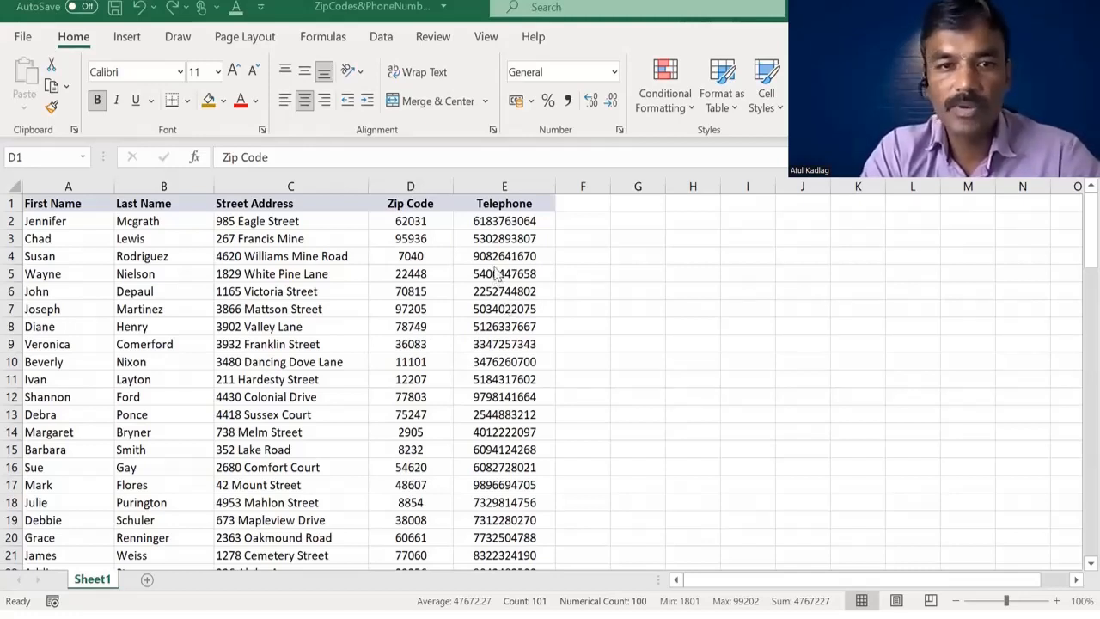
Review the Zip Code column's entries and the number formats available for that column.
left_click(511, 221)
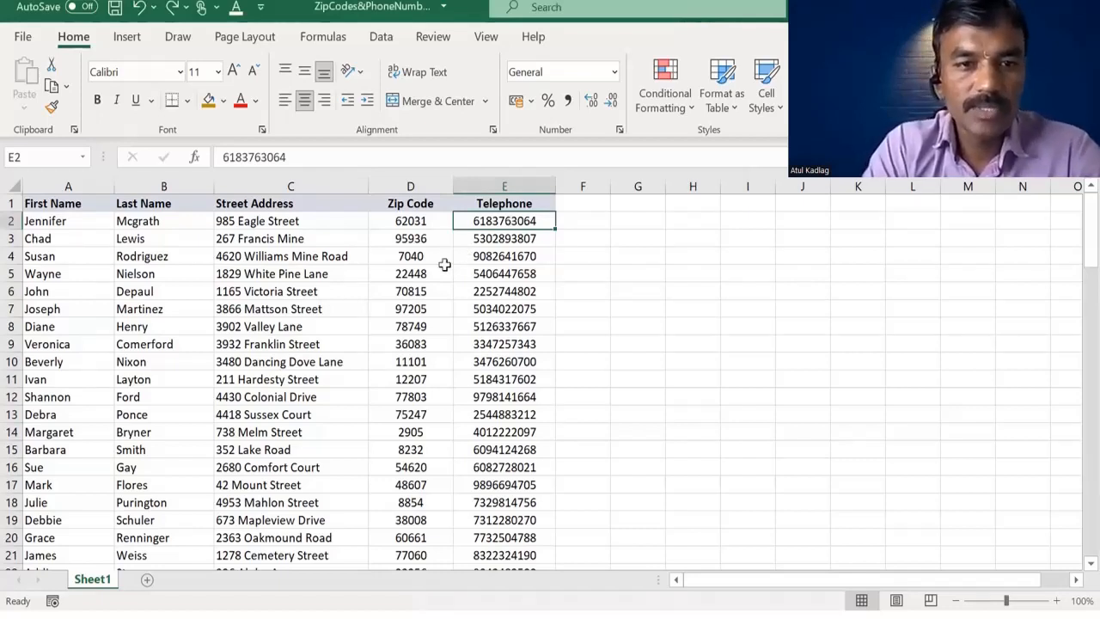
left_click(412, 186)
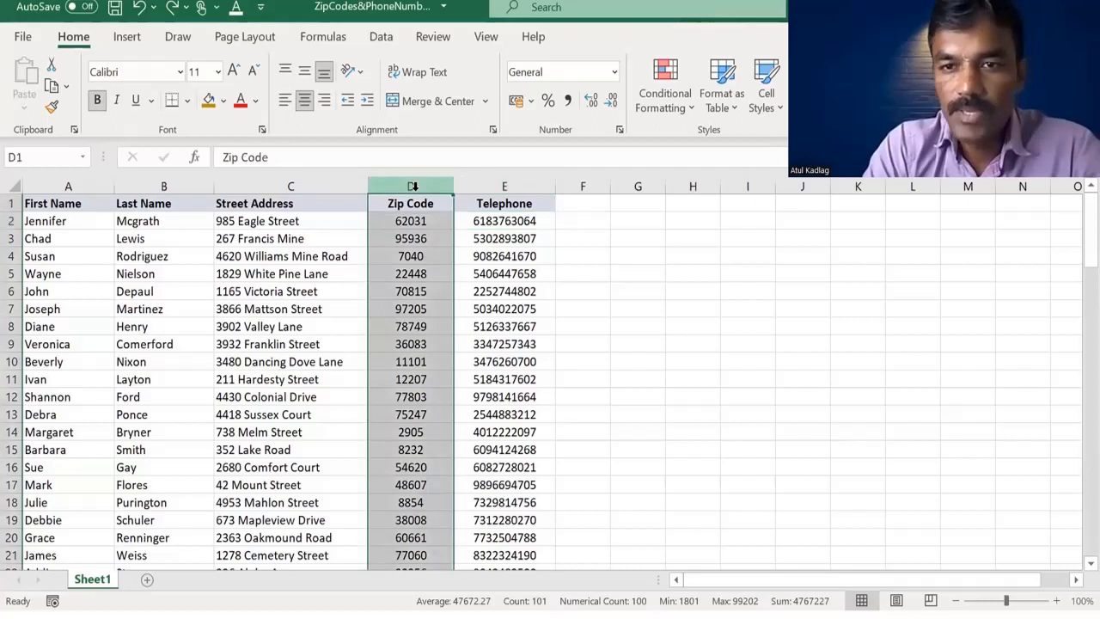
left_click(413, 237)
left_click_drag(410, 221, 411, 238)
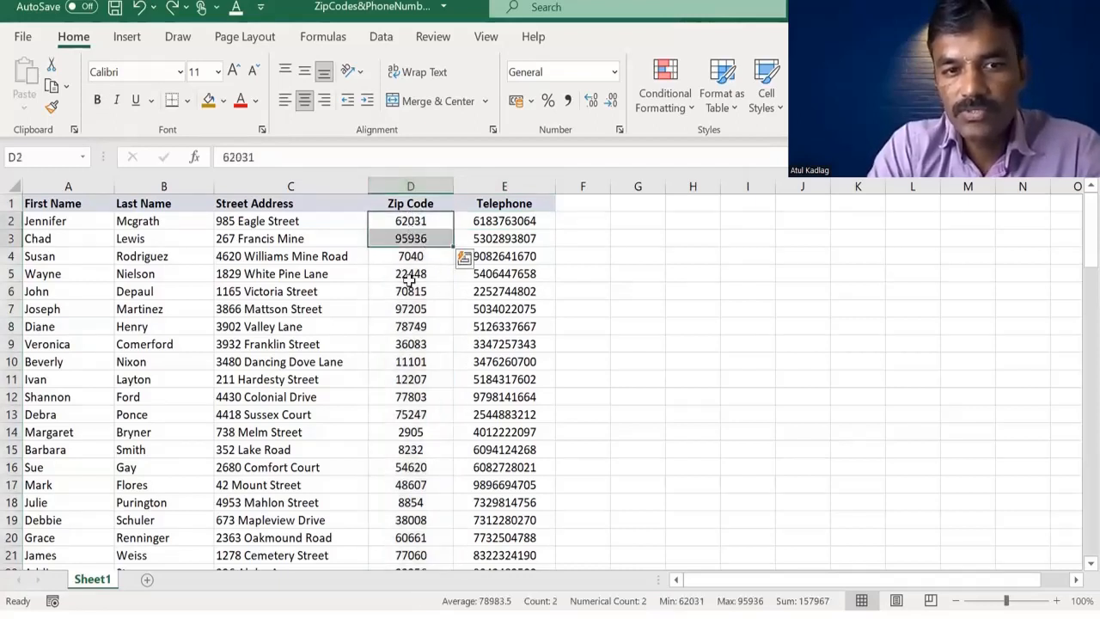
left_click(410, 275)
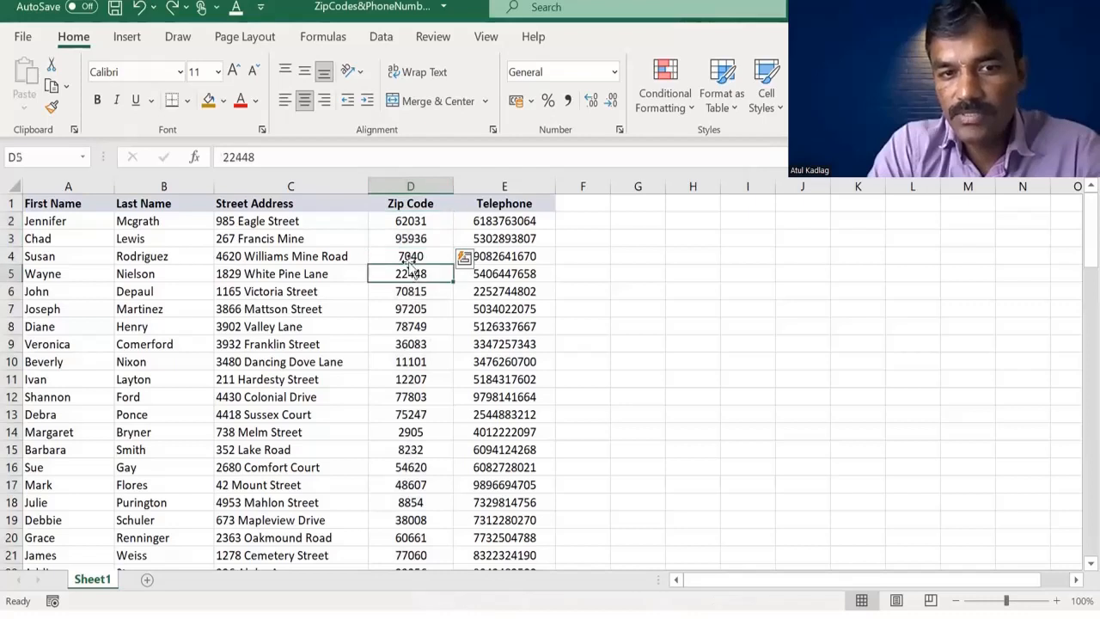
left_click(411, 257)
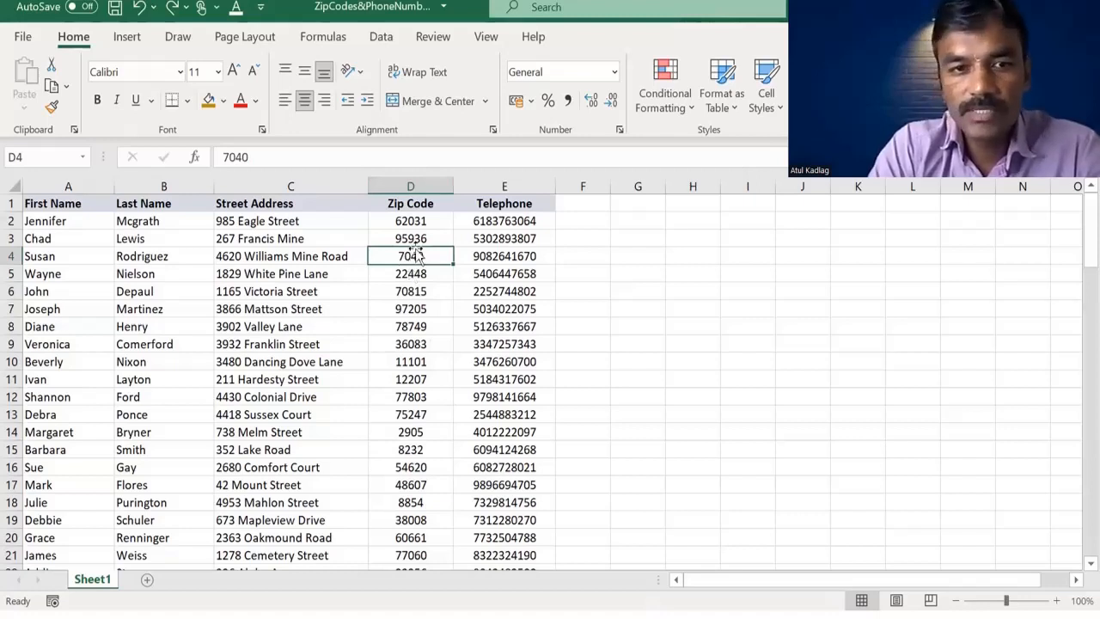
left_click(416, 184)
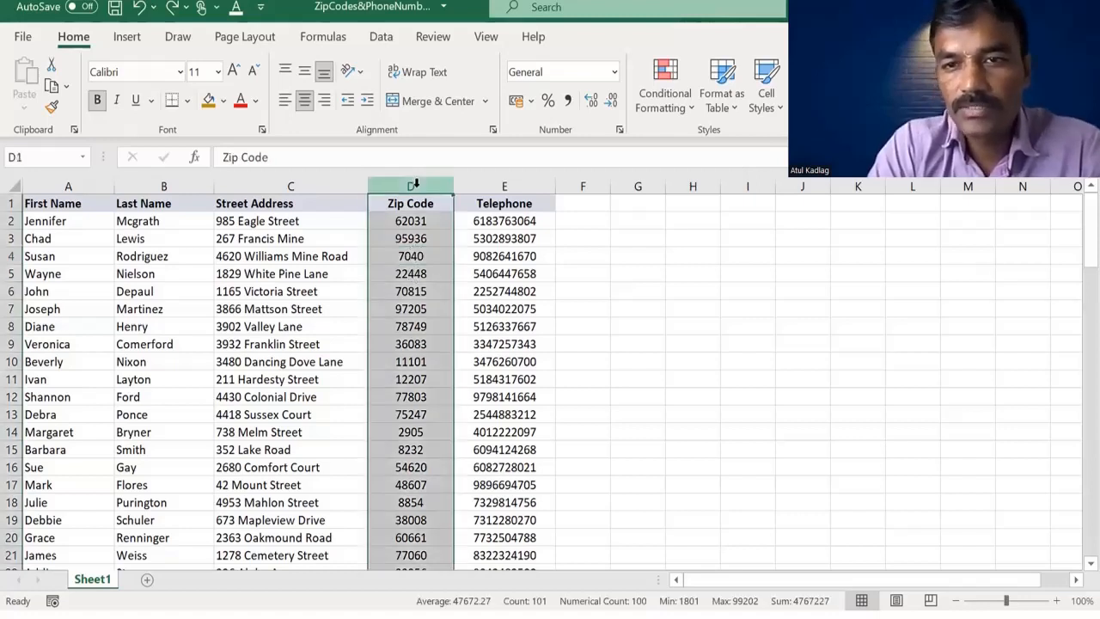
left_click(616, 72)
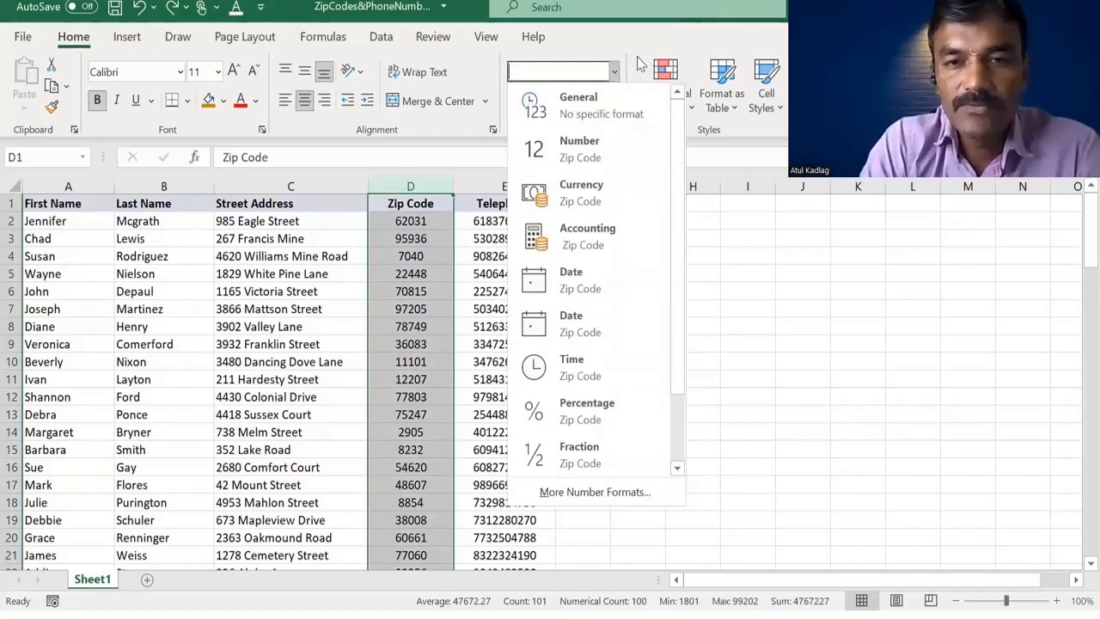
left_click(435, 335)
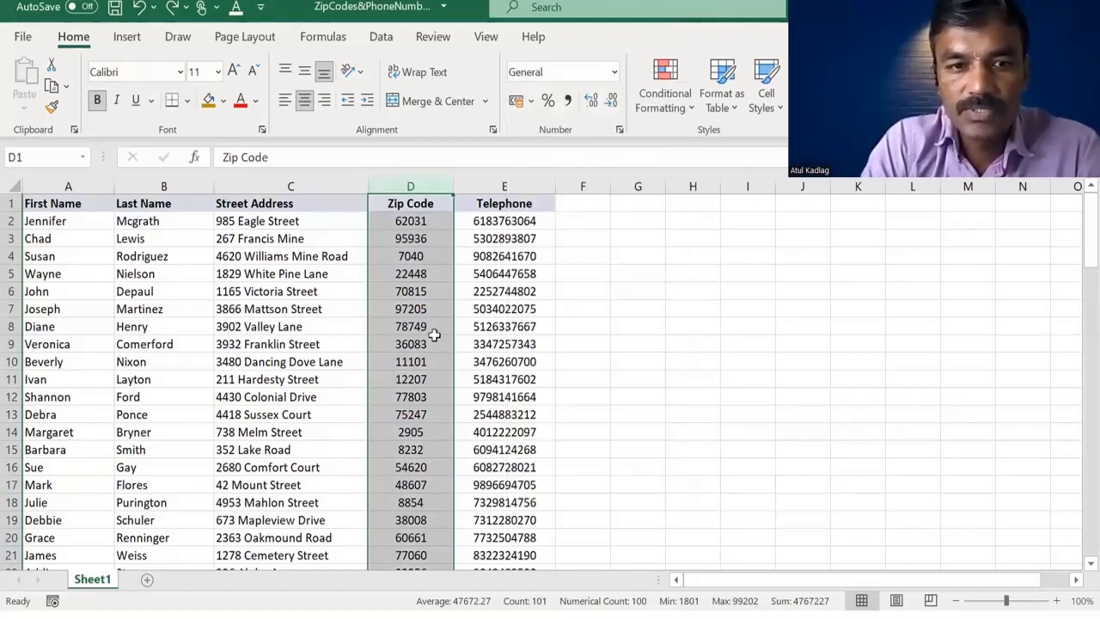
Examine the four-digit entries in the Zip Code column and the digit layout of the Telephone column.
left_click(402, 257)
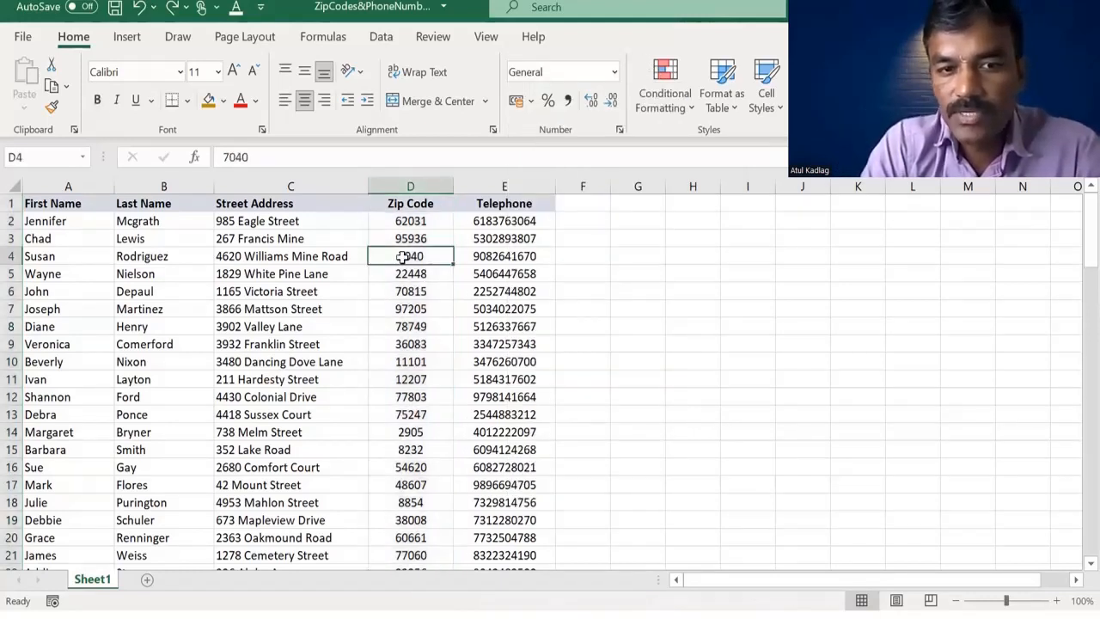
left_click(397, 432)
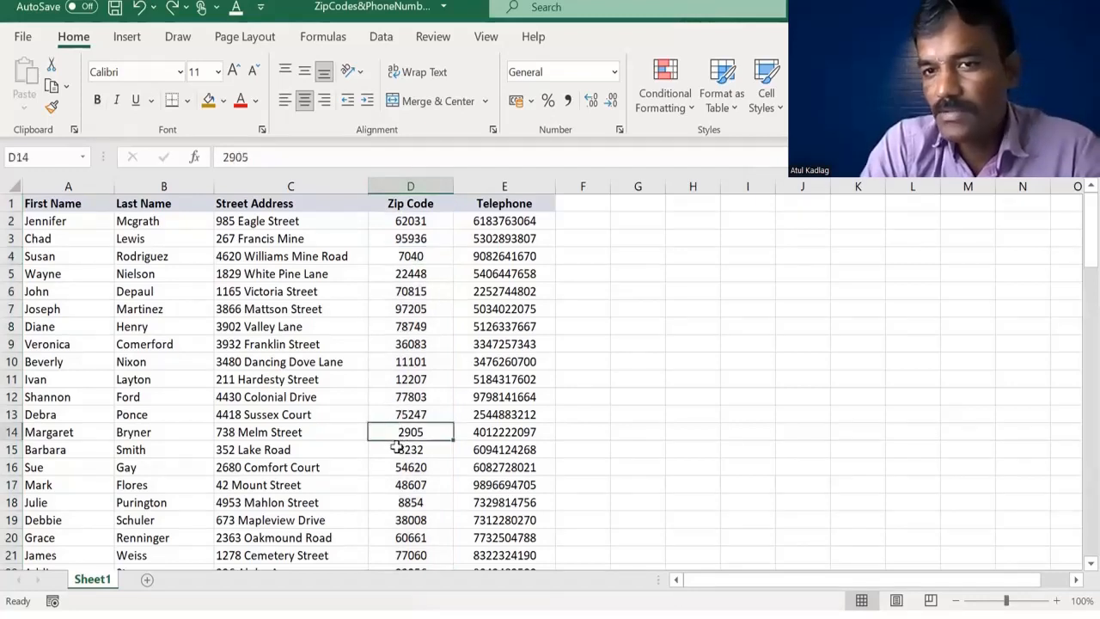
key("shift+Down")
left_click(450, 307)
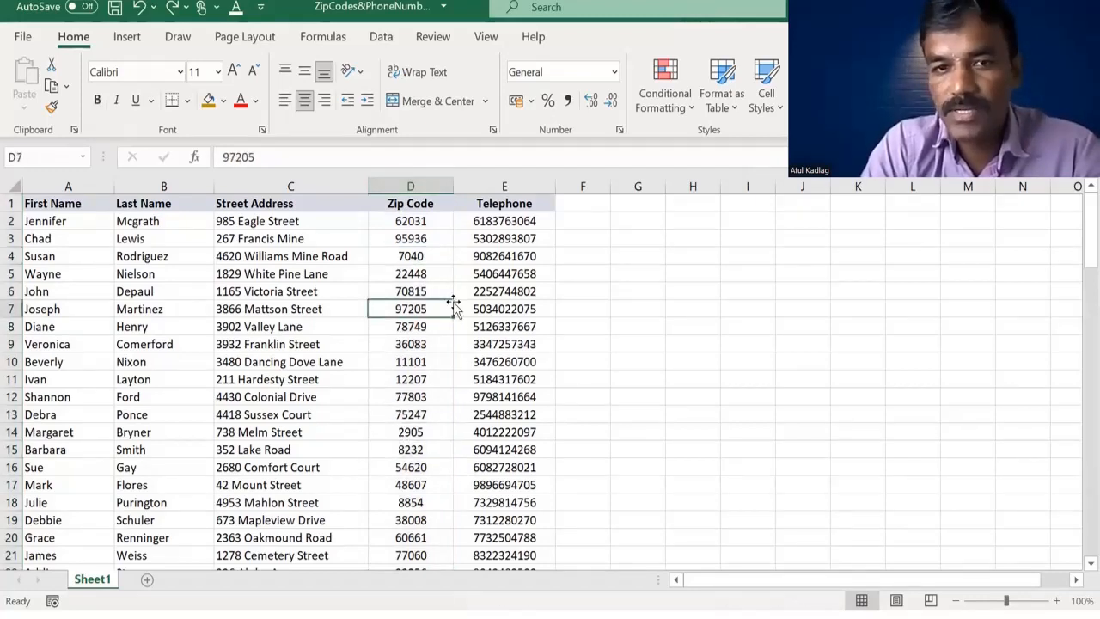
left_click_drag(521, 221, 521, 380)
left_click(496, 326)
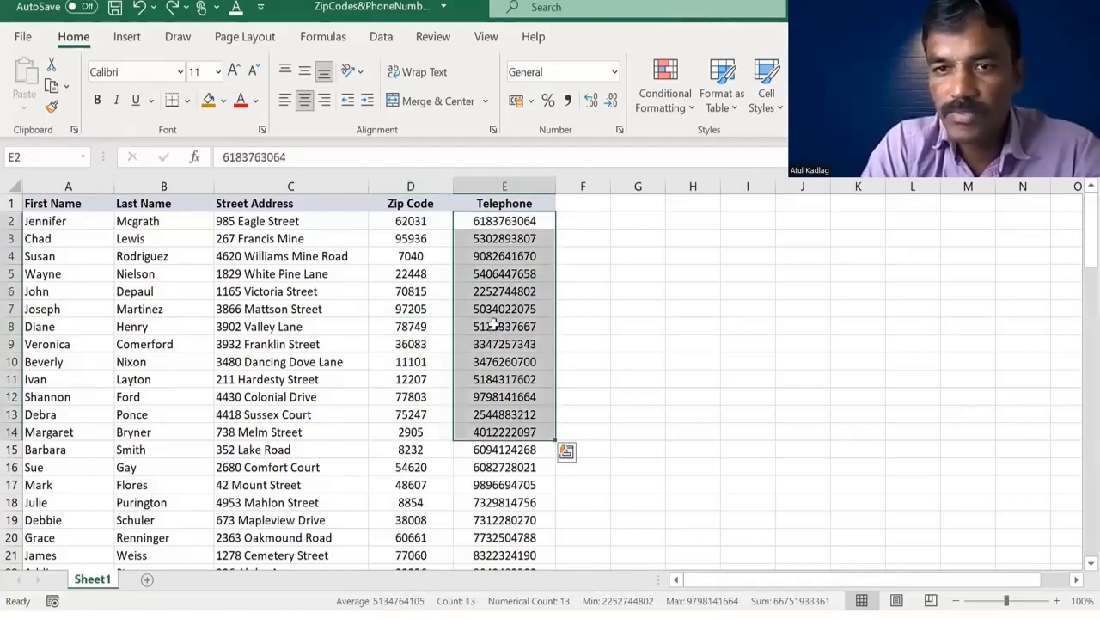
Format the whole Zip Code column with the Special ZIP Code number format, using the English (United States) locale.
left_click(418, 177)
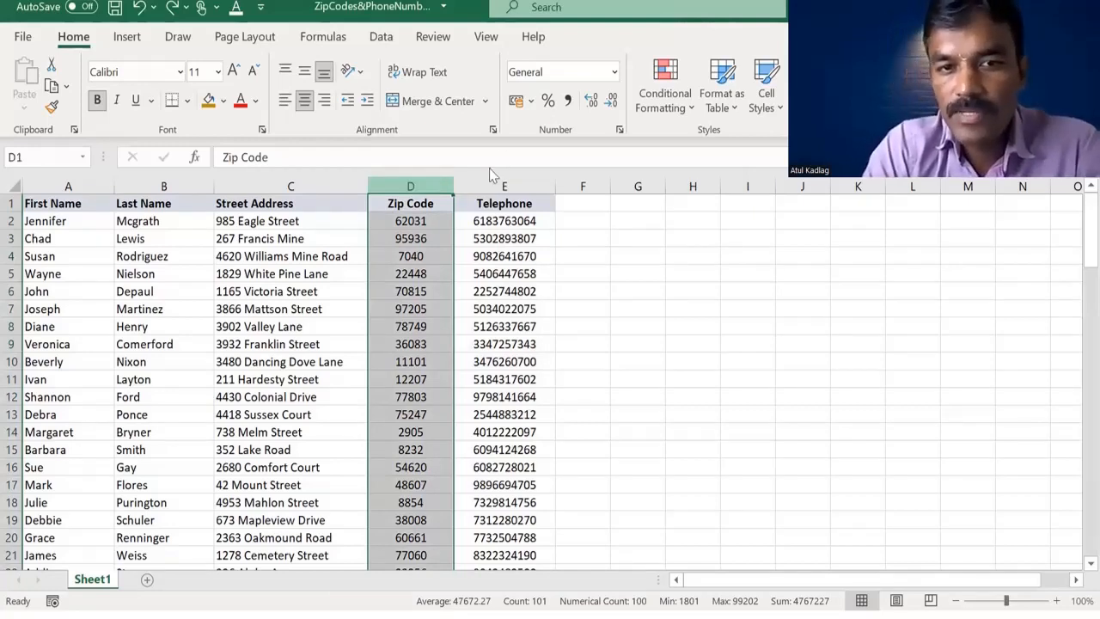
key("ctrl+1")
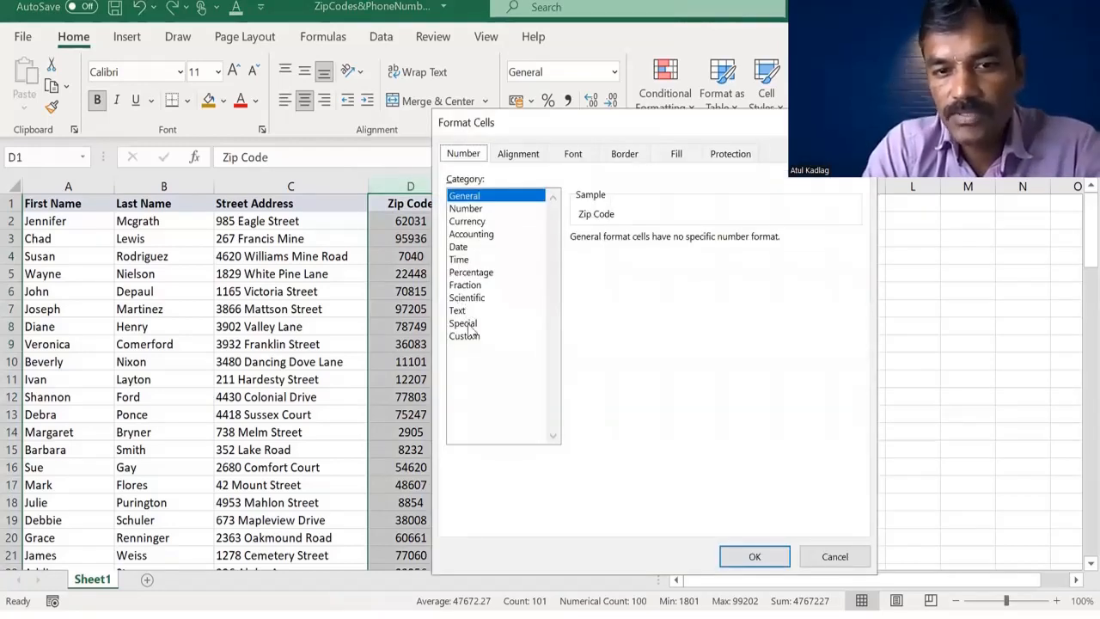
left_click(512, 323)
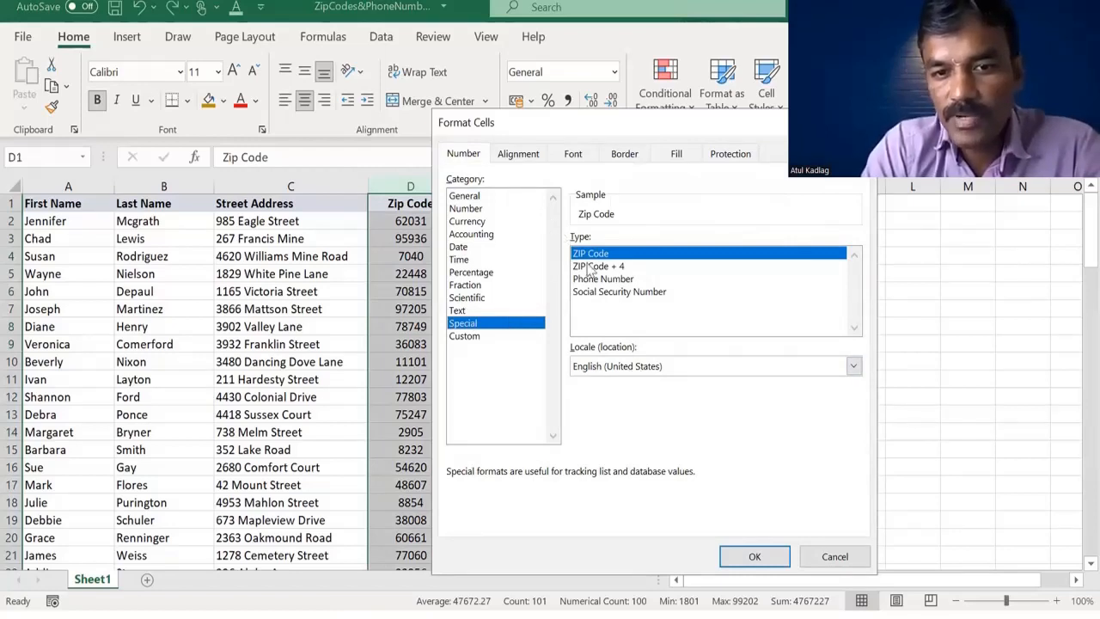
left_click(634, 366)
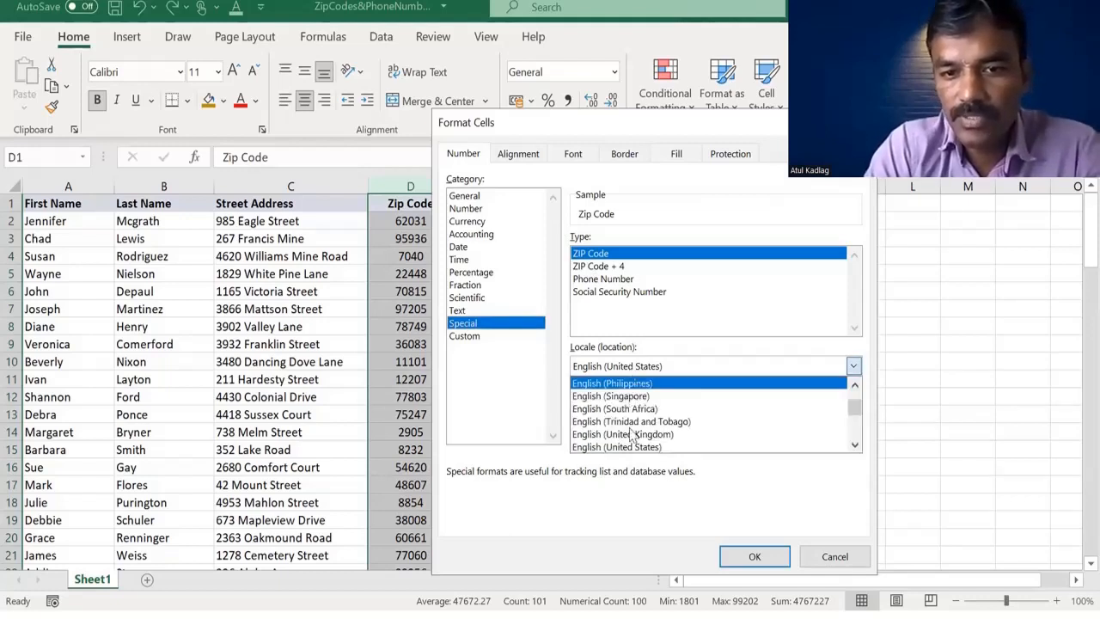
scroll(641, 428, "down", 1)
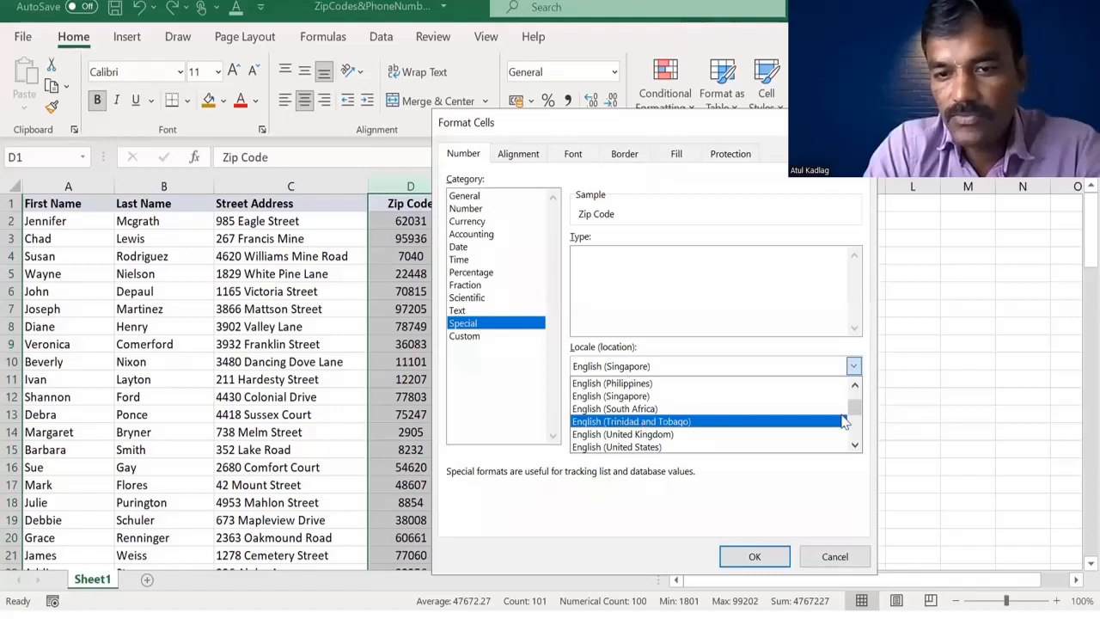
left_click_drag(852, 436, 737, 430)
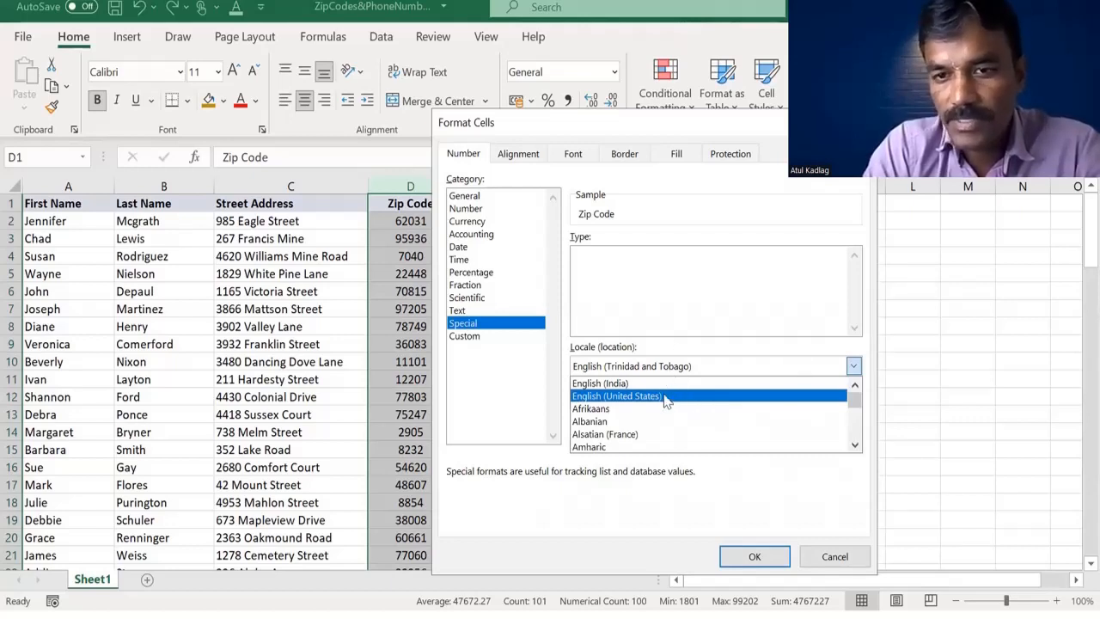
left_click(666, 280)
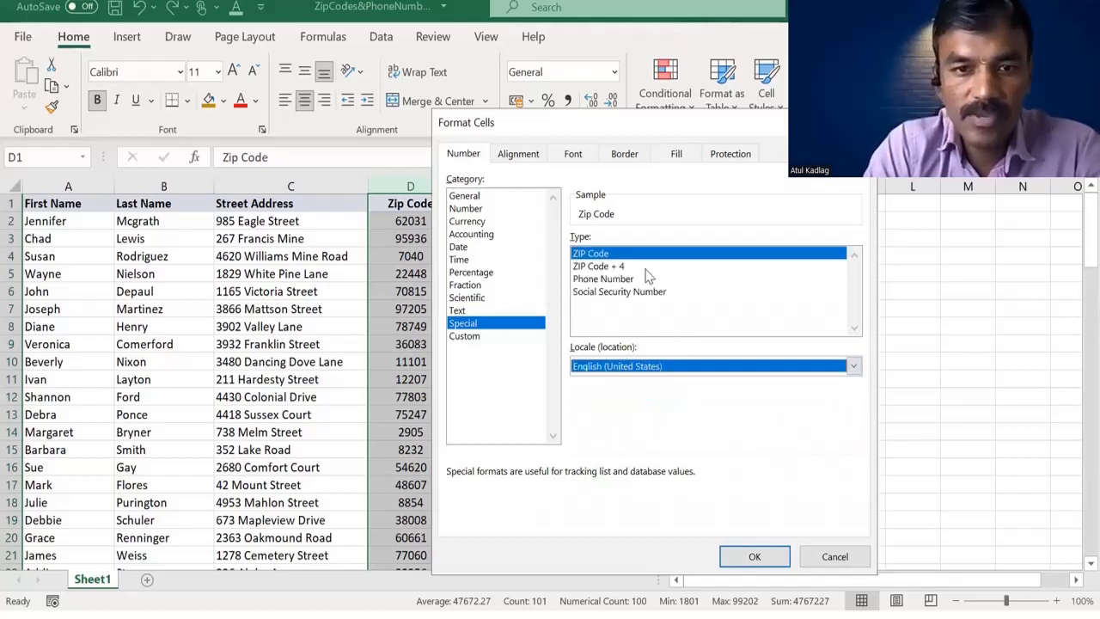
left_click(596, 256)
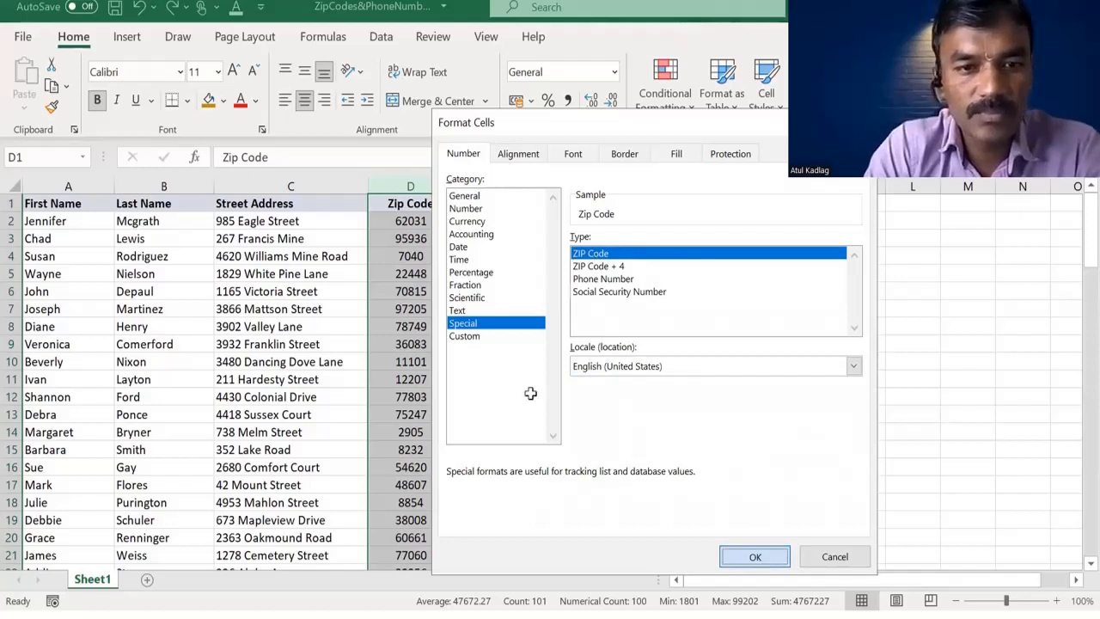
key("Return")
left_click(404, 256)
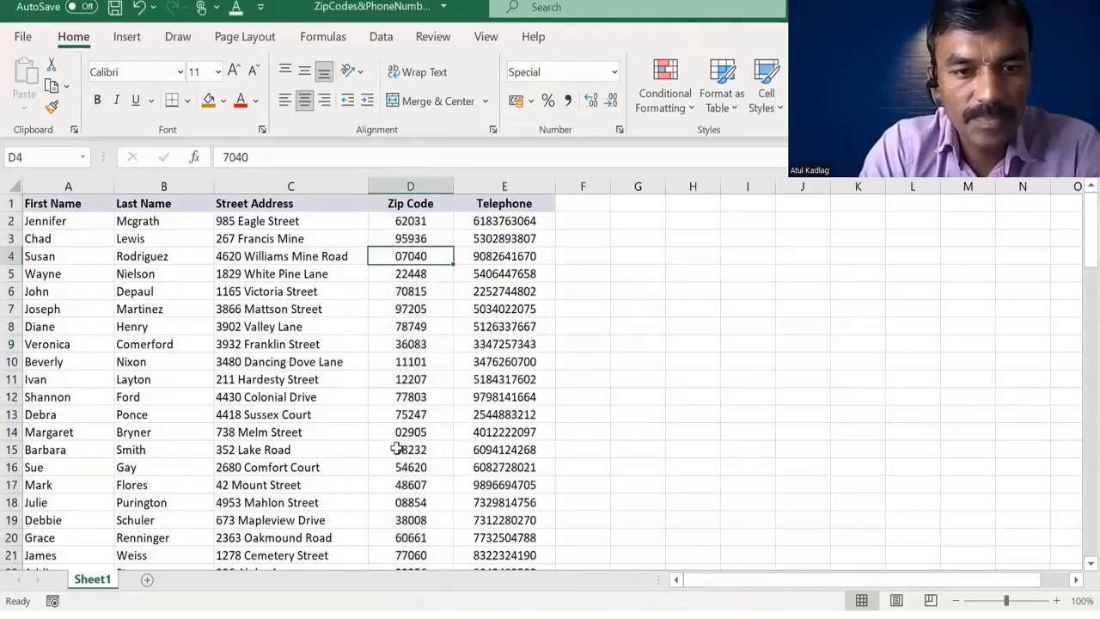
left_click(394, 500)
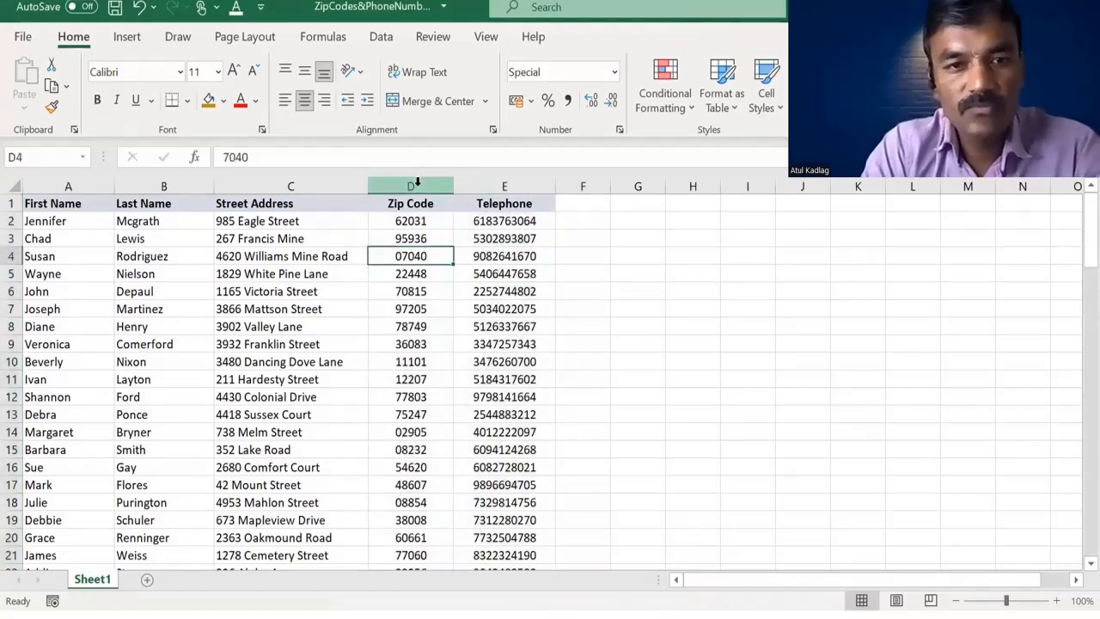
Format the whole Telephone column with the Special Phone Number format for the English (United States) locale.
left_click(486, 185)
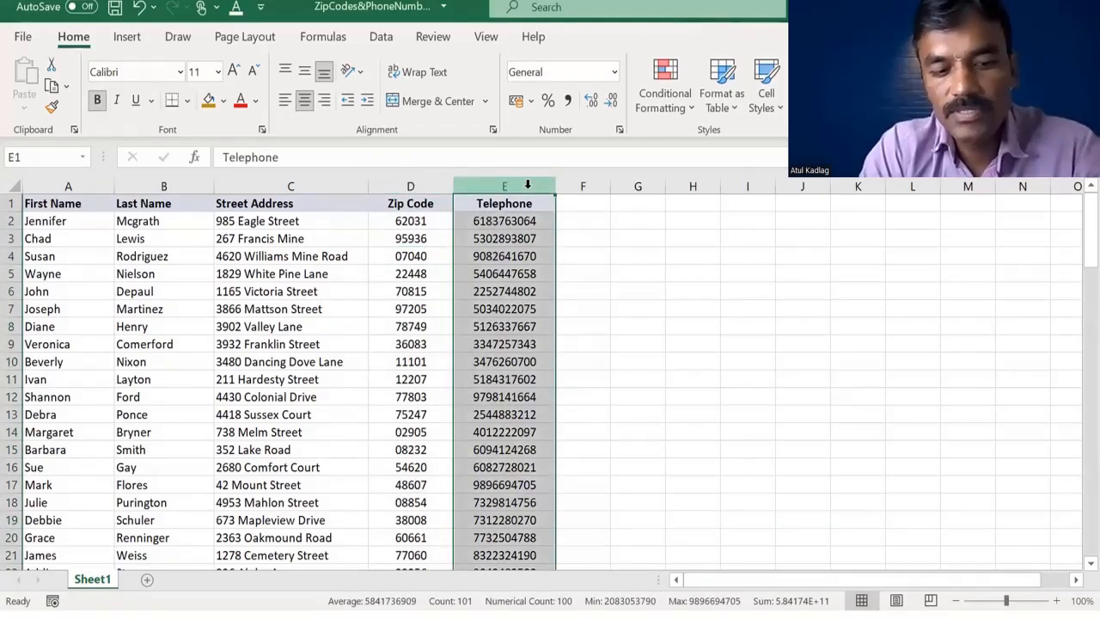
key("ctrl+1")
left_click(475, 322)
left_click(614, 282)
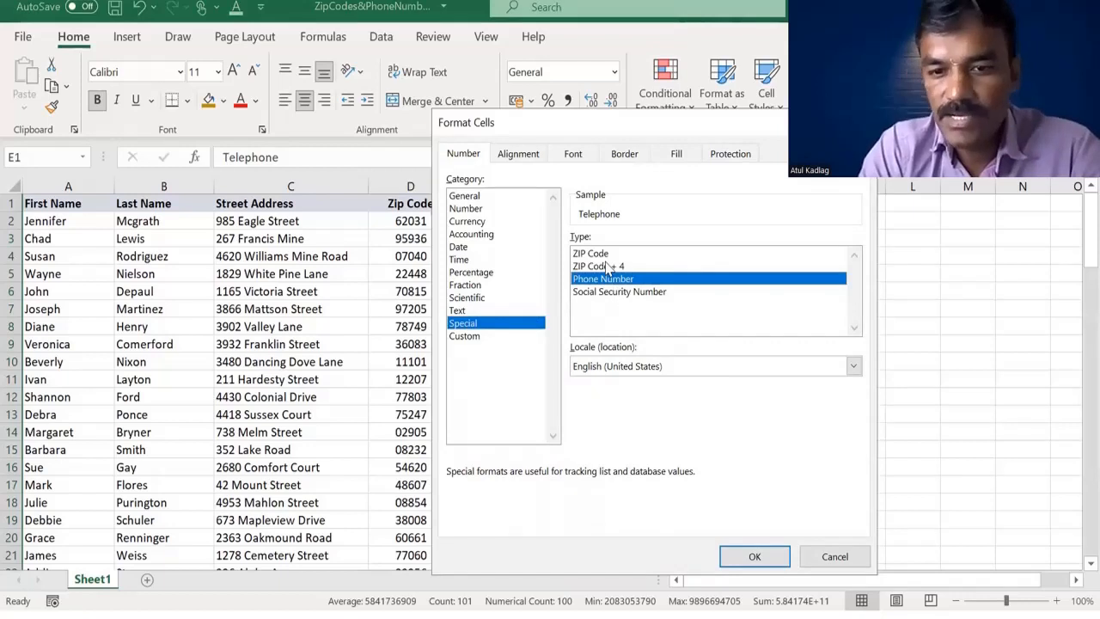
left_click(754, 558)
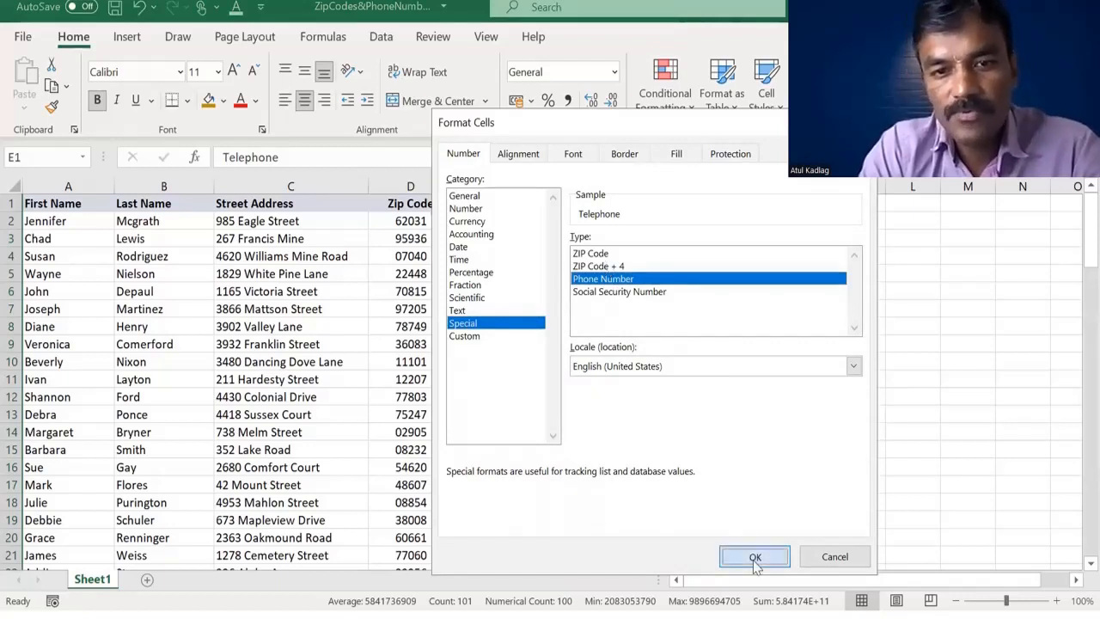
left_click(506, 256)
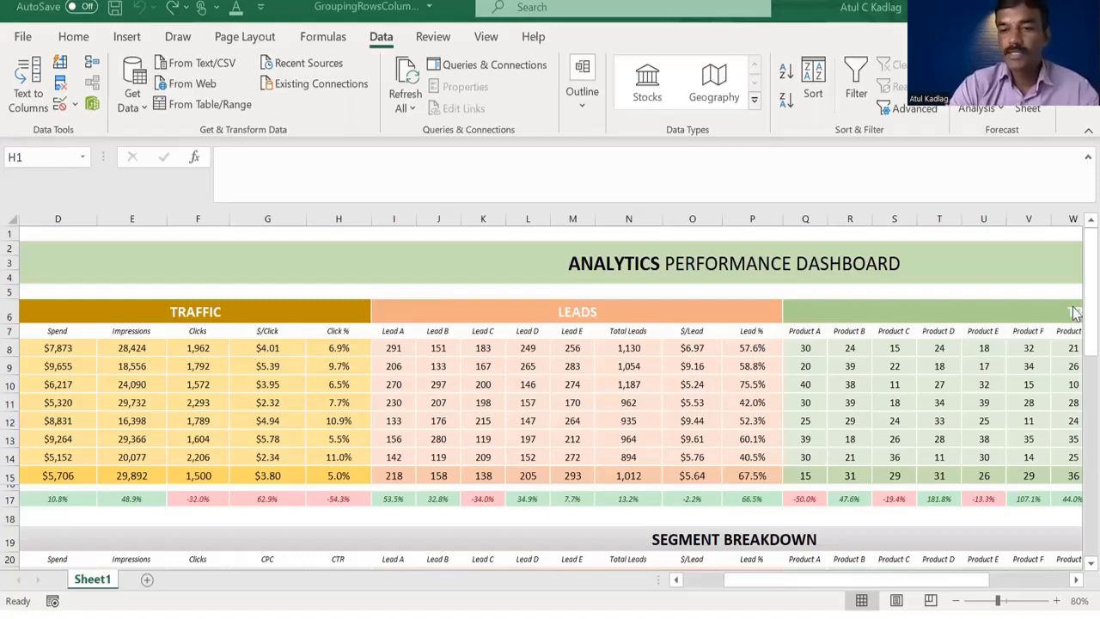
Examine the dashboard's Transactions section: the Product A to J figures and the Total Transactions, $/Transaction and Transaction % columns.
left_click(1073, 347)
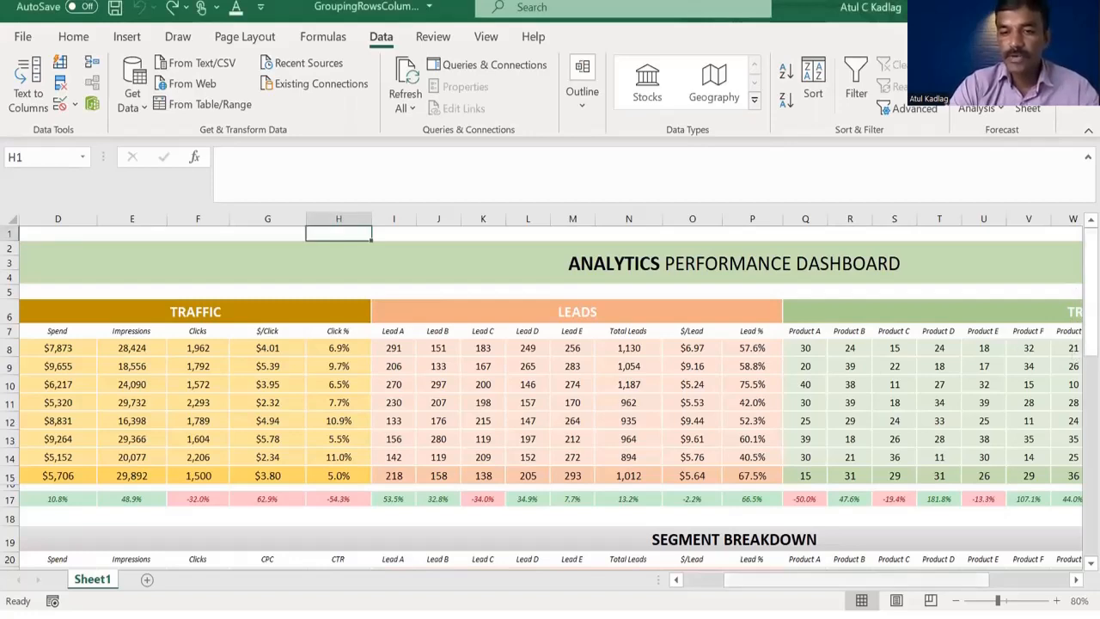
scroll(942, 572, "right", 3)
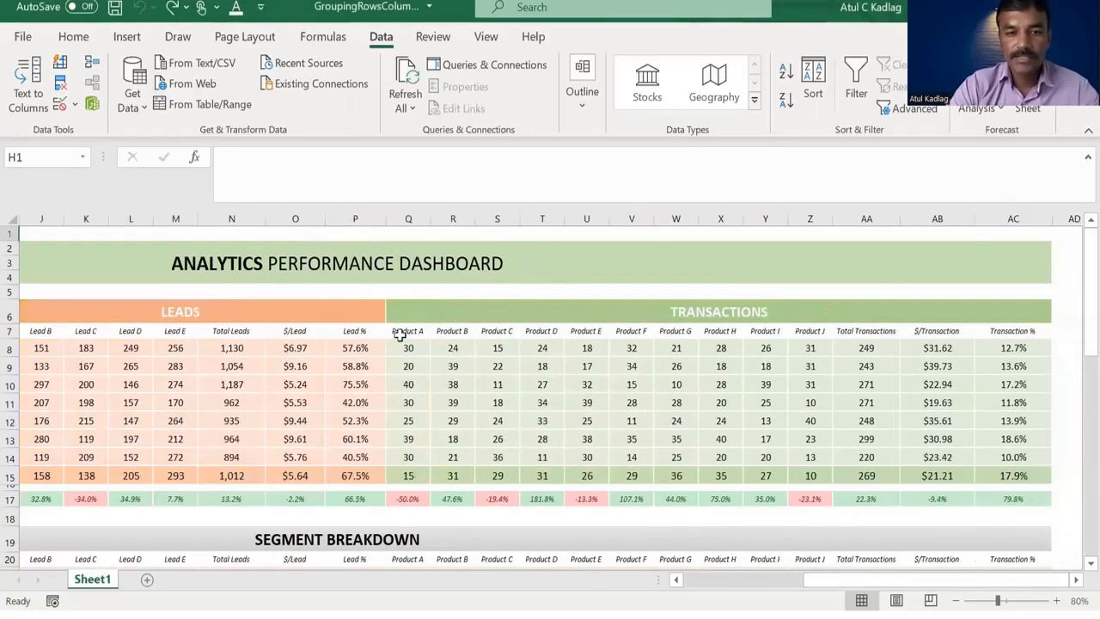
scroll(400, 335, "right", 1)
left_click_drag(406, 344, 628, 426)
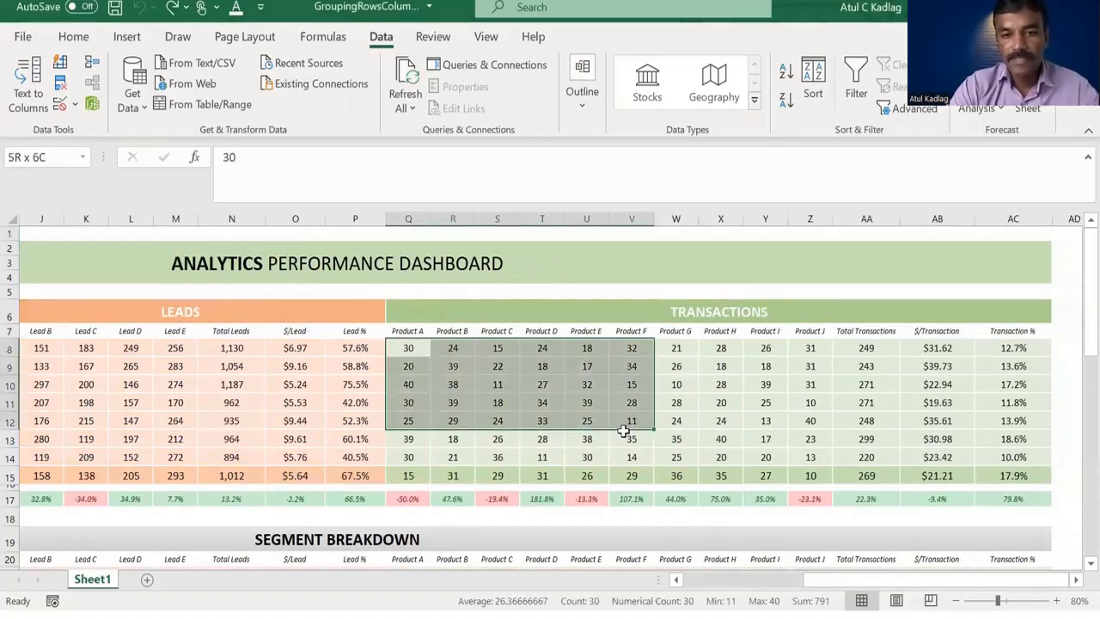
left_click_drag(739, 451, 816, 458)
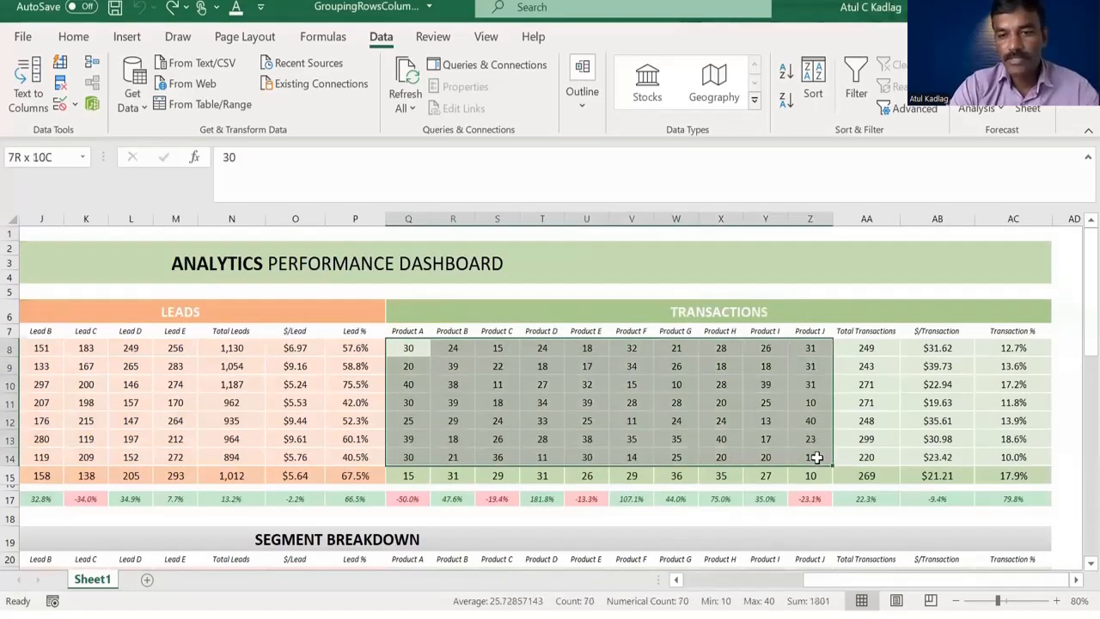
left_click_drag(866, 348, 866, 366)
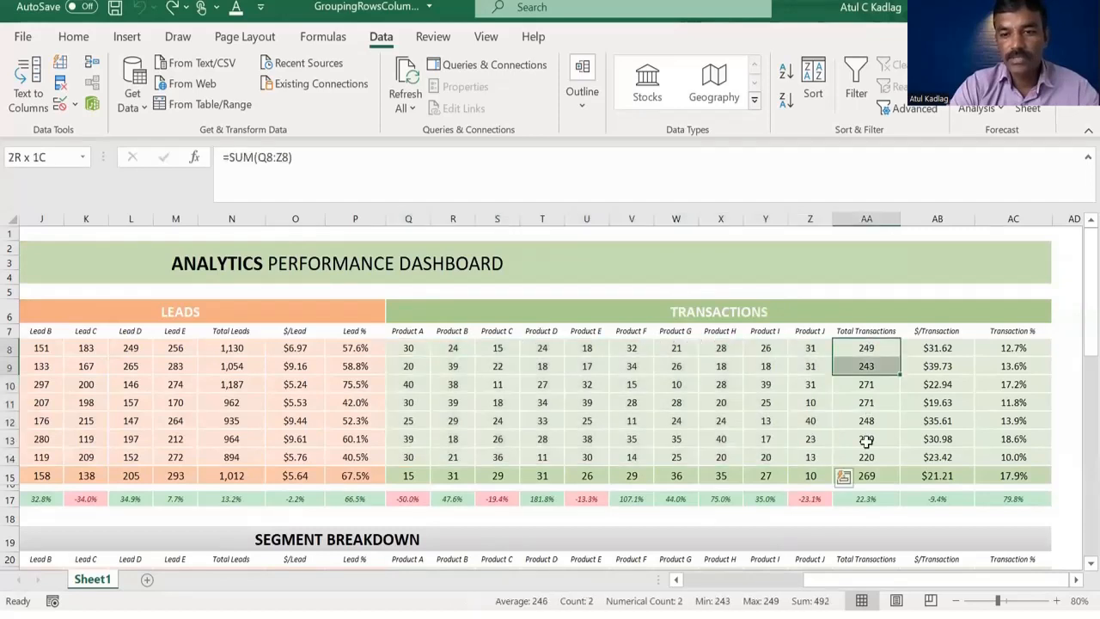
left_click_drag(867, 450, 866, 457)
left_click_drag(406, 476, 874, 480)
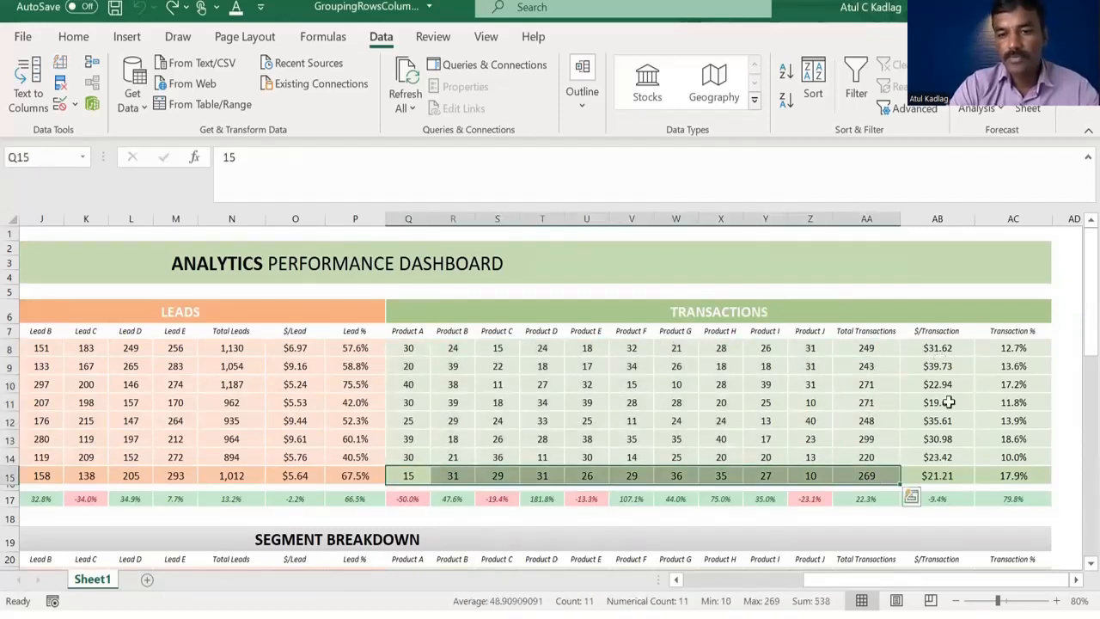
left_click_drag(937, 347, 957, 457)
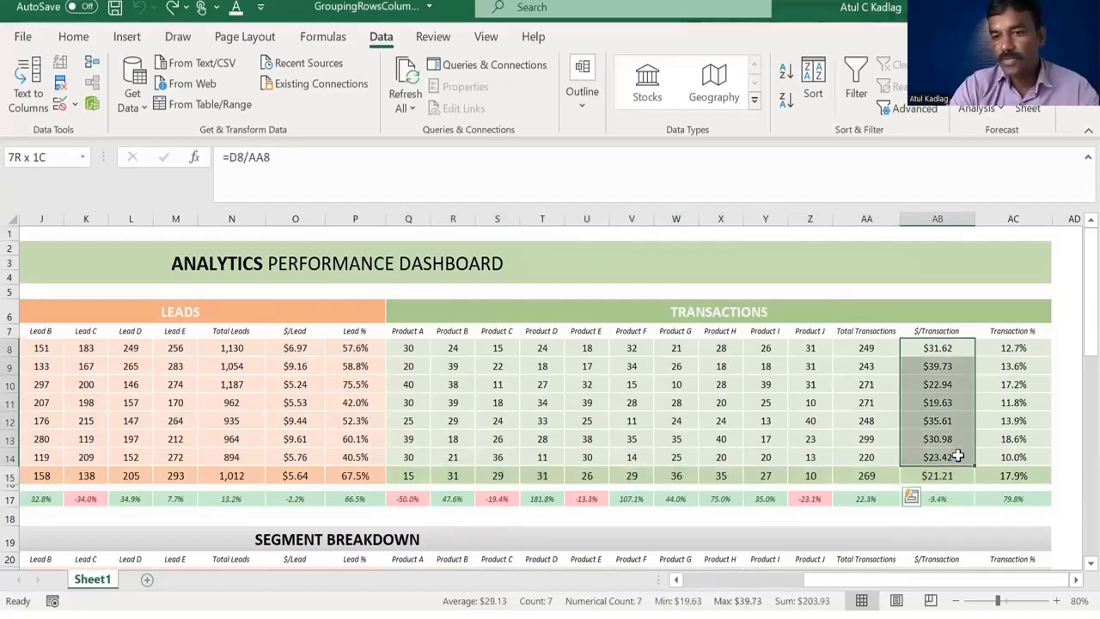
left_click_drag(1013, 347, 1014, 456)
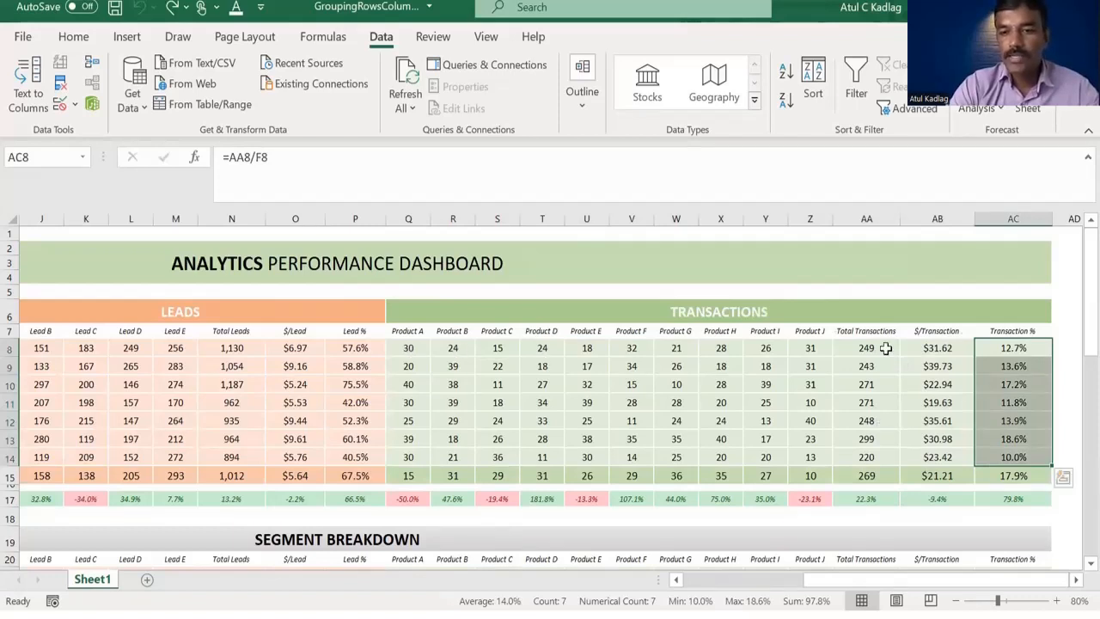
left_click_drag(866, 332, 869, 456)
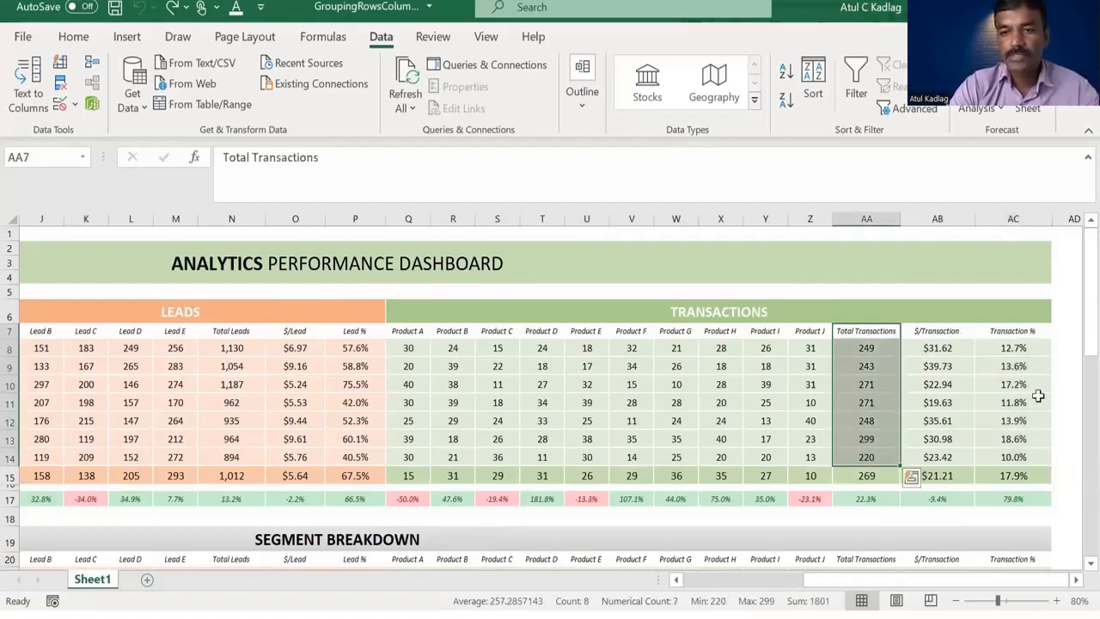
Examine the Segment Breakdown section, comparing the Segment A weekly rows with the 7-28-22 rows of Segments A and B.
left_click_drag(1090, 312, 1090, 401)
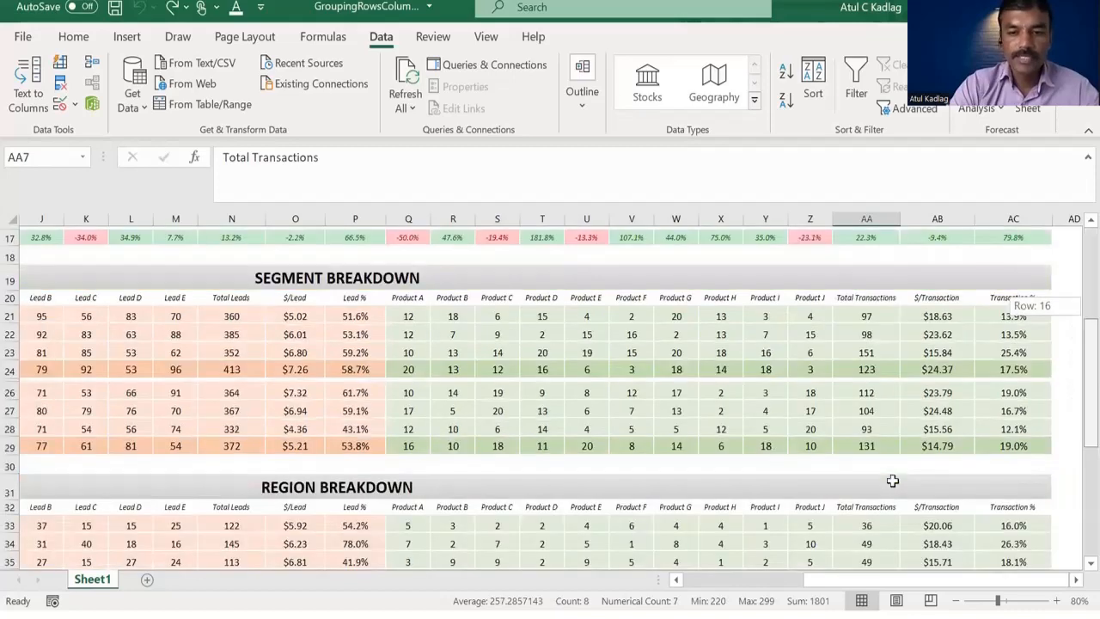
scroll(602, 413, "left", 3)
scroll(107, 361, "left", 5)
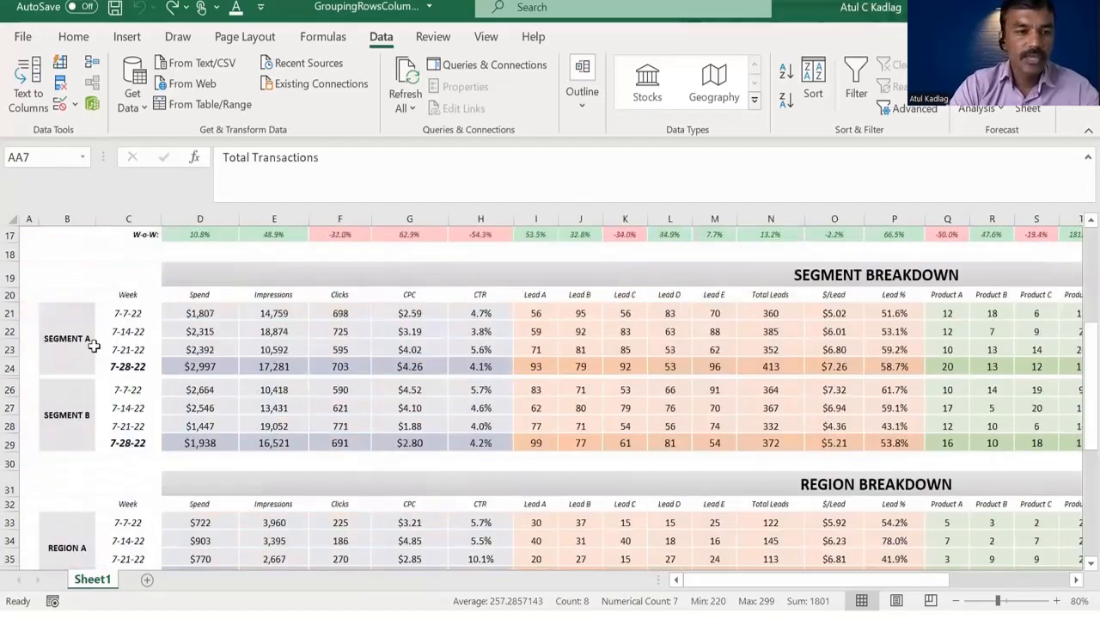
left_click_drag(199, 315, 486, 350)
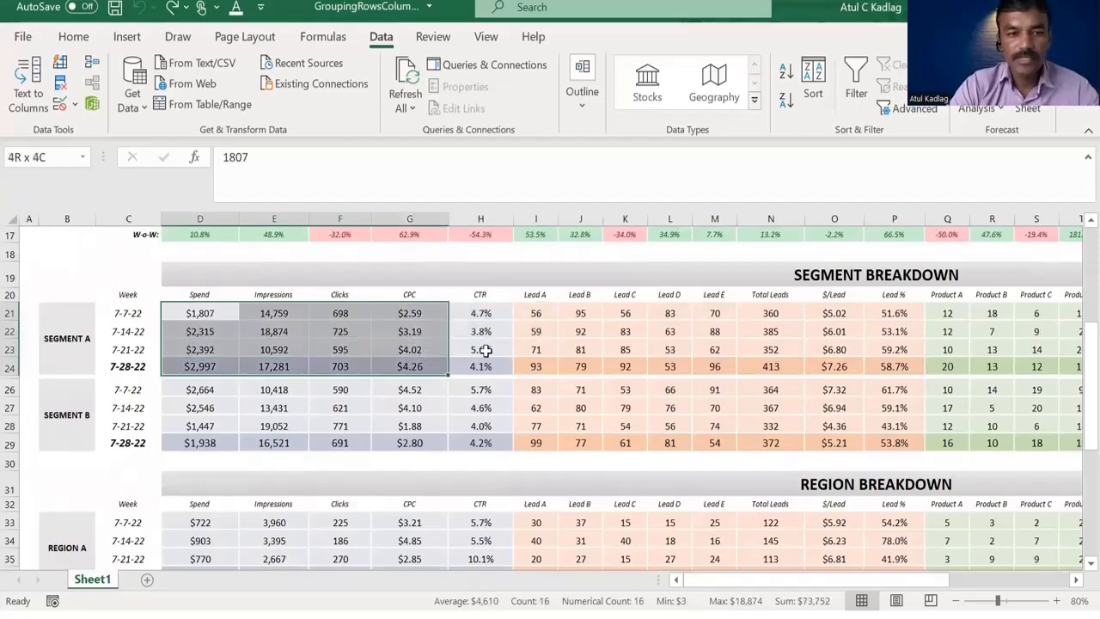
left_click(219, 366)
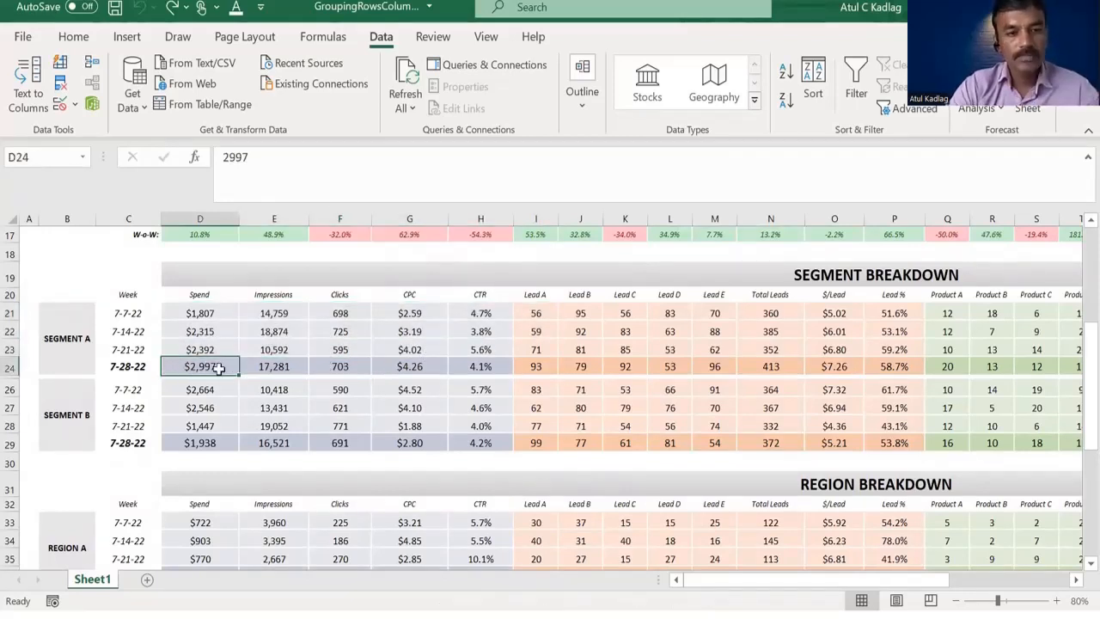
left_click_drag(219, 370, 458, 375)
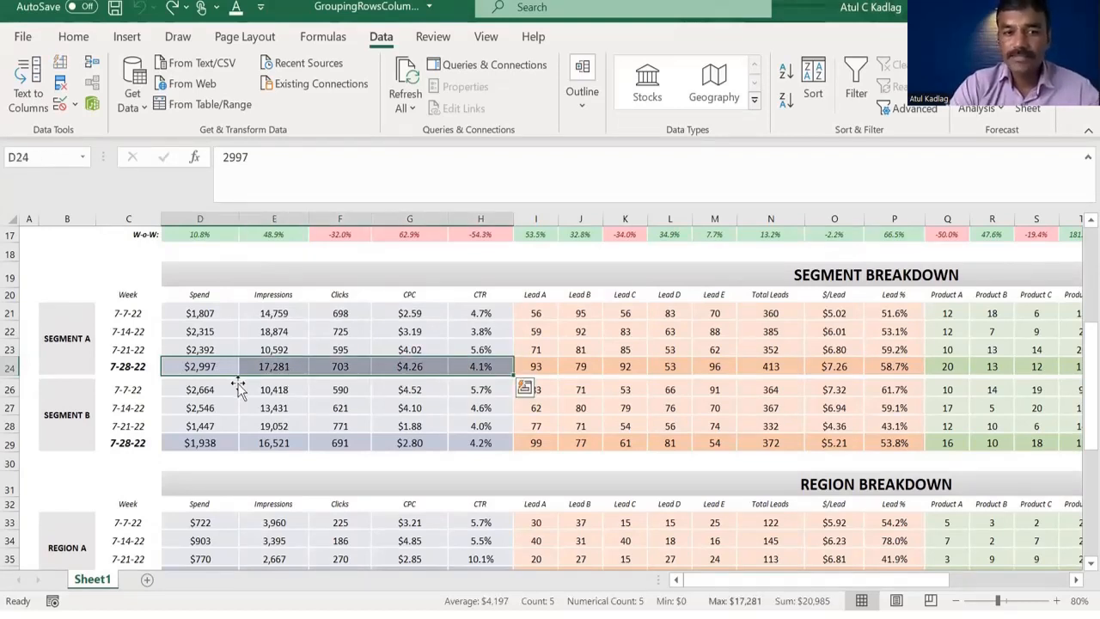
key("Down")
left_click_drag(199, 443, 437, 442)
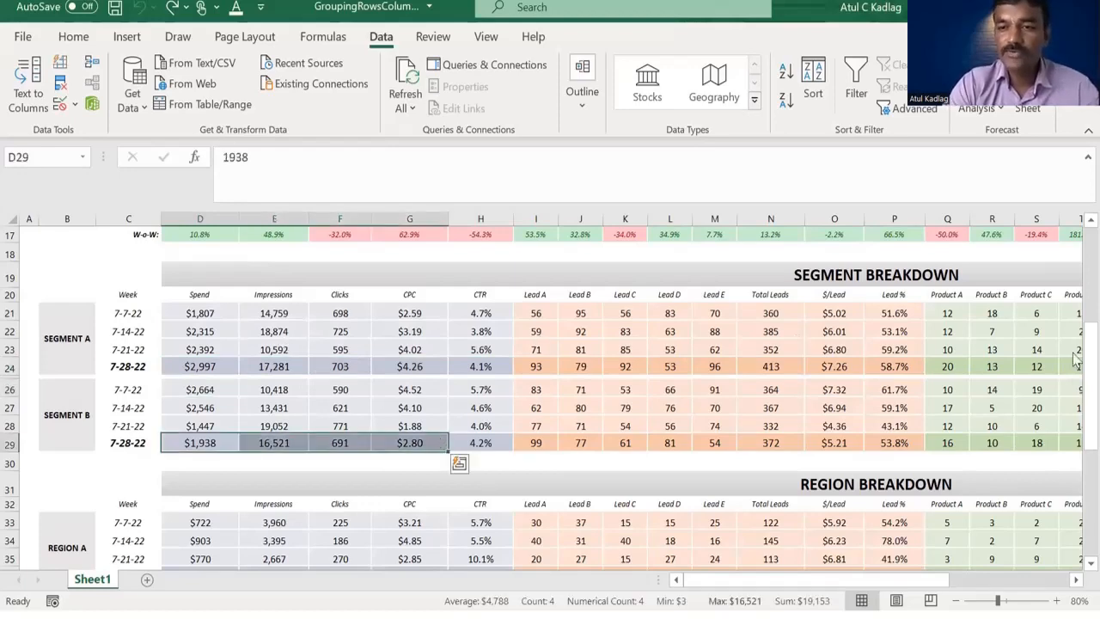
left_click_drag(1078, 386, 1074, 282)
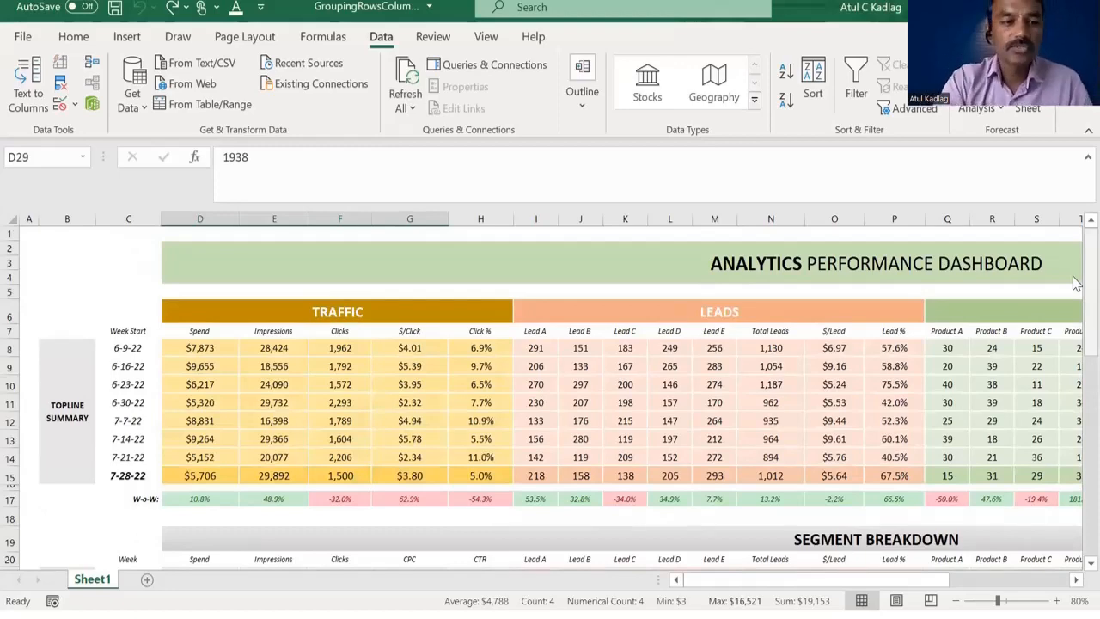
Group rows 21 to 23, the three earlier weeks of Segment A, and collapse the group.
left_click_drag(1074, 361, 1074, 387)
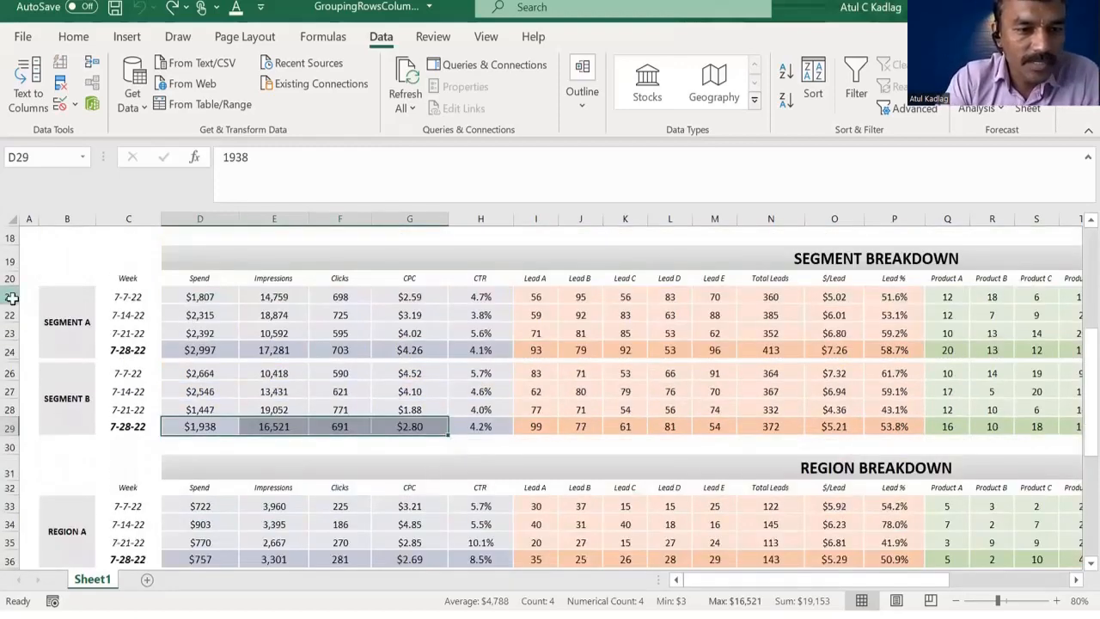
left_click_drag(12, 297, 10, 336)
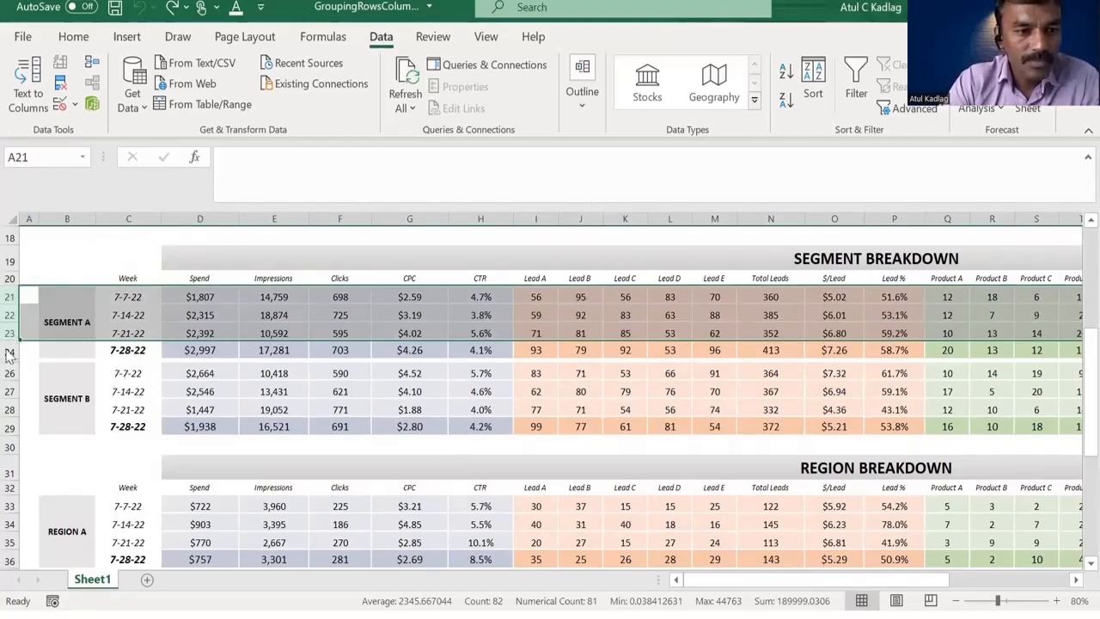
key("alt+shift+Right")
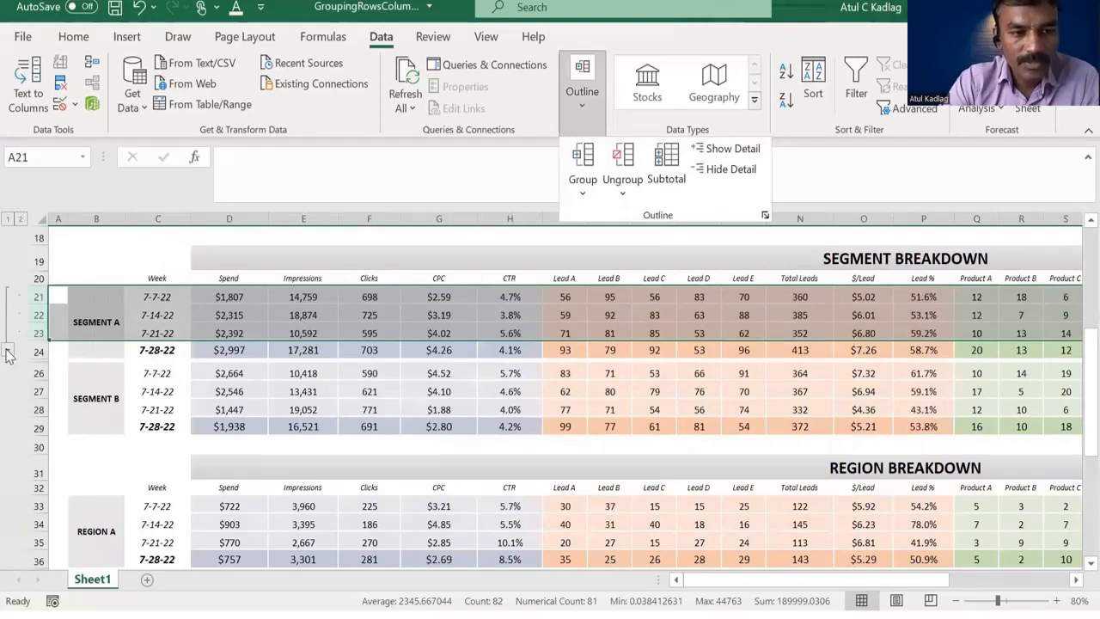
key("Escape")
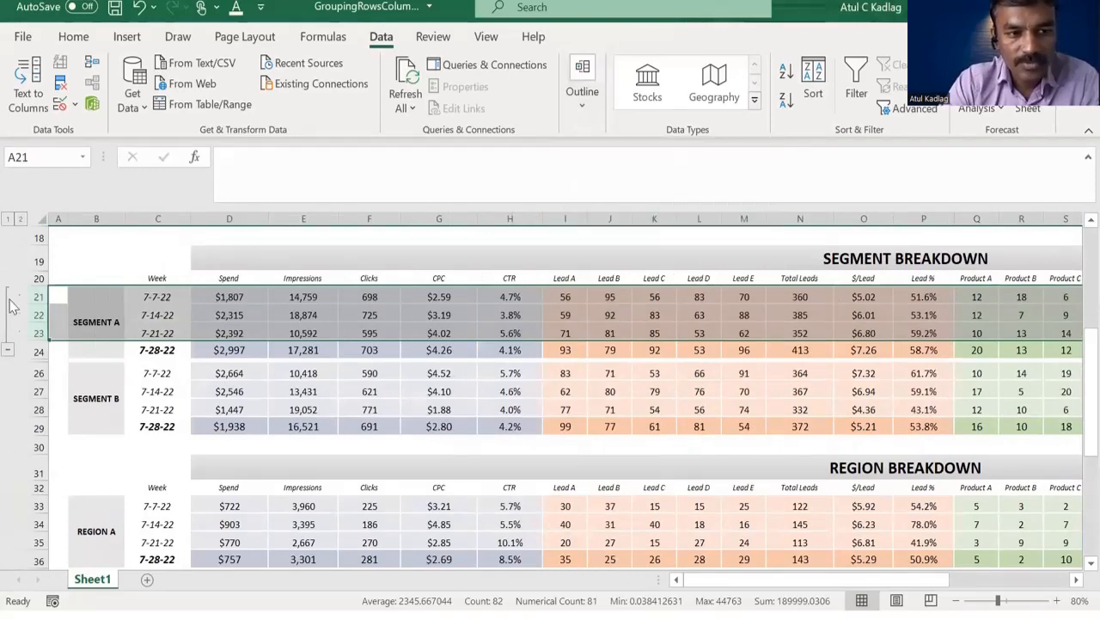
left_click(8, 348)
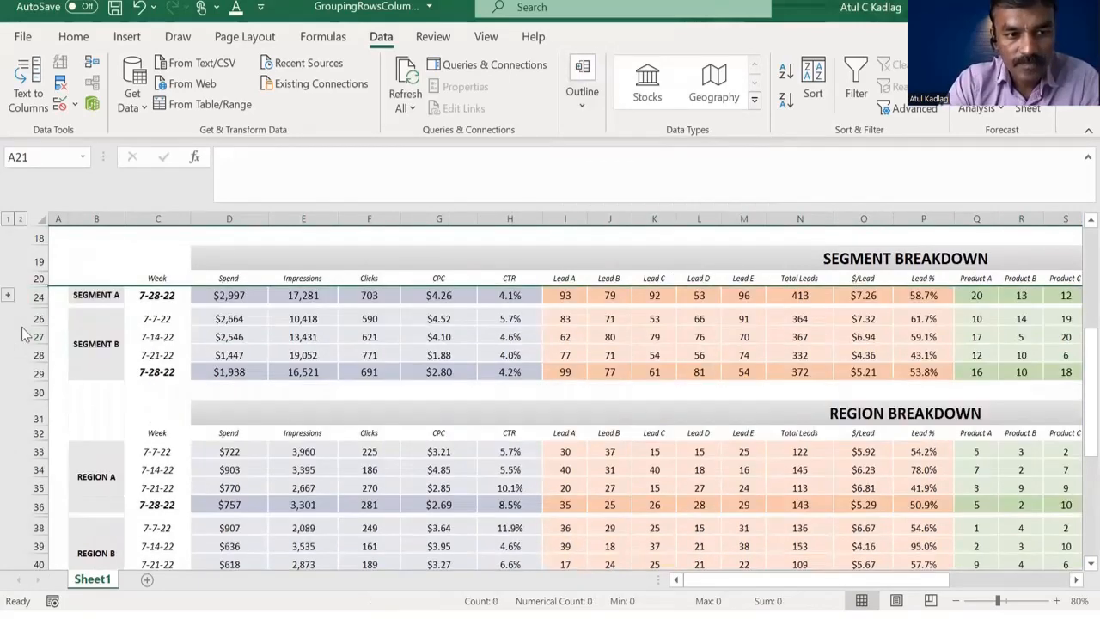
Group rows 26 to 28, the three earlier weeks of Segment B, and collapse the group.
left_click(170, 297)
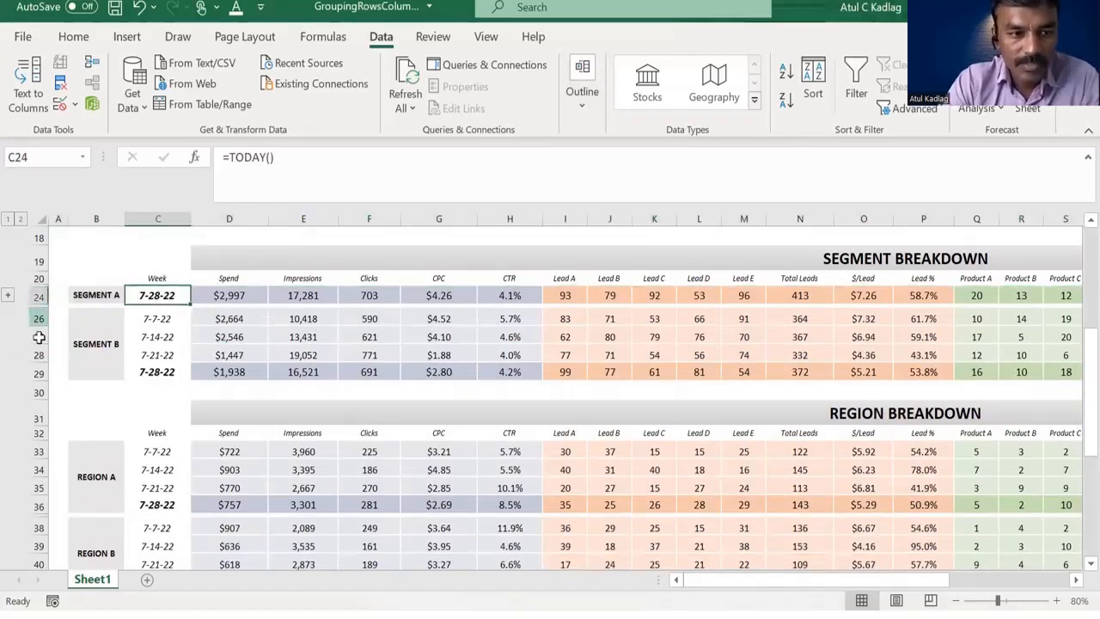
left_click_drag(39, 319, 38, 355)
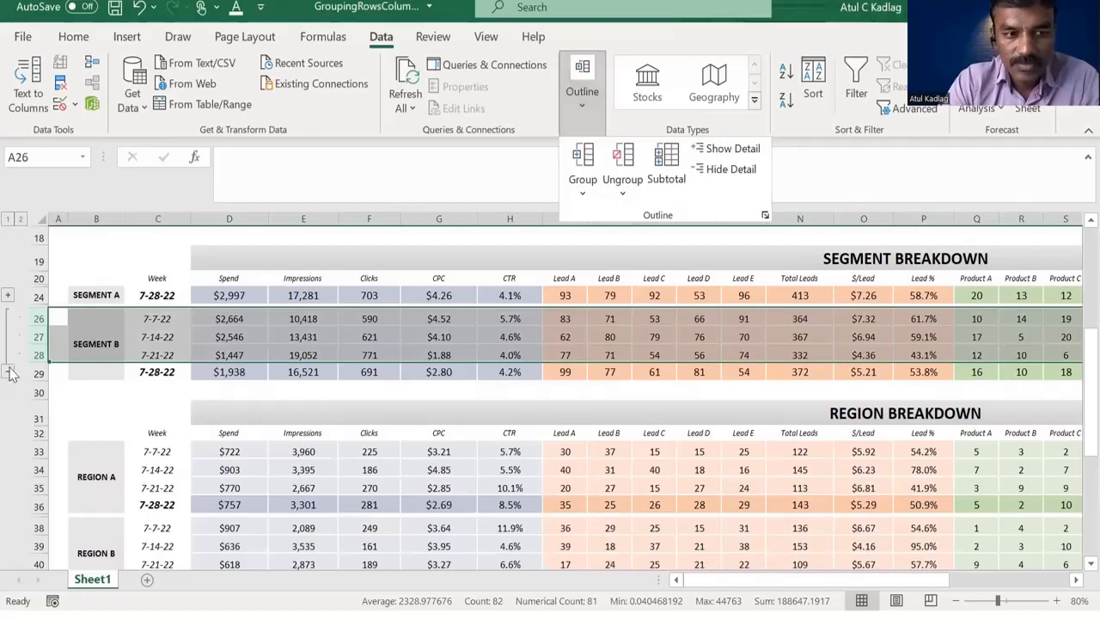
left_click(10, 372)
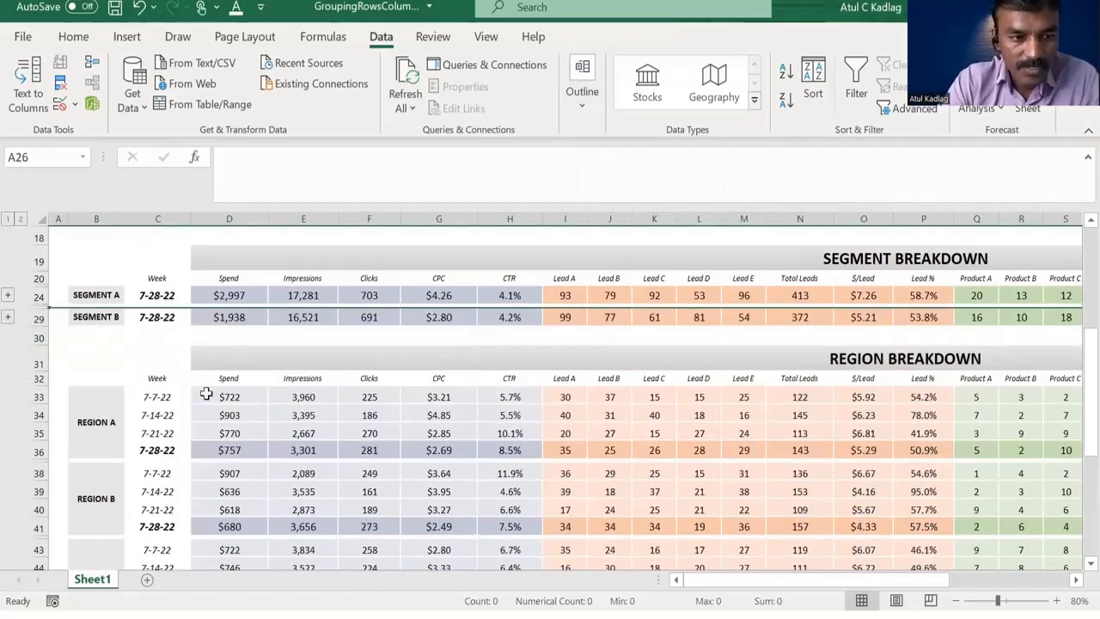
Group the 7-7-22 to 7-21-22 rows separately for Region A (33 to 35), Region B (38 to 40) and Region C (43 to 45).
left_click_drag(39, 397, 39, 433)
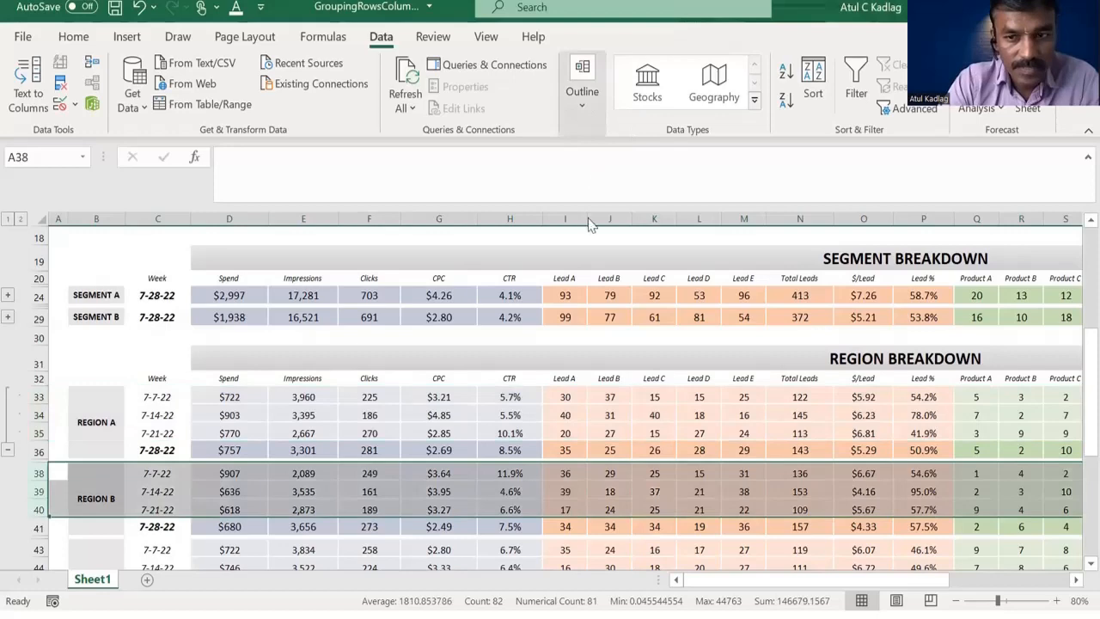
left_click_drag(1077, 362, 1078, 520)
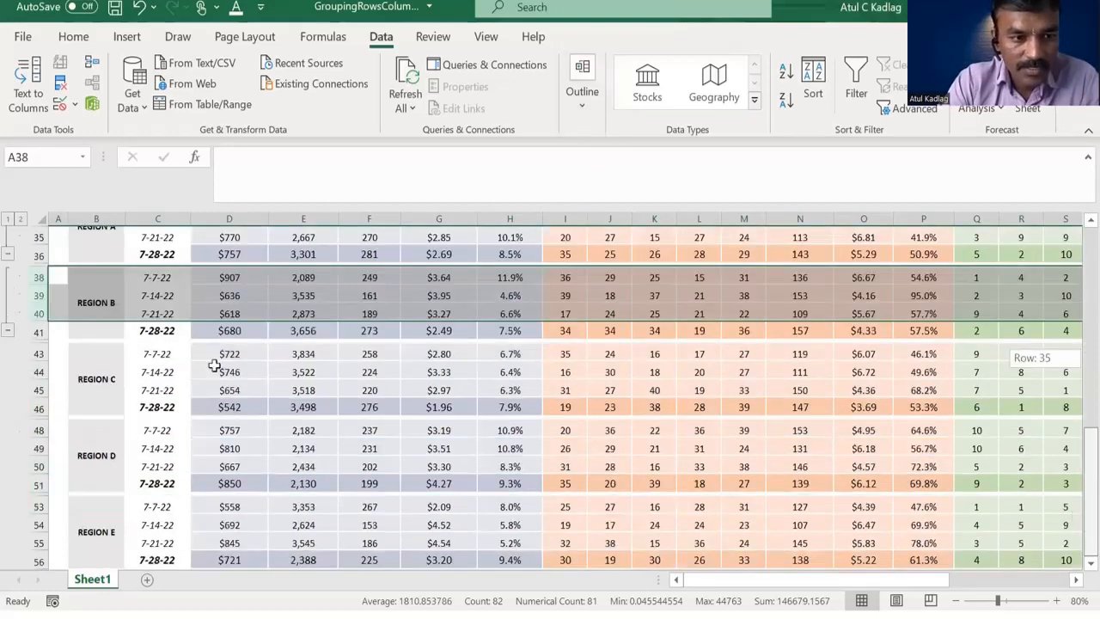
left_click(38, 354)
left_click(575, 112)
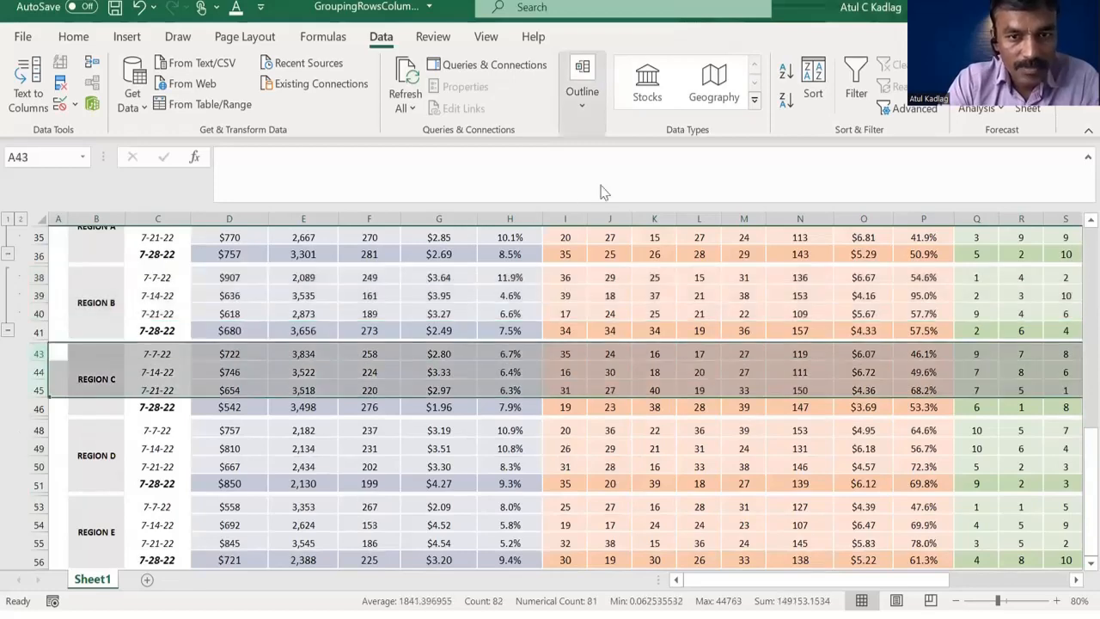
left_click(582, 165)
Group the 7-7-22 to 7-21-22 rows separately for Region D (48 to 50) and Region E (53 to 55).
left_click_drag(39, 431, 39, 466)
left_click(582, 100)
left_click(584, 195)
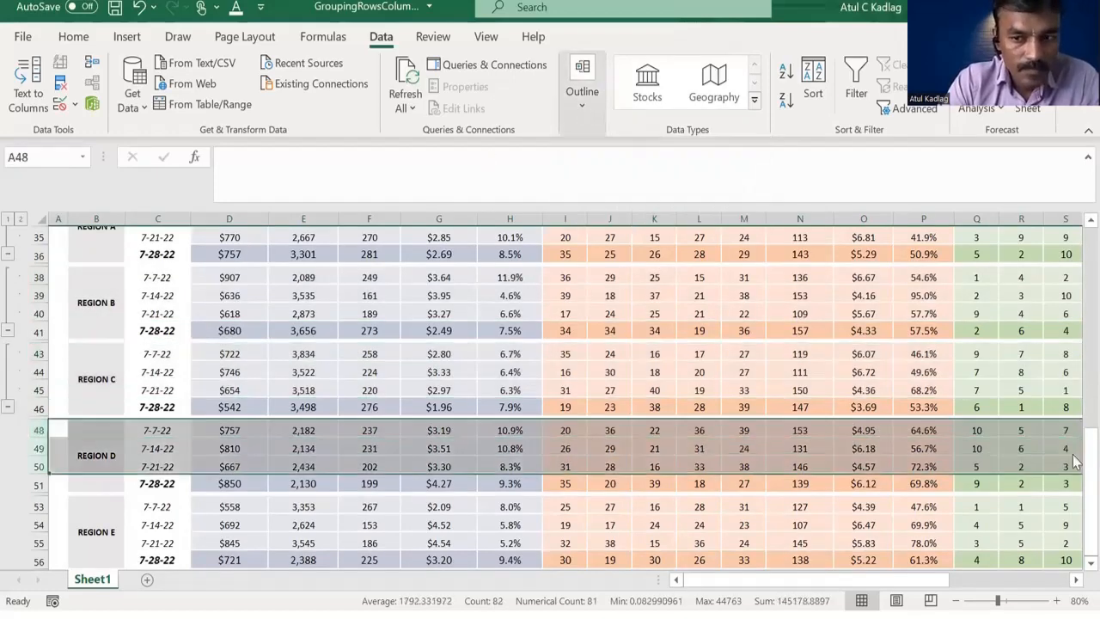
left_click_drag(38, 507, 38, 544)
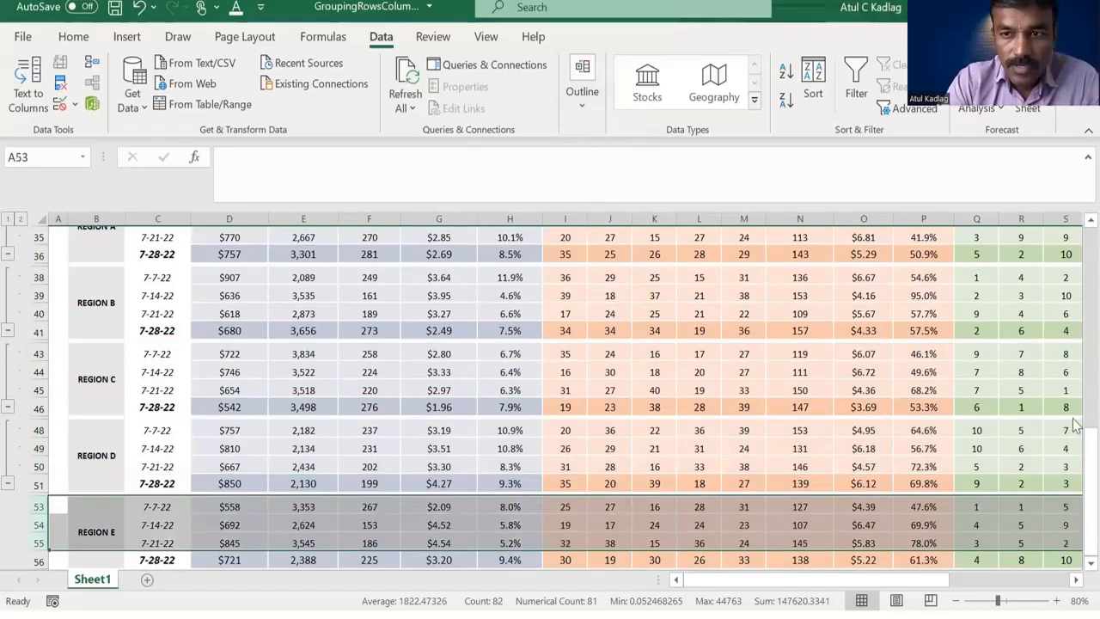
left_click_drag(1074, 420, 1074, 460)
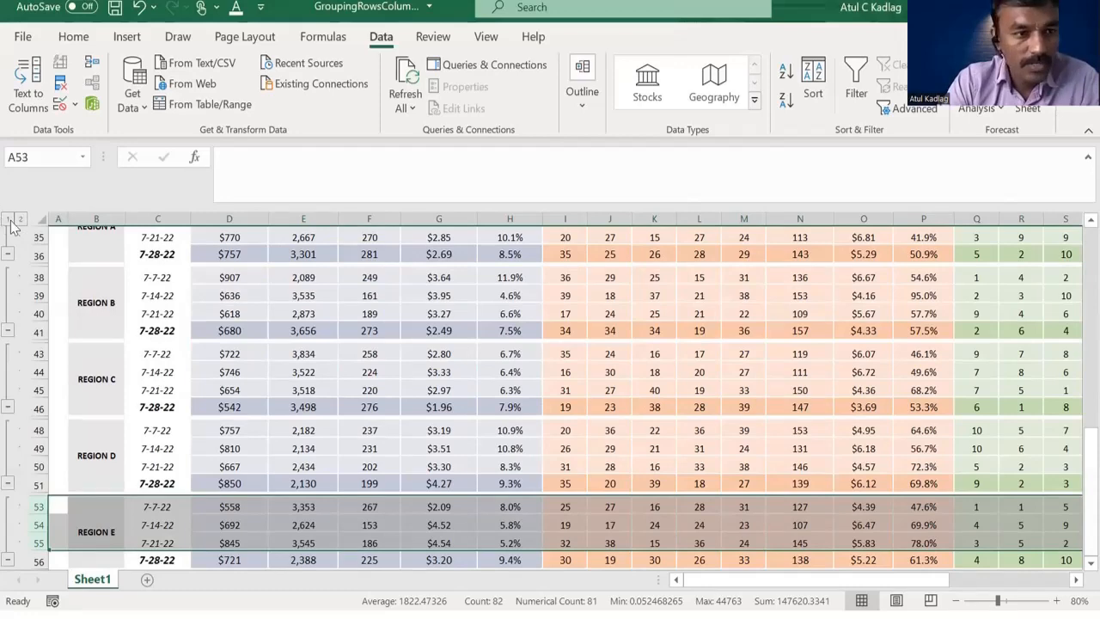
Collapse all row groups to outline level 1 and check Region A's 7-28-22 figures from Spend to CPC.
left_click(7, 220)
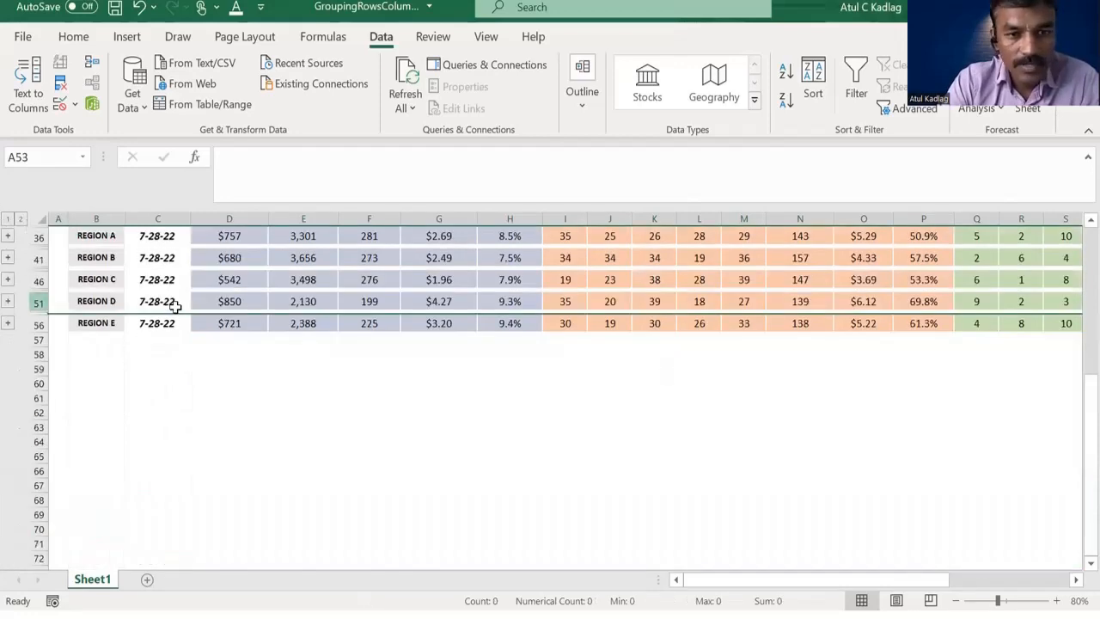
scroll(1076, 398, "up", 4)
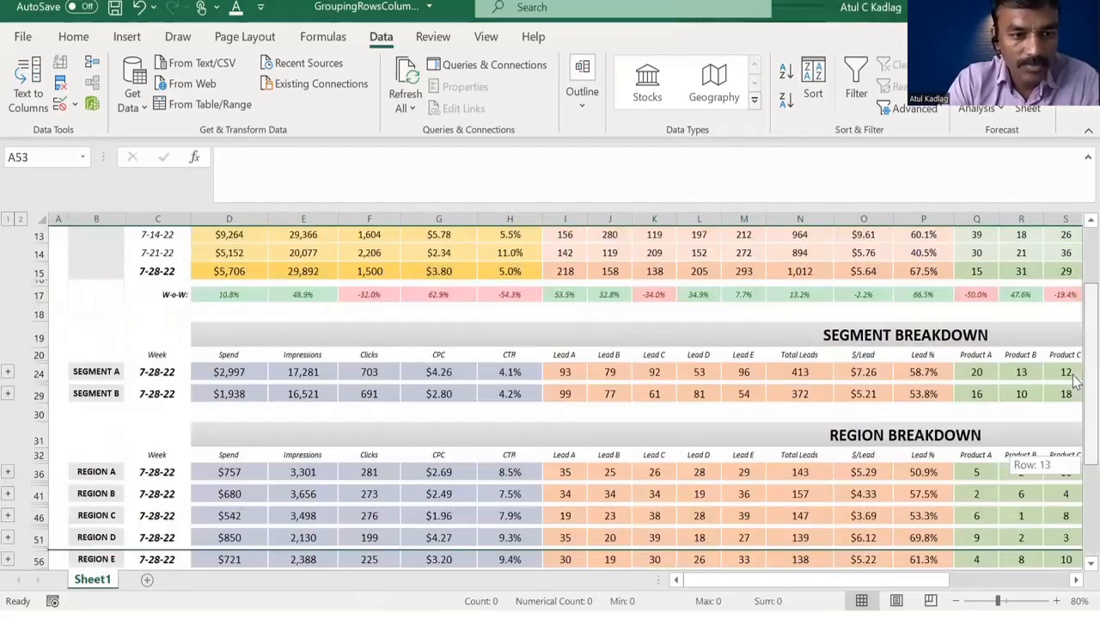
scroll(1071, 393, "down", 1)
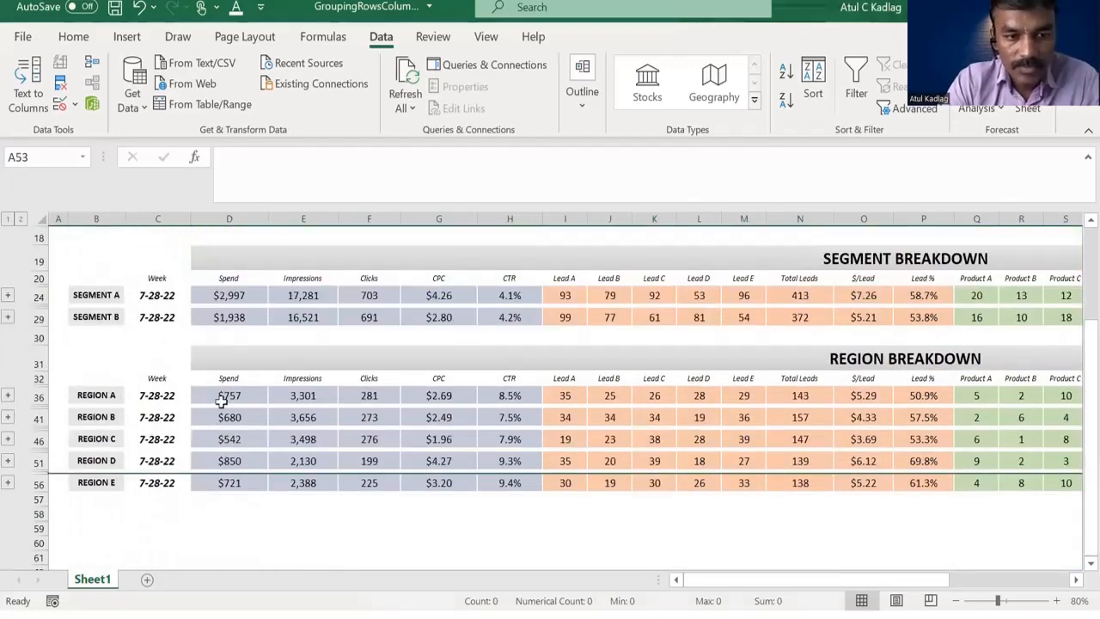
left_click_drag(240, 397, 323, 396)
key("shift+Right")
key("shift+Right")
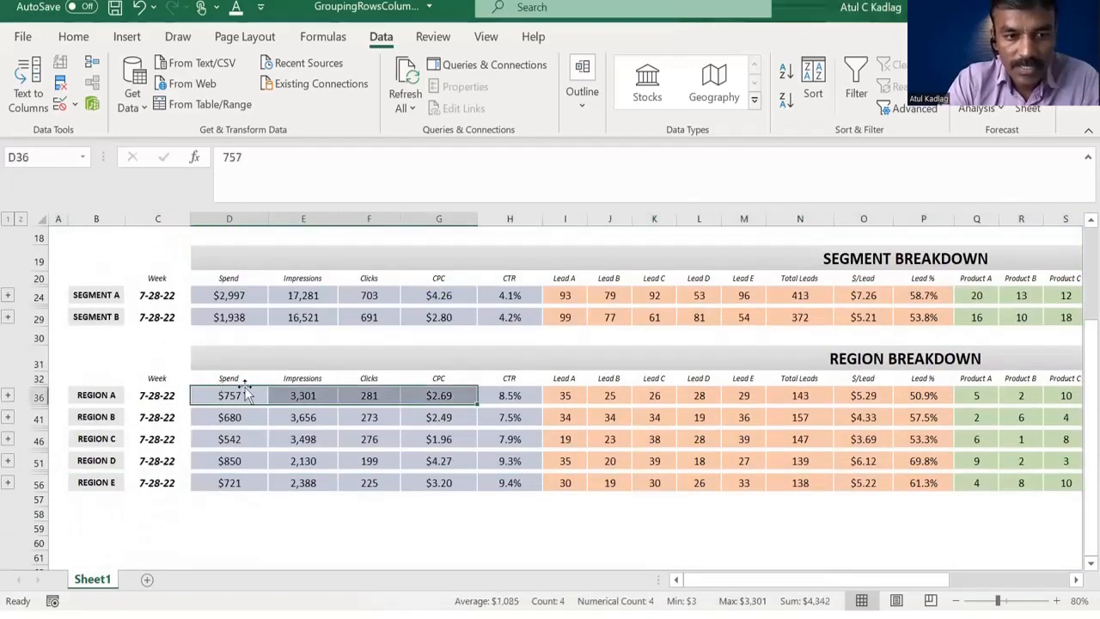
key("Right")
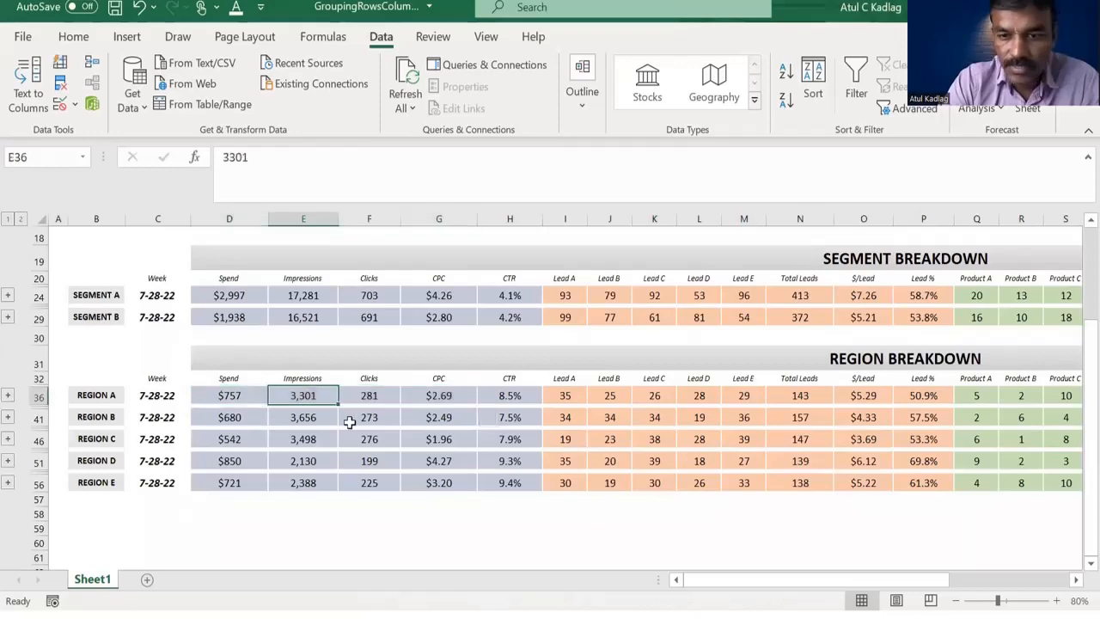
Group the Product A to Product J columns (Q to Z) in the Transactions section as columns and collapse the group.
mouse_move(1073, 468)
left_mouse_down()
mouse_move(1074, 400)
mouse_move(1074, 449)
left_mouse_up()
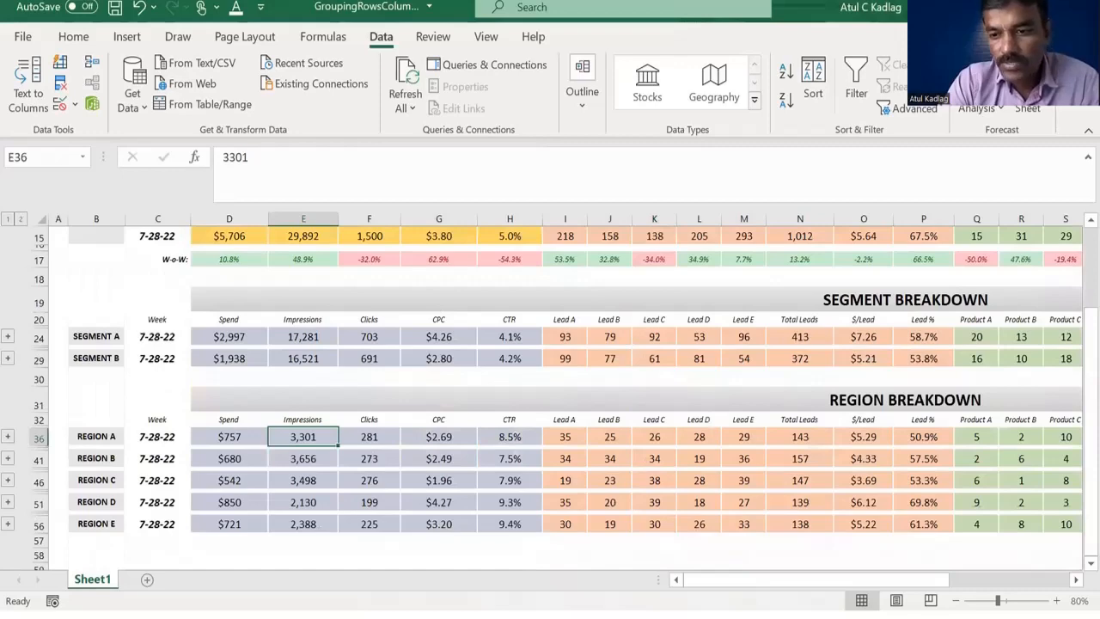
left_click_drag(894, 581, 1014, 580)
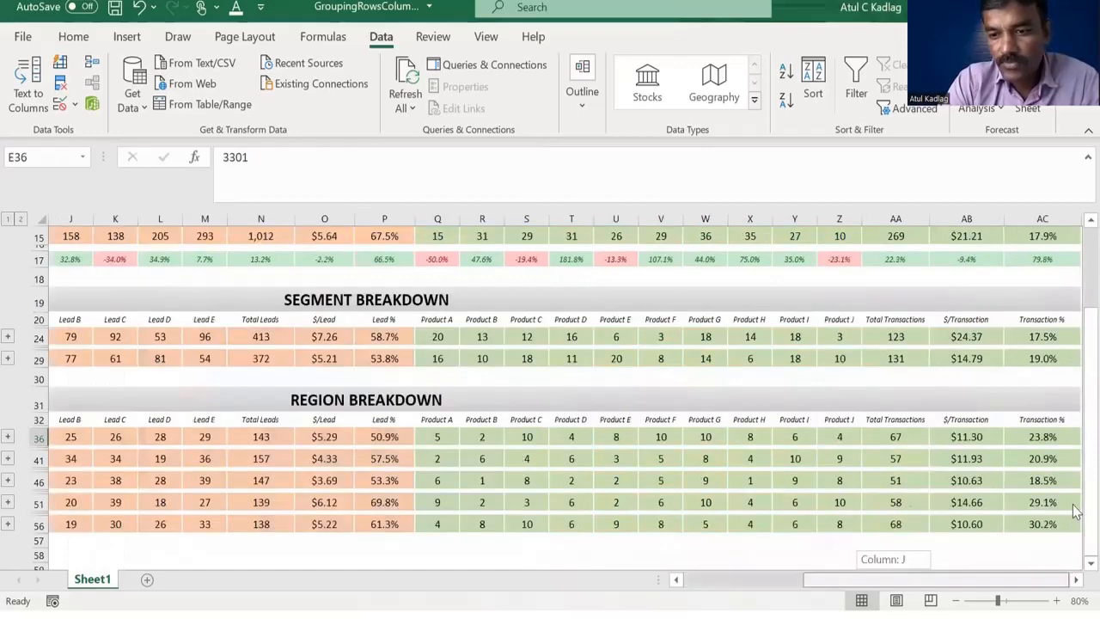
left_click_drag(1087, 515, 1087, 409)
scroll(731, 396, "up", 3)
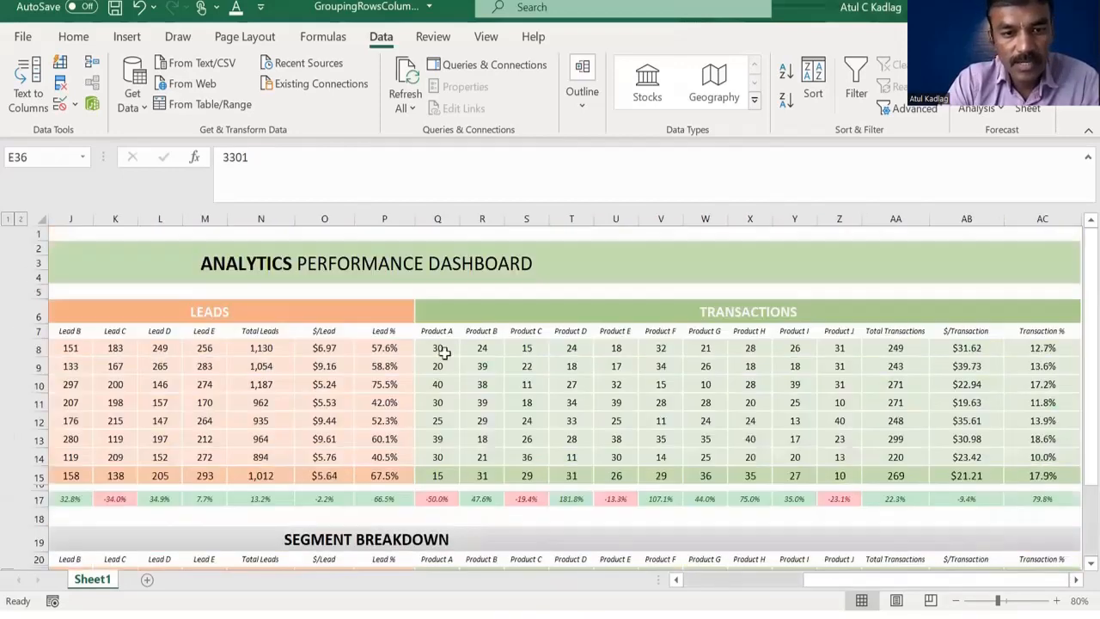
left_click_drag(438, 349, 482, 438)
left_click_drag(837, 438, 843, 456)
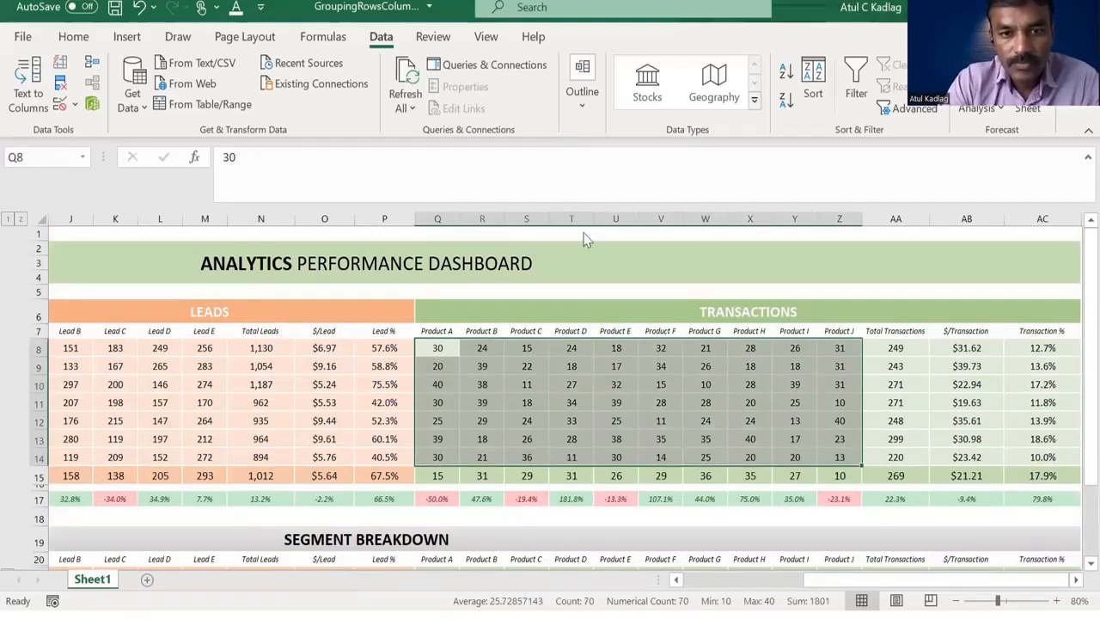
key("shift+alt+Right")
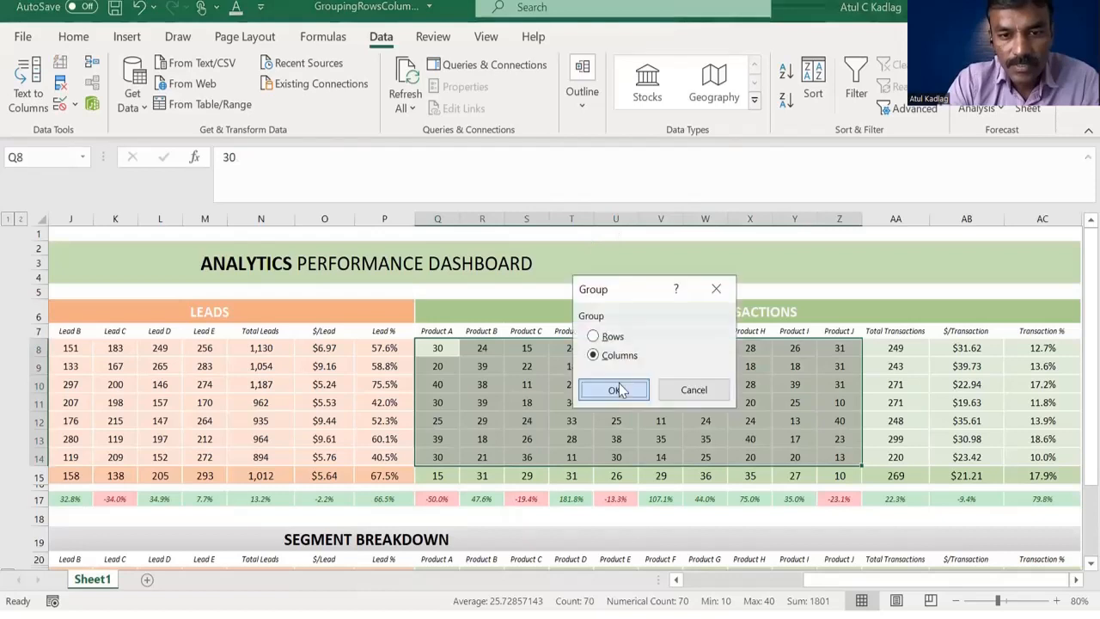
key("Return")
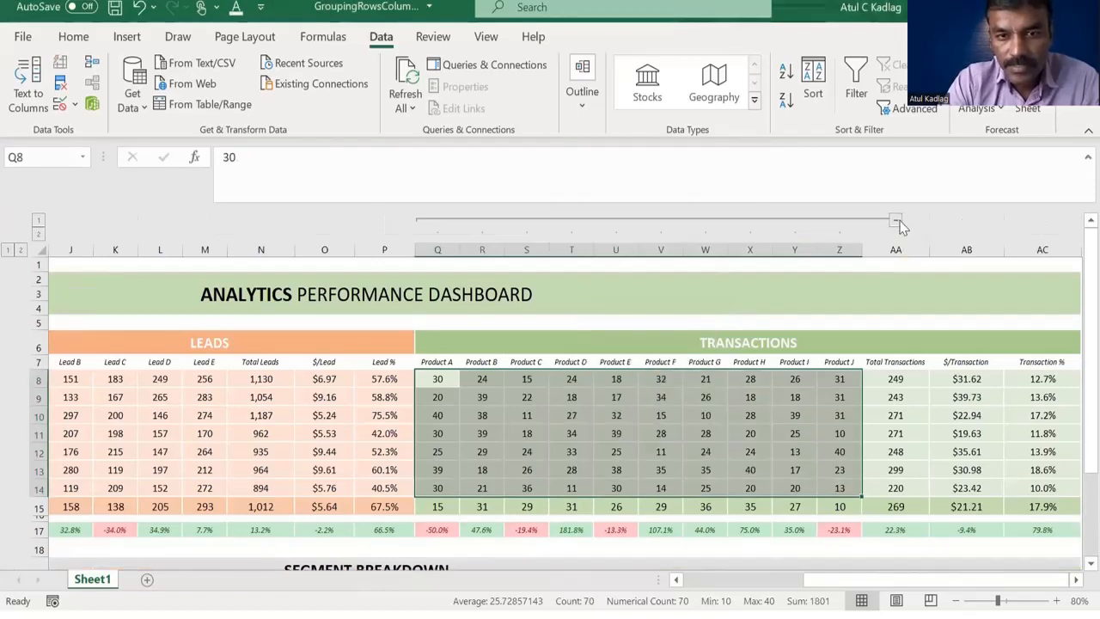
left_click(449, 221)
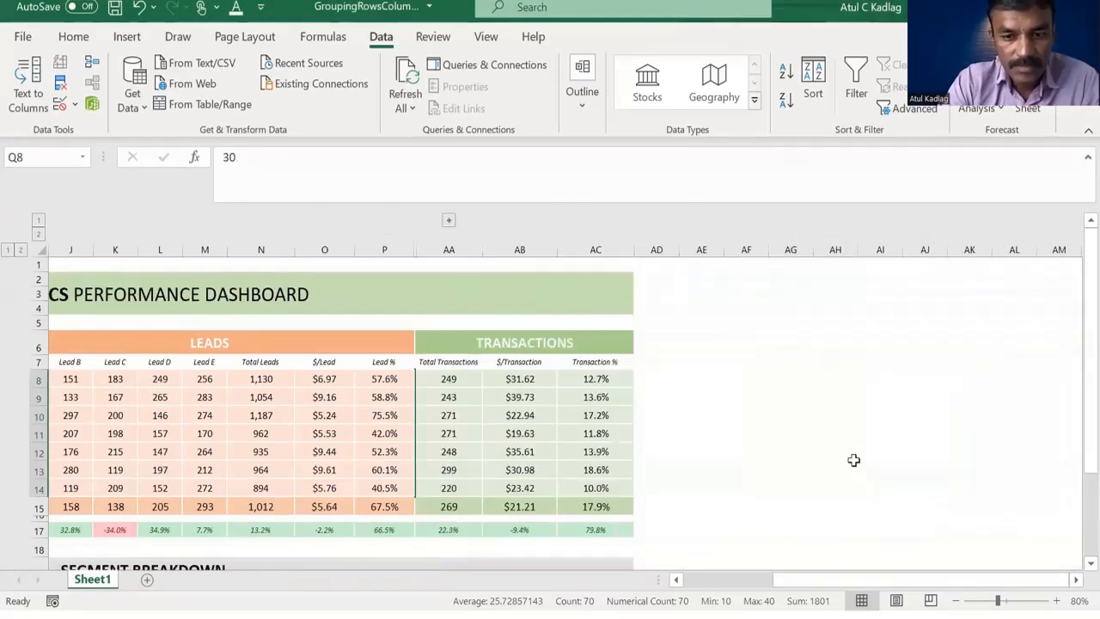
Group the Lead A to Lead E columns (I to M) in the Leads section as columns and collapse the group.
scroll(480, 342, "left", 3)
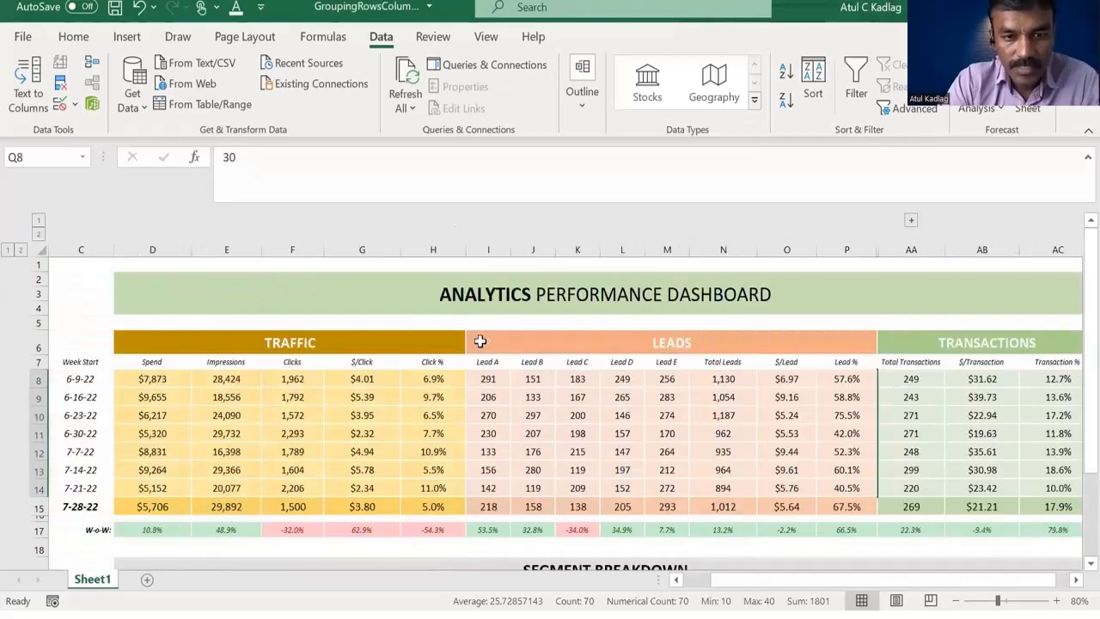
left_click_drag(490, 380, 685, 488)
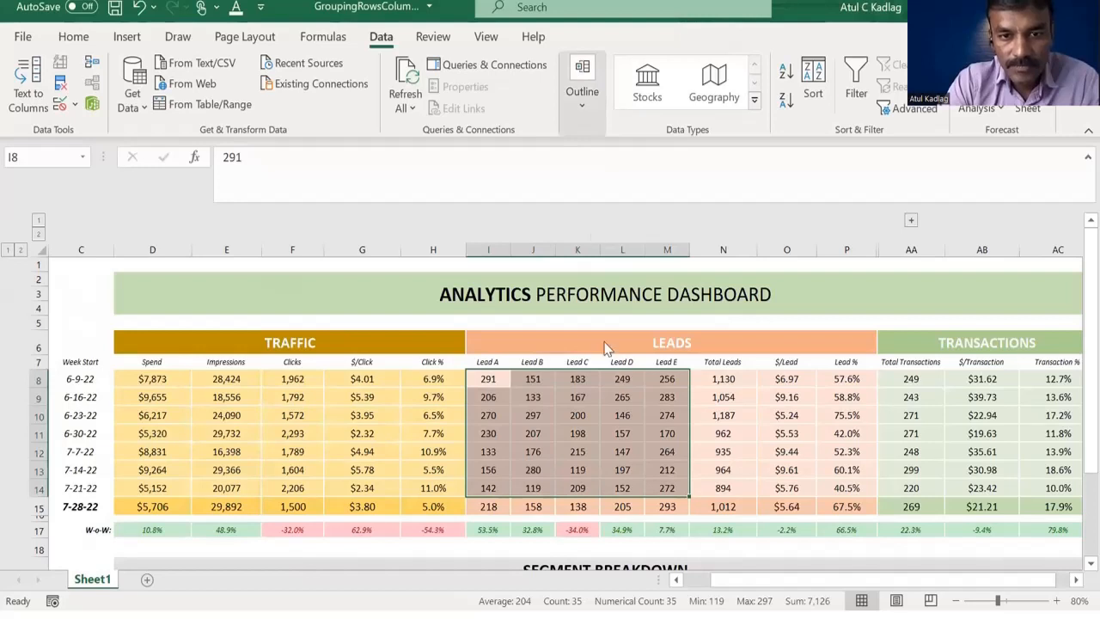
left_click(722, 221)
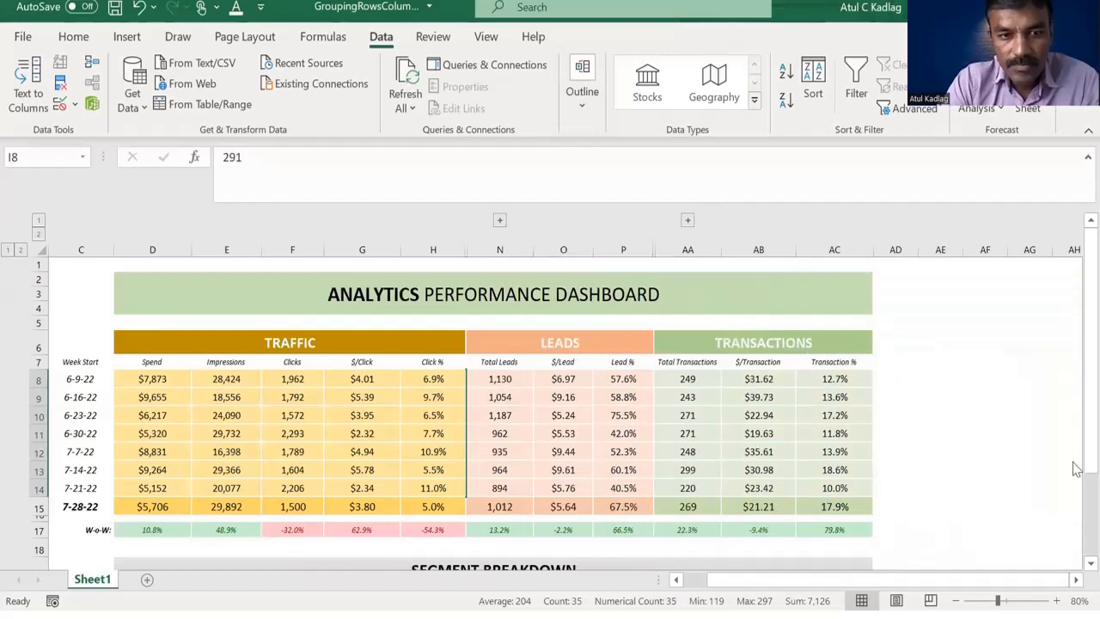
Collapse the formula bar and review the Topline Summary, Segment Breakdown and Region Breakdown with the detail rows and columns hidden.
scroll(1076, 503, "down", 5)
scroll(1063, 385, "left", 2)
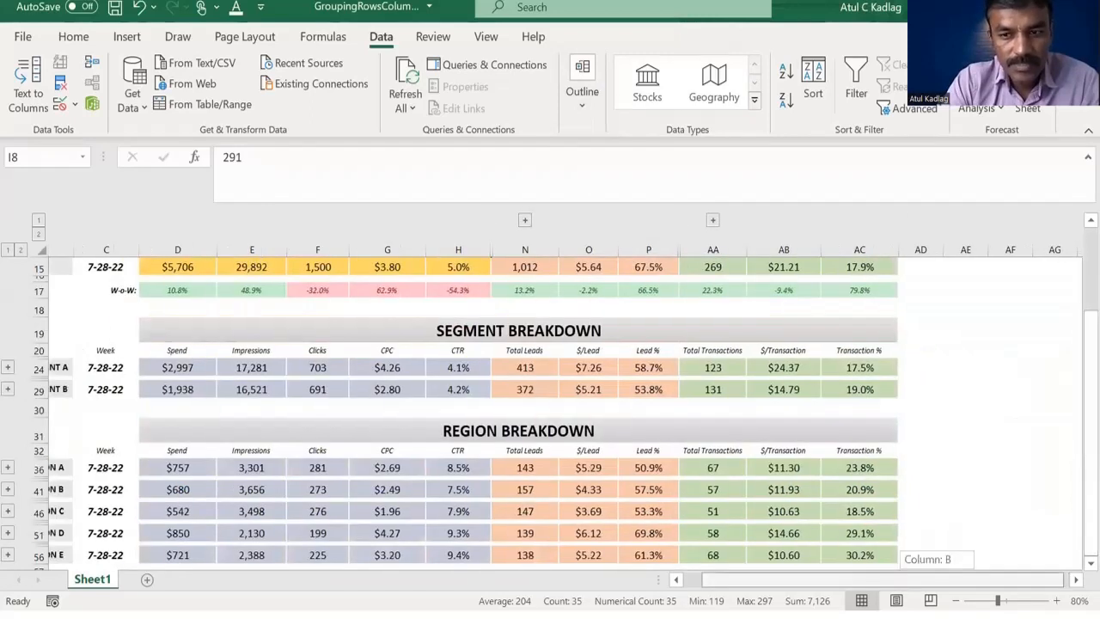
left_click(1085, 159)
scroll(1076, 331, "up", 3)
scroll(1077, 301, "down", 2)
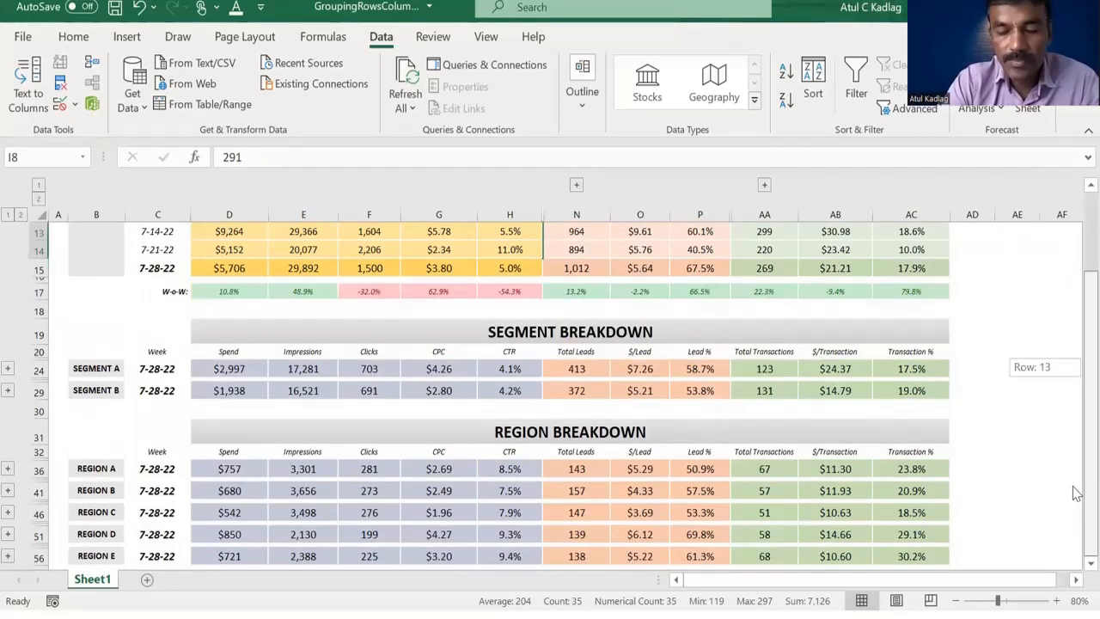
scroll(1076, 395, "up", 2)
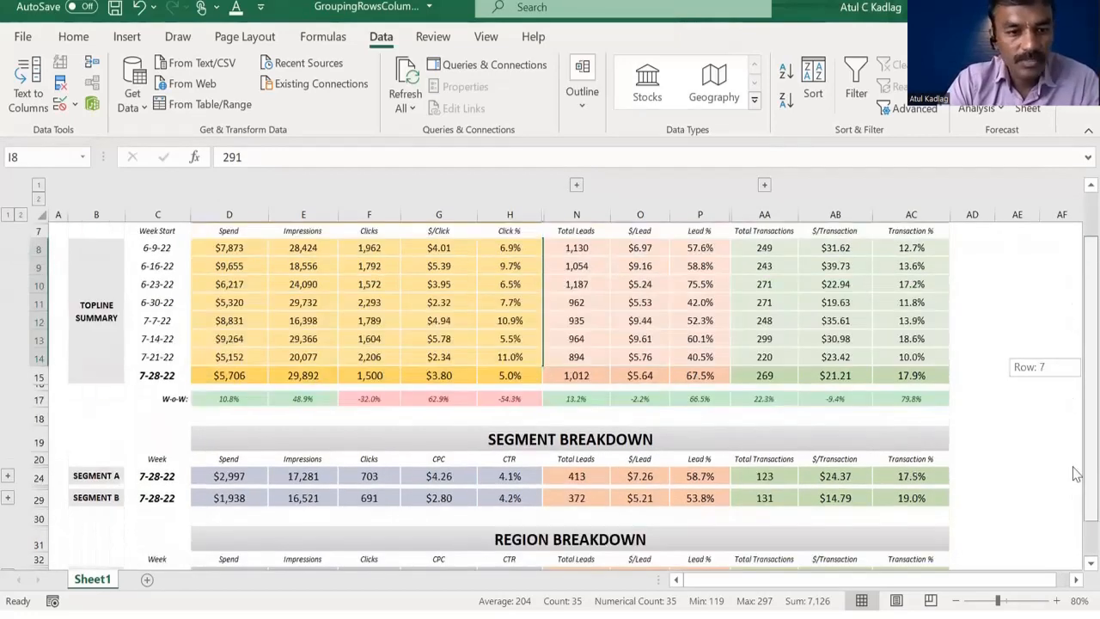
scroll(1076, 474, "down", 2)
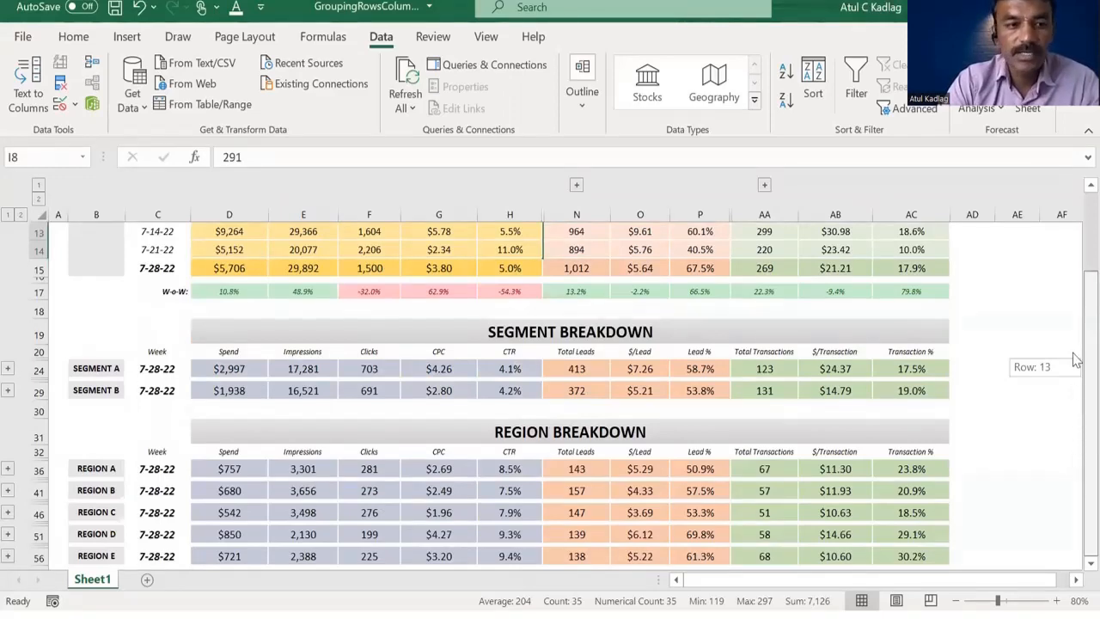
left_click_drag(1077, 361, 1078, 408)
Expand Segment A's row group, check its 7-7-22 to 7-21-22 figures from Spend to CPC, and collapse the group again.
left_click(8, 444)
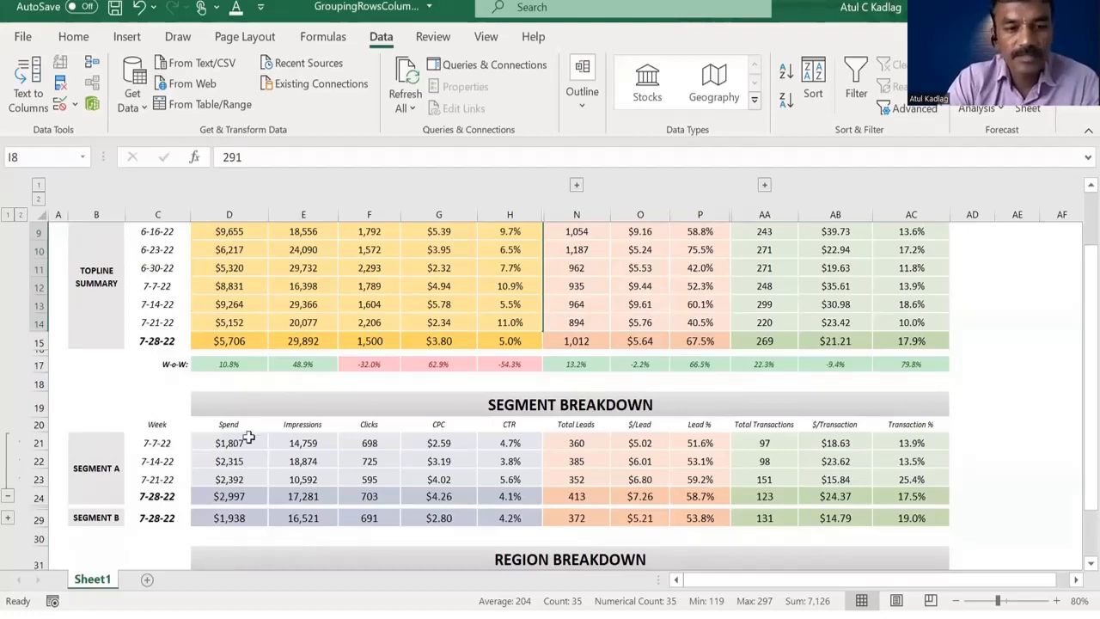
left_click_drag(247, 438, 450, 469)
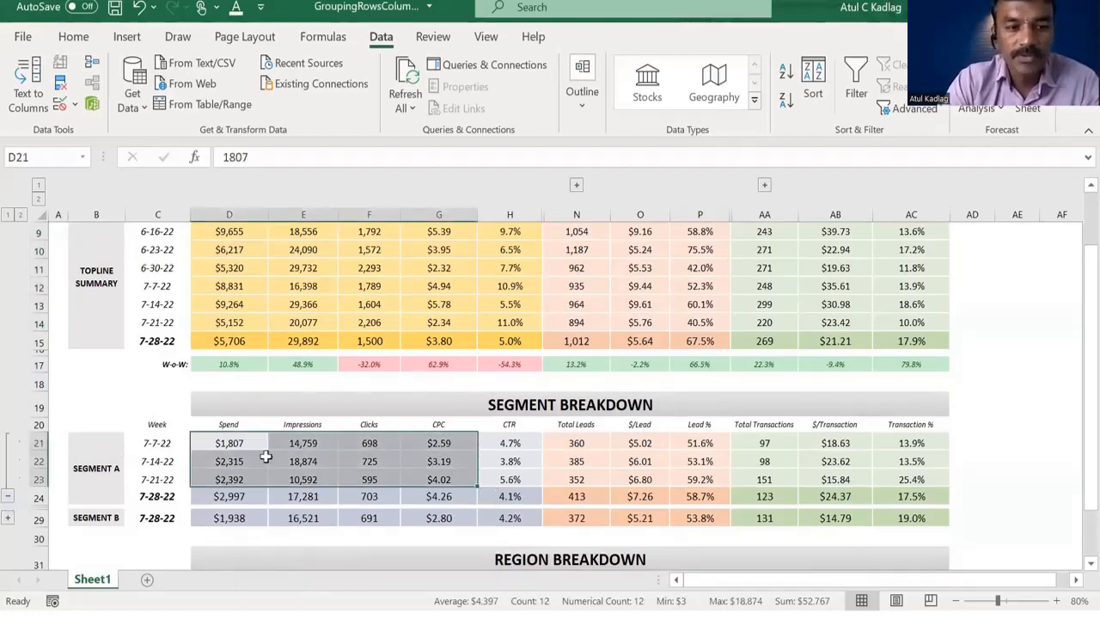
key("alt+a")
key("h")
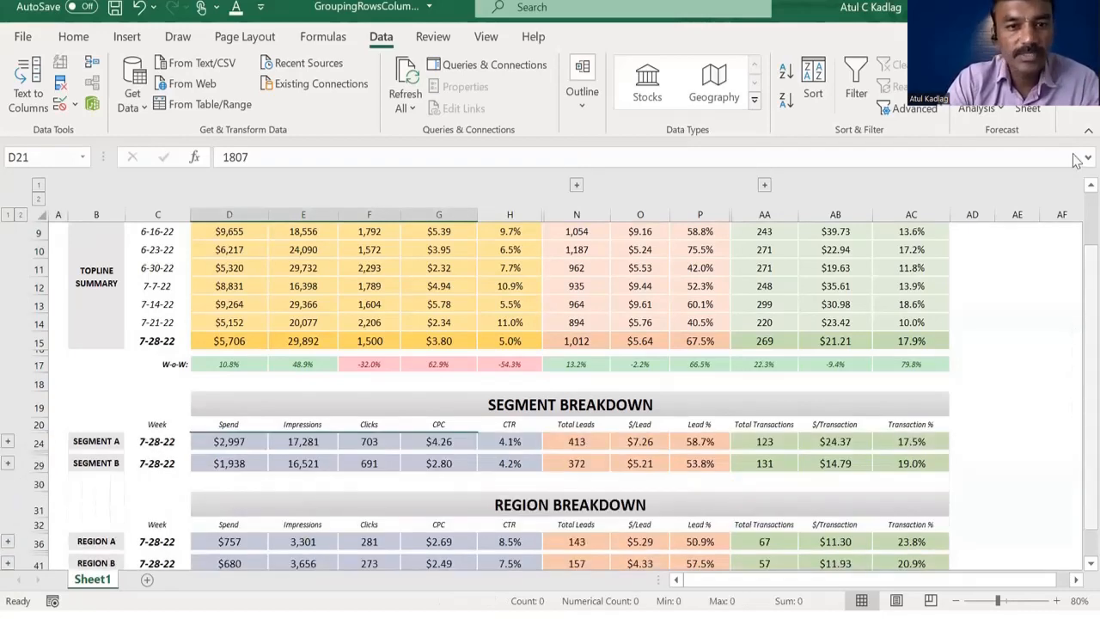
left_click_drag(1090, 365, 1090, 392)
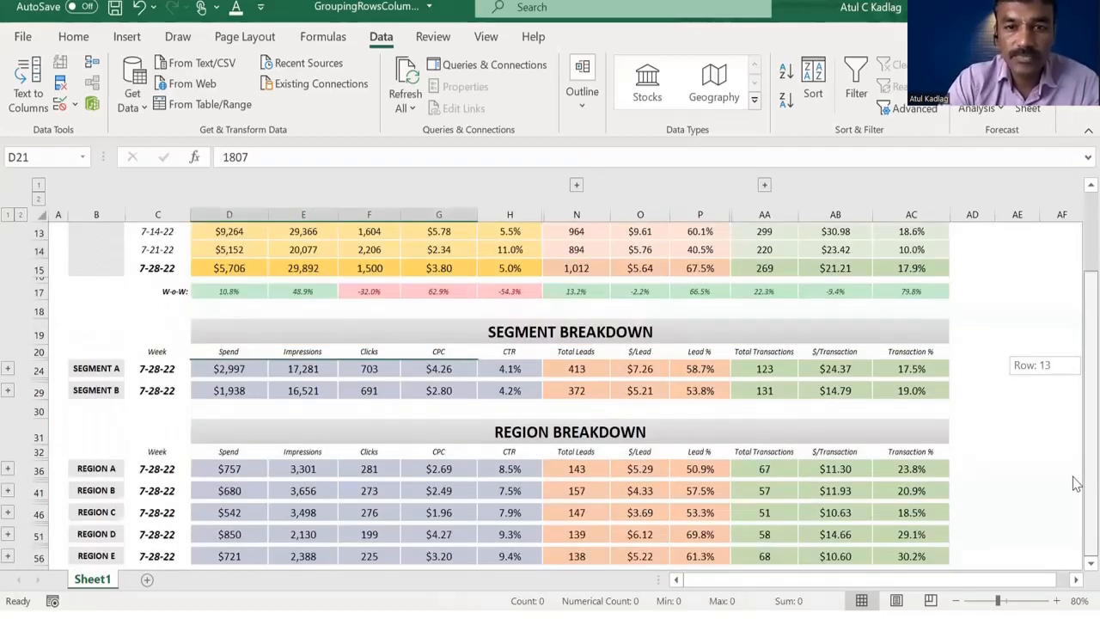
left_click_drag(1073, 478, 1074, 373)
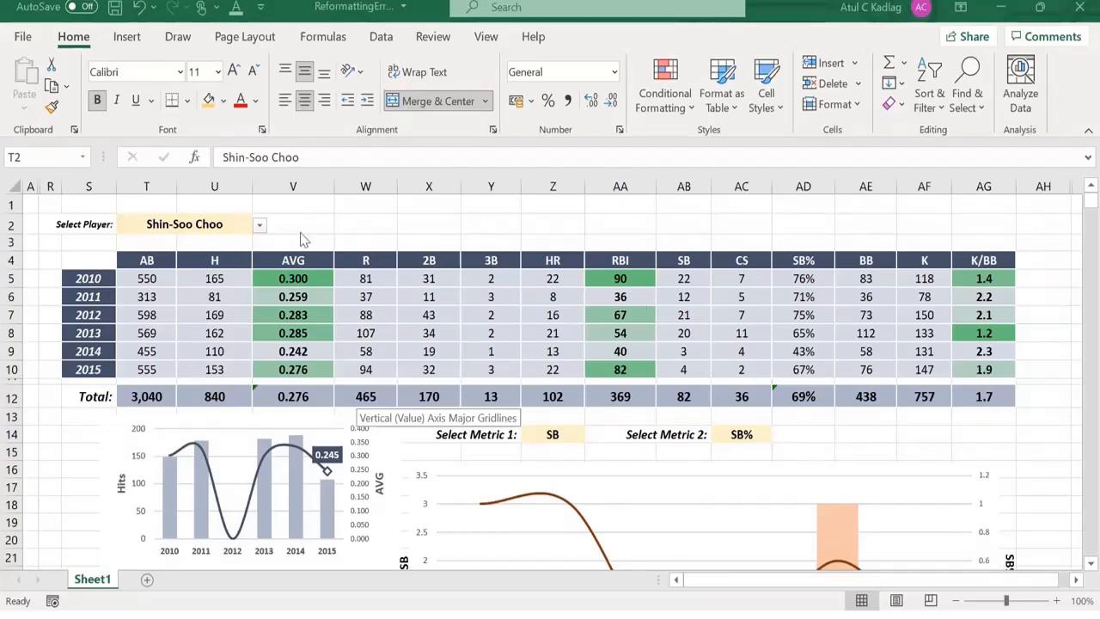
Set the Select Player cell to Torii Hunter and change the selection to Victor Martinez.
left_click(260, 230)
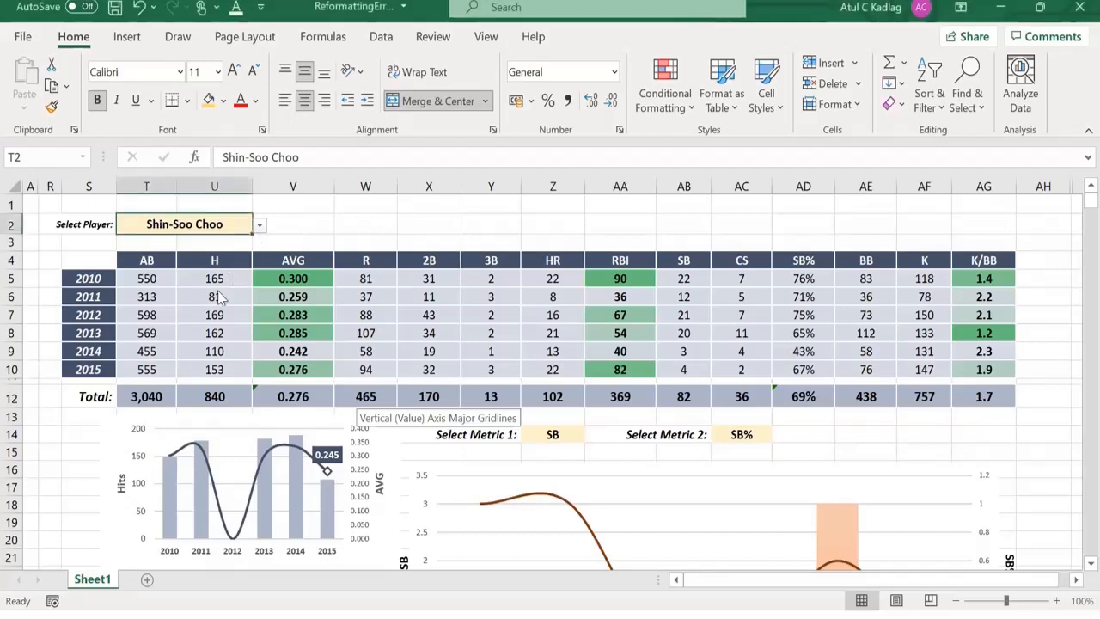
left_click(220, 294)
left_click(259, 224)
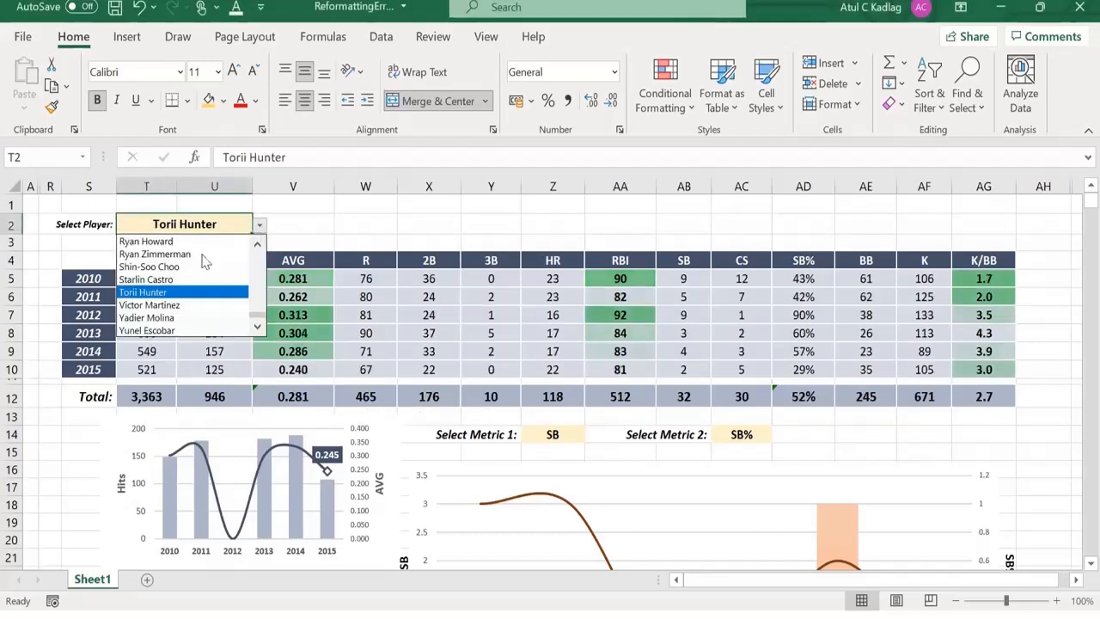
left_click(221, 292)
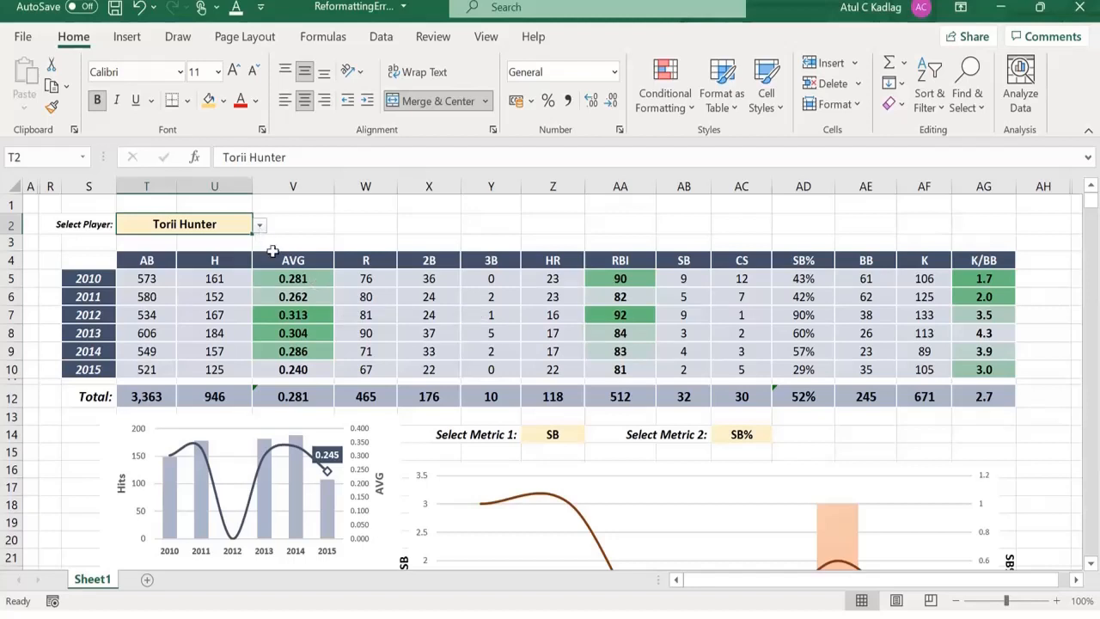
key("alt+Down")
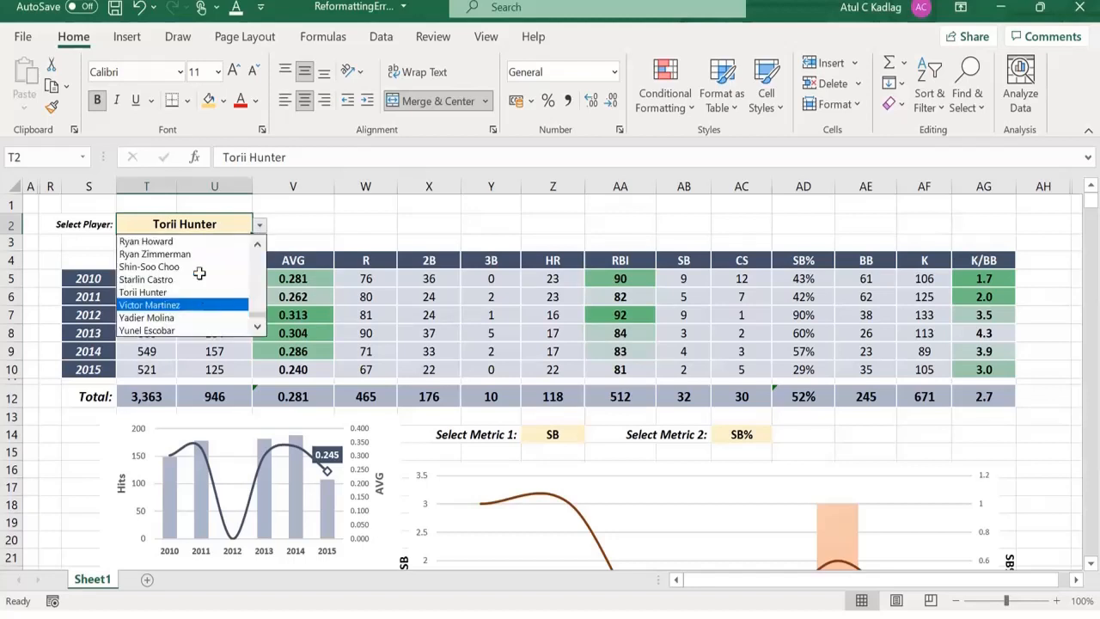
key("Return")
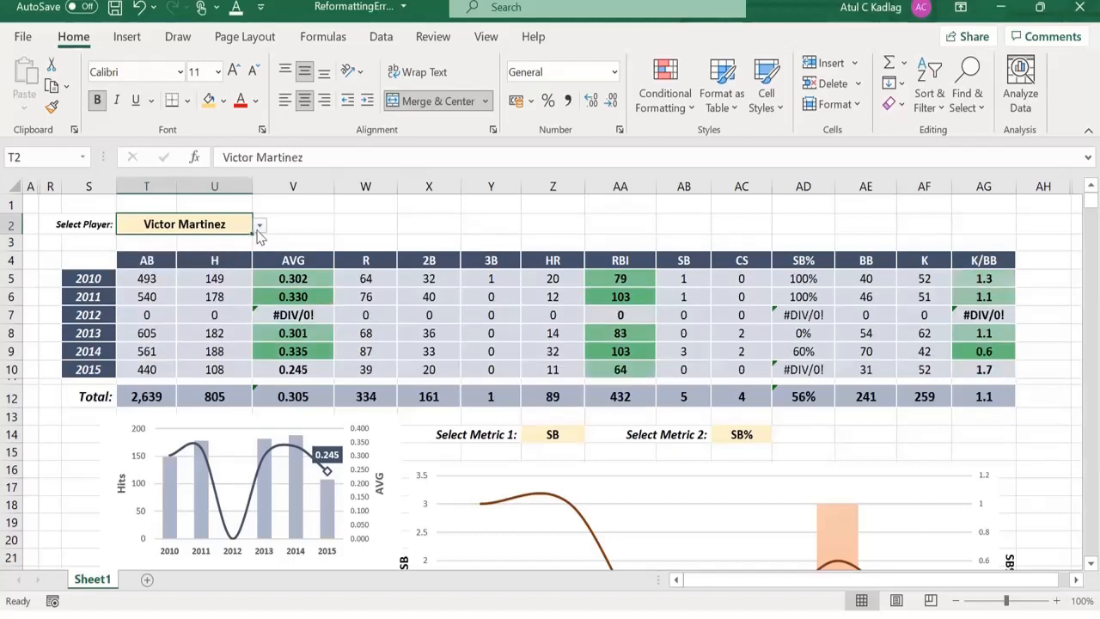
Examine the yearly values in the AVG, K/BB and SB% columns for division errors.
left_click_drag(292, 273, 298, 371)
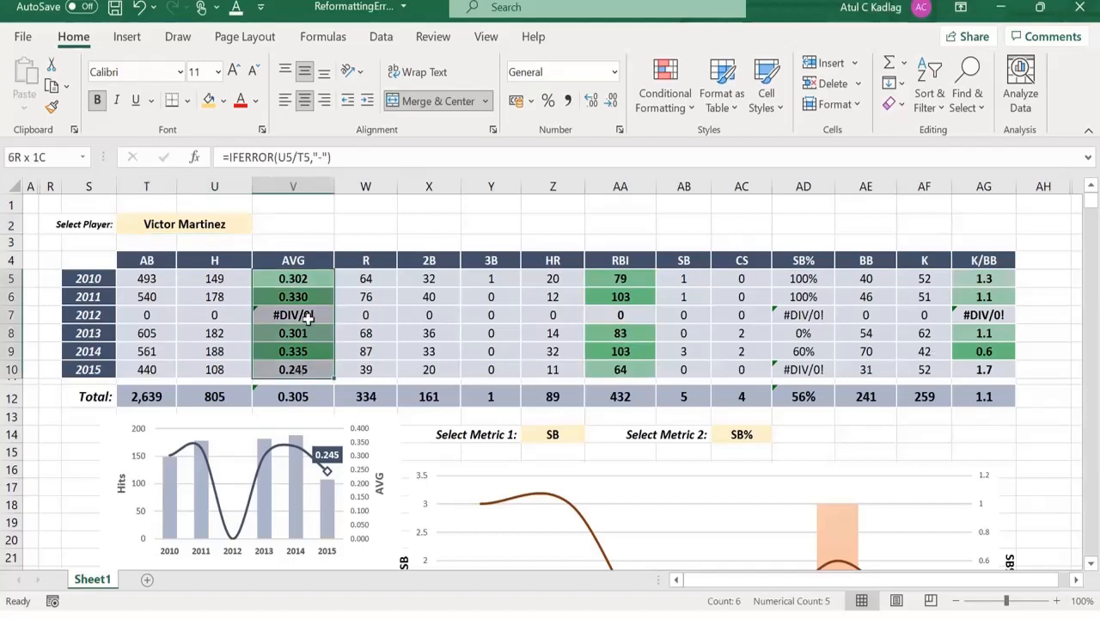
left_click(307, 317)
left_click_drag(982, 276, 985, 371)
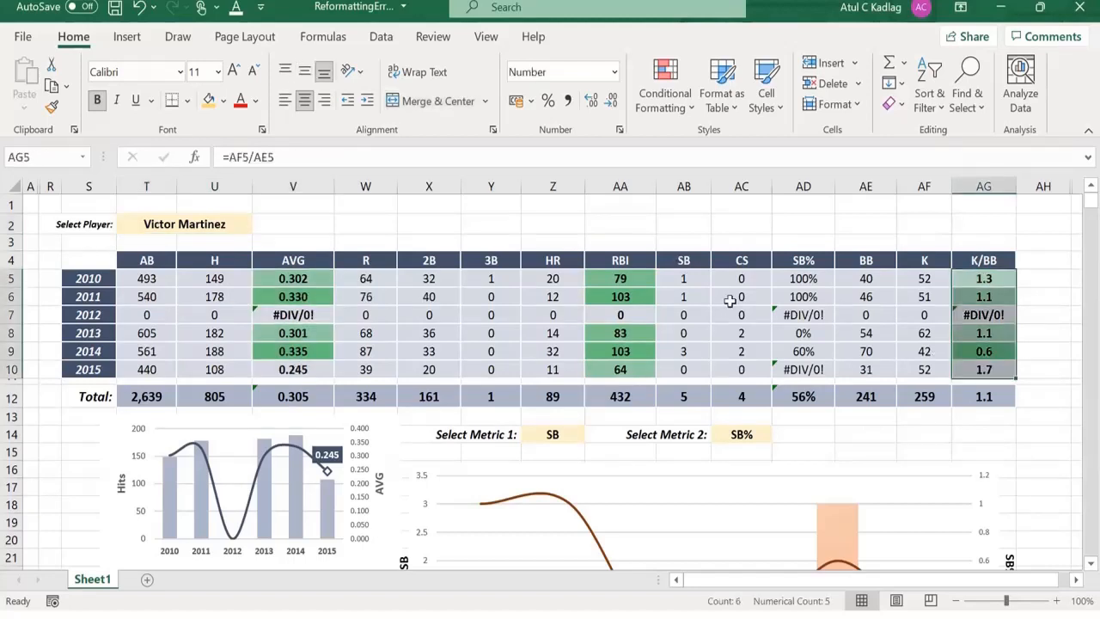
left_click(307, 296)
left_click_drag(803, 315, 803, 369)
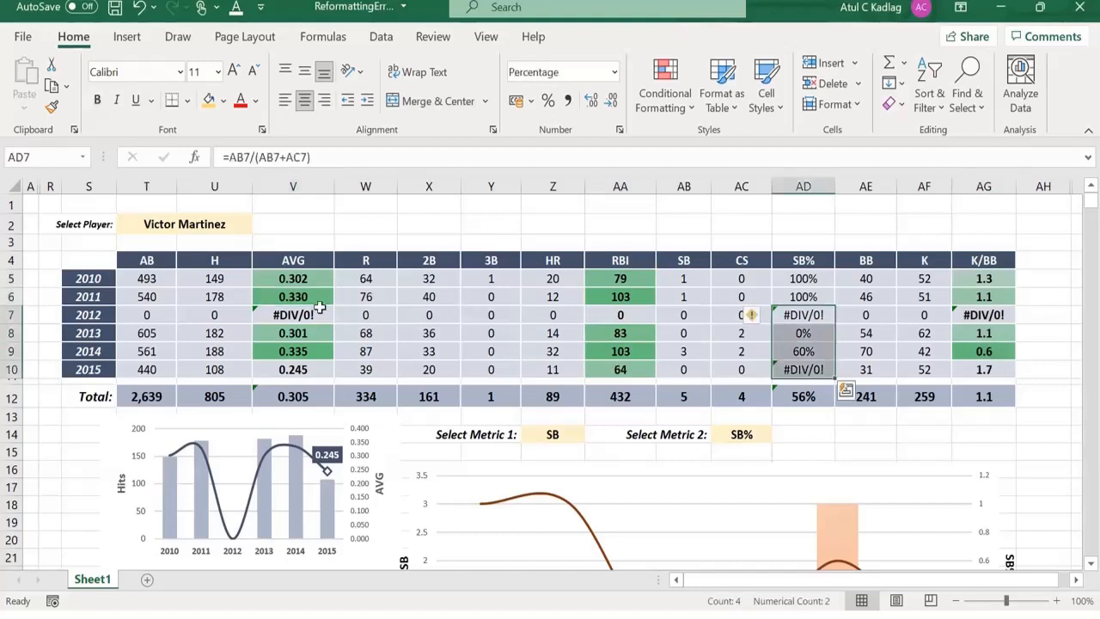
Inspect the 2012 formulas for AB, H, AVG, SB% and K/BB to trace the source of the division errors.
left_click(299, 313)
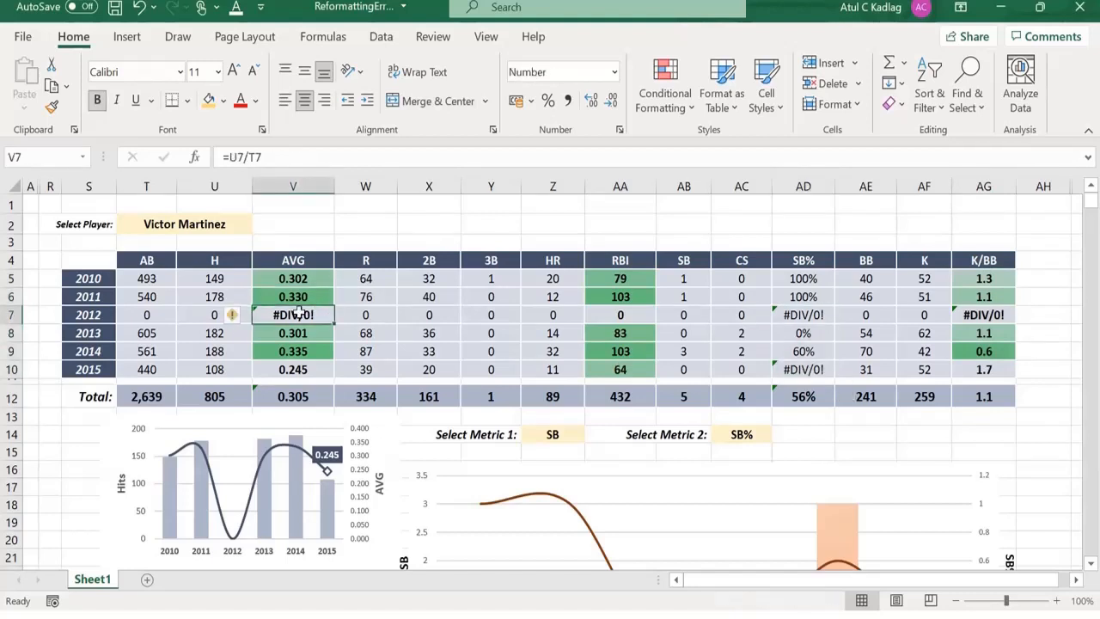
left_click(200, 316)
left_click(169, 316)
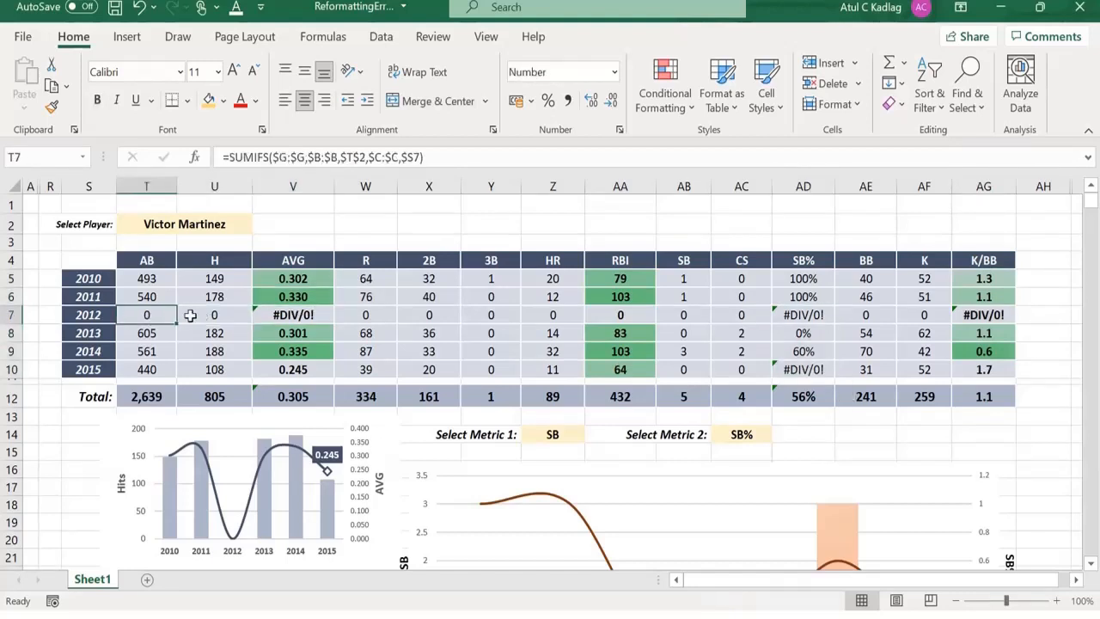
left_click(189, 315)
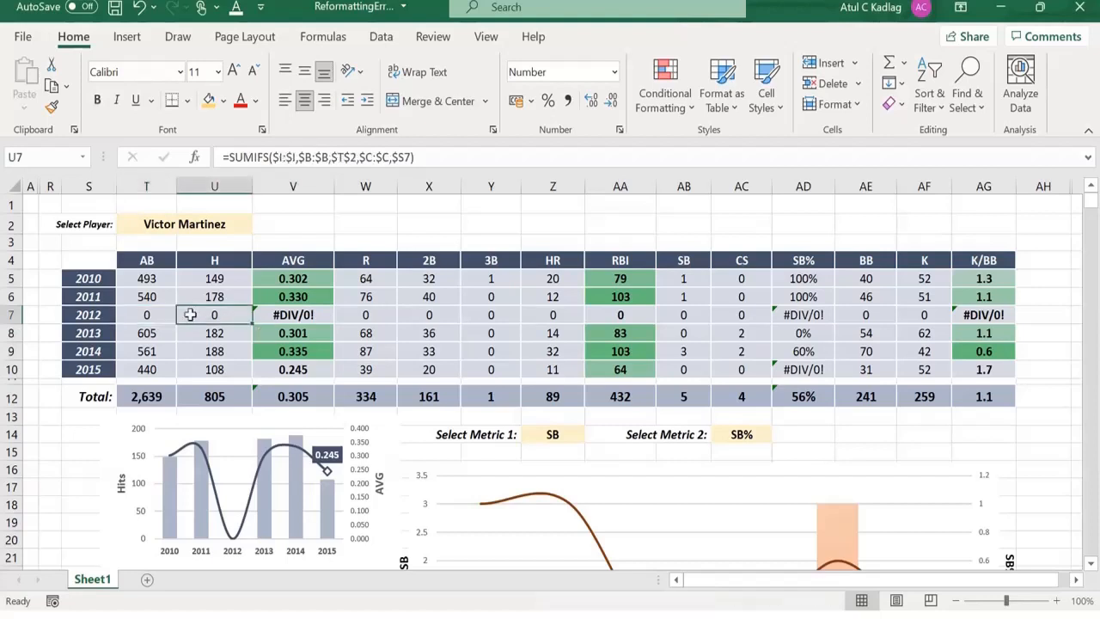
left_click(154, 316)
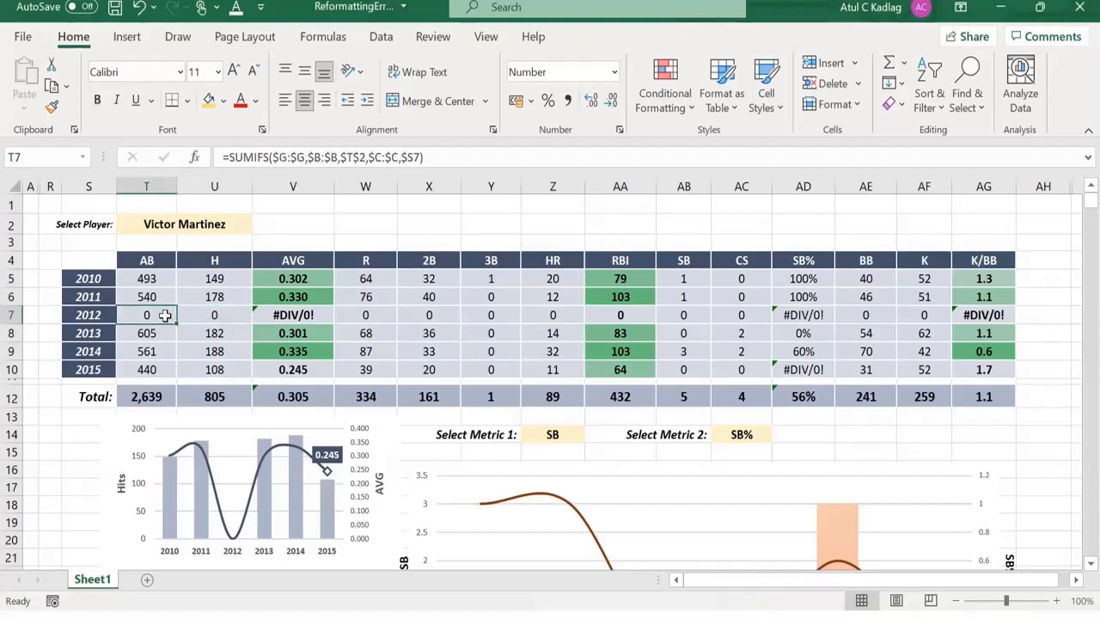
key("Right")
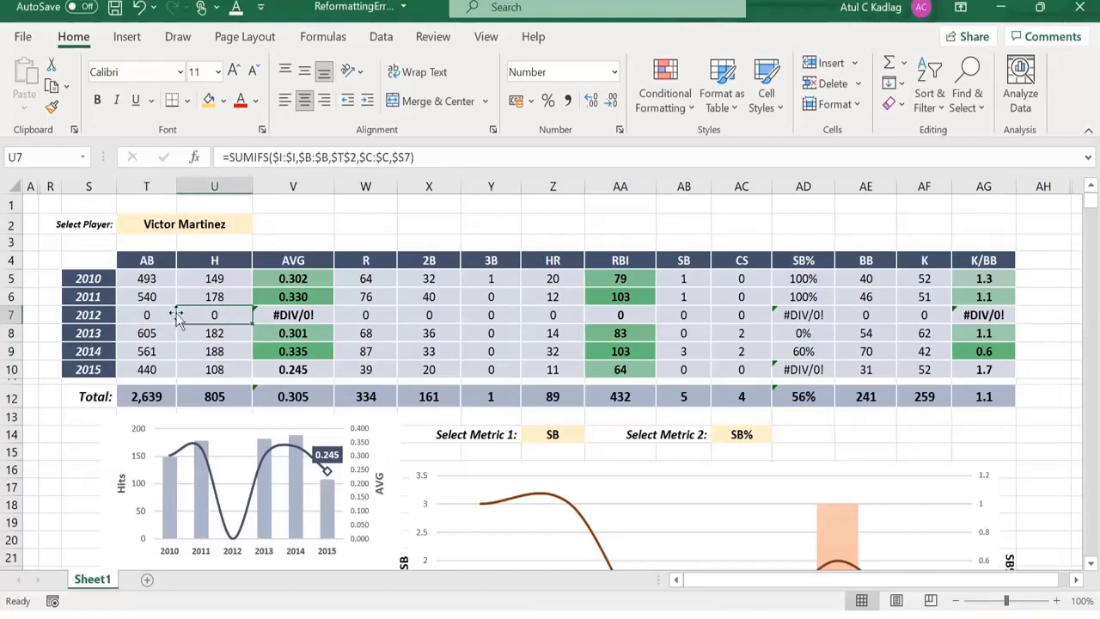
key("Left")
left_click(274, 314)
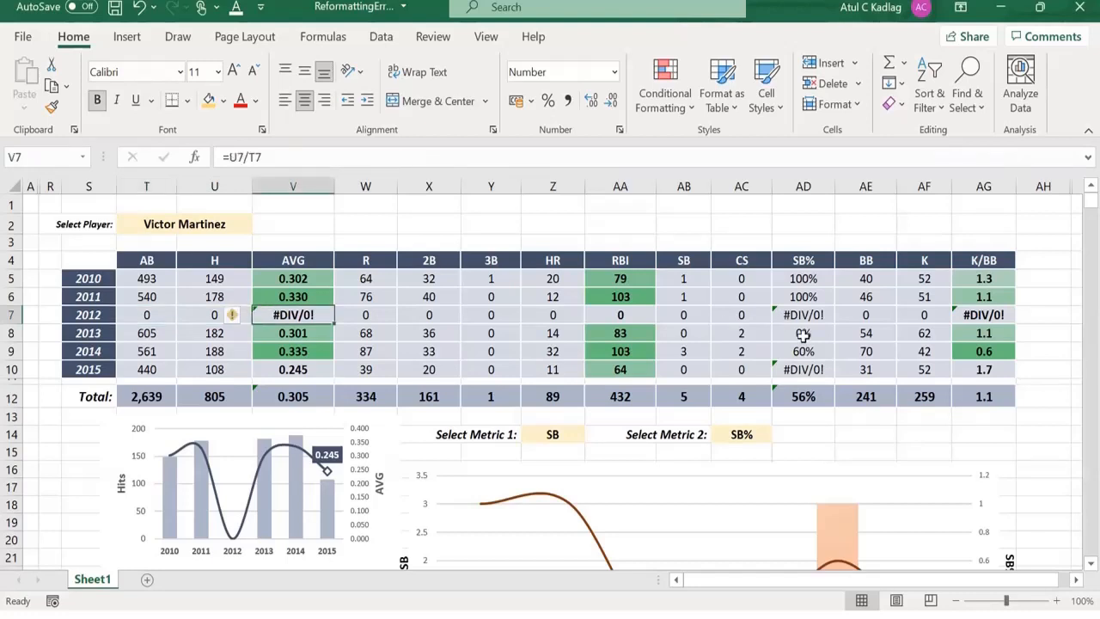
left_click(804, 314)
left_click(983, 318)
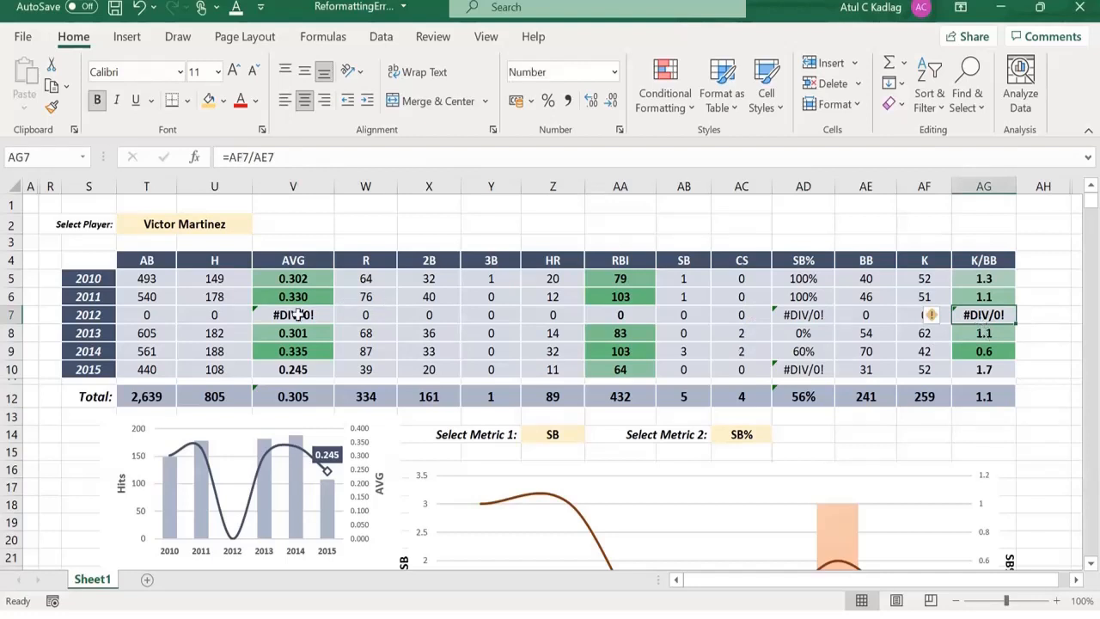
left_click(297, 316)
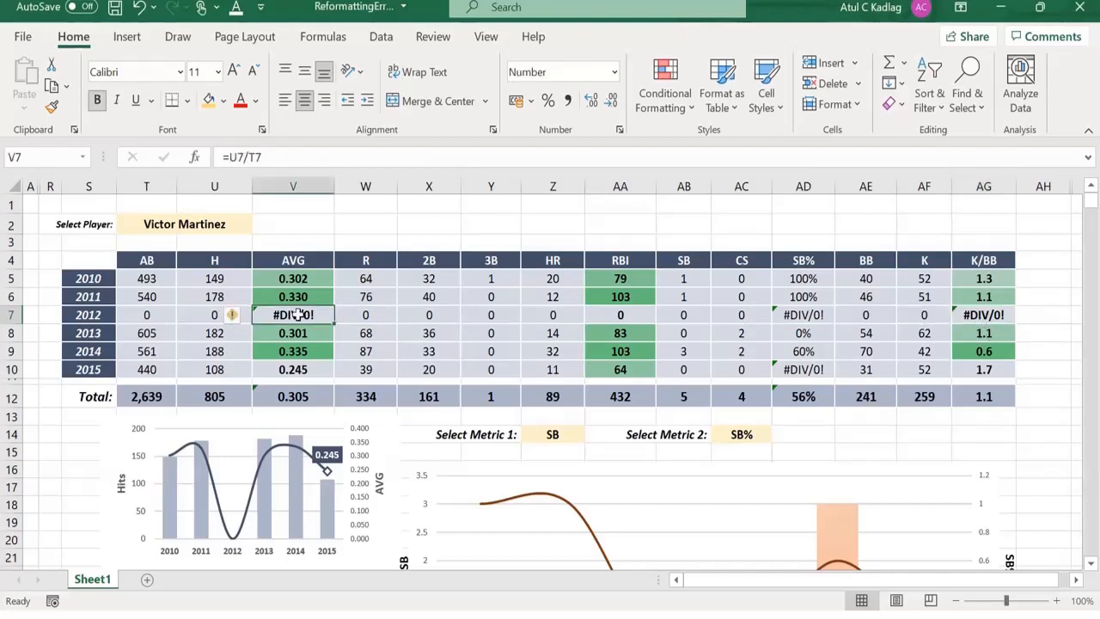
Wrap the 2010 AVG formula in cell V5 with an error fallback of a dash: =IFERROR(U5/T5,"-").
left_click(283, 278)
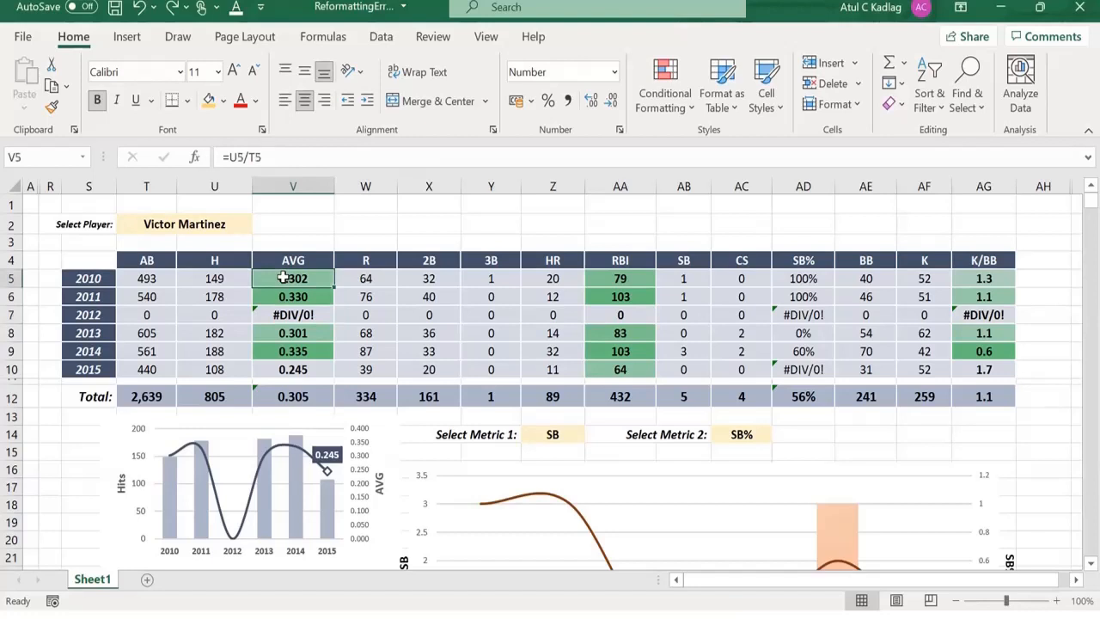
left_click(320, 153)
key("Home")
key("Right")
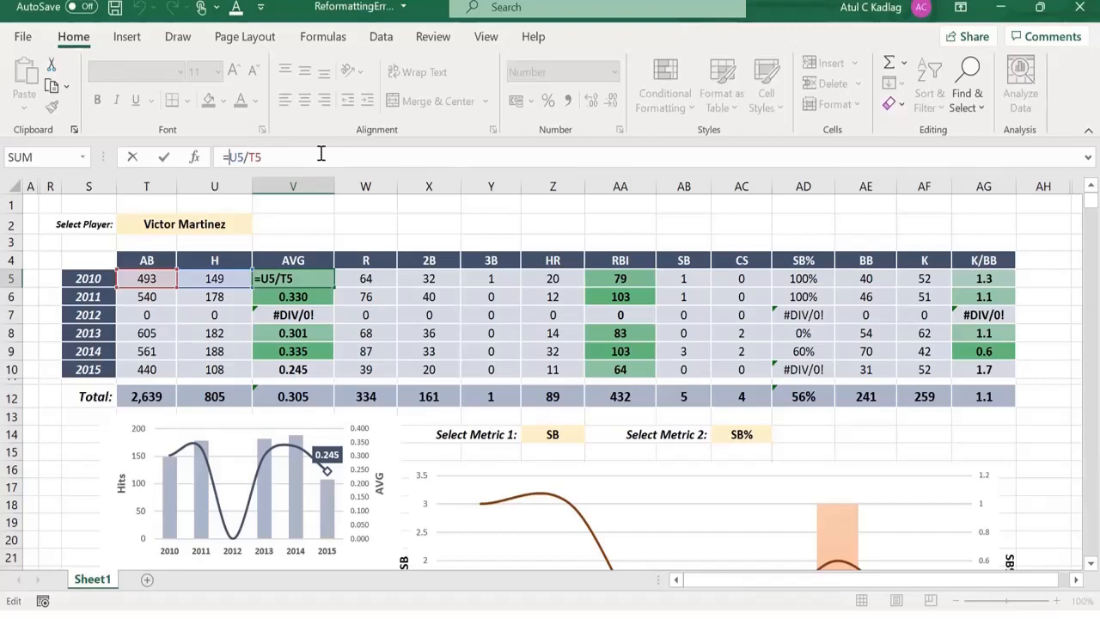
type("IFERROR(")
key("End")
type(",\"-\"")
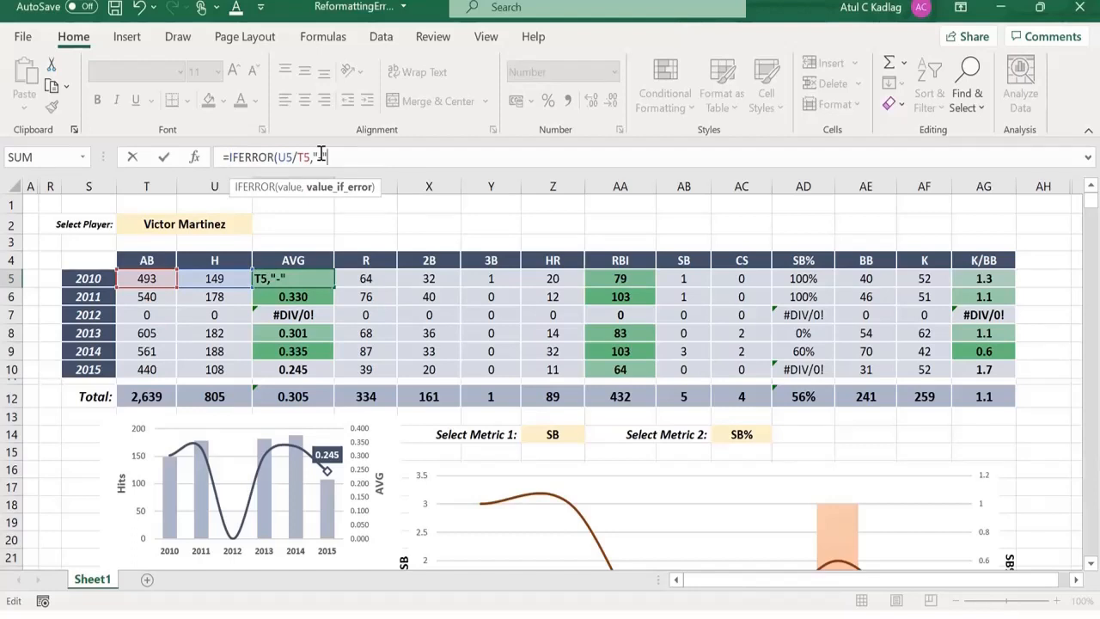
type(")")
left_click(330, 286)
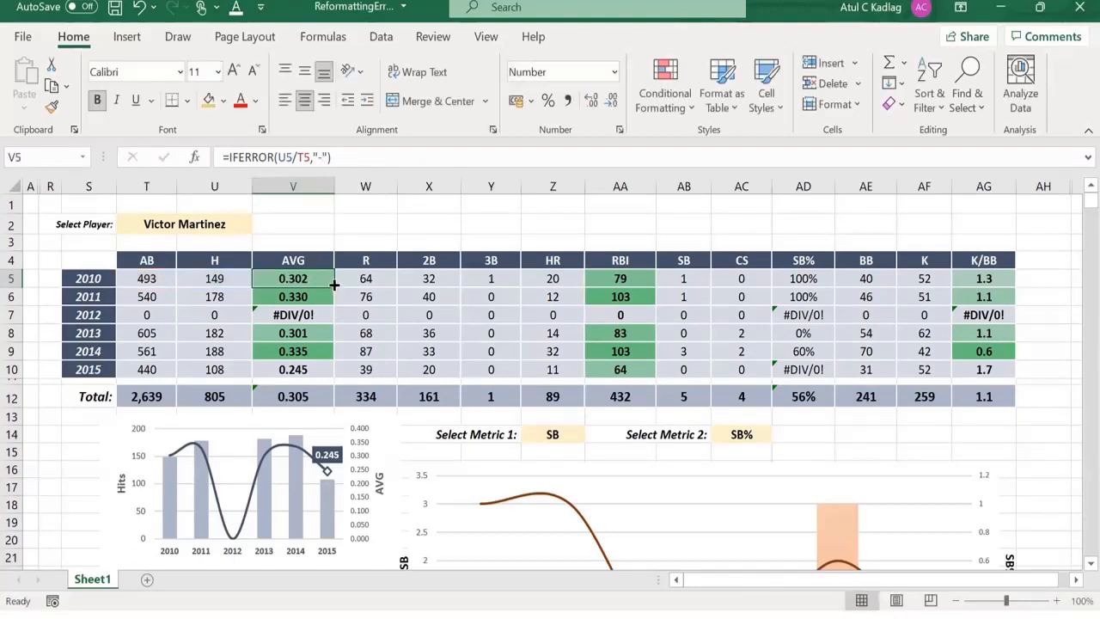
Fill the IFERROR formula from V5 down to V10 and check the AVG formulas for 2013 and 2012.
left_click_drag(335, 333, 333, 371)
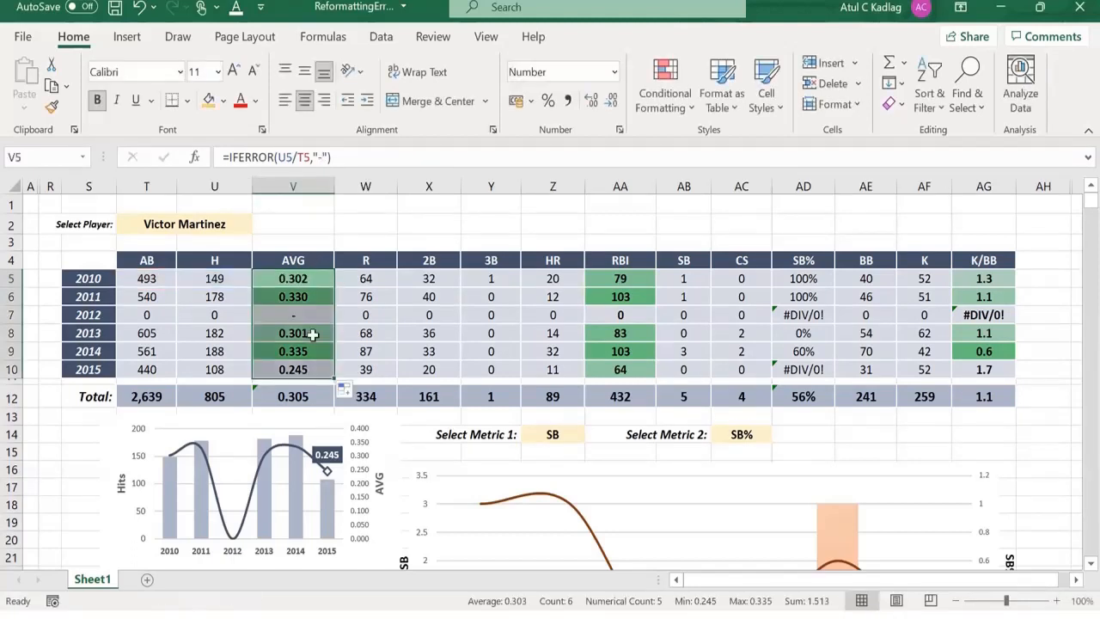
left_click(305, 330)
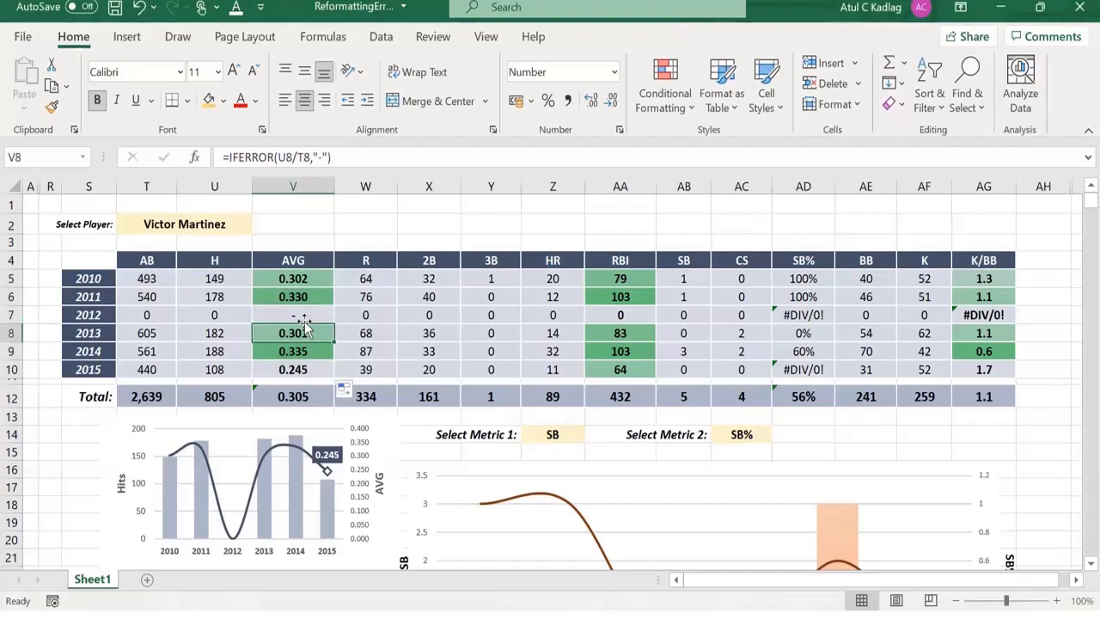
left_click(305, 318)
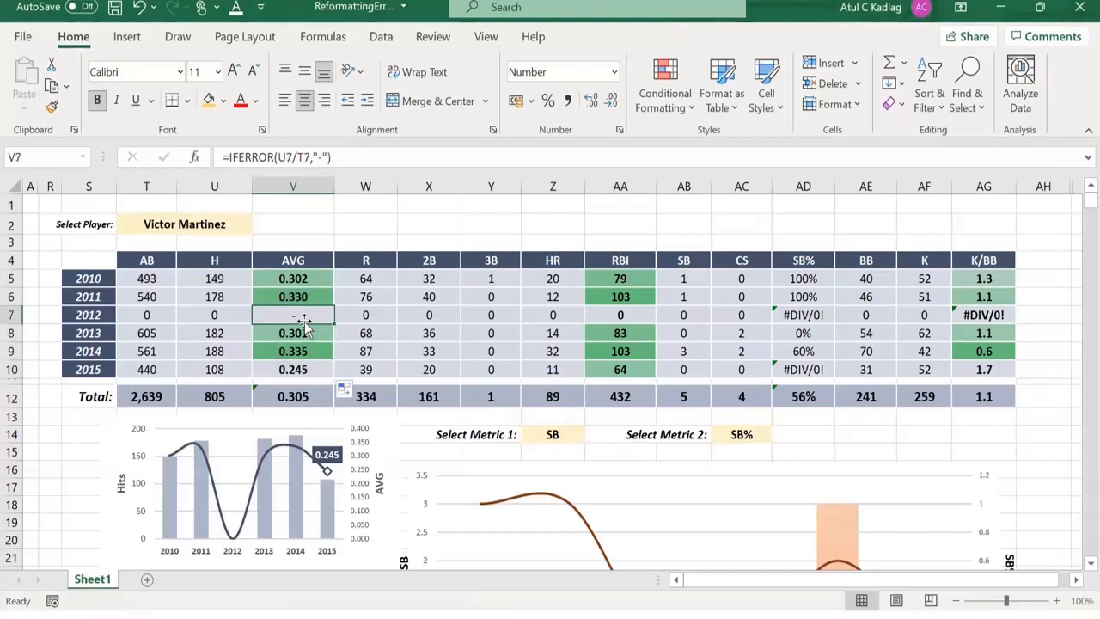
Check the 2012 formulas in the R through RBI columns.
key("Right")
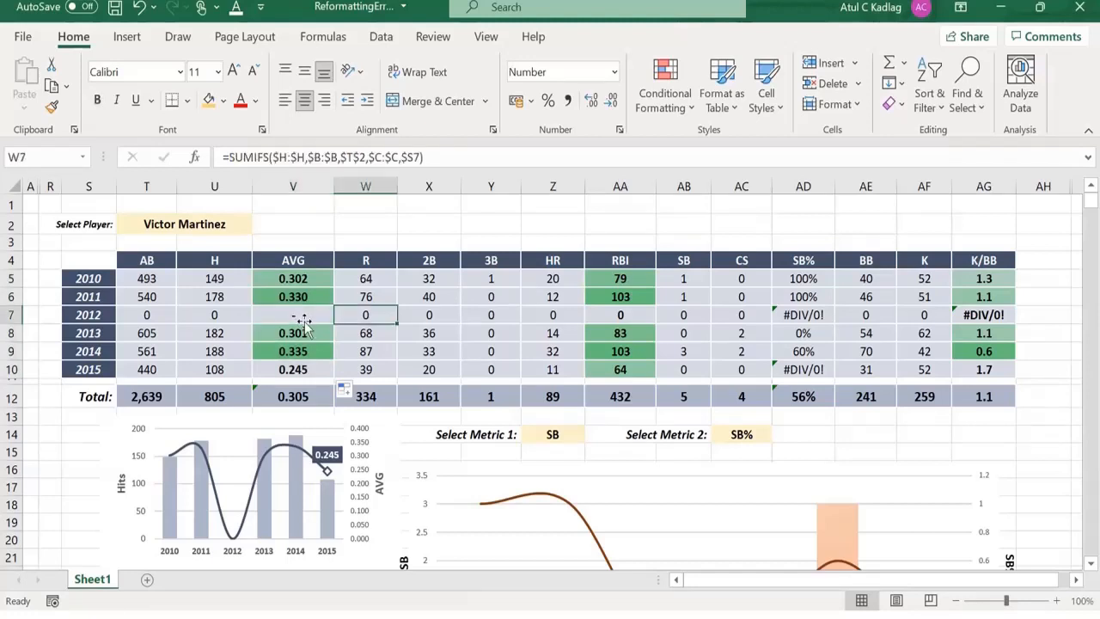
key("Right")
key("Right")
key("Right")
key("Right")
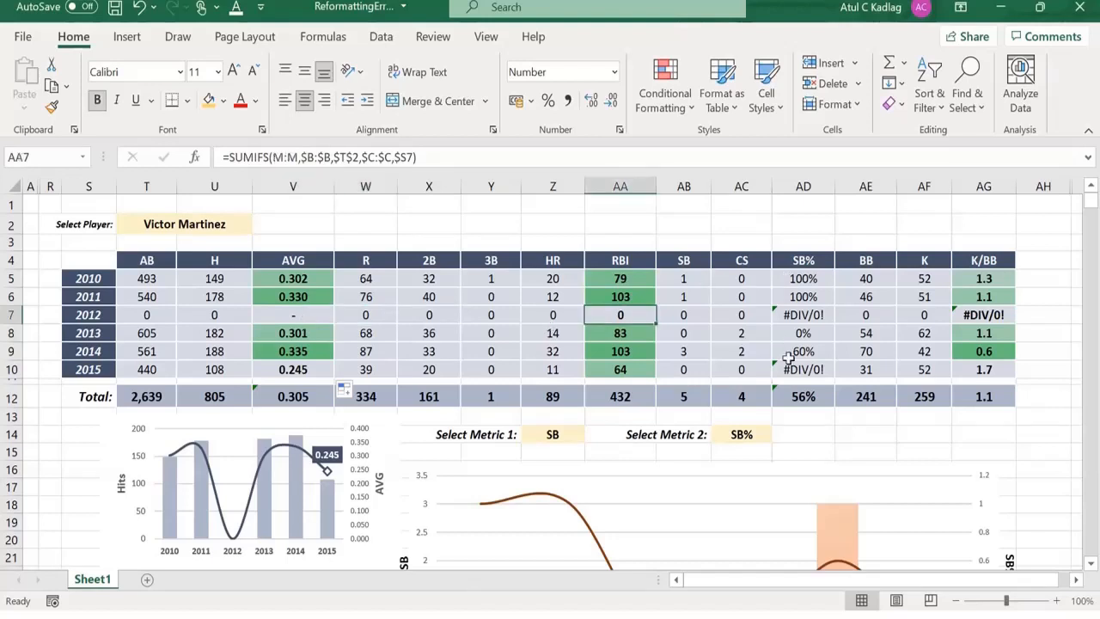
Wrap the 2010 SB% formula in cell AD5 with a dash as error fallback: =IFERROR(AB5/(AB5+AC5),"-").
left_click_drag(803, 278, 790, 369)
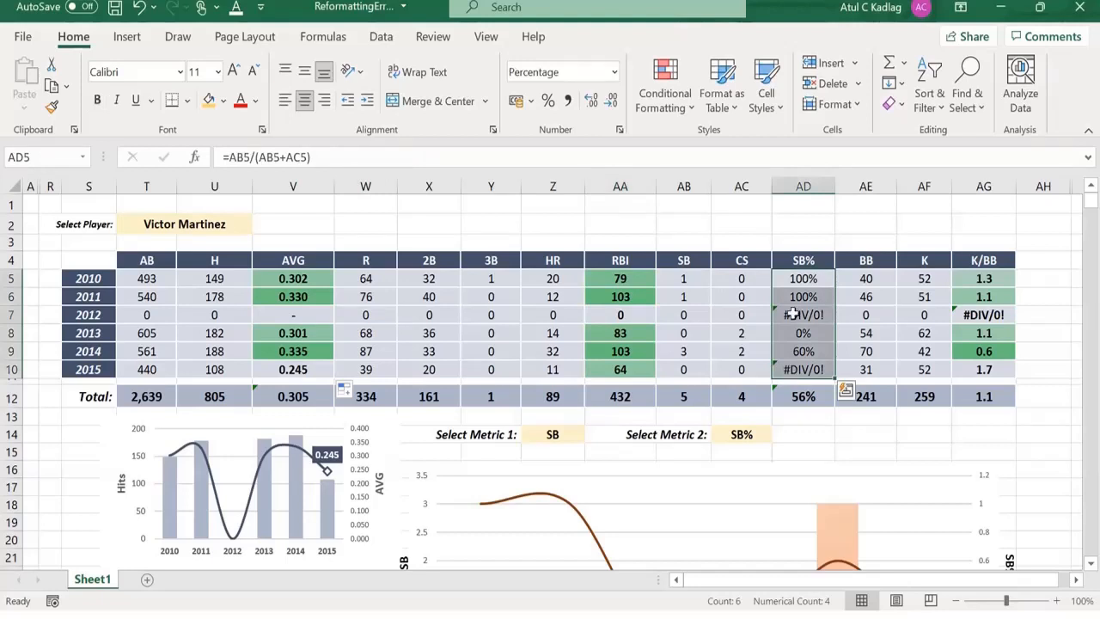
left_click(803, 279)
left_click(294, 157)
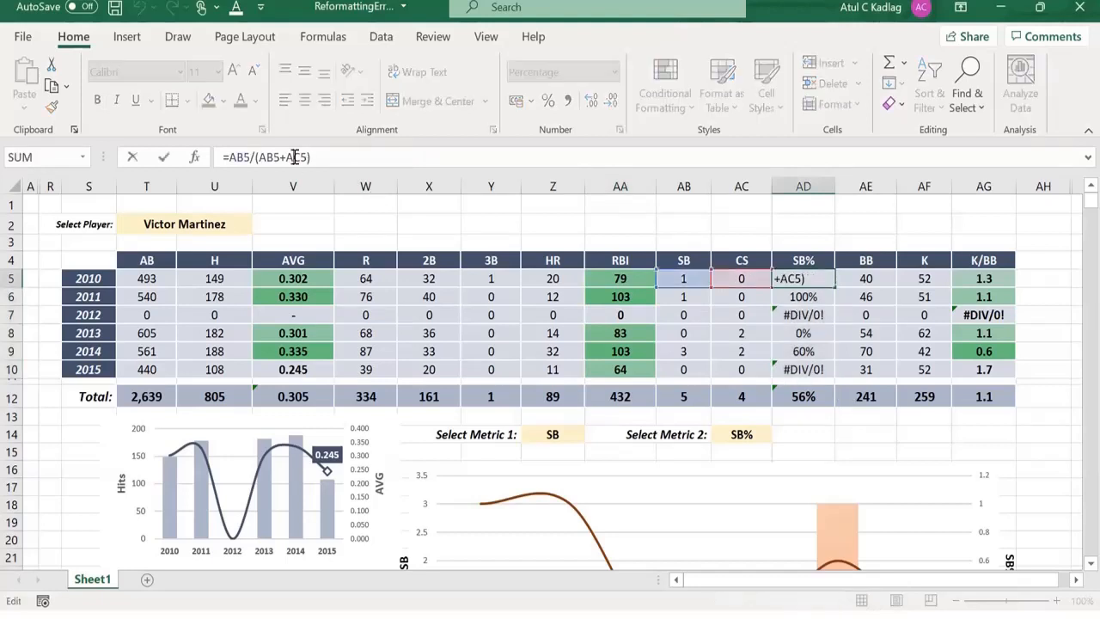
key("Home")
key("Right")
type("IFERROR(")
key("End")
type(",\"-\"0")
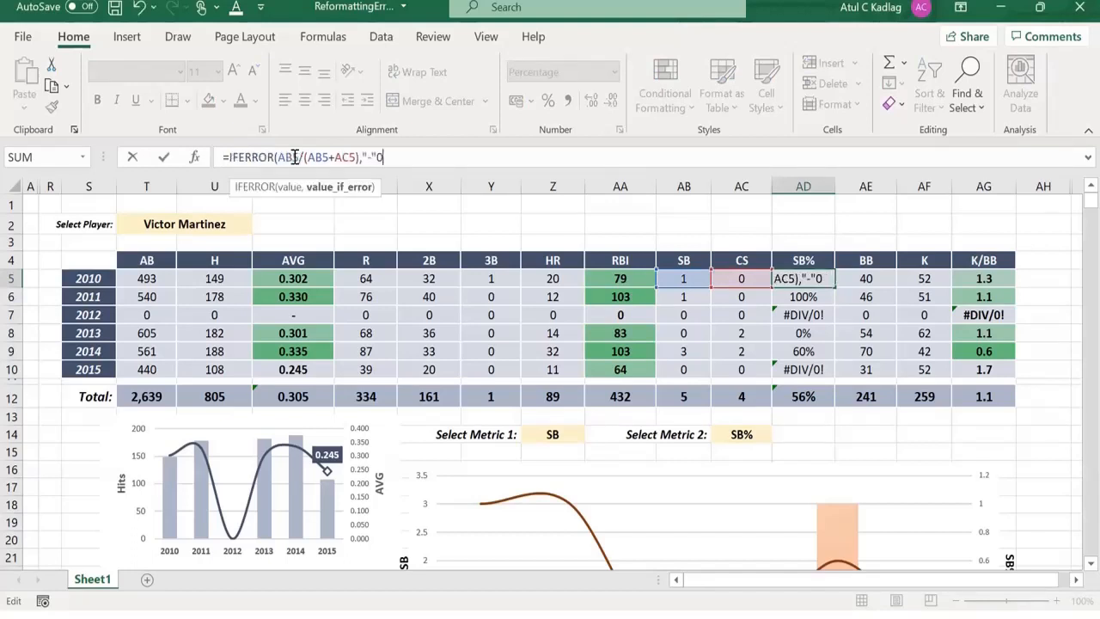
key("BackSpace")
type(")")
key("Return")
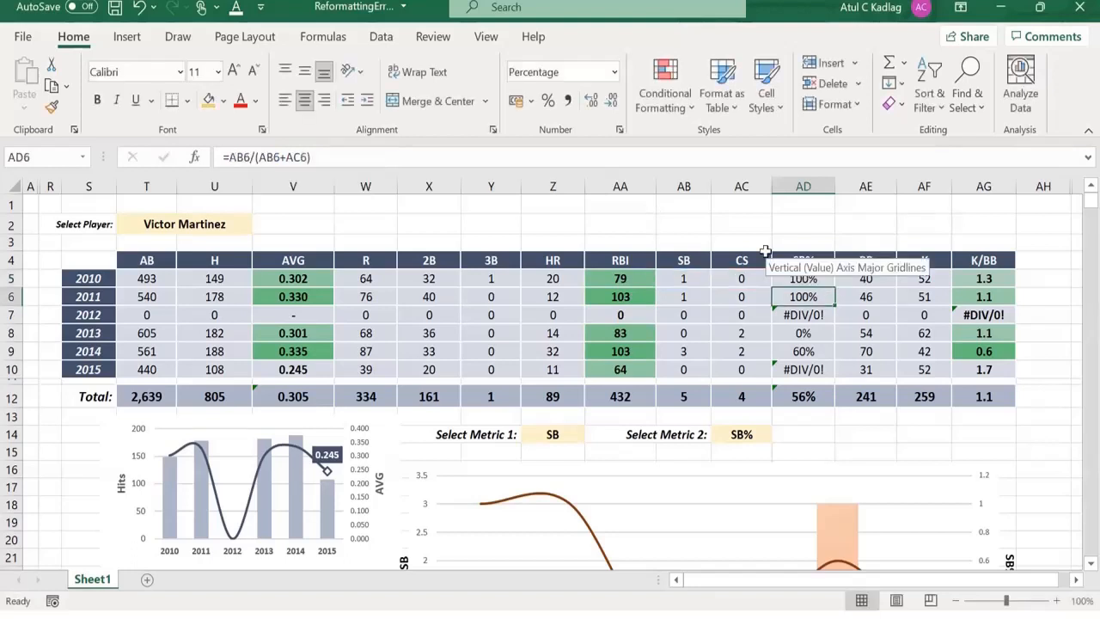
Fill the SB% IFERROR formula from AD5 down to AD10.
left_click(826, 284)
left_click_drag(835, 288, 831, 372)
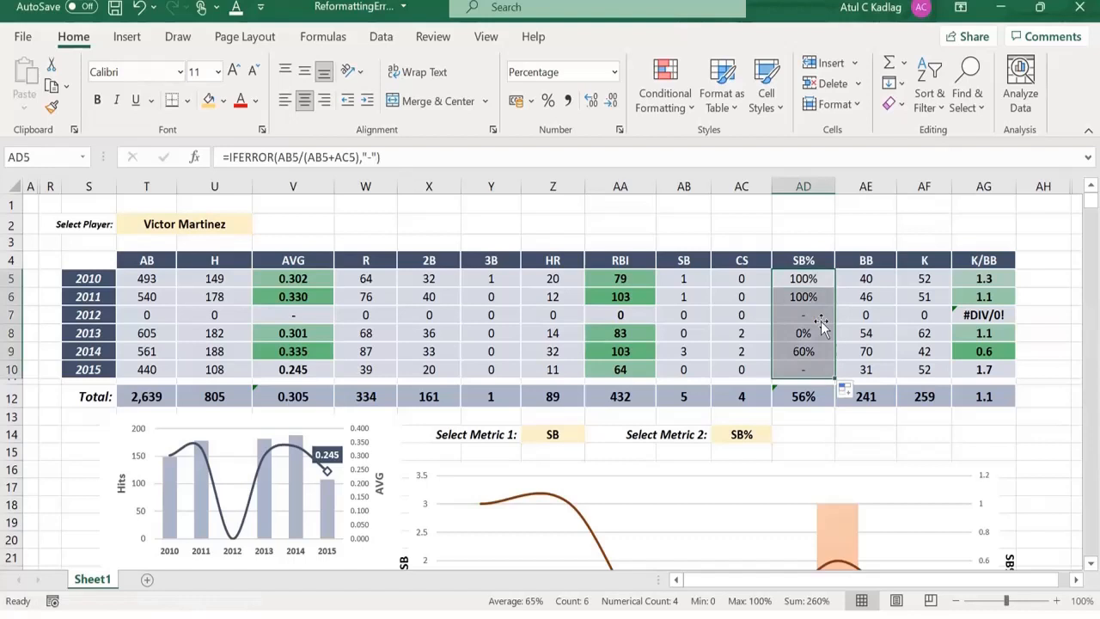
left_click(810, 371)
Change the 2010 K/BB formula in AG5 to =IFERROR(AF5/AE5,"-") and fill it down to AG10.
left_click(984, 281)
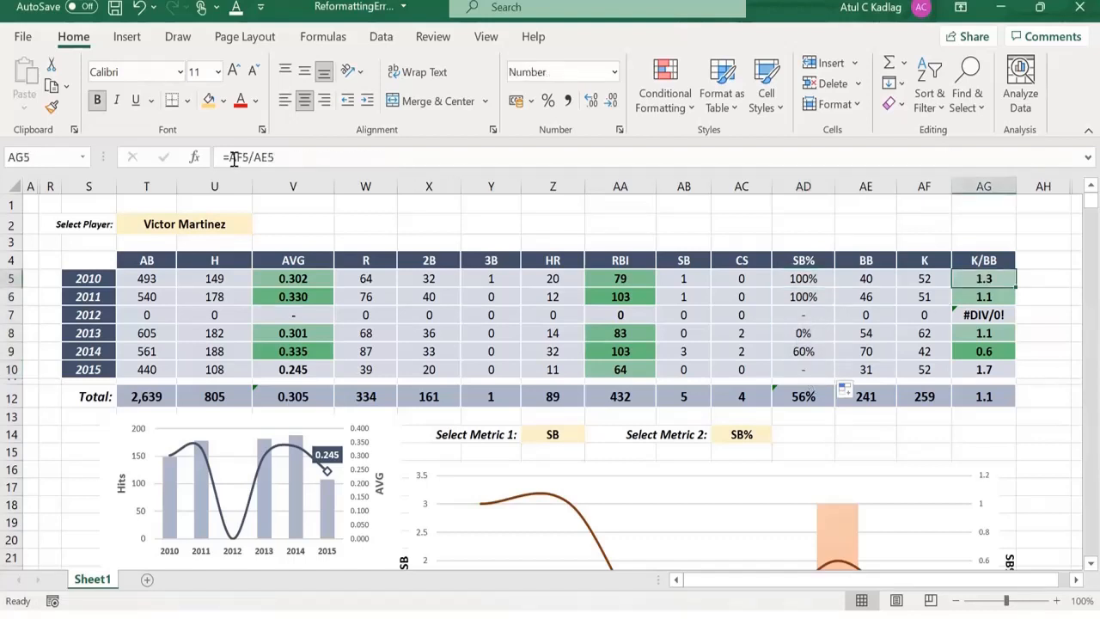
left_click(233, 161)
key("Escape")
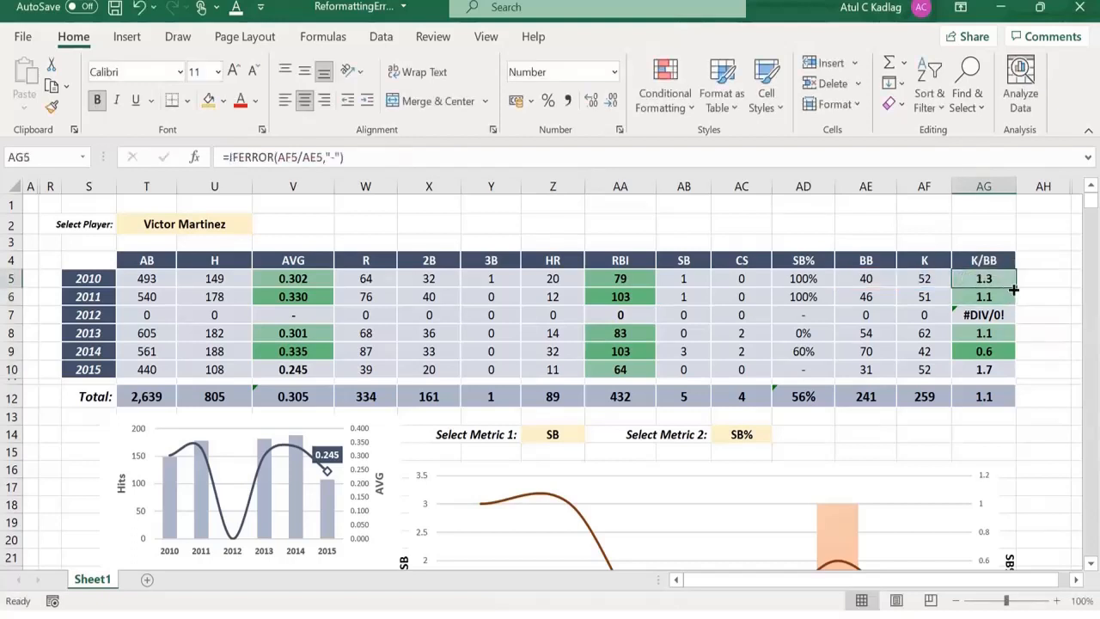
left_click_drag(1015, 287, 1008, 370)
left_click(985, 331)
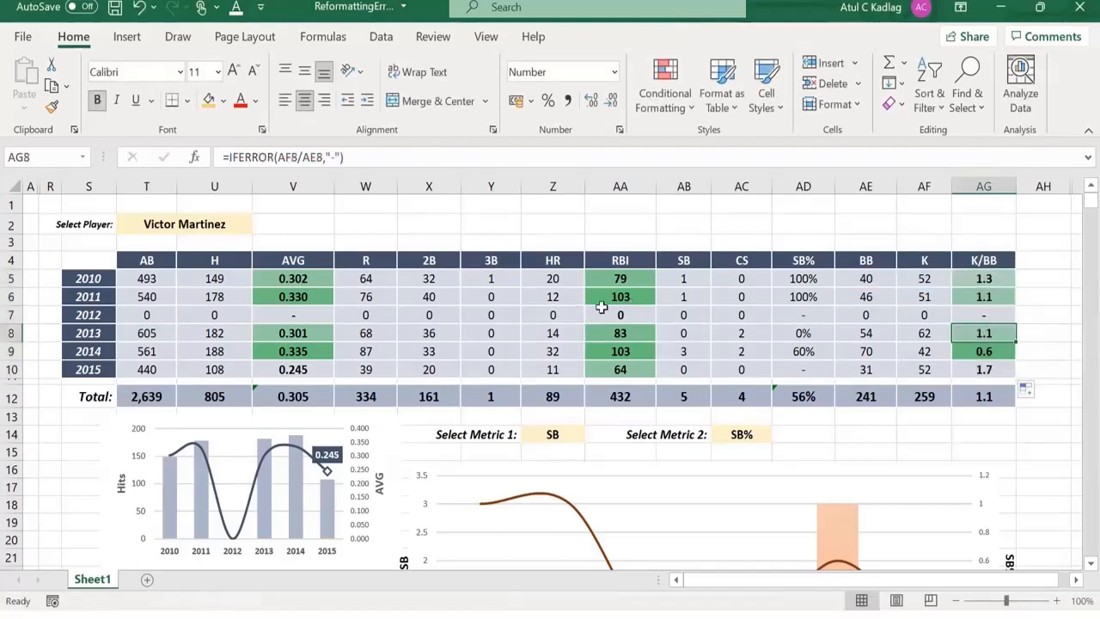
left_click(579, 310)
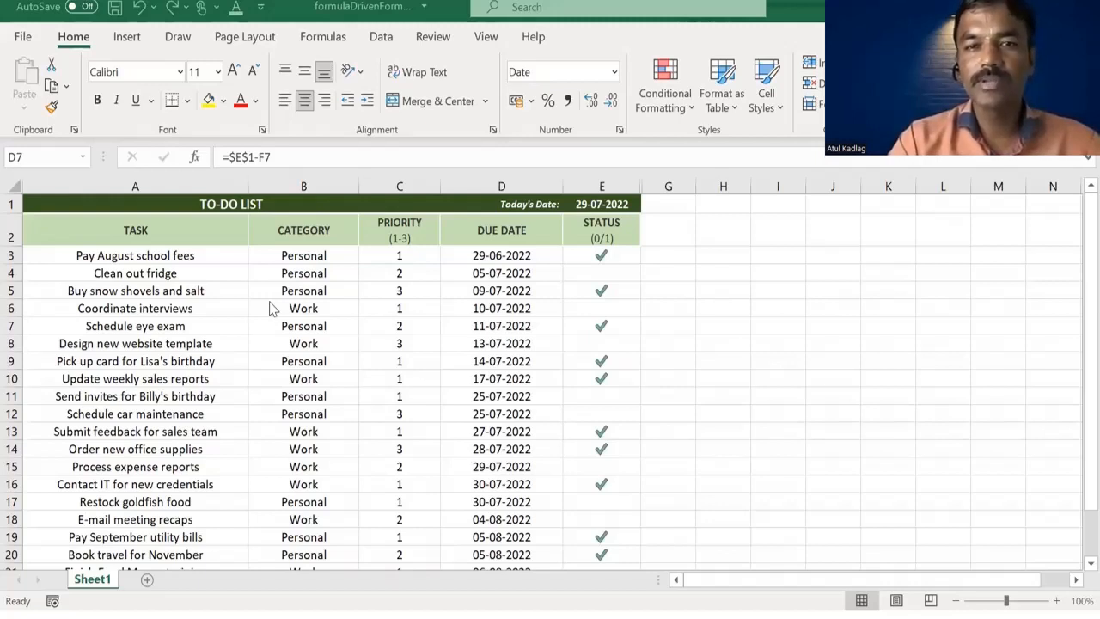
Examine the date periods offered by the A Date Occurring highlight rule for D3 in the to-do list, then cancel it.
left_click(484, 255)
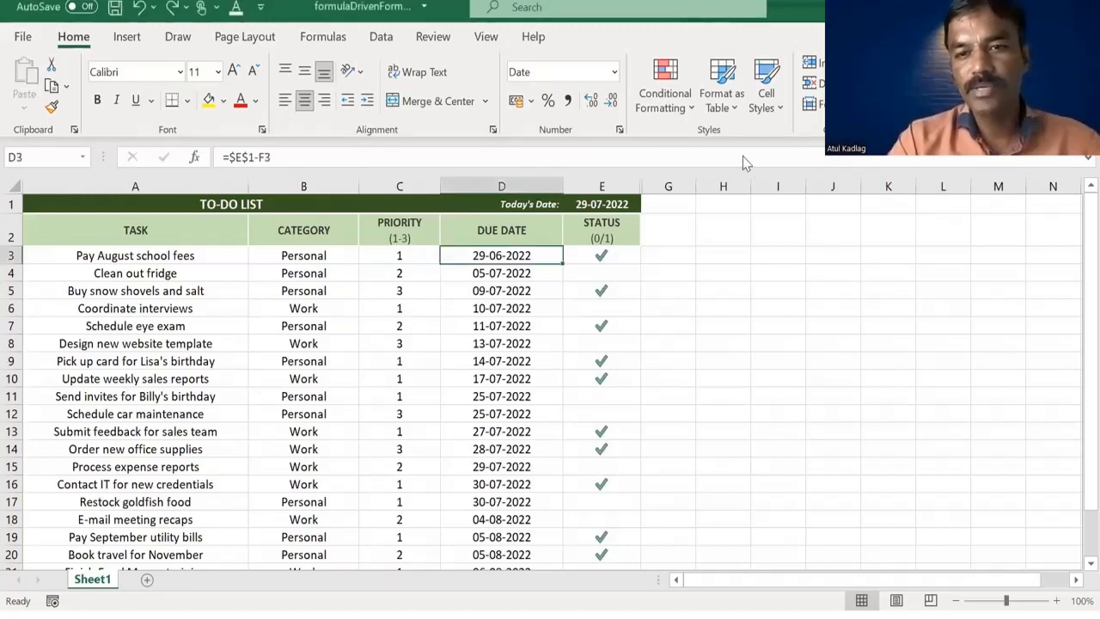
left_click(665, 93)
mouse_move(744, 155)
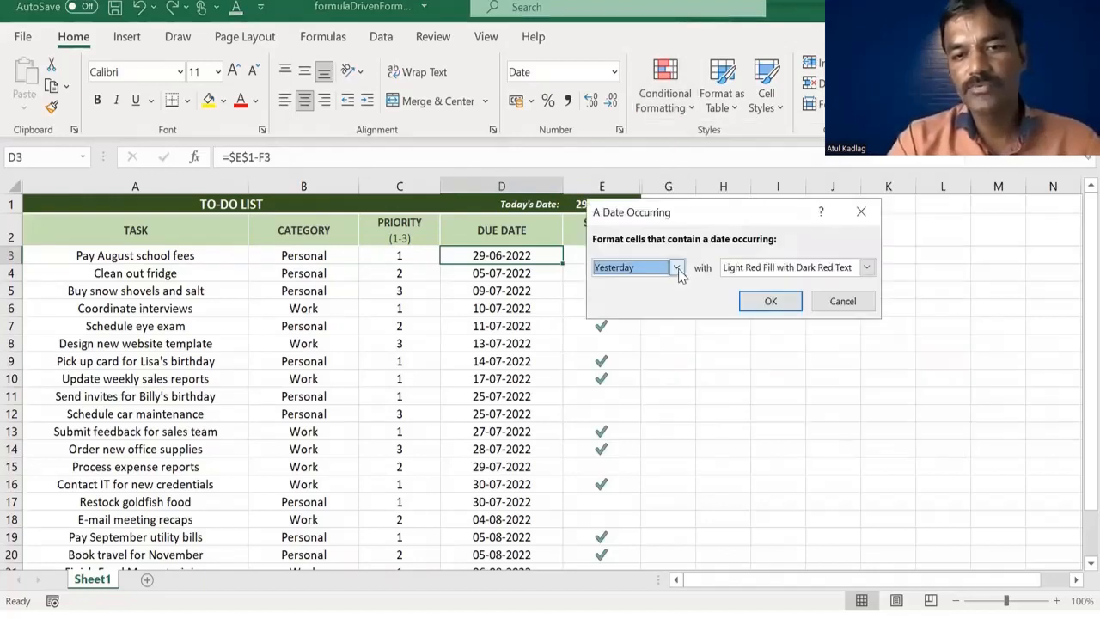
left_click(678, 269)
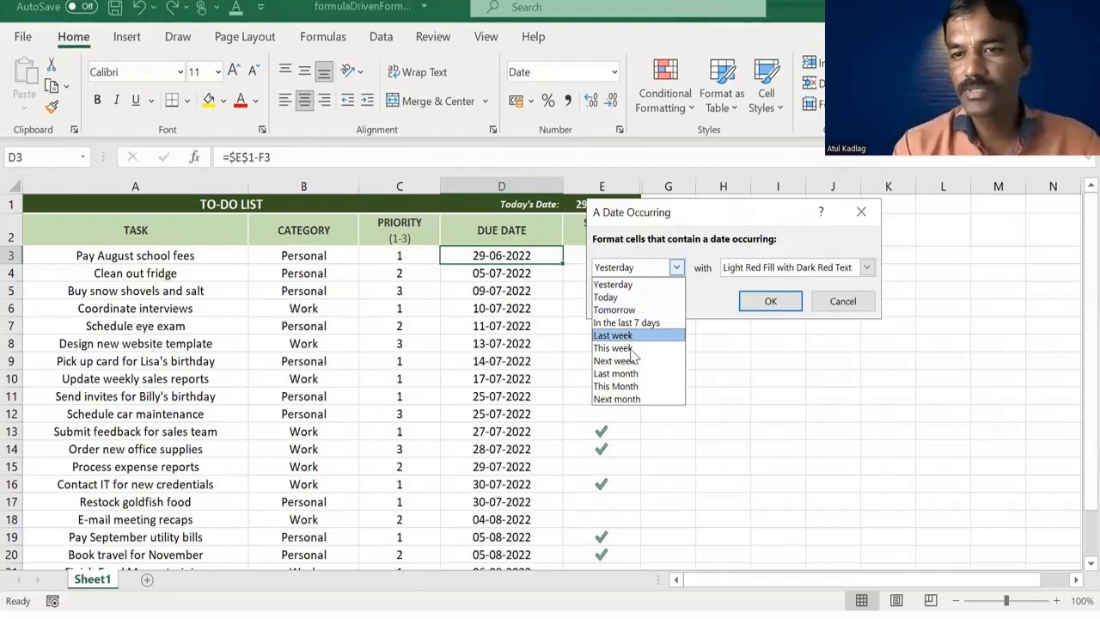
left_click(526, 357)
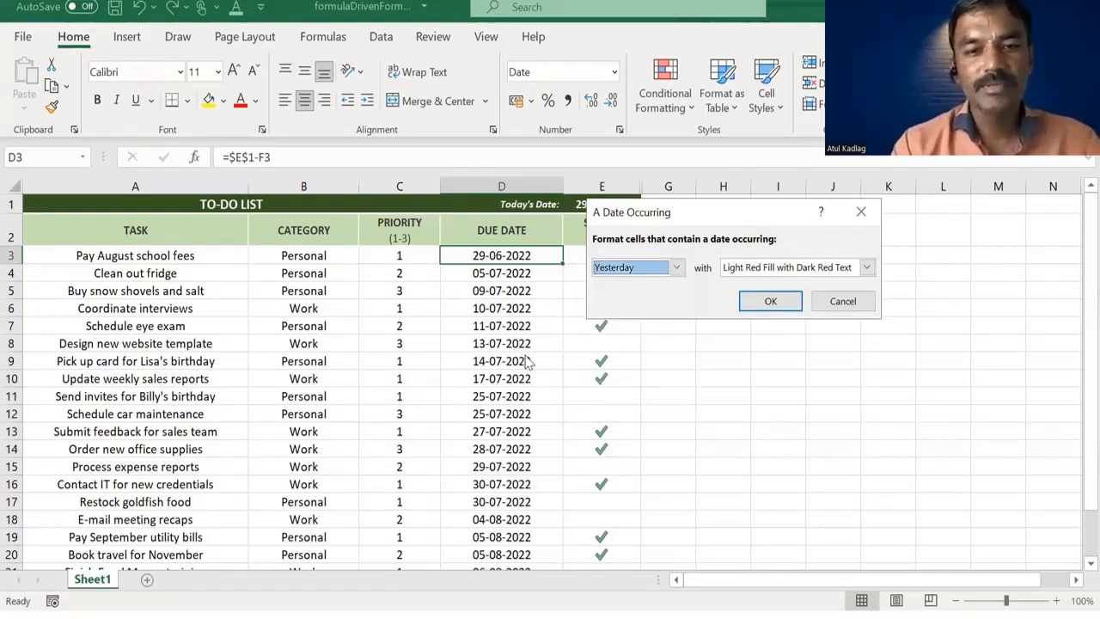
left_click(842, 304)
Compare the due dates in column D with the TODAY date in E1 to identify which tasks are overdue.
left_click(495, 309)
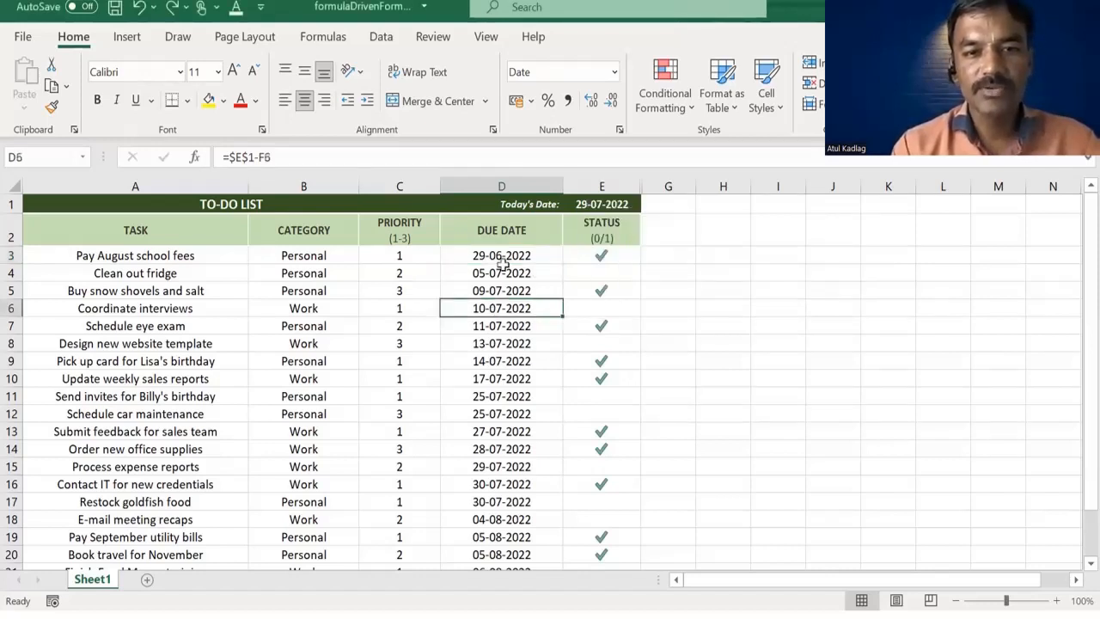
left_click_drag(504, 264, 513, 484)
left_click(522, 447)
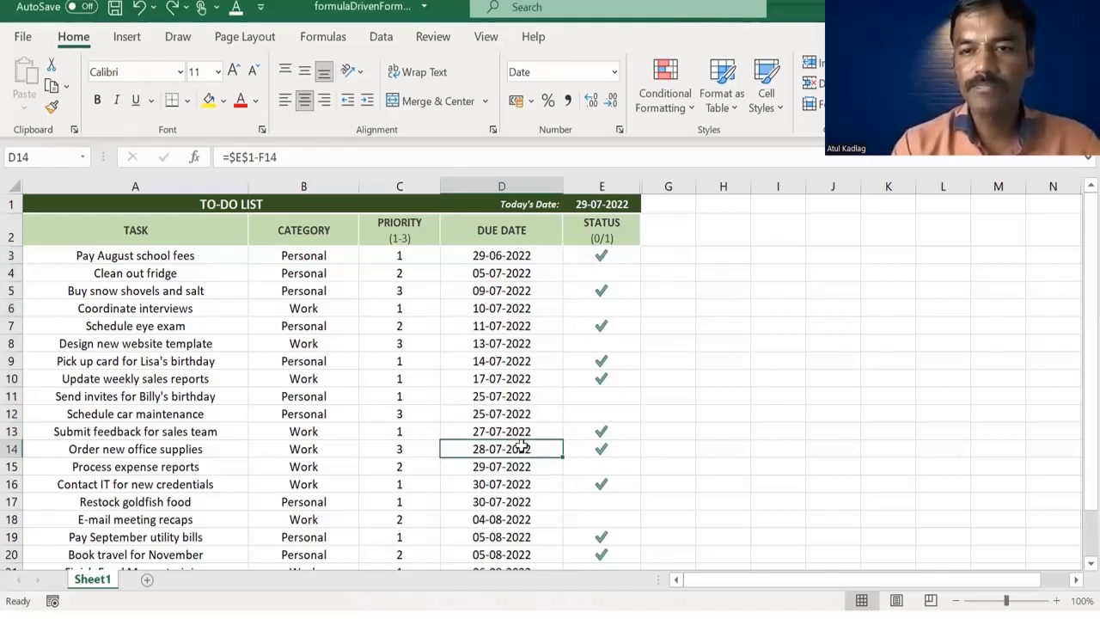
key("Down")
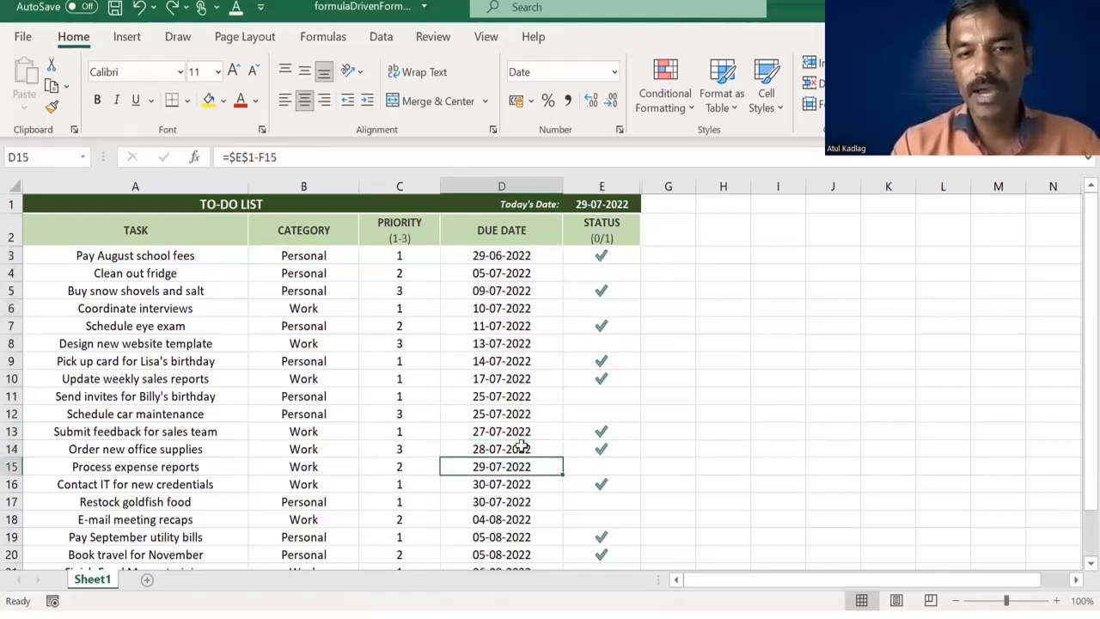
left_click(595, 205)
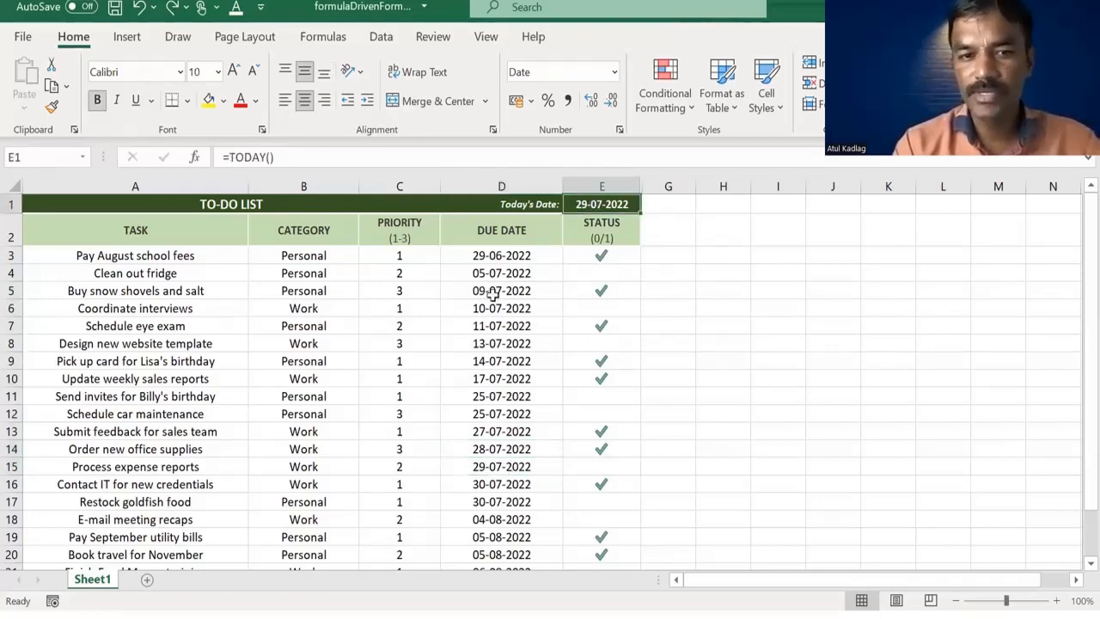
left_click_drag(501, 255, 503, 448)
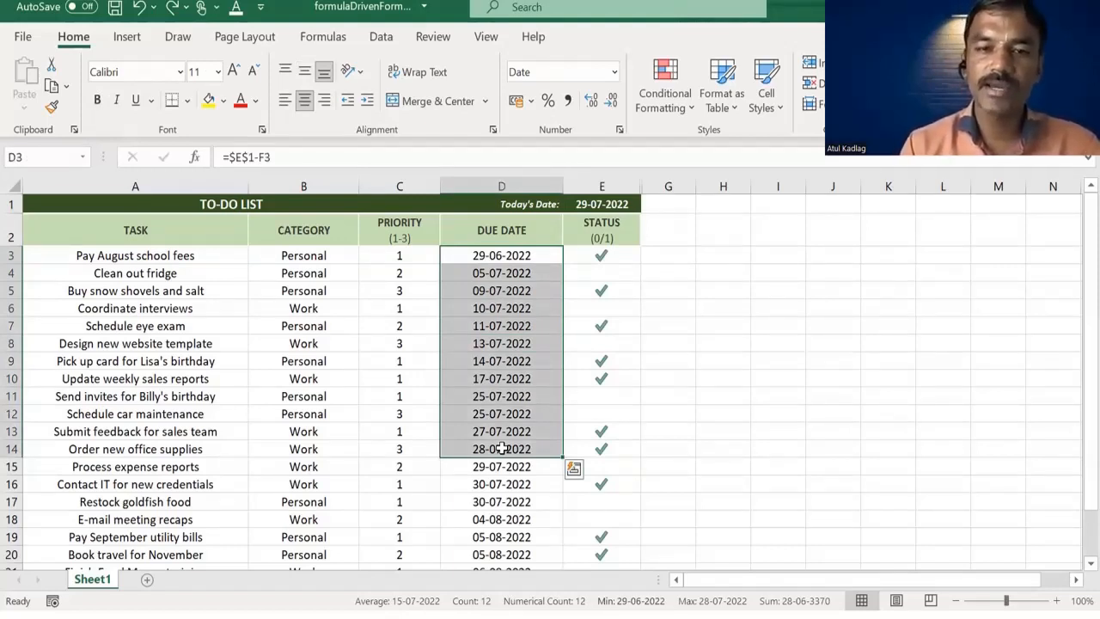
left_click(693, 113)
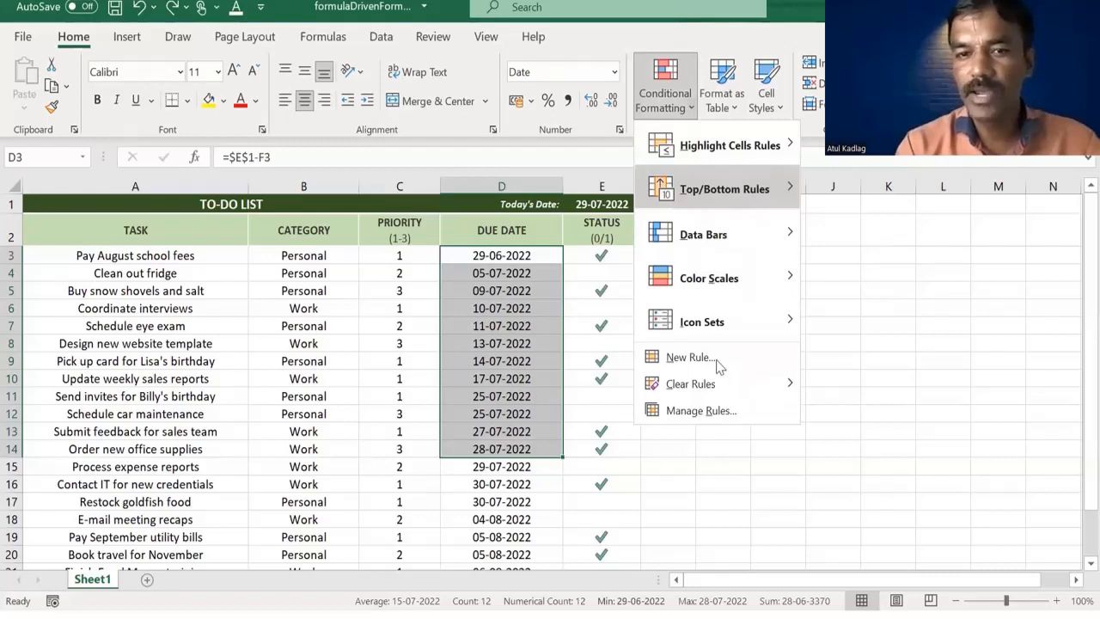
left_click(451, 333)
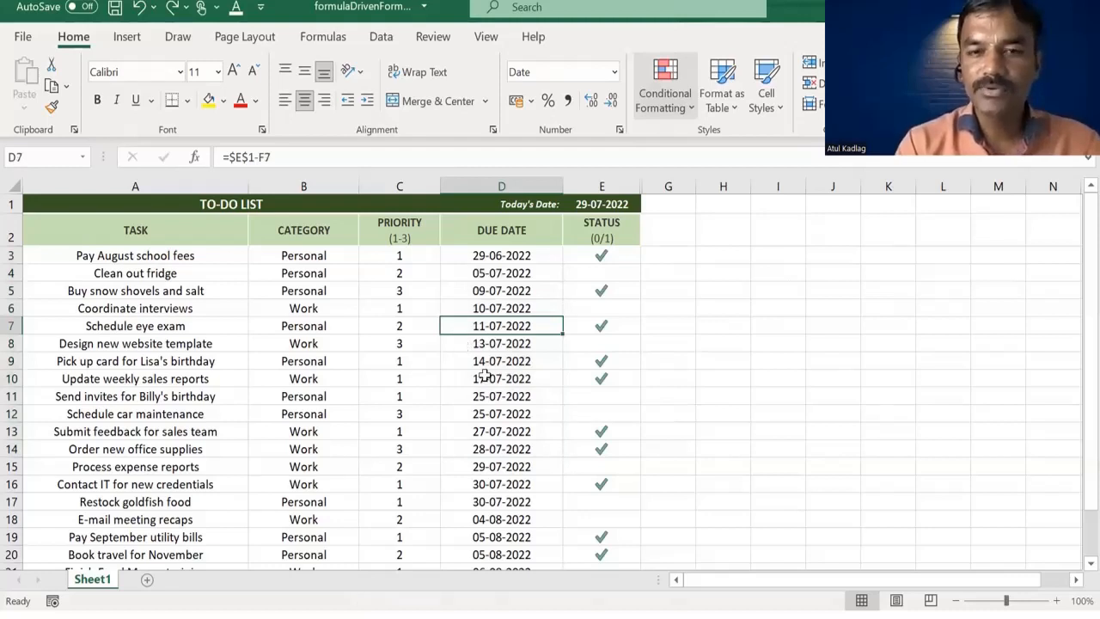
left_click(486, 375)
left_click(602, 204)
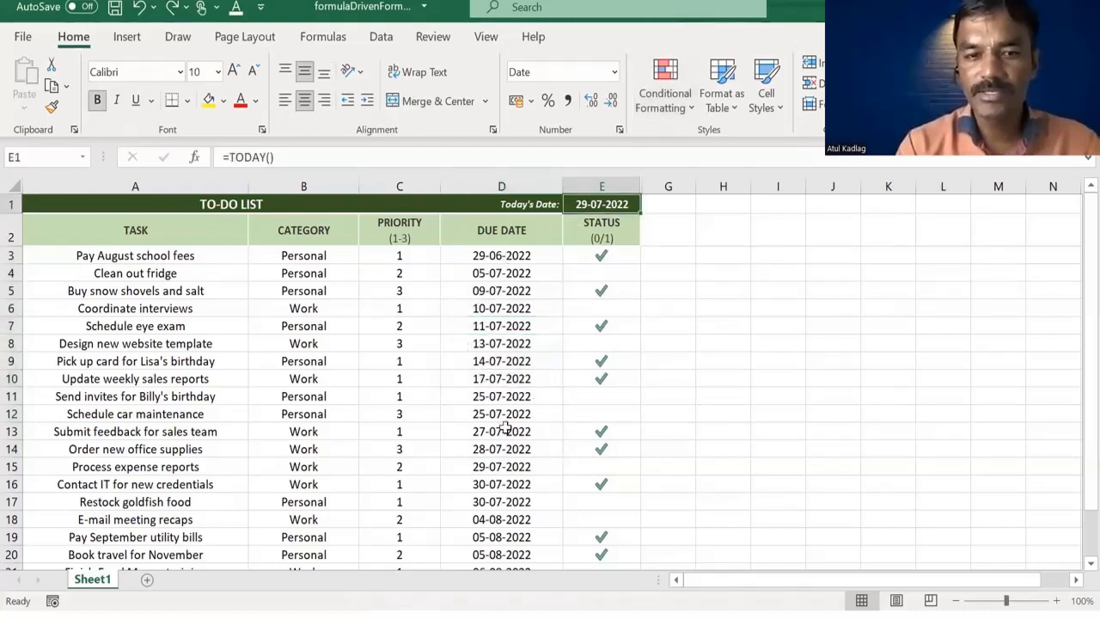
left_click_drag(502, 255, 506, 434)
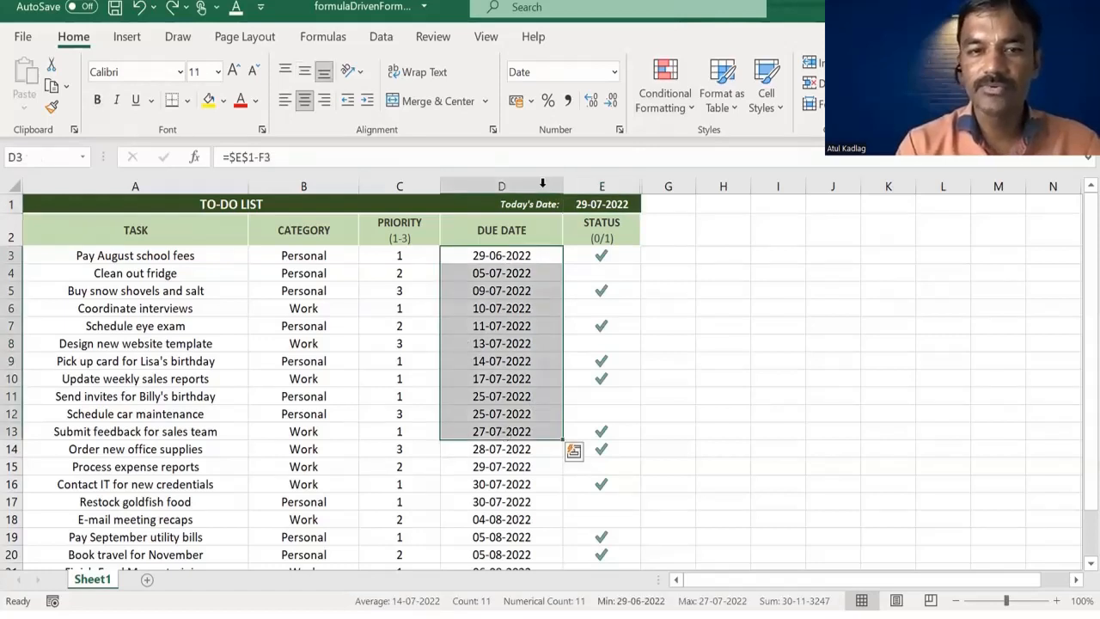
left_click(467, 347)
Create a formula-based conditional formatting rule for D3, =$D$3 <Today(), with a medium blue fill, and copy it down the due dates to D24.
left_click(692, 112)
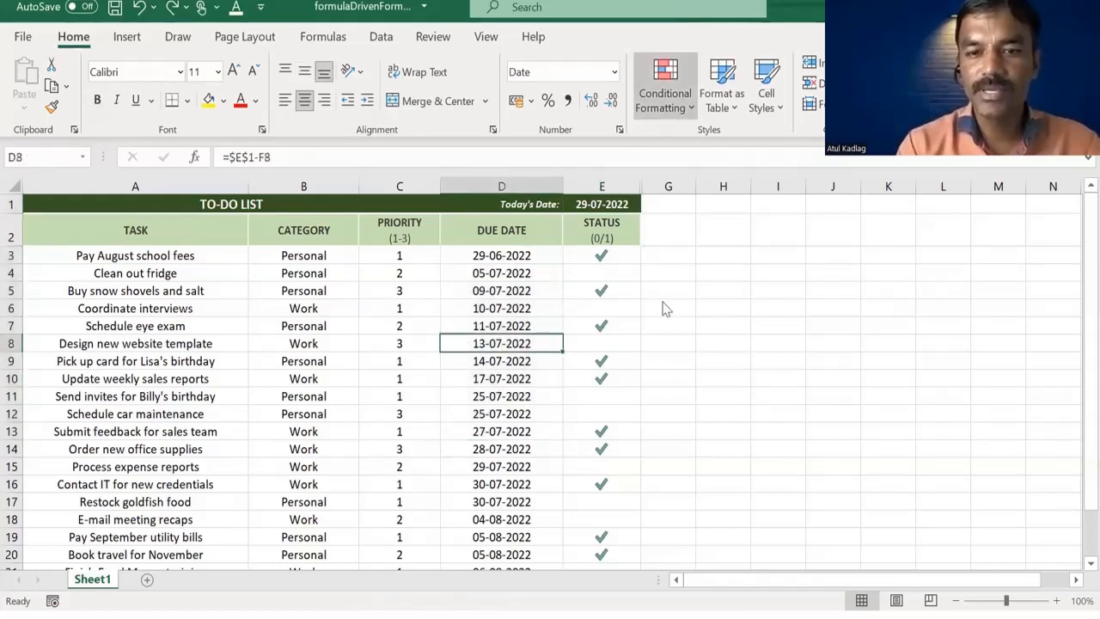
left_click(664, 357)
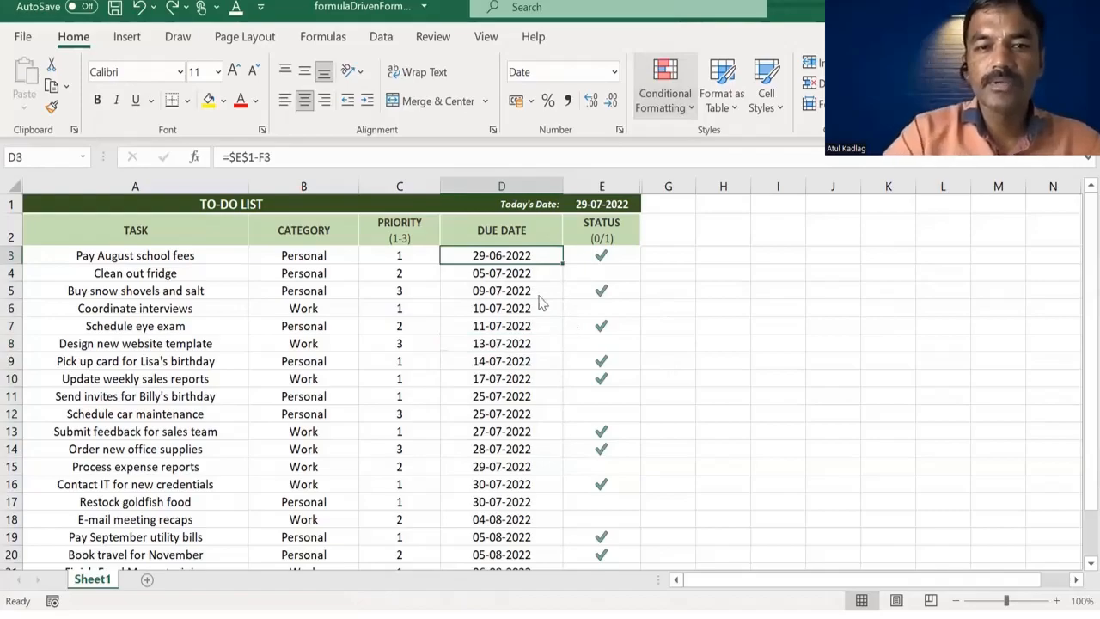
left_click(661, 246)
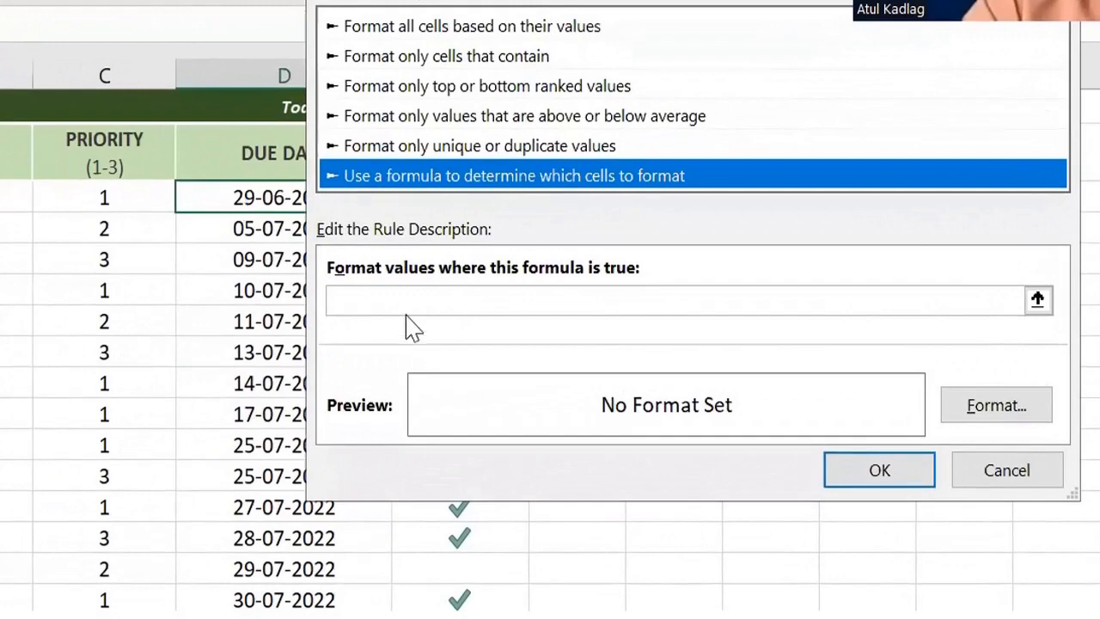
left_click(217, 201)
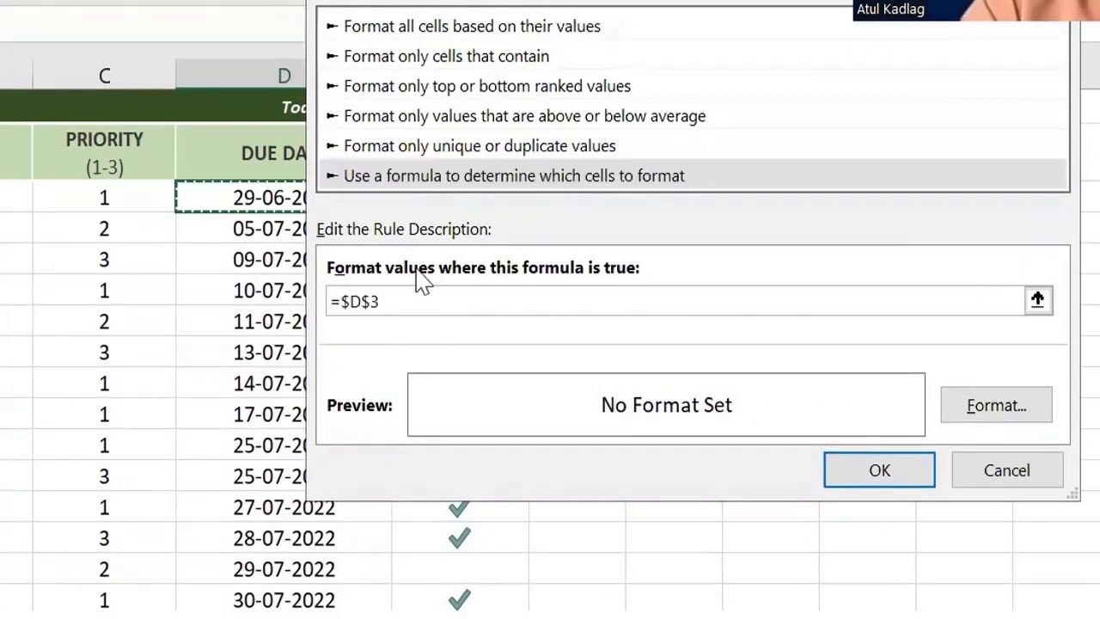
type("<")
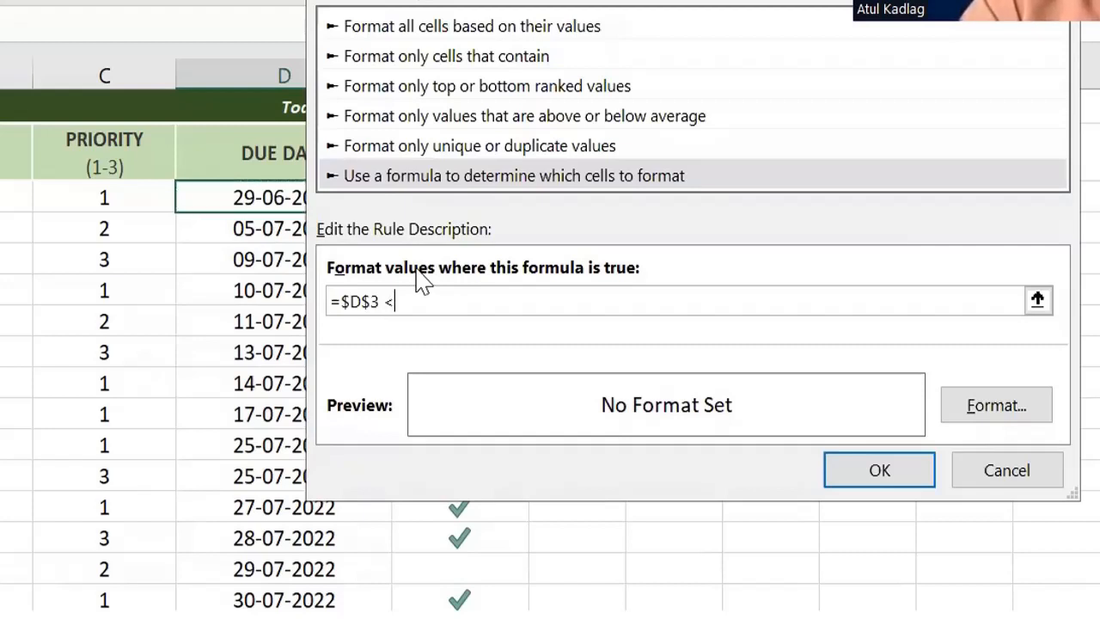
type("toda")
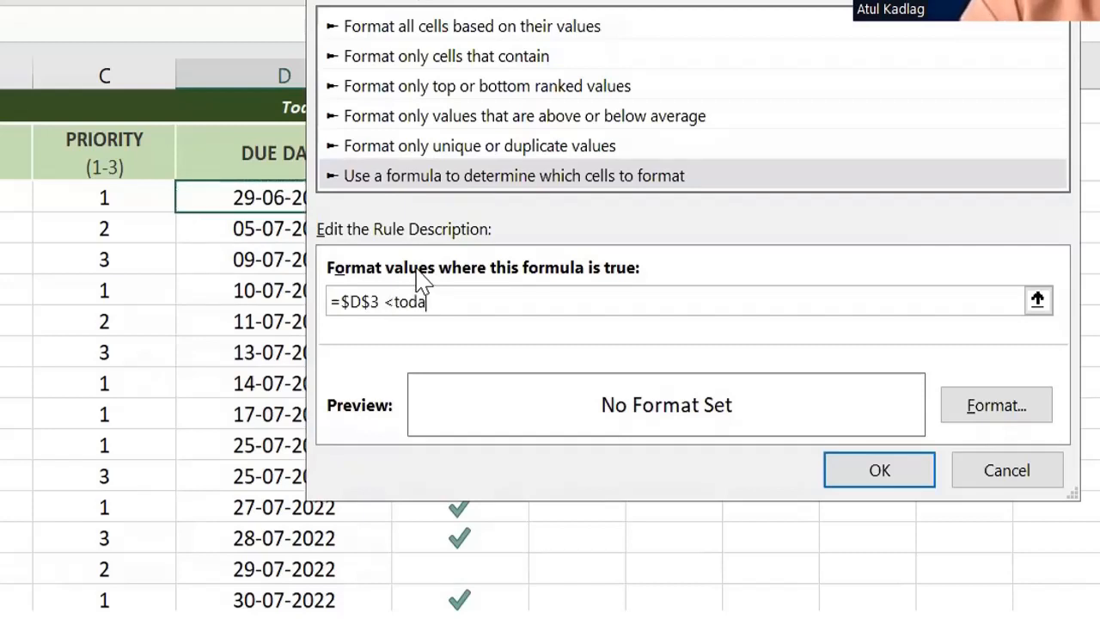
key("BackSpace")
key("BackSpace")
key("BackSpace")
key("BackSpace")
type("Today()")
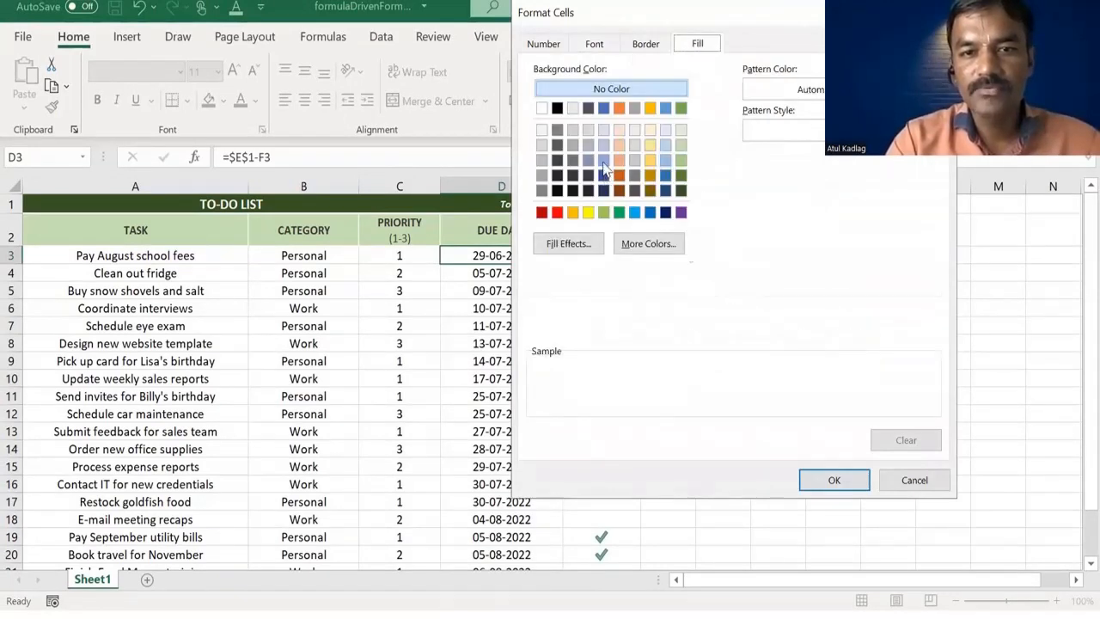
left_click(604, 164)
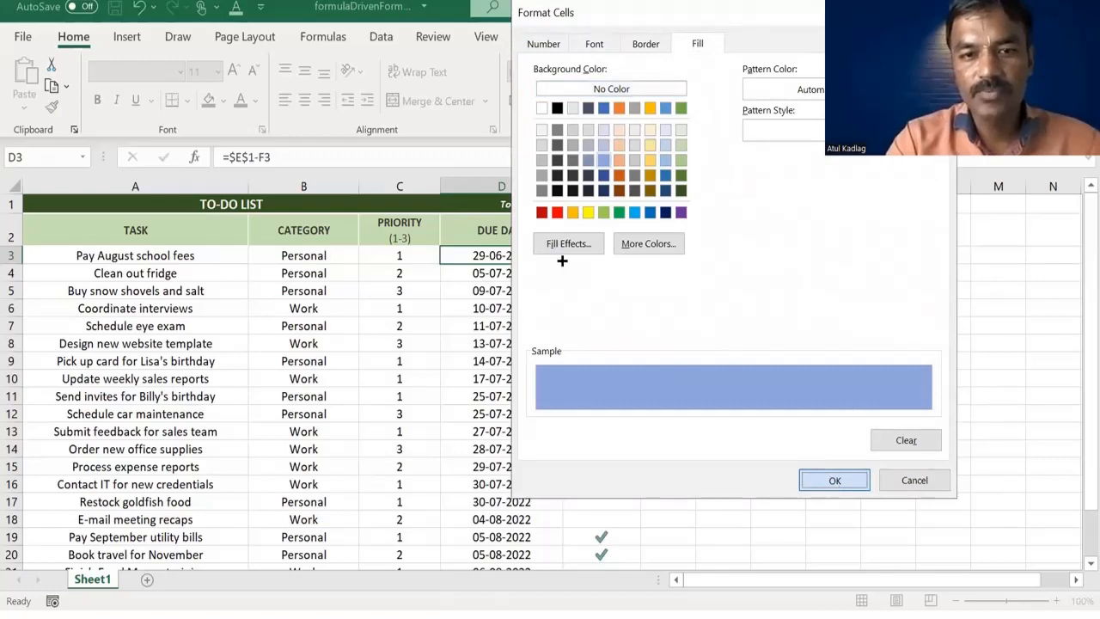
key("Return")
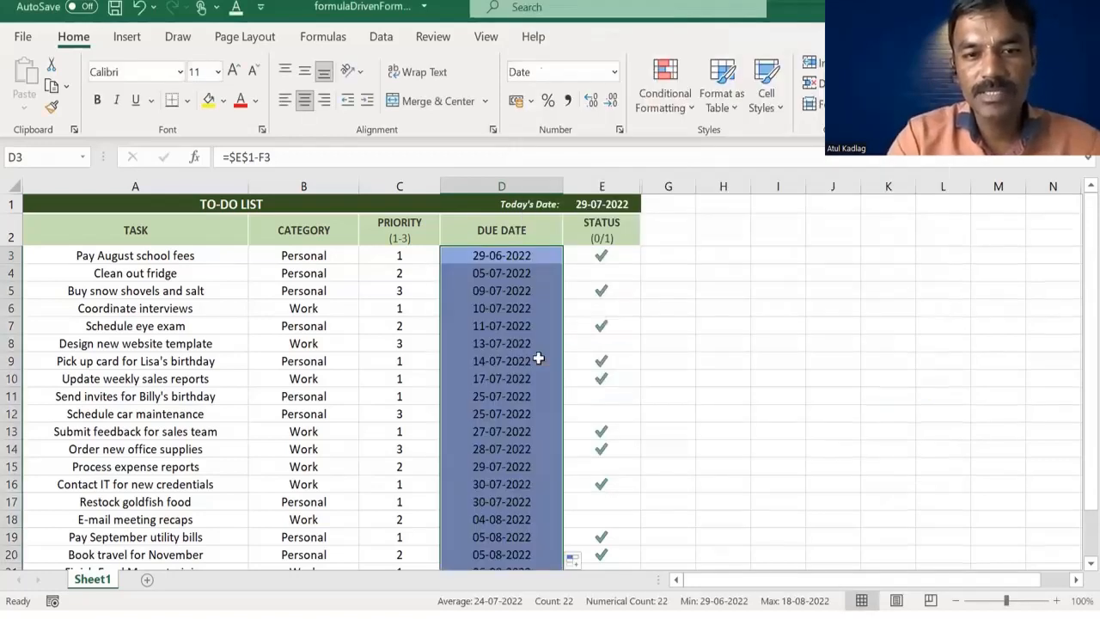
Check the conditional fill on the due dates from the end of the list back to its first rows.
scroll(539, 358, "down", 7)
left_click(539, 358)
key("Up")
key("Up")
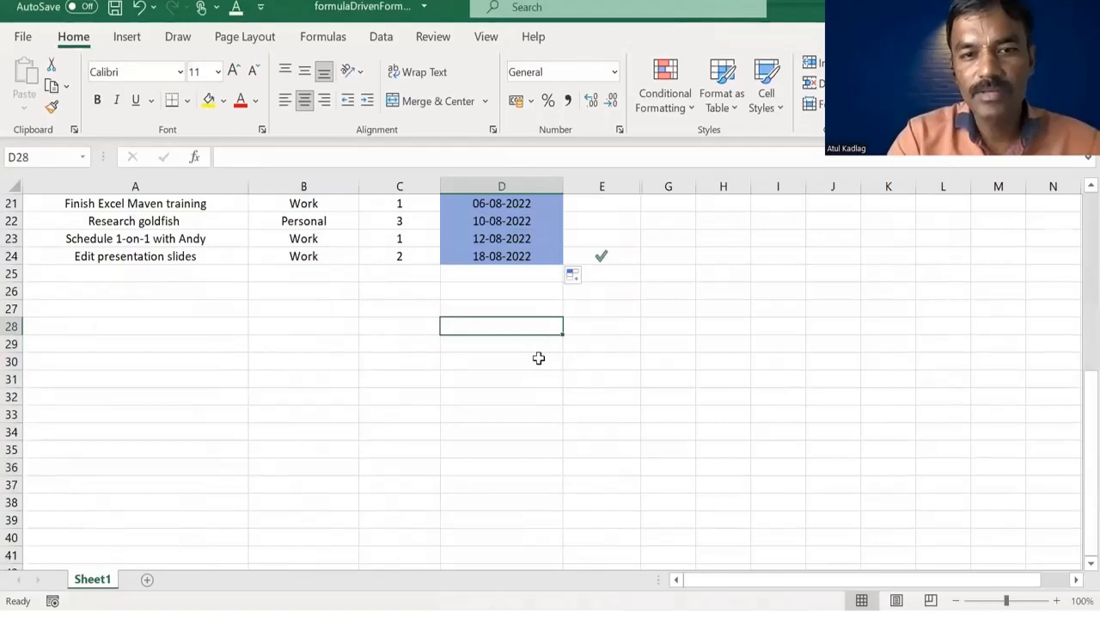
key("ctrl+Up")
key("ctrl+Up")
key("Down")
key("Down")
key("Down")
key("Down")
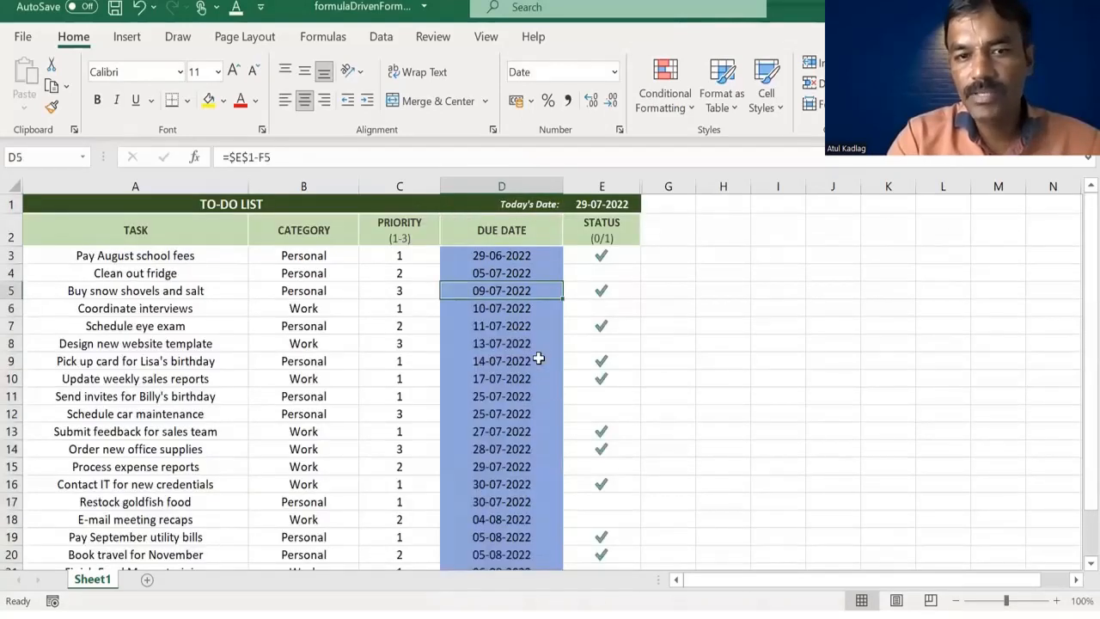
Compare the filled due dates around D13 to D17 with today's date to see which tasks the rule should highlight.
key("Down")
key("Down")
key("Down")
key("Down")
key("Down")
key("Down")
key("Down")
key("Down")
key("Down")
key("Down")
key("Down")
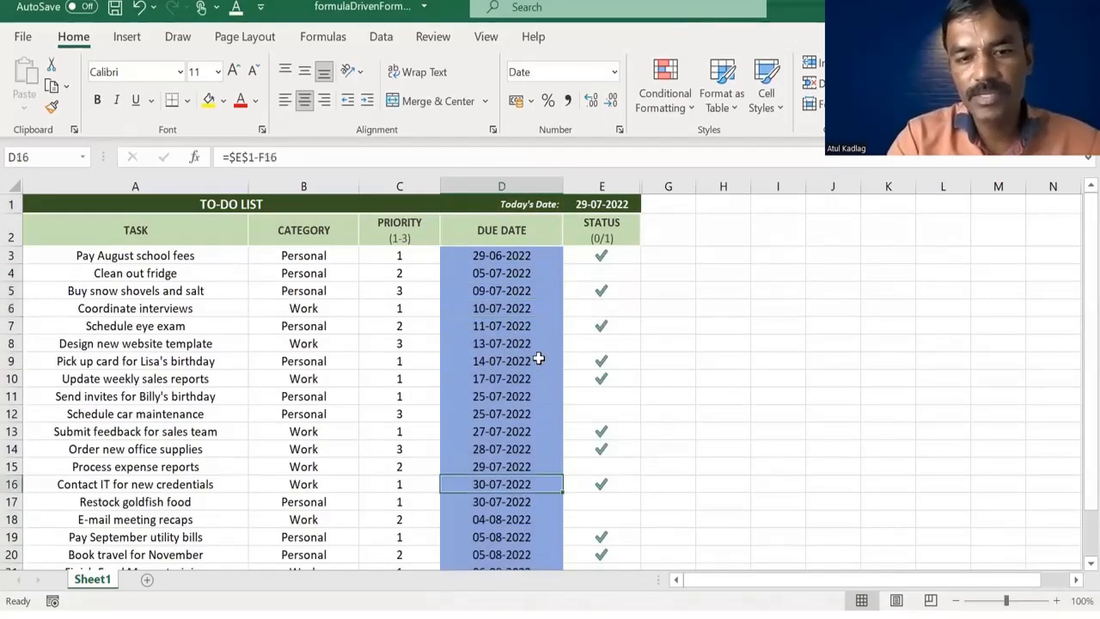
key("Down")
left_click(514, 464)
key("Up")
key("shift+Up")
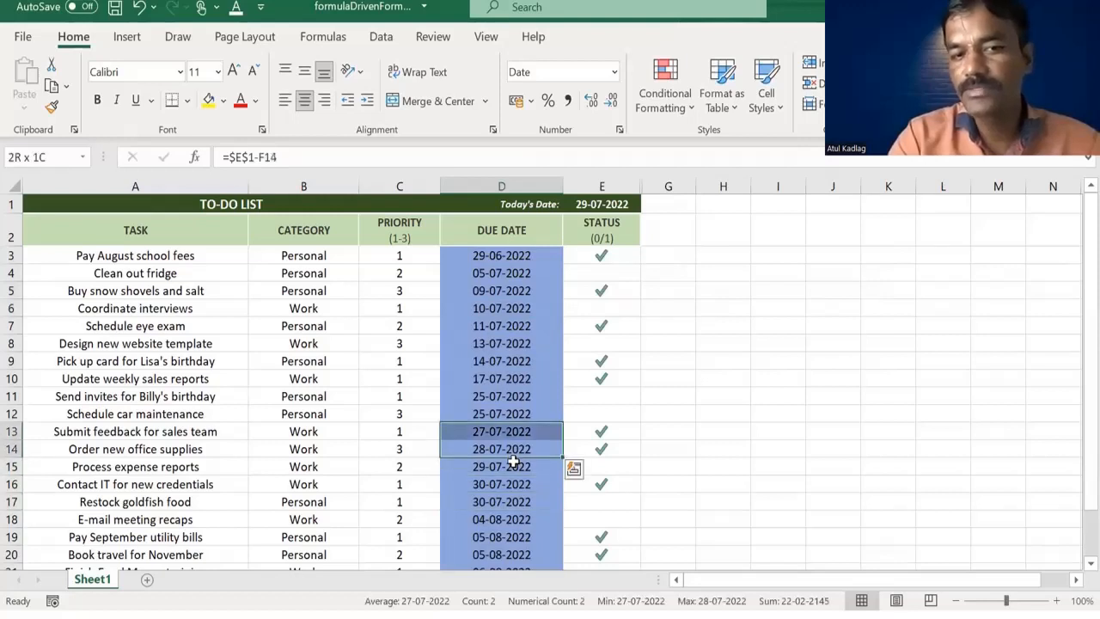
key("ctrl+shift+Up")
left_click(513, 464)
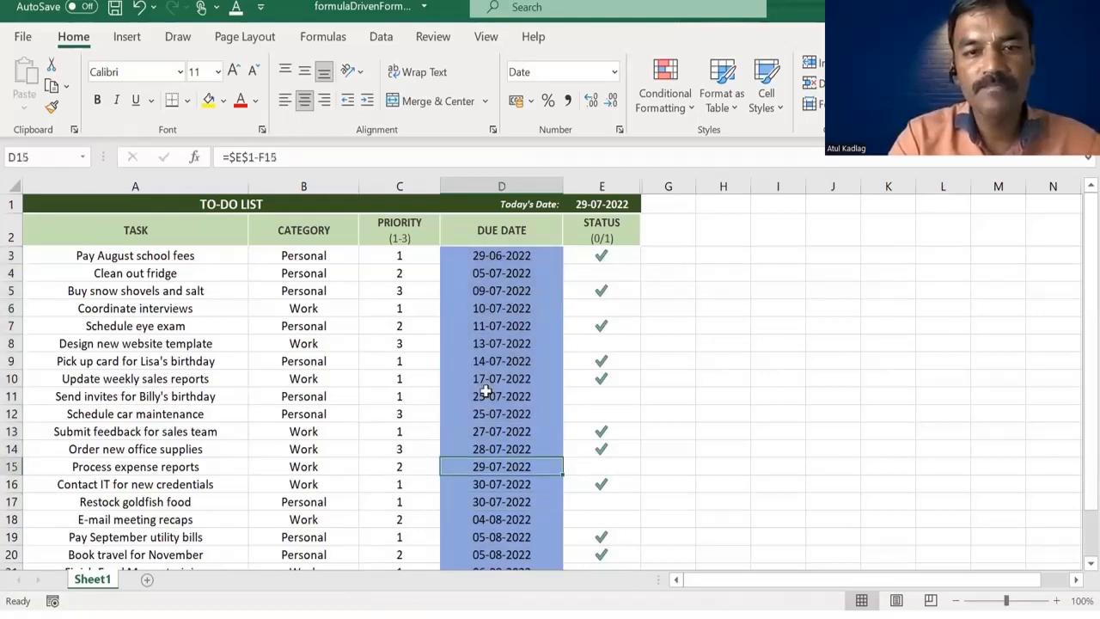
Change the blue due-date rule's formula to =$D3 < TODAY() and check the fill from D14 to D17.
left_click(498, 259)
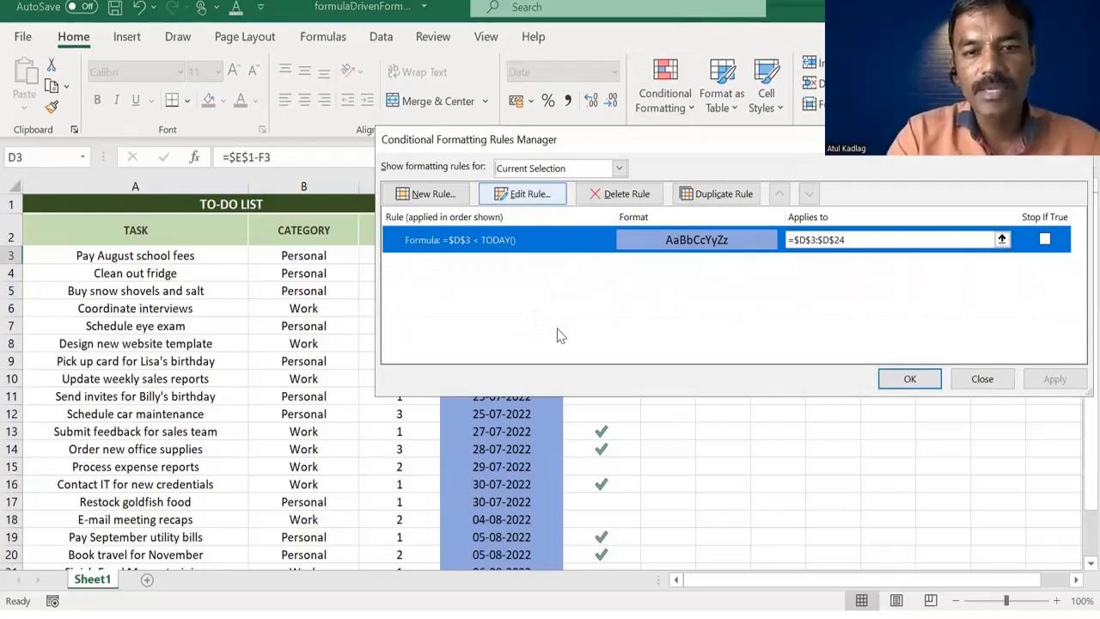
key("shift+Right")
key("ctrl+z")
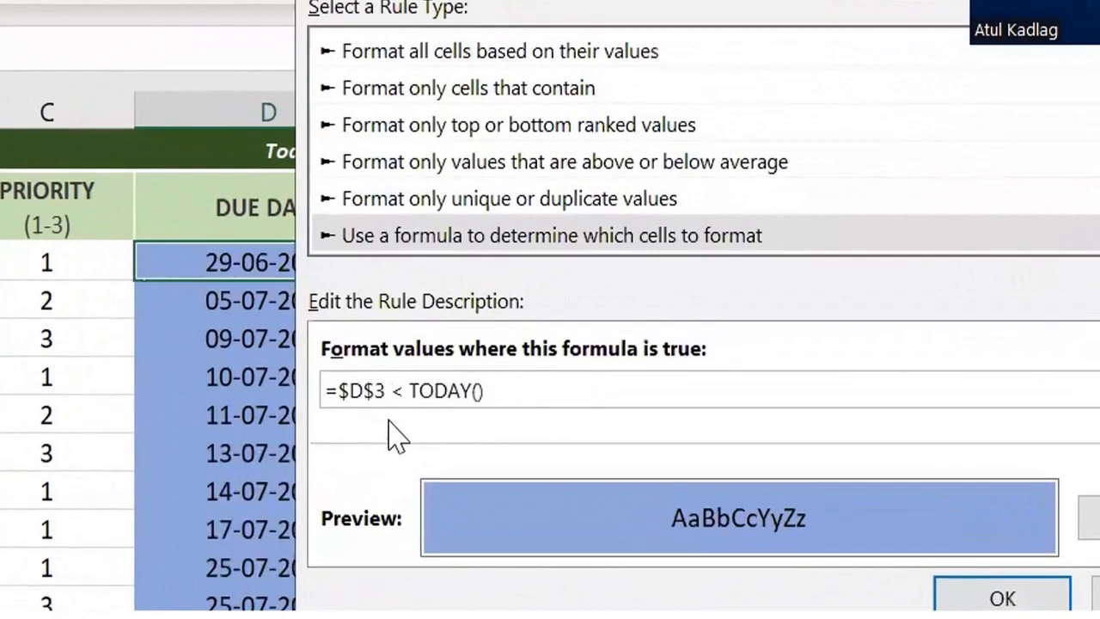
key("BackSpace")
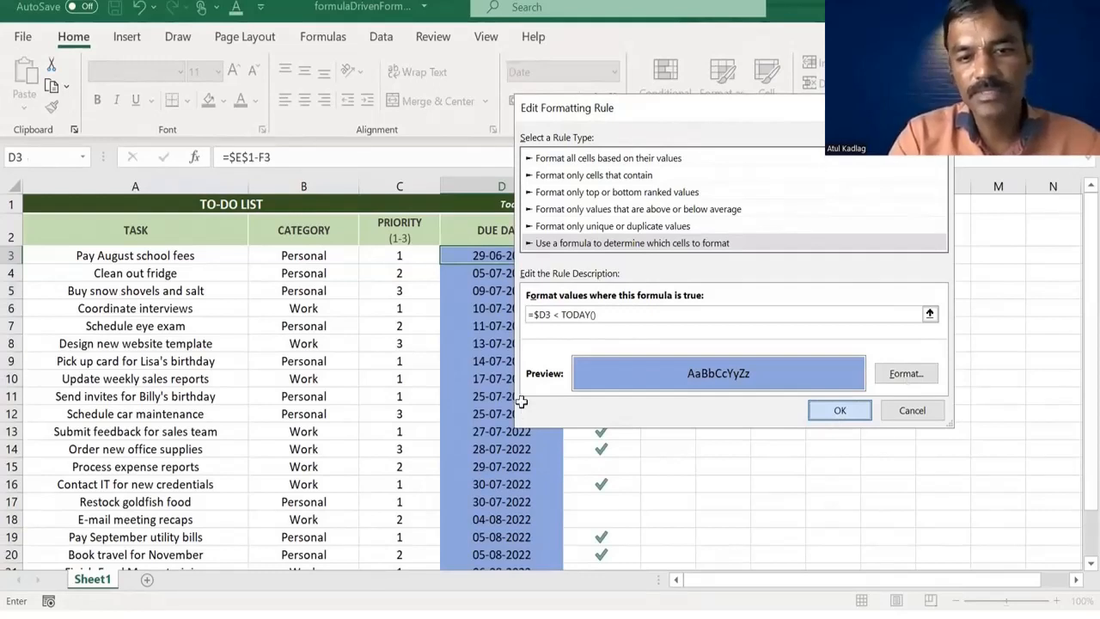
key("Return")
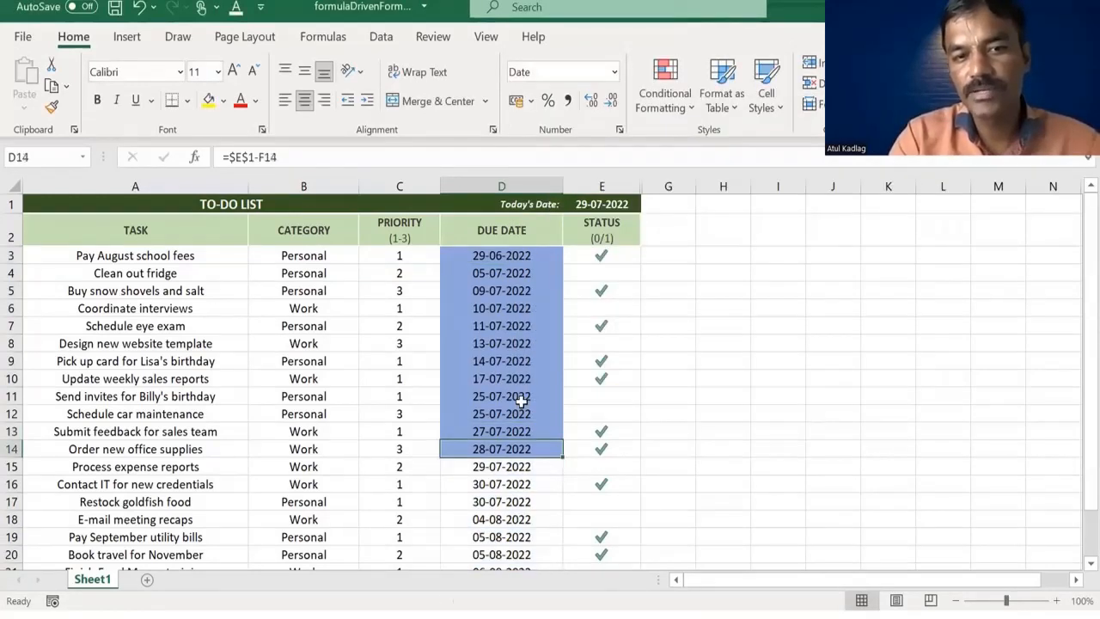
key("Down")
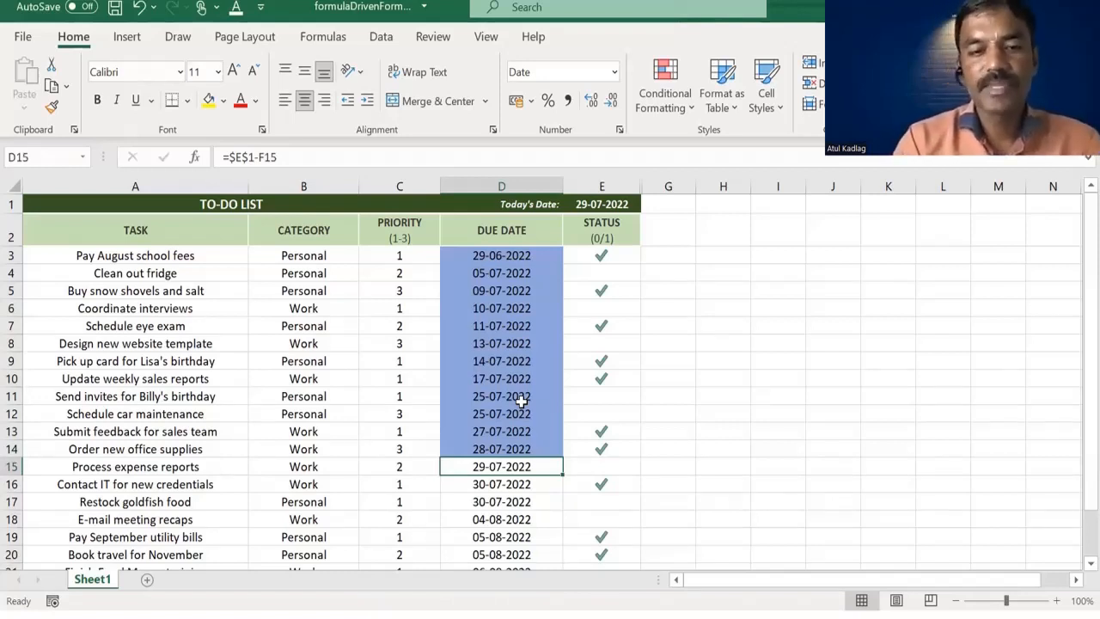
key("shift+Down")
key("shift+Down")
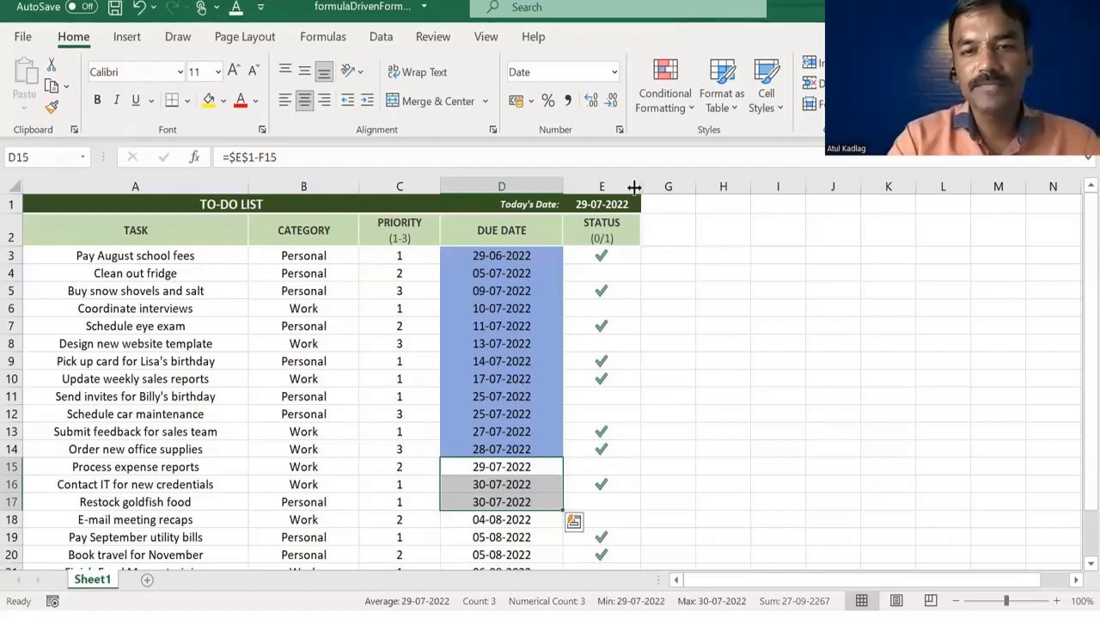
Start a new formula-based conditional formatting rule for D3 with the formula =$D$3-Today() <=3.
left_click(496, 262)
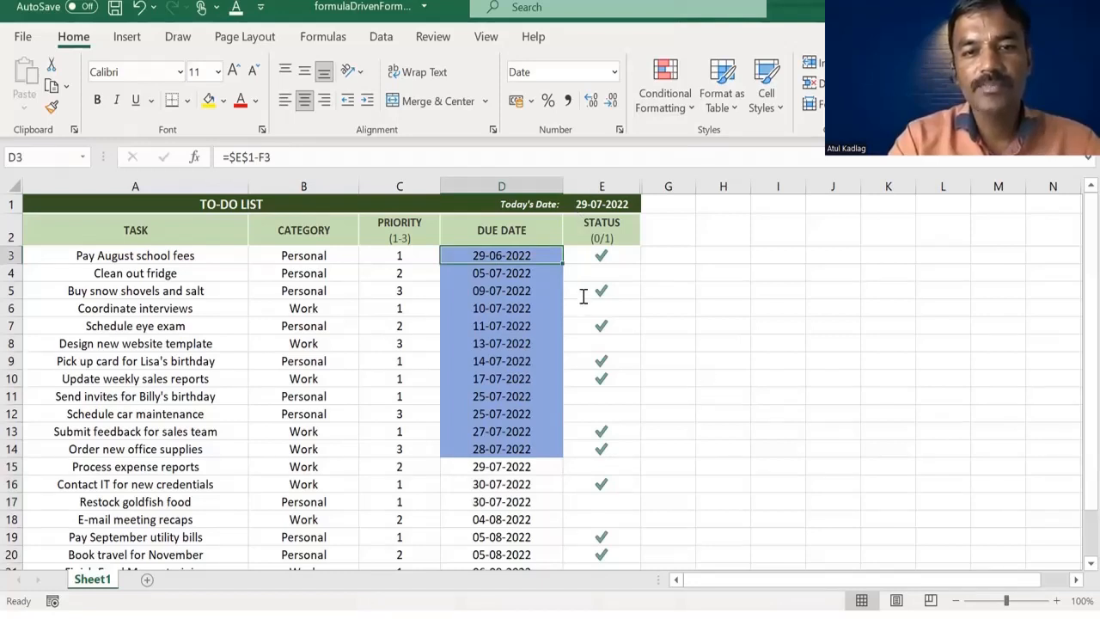
key("alt+h")
key("l")
key("n")
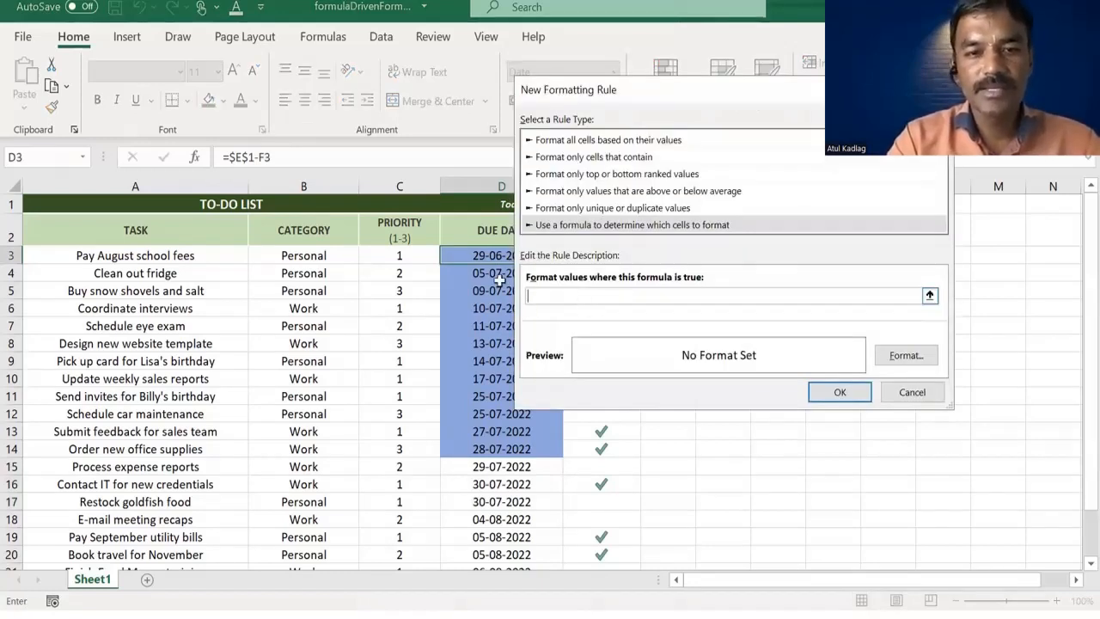
left_click(473, 259)
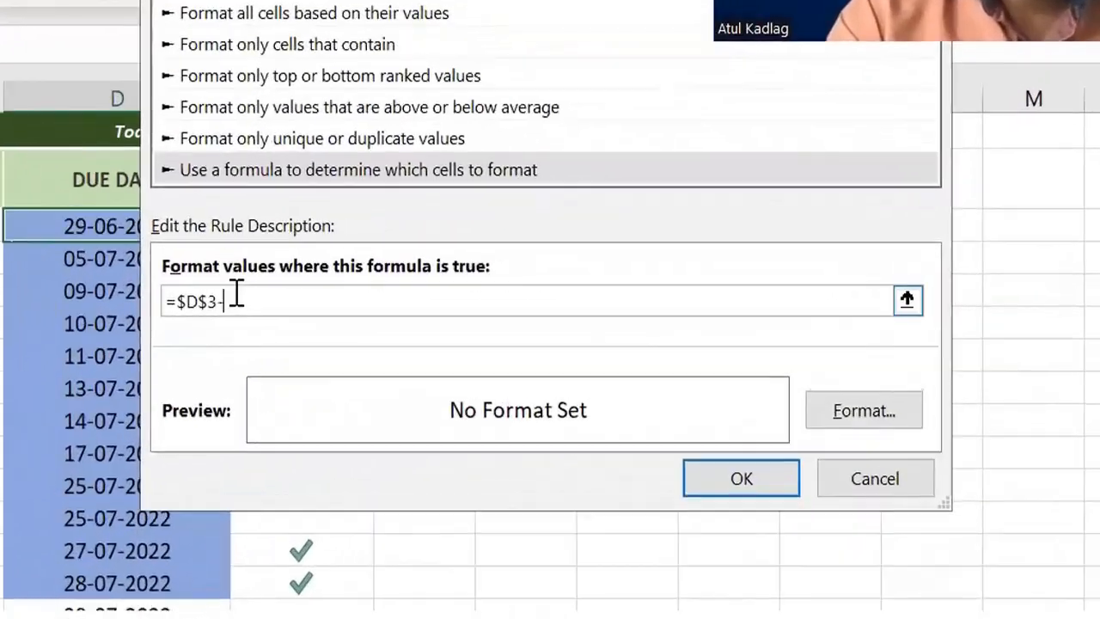
type("-")
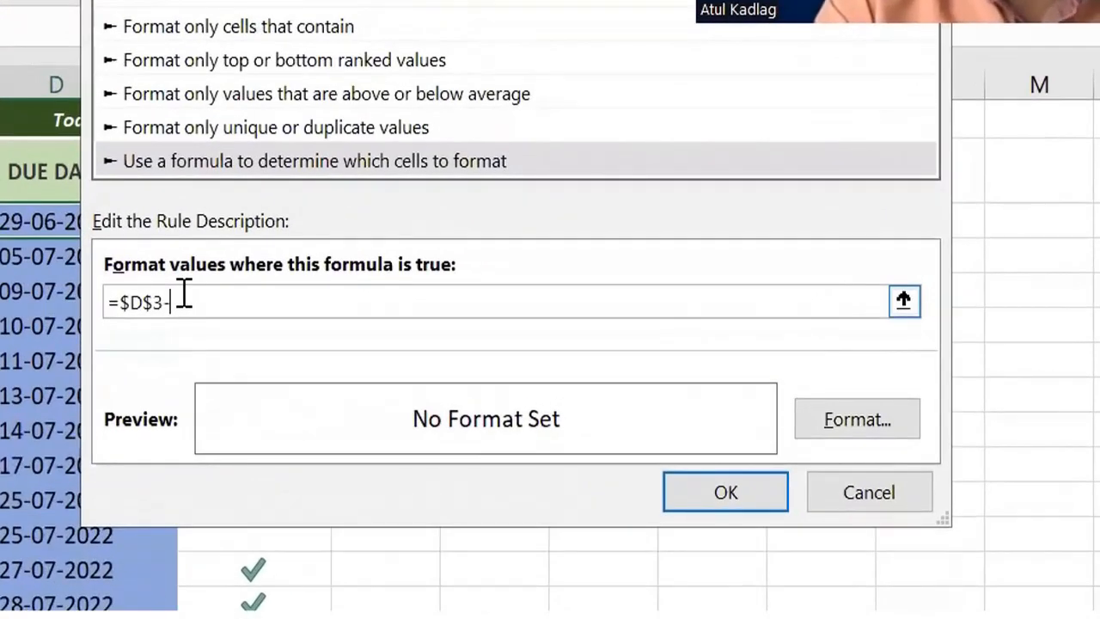
type("Today(")
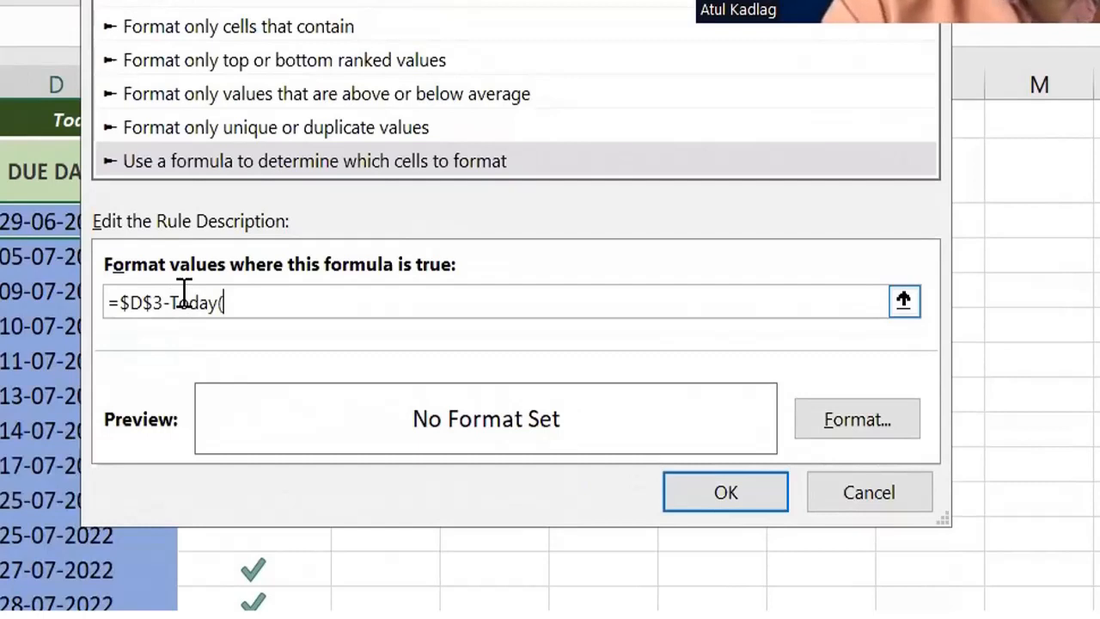
type(") >")
key("BackSpace")
key("BackSpace")
type("<")
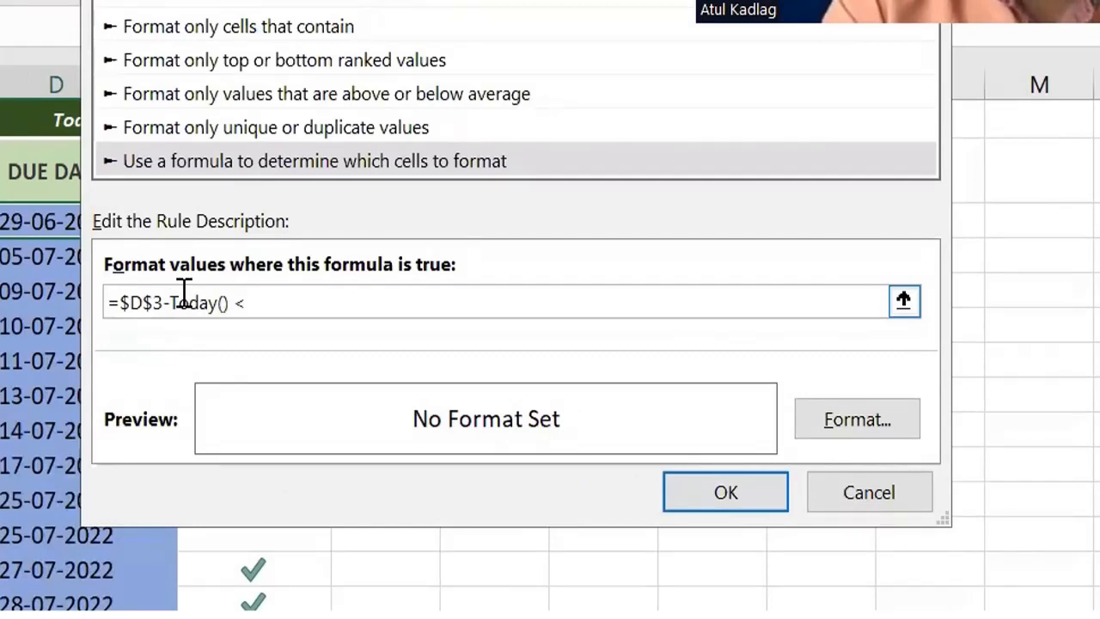
type("=3")
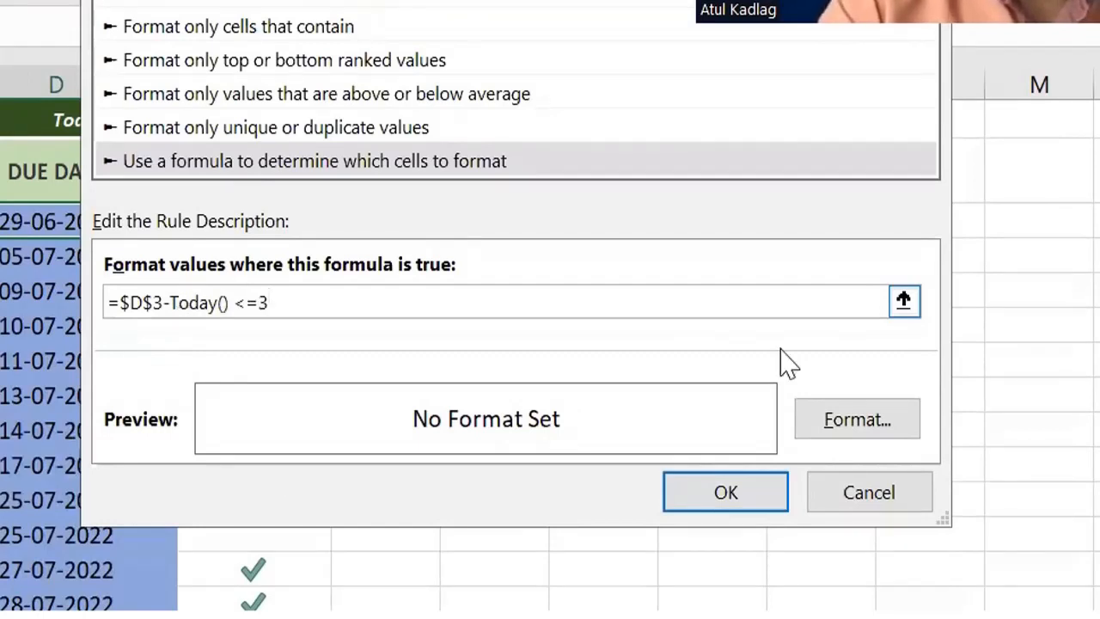
Give the new rule a gold fill, apply it to D3 and copy the formatting down the due dates to D24.
left_click(860, 421)
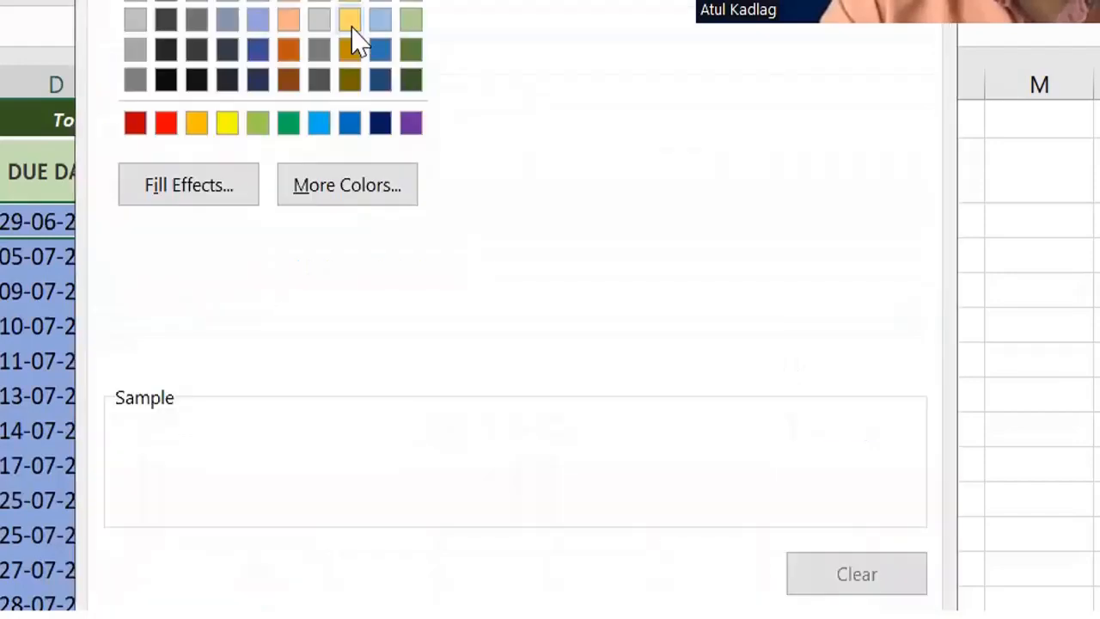
left_click(350, 20)
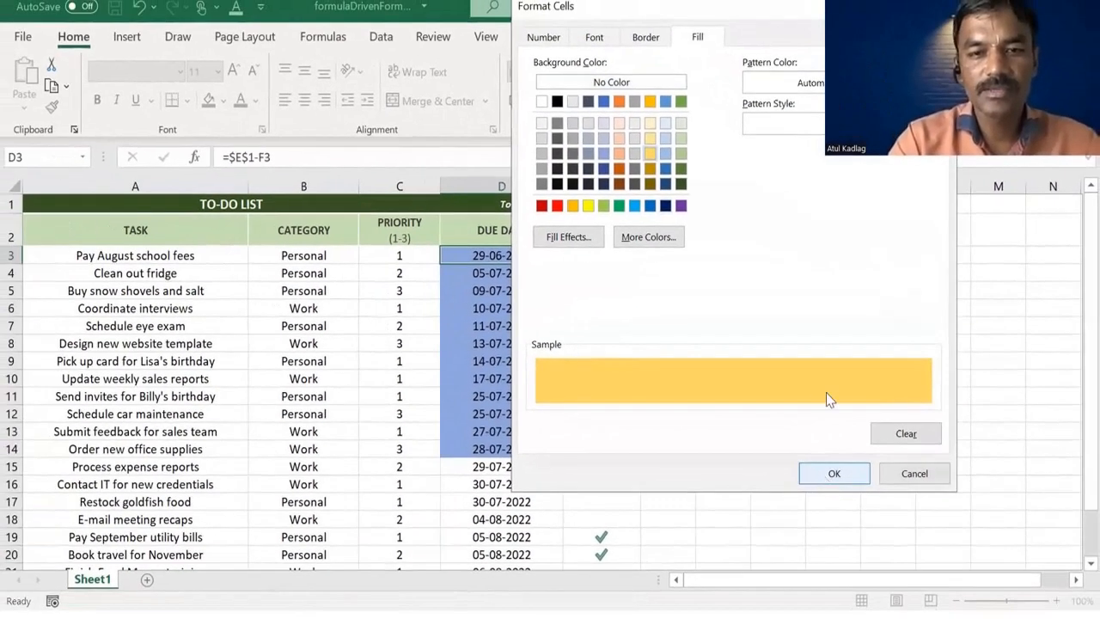
key("Return")
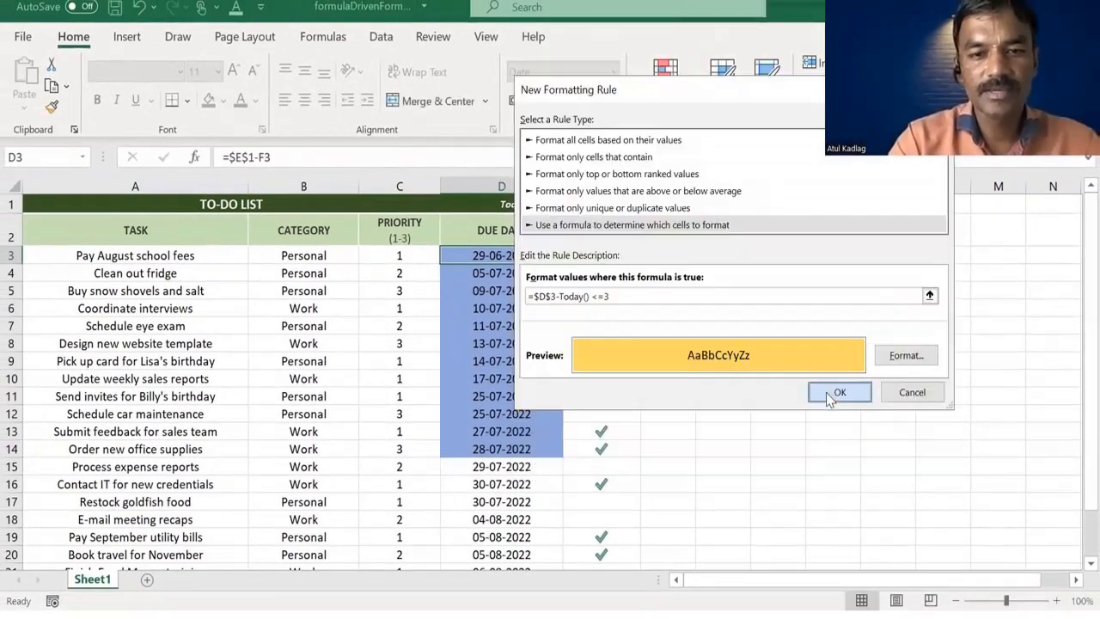
key("Return")
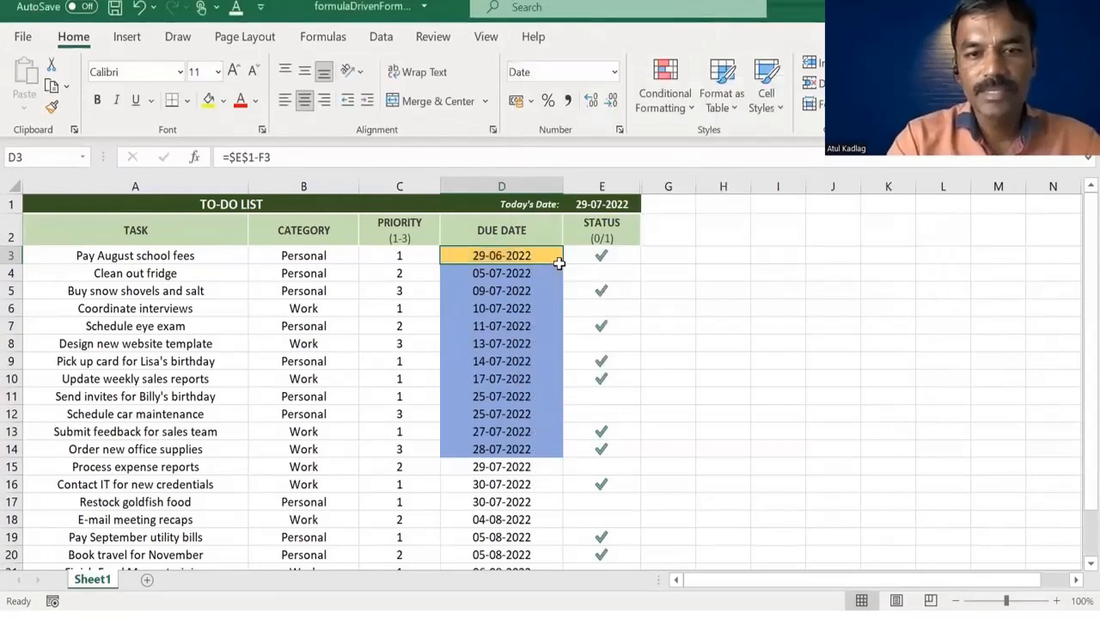
left_click(533, 323)
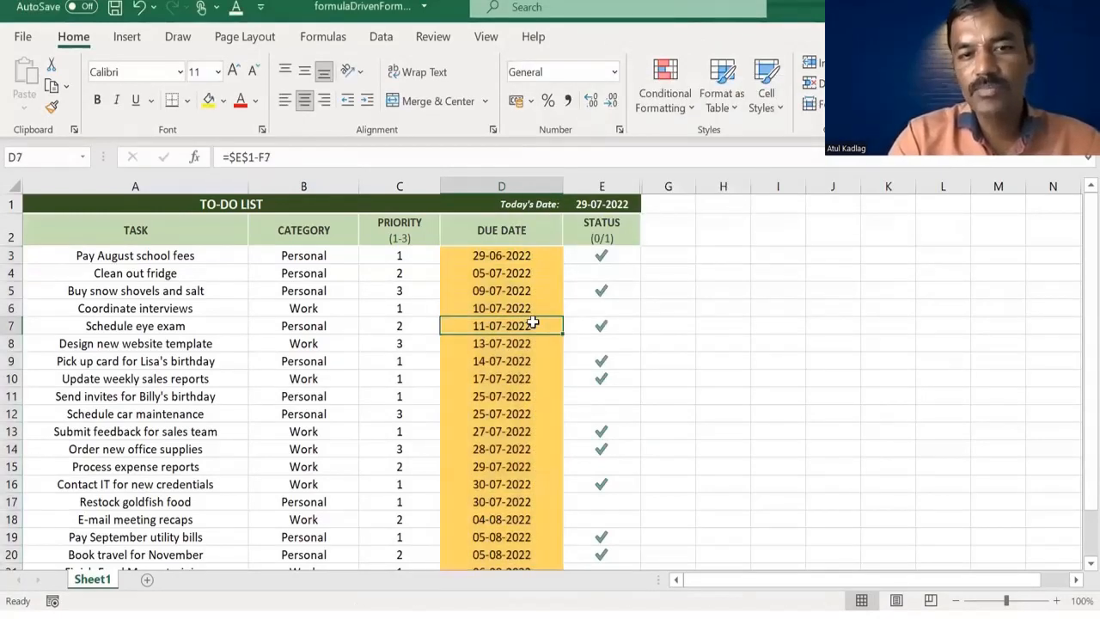
left_click(521, 286)
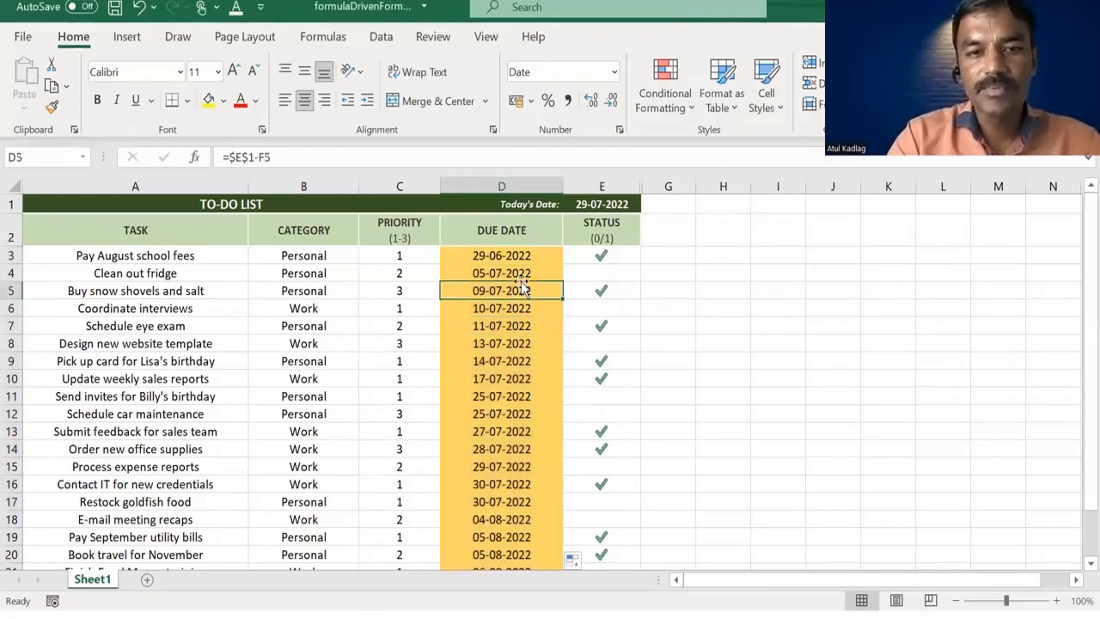
Reorder the due-date rules so the blue =$D3 < TODAY() rule takes precedence over the gold =$D$3-TODAY() <=3 rule.
left_click(518, 258)
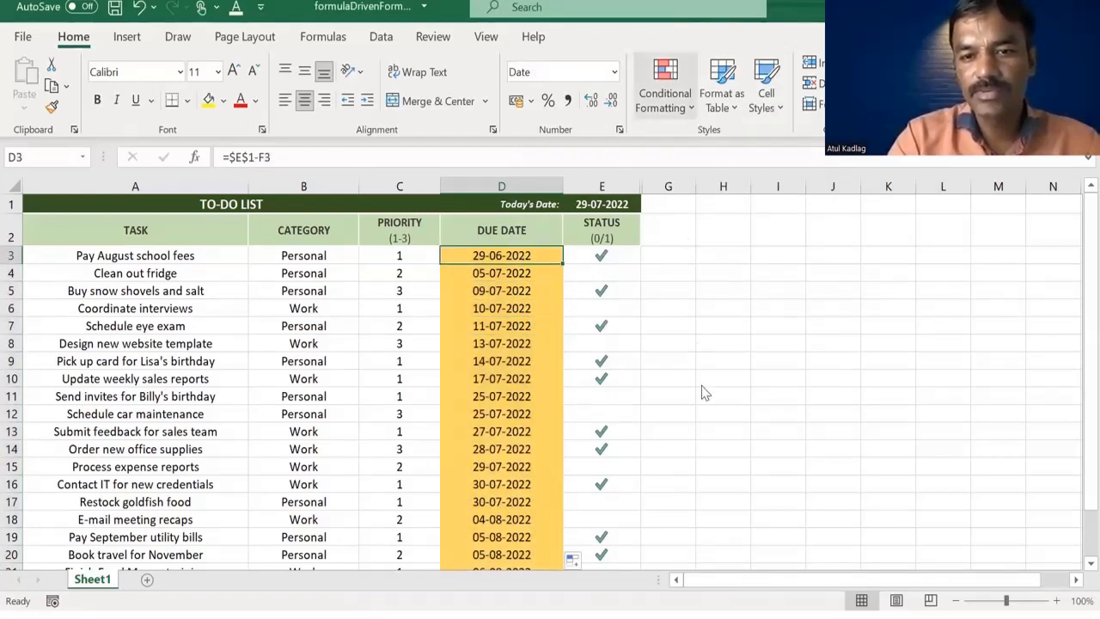
left_click(665, 97)
left_click(702, 409)
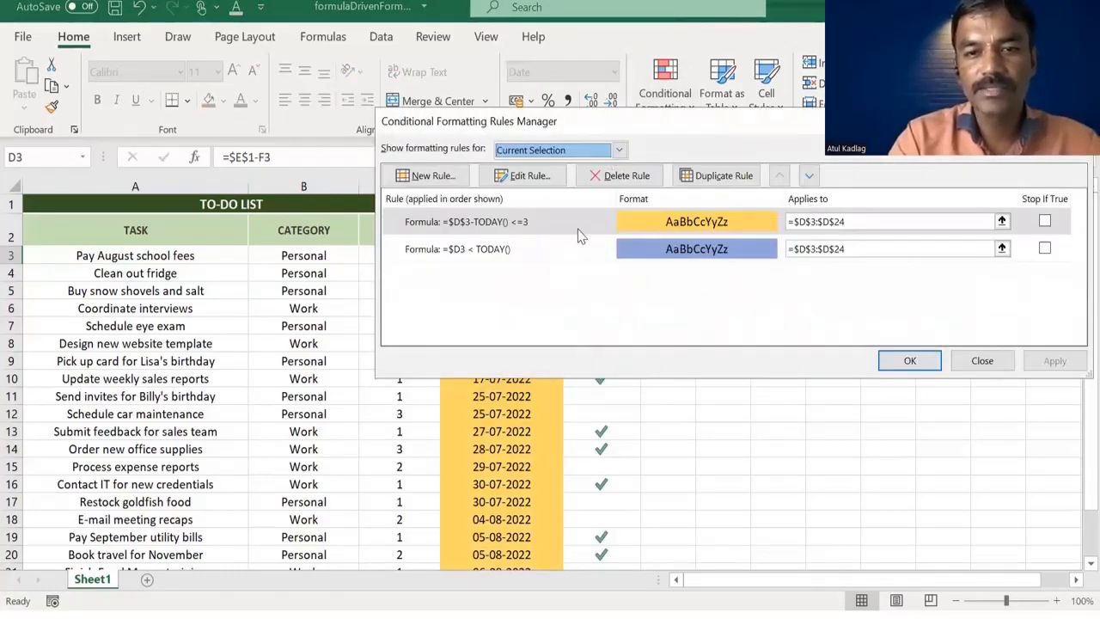
left_click(809, 180)
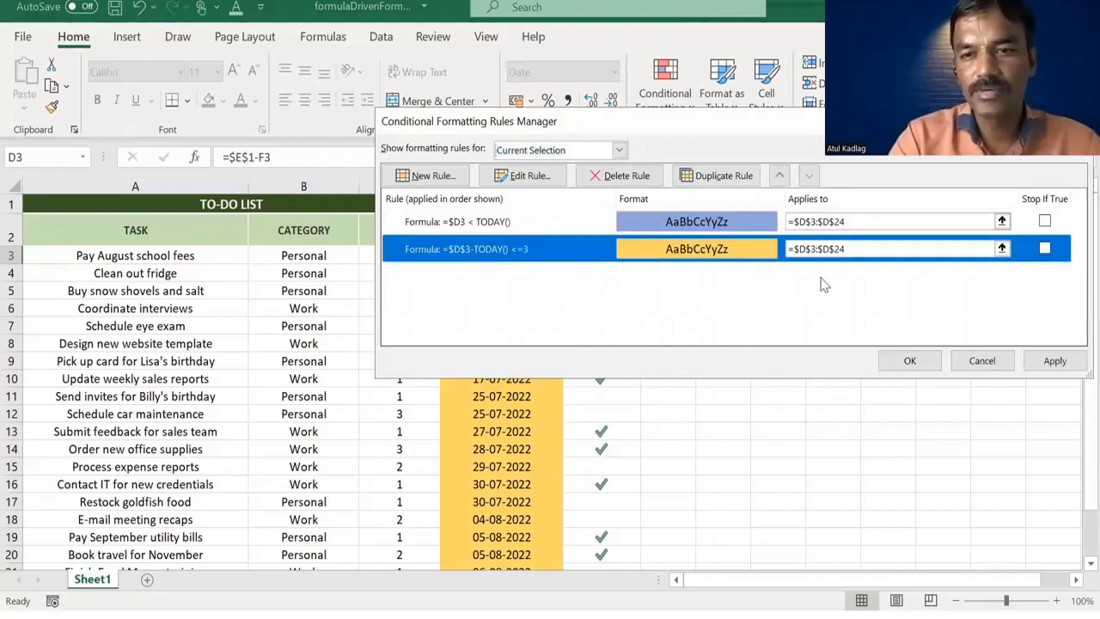
left_click(911, 365)
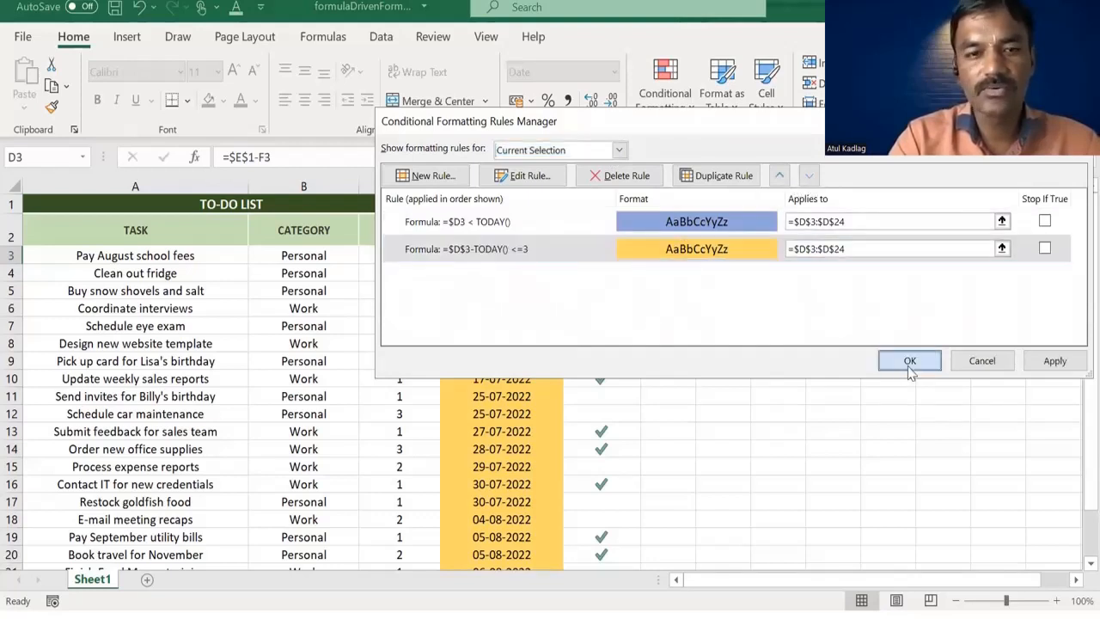
Check the blue and gold fills down the due dates to D24, then examine the dates around D15 to D17.
key("Down")
key("Down")
key("Down")
key("Down")
key("Down")
key("Down")
key("Down")
key("Down")
key("Down")
key("Down")
key("Down")
key("Down")
key("Down")
key("Down")
key("Down")
key("Down")
key("Down")
key("Down")
key("Down")
key("Down")
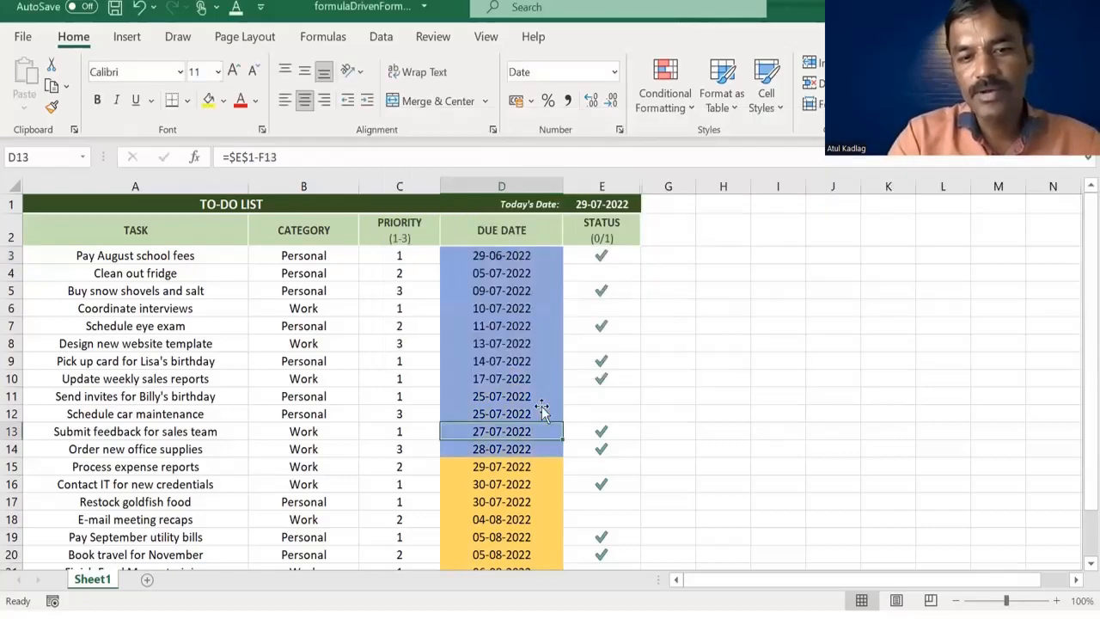
key("Down")
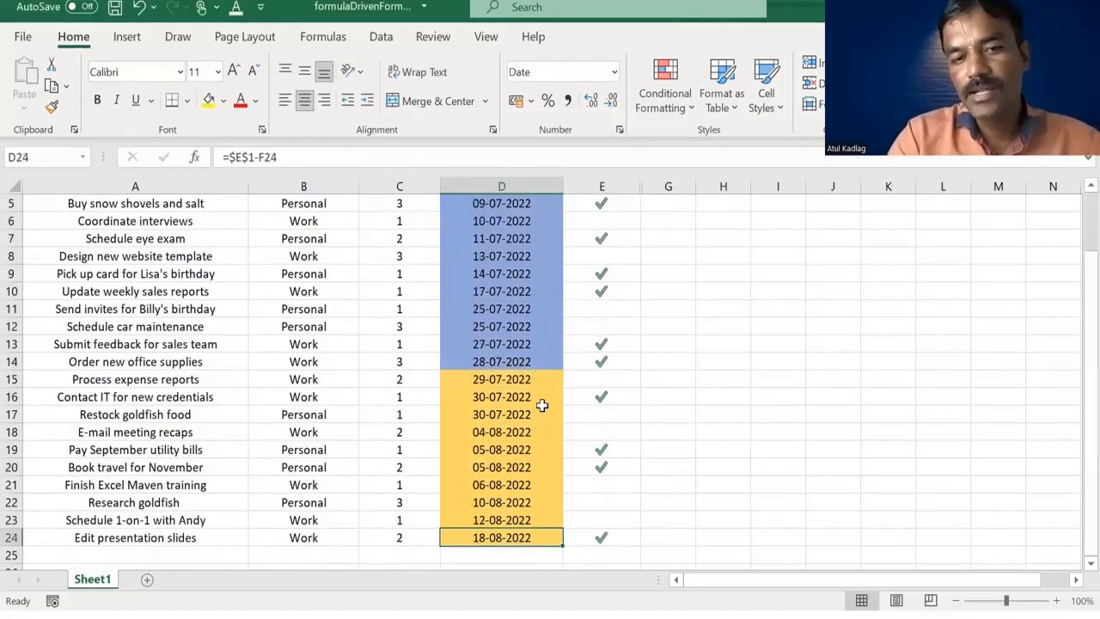
left_click(541, 402)
left_click_drag(542, 379, 541, 415)
key("Down")
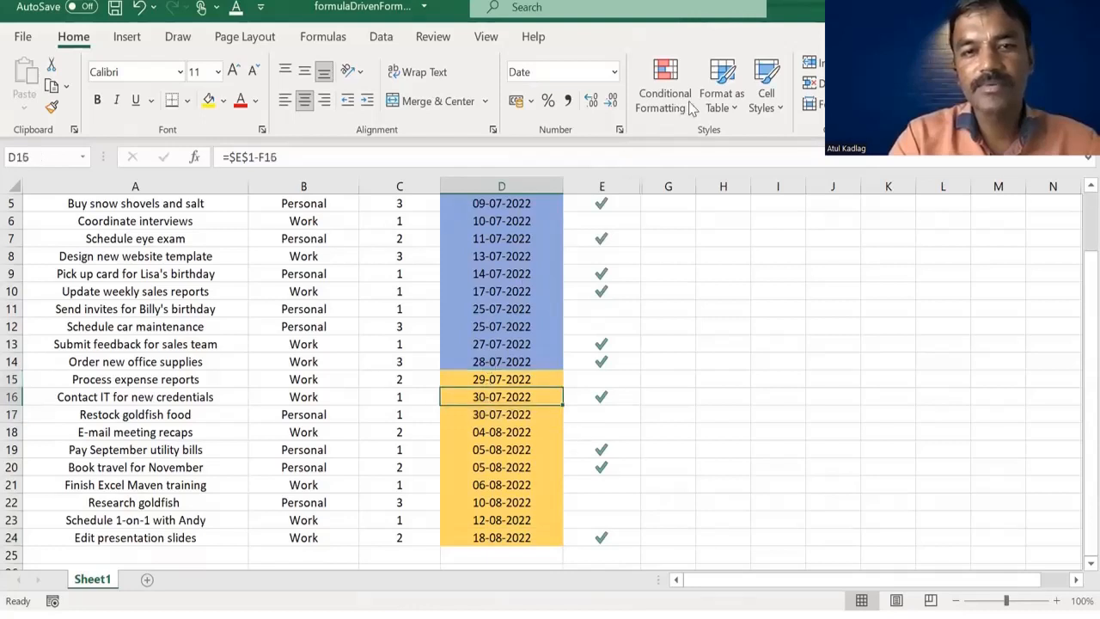
Change the gold rule's formula to =$D3-TODAY() <=3 and check the fill on D15 to D18.
left_click(683, 399)
left_click(725, 247)
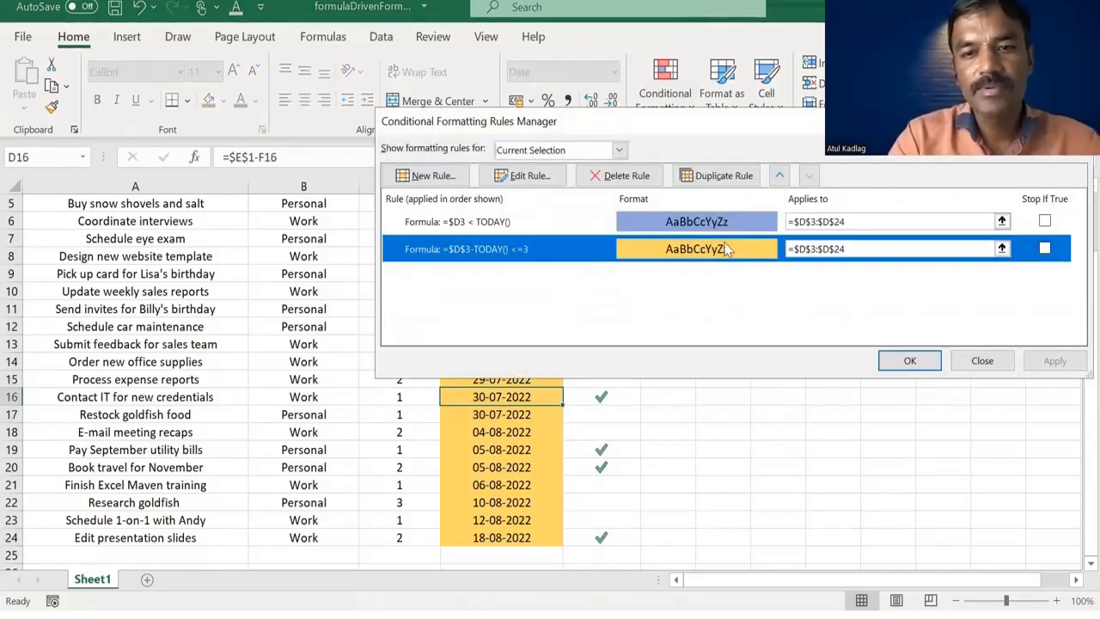
left_click(553, 180)
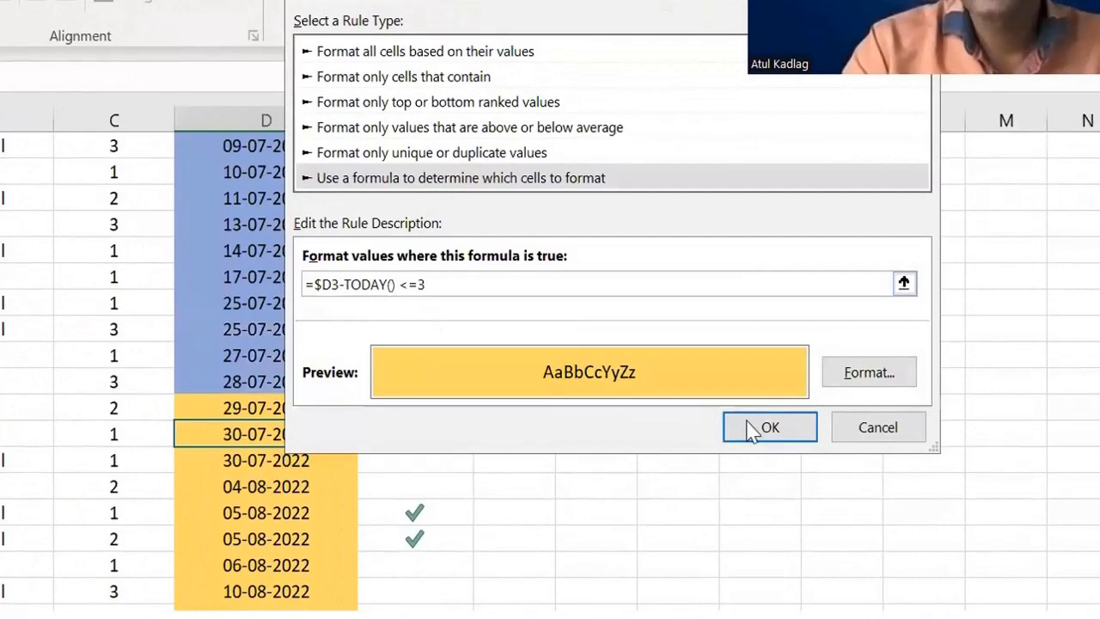
left_click(747, 421)
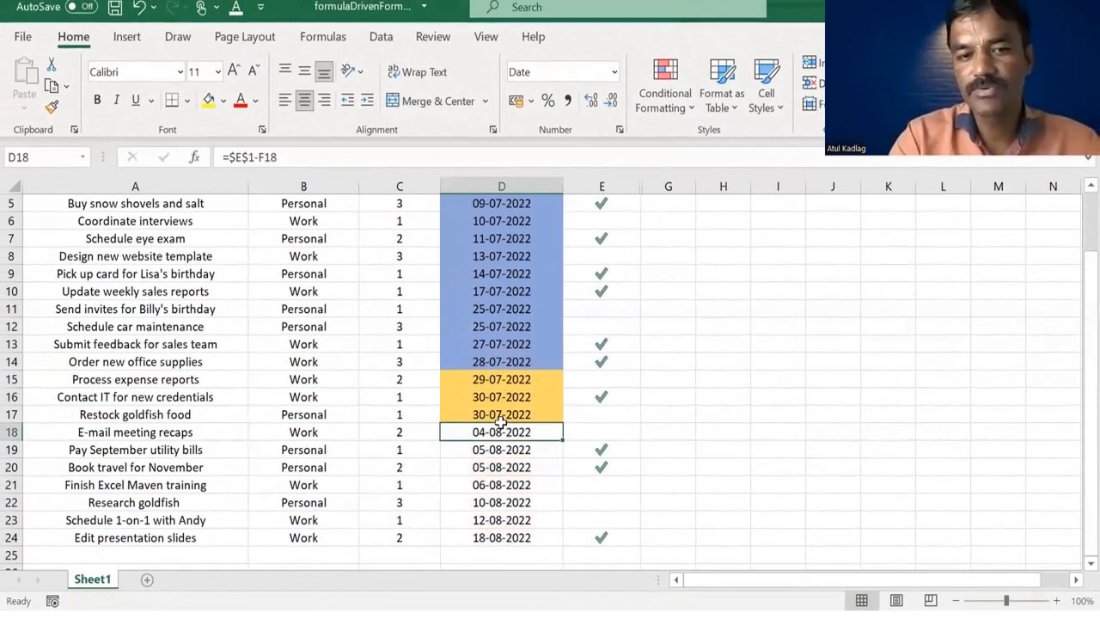
left_click_drag(501, 380, 503, 422)
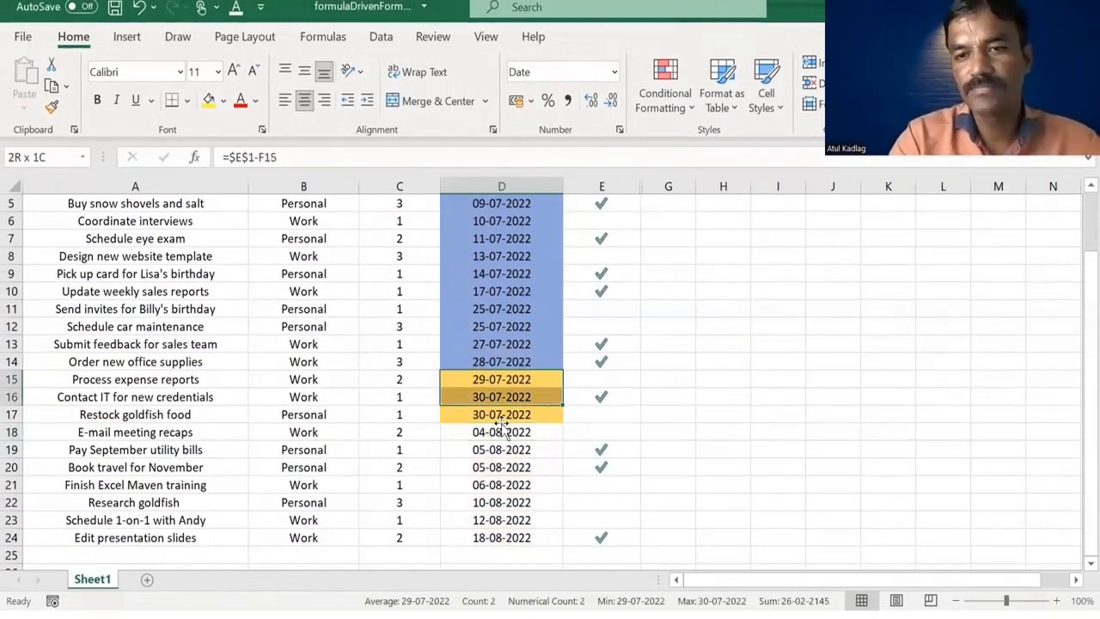
Examine the tasks, priorities, due dates and status values in the to-do list, including the row 6 priority and status cells.
key("ctrl+Up")
key("Down")
key("Down")
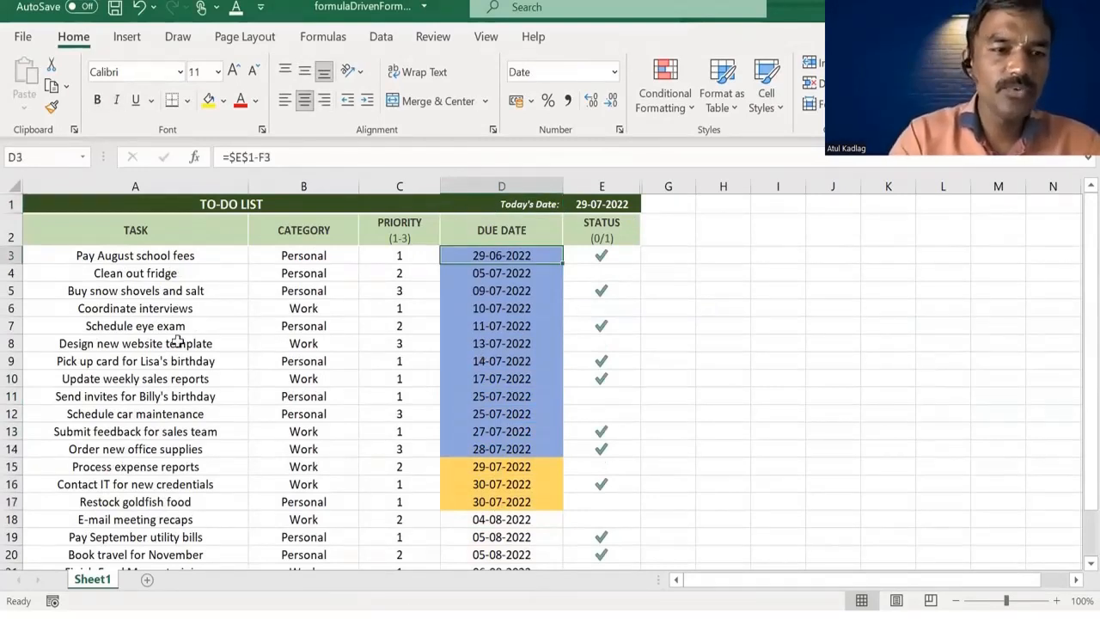
left_click_drag(136, 256, 545, 435)
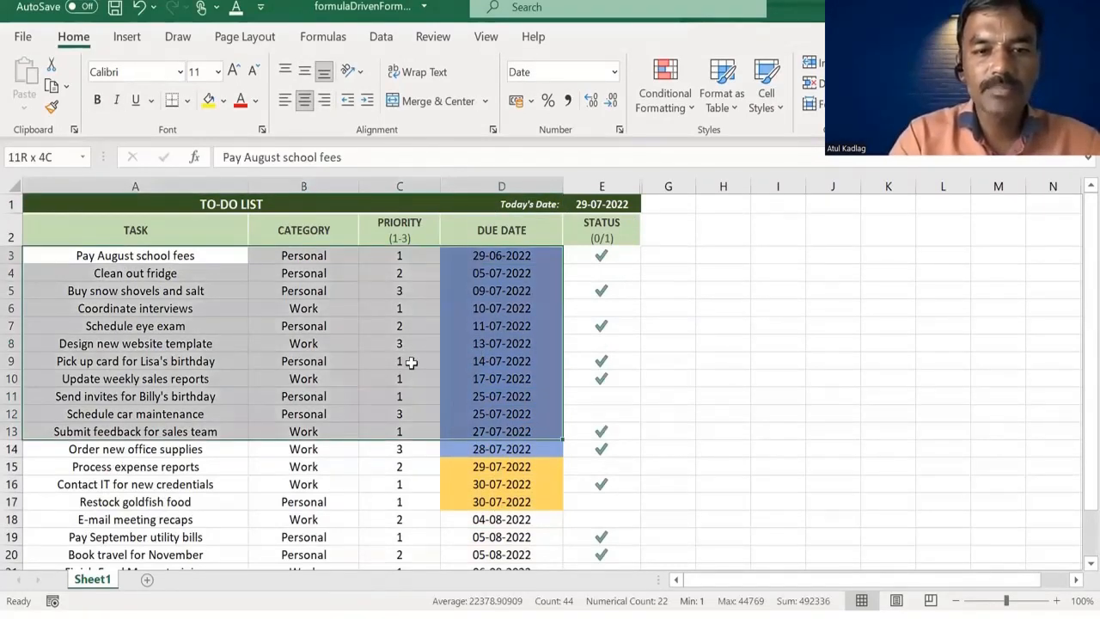
left_click(457, 407)
left_click(404, 308)
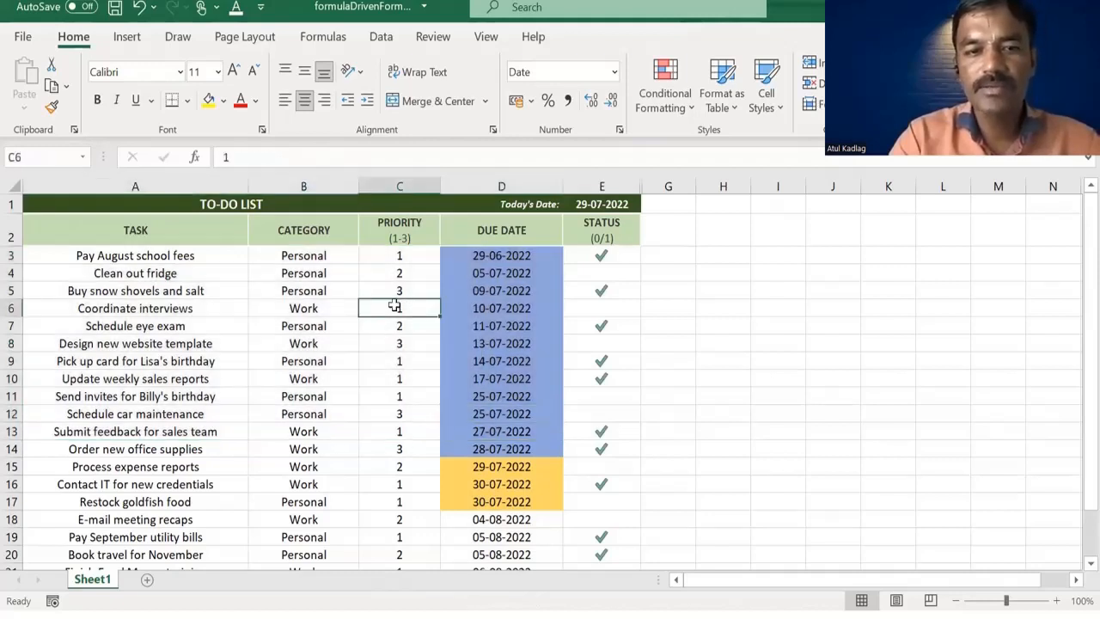
left_click(612, 308)
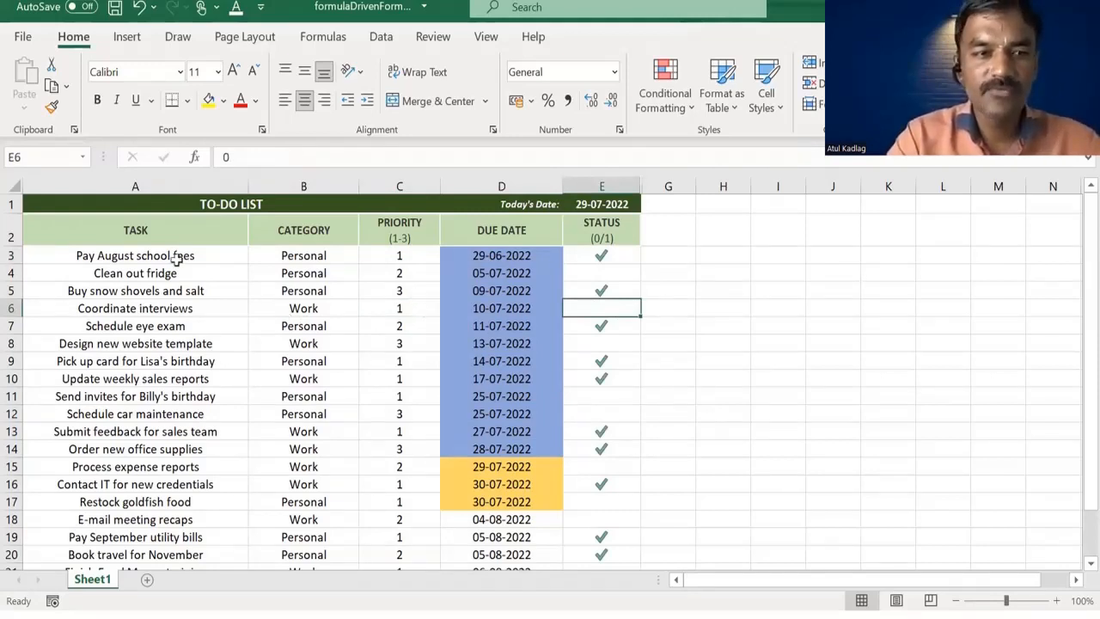
left_click(402, 309)
Select A3:D24 and start a formula-based conditional formatting rule whose formula begins with AND(.
left_click_drag(134, 255, 502, 519)
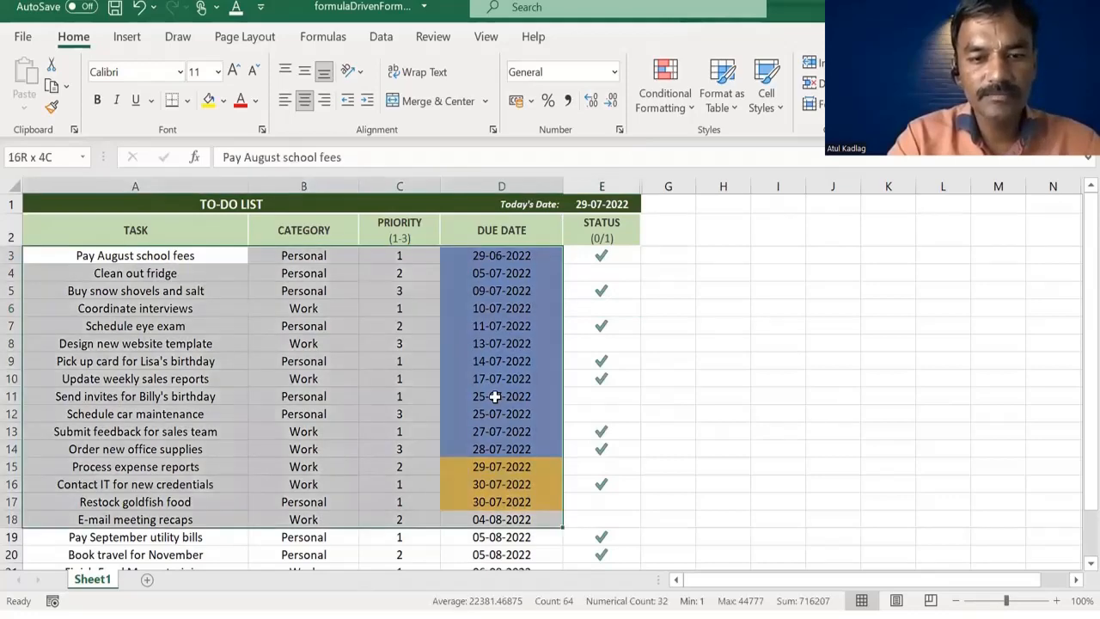
left_click_drag(495, 397, 563, 542)
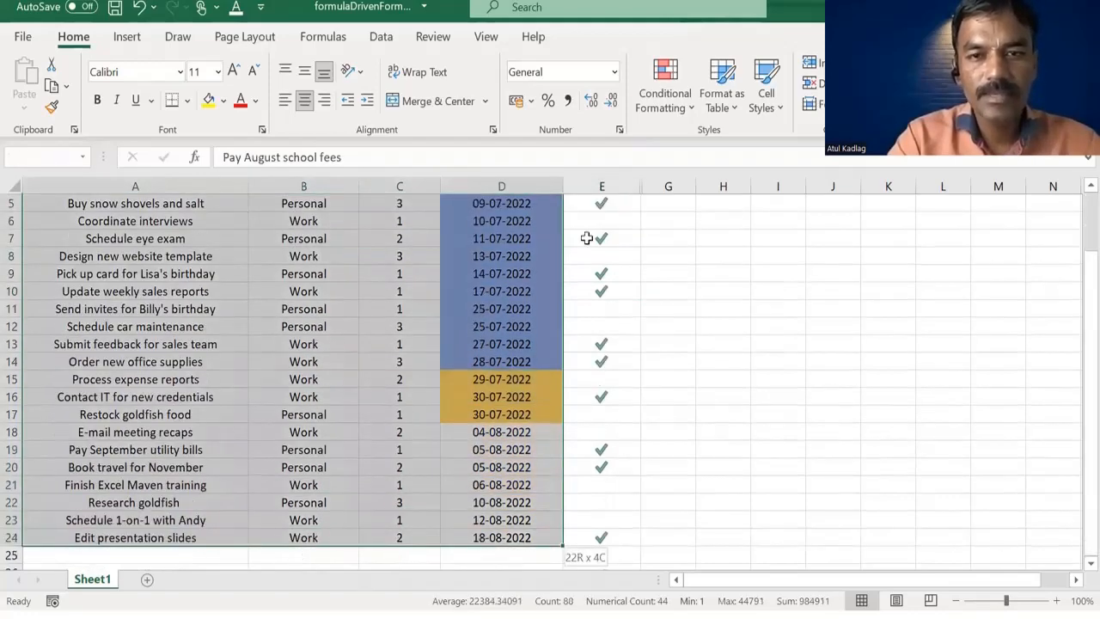
left_click(684, 115)
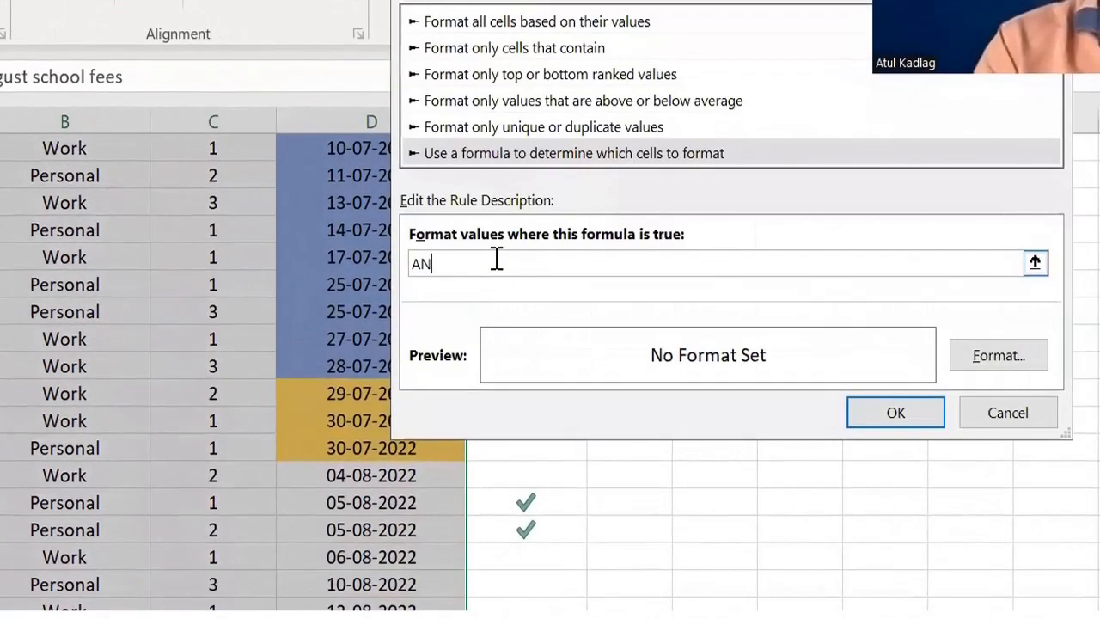
type("D(")
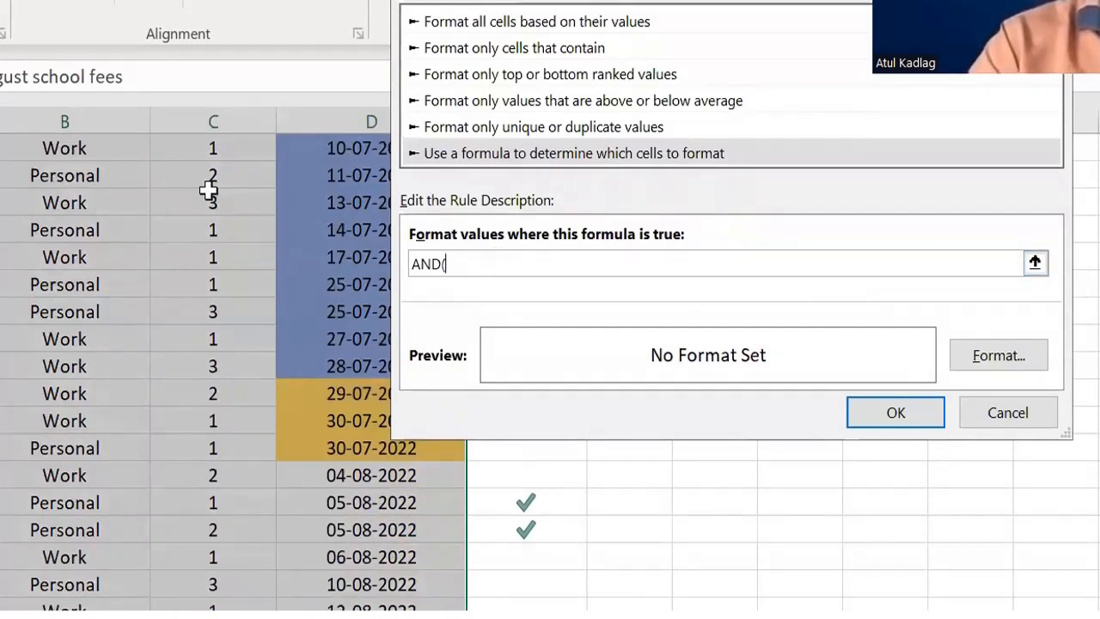
Add the priority condition $C3=1 to the AND formula, keeping only the column reference absolute.
scroll(222, 203, "up", 2)
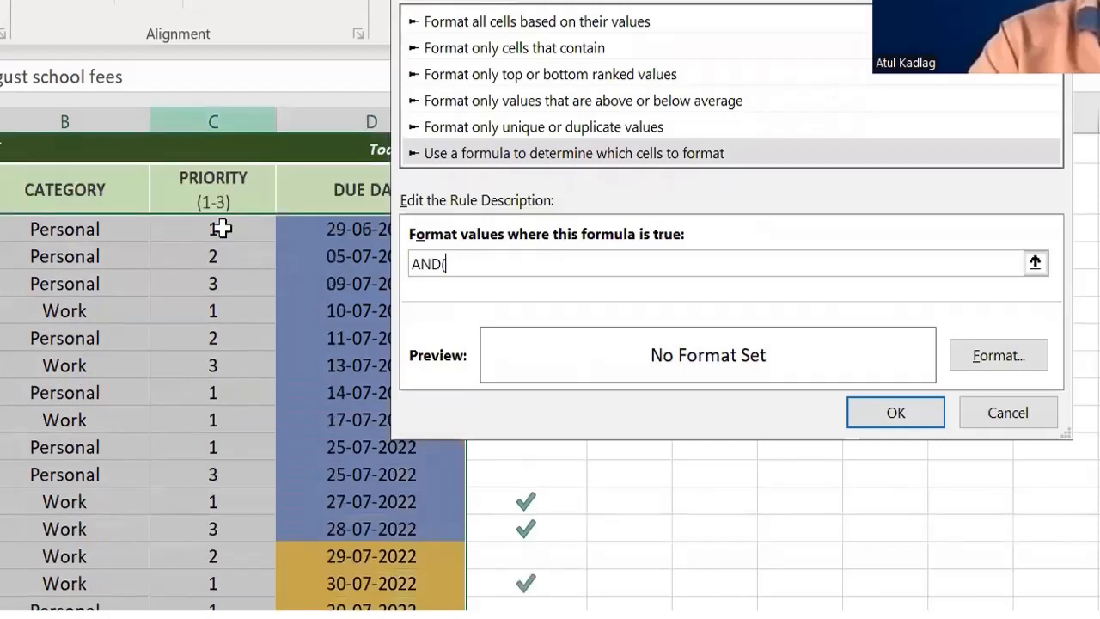
left_click(221, 227)
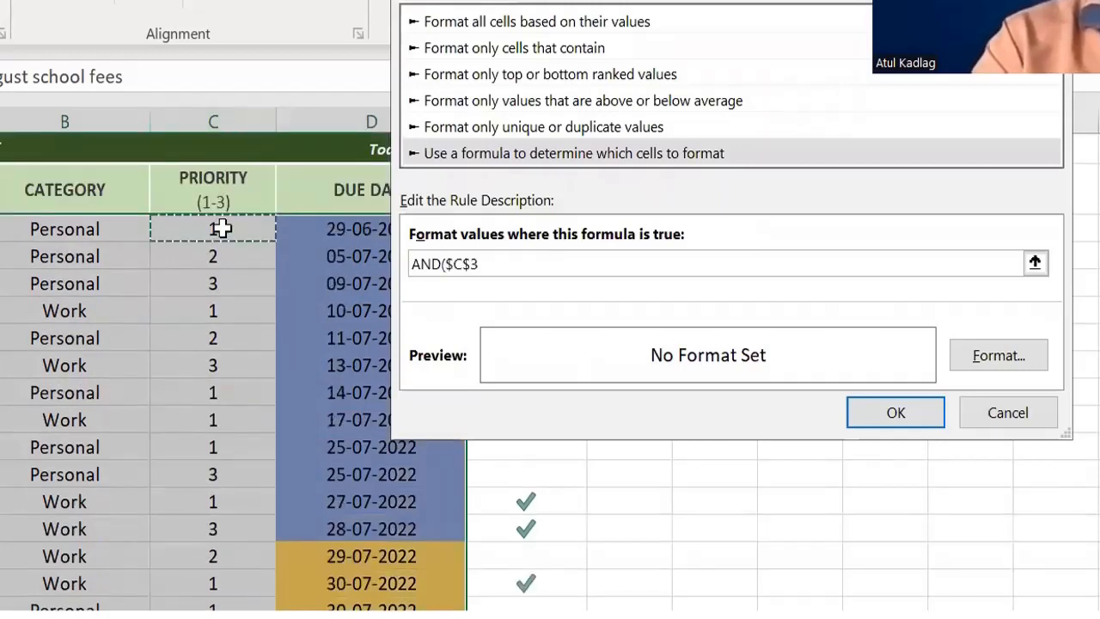
type("=")
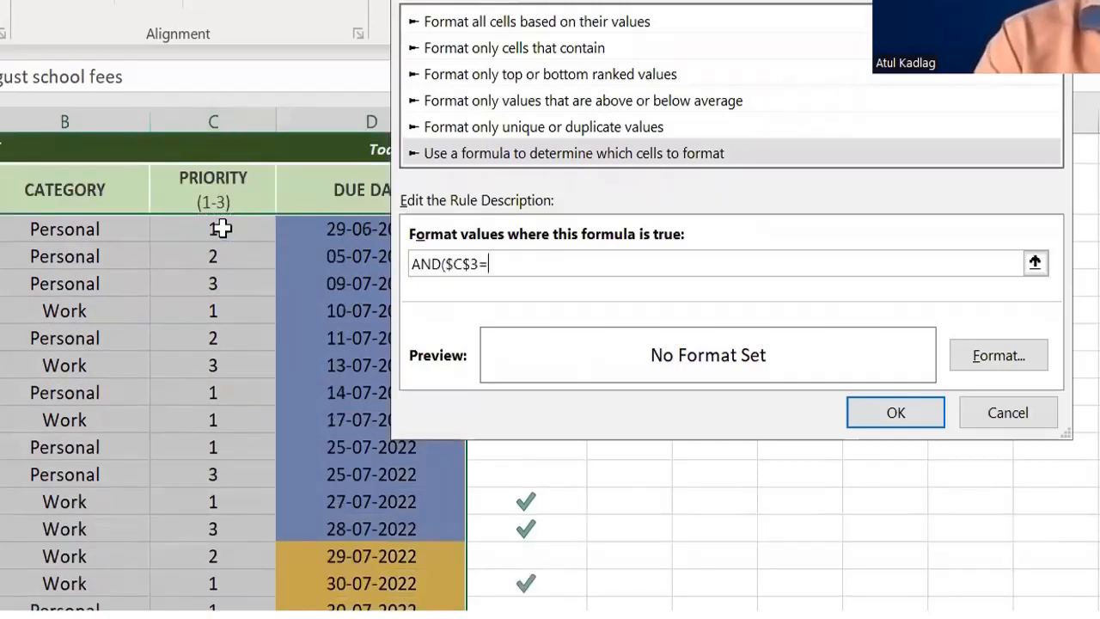
type("1+$A$3")
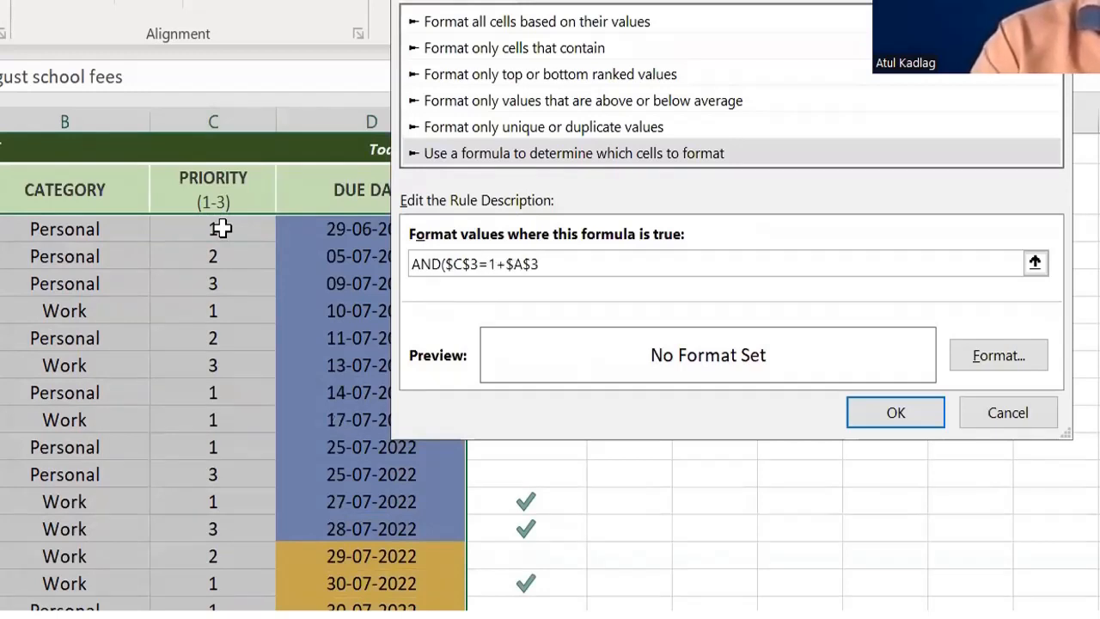
key("BackSpace")
key("BackSpace")
key("BackSpace")
key("BackSpace")
key("BackSpace")
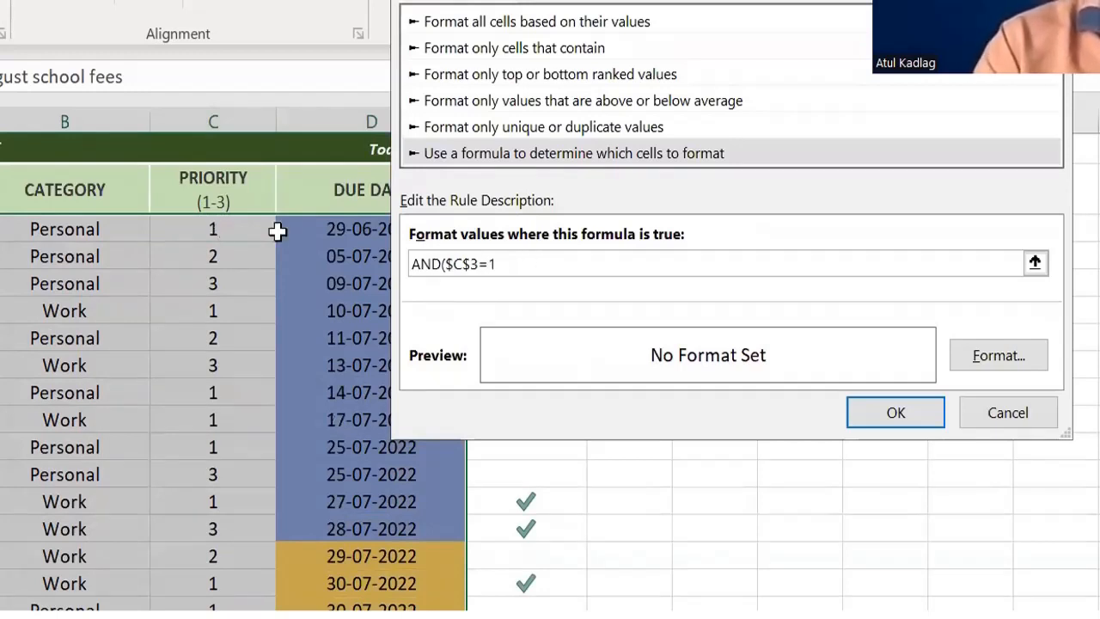
left_click(471, 264)
key("BackSpace")
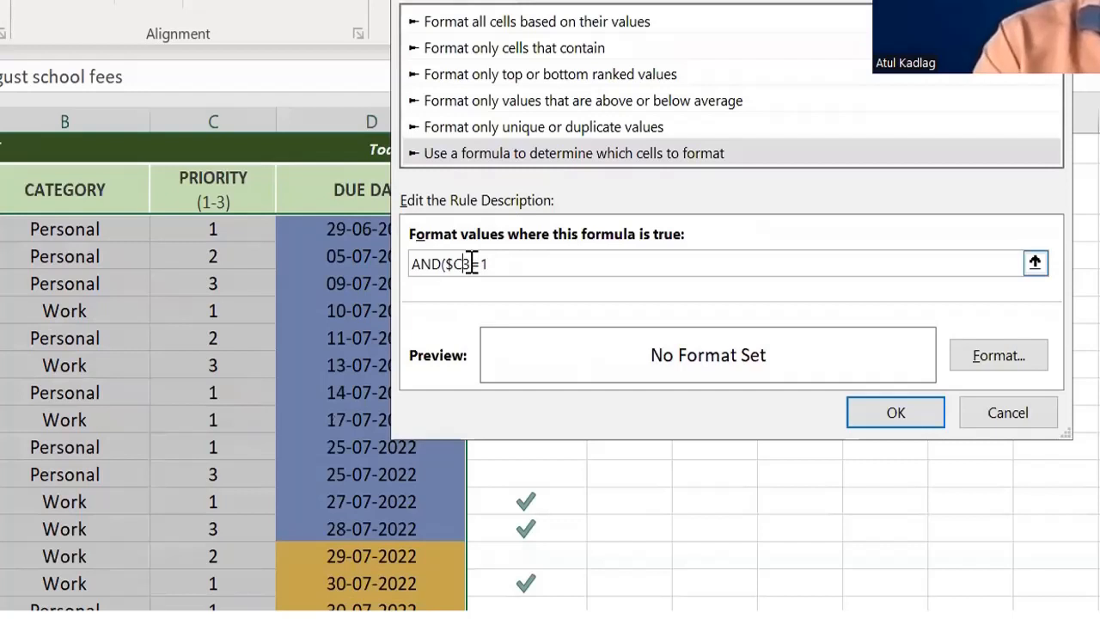
left_click(496, 264)
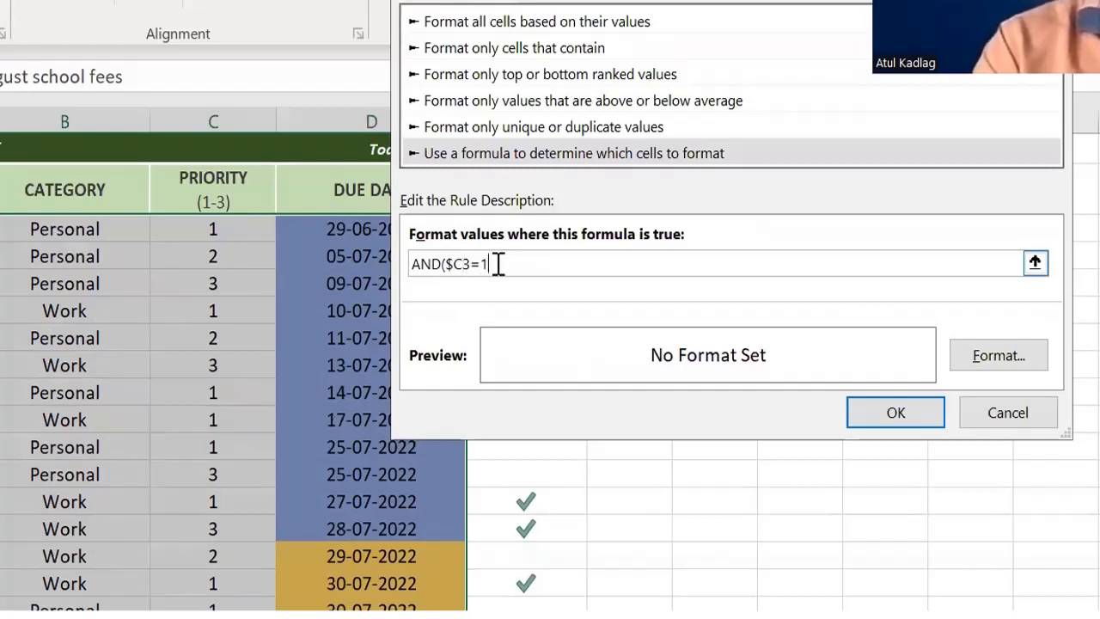
Add the unfinished-status condition $E3=0 as the second argument of the AND formula.
left_click(177, 229)
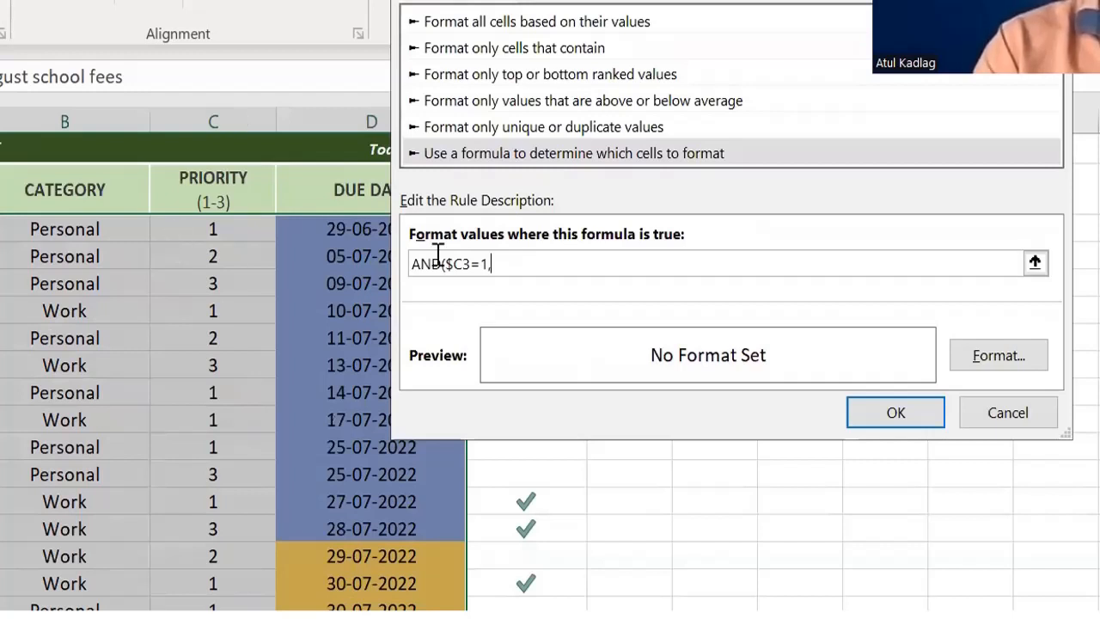
left_click(517, 271)
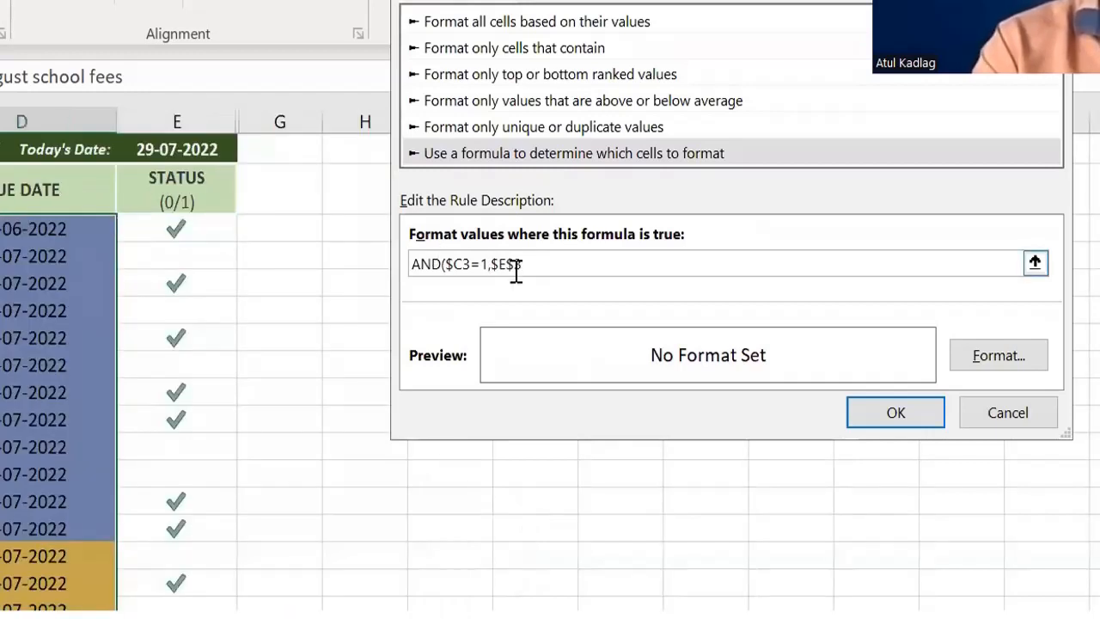
key("BackSpace")
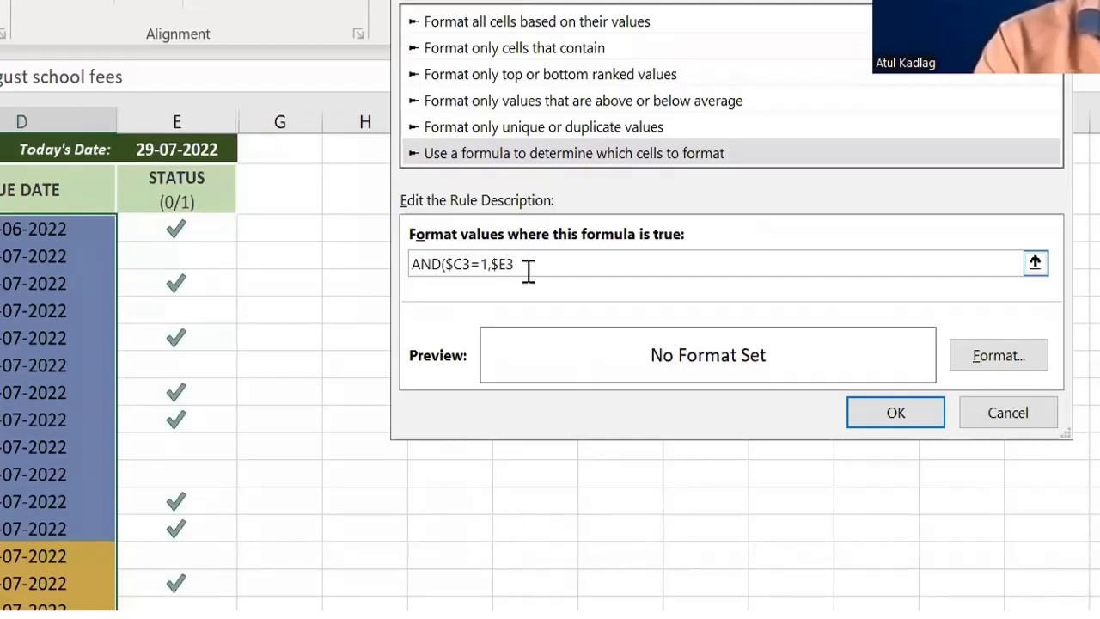
type("=0,")
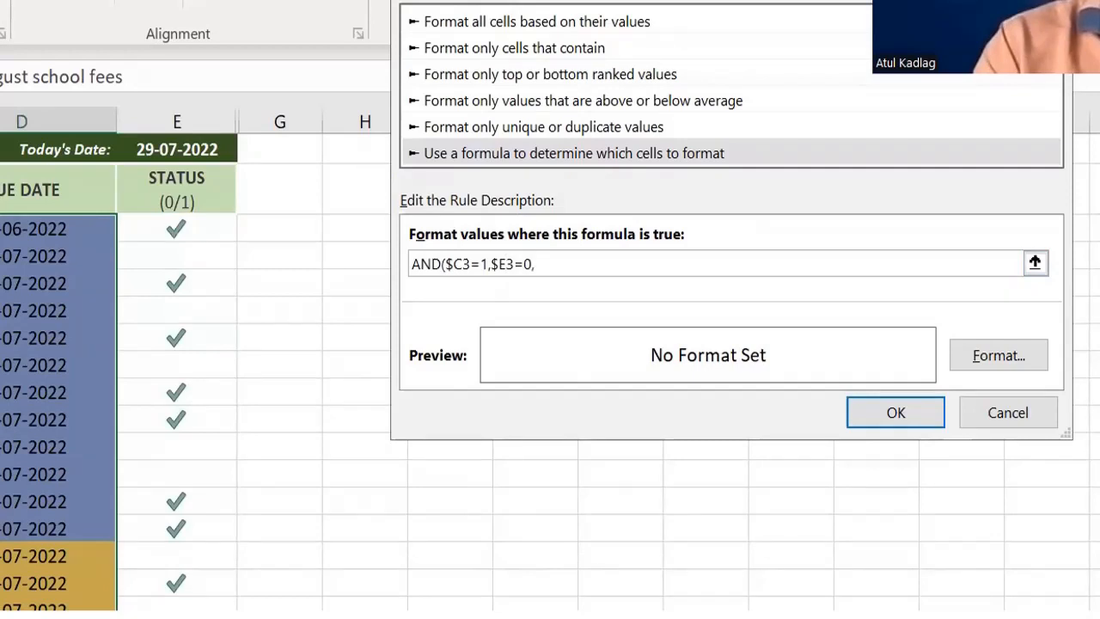
Add the overdue condition $D3< Today() as the third argument and close the AND formula.
scroll(215, 361, "left", 1)
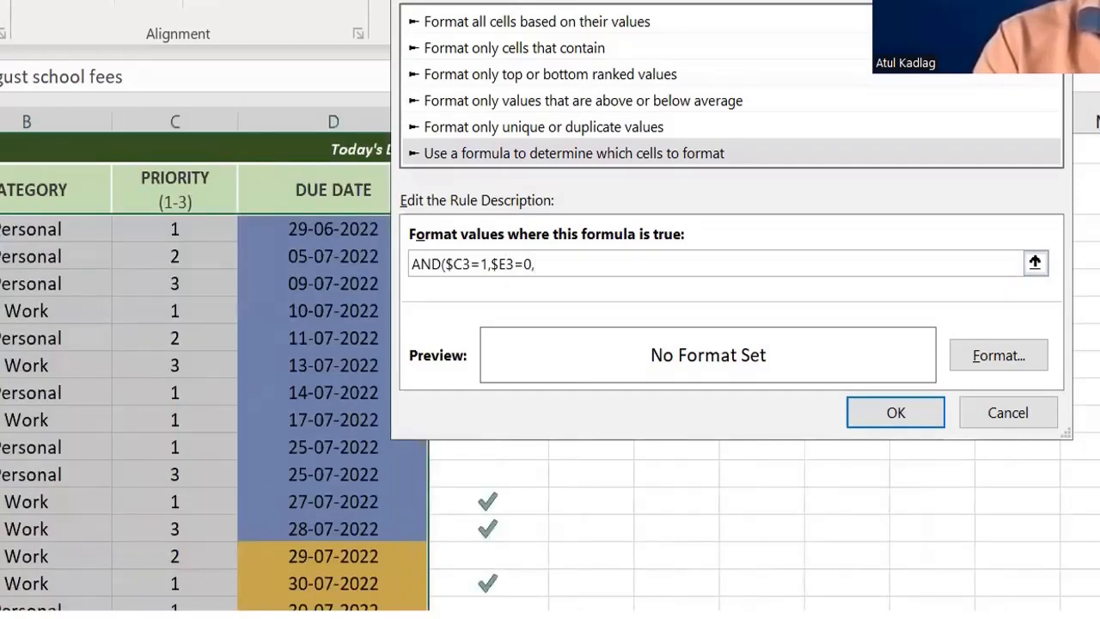
scroll(14, 250, "right", 1)
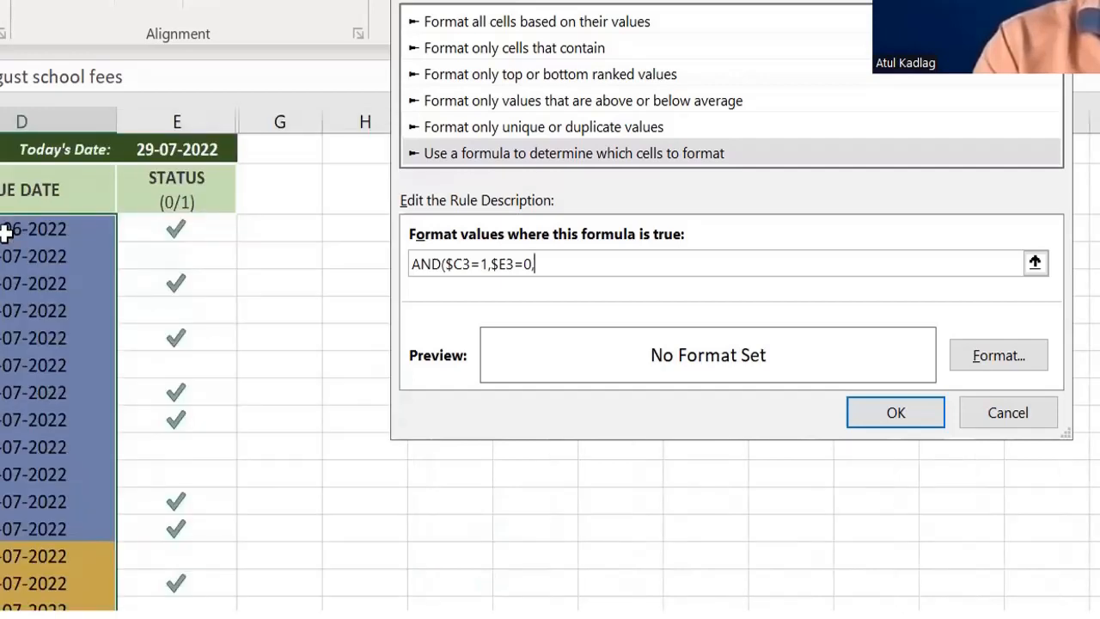
left_click(50, 238)
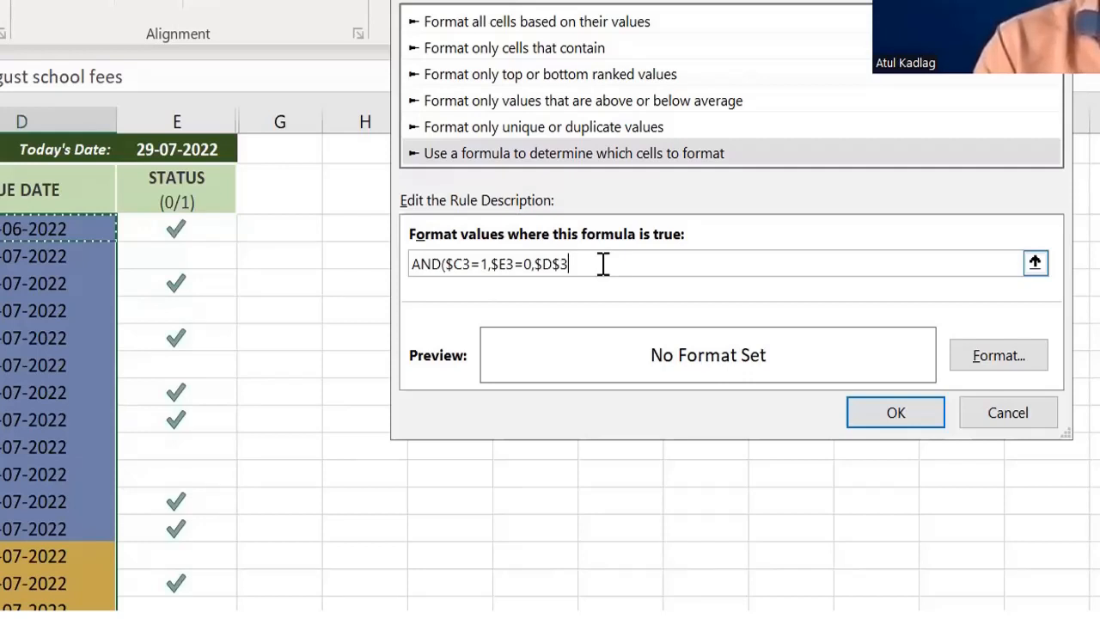
key("F4")
key("F4")
key("F4")
type("<")
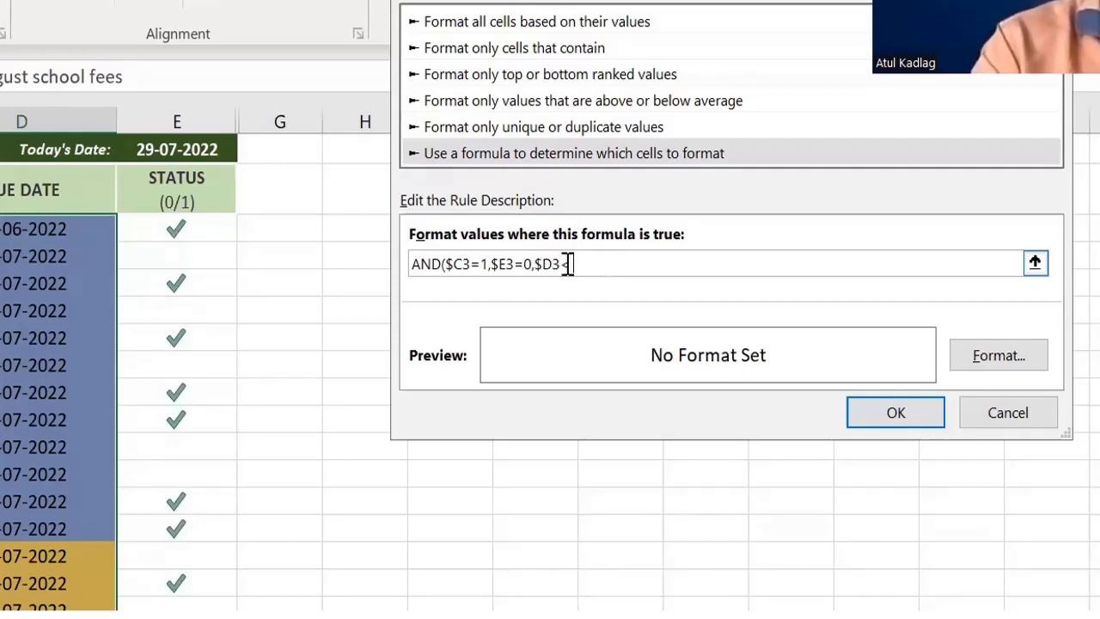
type("Today(")
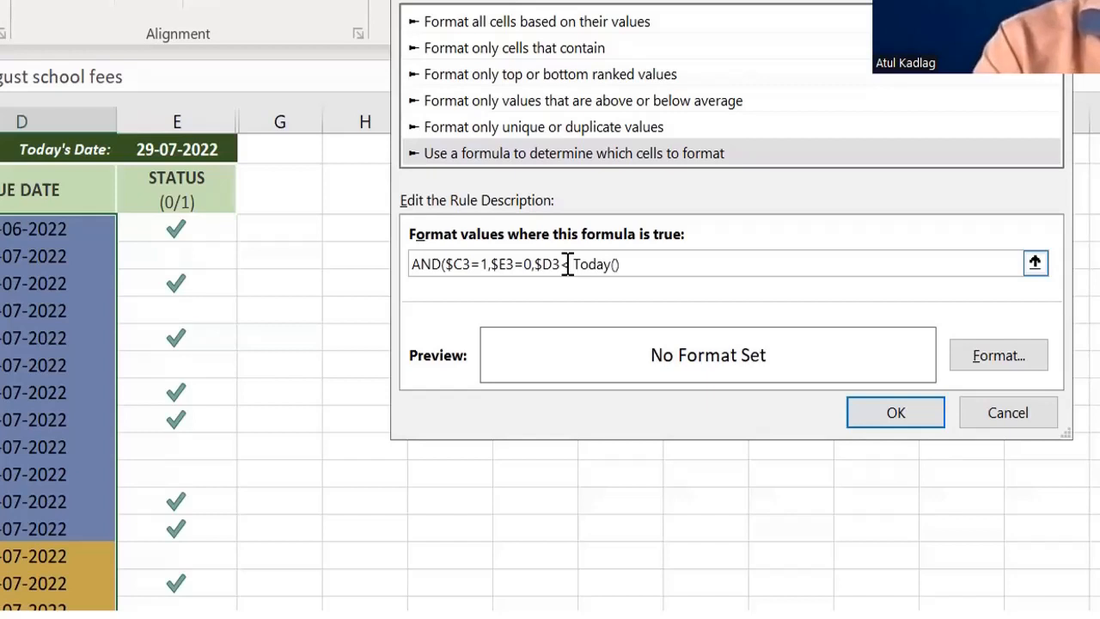
type(")")
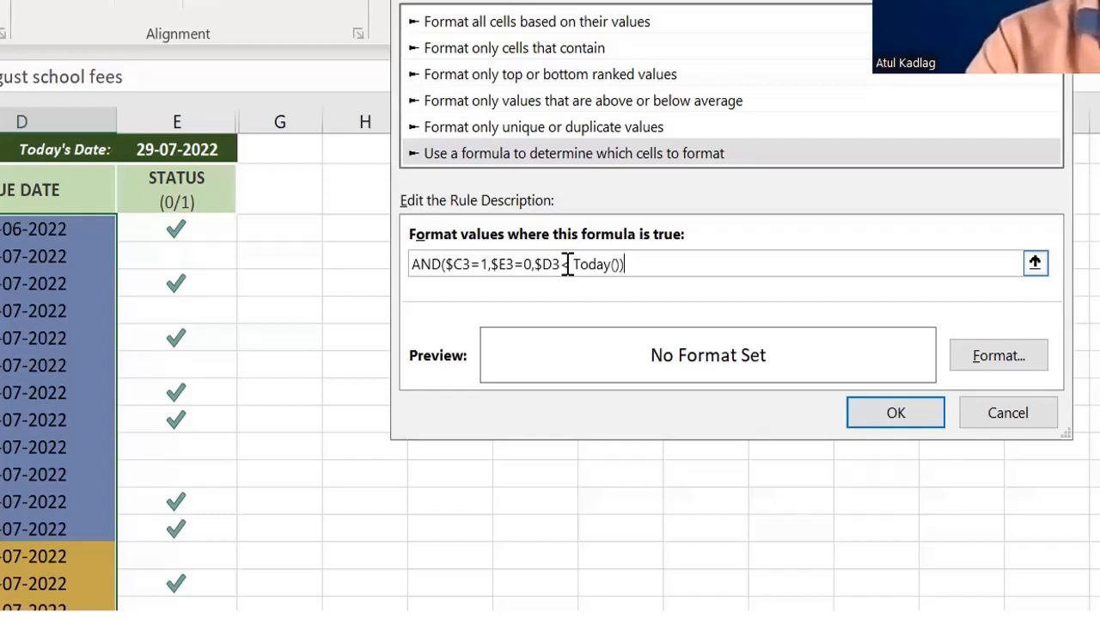
Give the new rule a bold red font and apply it to A3:D24.
left_click(986, 356)
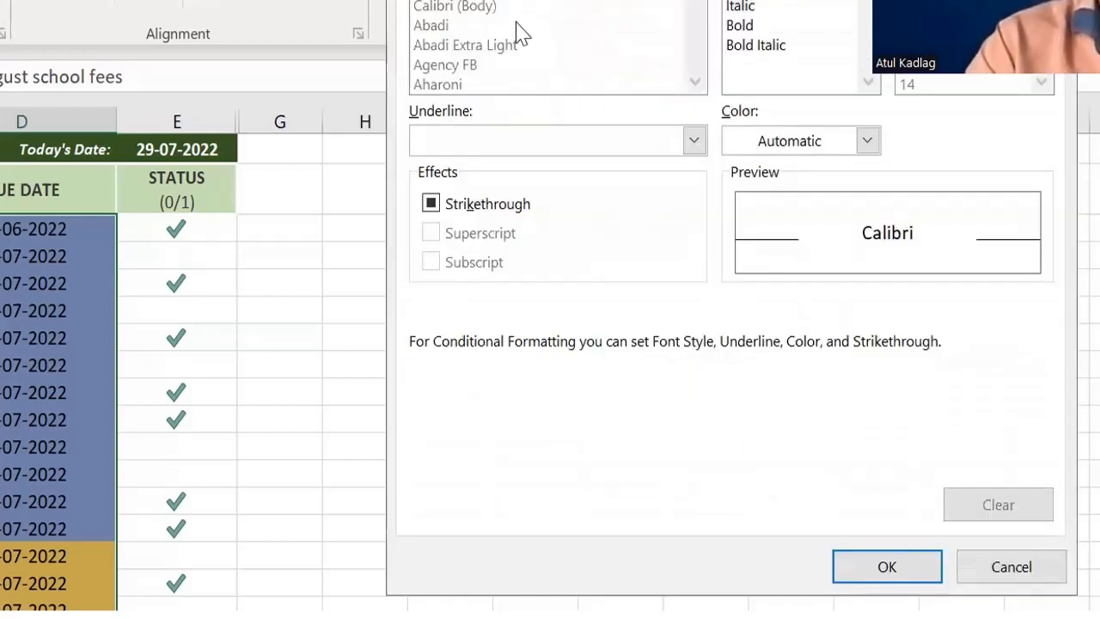
left_click(761, 7)
left_click(756, 25)
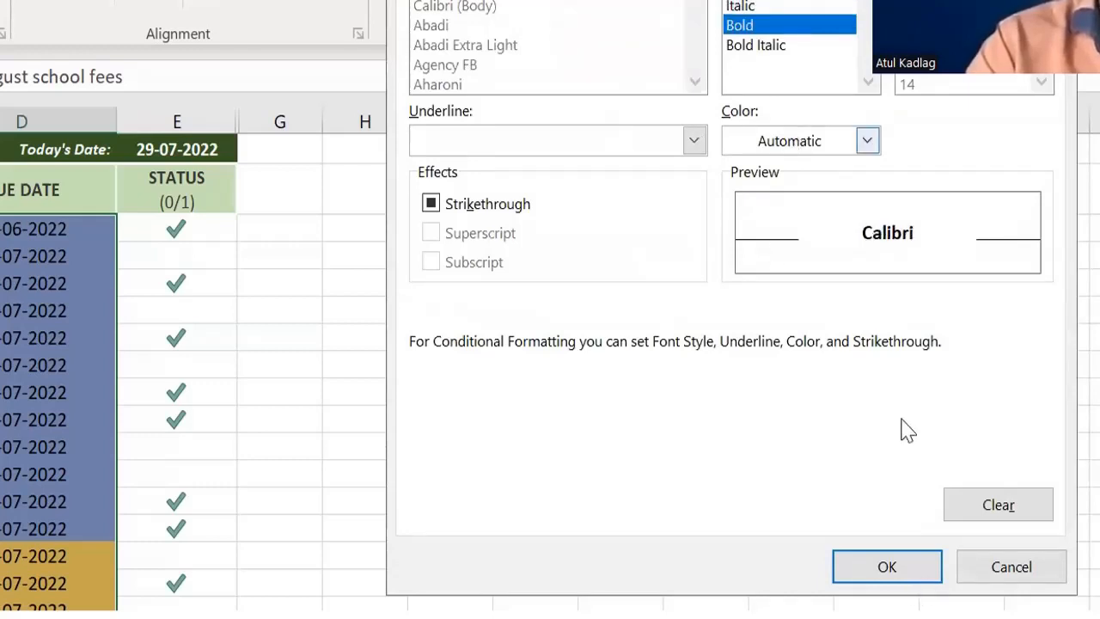
key("Return")
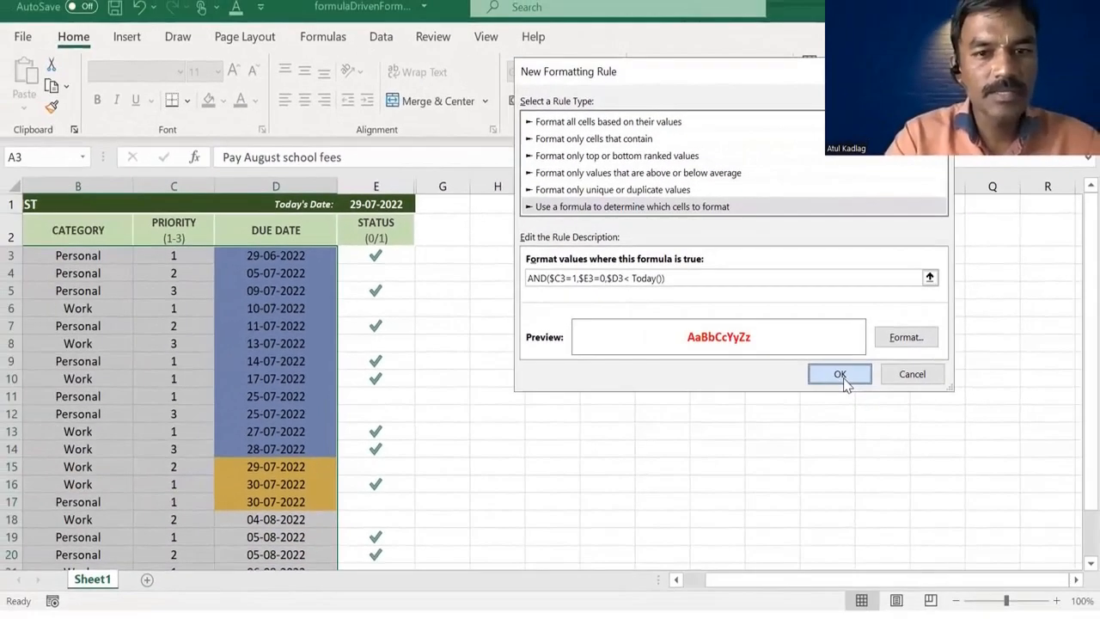
left_click(898, 416)
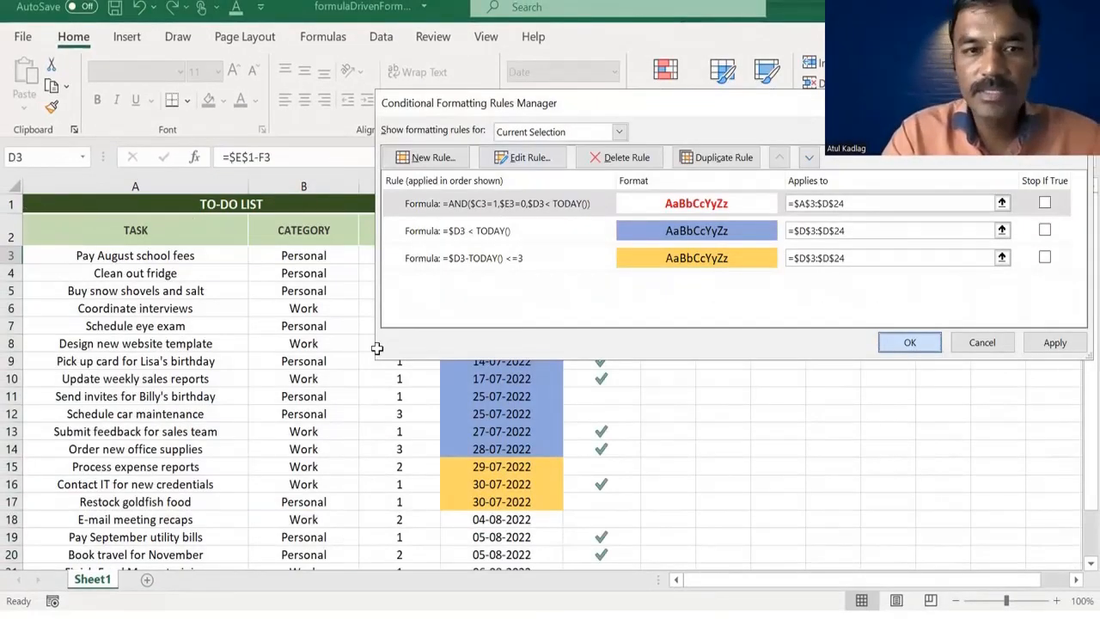
key("Return")
Check the task rows 6 and 11 across columns A to D and their status cells against the rule's conditions.
left_click(124, 308)
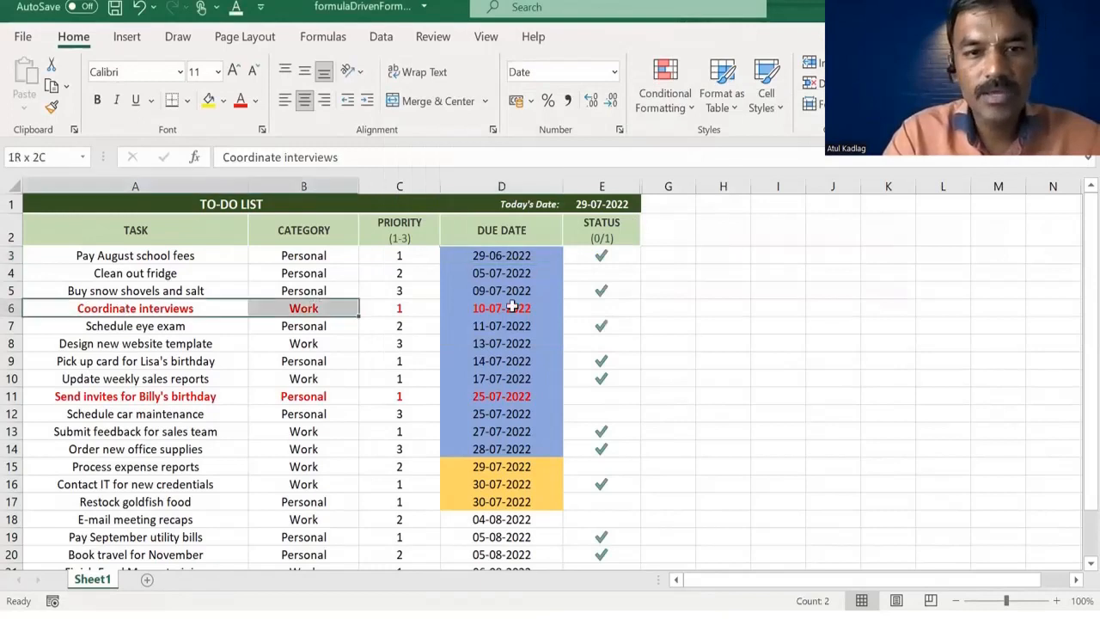
left_click(515, 307, "shift")
left_click_drag(92, 395, 472, 393)
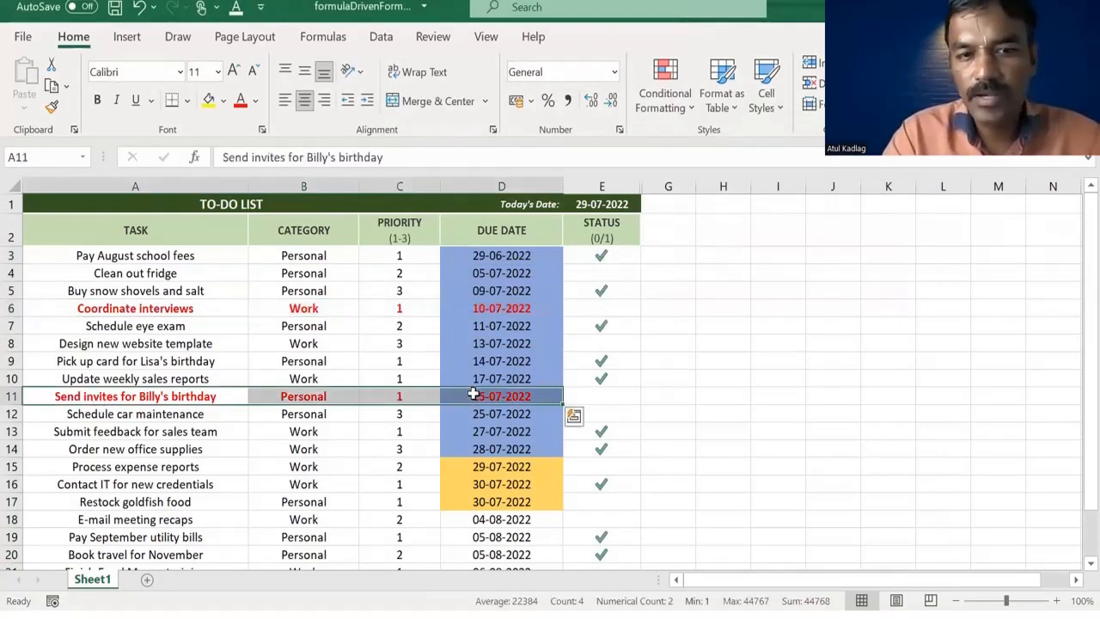
left_click(600, 310)
left_click(595, 401)
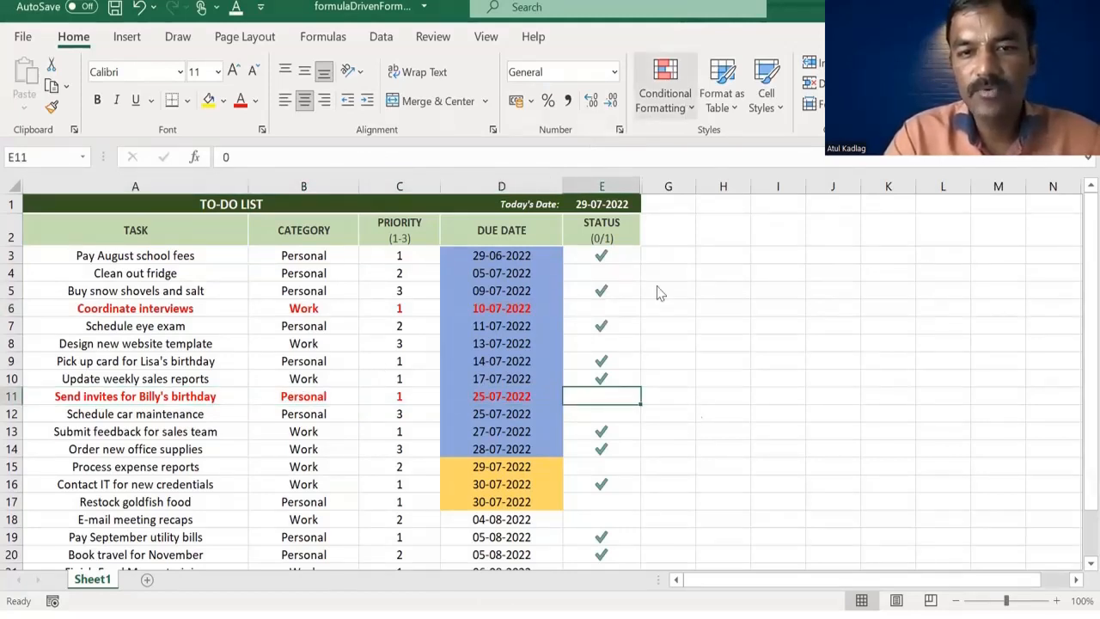
Review the formula of the bold red AND rule in the conditional formatting rules and close it without edits.
key("alt+h")
key("l")
key("r")
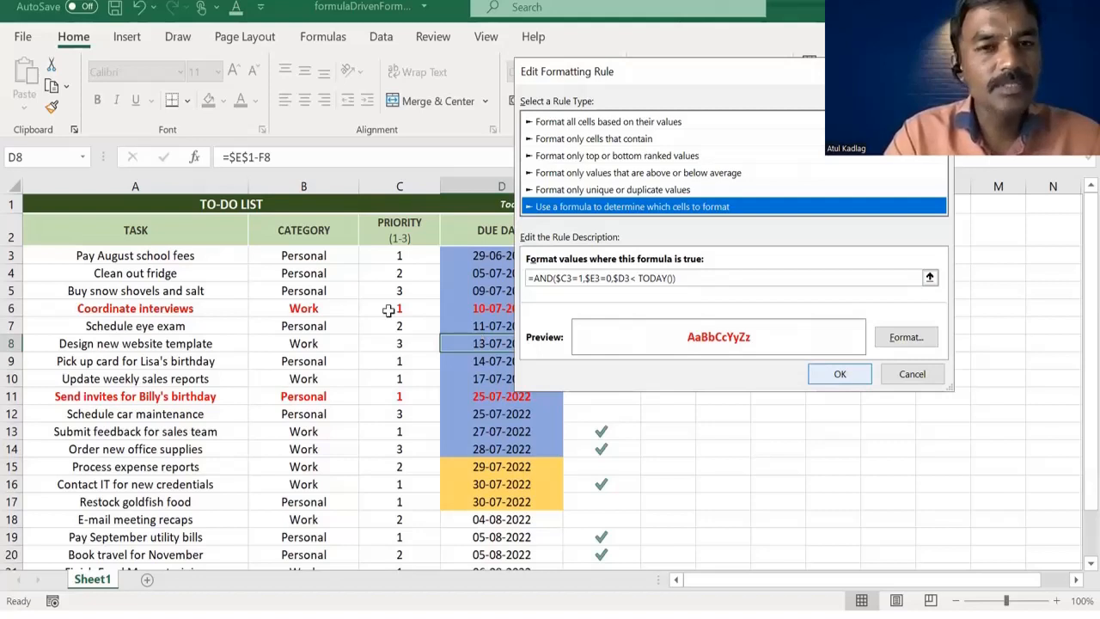
key("Return")
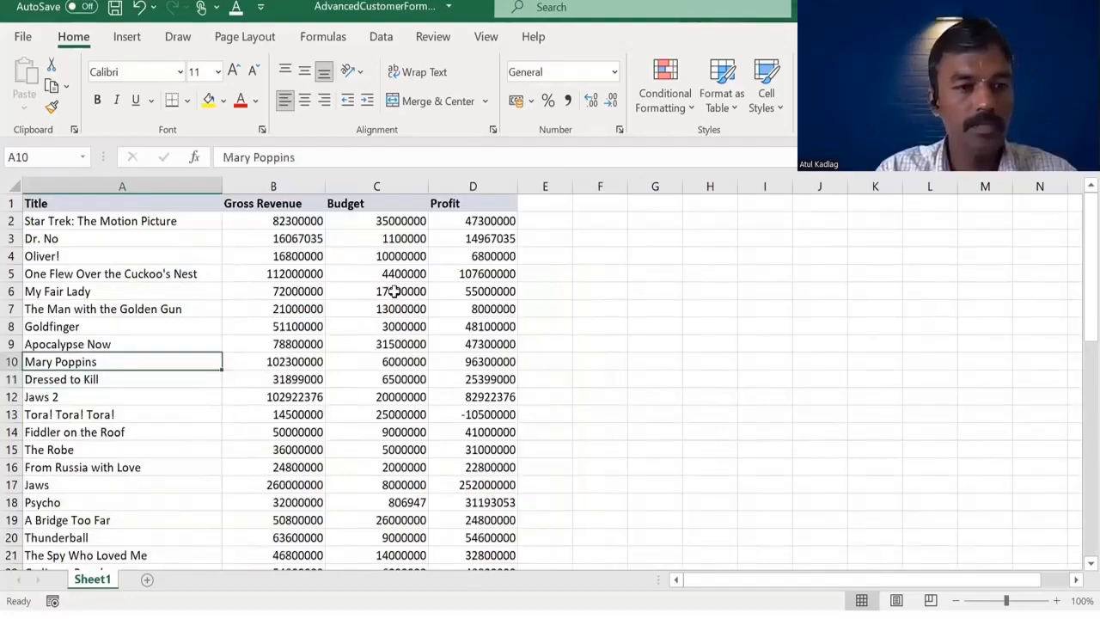
key("Up")
key("Up")
key("Up")
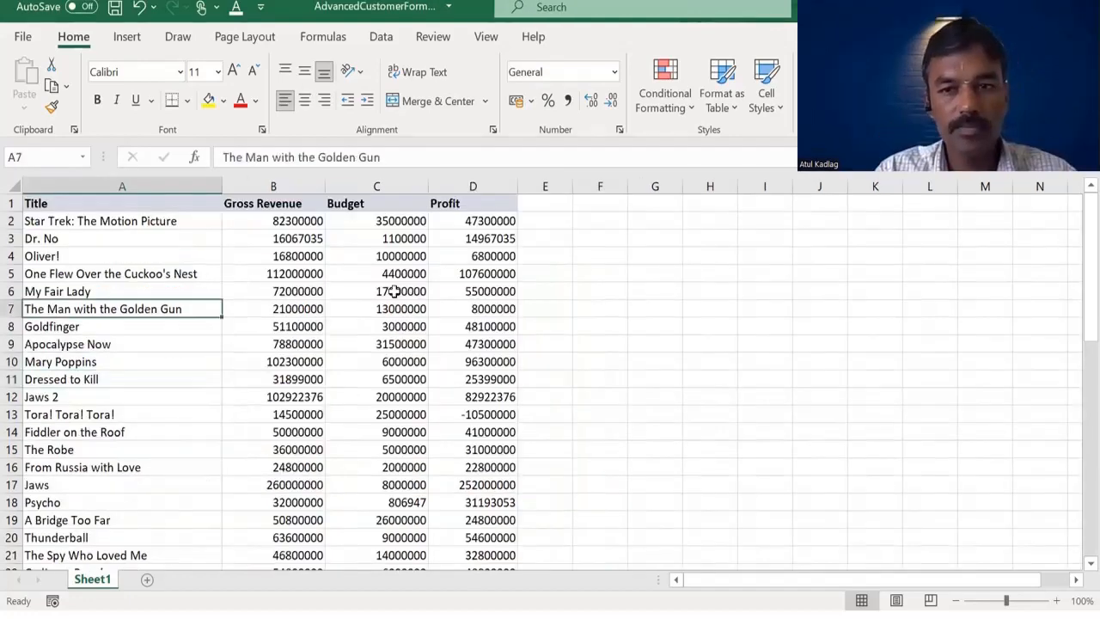
Examine the unformatted figures in the Gross Revenue and Budget columns, starting from row 2.
key("ctrl+Home")
key("Down")
key("Right")
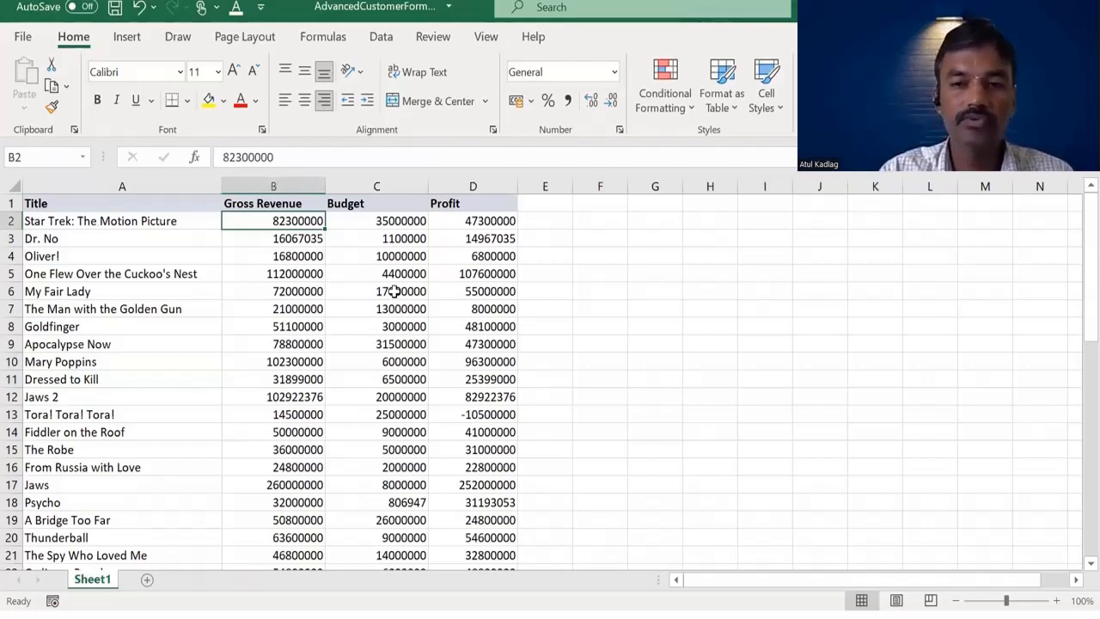
key("Right")
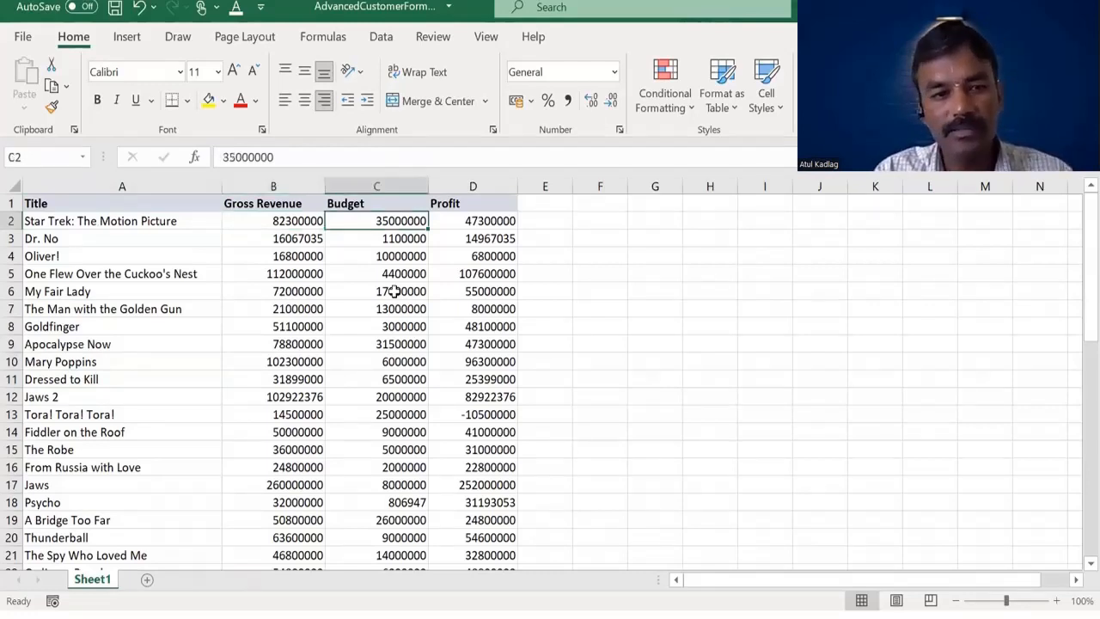
key("Left")
key("shift+Down")
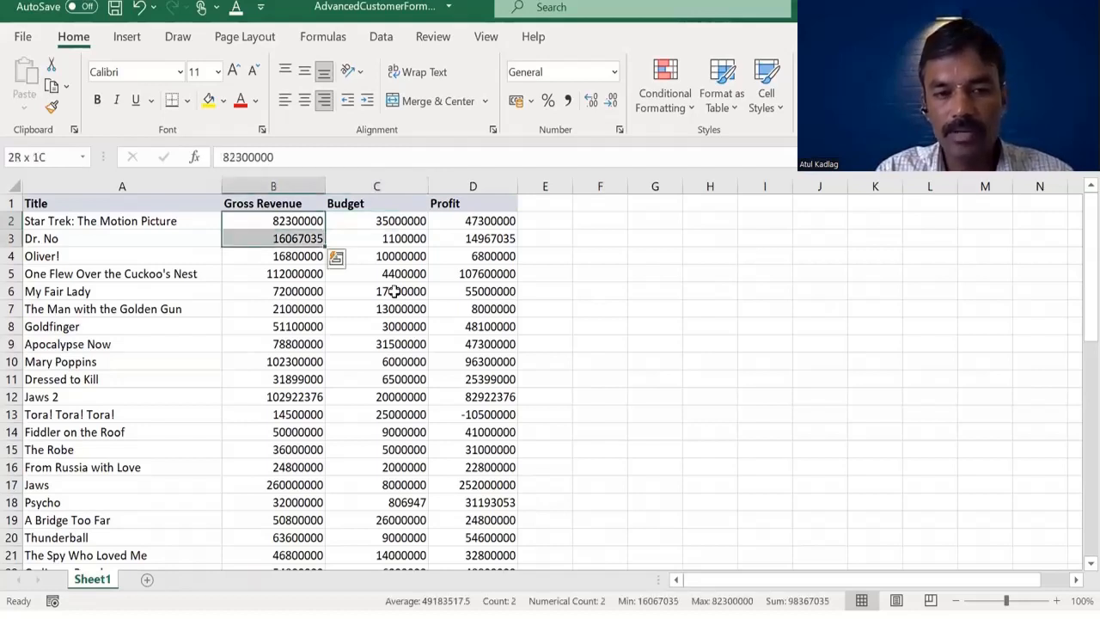
key("shift+Down")
key("shift+Down")
key("shift+Down")
key("shift+Down")
key("shift+Down")
key("shift+Down")
key("shift+Down")
key("shift+Down")
key("shift+Down")
key("shift+Down")
key("shift+Down")
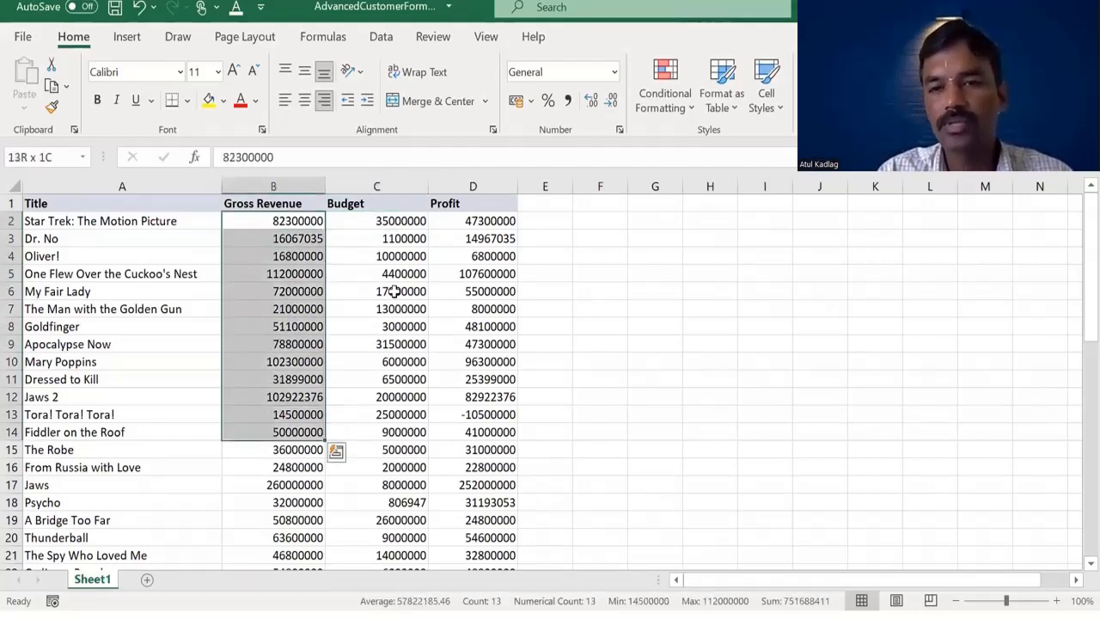
key("Down")
key("Up")
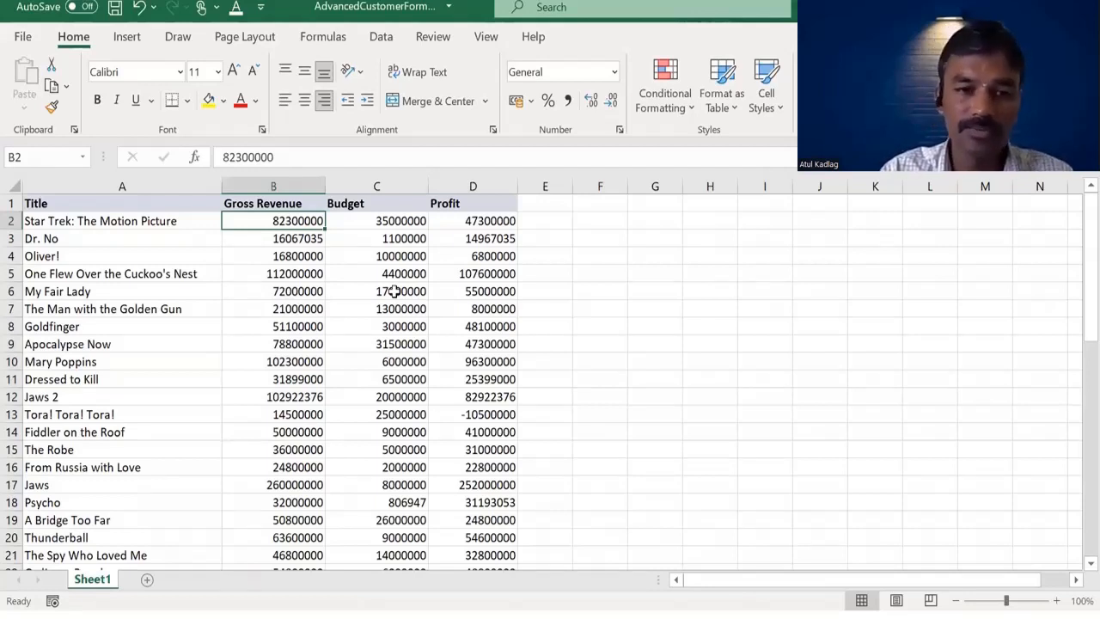
key("Down")
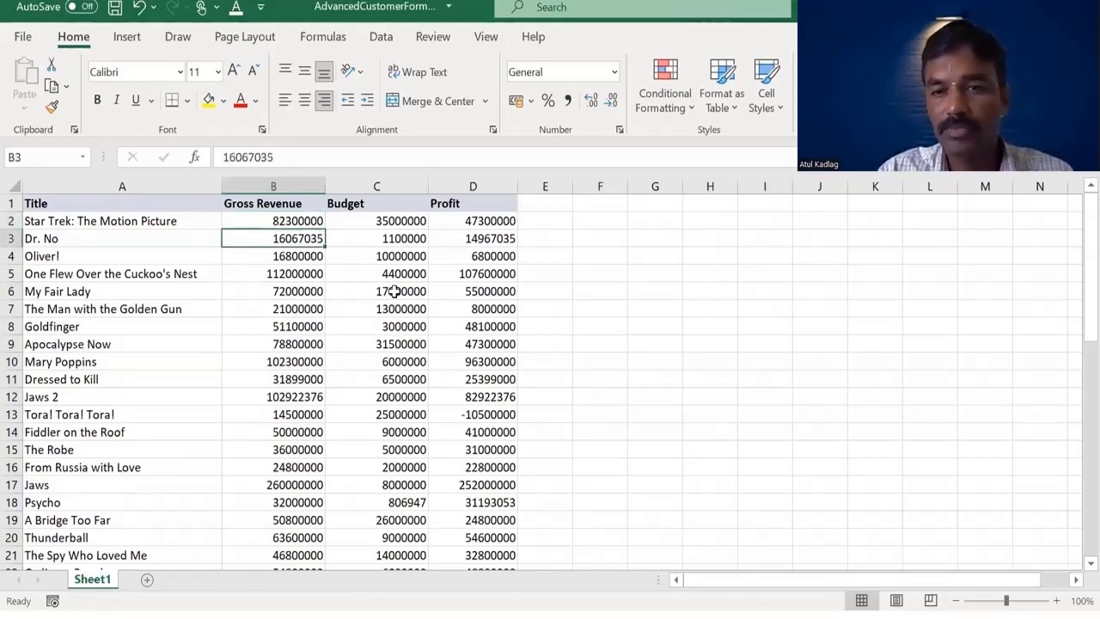
key("Up")
key("Right")
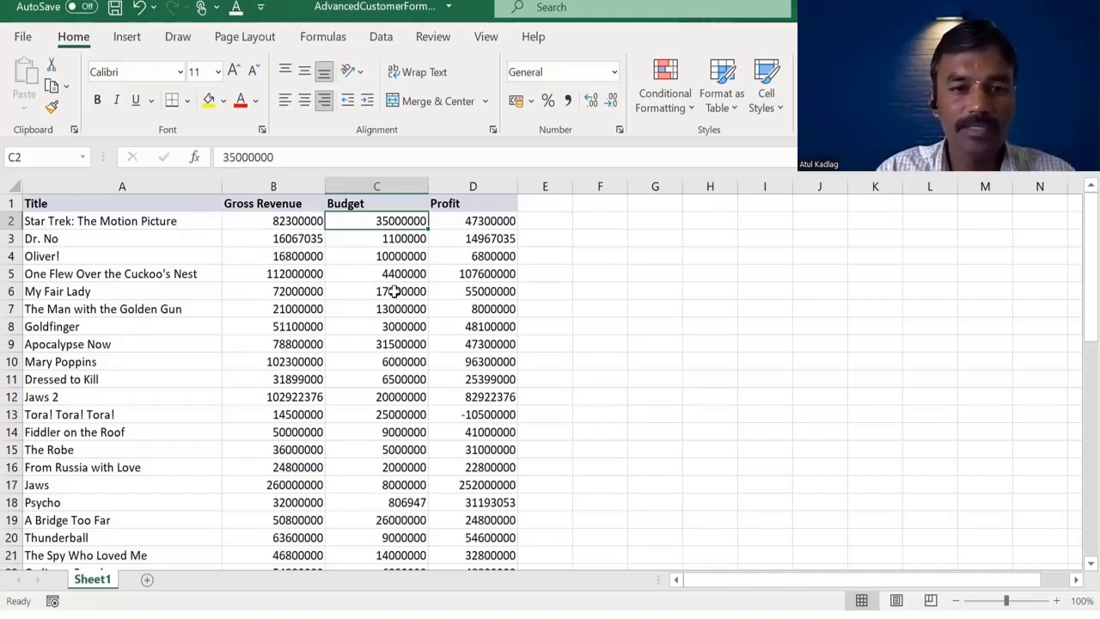
Apply the custom number format #,##0 to the whole Gross Revenue column.
left_click(287, 179)
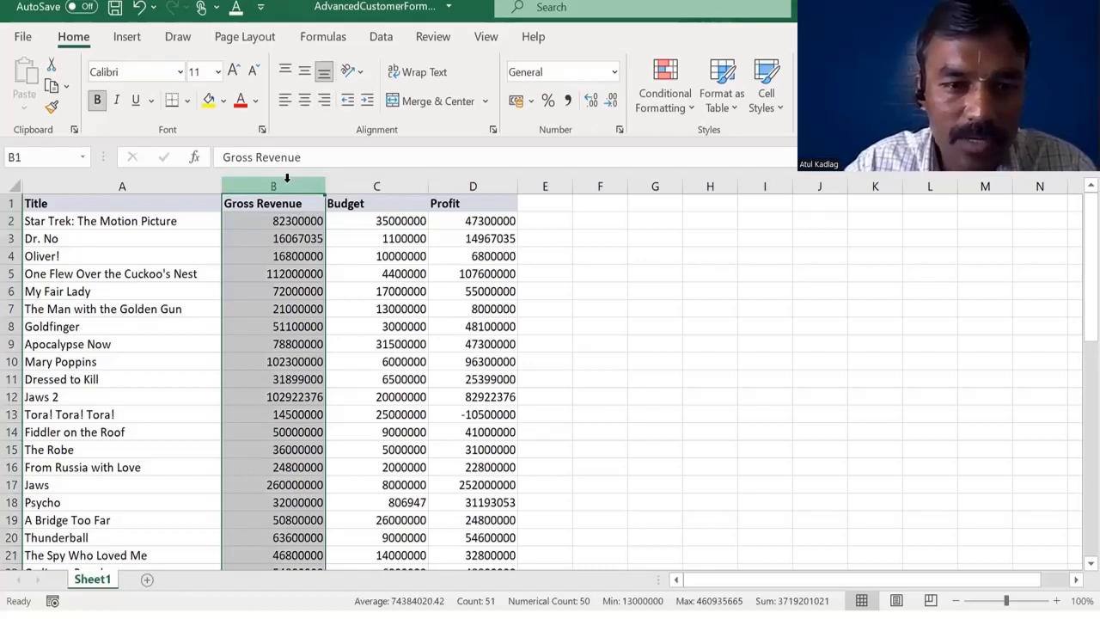
right_click(307, 177)
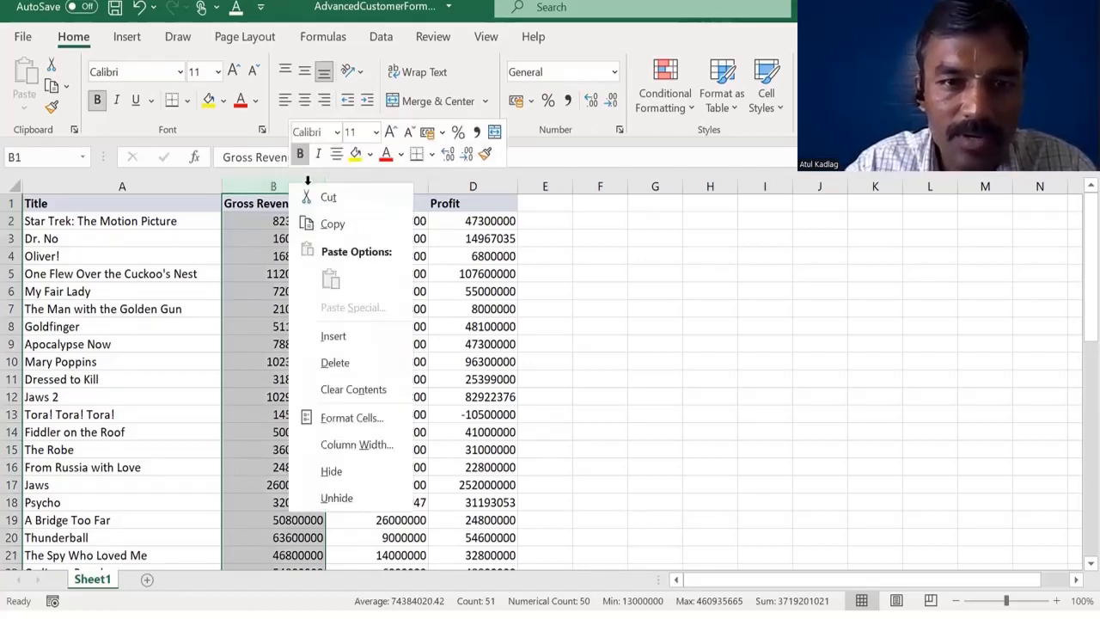
left_click(298, 184)
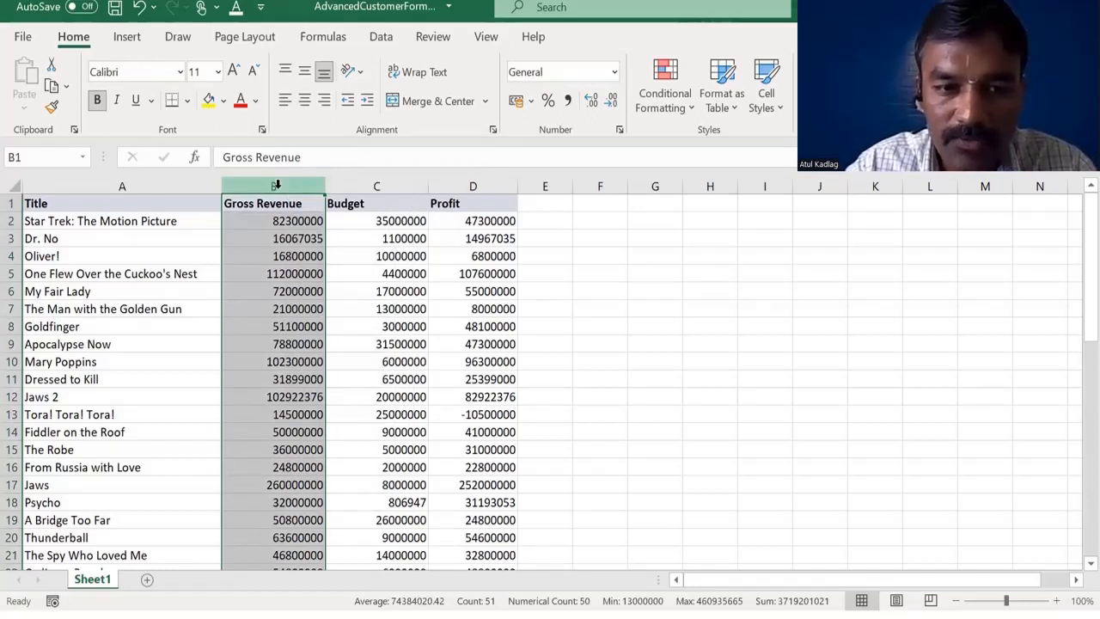
right_click(332, 443)
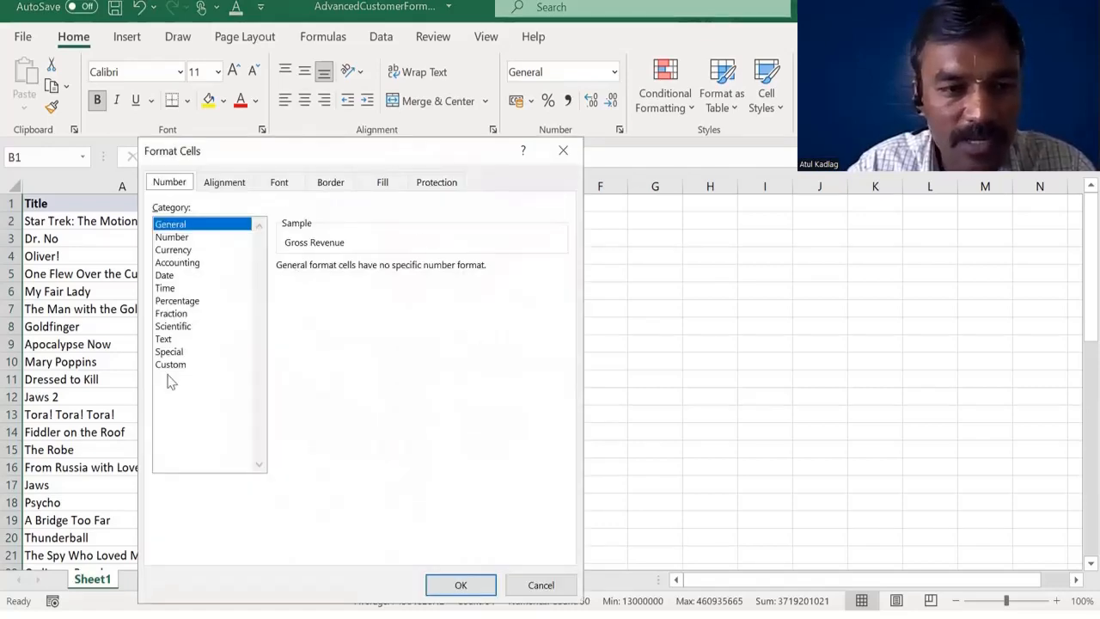
left_click(193, 364)
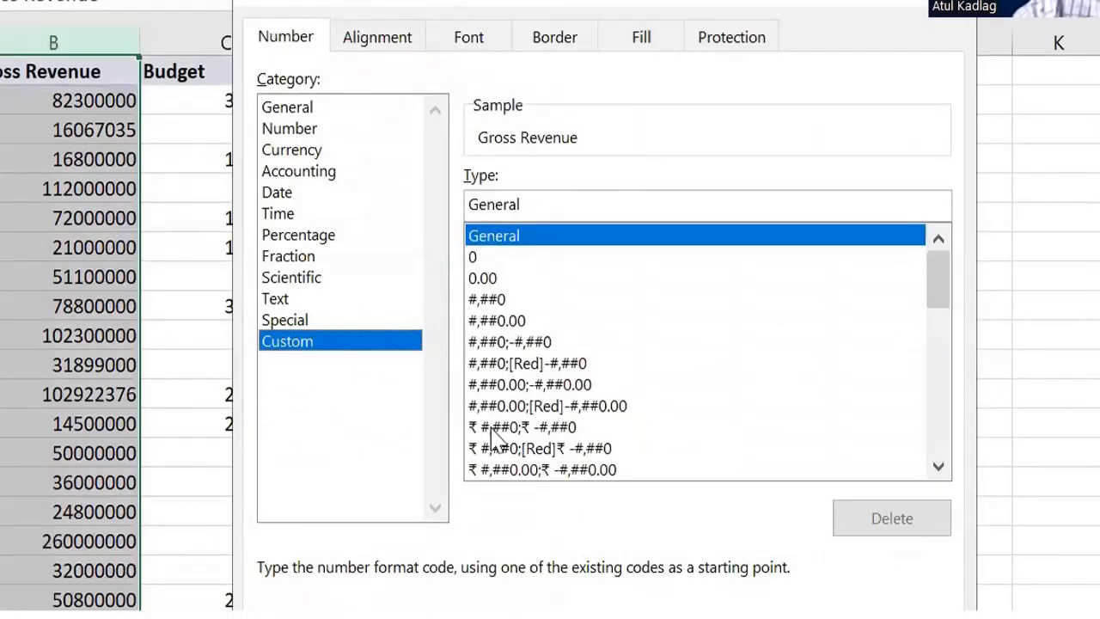
left_click(492, 428)
left_click(505, 320)
key("Up")
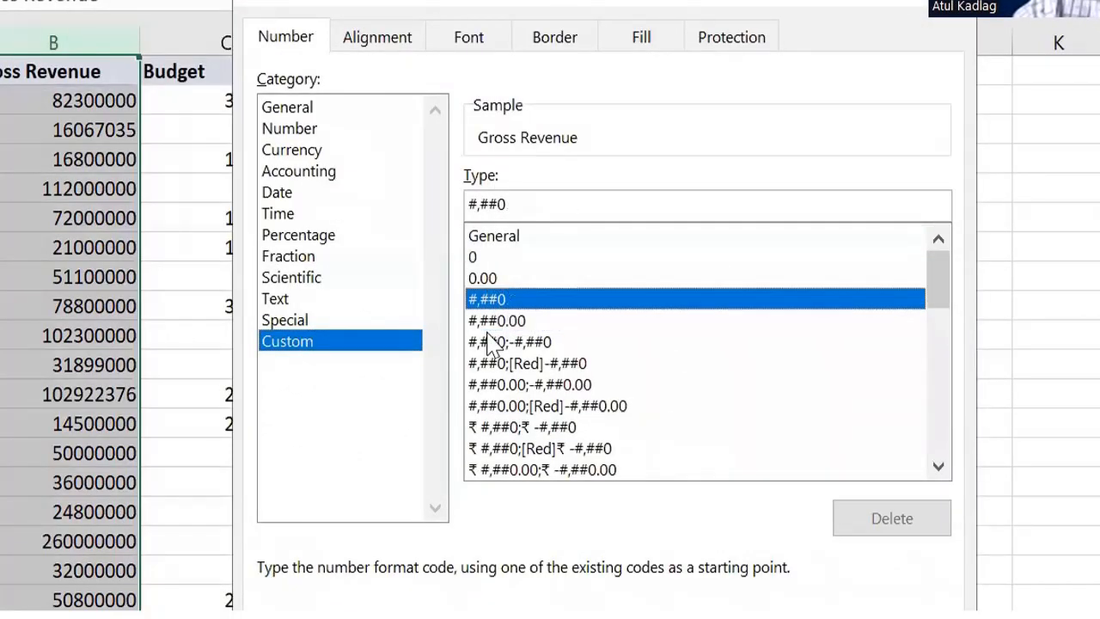
left_click(490, 342)
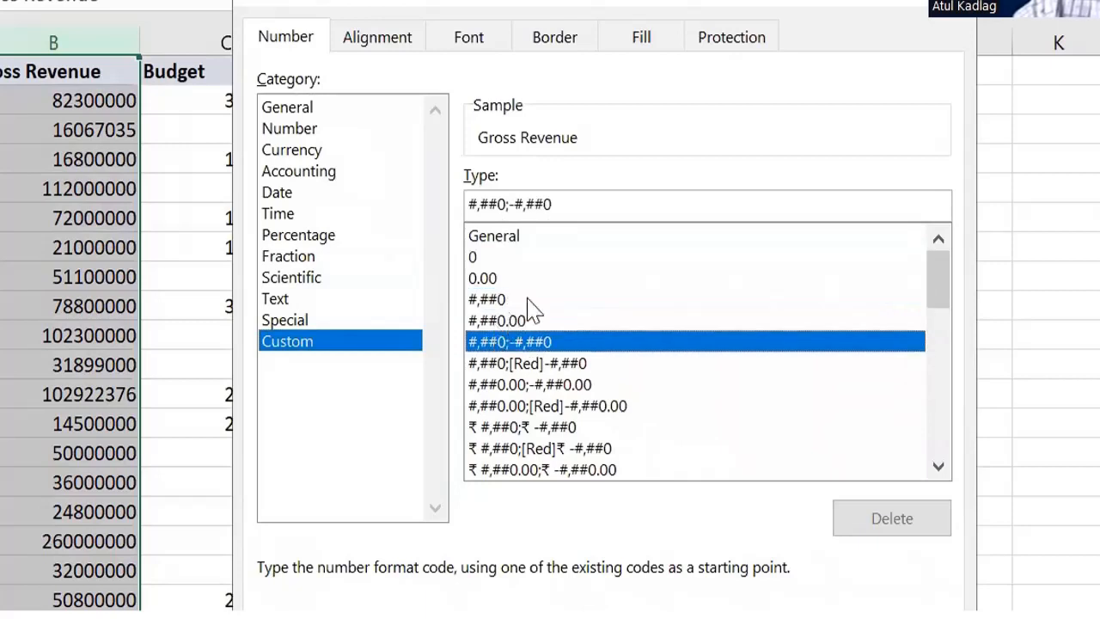
left_click(530, 301)
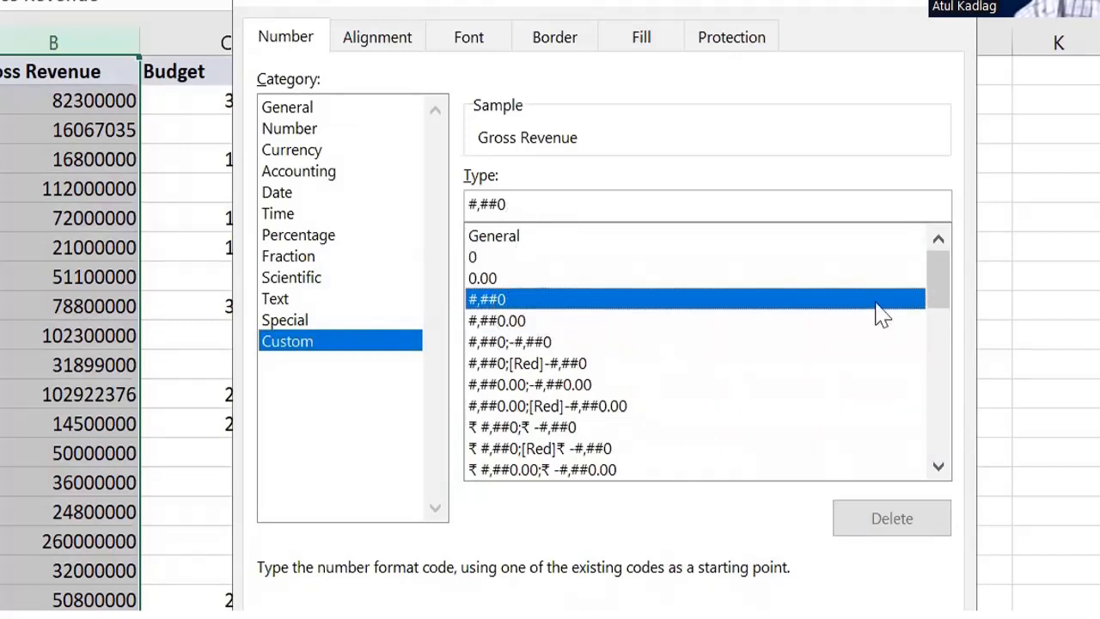
left_click_drag(946, 304, 505, 331)
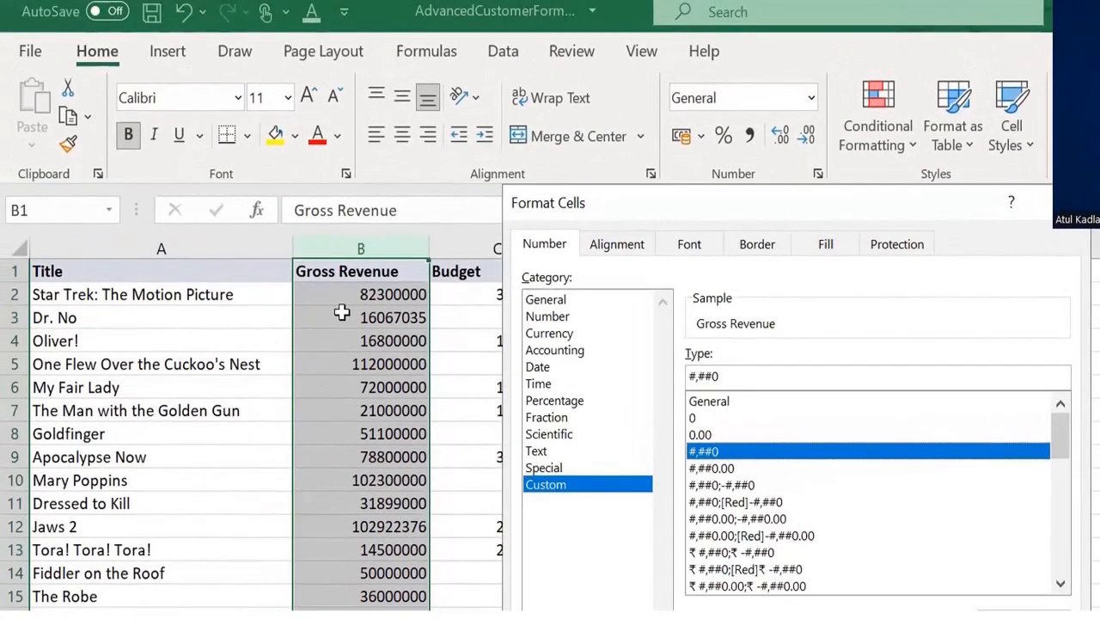
key("Return")
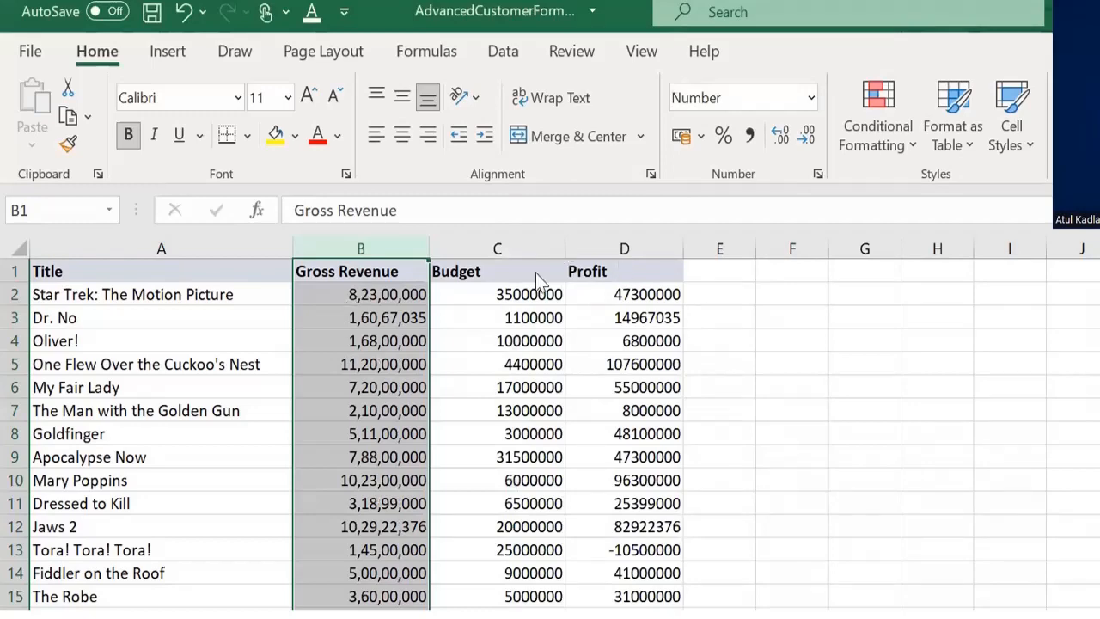
Add a dollar sign and a space before the Gross Revenue column's custom format, making it $ #,##0.
key("ctrl+1")
left_click(526, 372)
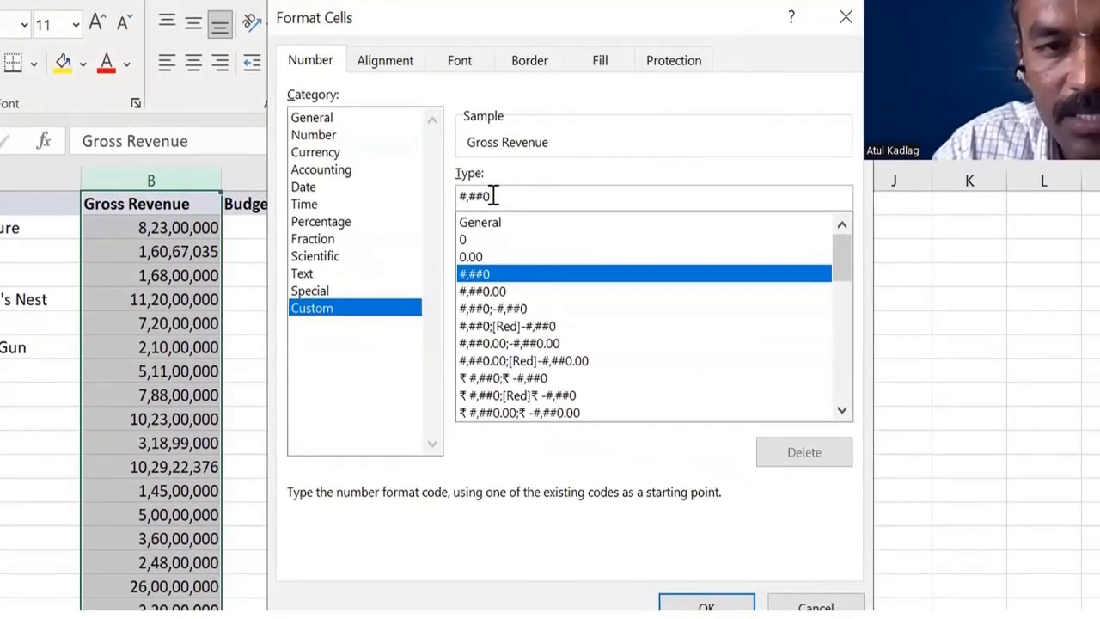
left_click(495, 196)
key("Home")
type("$")
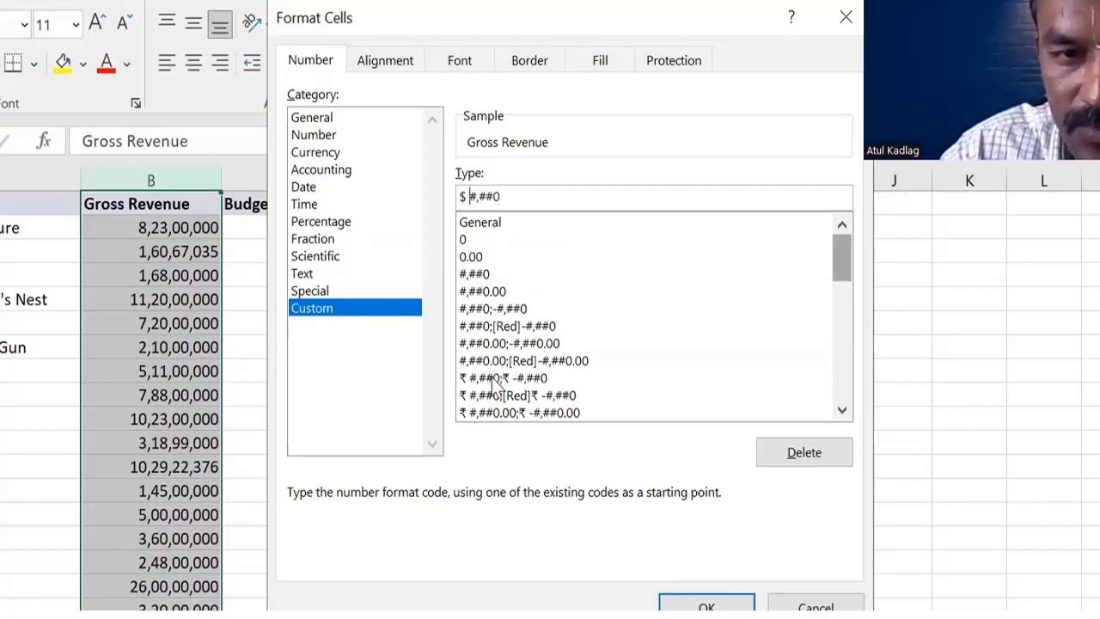
left_click(690, 607)
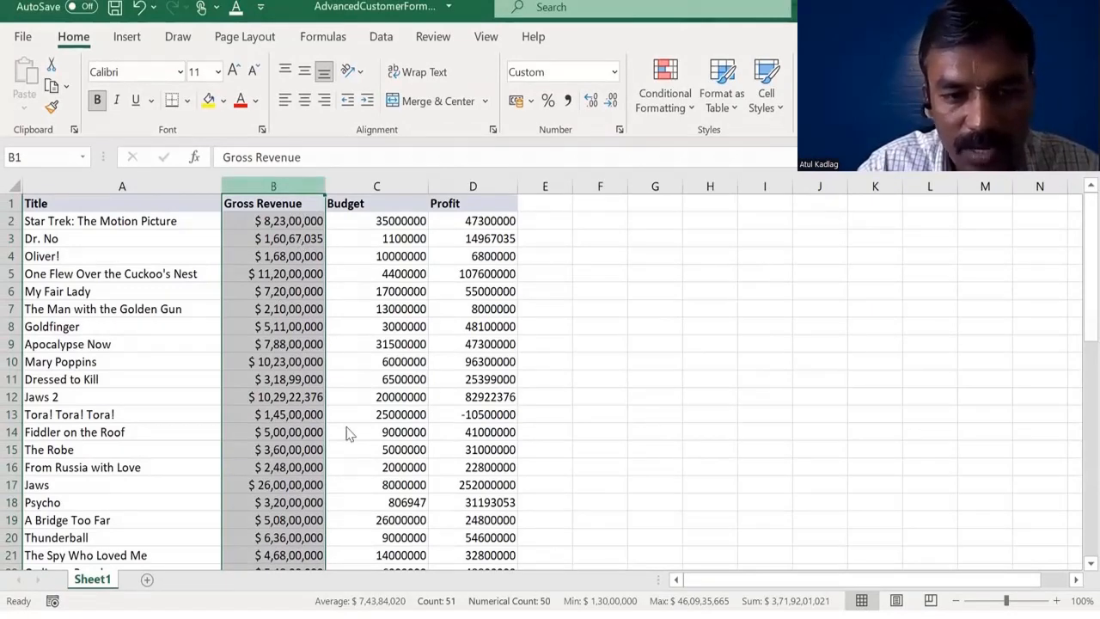
Extend the Gross Revenue column's custom format with two decimal places, as $ #,##0.00.
right_click(284, 185)
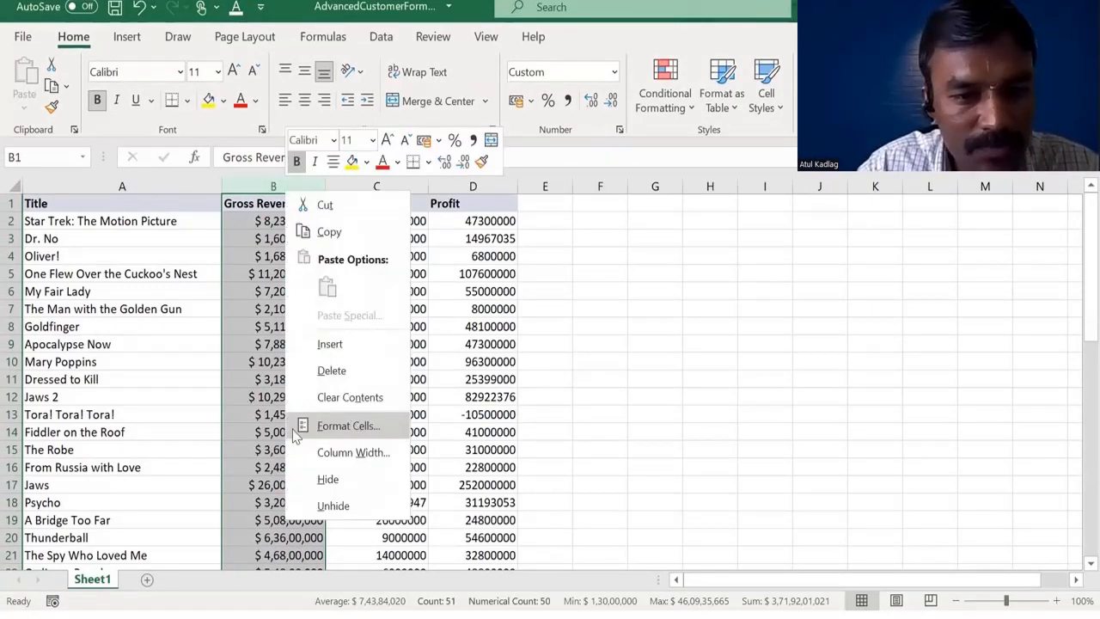
left_click(348, 425)
left_click(326, 283)
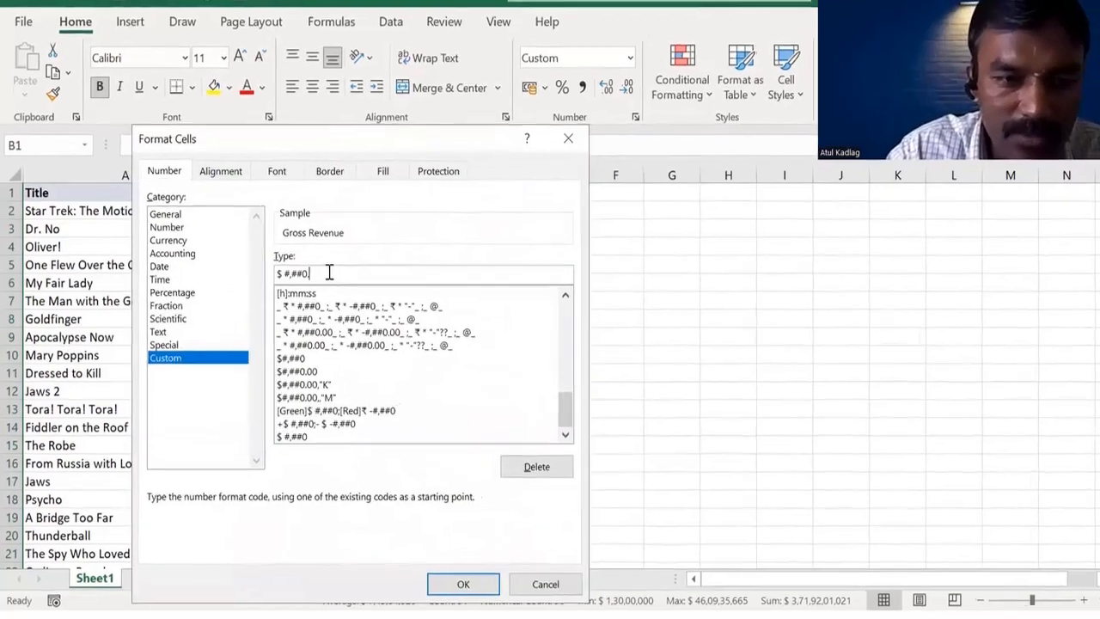
type(",##0.00")
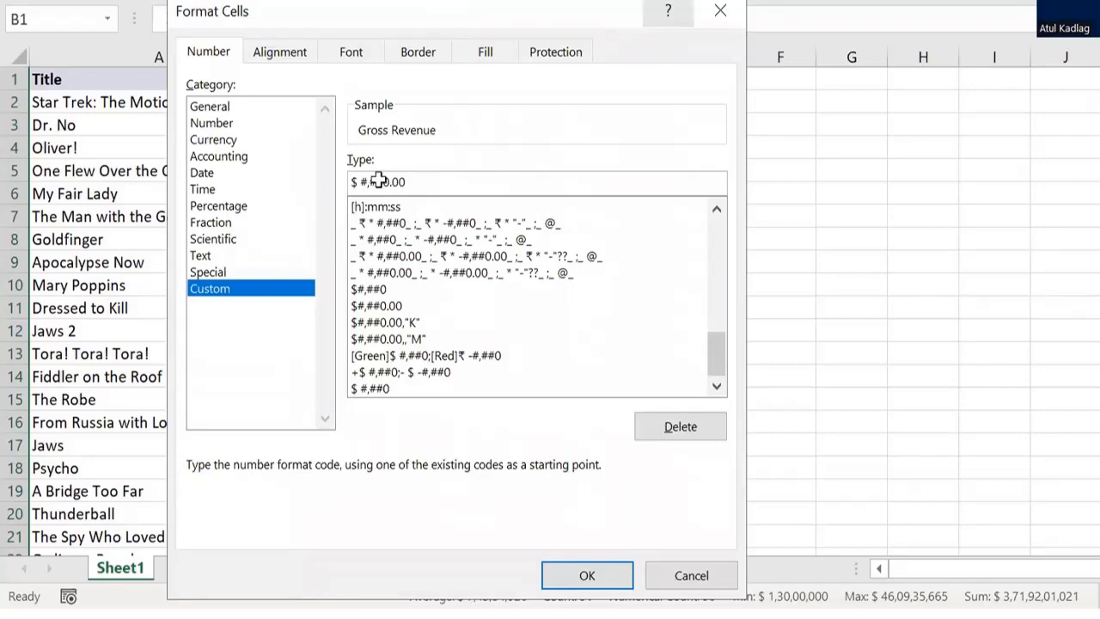
key("Return")
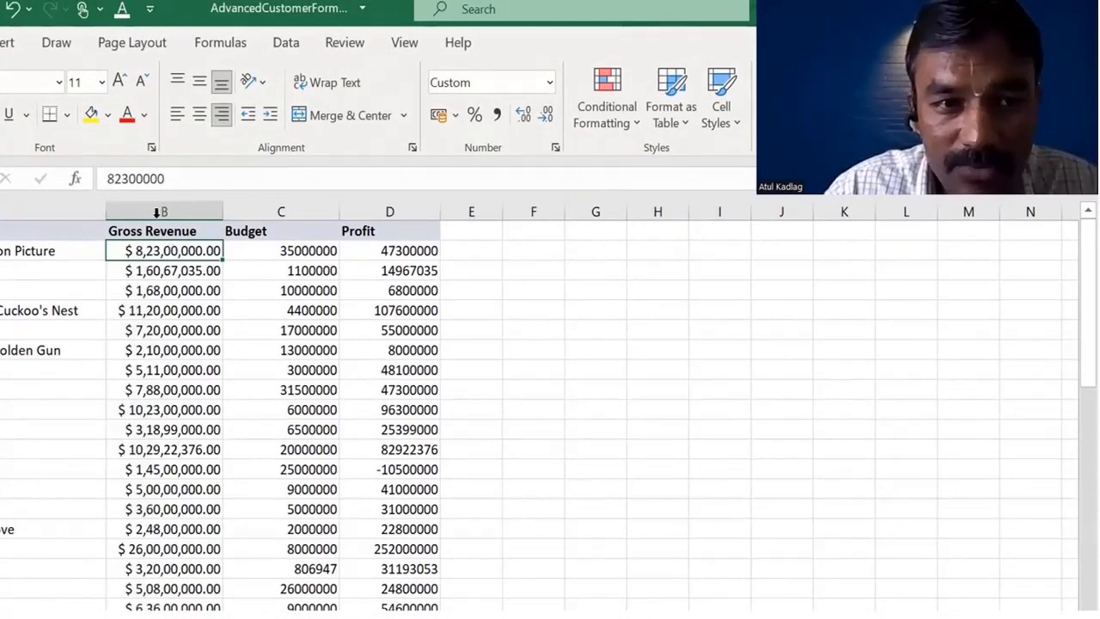
Format cell B2 in thousands with the custom code $#,##0.00, "K".
key("Down")
left_click(175, 251)
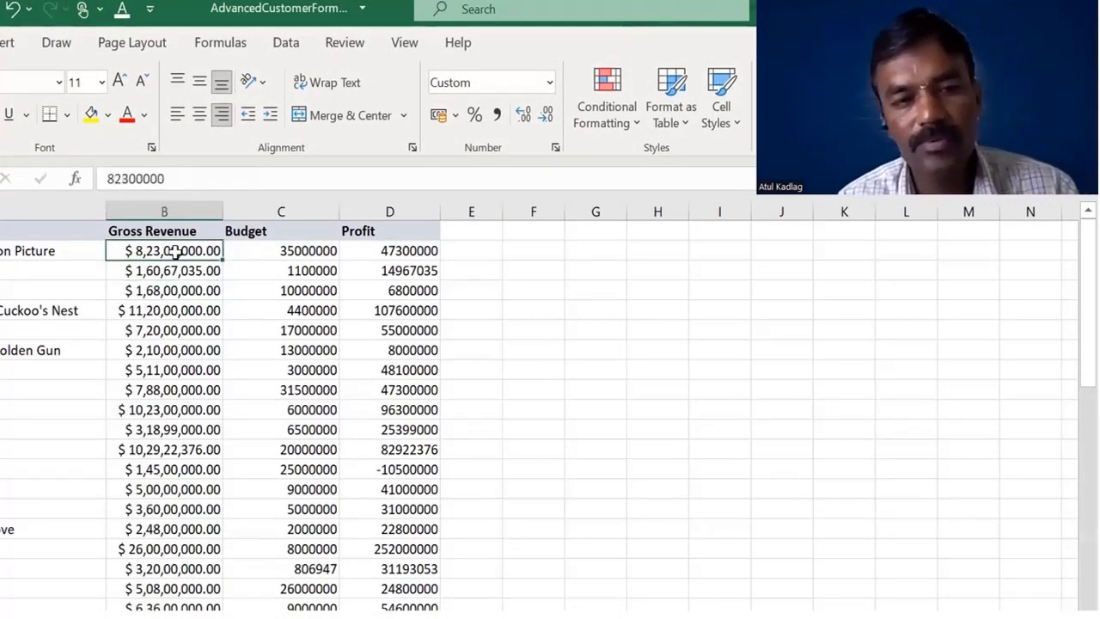
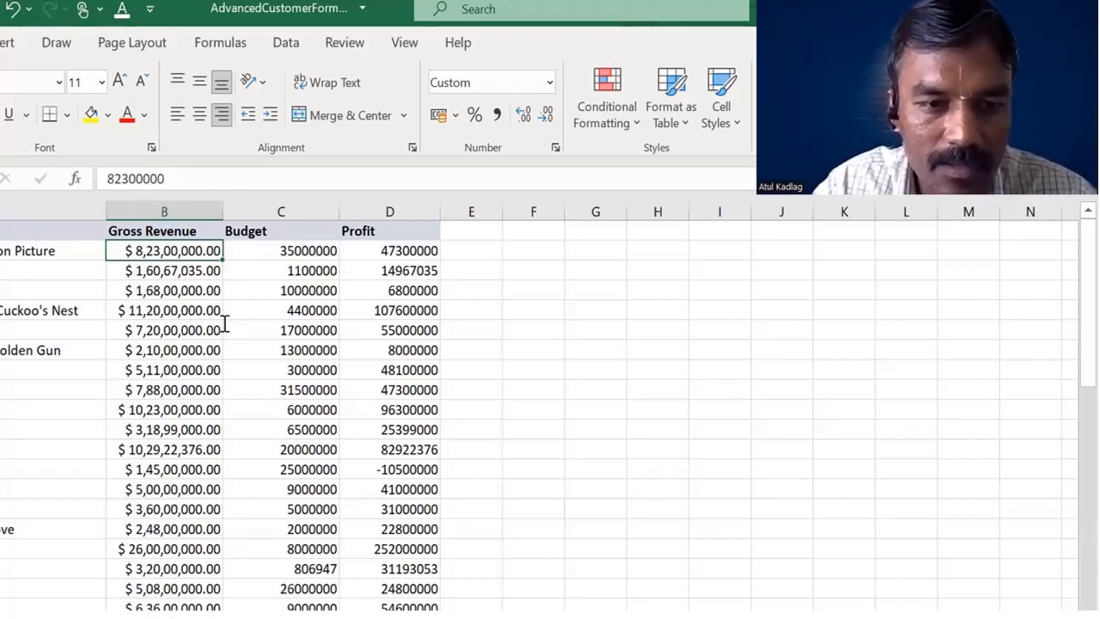
key("ctrl+1")
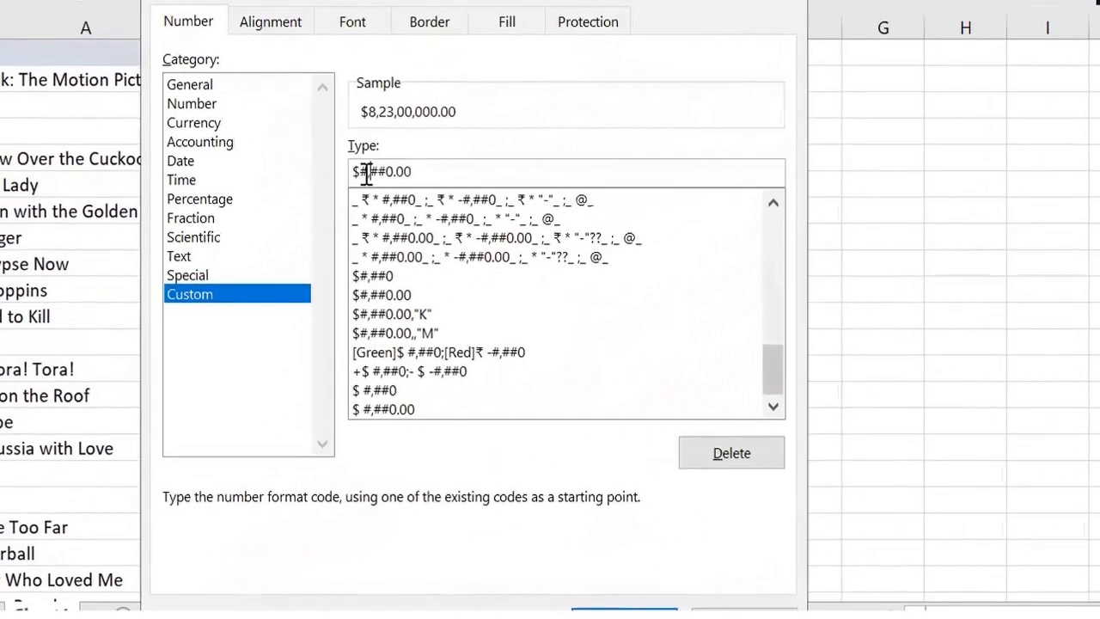
key("Right")
key("Right")
key("Right")
key("Right")
key("Right")
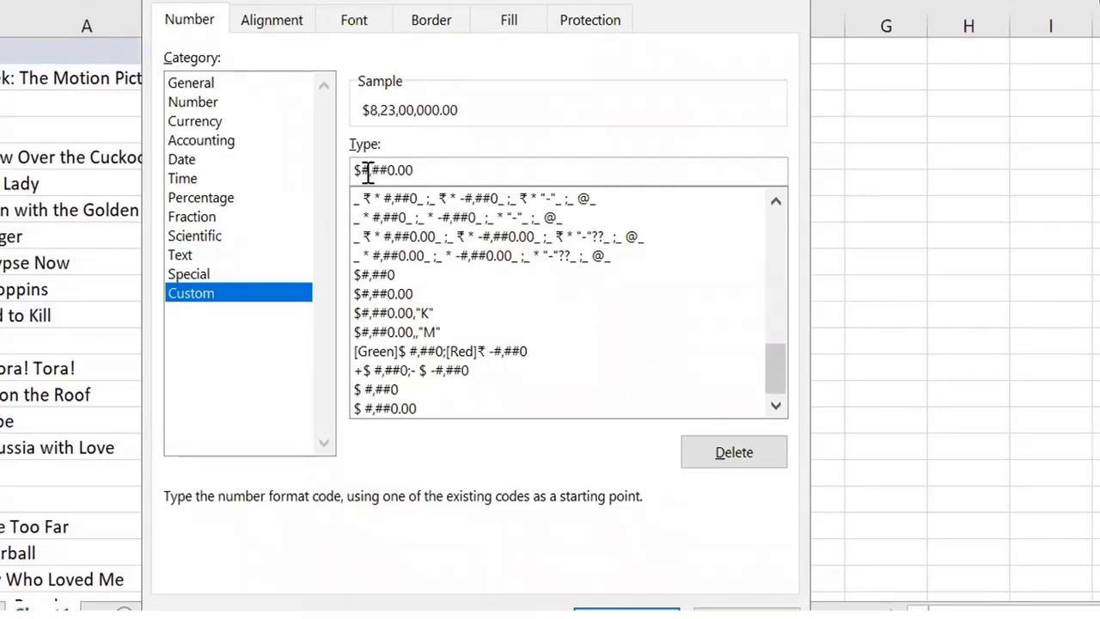
type(", \"")
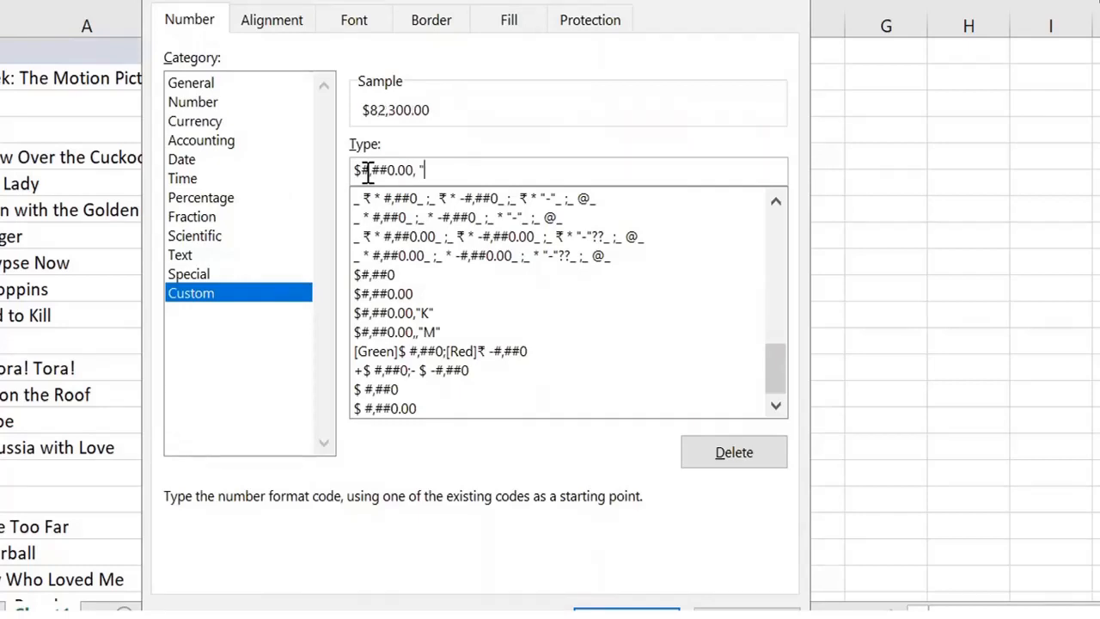
type("K\"")
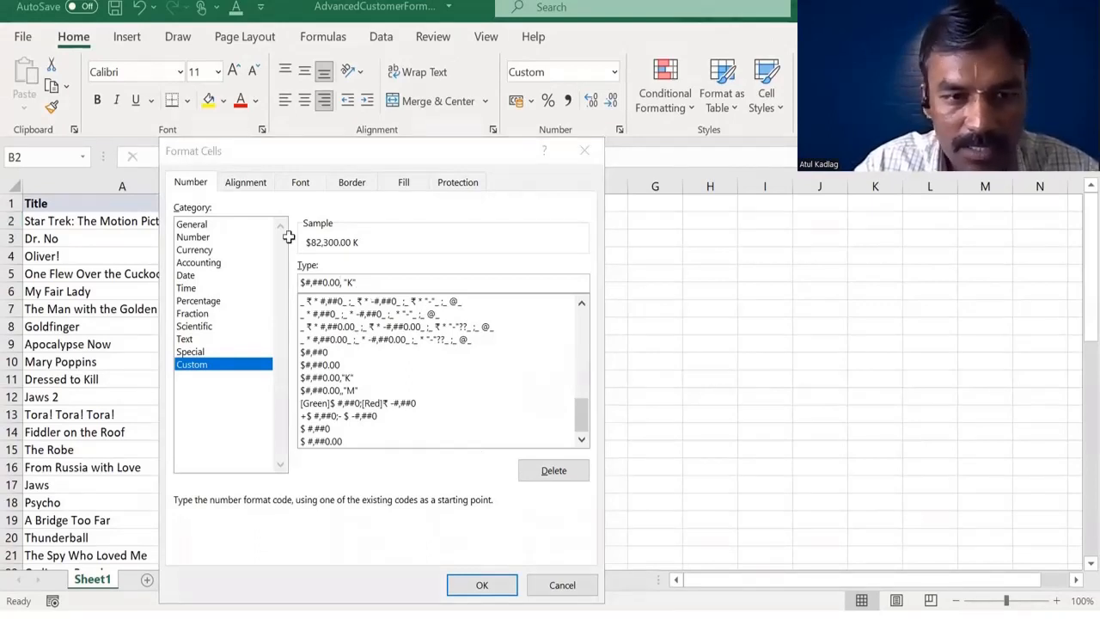
key("Return")
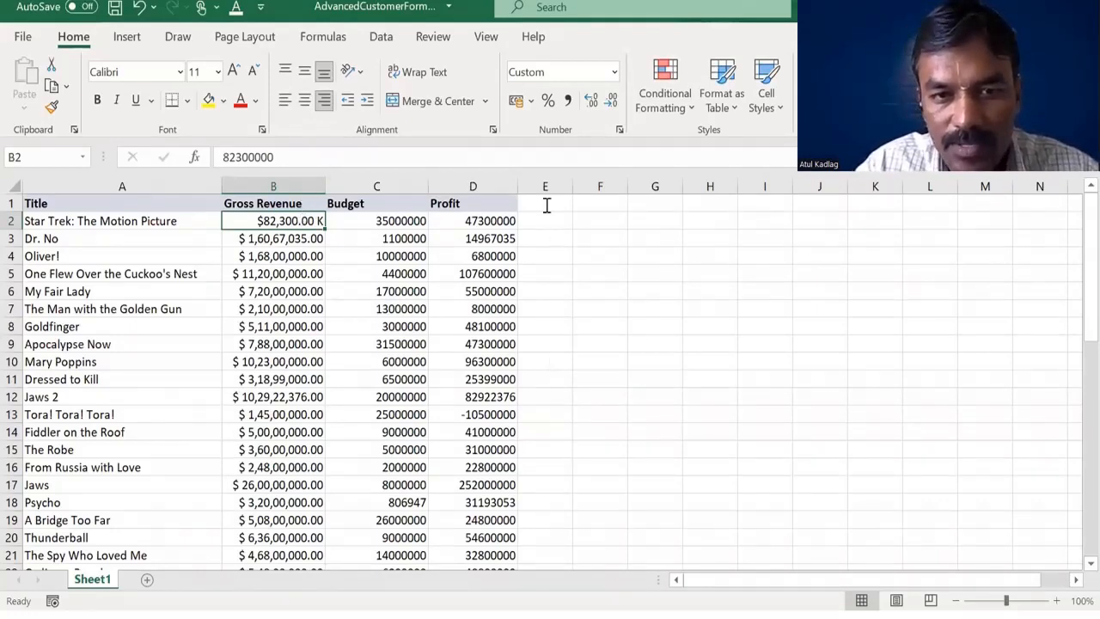
Change cell B2's custom format to millions with the code $#,##0.00,, "M".
key("ctrl+1")
key("Left")
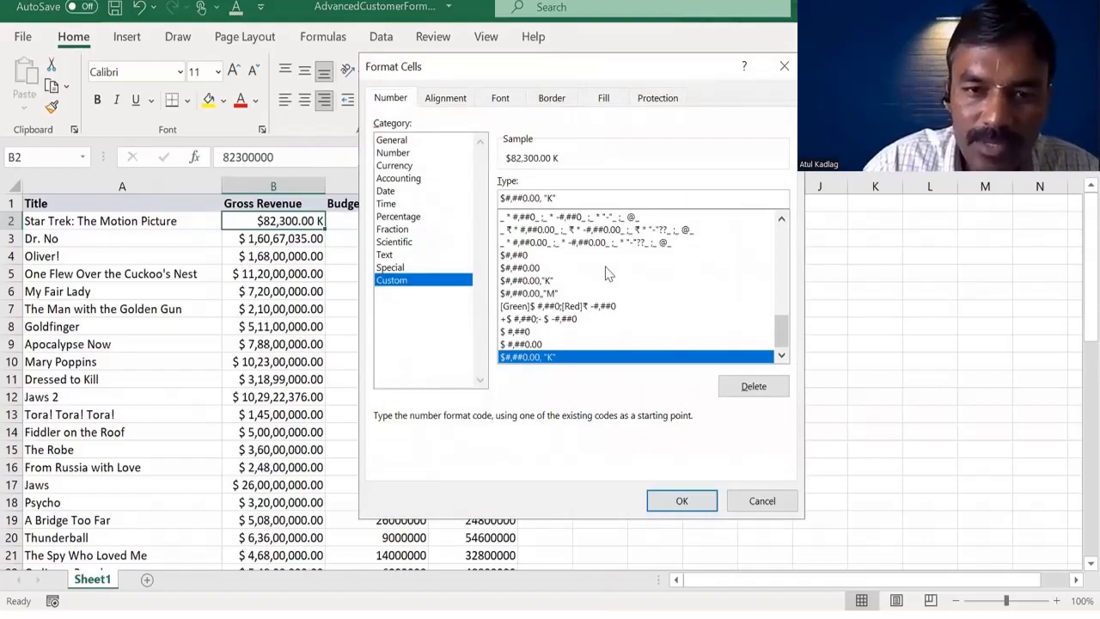
key("BackSpace")
type("M")
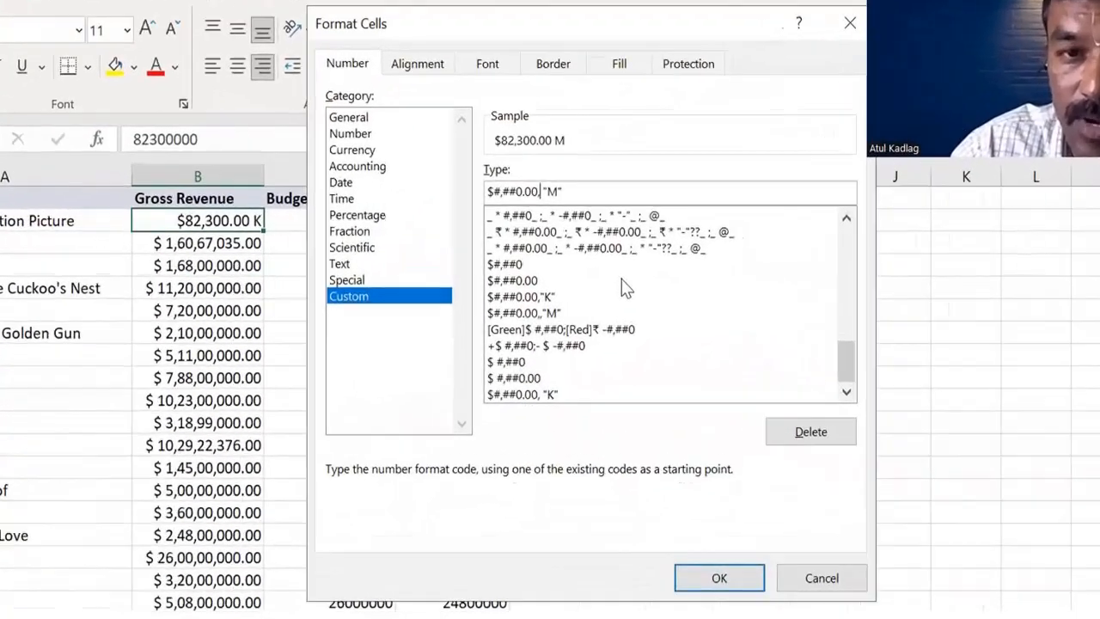
key("Left")
key("Left")
key("Left")
type(",")
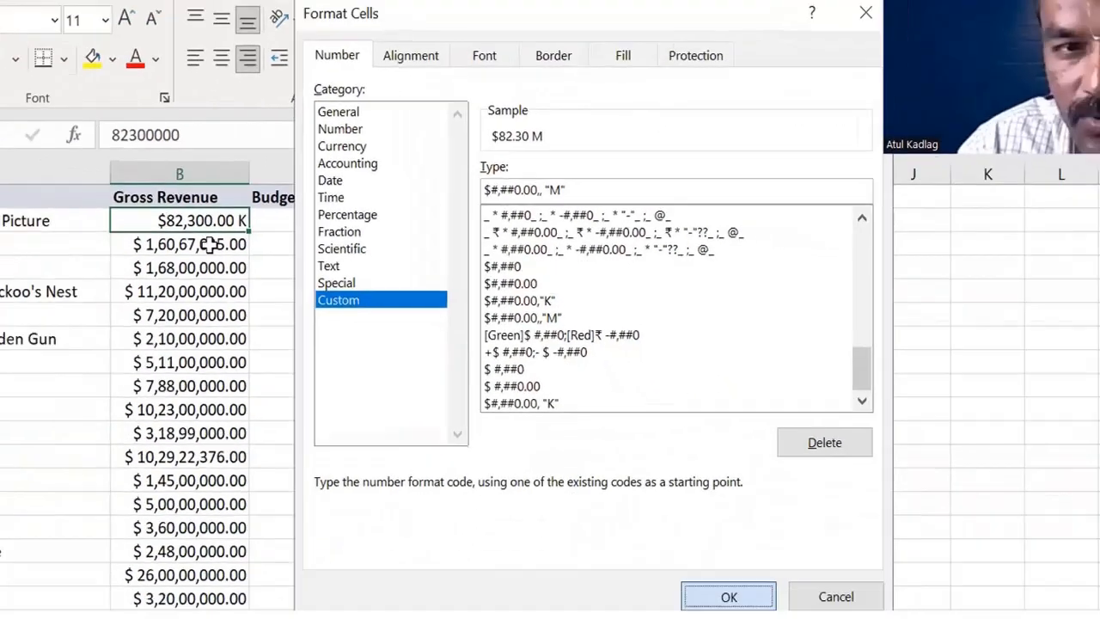
key("Return")
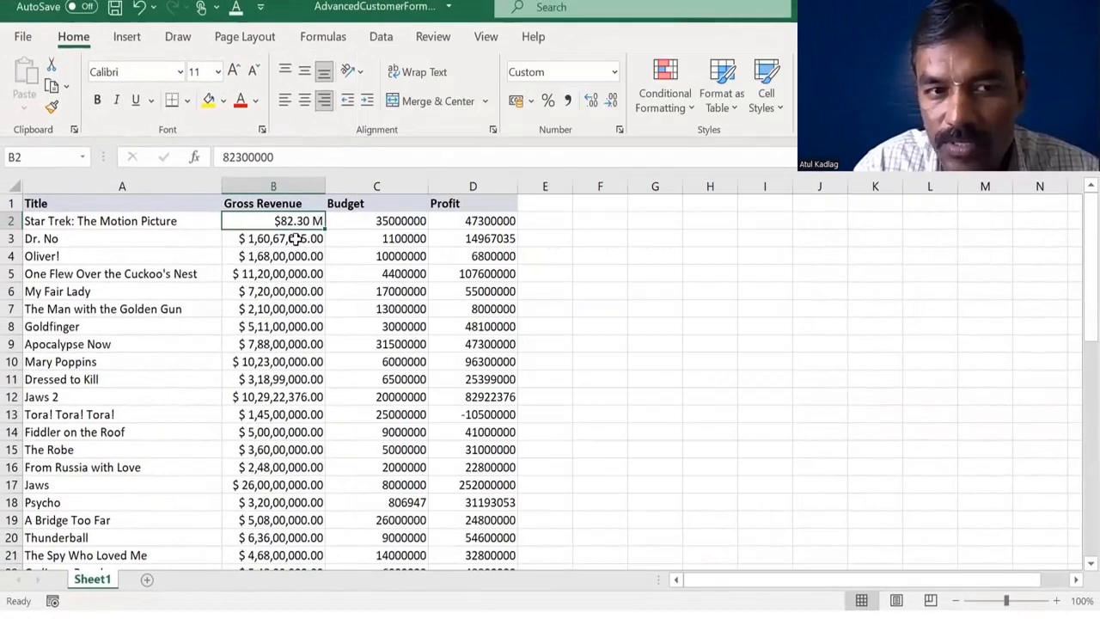
Copy the millions number format from cell B2 to the whole Gross Revenue column with Format Painter.
left_click(51, 106)
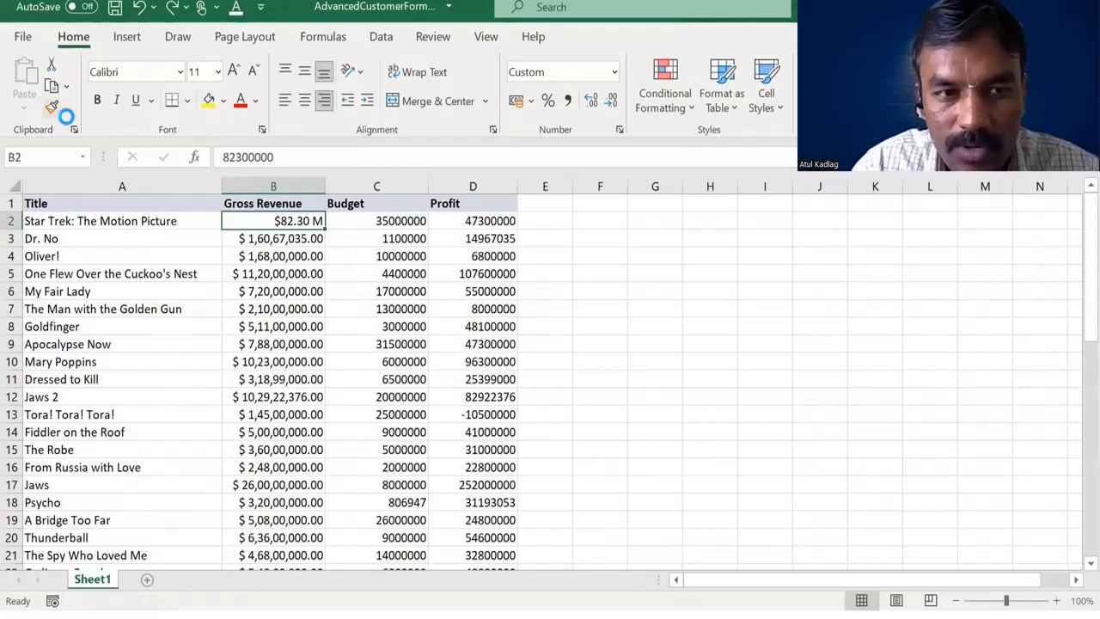
left_click(284, 182)
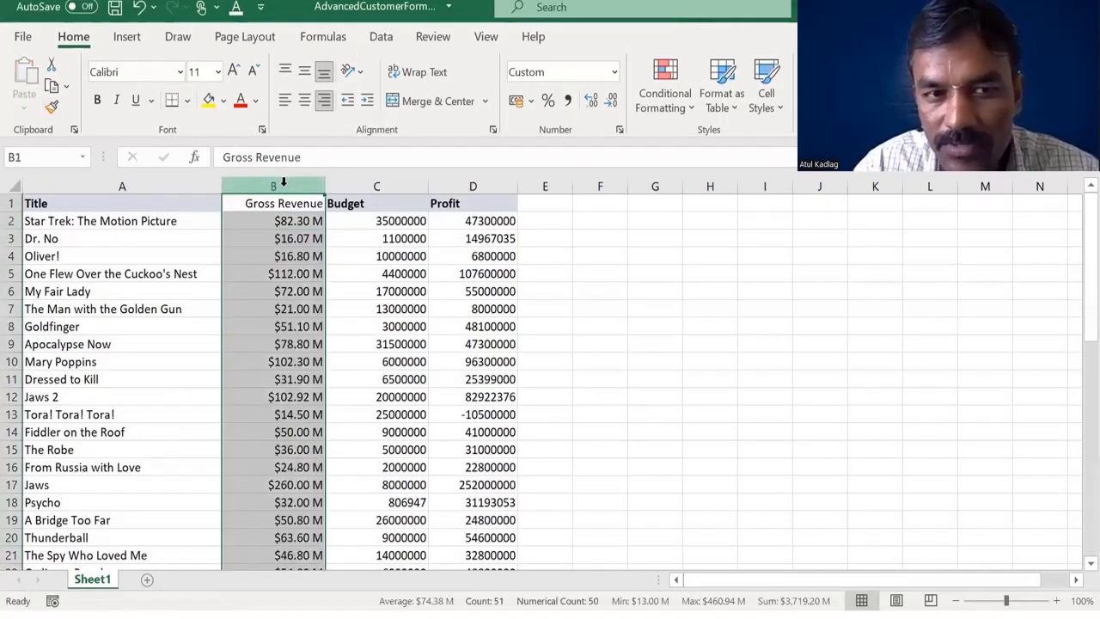
Compare the full stored values of the first Gross Revenue cells with their display in millions.
left_click(289, 239)
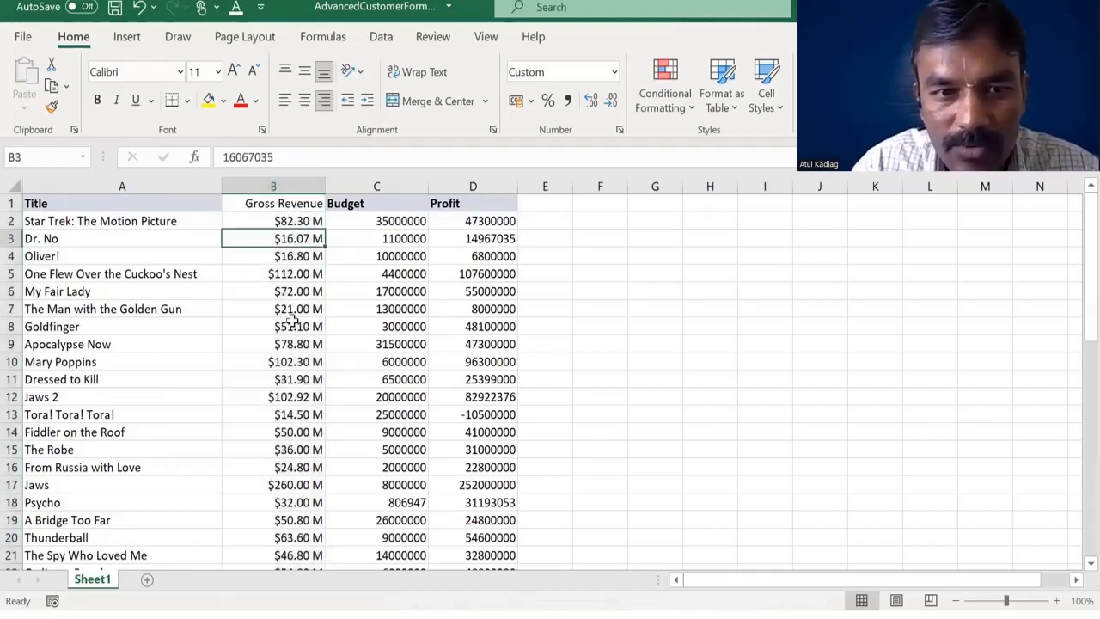
left_click_drag(292, 320, 292, 221)
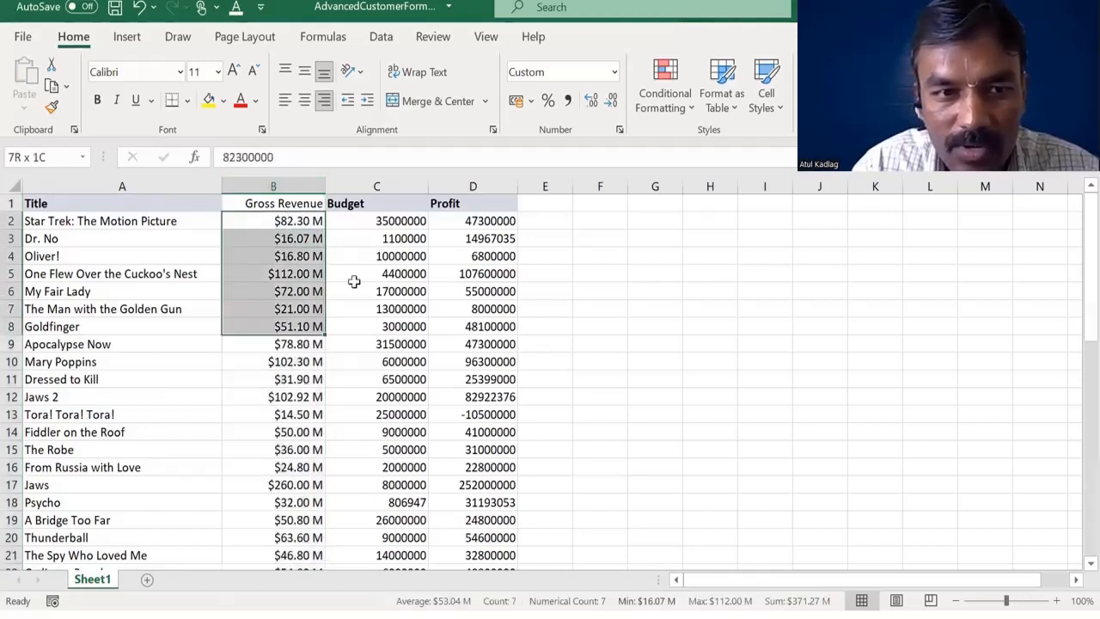
left_click(297, 223)
key("Down")
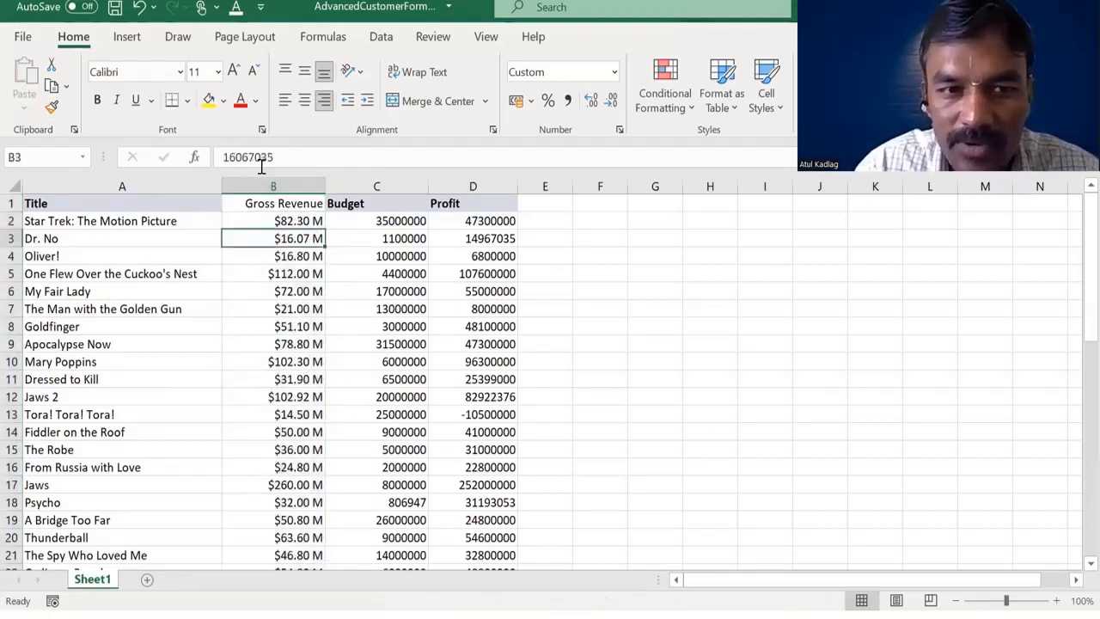
double_click(252, 157)
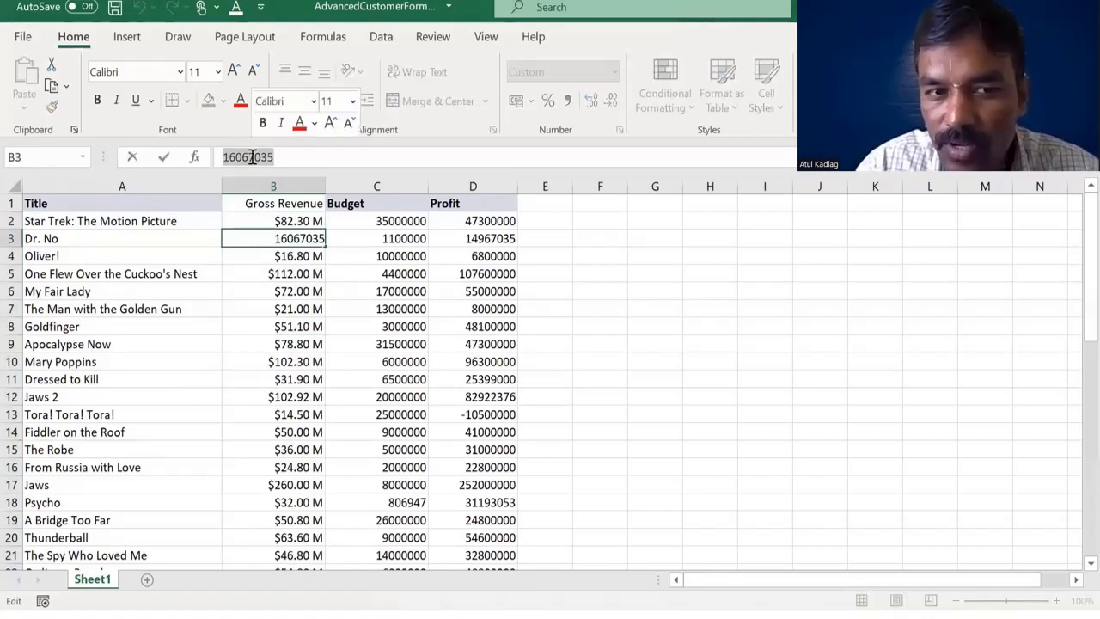
key("Escape")
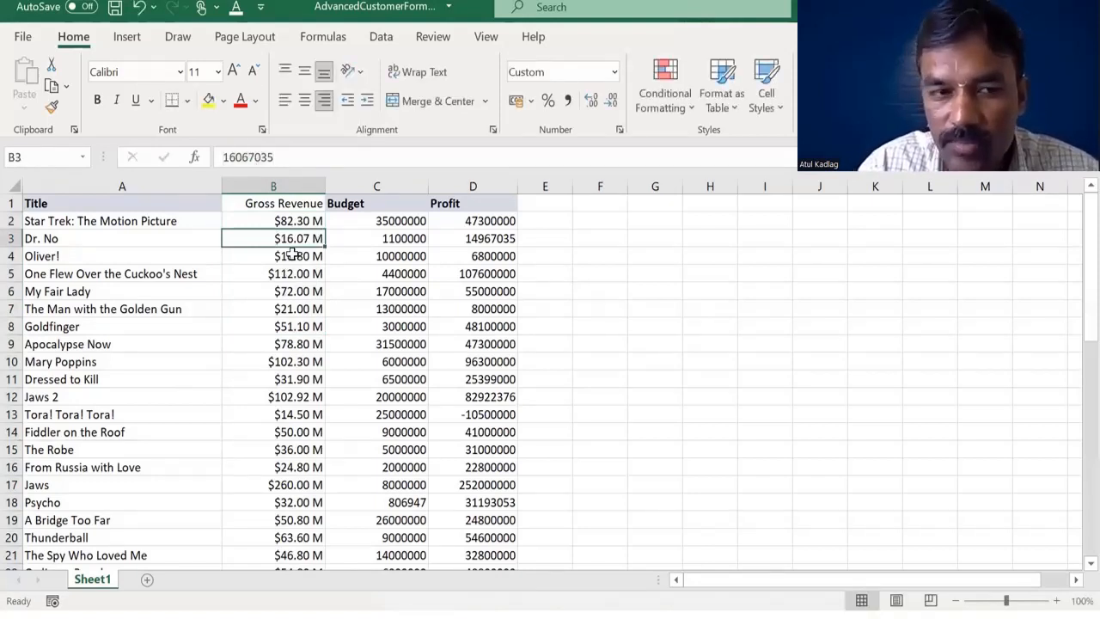
key("Down")
key("Down")
key("Down")
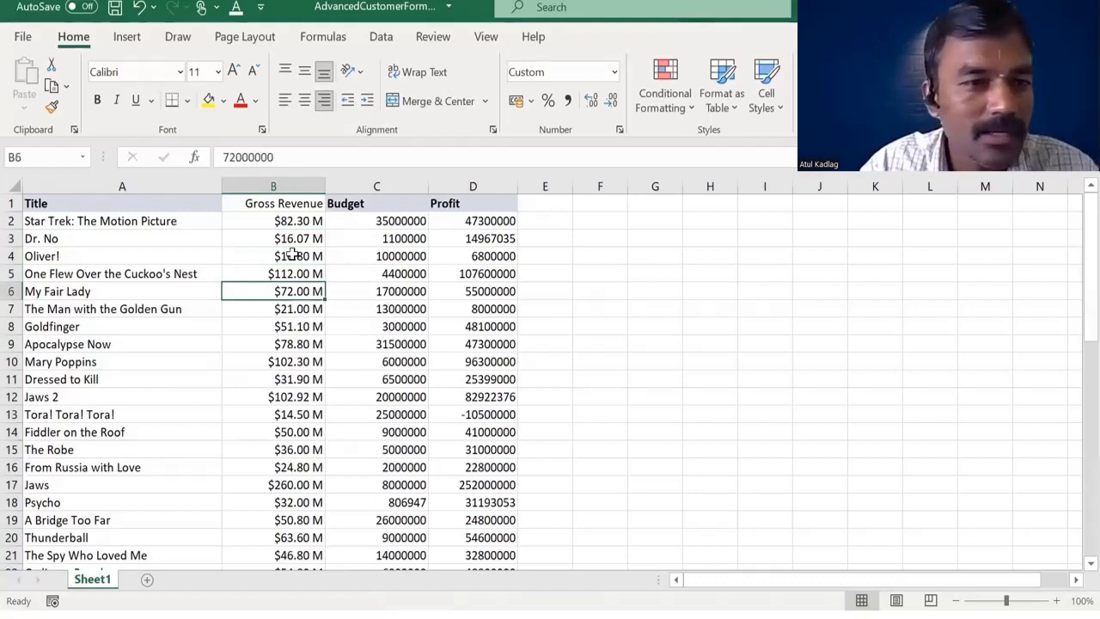
Copy the Gross Revenue column's formatting to the Budget column with Format Painter.
left_click(284, 180)
left_click(51, 107)
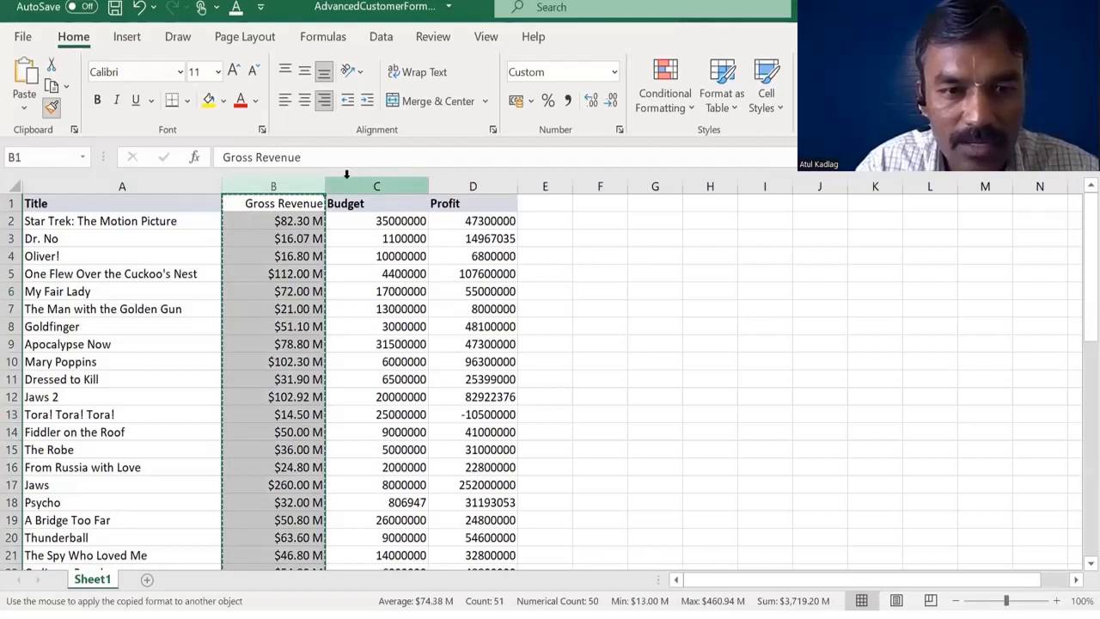
left_click(347, 180)
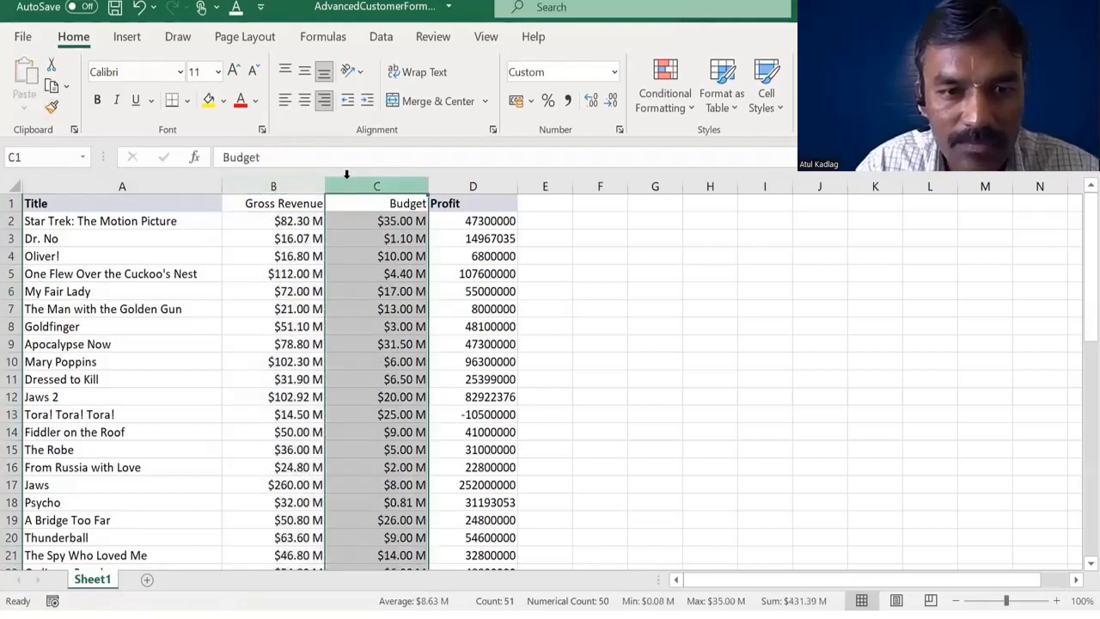
Examine the Budget column's values in the millions format and the formula in Profit cell D3.
left_click(389, 251)
key("Down")
key("Down")
key("Down")
key("Down")
key("Down")
key("Down")
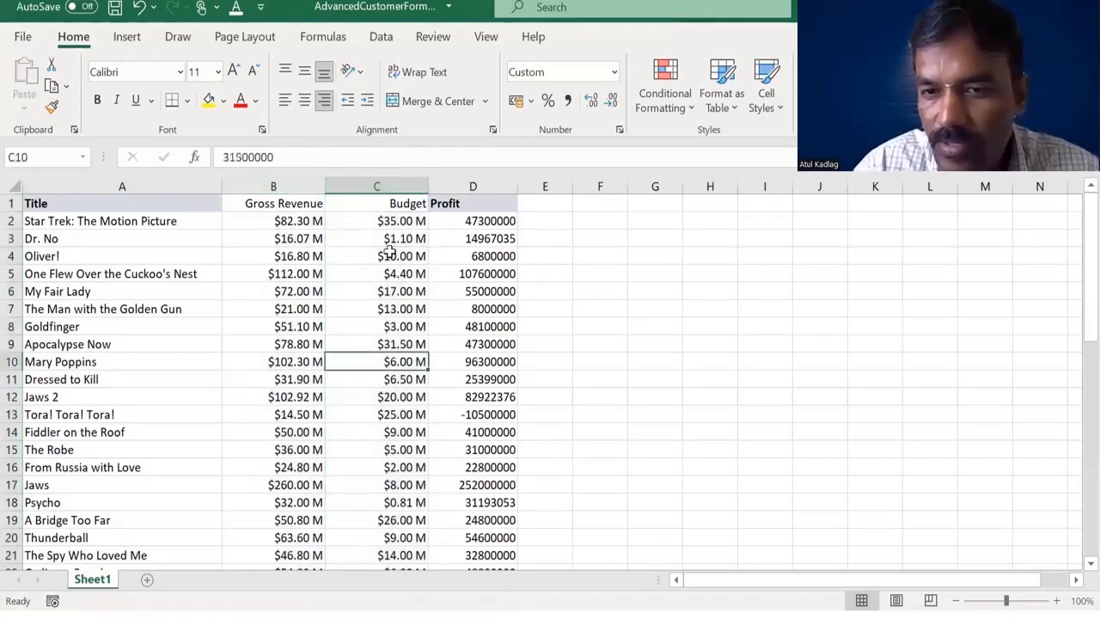
key("Down")
key("Down")
key("Down")
key("Down")
key("Down")
key("Down")
key("Down")
key("Down")
key("Down")
key("Down")
key("Down")
key("Down")
key("Down")
key("Down")
key("Down")
key("Down")
key("Down")
key("Down")
key("Down")
key("Down")
key("Page_Up")
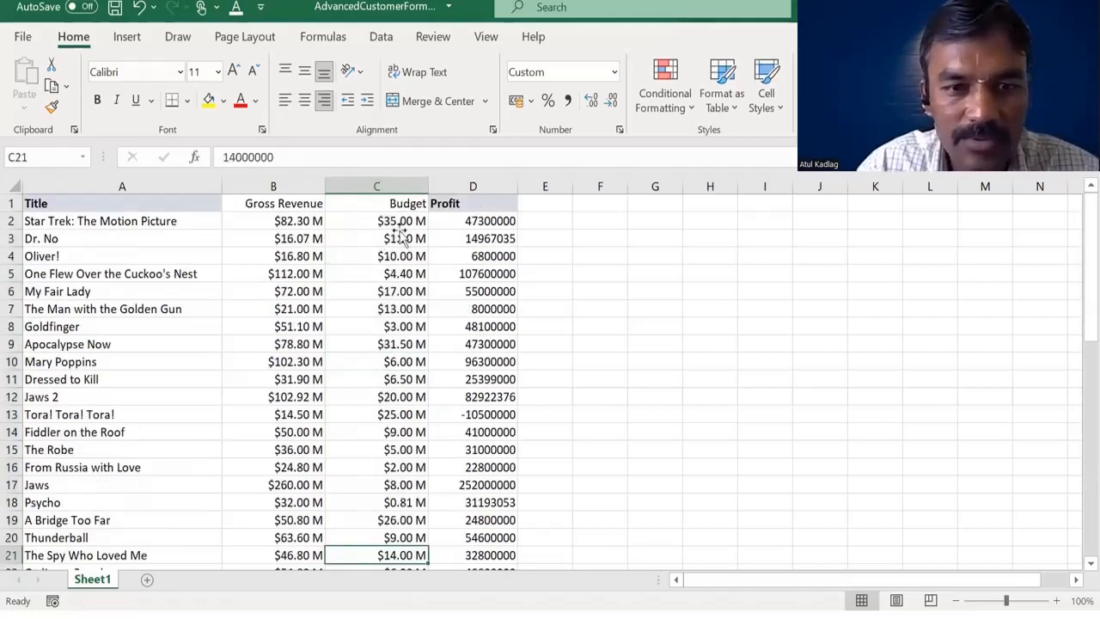
left_click(400, 238)
left_click(451, 237)
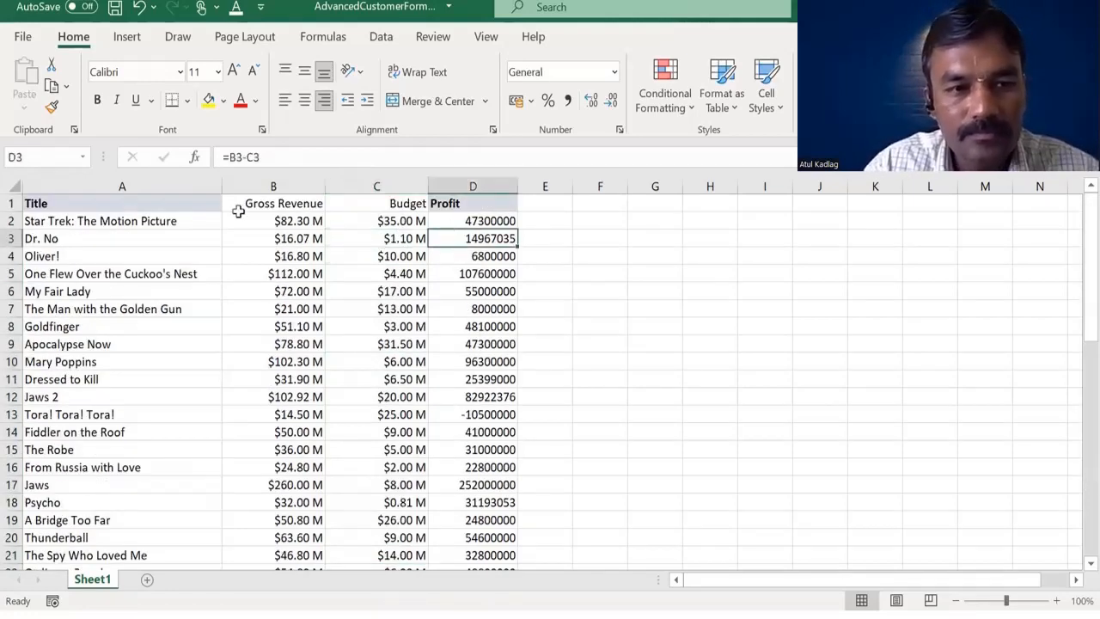
Copy the header formatting from the Title cell A1 to the Gross Revenue and Budget headers in B1:C1.
key("ctrl+Home")
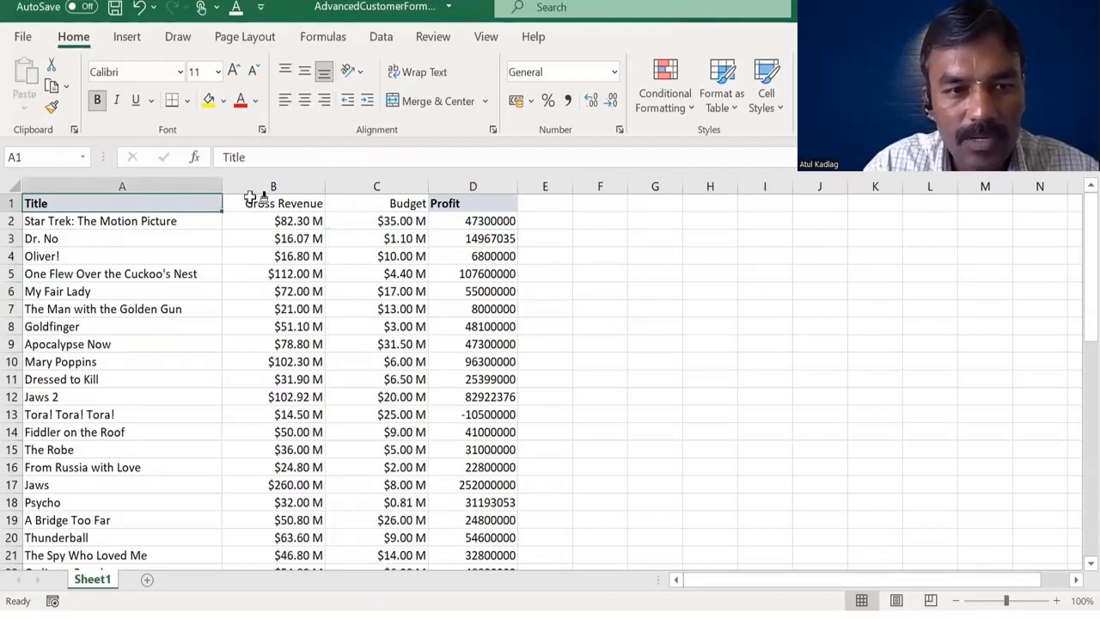
left_click_drag(286, 207, 371, 209)
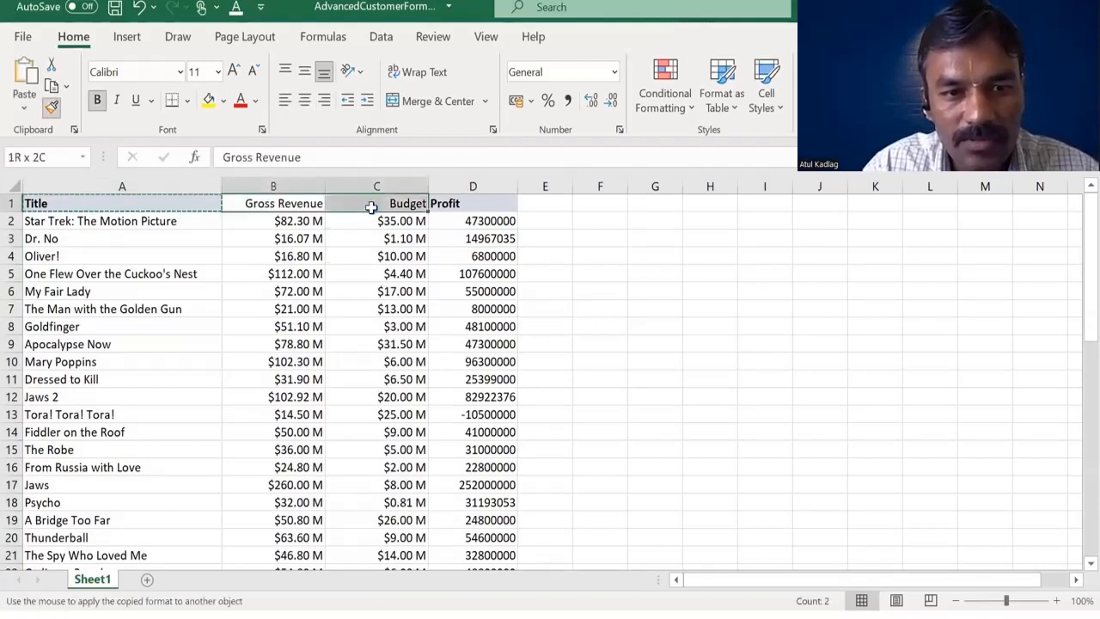
left_click(467, 253)
Examine the Profit column's formulas and look through its results for negative amounts.
left_click(469, 221)
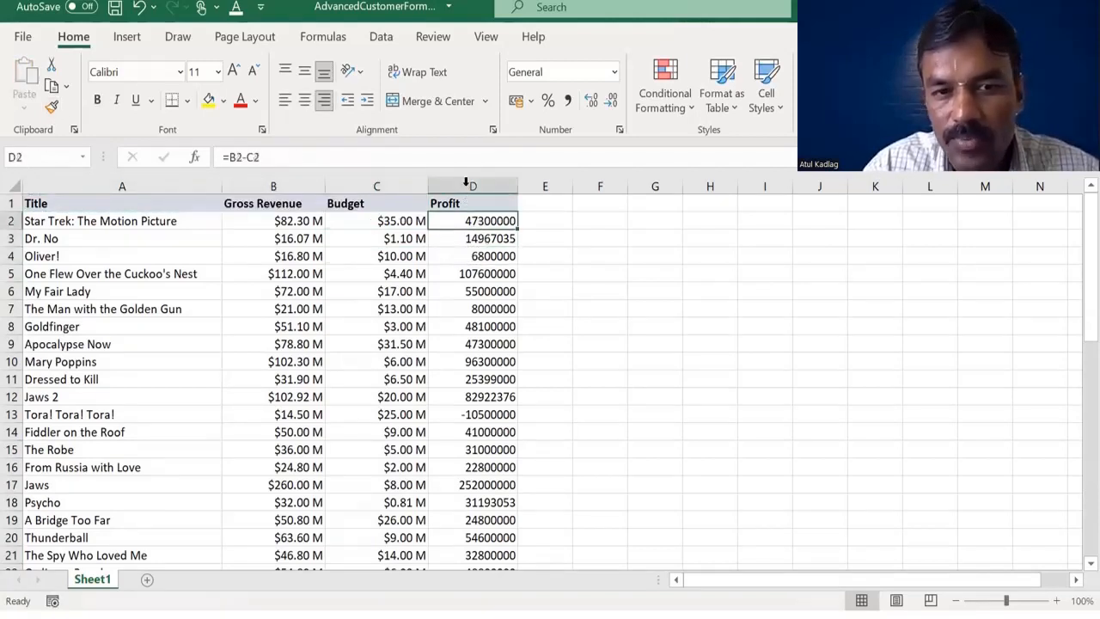
left_click(478, 274)
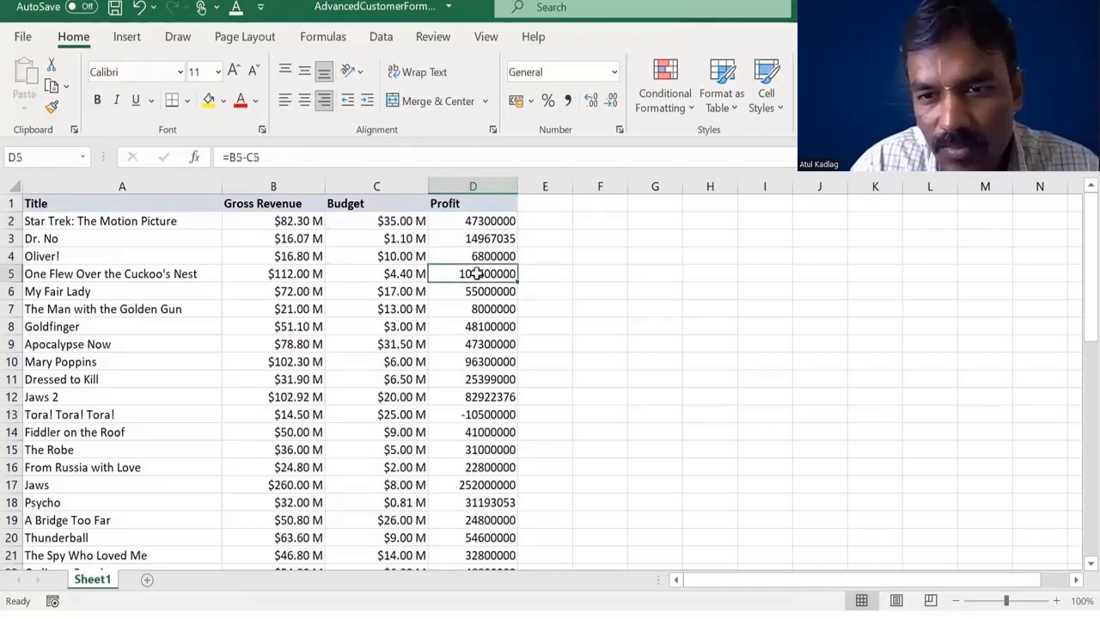
key("Down")
key("Down")
key("Down")
key("Down")
key("Down")
key("Down")
key("Down")
key("Down")
key("Down")
key("Down")
key("Down")
key("Down")
key("Down")
key("Down")
key("Down")
key("Down")
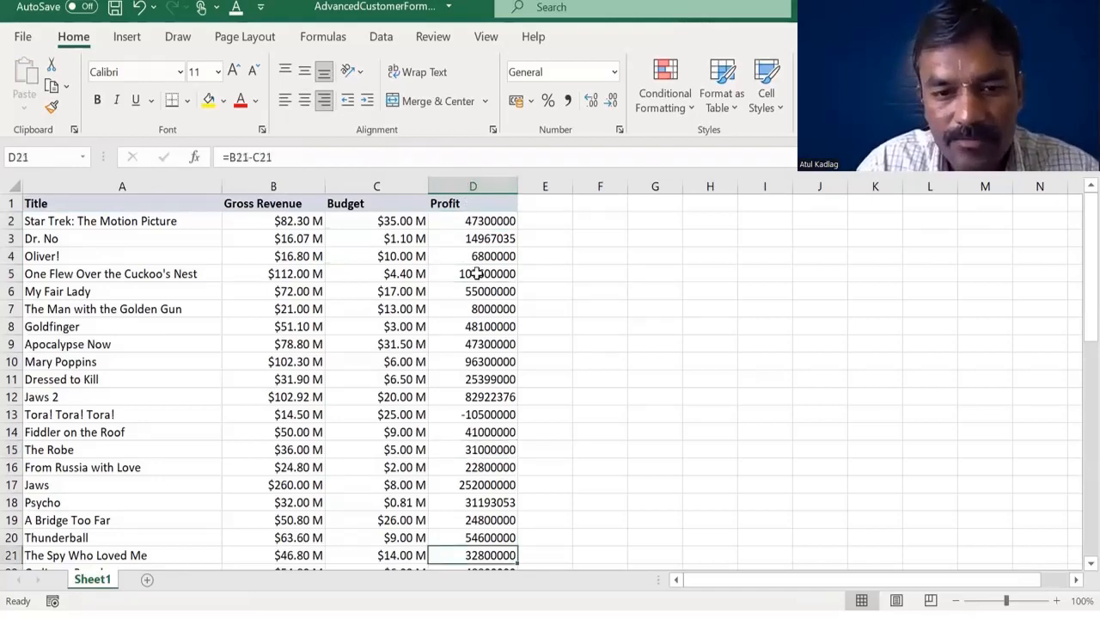
key("Down")
key("Down")
key("Down")
key("Down")
key("Down")
key("Down")
key("Down")
key("Down")
key("Down")
key("Down")
key("Down")
key("Down")
key("Down")
key("Down")
key("Down")
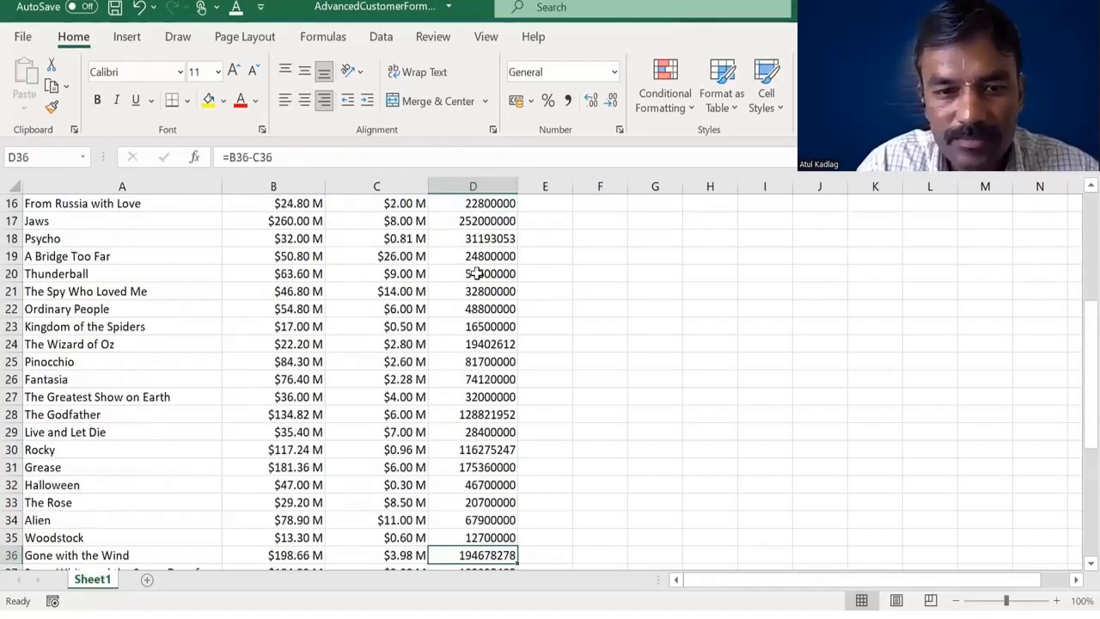
key("Up")
key("Up")
key("Up")
key("Up")
key("Up")
key("Up")
key("Up")
key("Up")
key("Up")
key("Up")
key("Up")
key("Up")
key("Up")
key("Up")
key("Up")
key("Up")
key("Up")
key("Up")
key("Up")
key("Up")
key("Up")
key("Up")
key("Up")
key("Up")
key("Up")
key("Up")
key("Up")
key("Up")
key("Up")
key("Up")
key("Up")
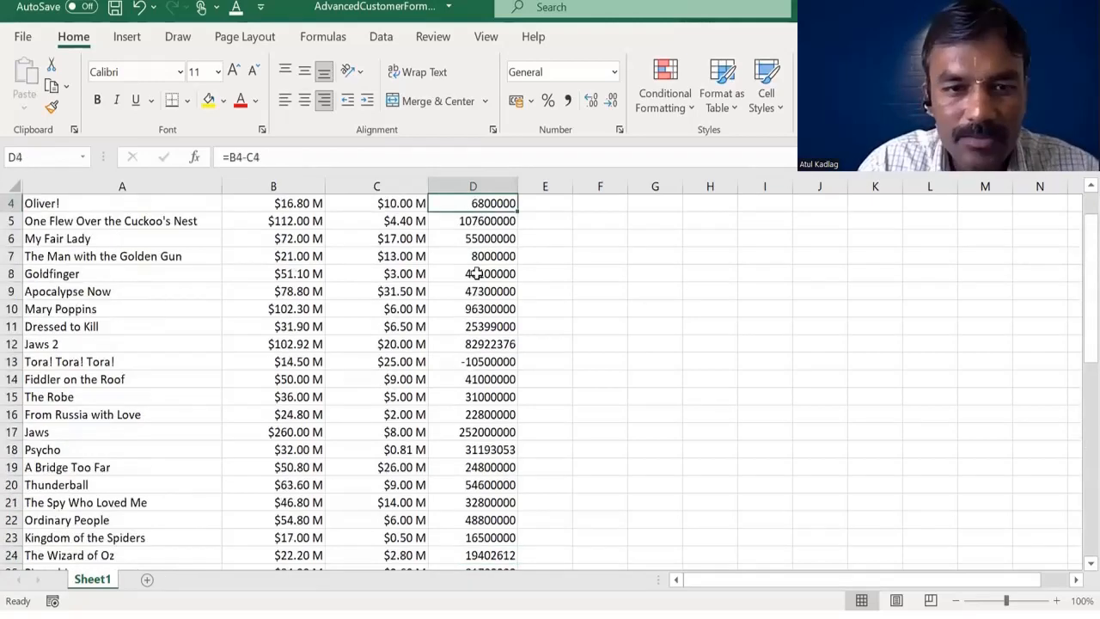
key("Up")
key("Down")
key("Down")
key("Down")
key("Down")
key("Down")
key("Down")
key("Down")
key("Down")
key("Down")
key("Down")
key("Down")
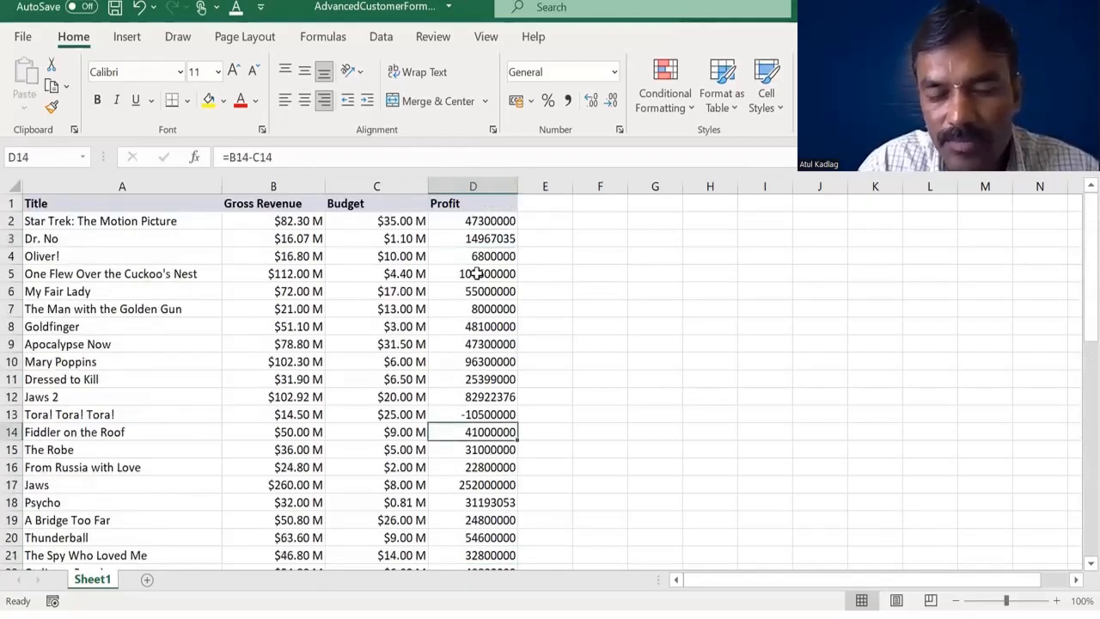
key("Up")
key("Up")
key("Up")
key("Up")
key("Up")
key("Up")
key("Up")
key("Up")
key("Up")
key("Up")
key("Up")
key("Up")
key("shift+Down")
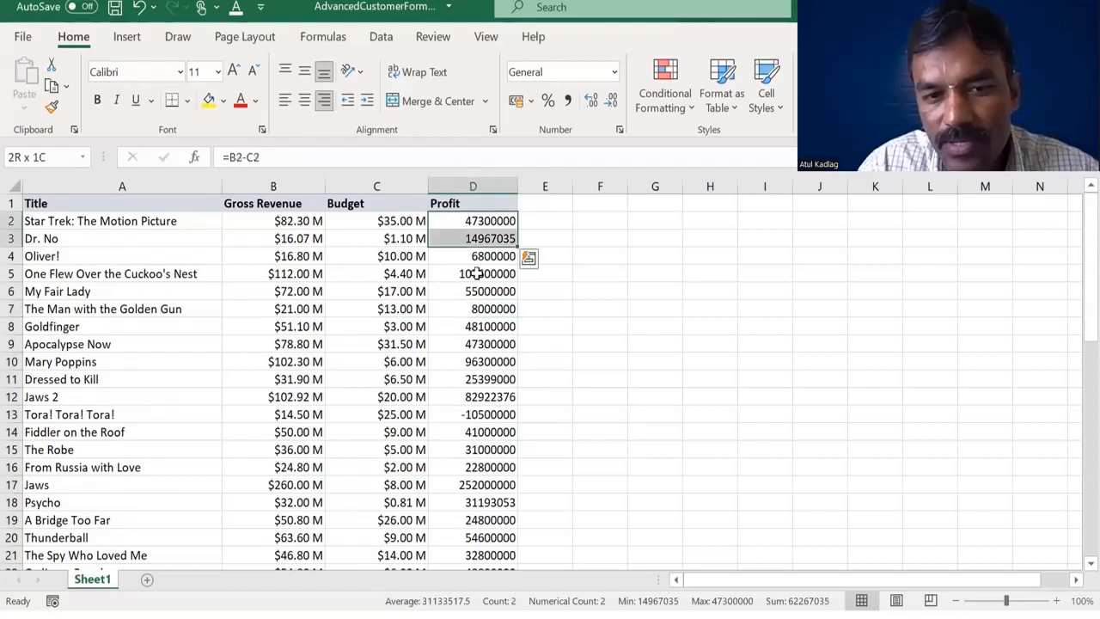
key("Down")
key("Down")
key("Down")
key("Down")
key("Down")
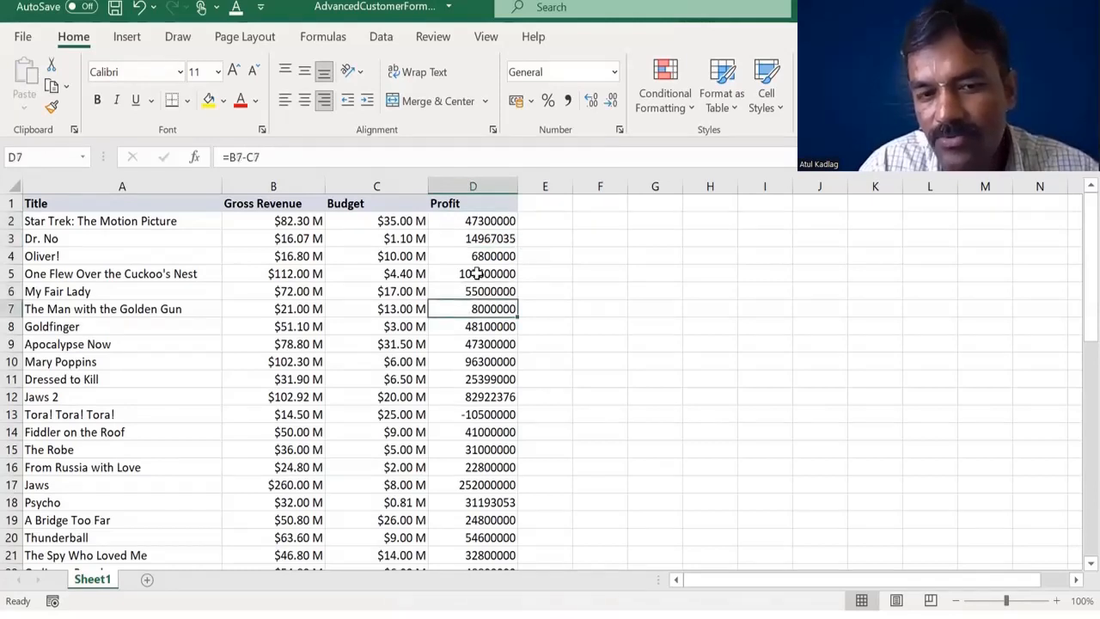
key("Down")
key("Down")
key("Down")
key("Down")
key("Down")
key("Down")
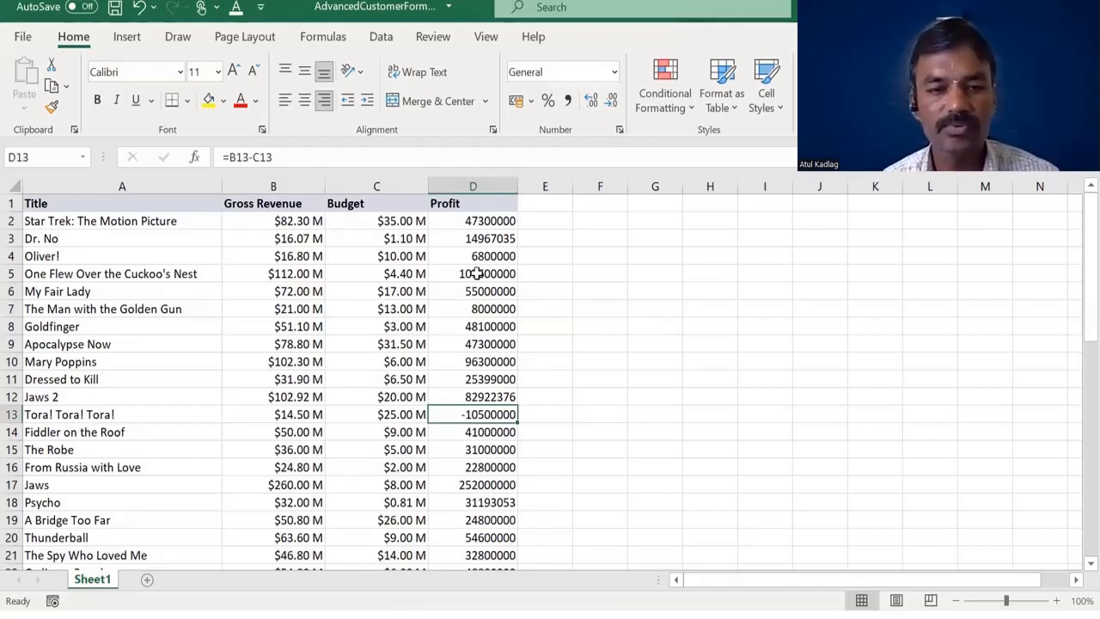
key("alt+Tab")
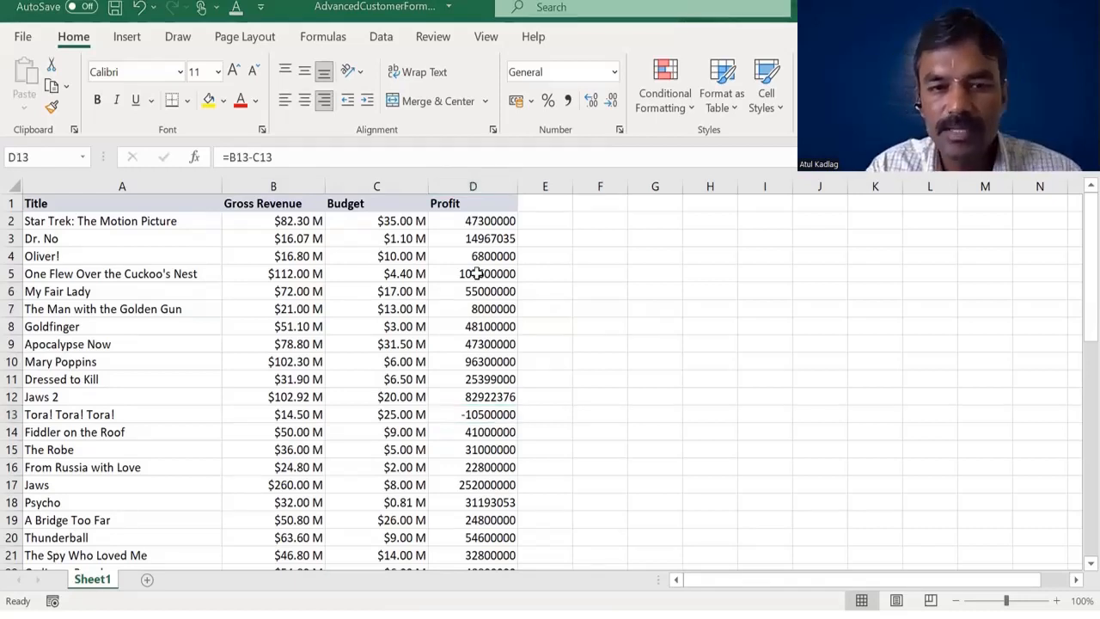
left_click(488, 291)
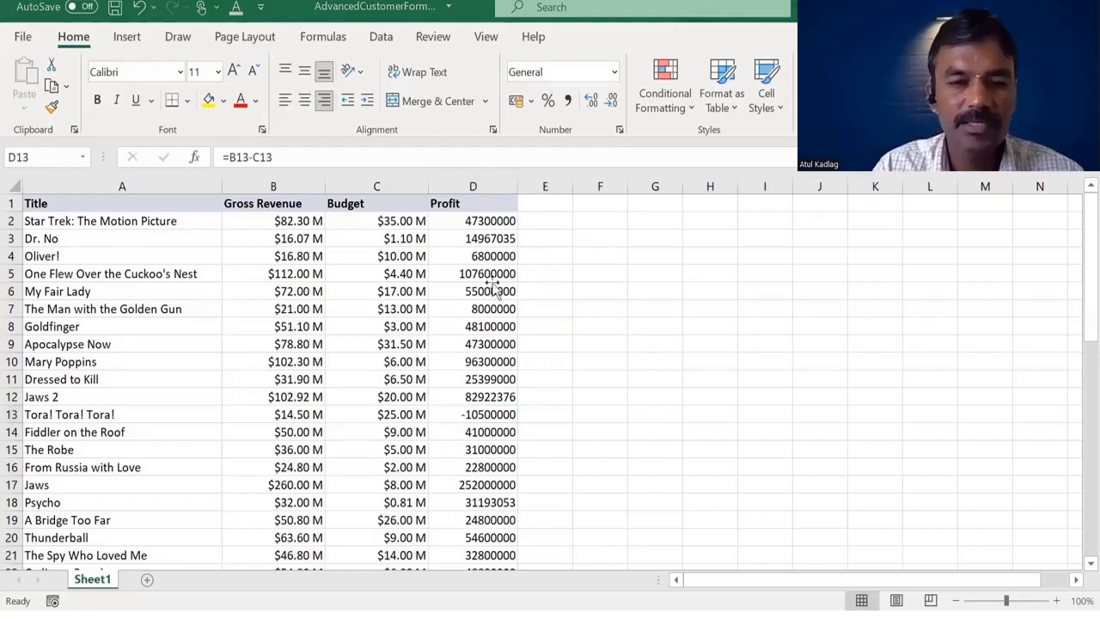
Apply the custom number format #,##0.00;[Red]-#,##0.00 to the whole Profit column.
left_click(452, 179)
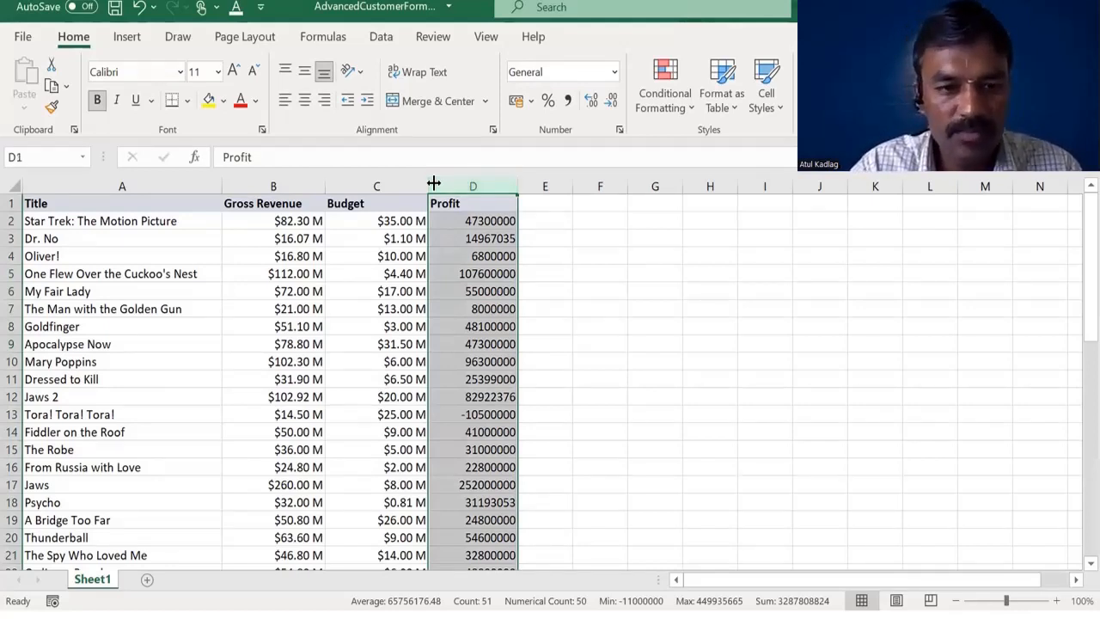
key("ctrl+1")
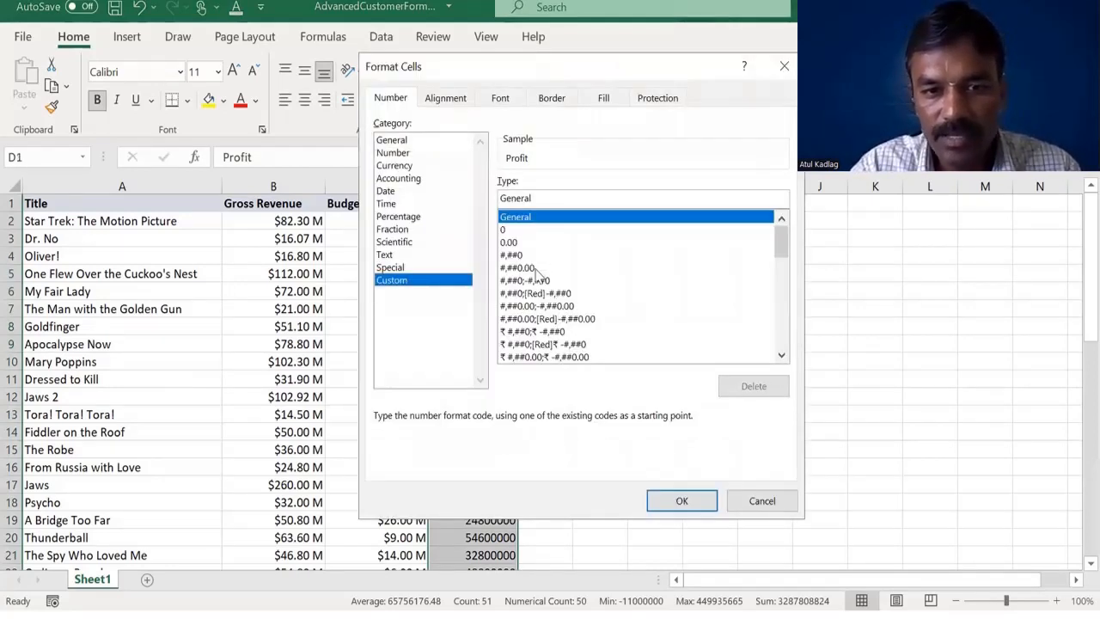
left_click(531, 268)
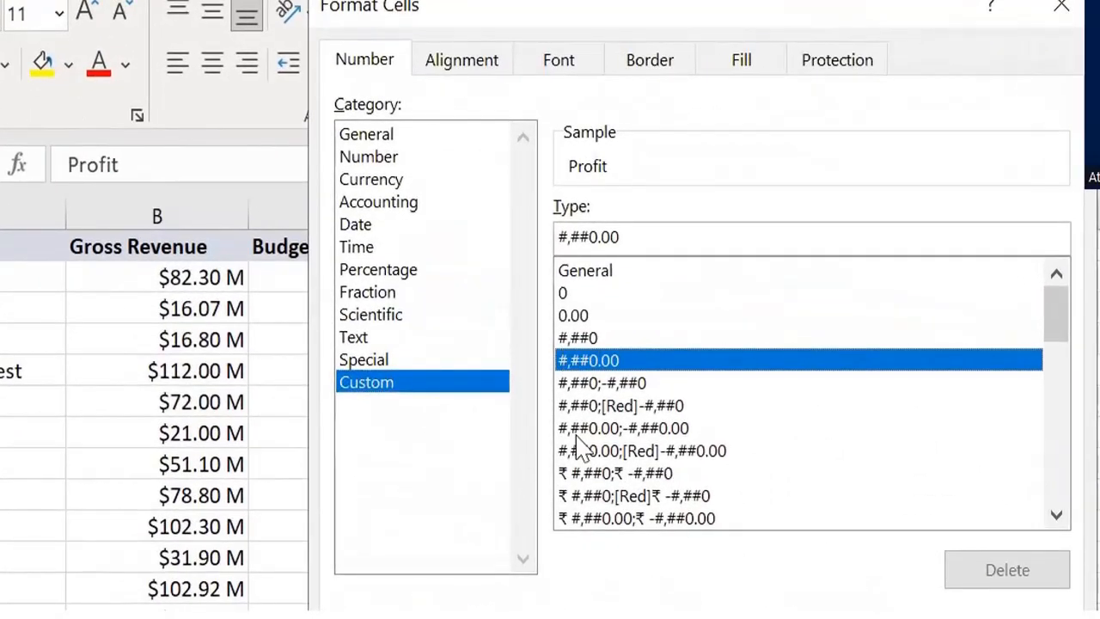
left_click(581, 473)
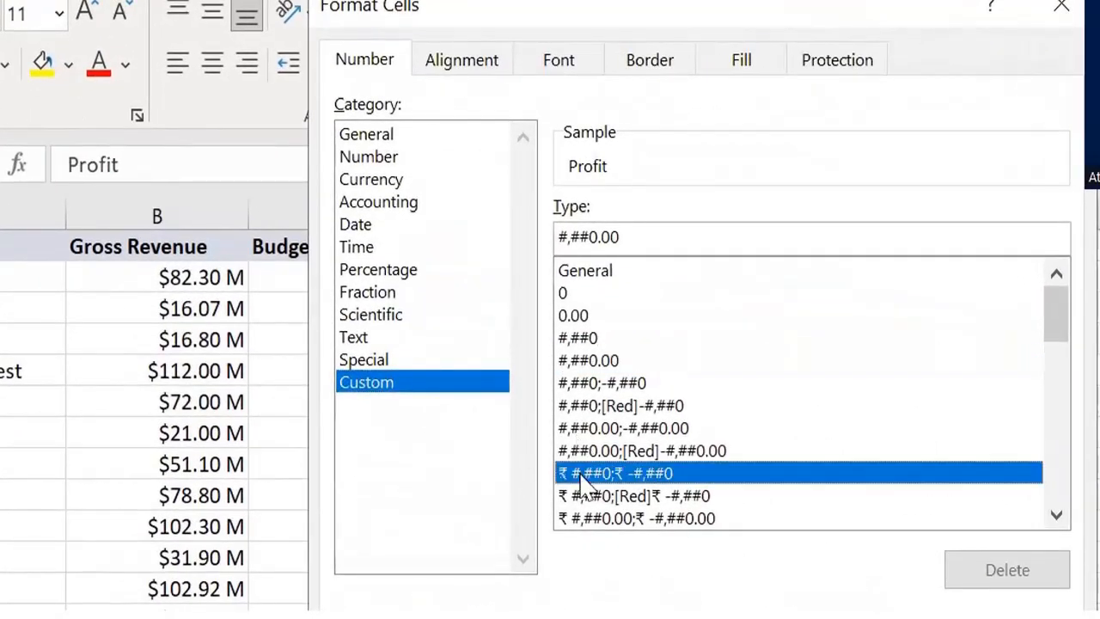
left_click(618, 455)
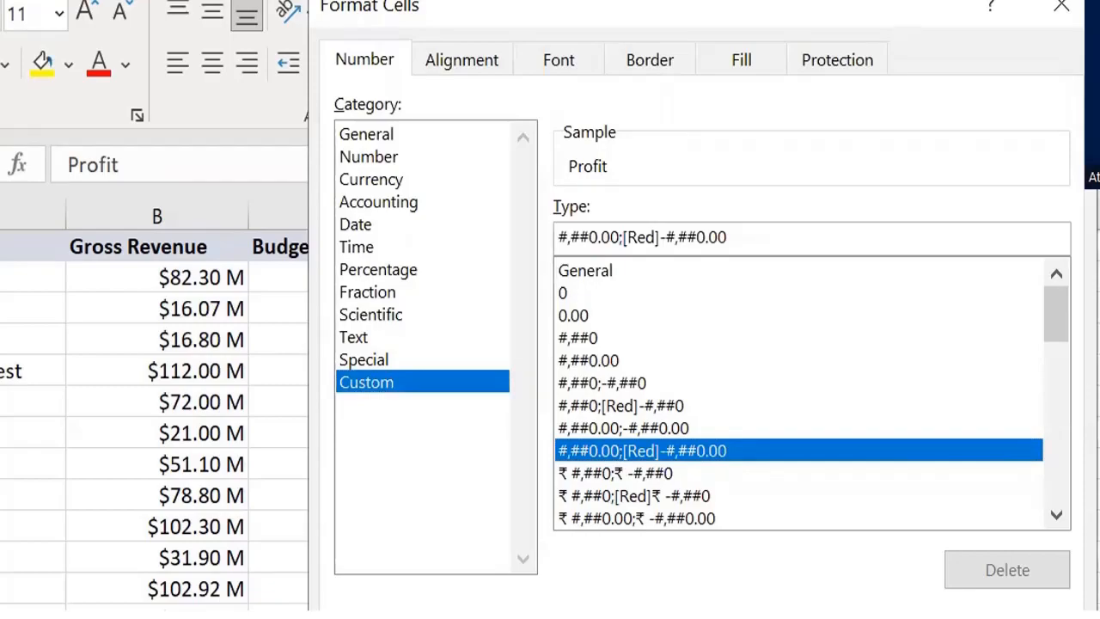
key("Return")
left_click_drag(495, 291, 496, 398)
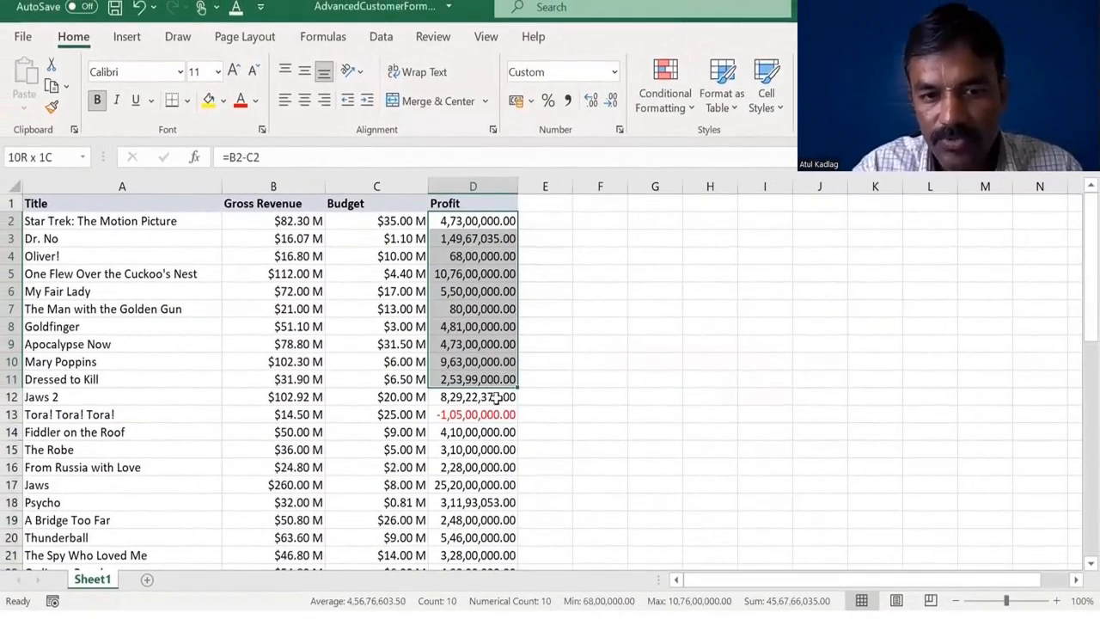
left_click(499, 449)
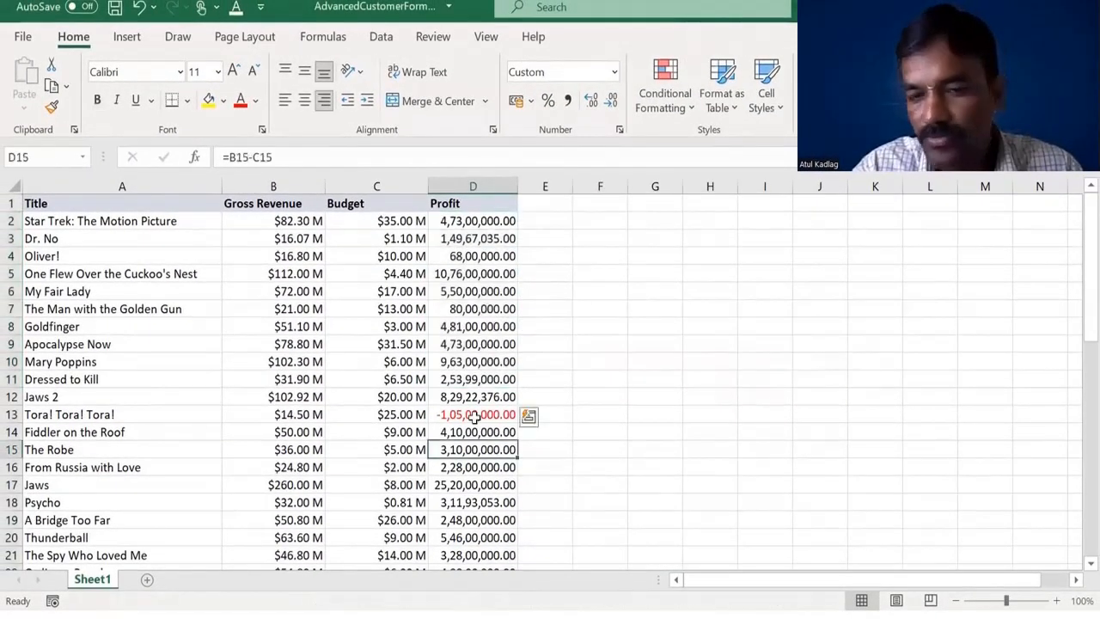
left_click(474, 416)
left_click(473, 361)
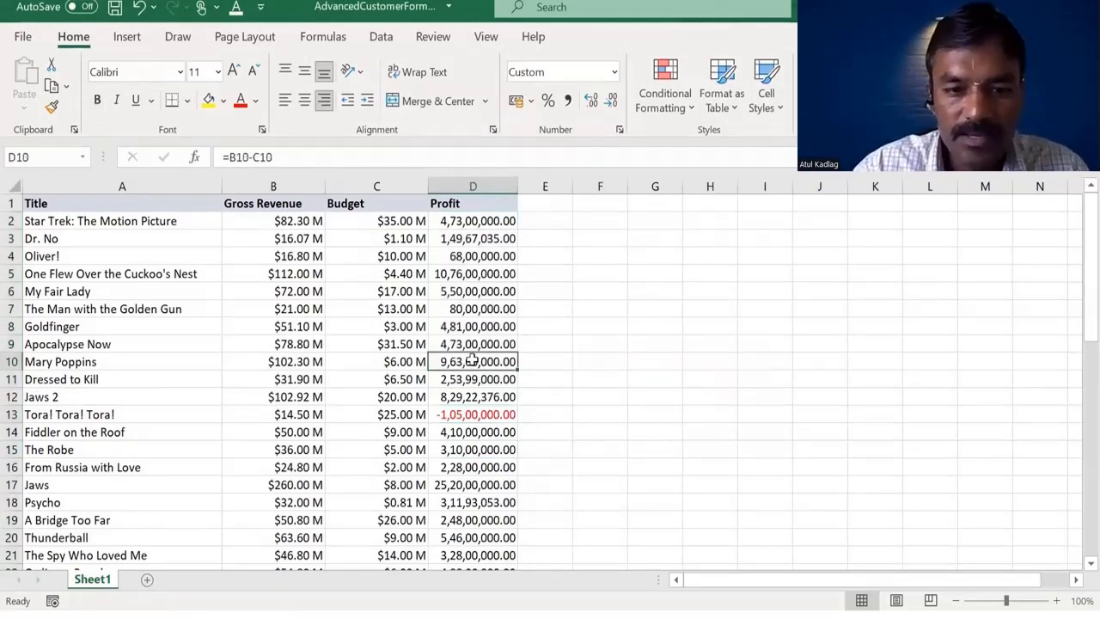
Apply the custom number format [Blue]#,##0.00;[Red]-#,##0.00 to the whole Profit column.
key("Down")
key("Down")
key("Up")
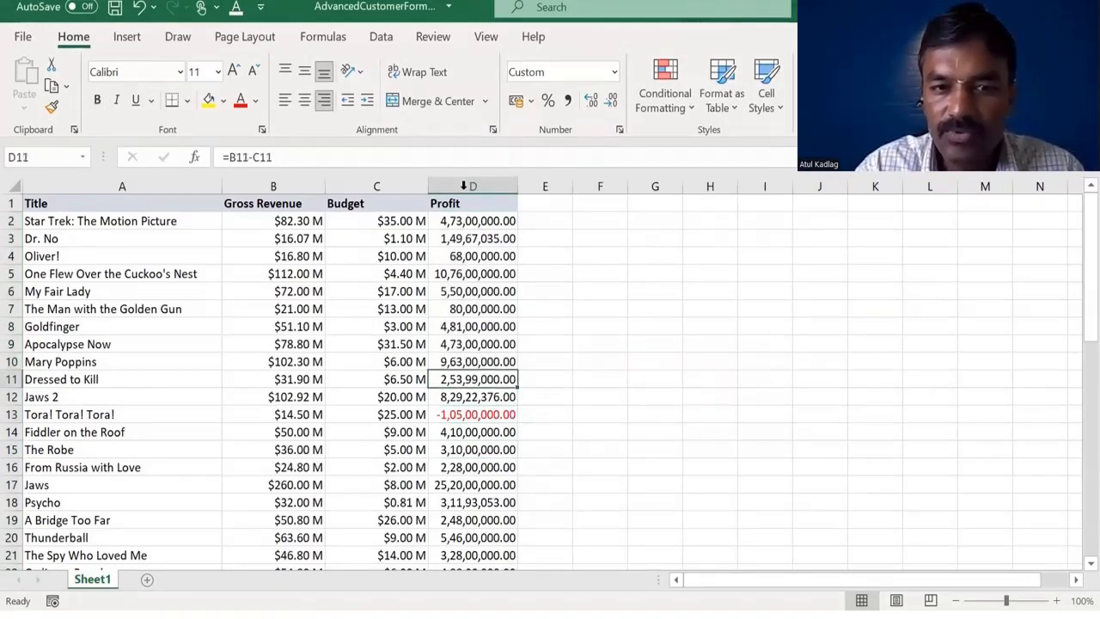
left_click(464, 182)
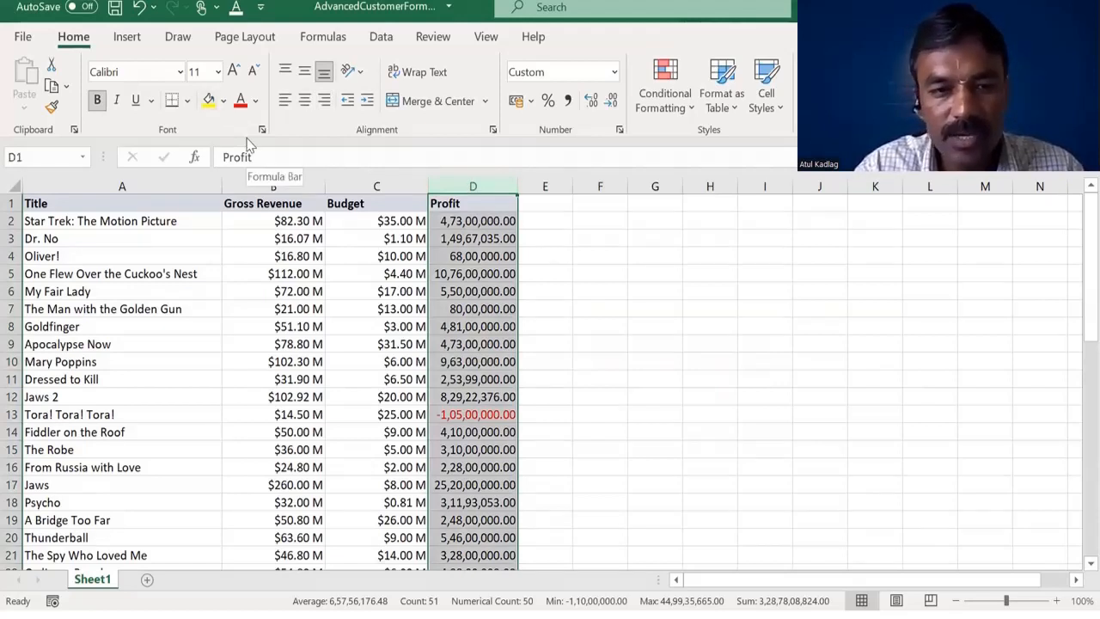
key("ctrl+1")
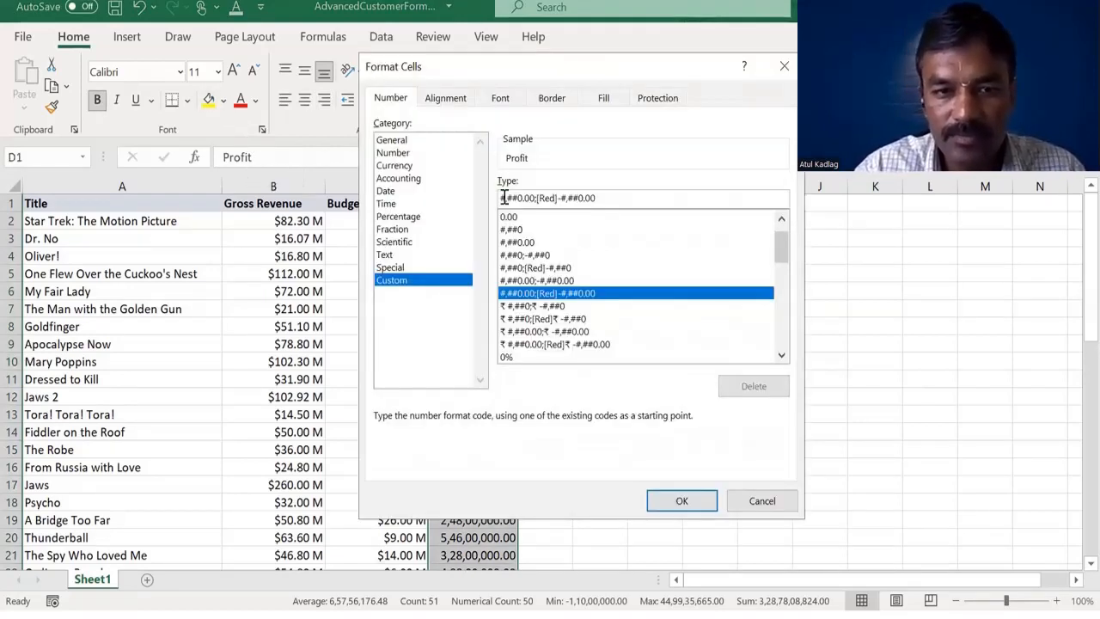
left_click(505, 198)
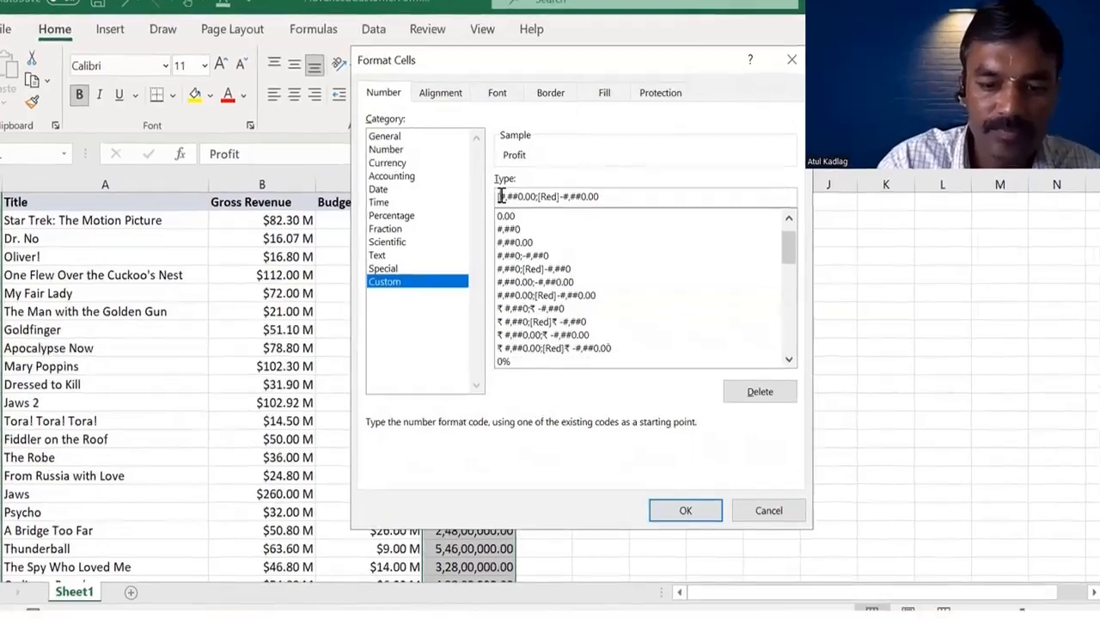
type("[Blue]")
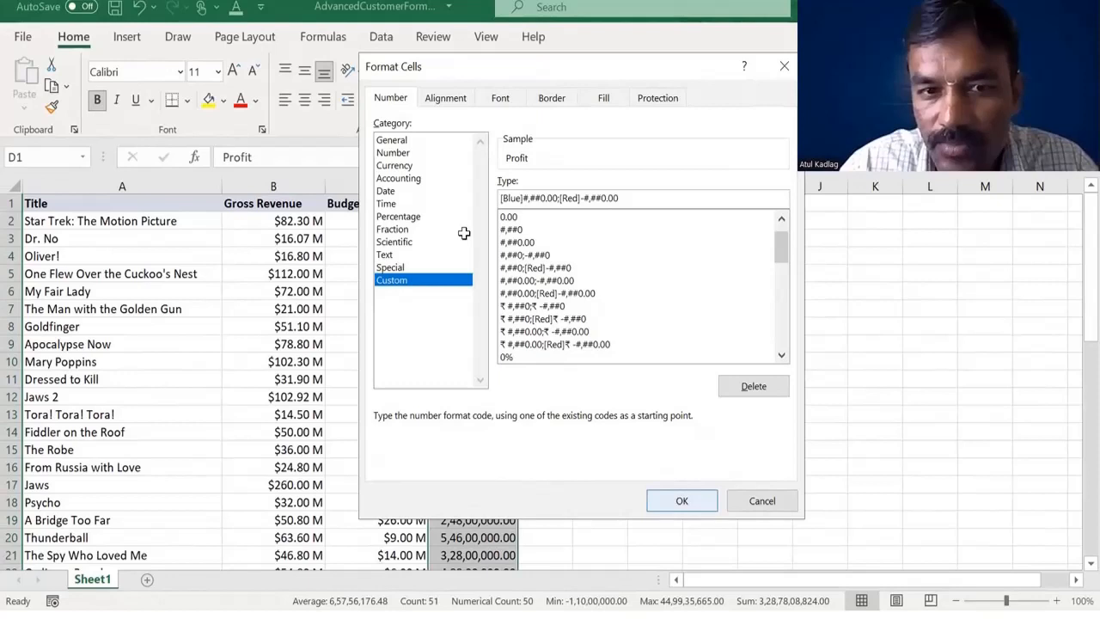
key("Return")
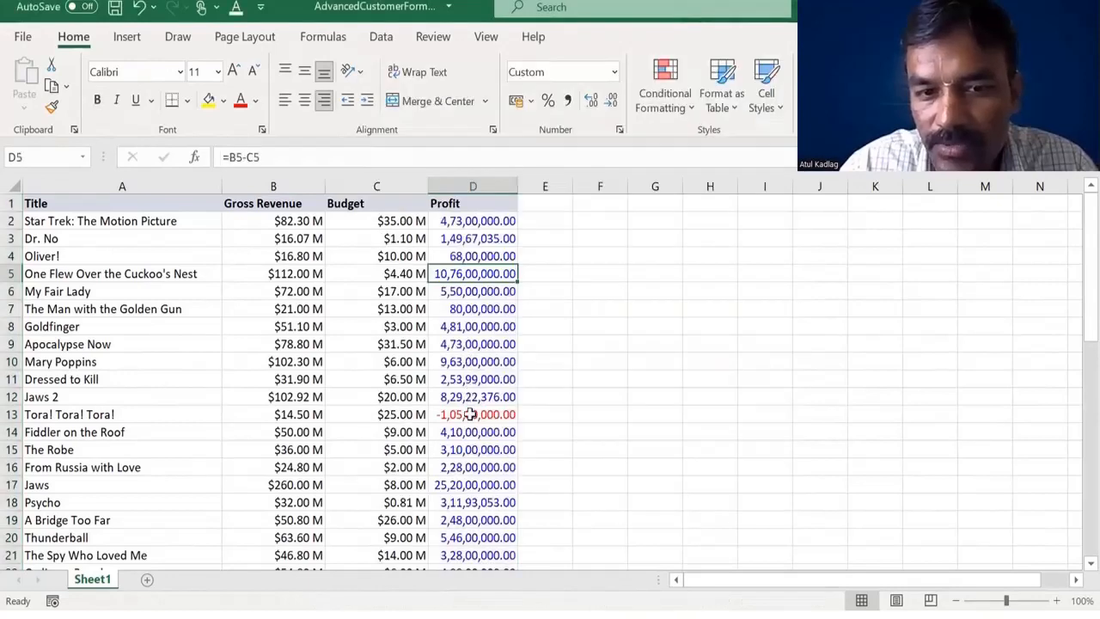
left_click(471, 414)
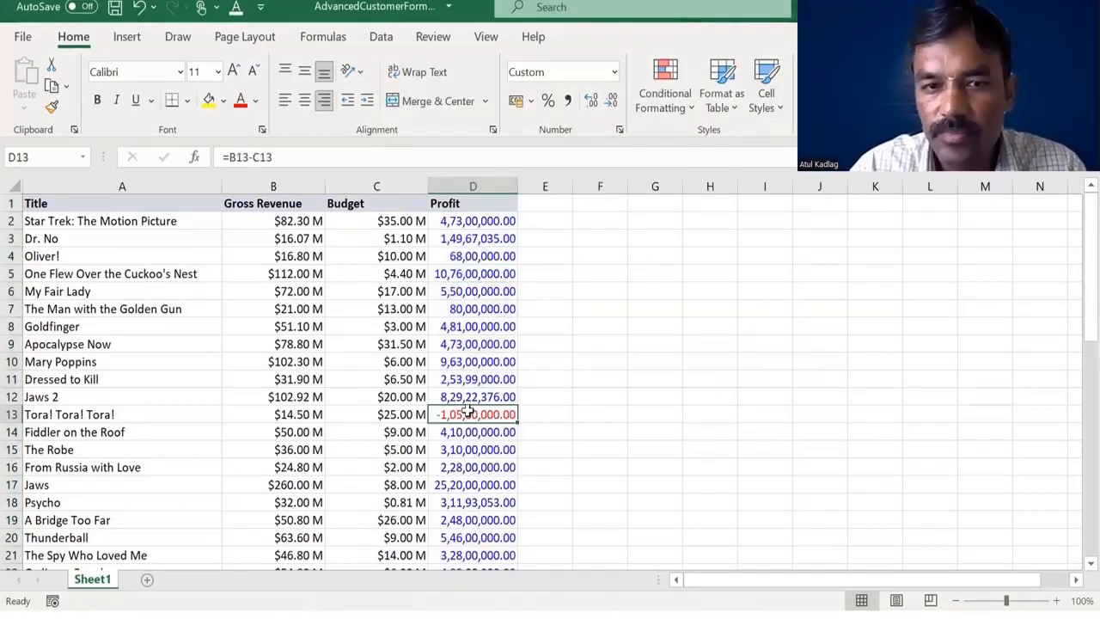
left_click(469, 359)
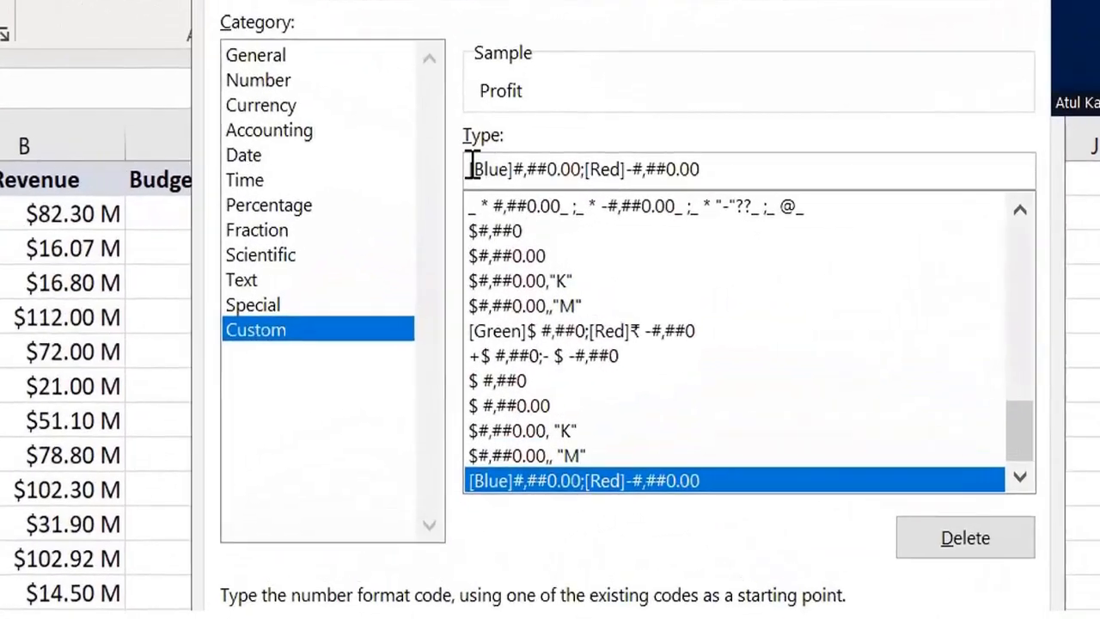
Remove the [Red] colour code from the negative section of the Profit column's custom format, leaving that section as -#,##0.00.
left_click(582, 187)
double_click(621, 177)
left_click(621, 178)
key("BackSpace")
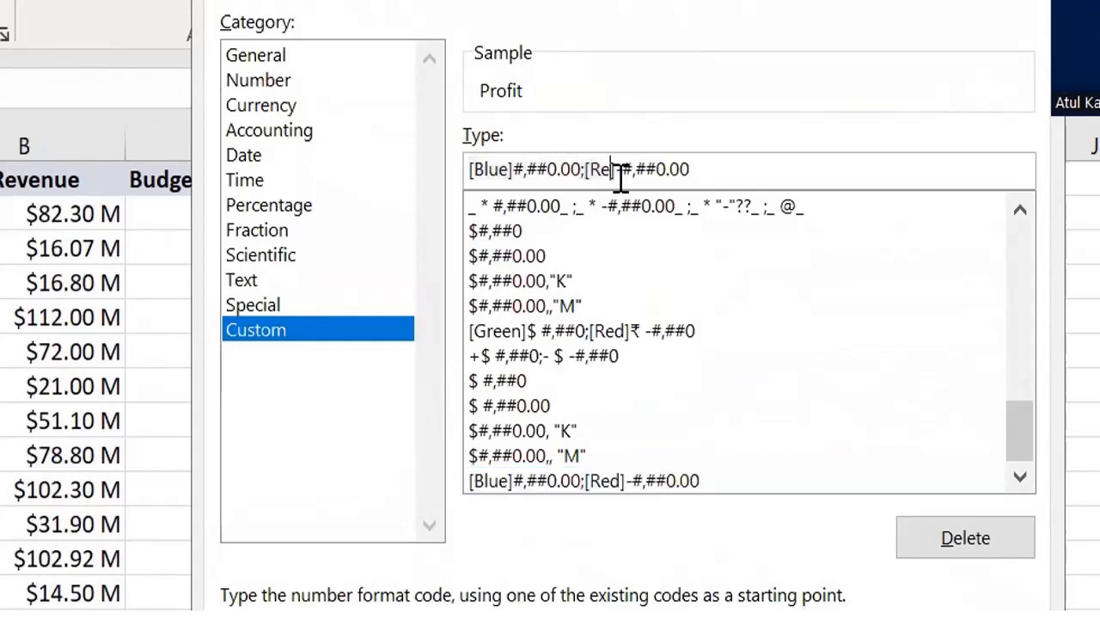
key("BackSpace")
key("BackSpace")
key("BackSpace")
key("Delete")
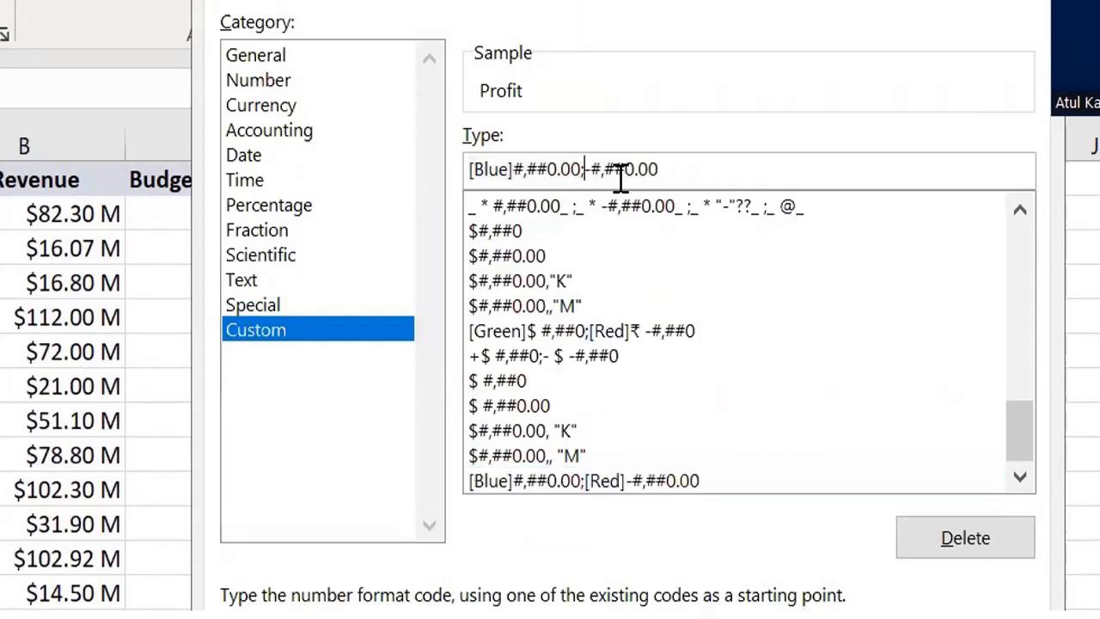
key("Delete")
type("-")
key("Left")
key("Left")
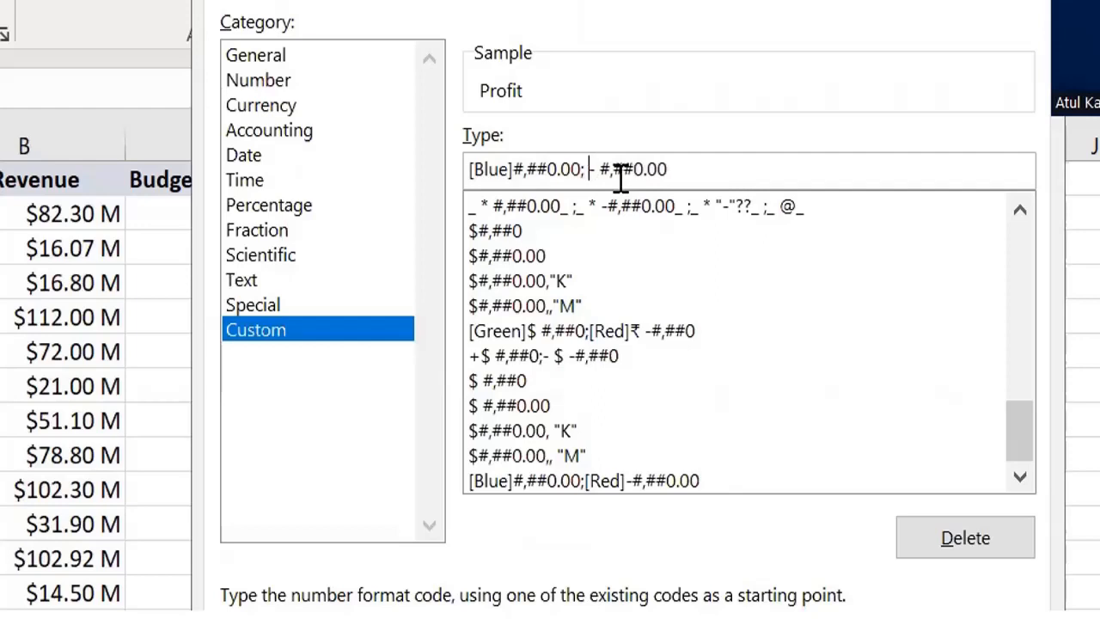
key("Right")
key("Right")
key("BackSpace")
Replace the [Blue] code with a plus sign and apply +#,##0.00; -#,##0.00 to the Profit column.
left_click(513, 167)
key("BackSpace")
type("]")
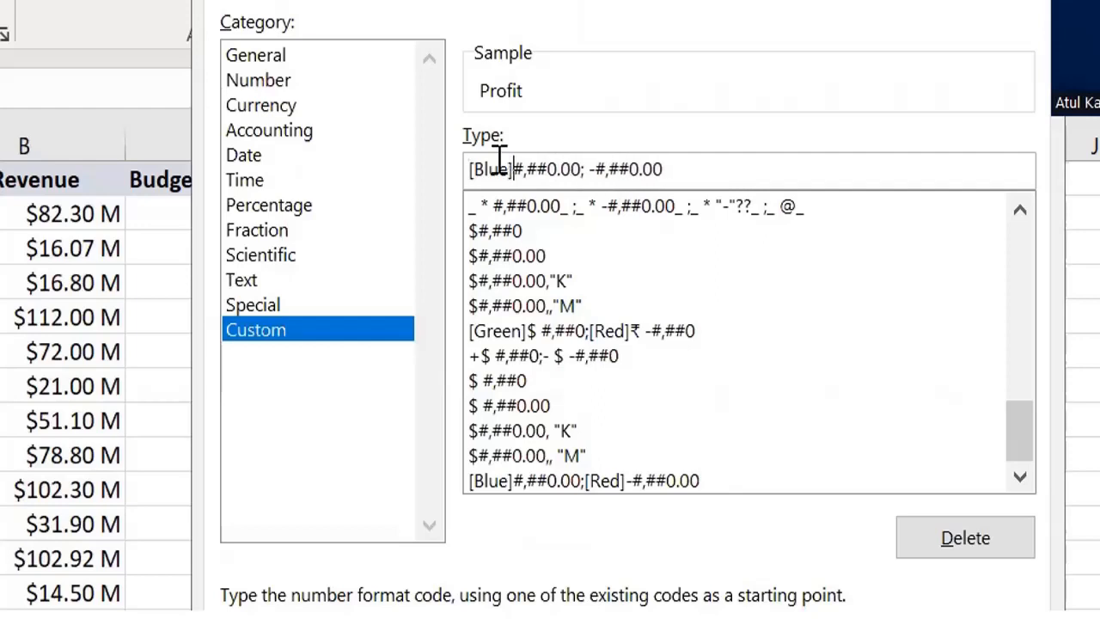
key("shift+Left")
key("shift+Left")
key("shift+Left")
key("shift+Left")
key("shift+Left")
key("shift+Left")
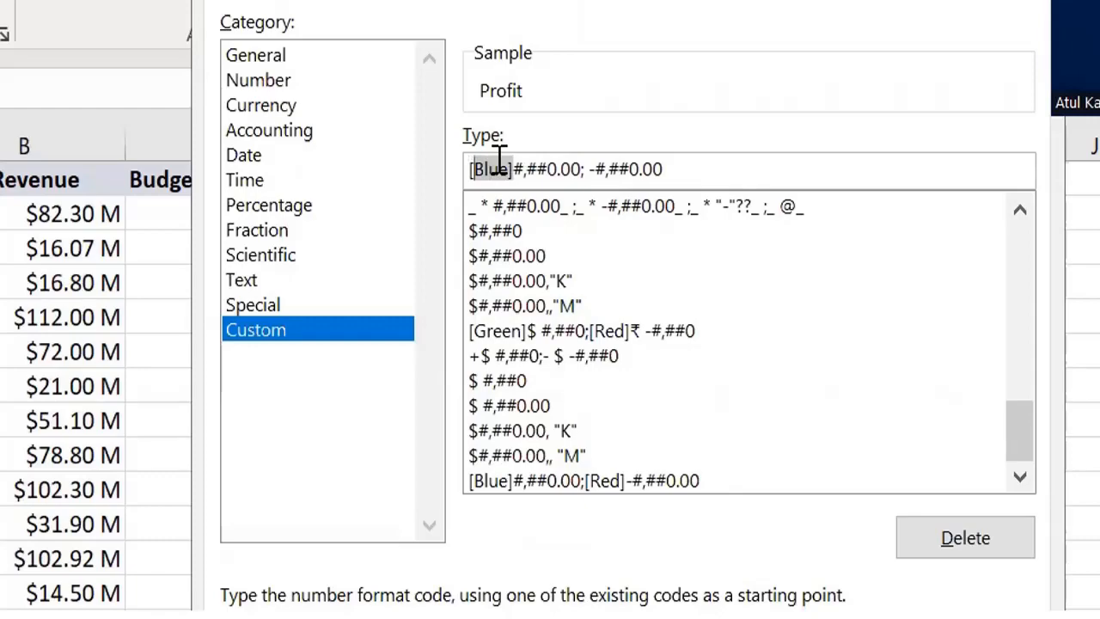
type("+")
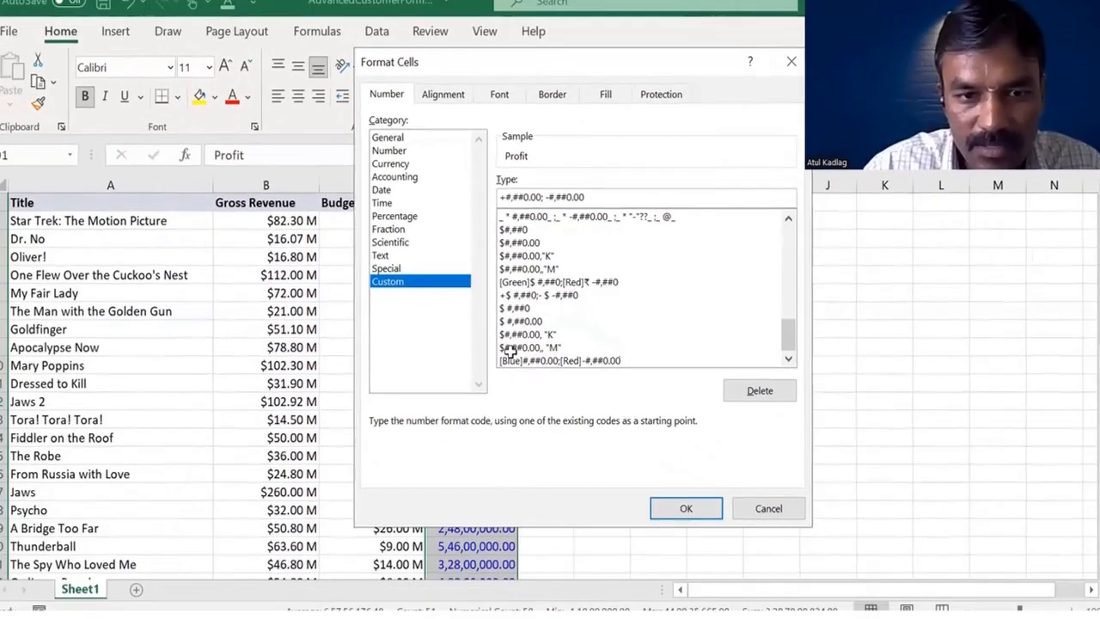
key("Return")
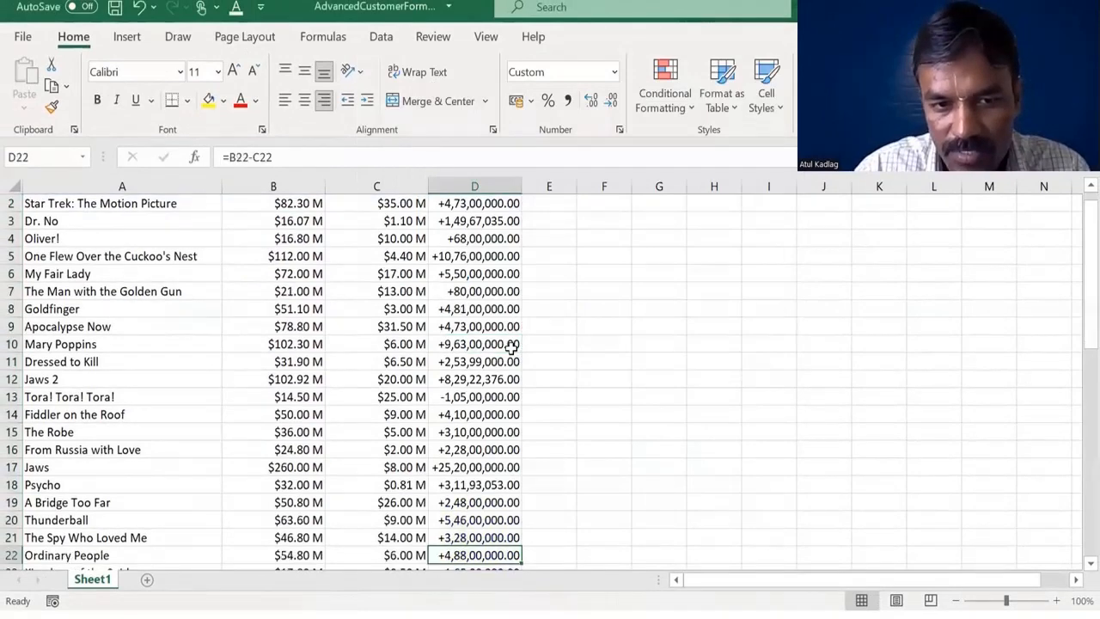
Look through the Profit column down to its last row for the plus and minus signs, and return to cell D2.
key("Down")
key("Down")
key("Down")
key("Down")
key("Down")
key("Down")
key("Down")
key("Down")
key("Down")
key("Down")
key("Down")
scroll(511, 347, "down", 7)
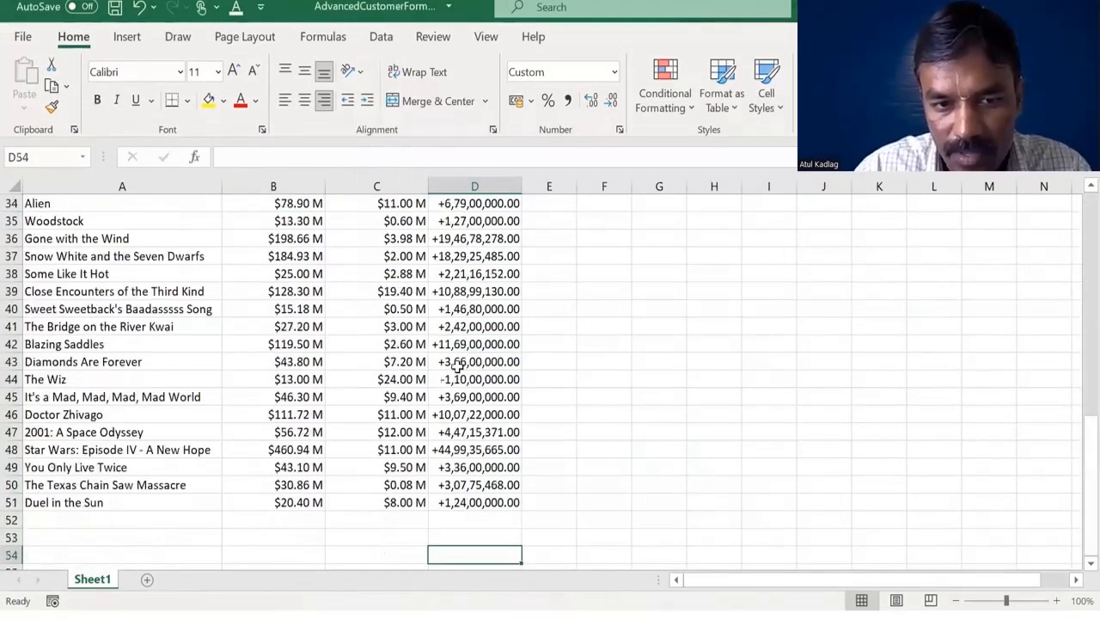
left_click(446, 394)
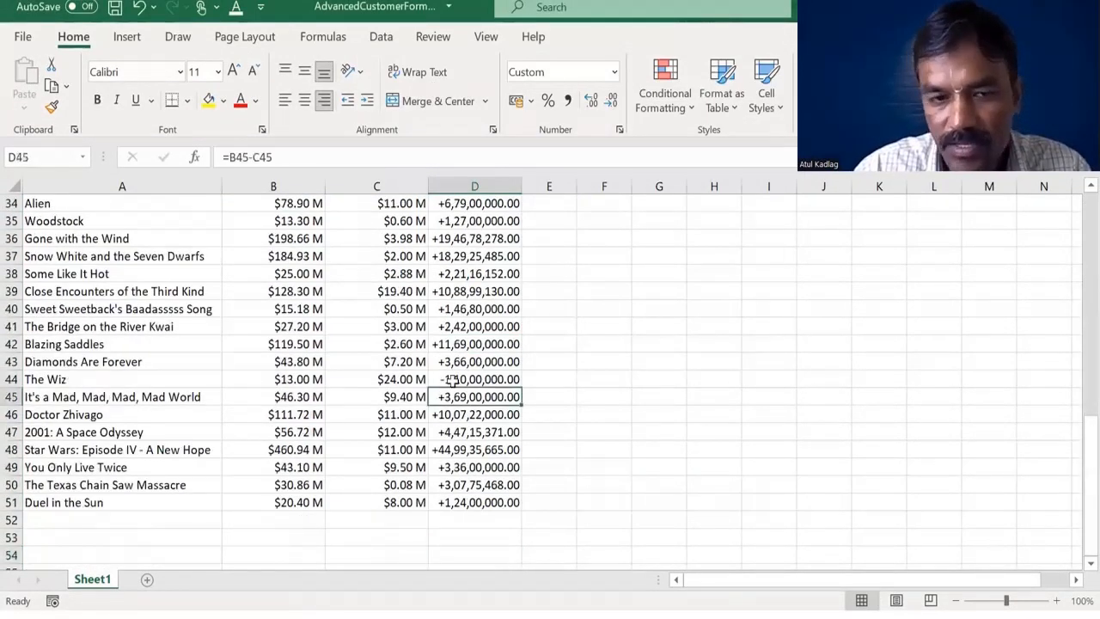
key("ctrl+Up")
key("Down")
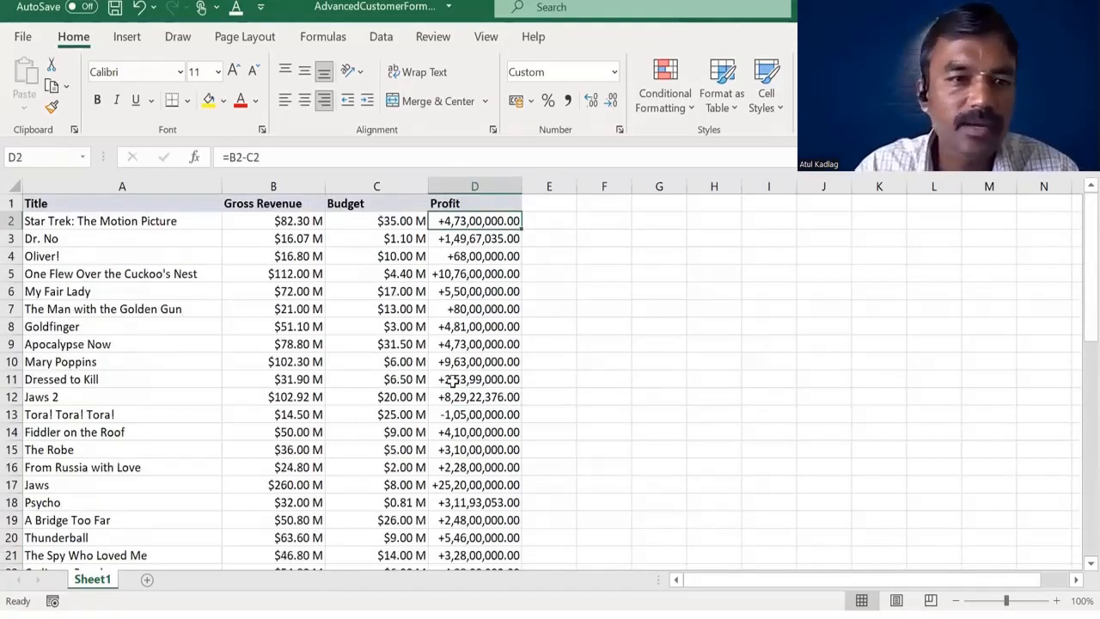
Review the custom format code applied to the whole Profit column.
left_click(474, 181)
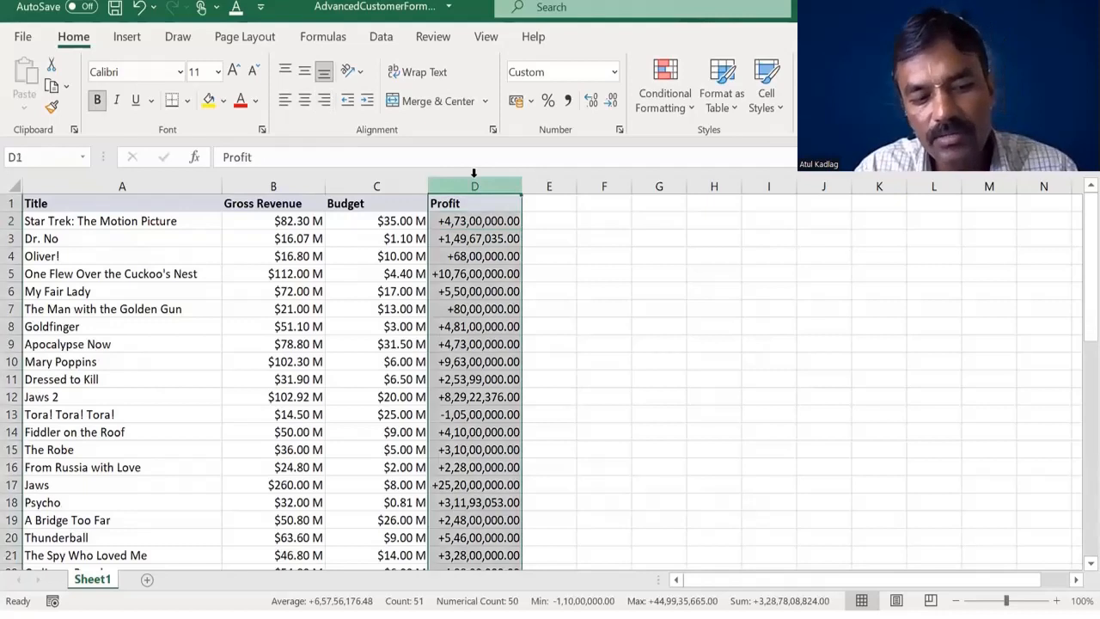
key("ctrl+1")
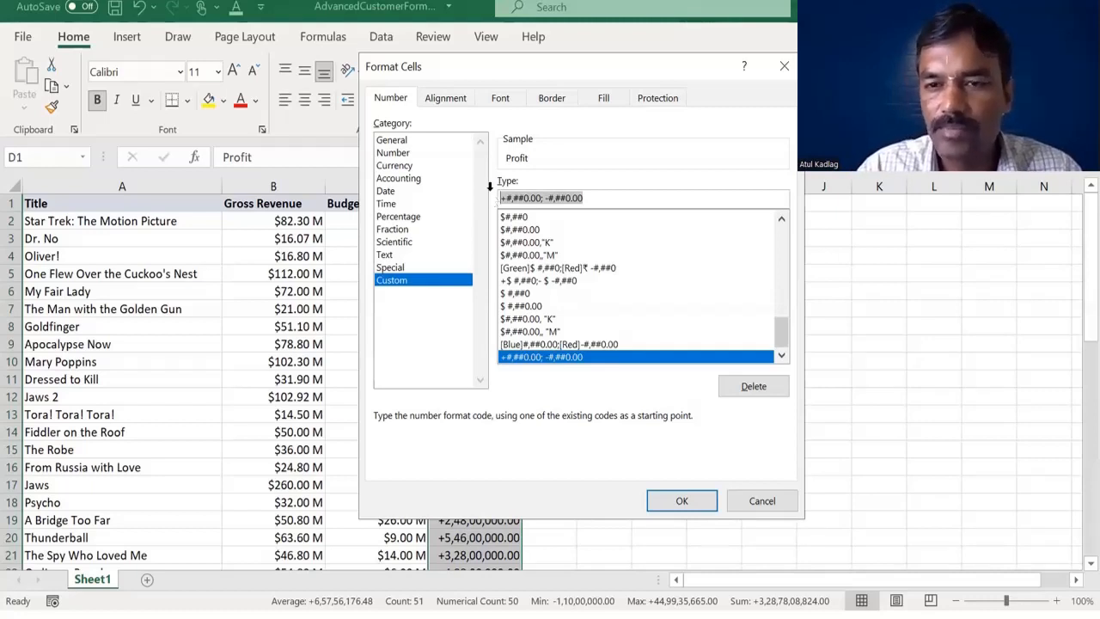
key("Return")
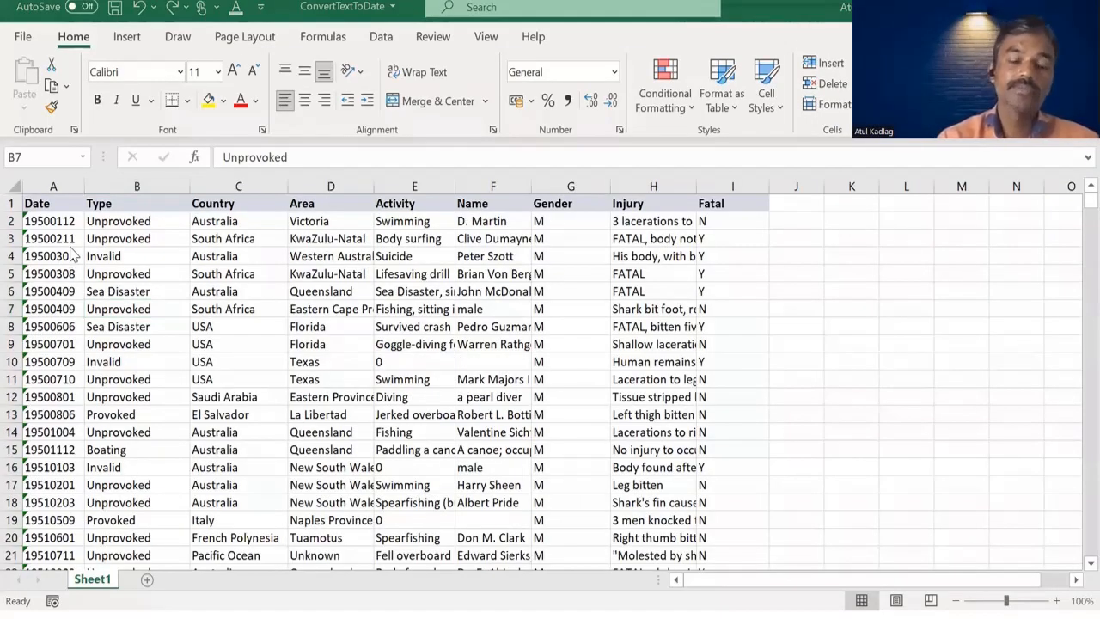
Examine how the dates are stored in the Date column of the ConvertTextToDate workbook, comparing cells A3, A4 and A5.
key("Up")
key("Up")
key("Up")
key("Left")
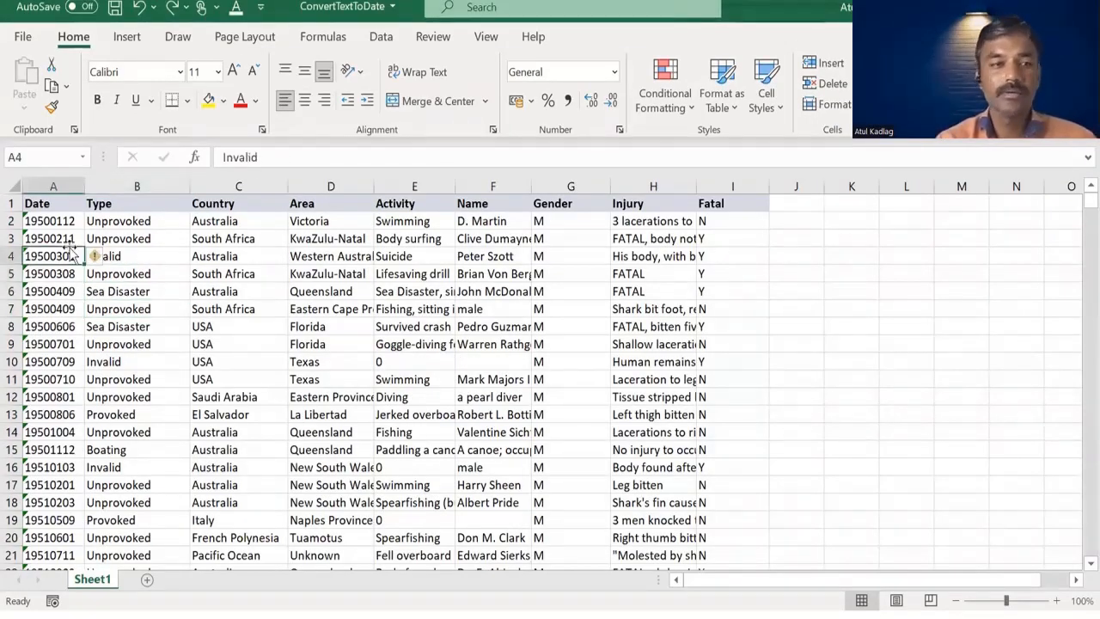
key("Up")
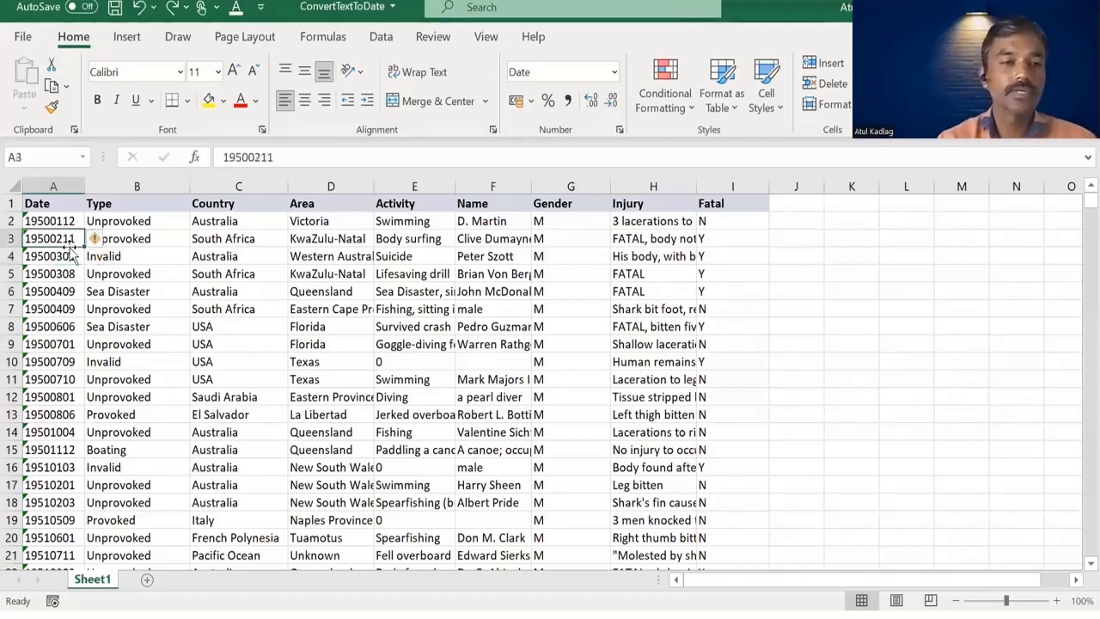
key("Right")
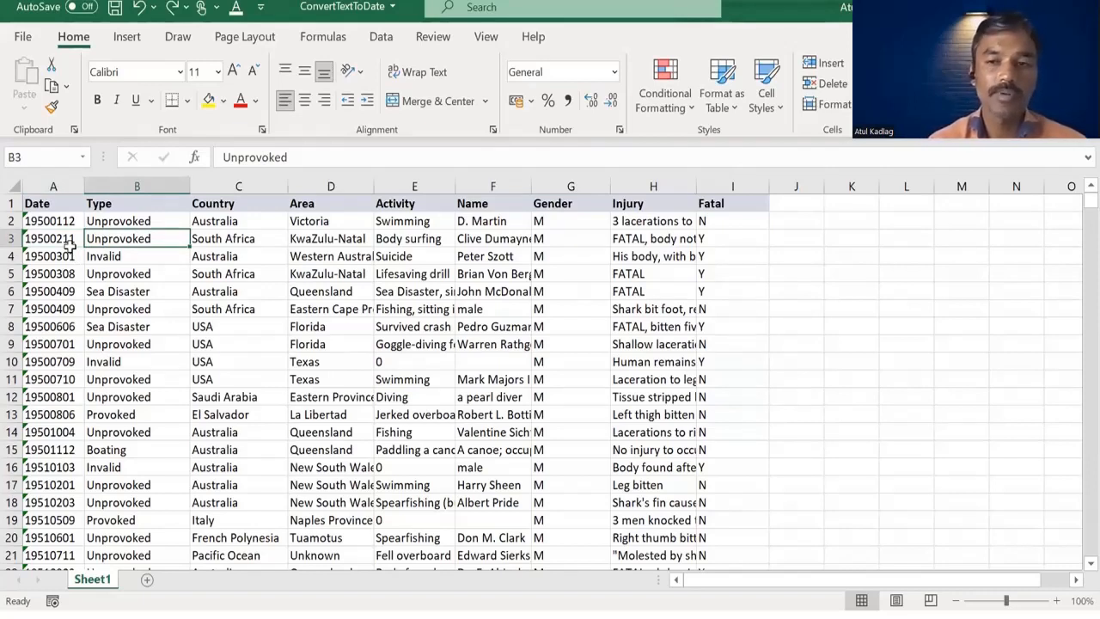
left_click(43, 183)
left_click(43, 238)
left_click(50, 275)
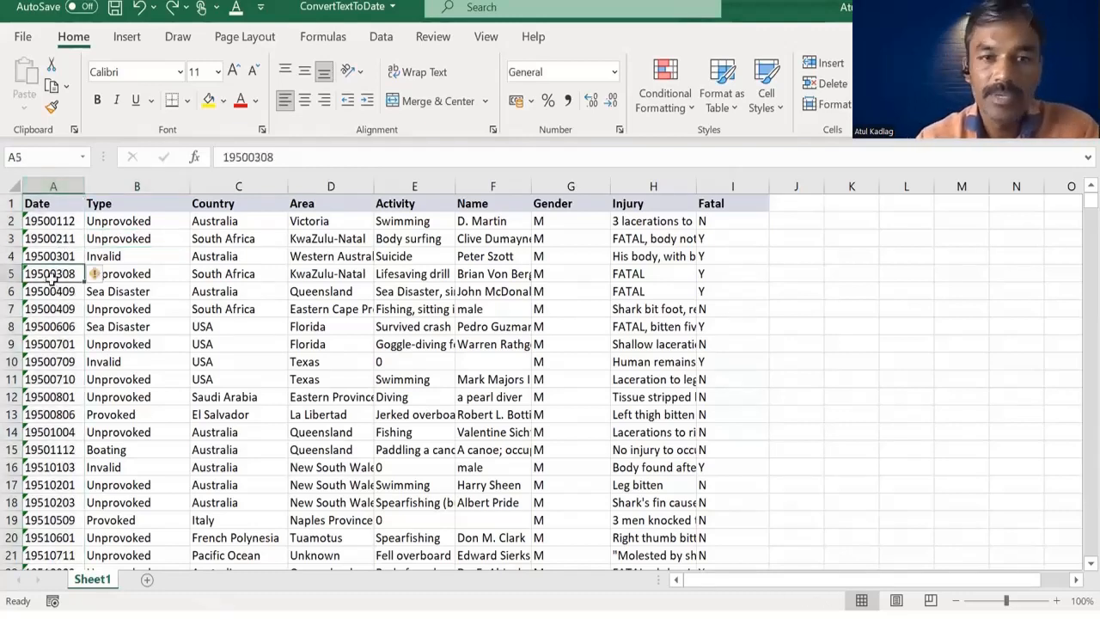
left_click(50, 256)
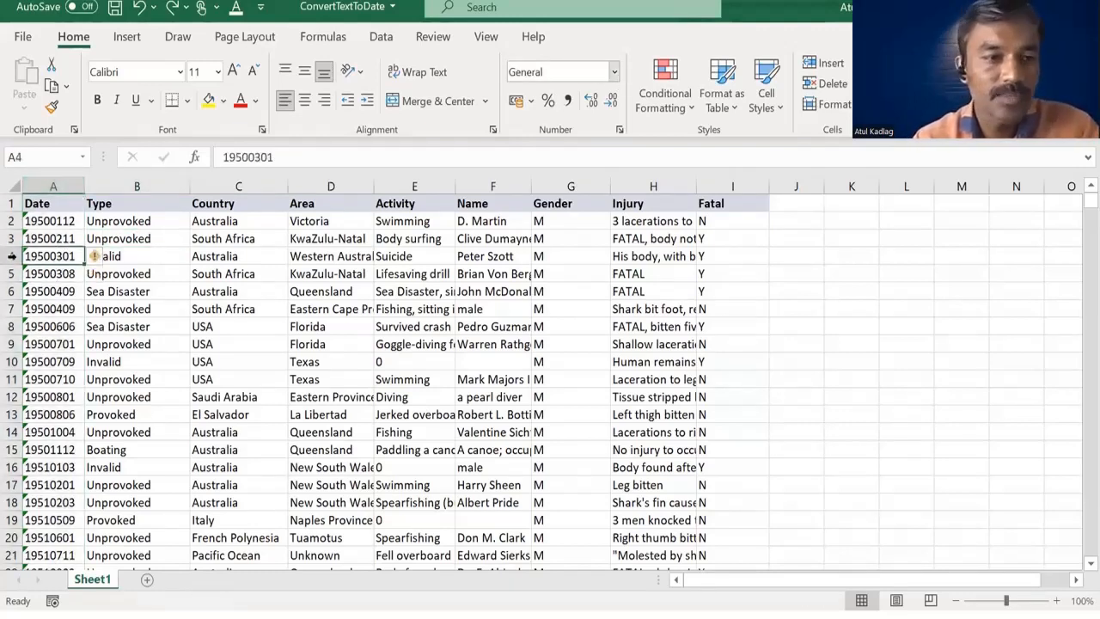
left_click(61, 239)
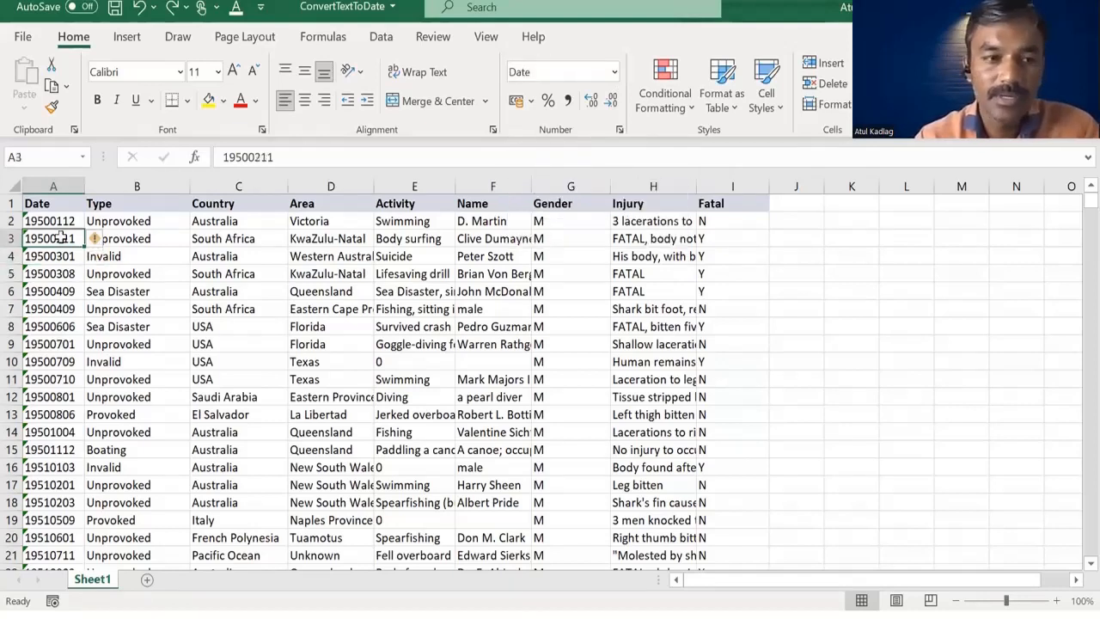
Check how Date cell A3 previews in the available number formats and in the date settings of Format Cells.
left_click(616, 73)
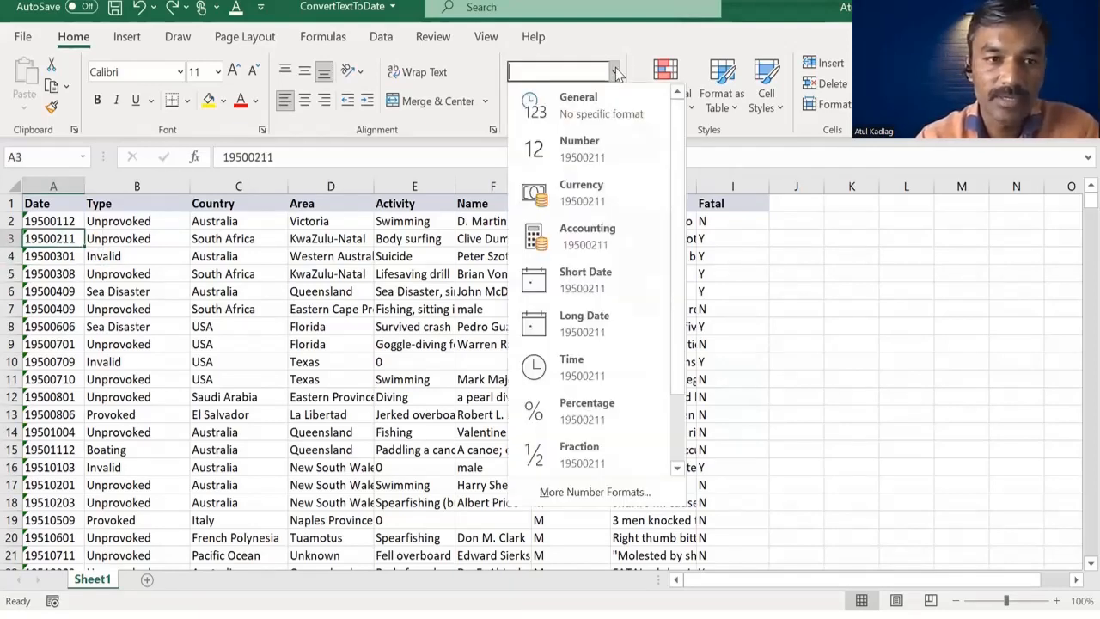
left_click(57, 249)
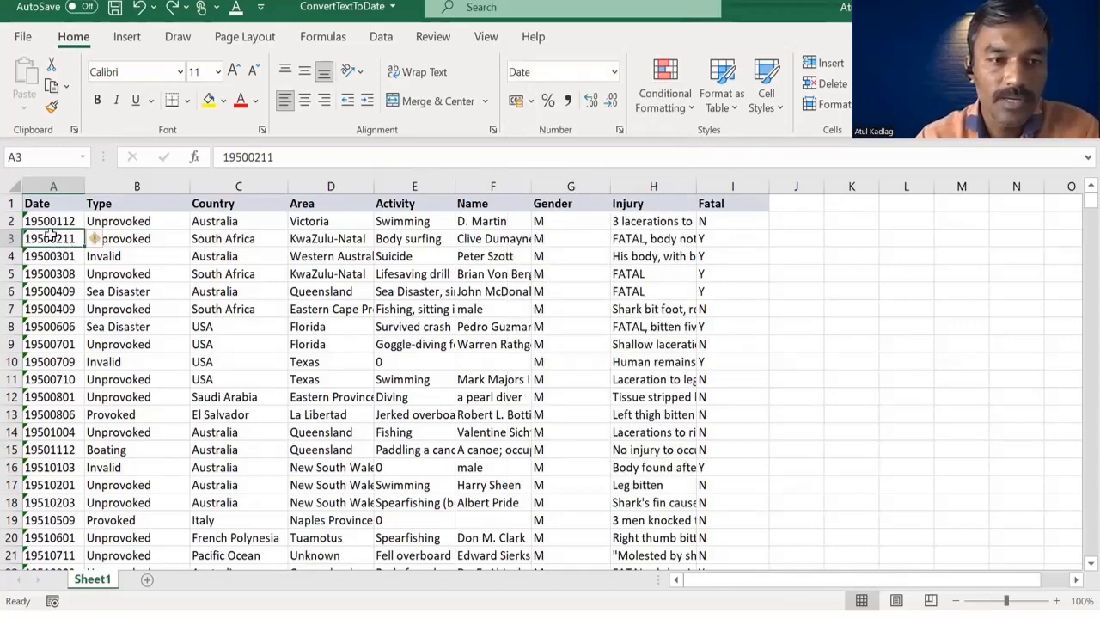
right_click(52, 234)
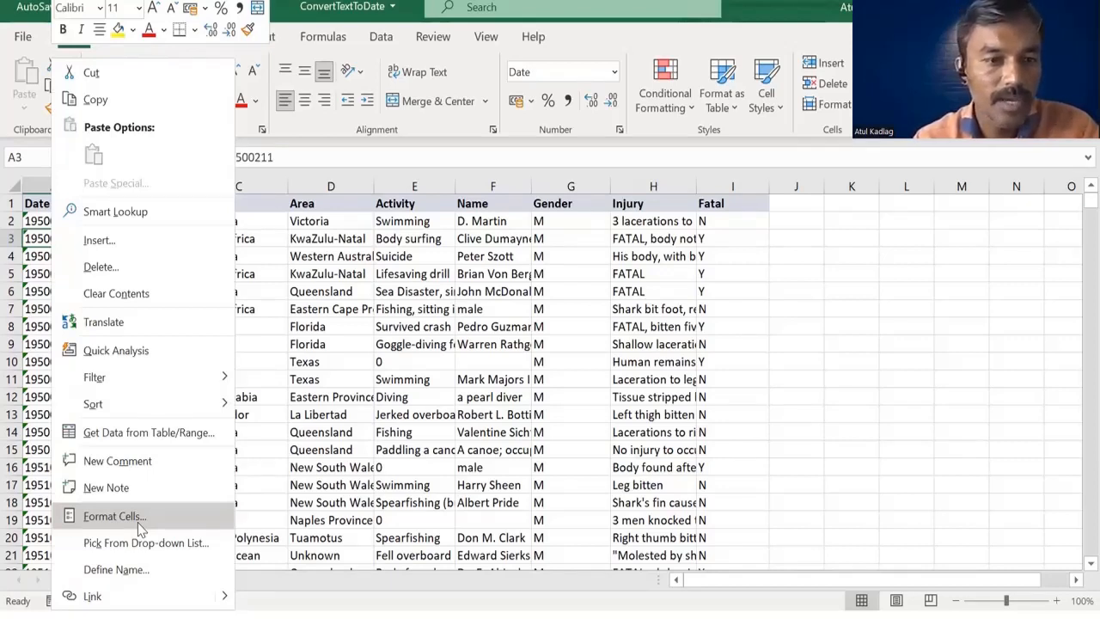
key("Return")
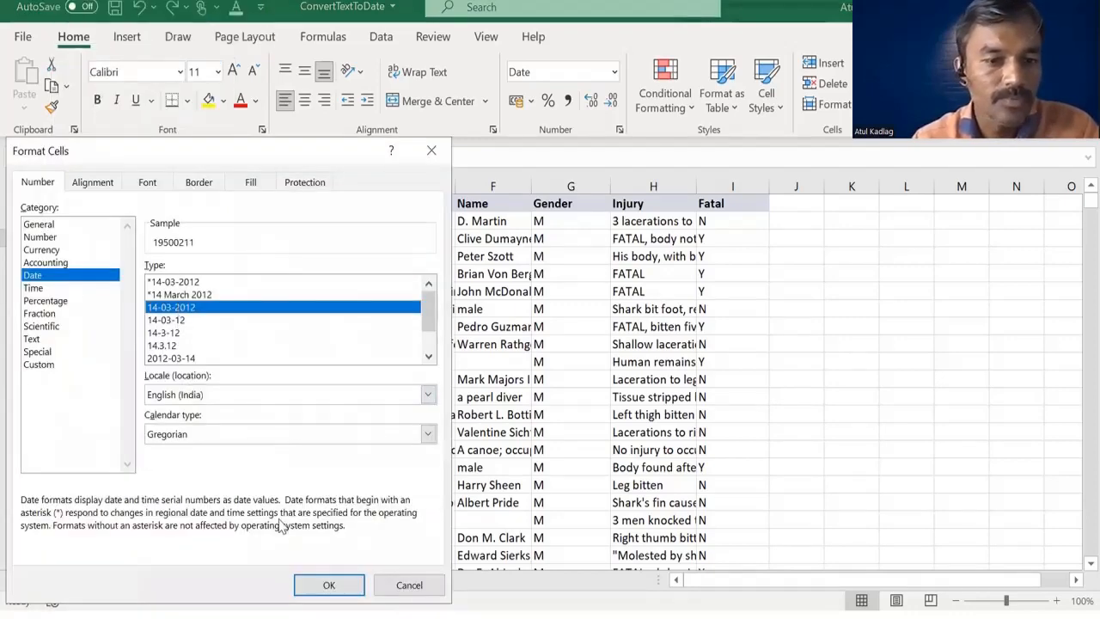
key("Escape")
left_click(50, 240)
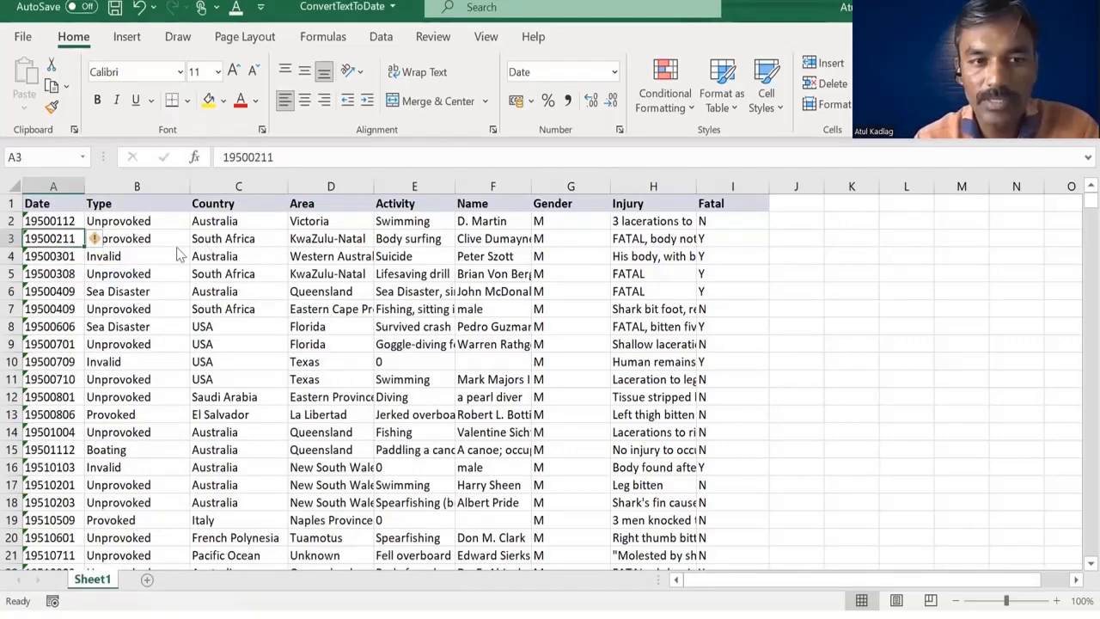
key("ctrl+1")
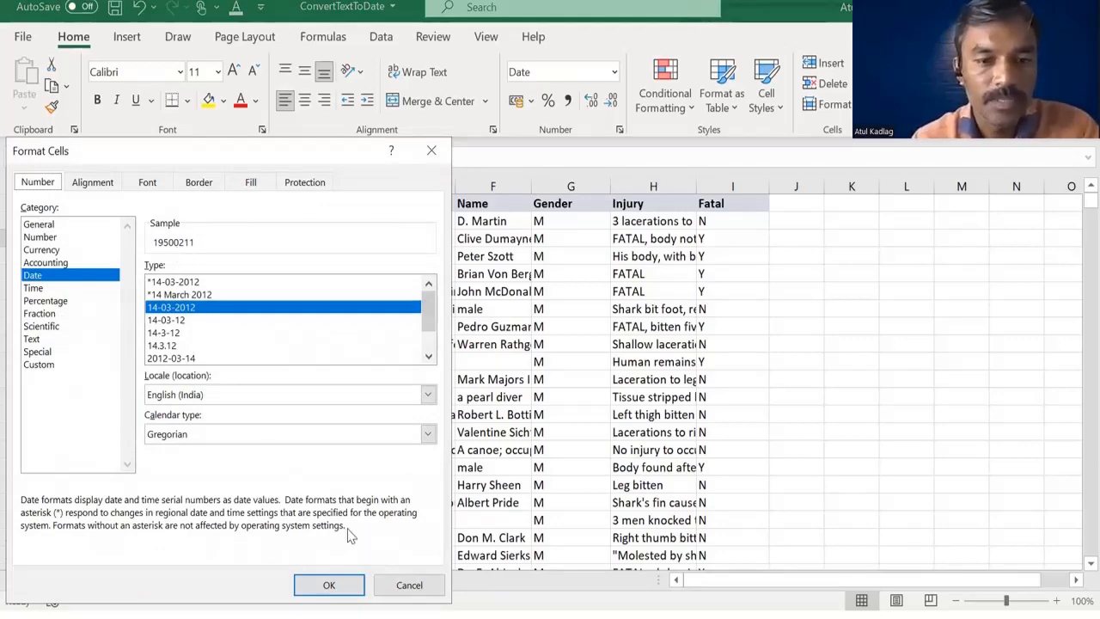
key("Escape")
Select the first four Date entries, A2:A5.
left_click(91, 291)
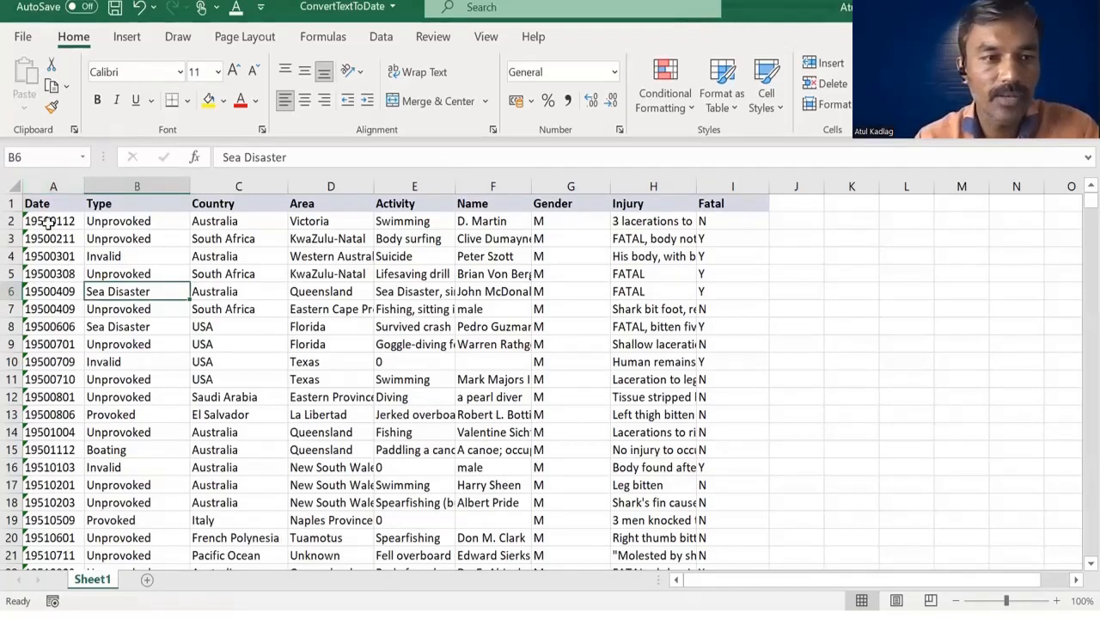
left_click(64, 209)
left_click_drag(60, 225, 59, 267)
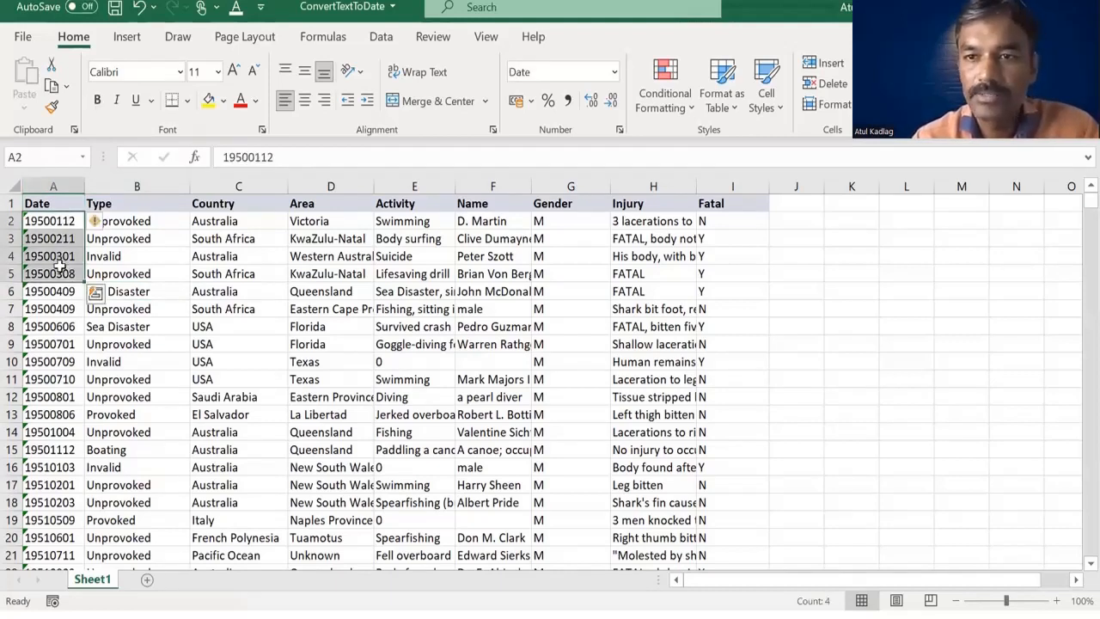
Insert a blank column between Date and Type and give it the header "new Date" in B1.
left_click(62, 272)
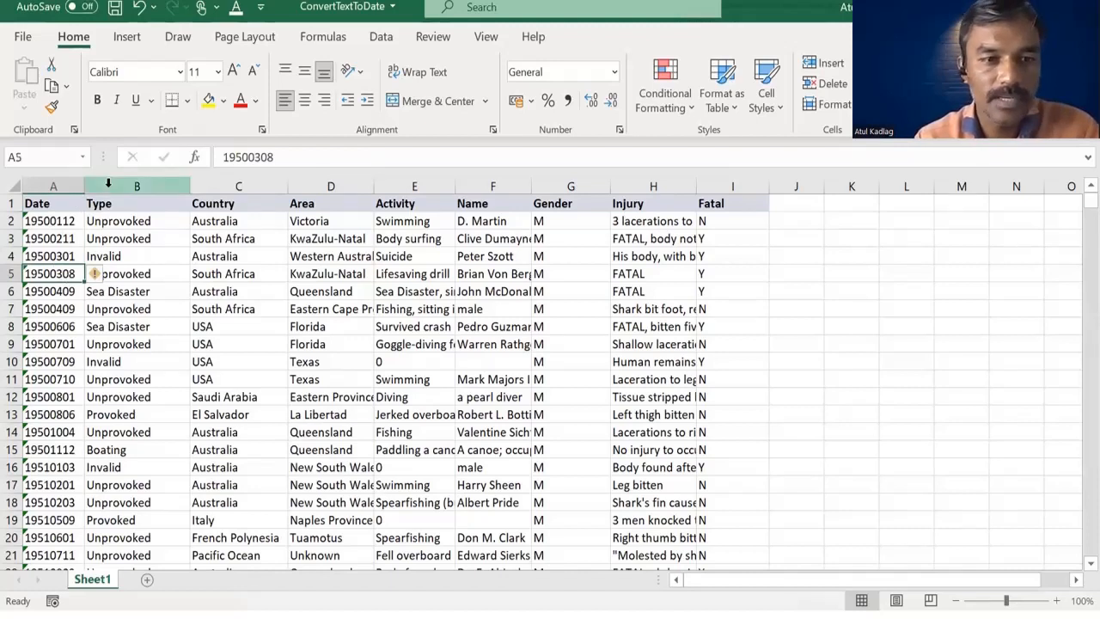
left_click(127, 278)
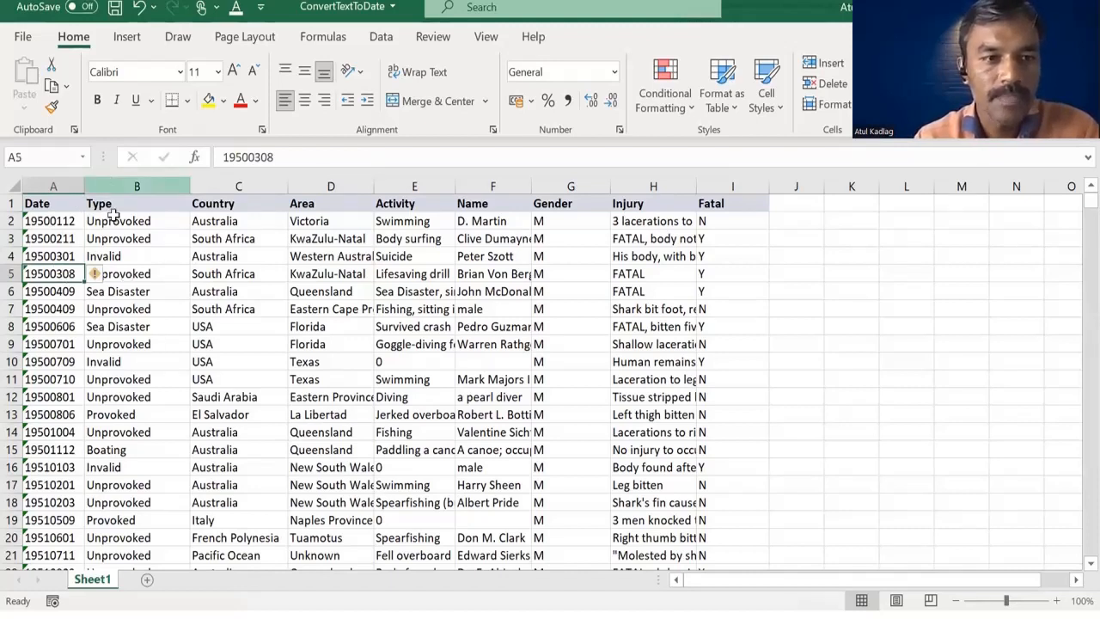
left_click(113, 215)
left_click(107, 204)
type("new")
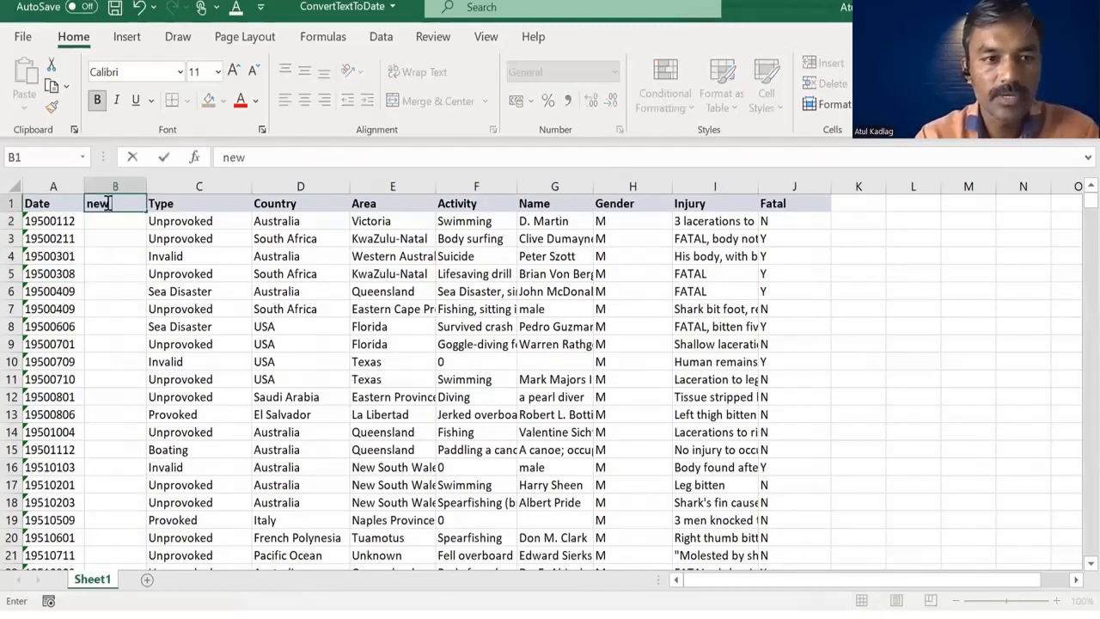
type(" Date")
key("Return")
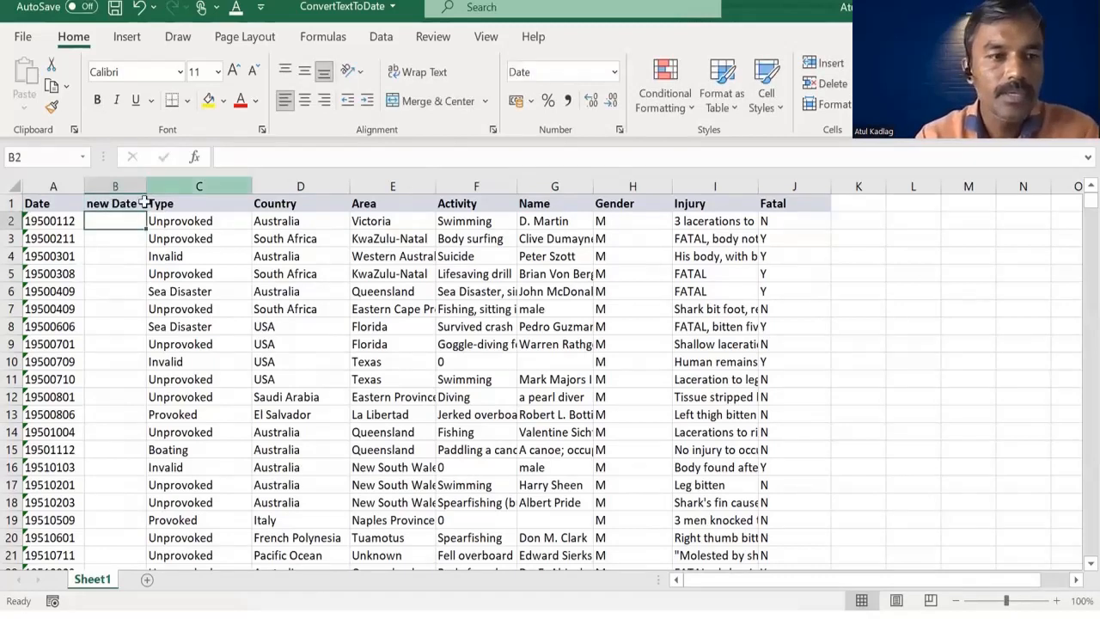
Begin a MID formula in B2 of the new Date column with A2 as its text argument.
left_click(82, 221)
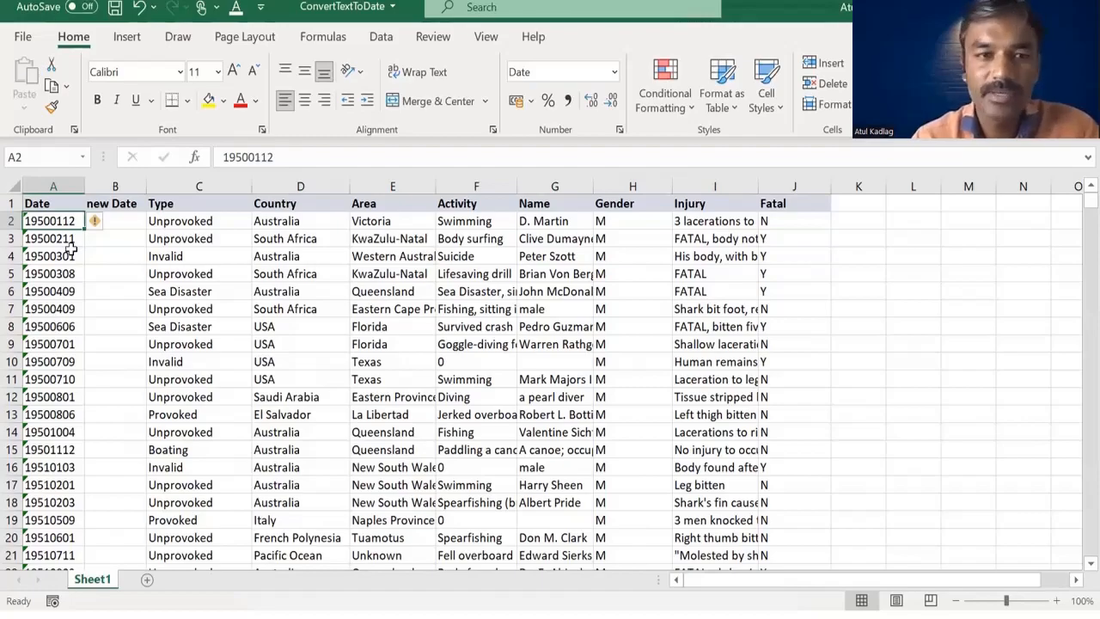
left_click(129, 221)
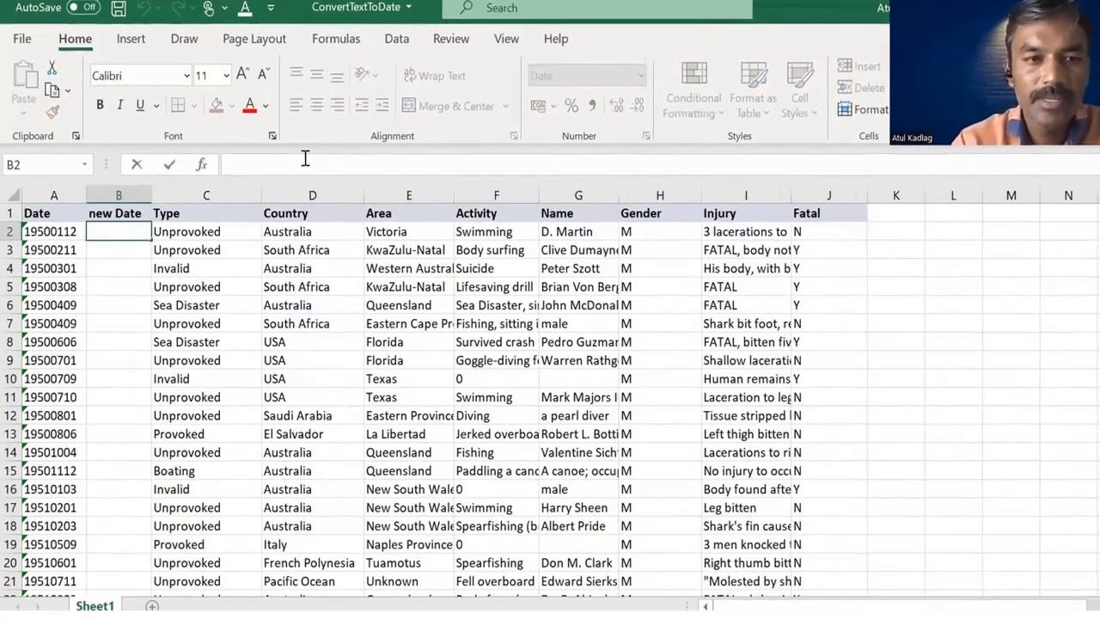
left_click(293, 151)
type("=")
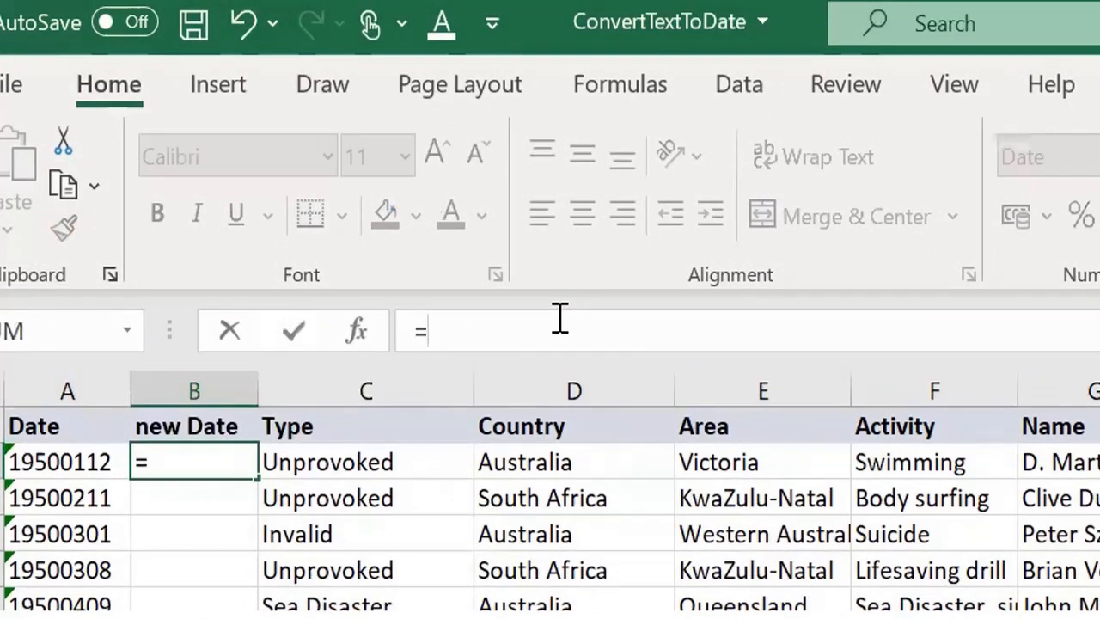
type("MID(")
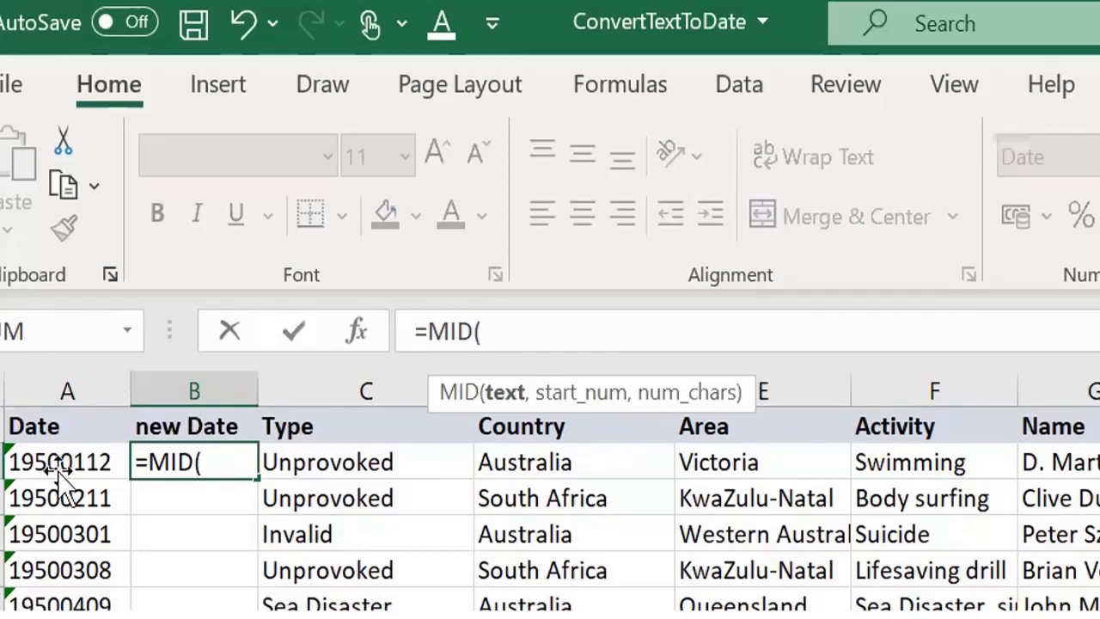
type("A2")
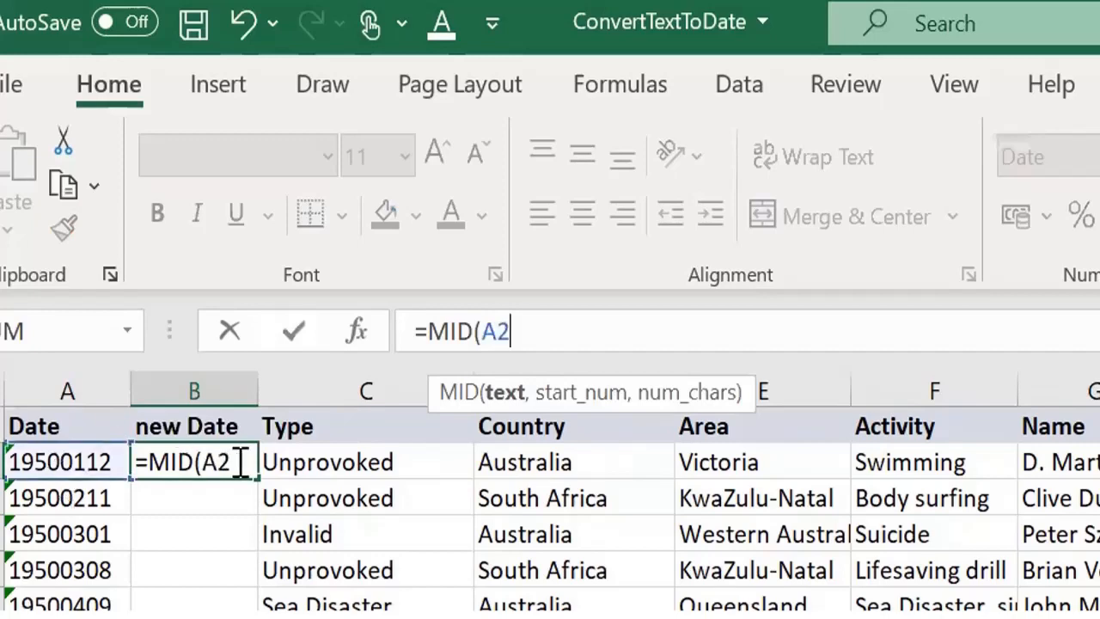
type(",")
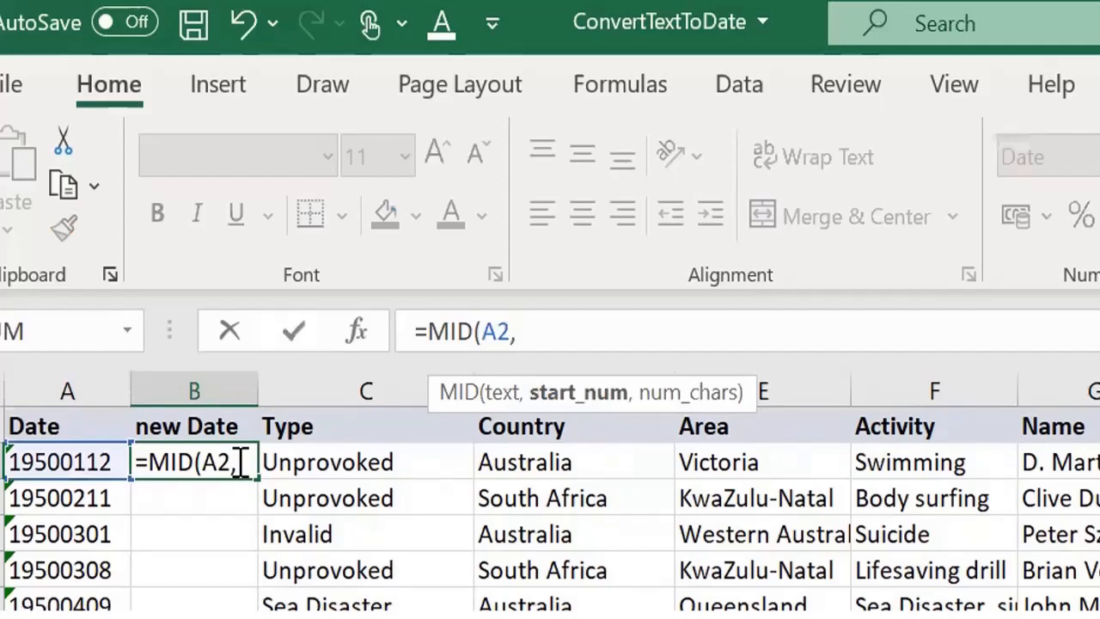
Complete the B2 formula as =MID(A2,5,2) to extract the month and fill it down the new Date column.
type("5,")
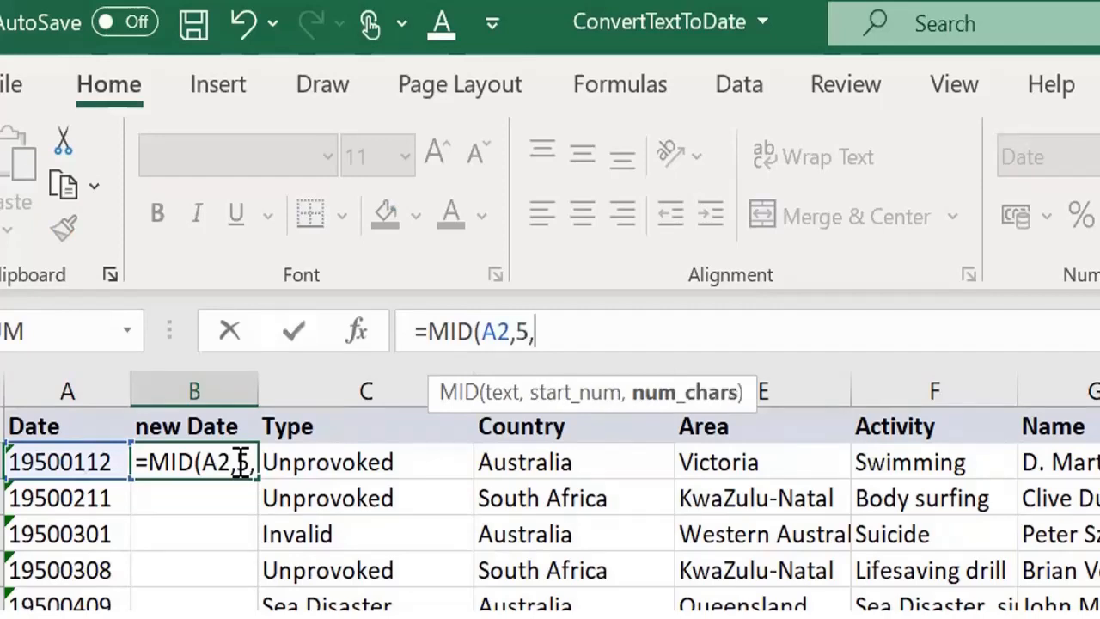
type("2")
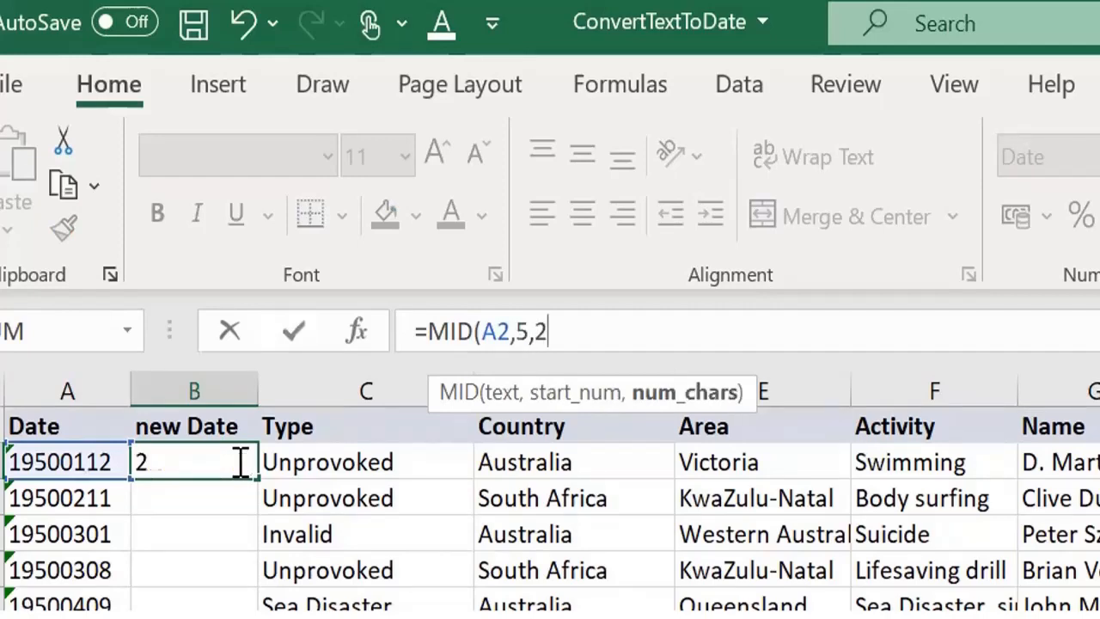
key("Return")
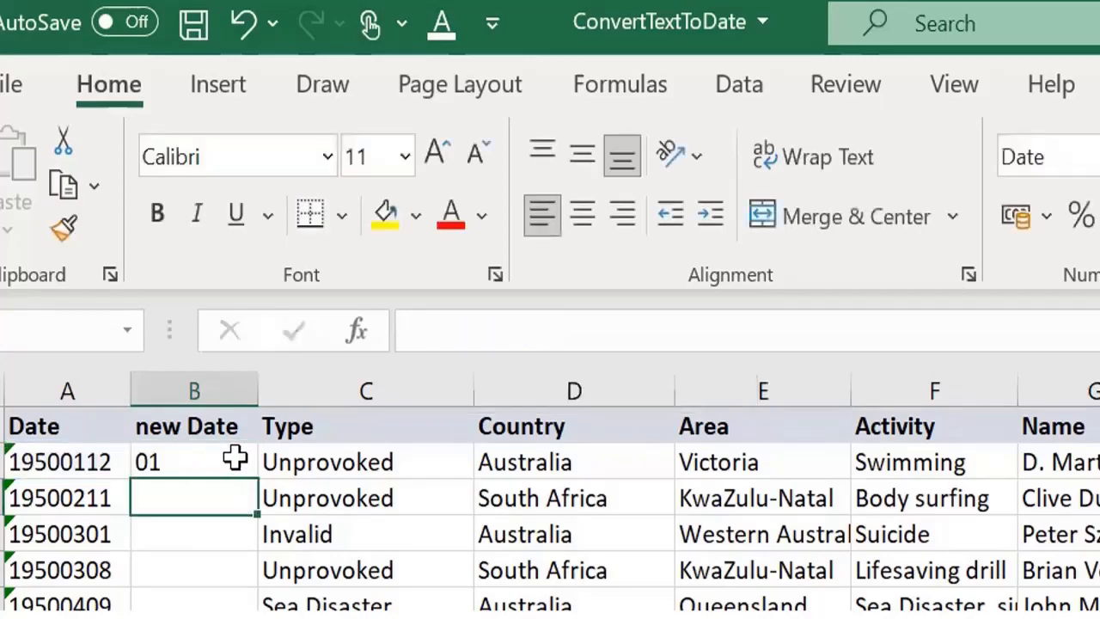
left_click(253, 471)
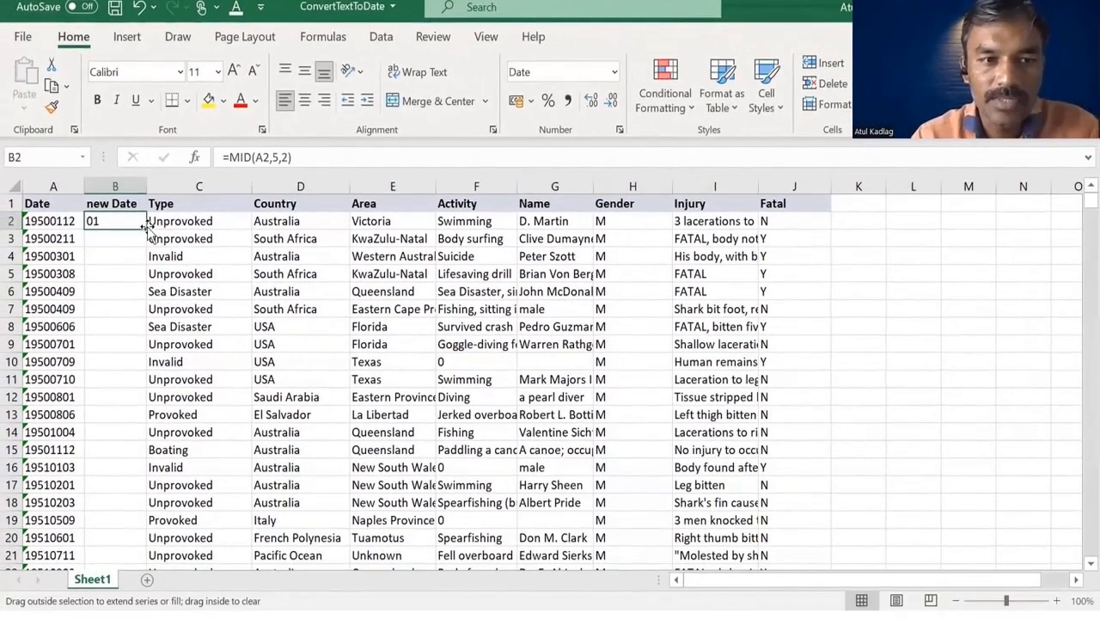
double_click(258, 479)
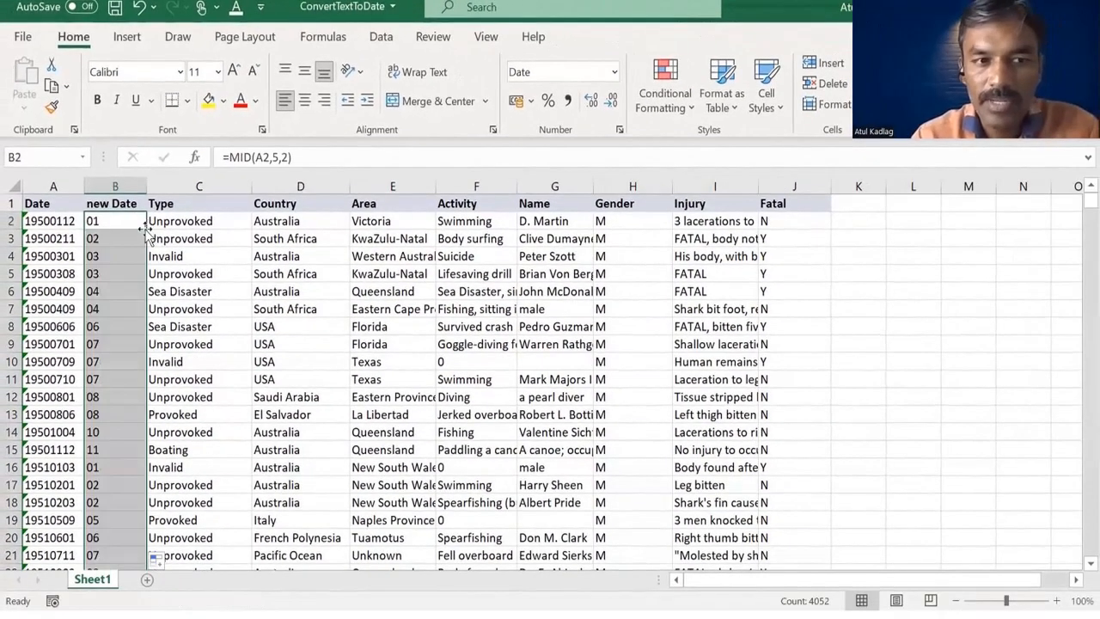
left_click(52, 292)
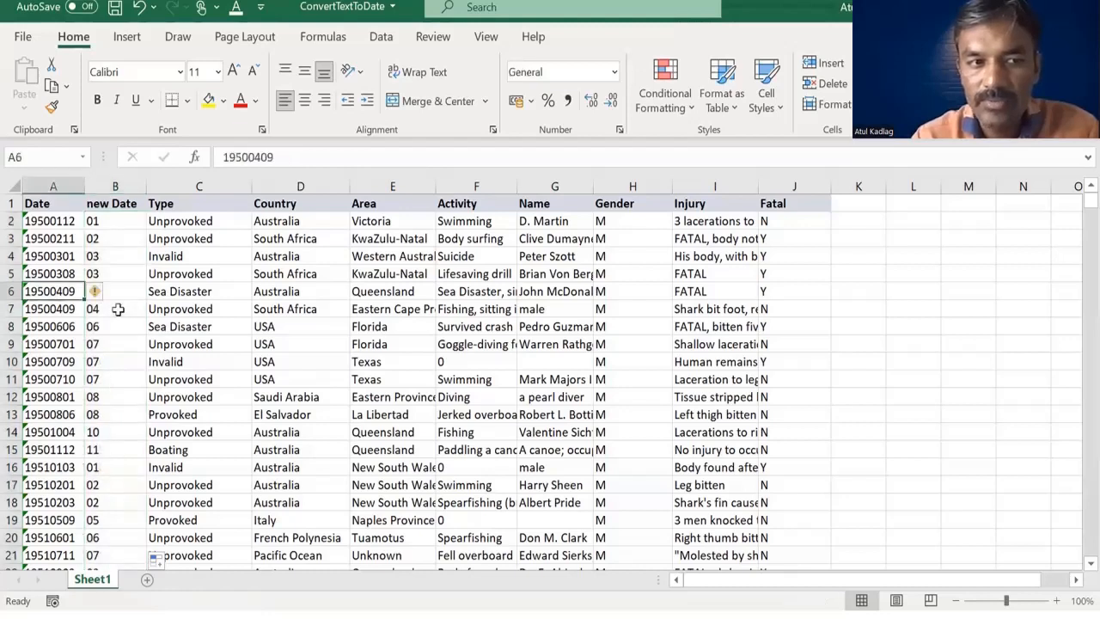
left_click(54, 328)
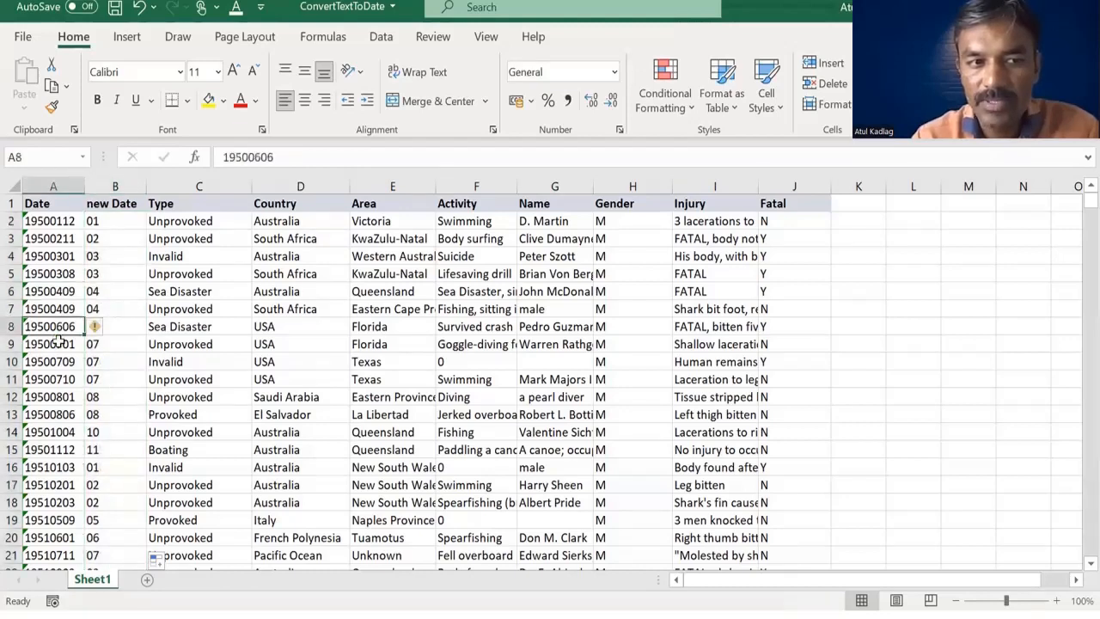
left_click(129, 323)
Append &"/"&RIGHT(A2,2) to the B2 formula to add the day and fill it down the new Date column.
left_click(116, 224)
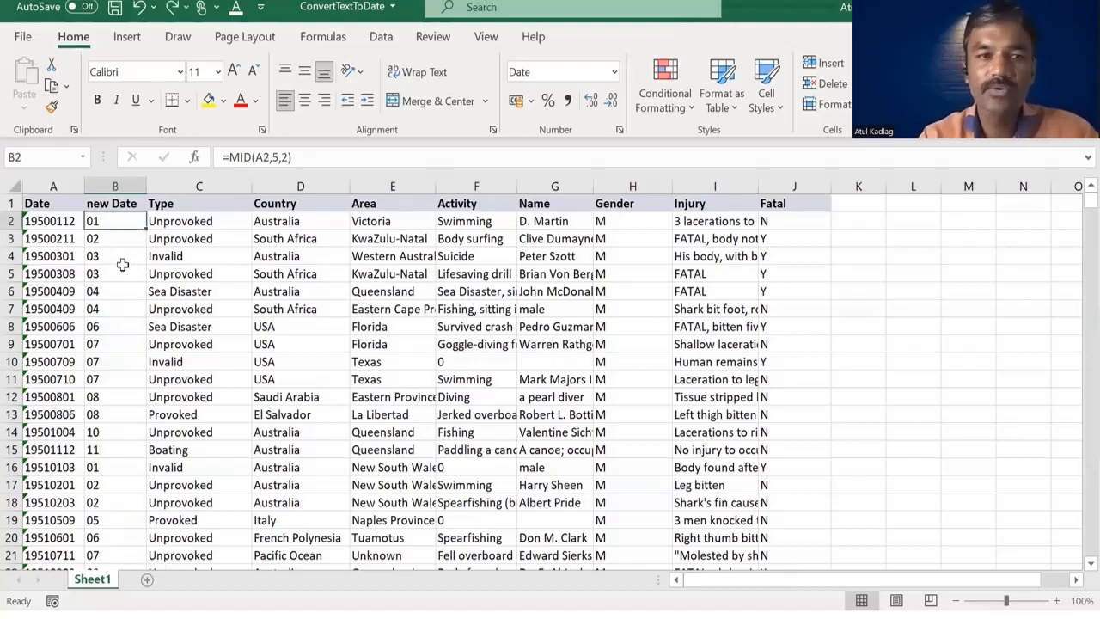
left_click(297, 158)
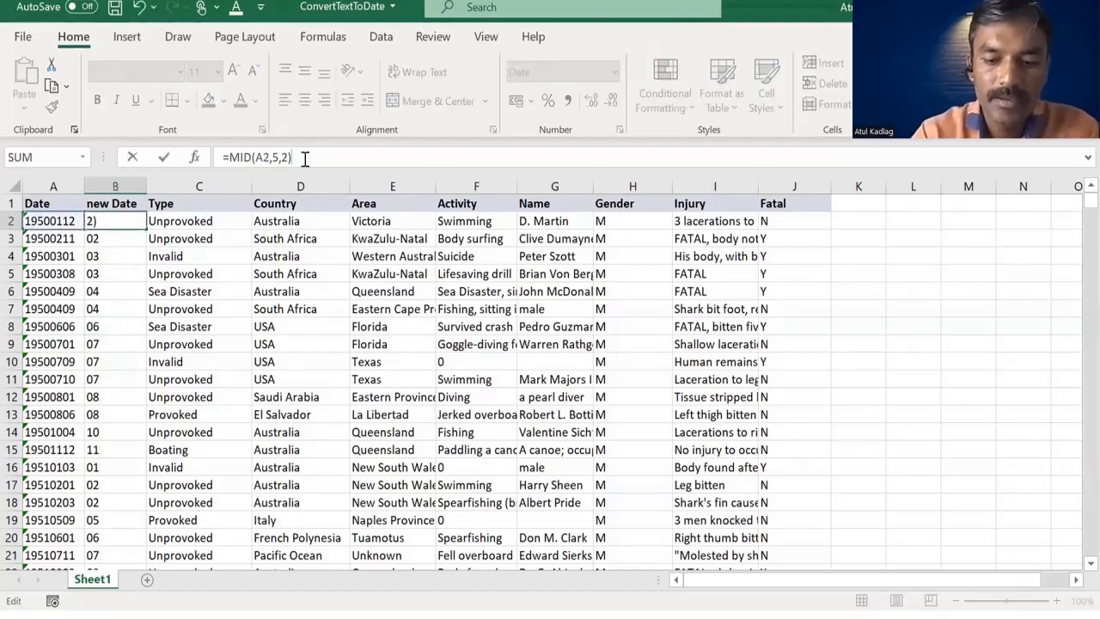
type("&\"/")
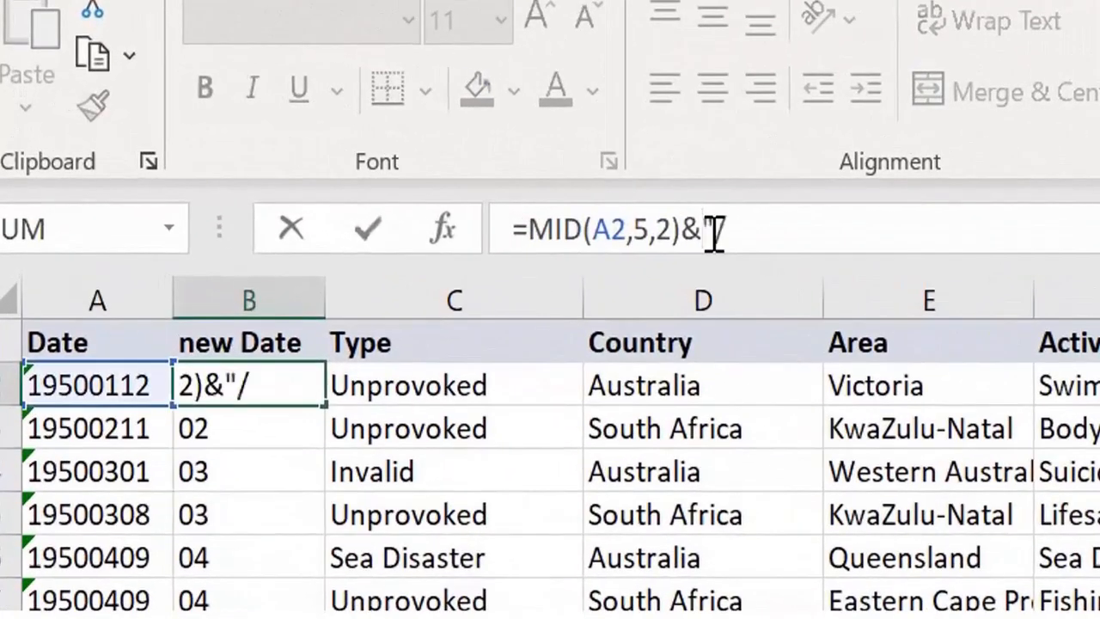
type("\"&")
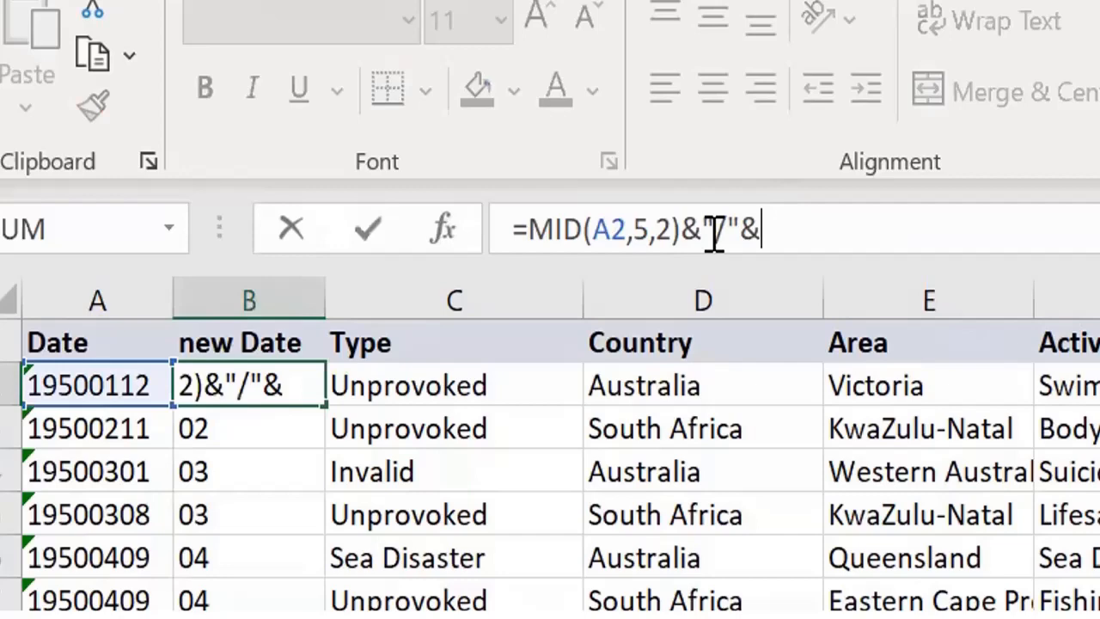
type("RIGHT(")
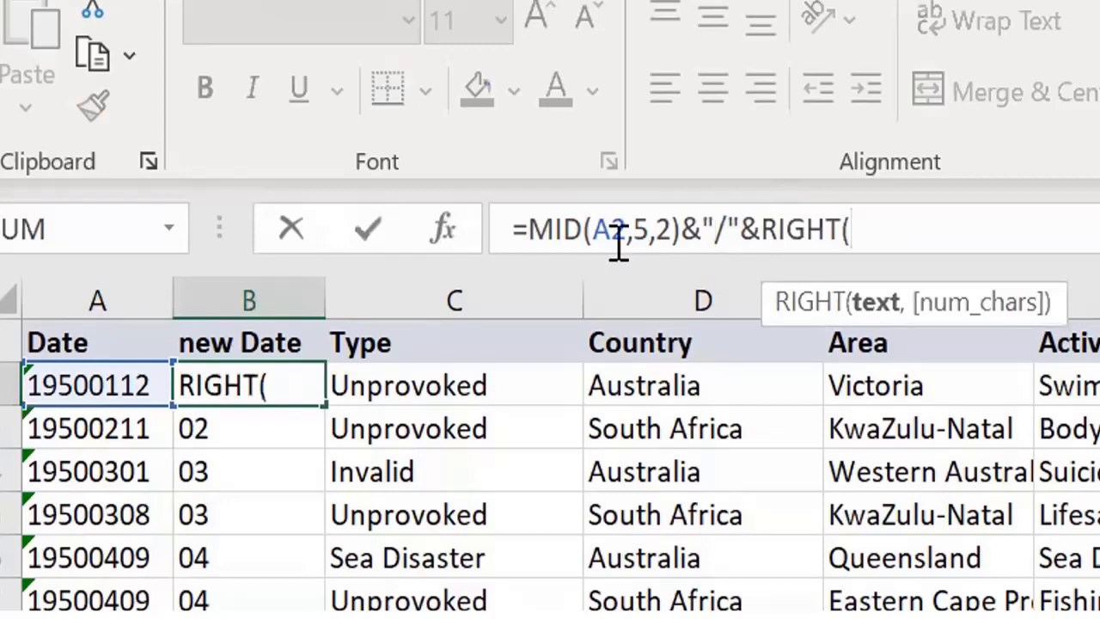
left_click(101, 386)
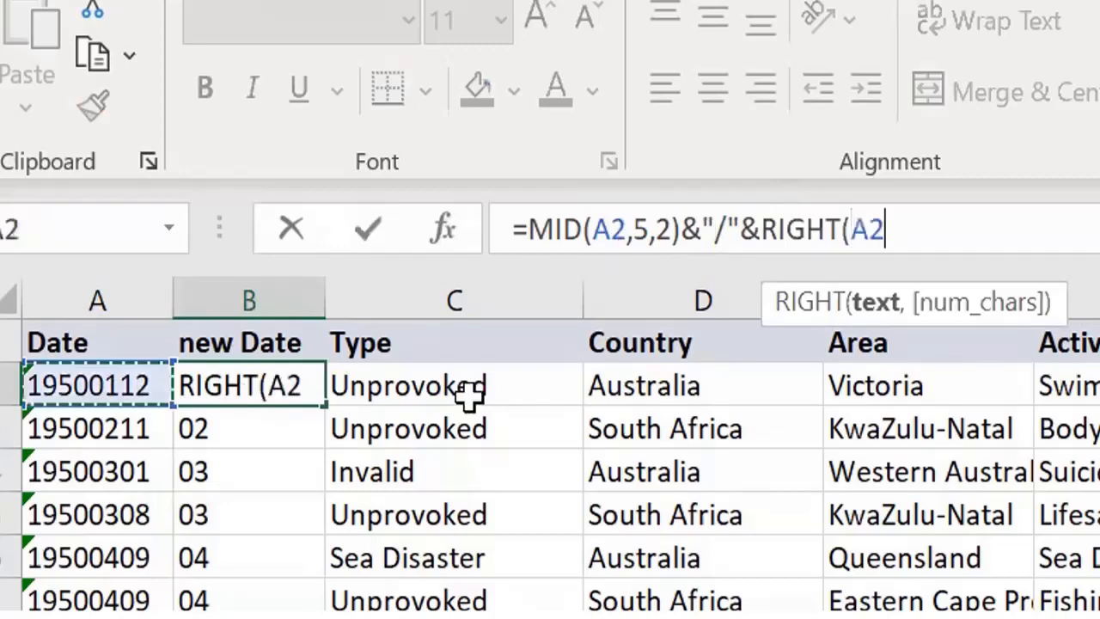
type(",2")
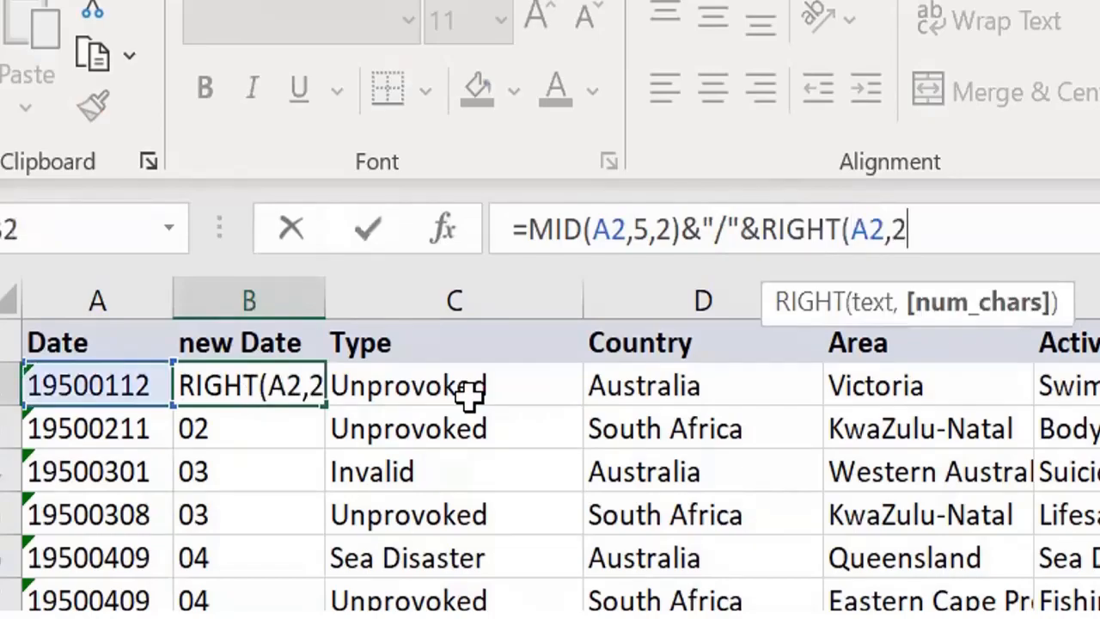
type(")")
key("Return")
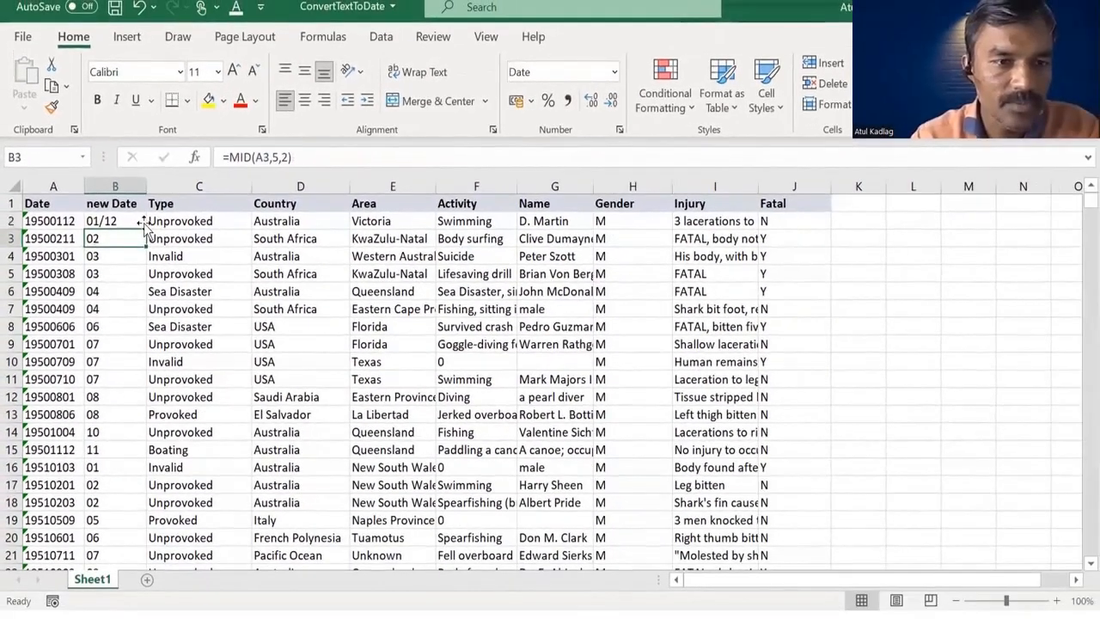
left_click(143, 223)
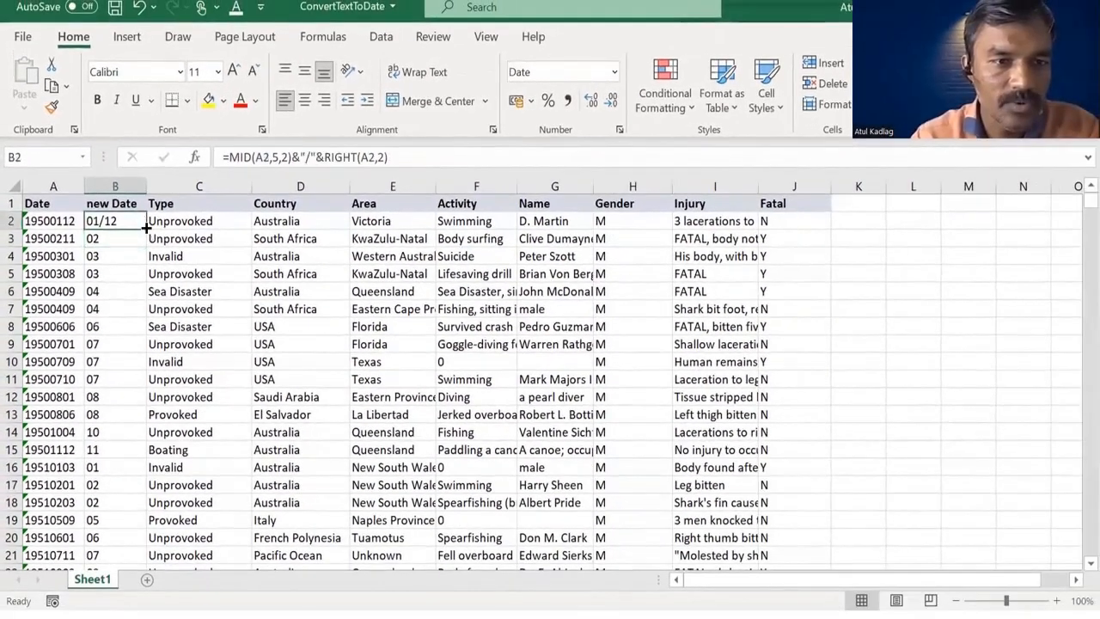
double_click(146, 229)
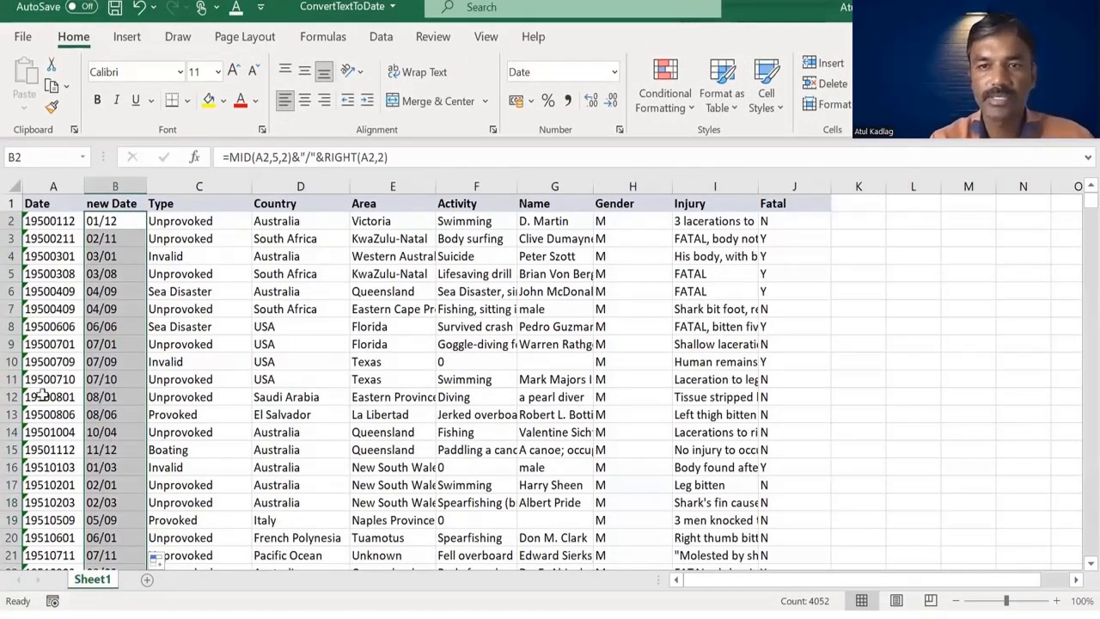
Append &"/"& LEFT(A2,4) to the B2 formula to add the year, and enter it in all selected new Date cells.
left_click(394, 153)
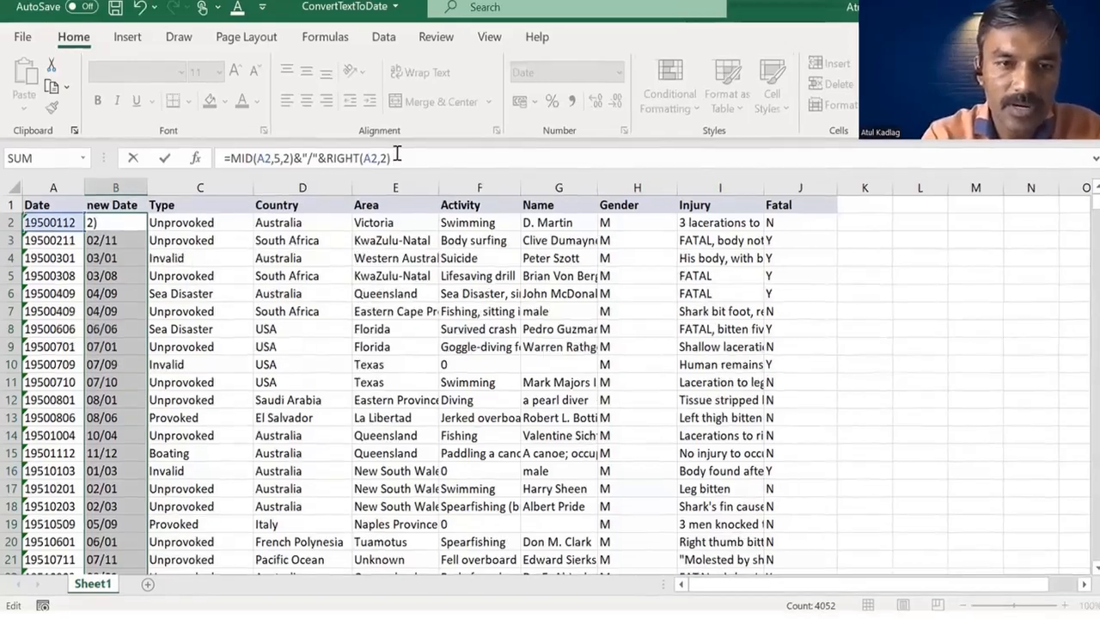
type("&\"")
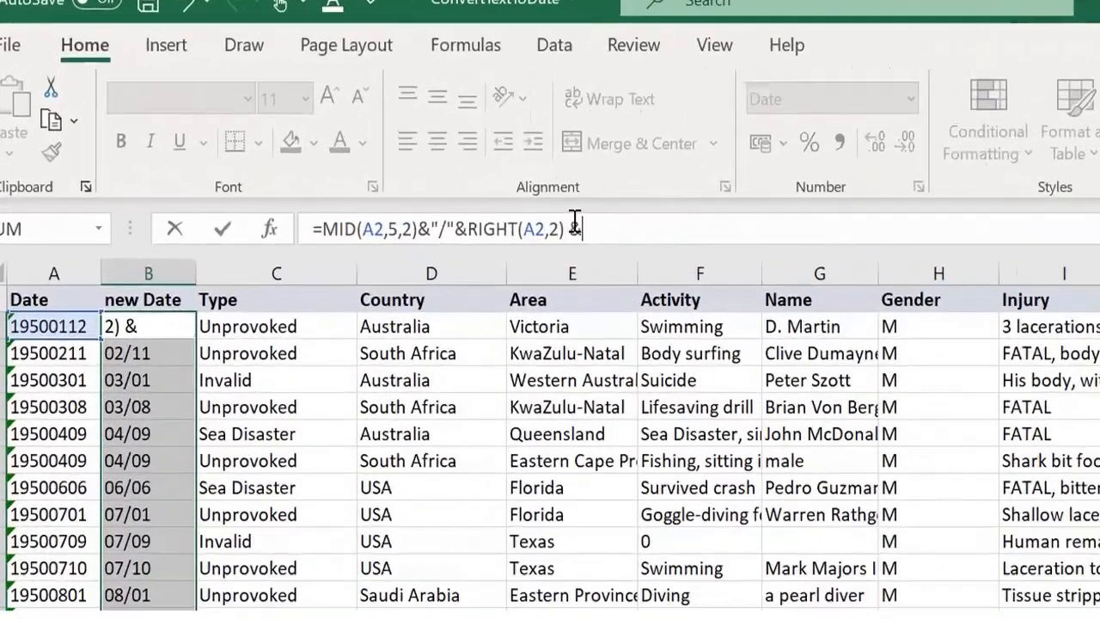
type("/\"")
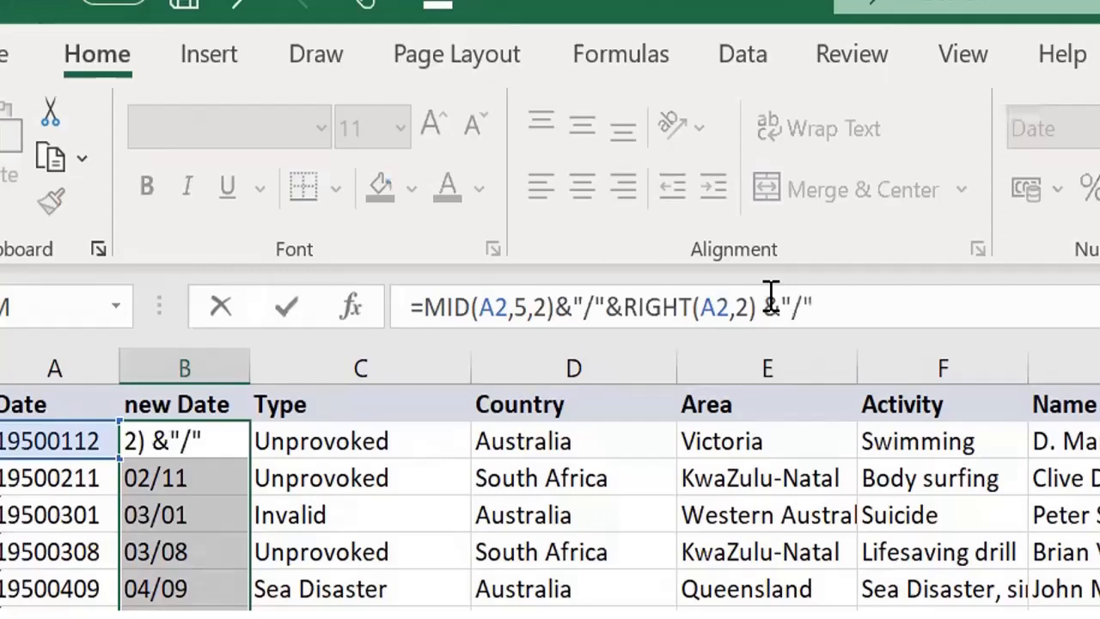
type("& LEFT(")
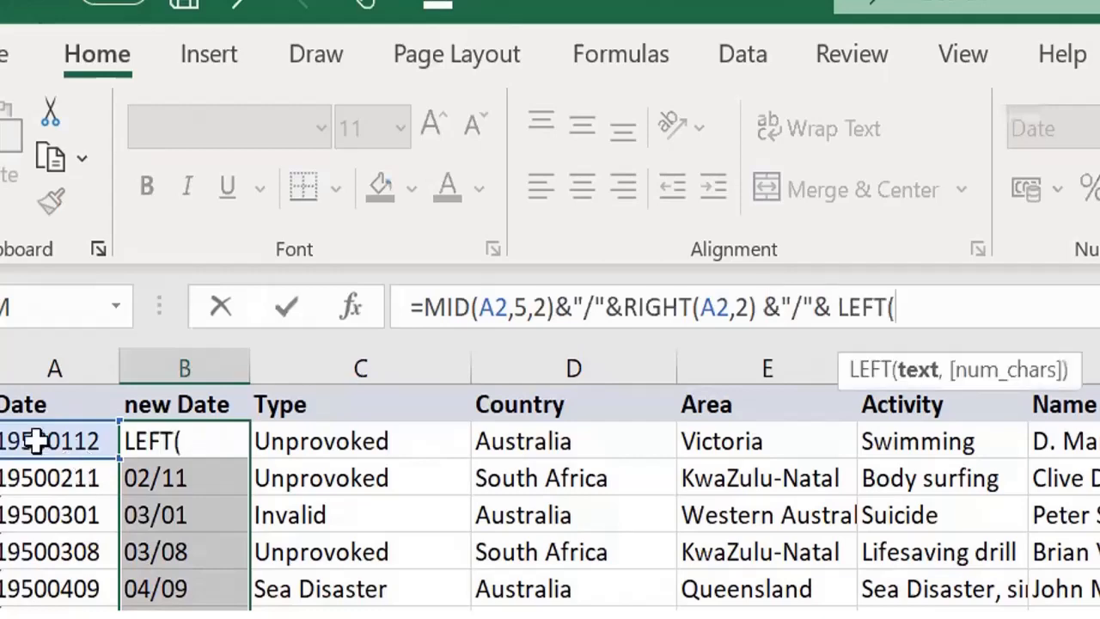
left_click(36, 441)
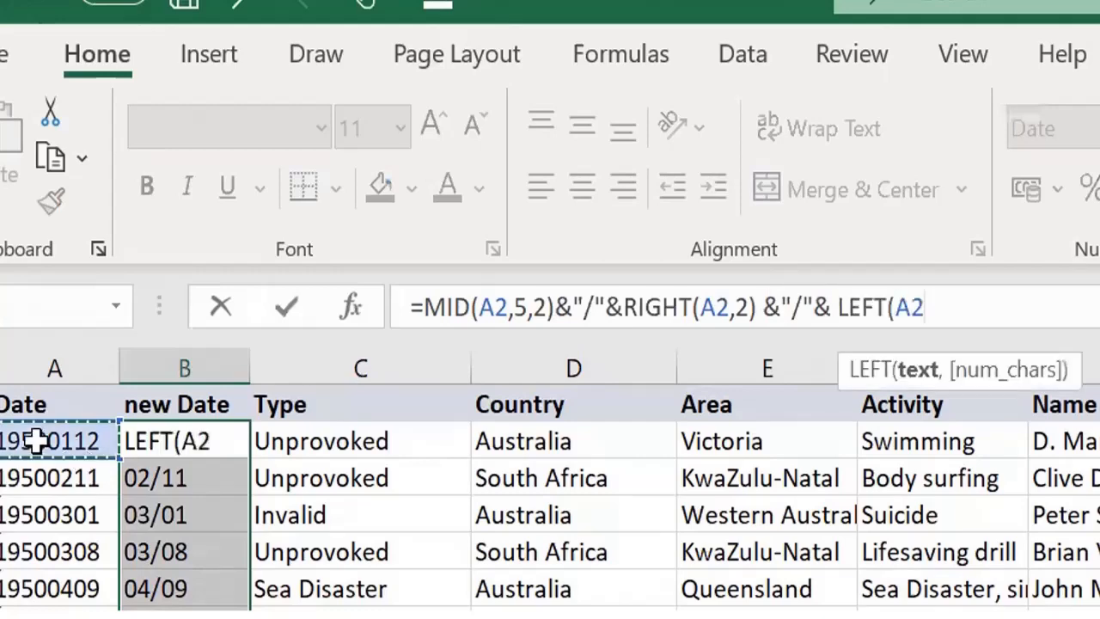
type(",4)")
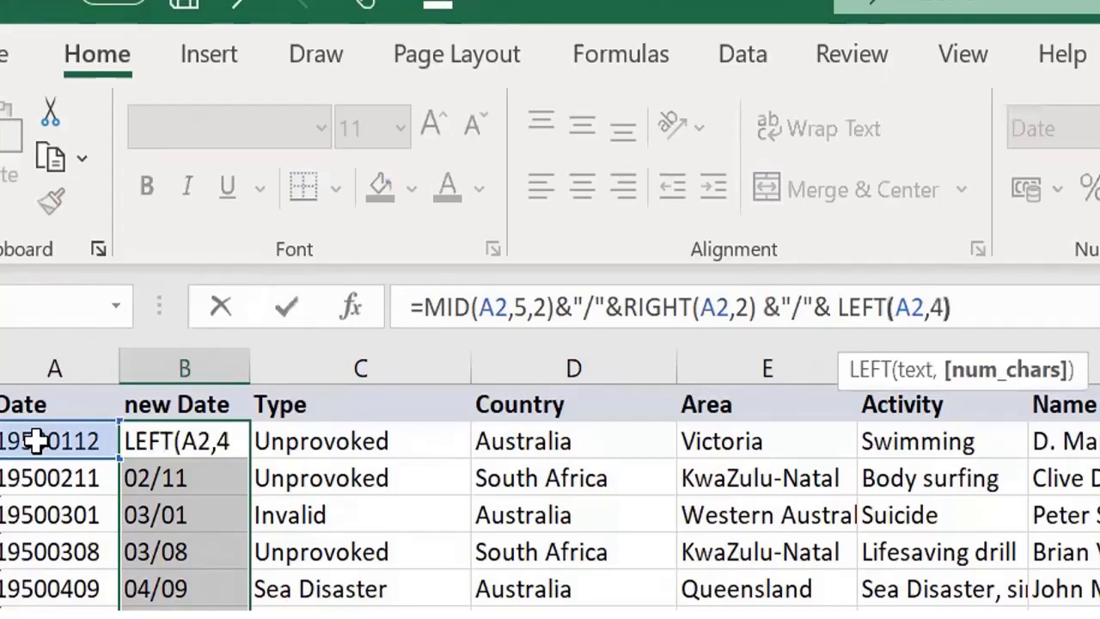
key("Return")
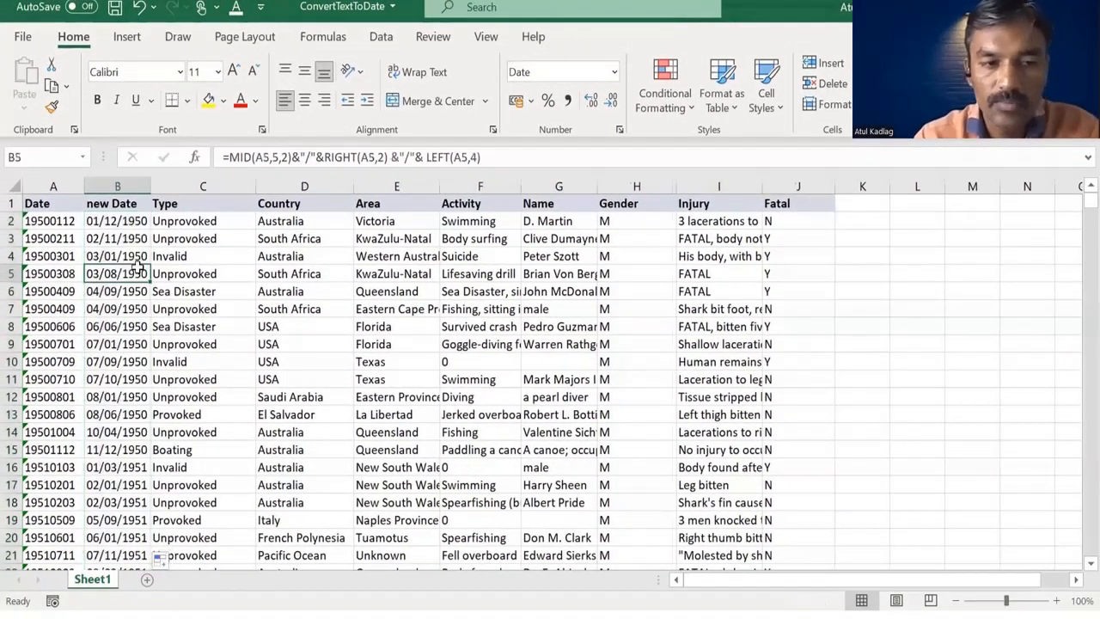
Check the formulas and resulting dates row by row in the new Date column, ending back at B2.
left_click(138, 242)
key("Down")
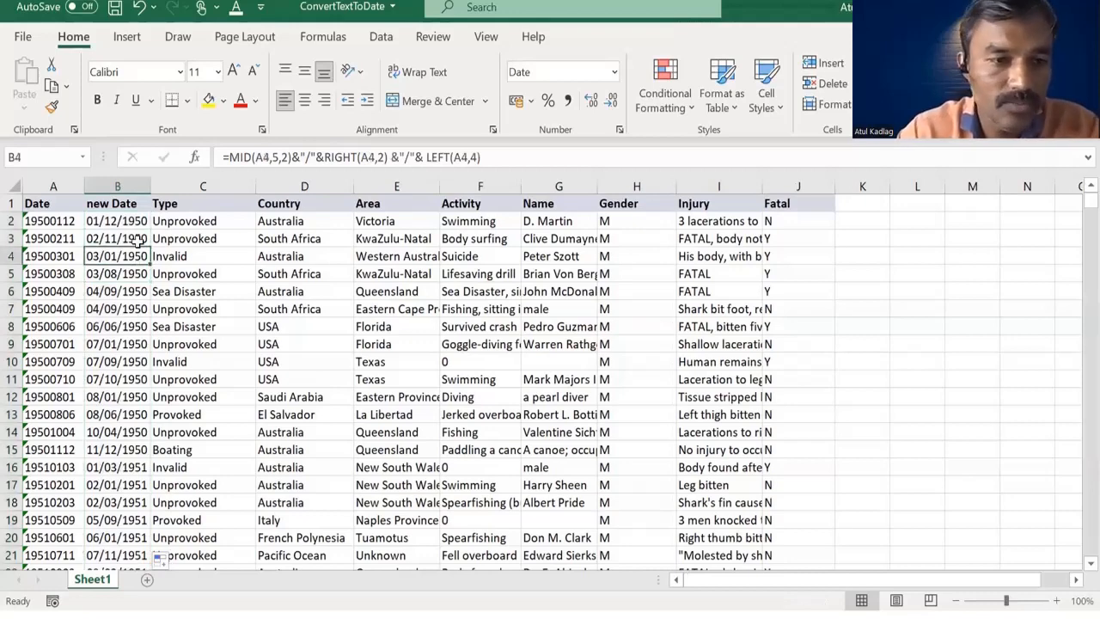
key("Down")
key("Down")
key("Down")
key("Down")
key("Down")
key("Down")
key("Down")
key("Down")
key("Down")
key("Down")
key("Down")
key("Down")
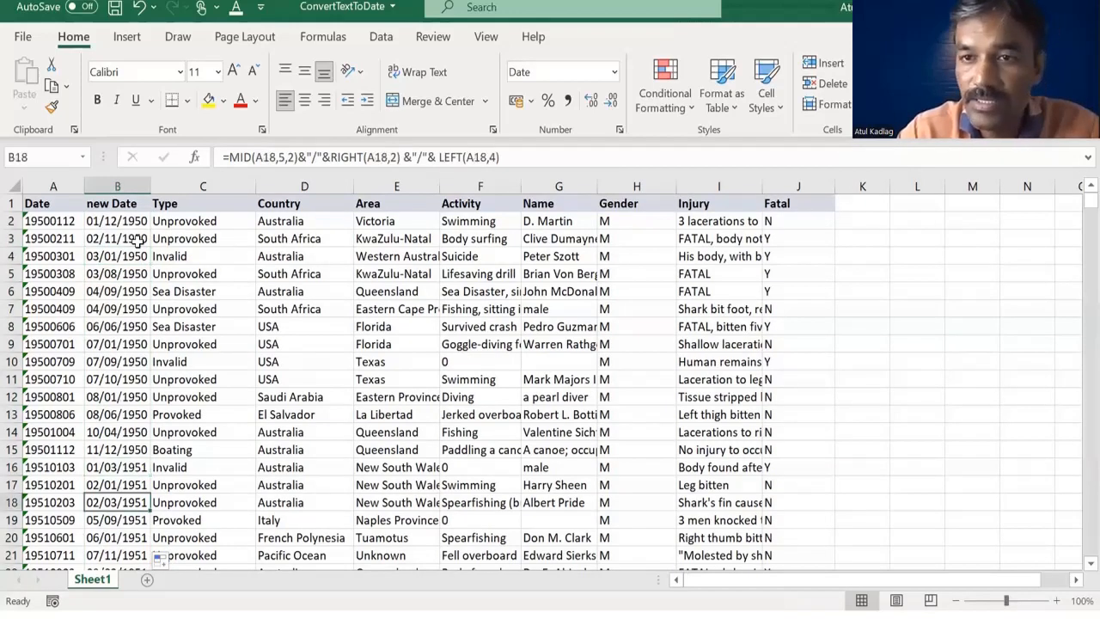
key("Down")
key("Up")
key("Up")
key("Up")
key("Up")
key("Up")
key("Up")
key("Up")
key("Up")
key("Up")
key("Up")
key("Up")
key("Up")
key("Up")
key("Up")
key("Up")
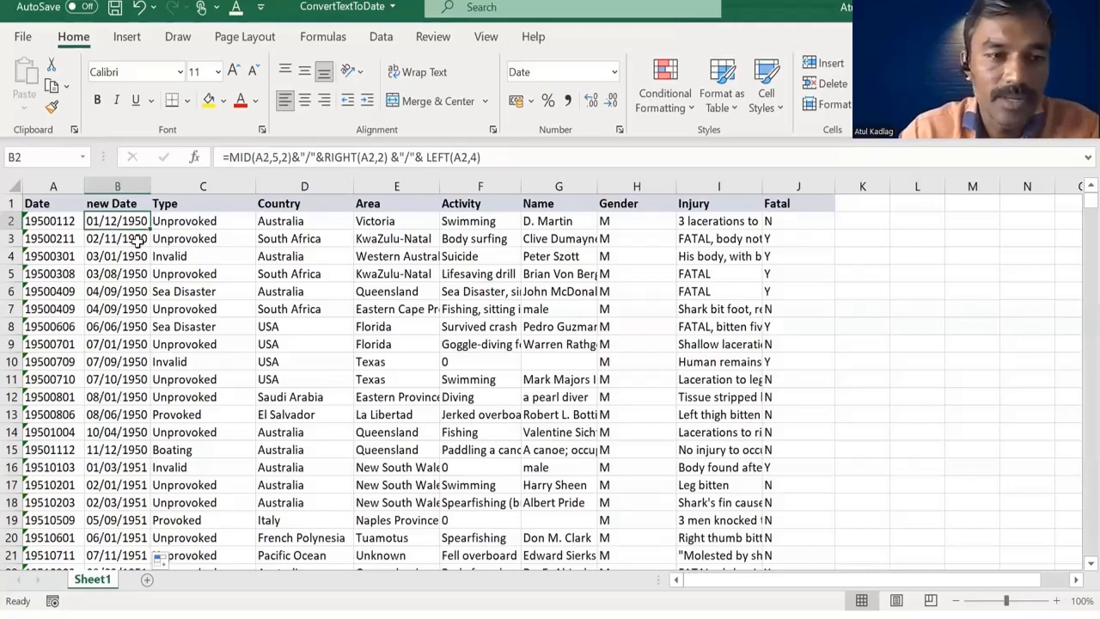
key("Down")
key("Down")
key("Down")
key("Down")
key("Up")
key("Up")
key("Up")
key("Up")
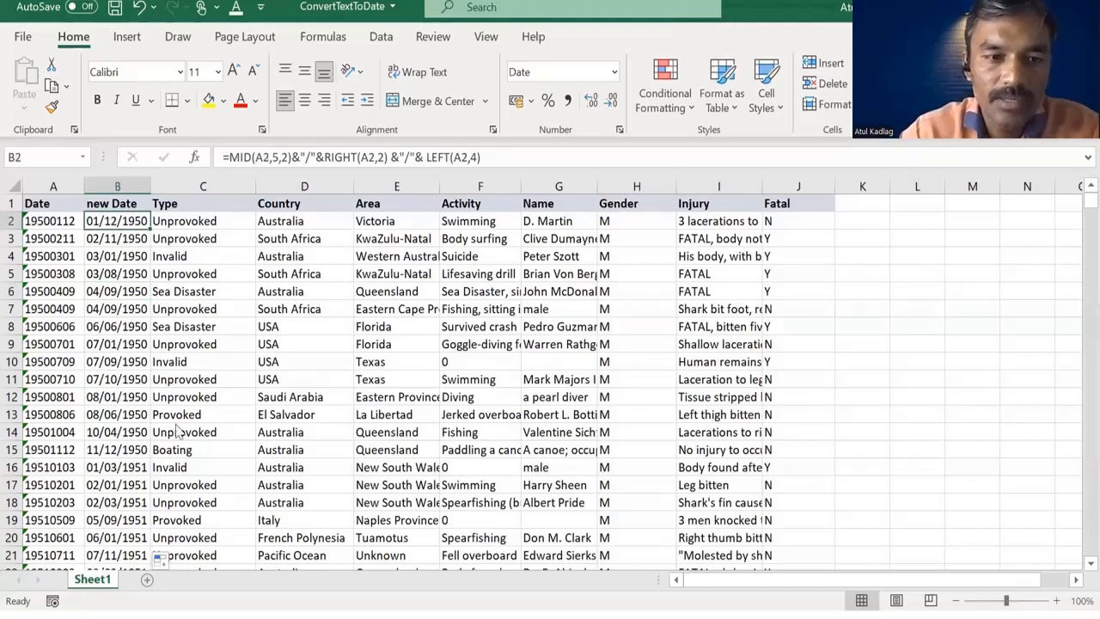
Apply the 14-3-12 date type with the English (India) locale to cell B2.
right_click(112, 220)
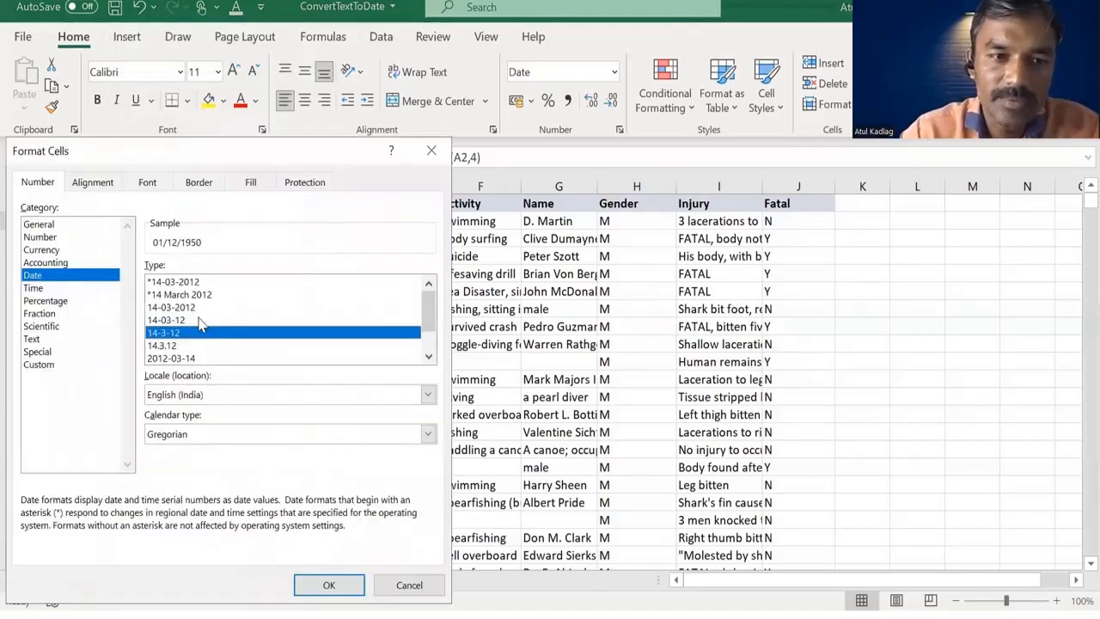
left_click(198, 321)
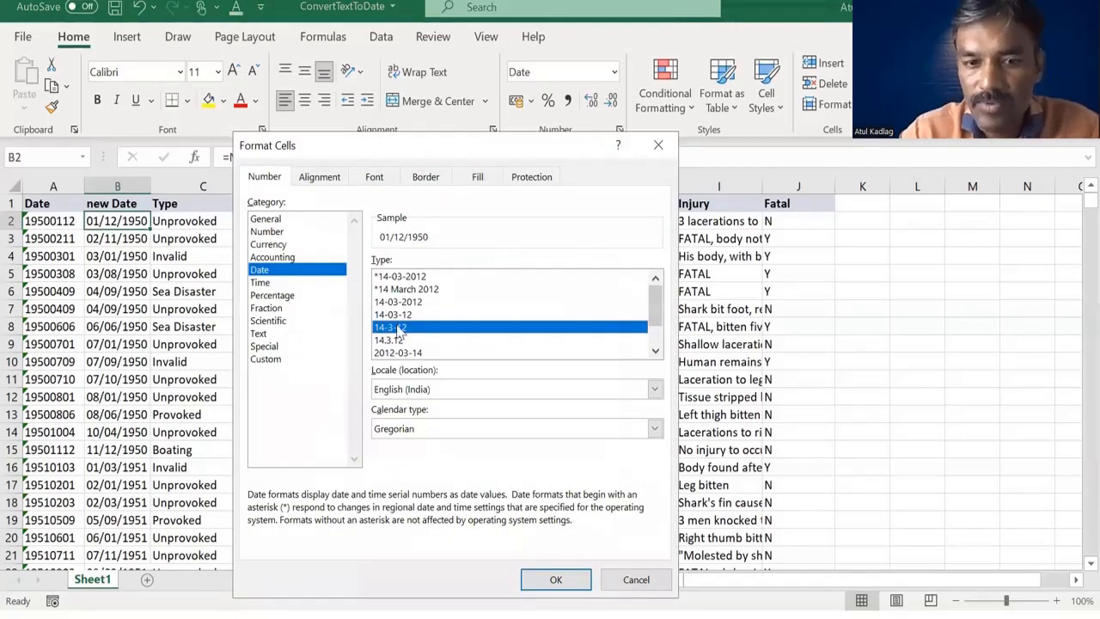
left_click(556, 579)
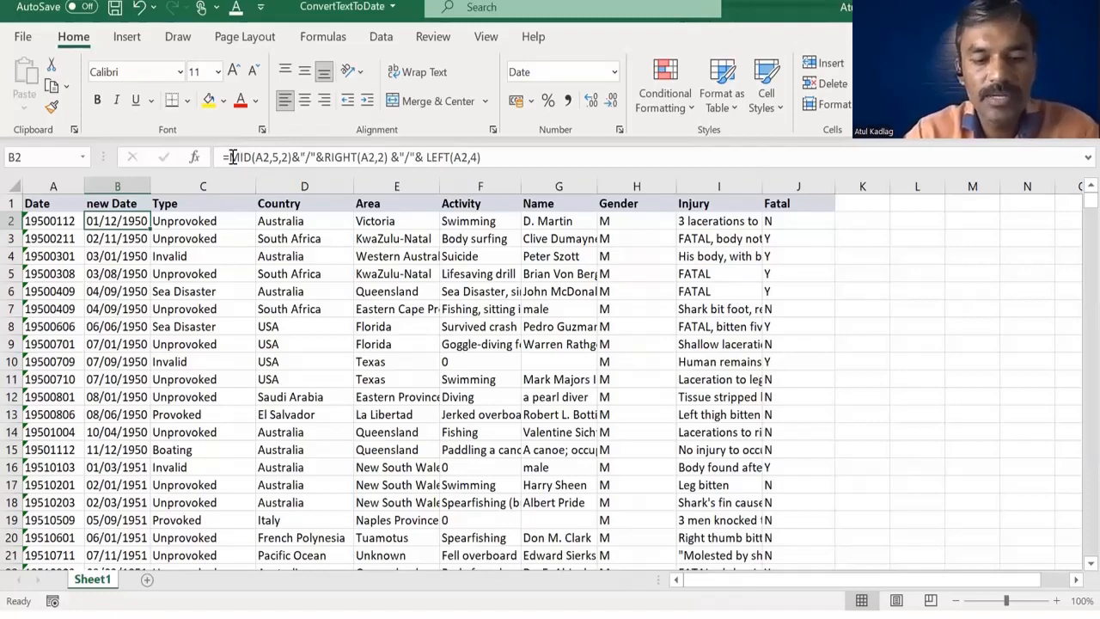
Wrap the existing date formula in cell B2 in the DATEVALUE function.
type("DATEV")
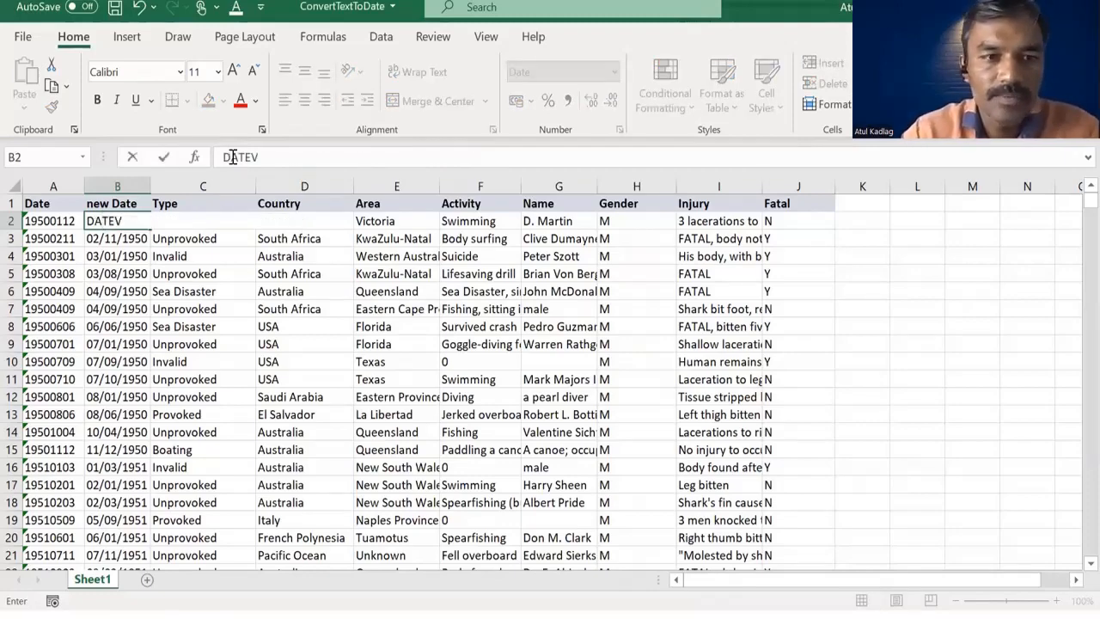
key("Escape")
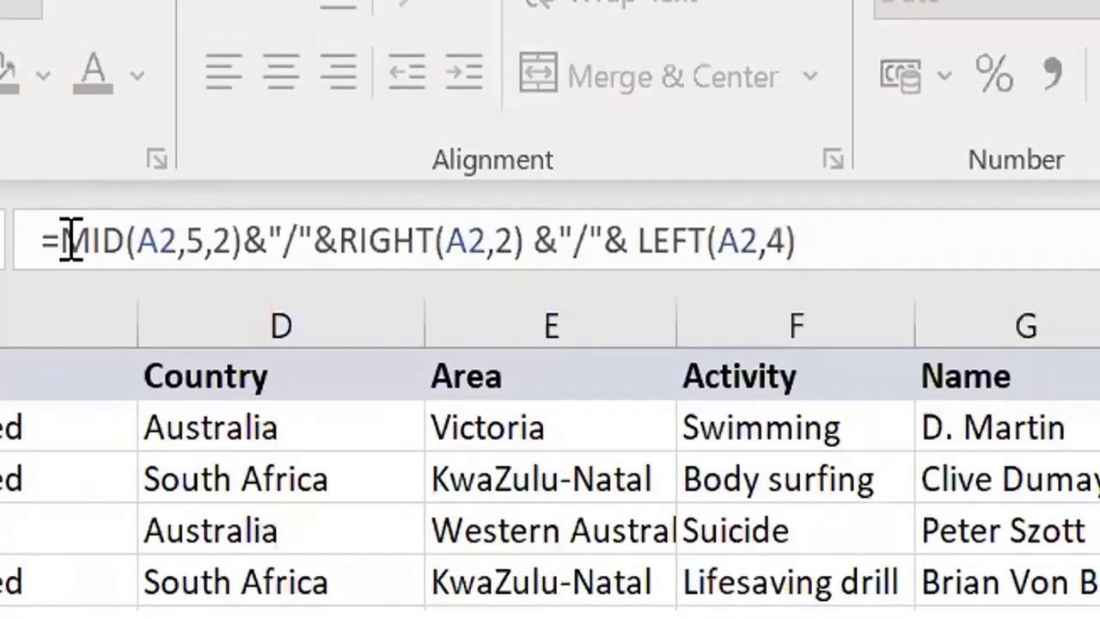
type("DATE")
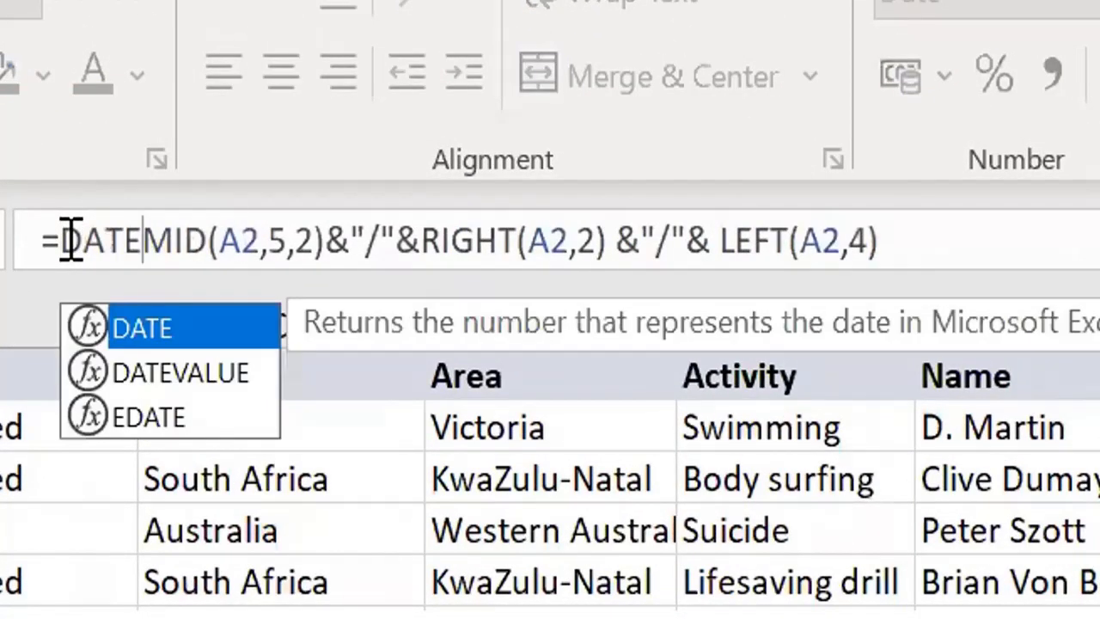
key("Down")
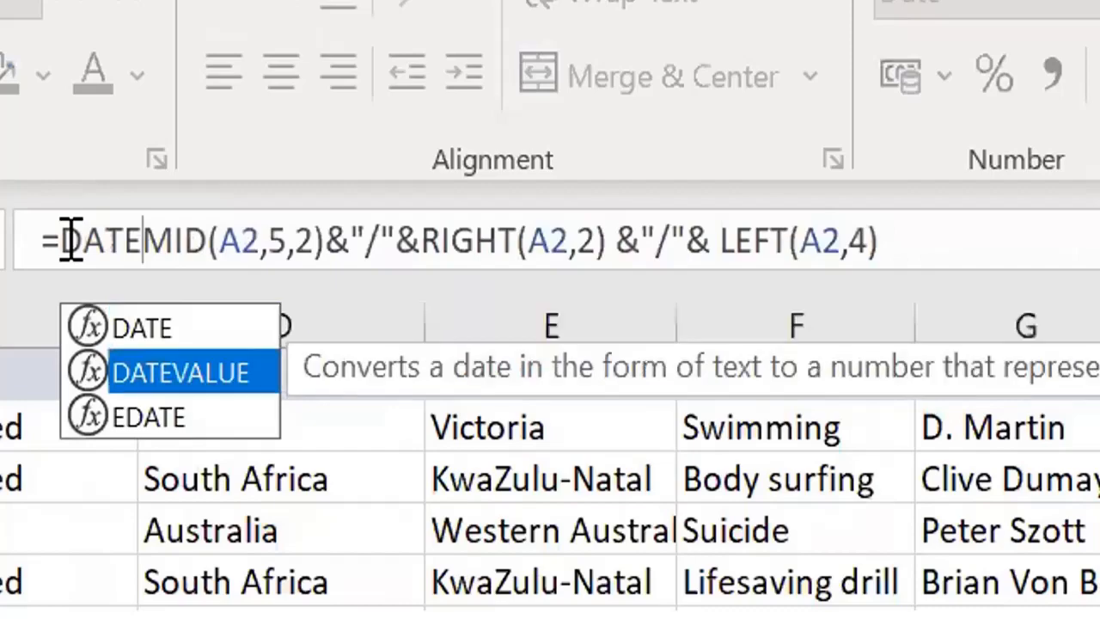
key("Tab")
key("End")
type(")")
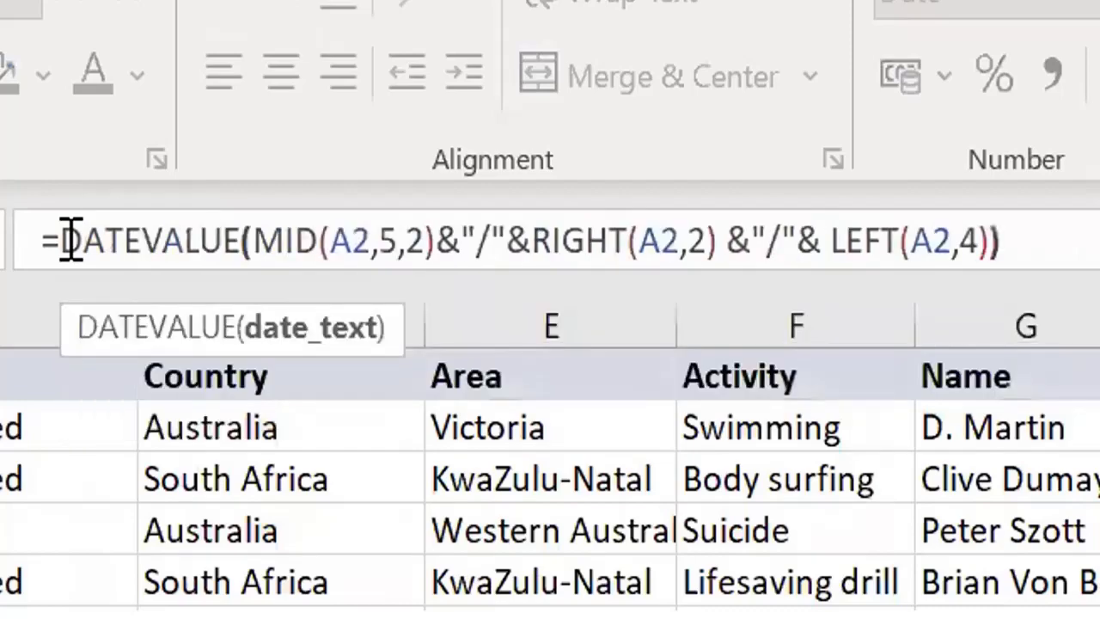
key("Return")
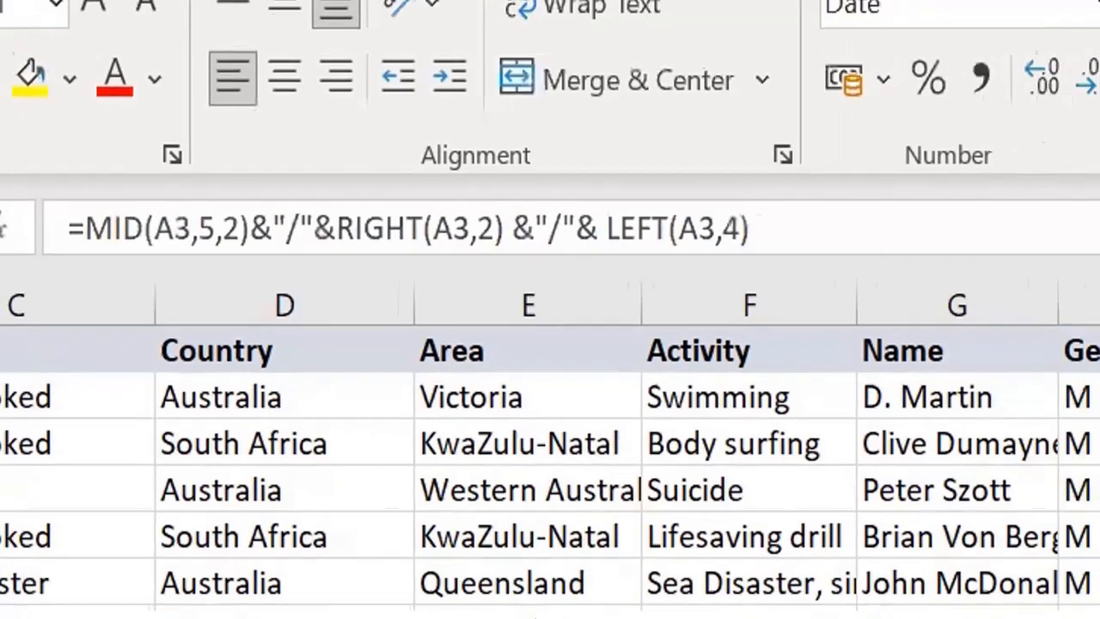
Fill the DATEVALUE formula from B2 down the new Date column.
left_click(121, 245)
double_click(121, 246)
left_click(103, 321)
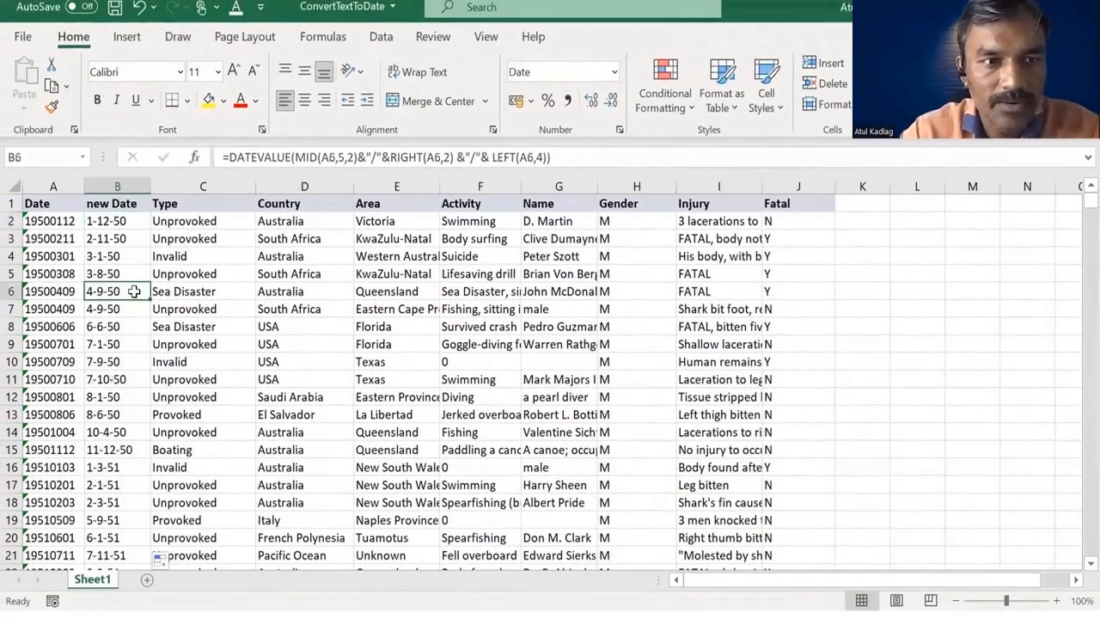
Apply the *14-03-2012 date type to cell B2 and fill it down the new Date column.
left_click(104, 221)
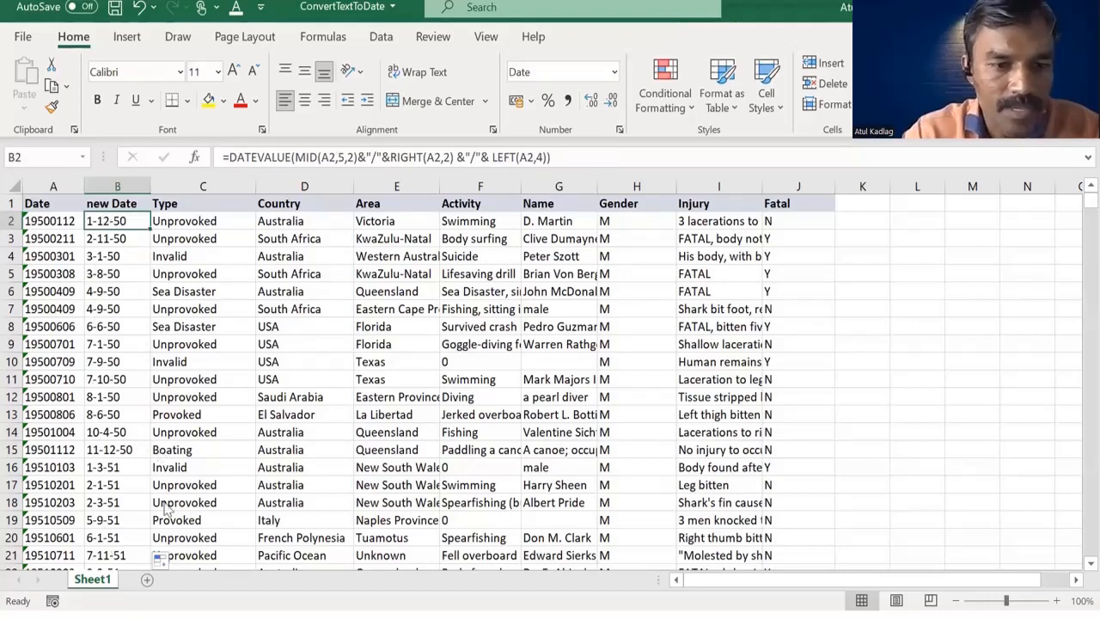
key("ctrl+1")
left_click(175, 283)
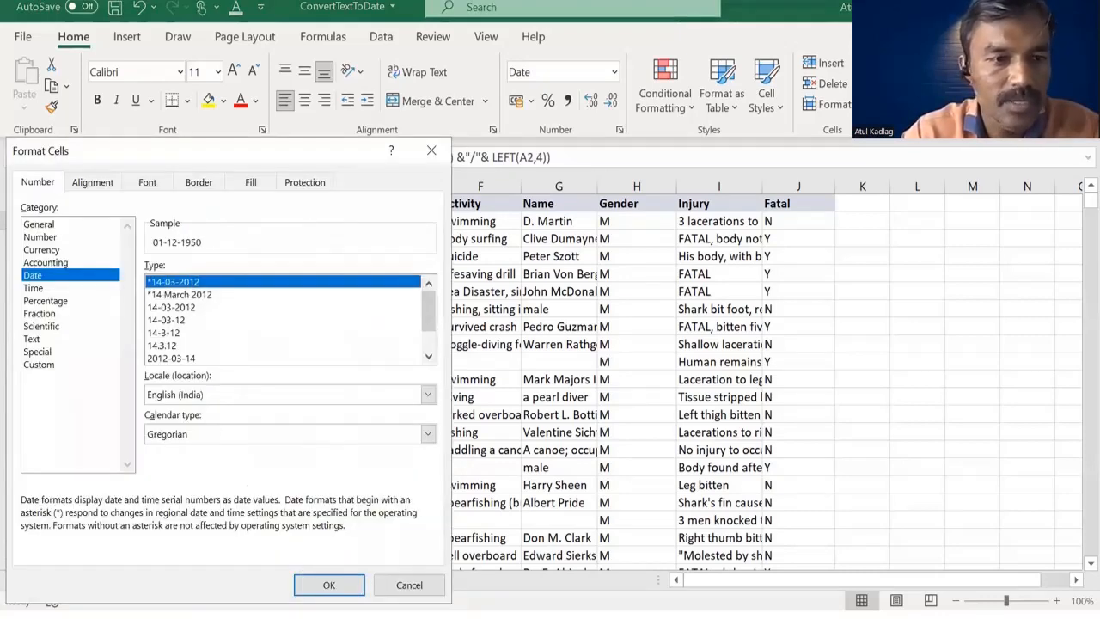
key("Return")
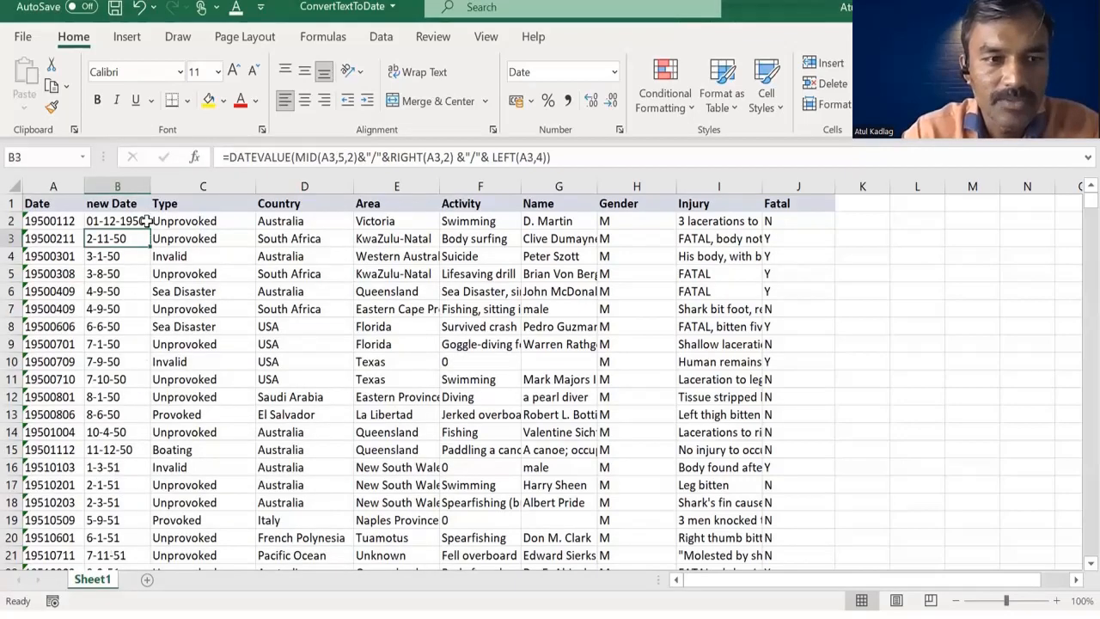
double_click(150, 230)
left_click(128, 289)
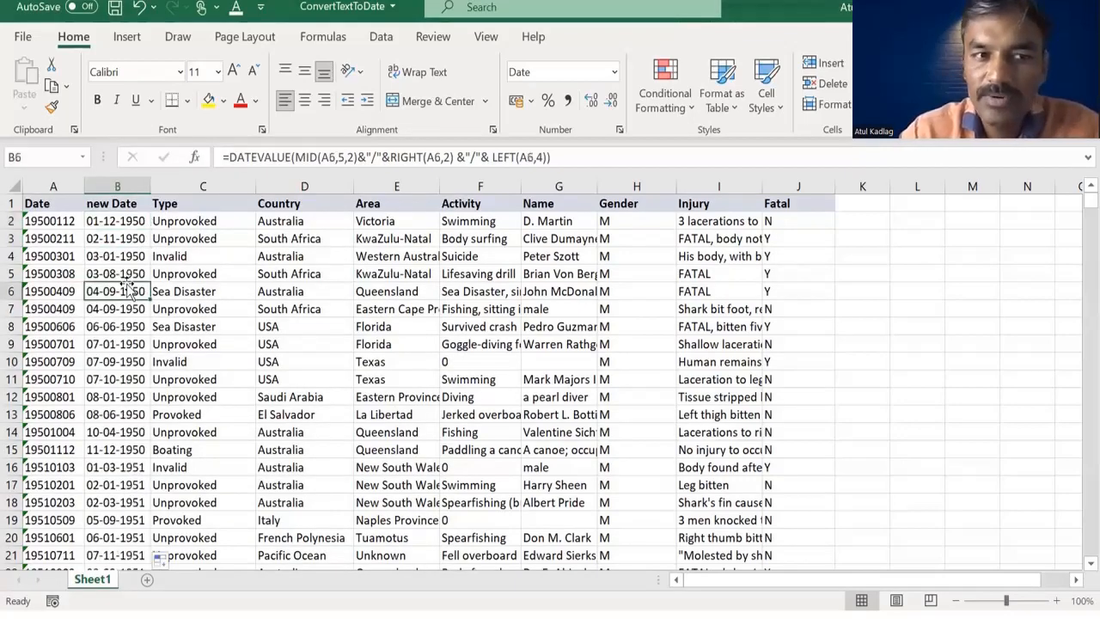
Return to cell B2 and review its date format settings without changing them.
key("Up")
key("Up")
key("Up")
key("Up")
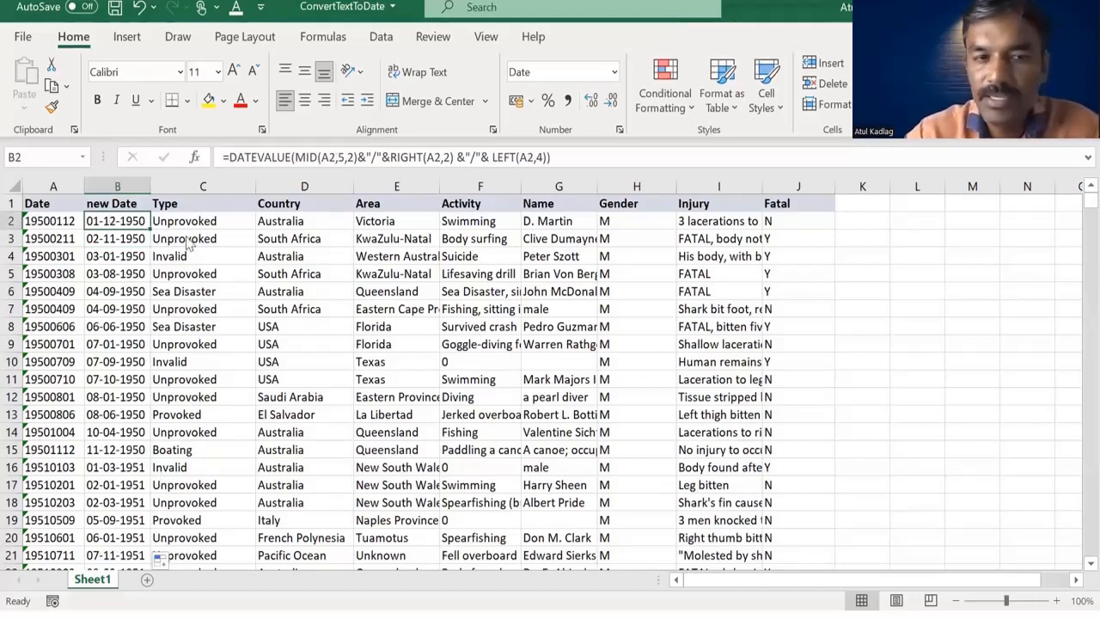
key("ctrl+1")
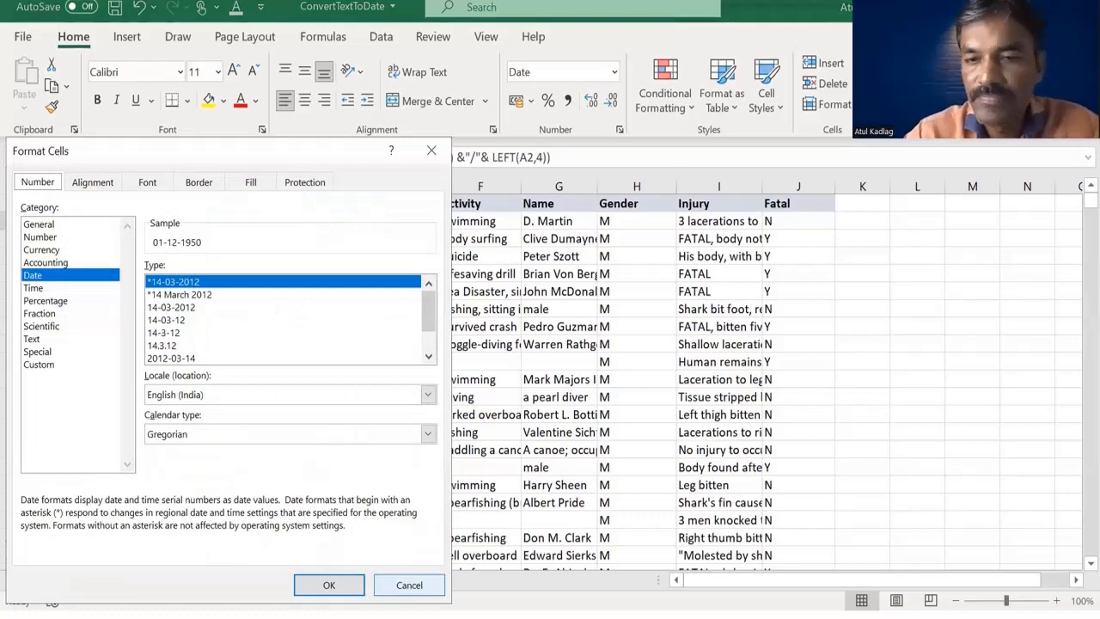
key("Escape")
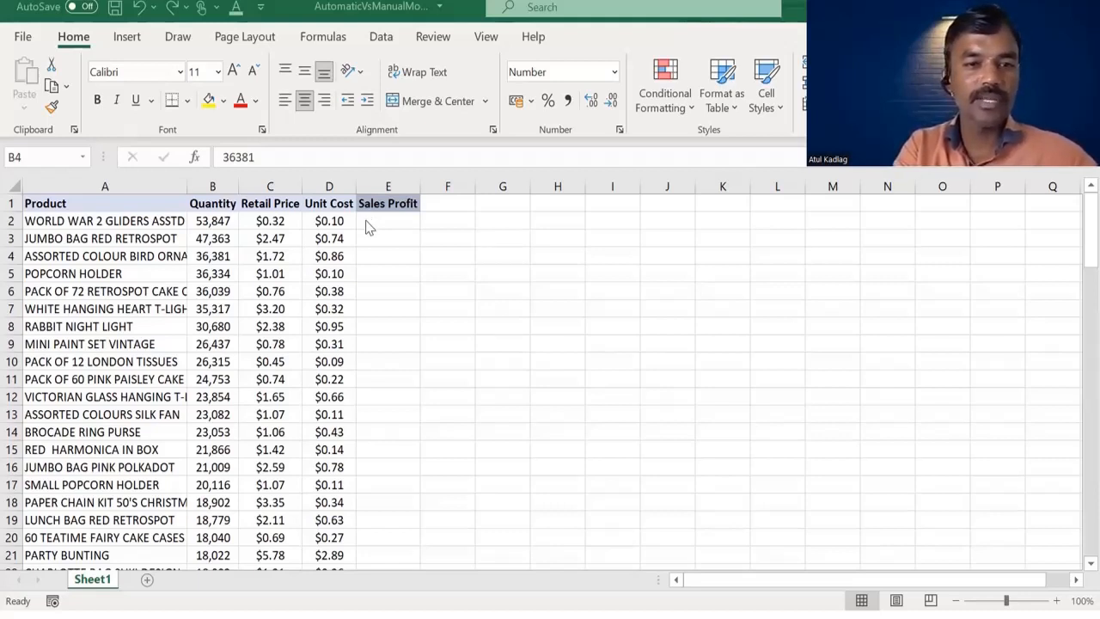
In the product sales workbook with the Sales Profit column, set the calculation option to Manual.
left_click(215, 221)
left_click(330, 219, "shift")
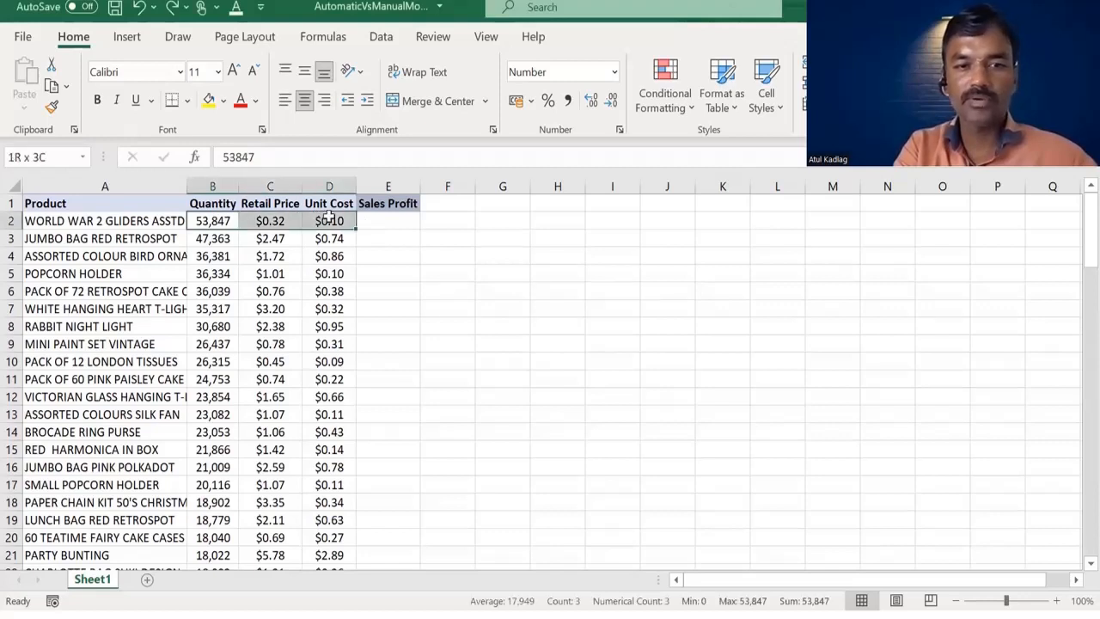
left_click(333, 221)
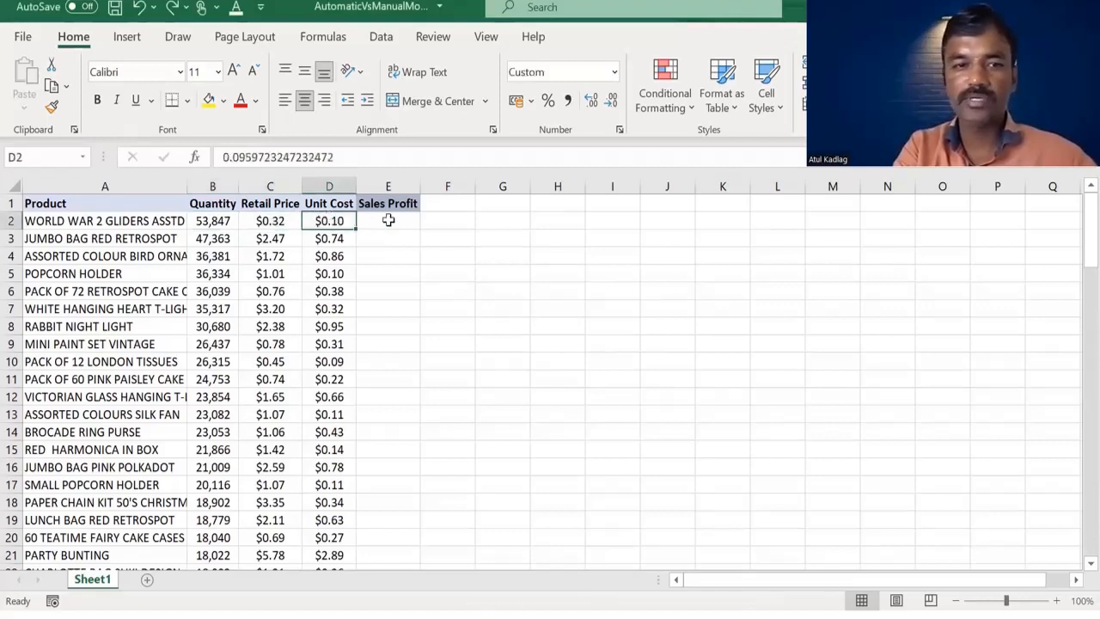
left_click(389, 220)
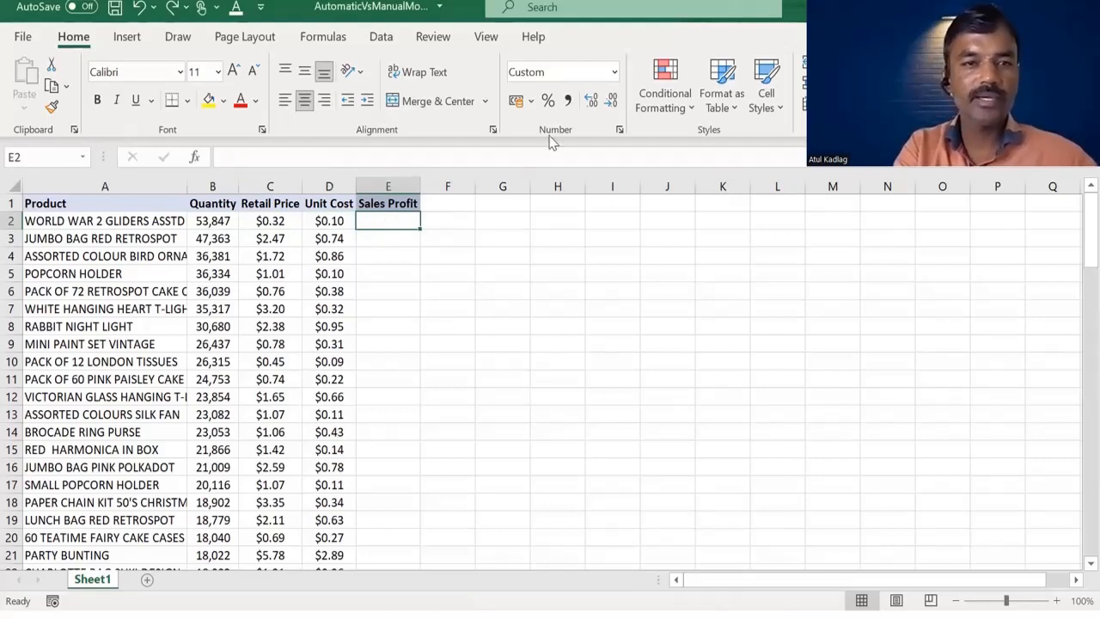
left_click(327, 45)
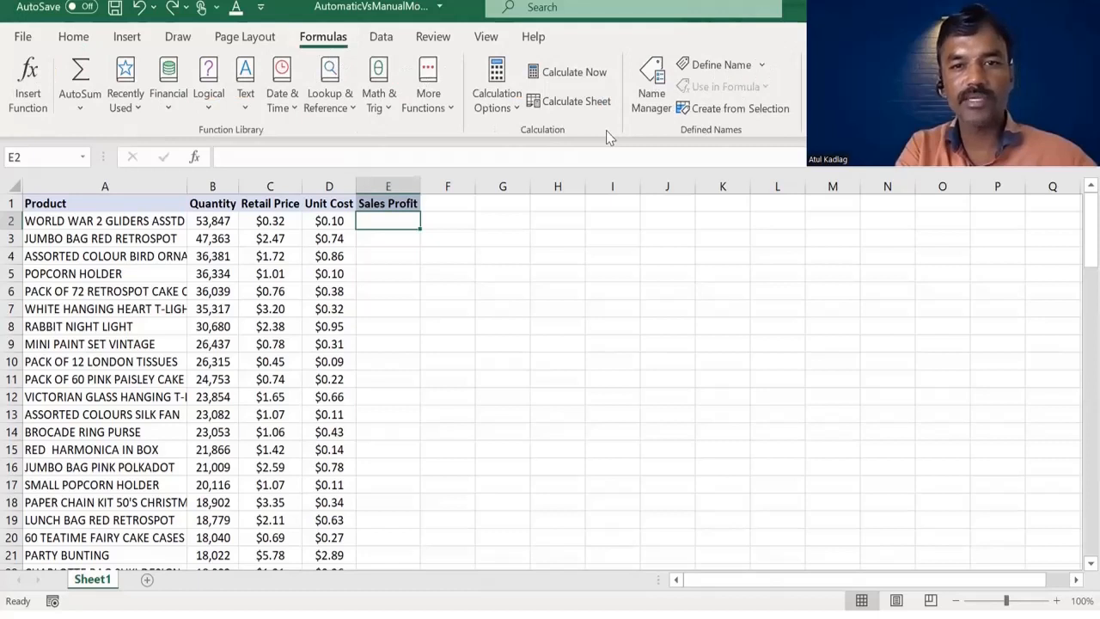
left_click(516, 112)
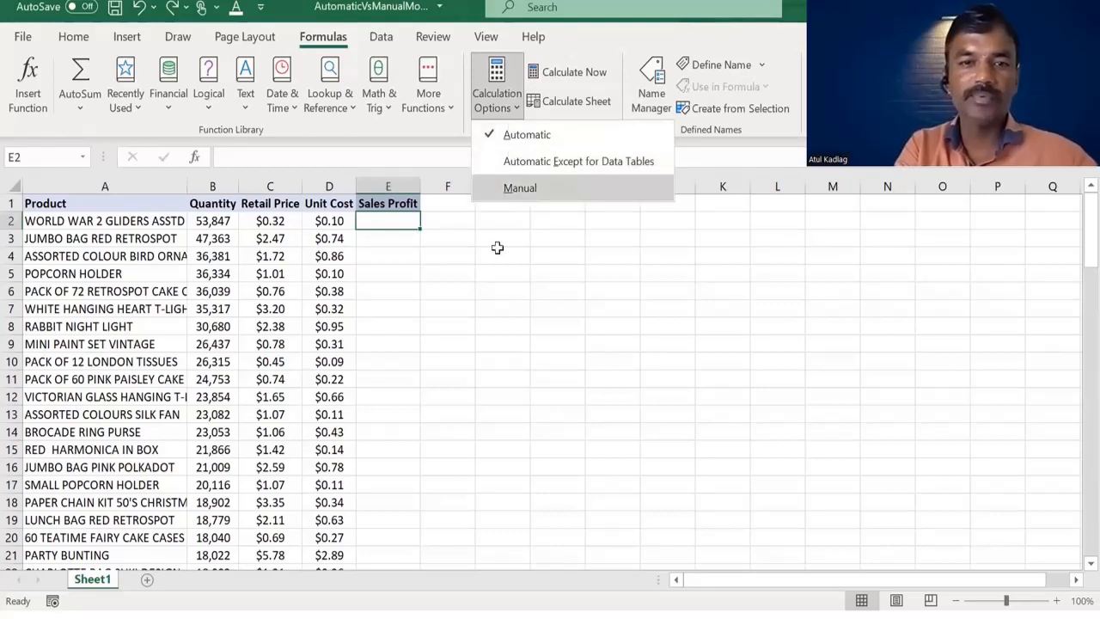
Enter the formula =B2*(C2-D2) in cell E2 to calculate the first product's sales profit.
left_click(392, 220)
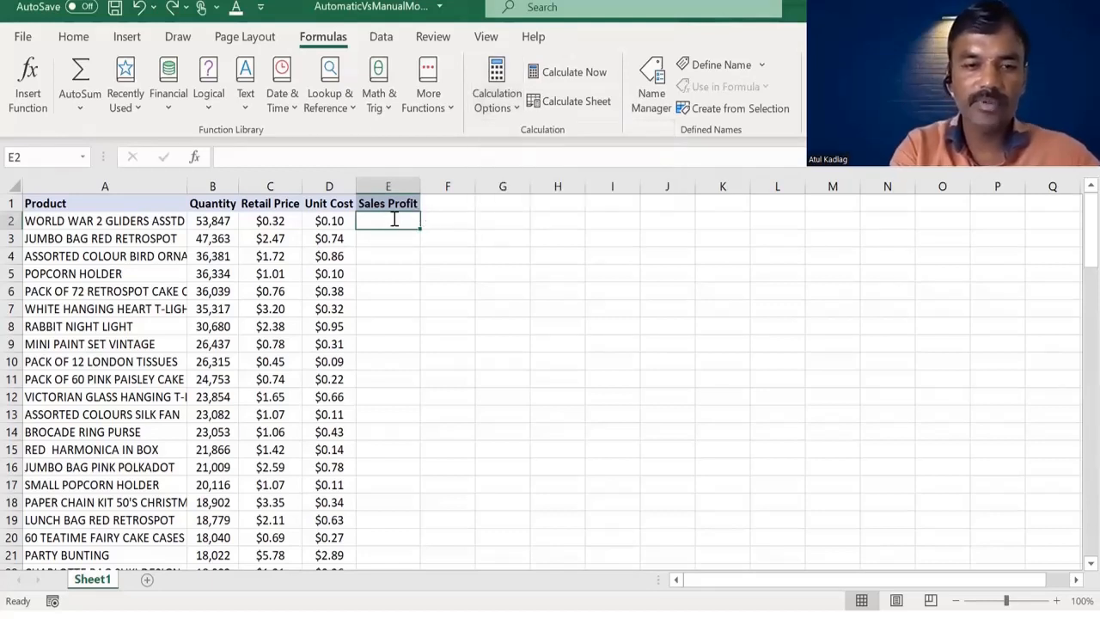
type("=")
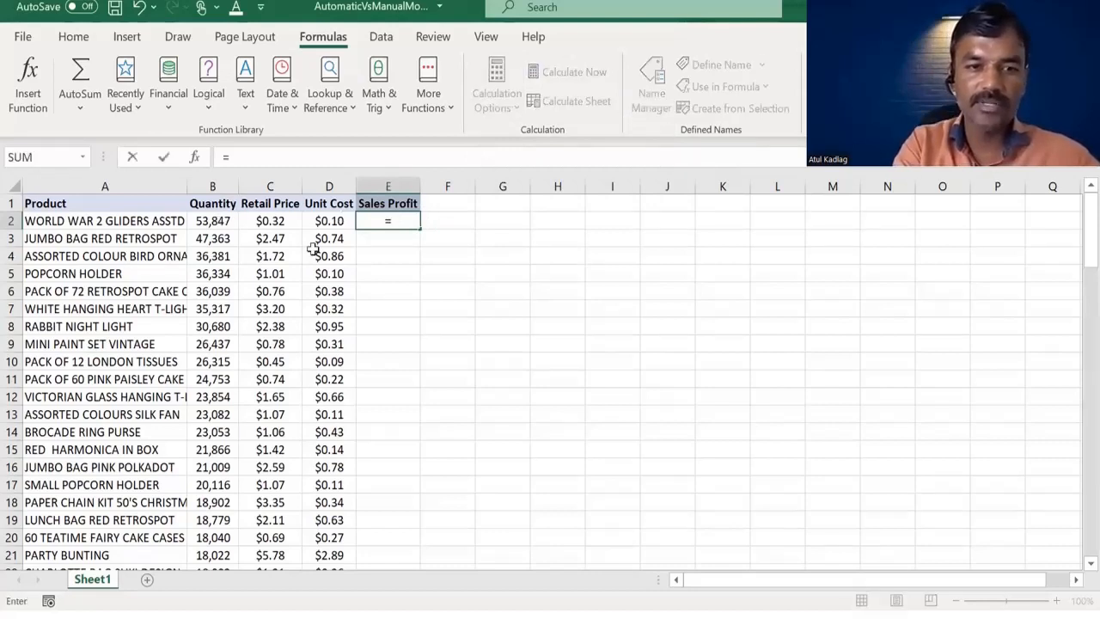
key("Left")
key("Left")
key("Left")
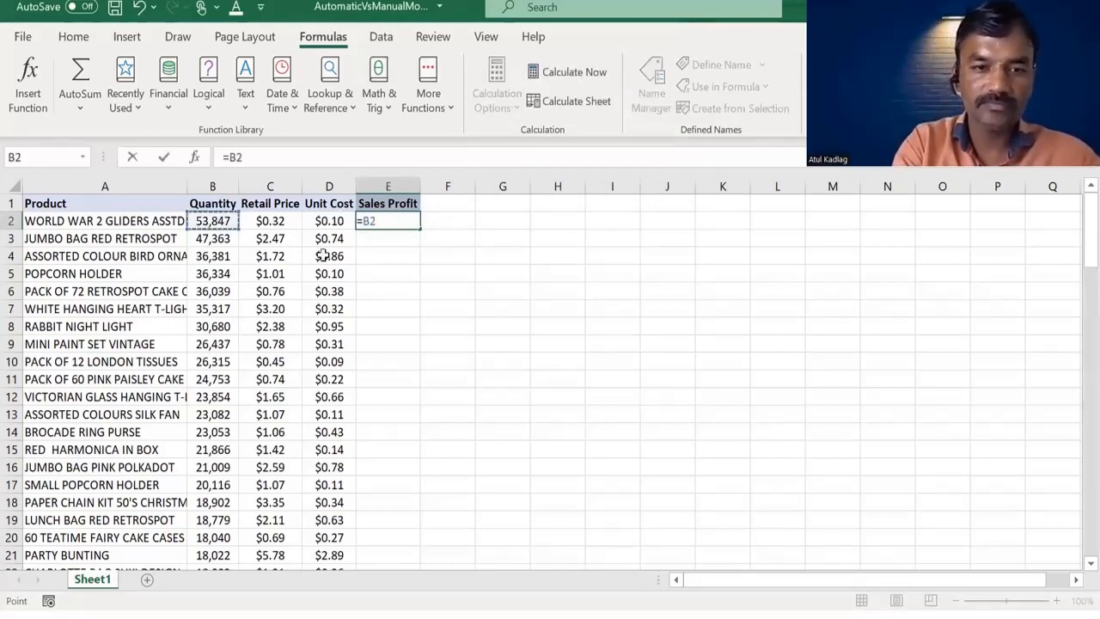
type("*(")
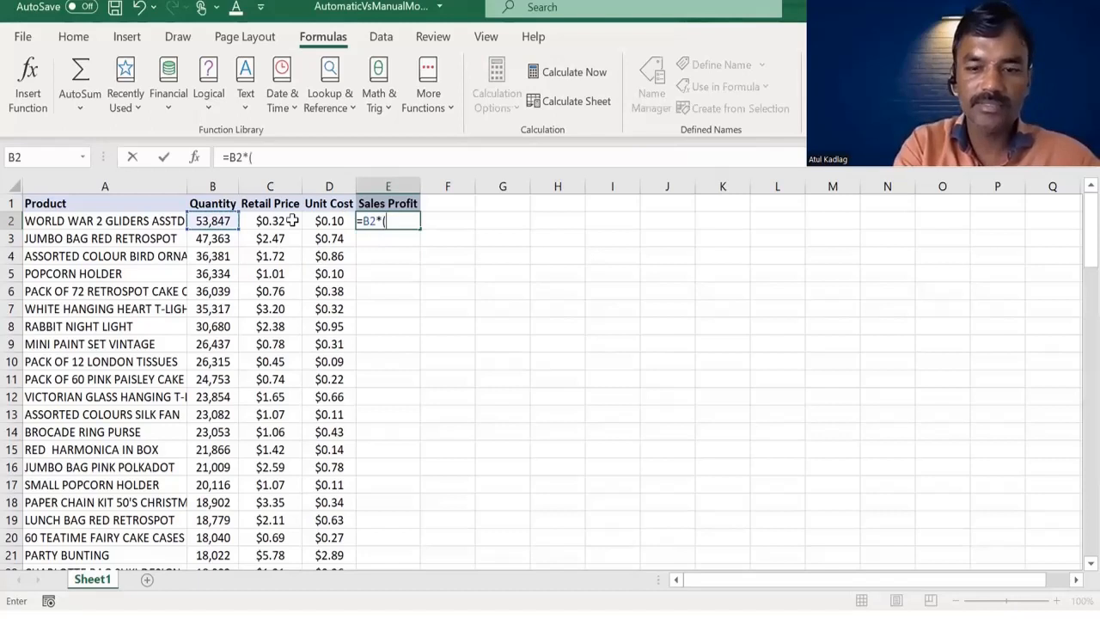
left_click(292, 221)
type("-")
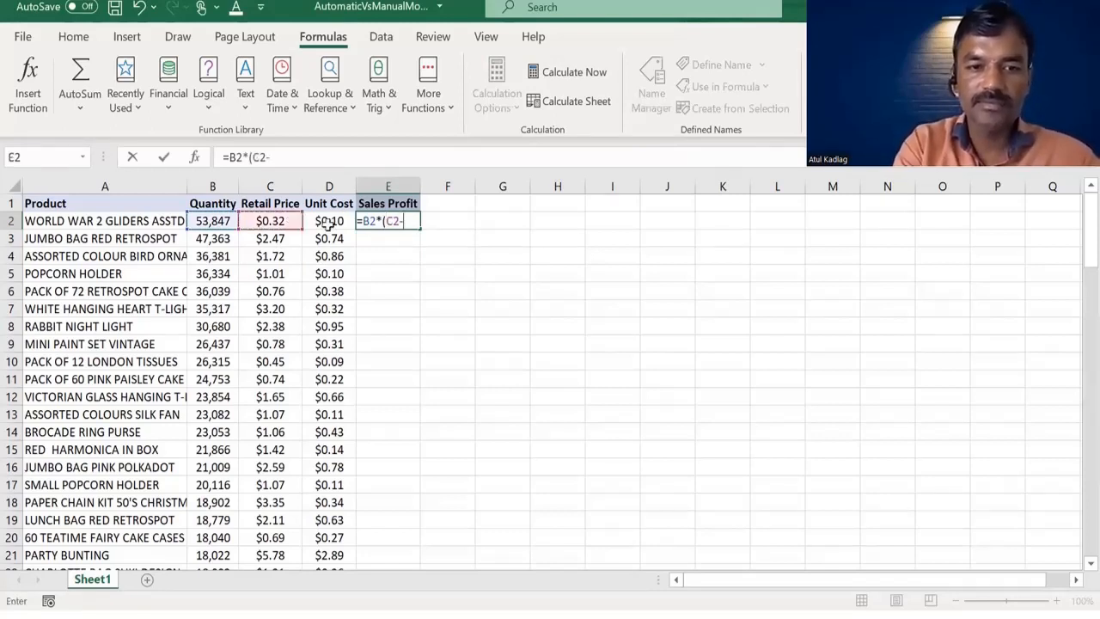
left_click(330, 223)
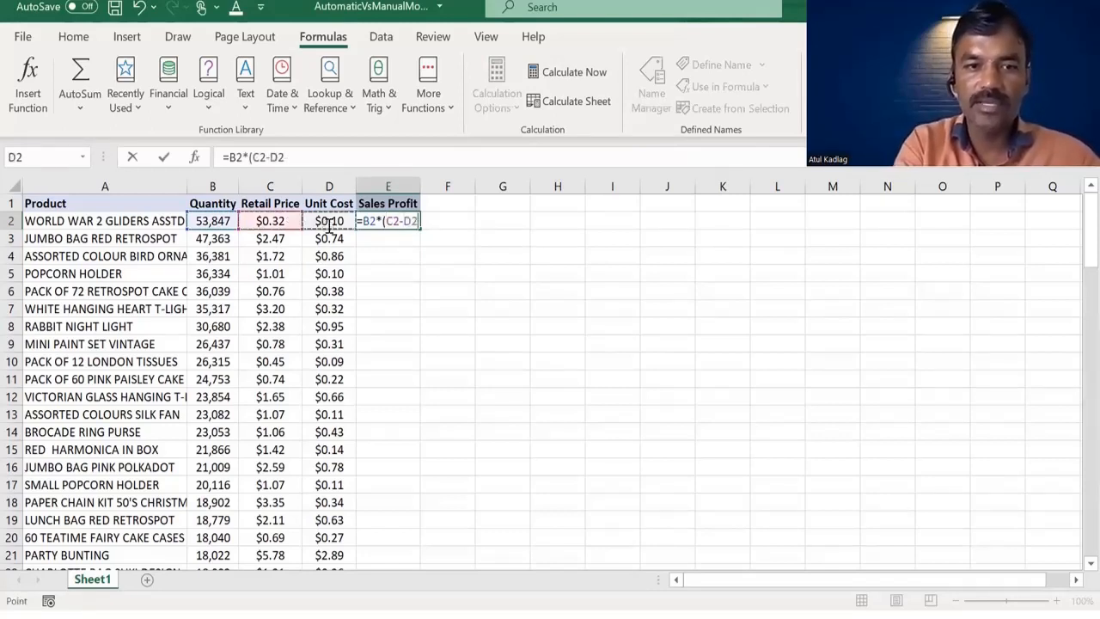
type(")")
key("Return")
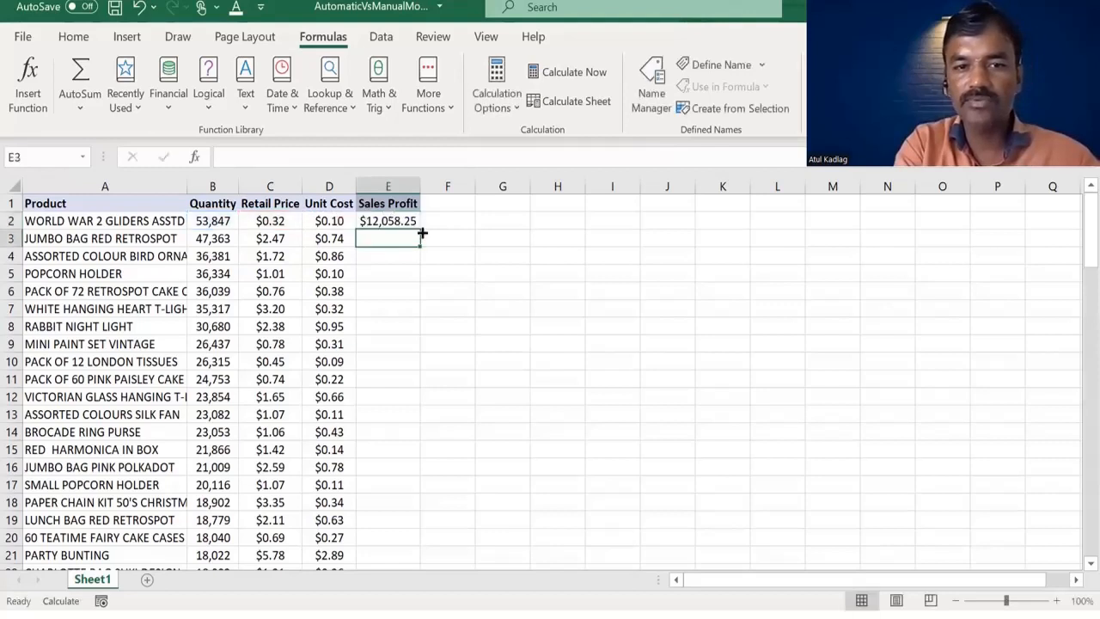
Fill the E2 formula down the Sales Profit column while calculation is set to Manual.
left_click(418, 225)
left_click_drag(419, 228, 402, 275)
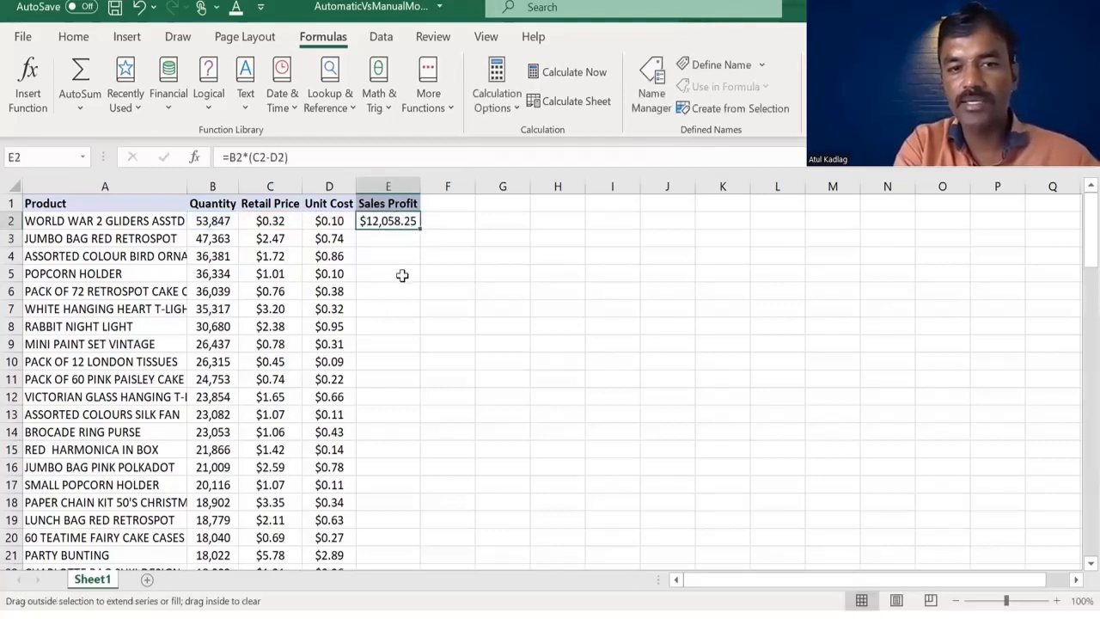
double_click(420, 227)
Check the filled Sales Profit formulas and results row by row, then undo the fill below E2.
left_click(385, 242)
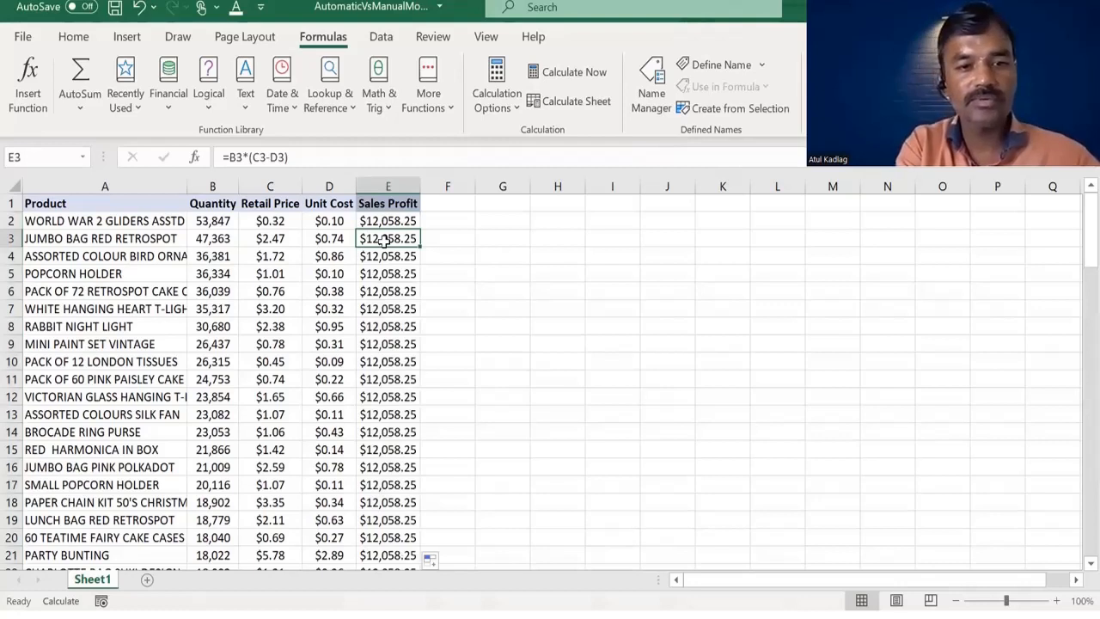
key("Left")
key("Left")
left_click(385, 242)
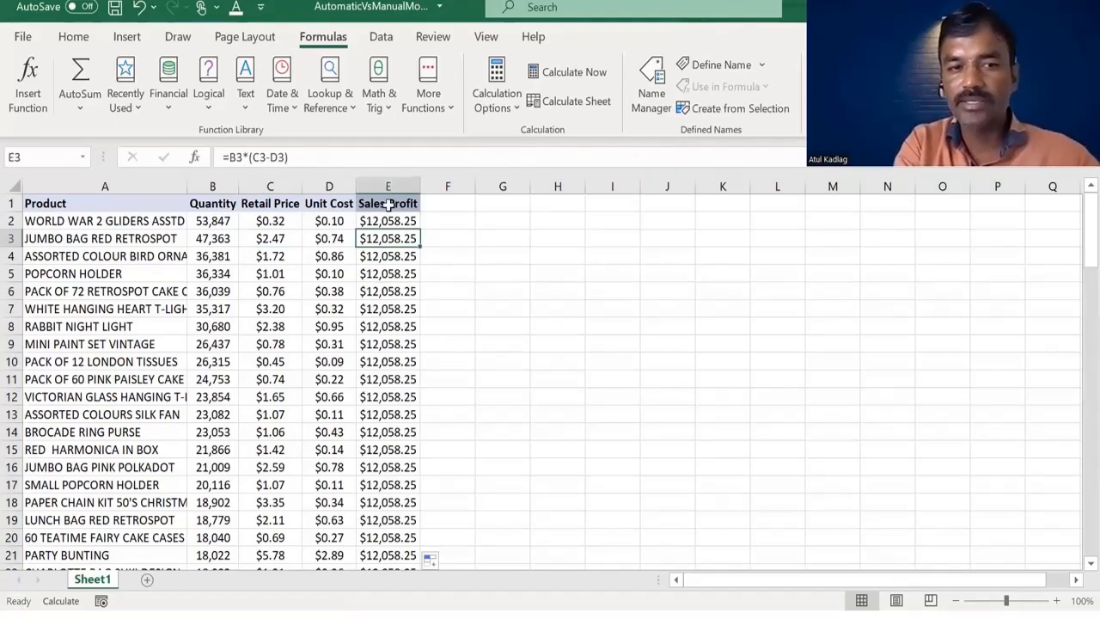
key("Down")
key("Down")
key("Down")
key("Down")
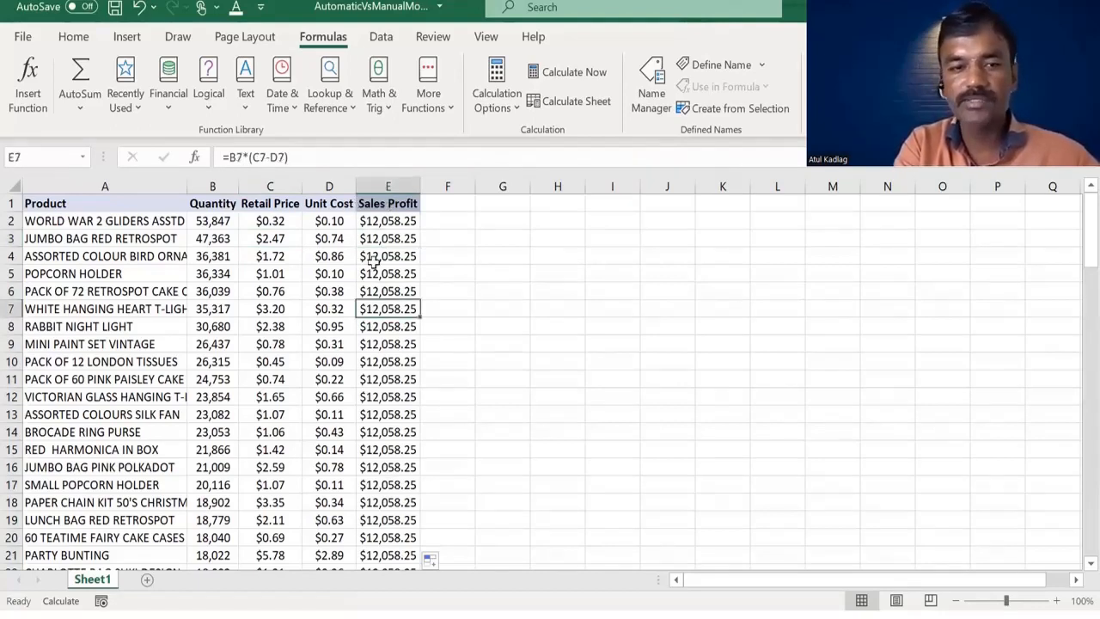
key("Down")
key("Down")
key("Up")
key("Up")
key("Up")
key("Up")
key("Up")
key("Up")
key("Up")
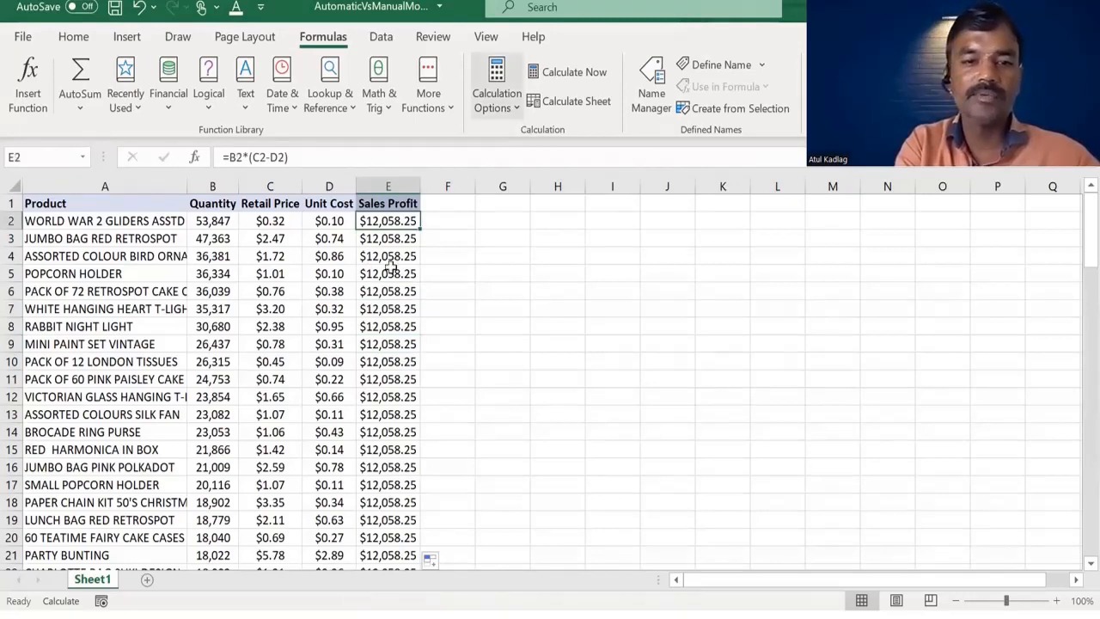
key("ctrl+z")
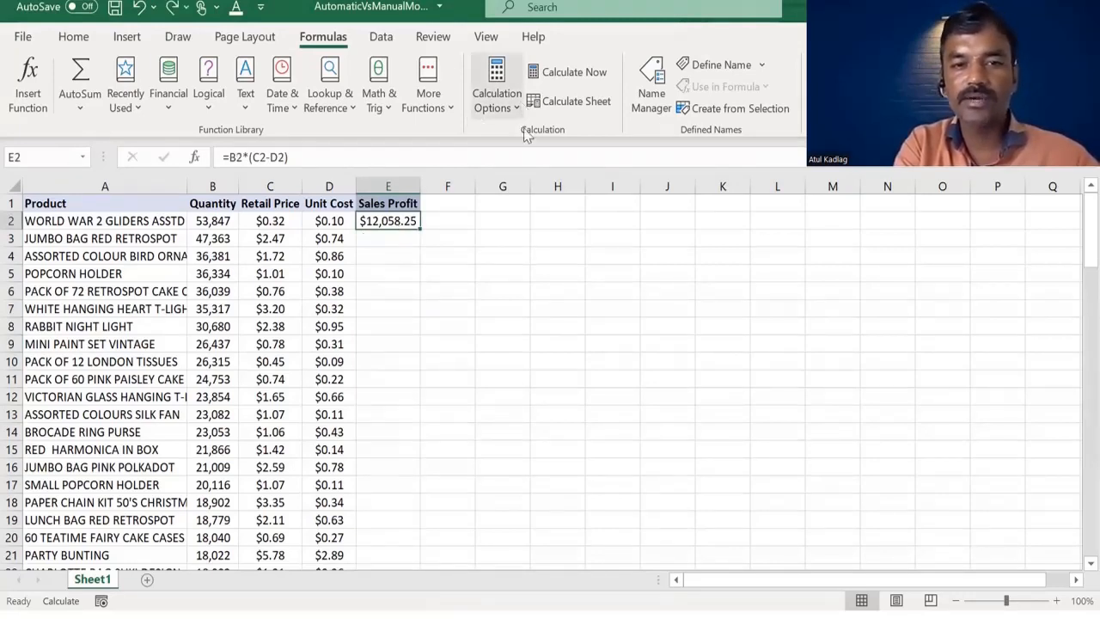
Set the calculation option back to Automatic and fill the E2 formula down the Sales Profit column.
double_click(418, 229)
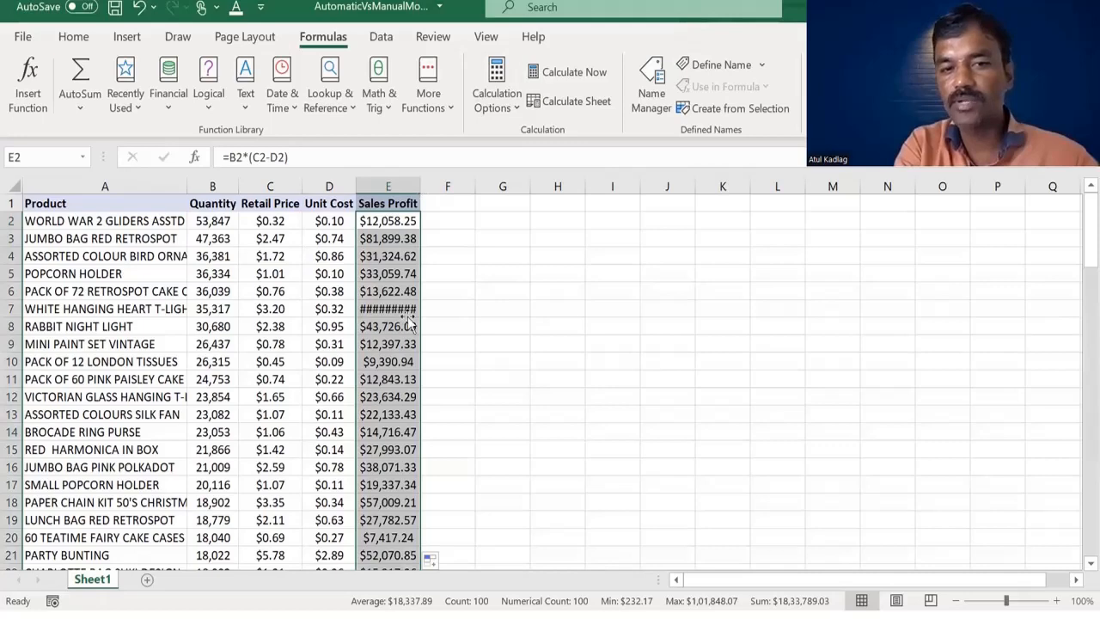
left_click(411, 325)
Examine the calculated Sales Profit values down to row 26 and back up to cell E5.
key("Down")
key("Down")
key("Down")
key("Down")
key("Down")
key("Down")
key("Down")
key("Down")
key("Down")
key("Down")
key("Down")
key("Down")
key("Down")
key("Down")
key("Down")
key("Down")
key("Down")
key("Down")
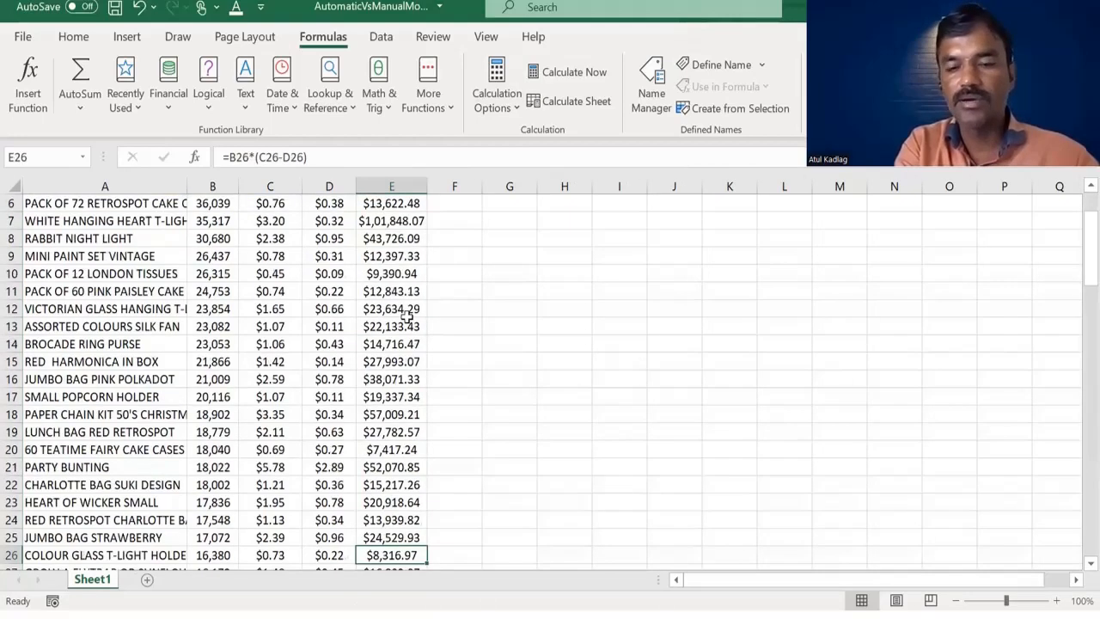
key("Up")
key("Up")
key("Up")
key("Up")
key("Up")
key("Up")
key("Up")
key("Up")
key("Up")
key("Up")
key("Up")
key("Up")
key("Up")
key("Up")
key("Up")
key("Up")
key("Up")
key("Up")
key("Up")
key("Up")
key("Up")
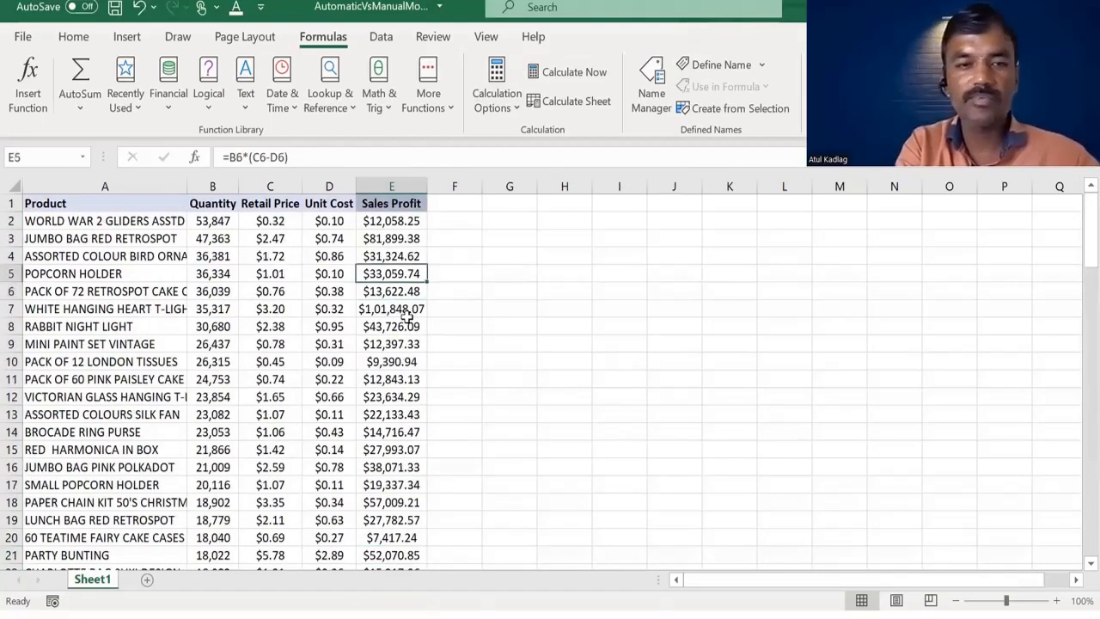
Check the Sales Profit formulas in the first rows of column E and open the calculation options.
key("Up")
key("Up")
key("Up")
key("Down")
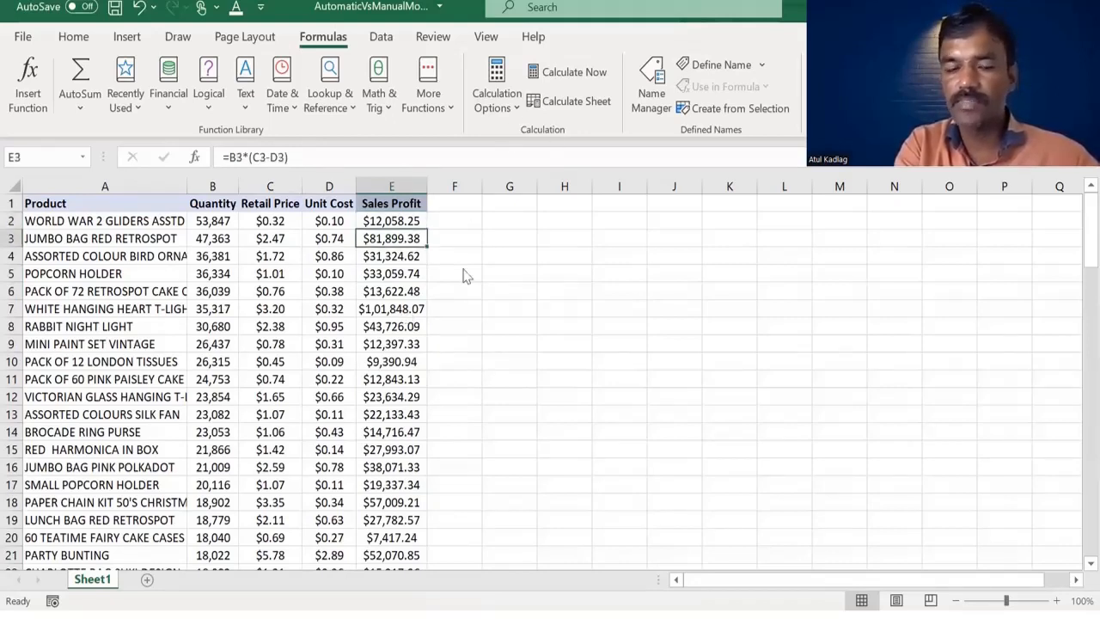
key("alt+m")
key("x")
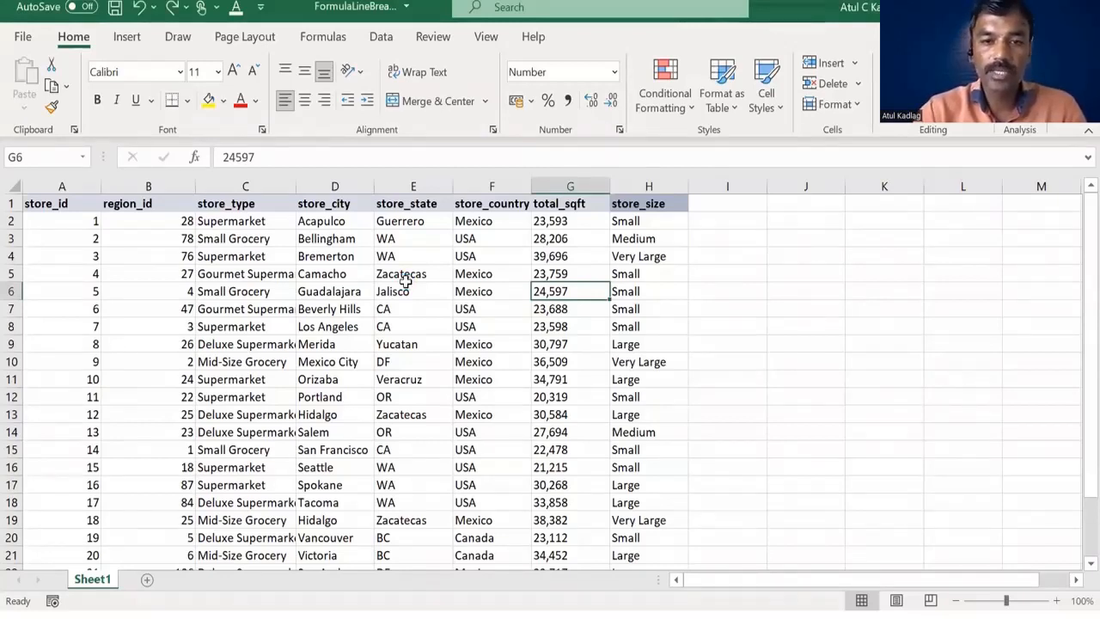
Inspect the nested IF formulas in the store_size column at cells H2 and H10.
left_click(625, 221)
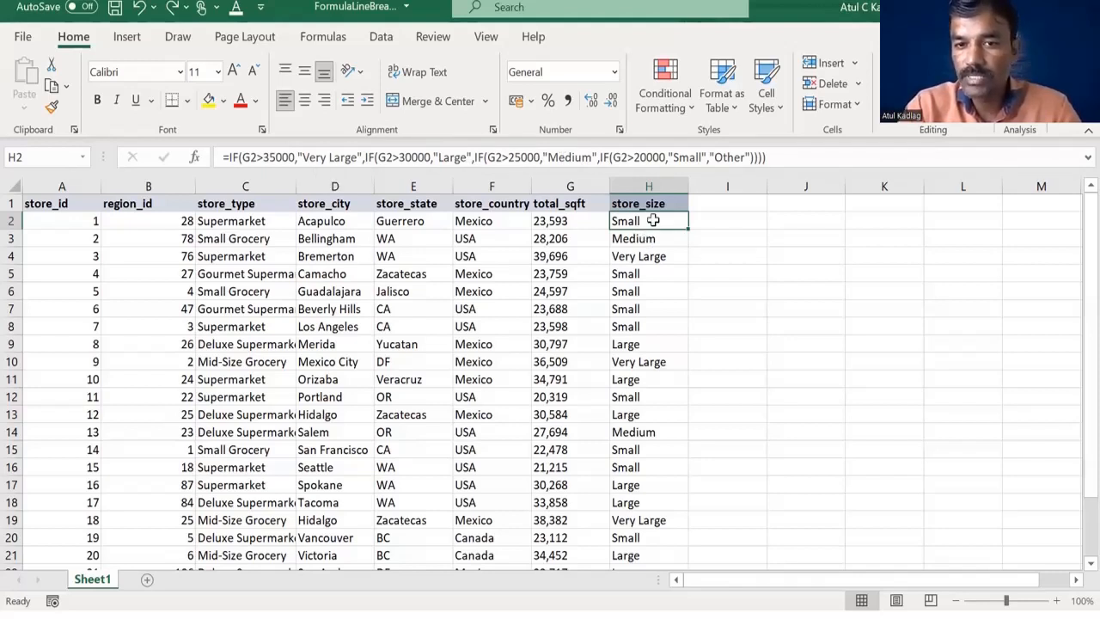
left_click(653, 362, "shift")
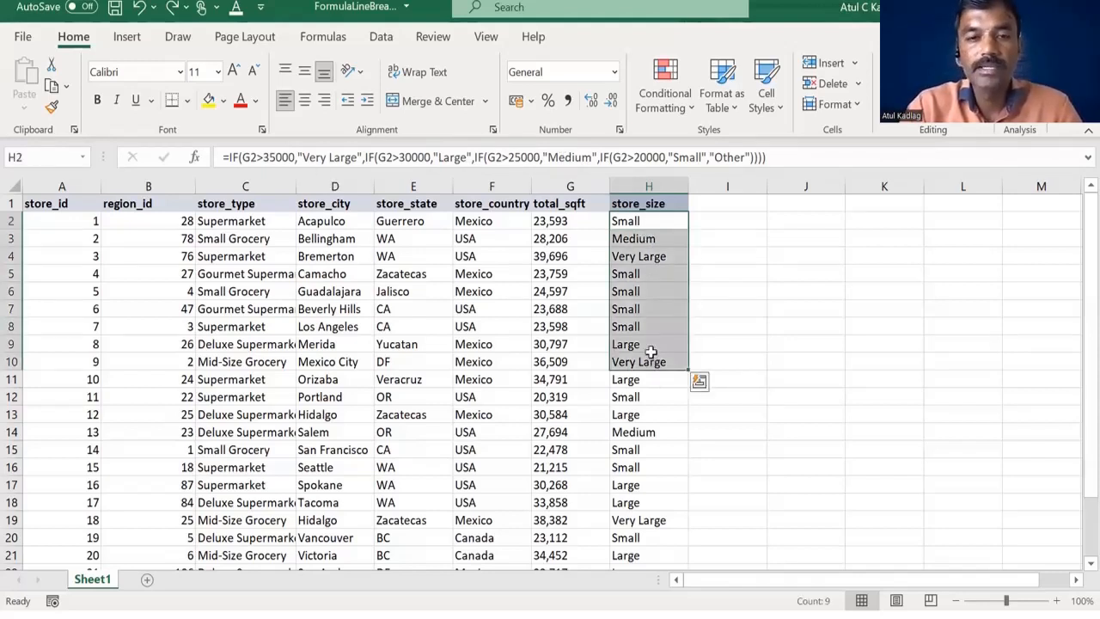
left_click(649, 362)
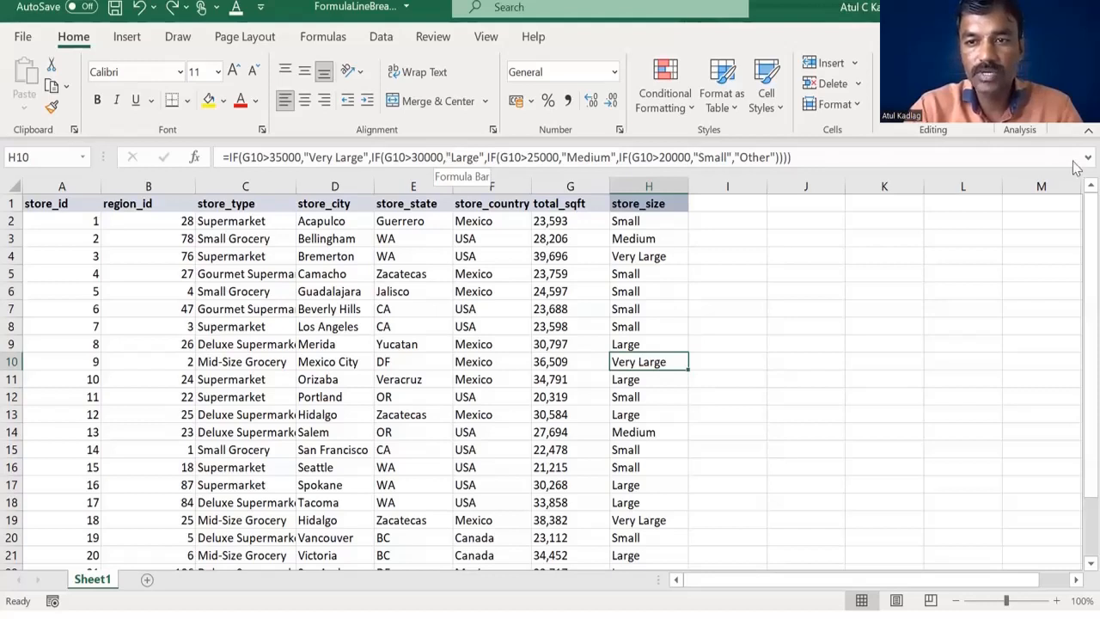
Expand the formula bar and insert line breaks in H10's formula before each inner IF and before "Other".
key("ctrl+shift+u")
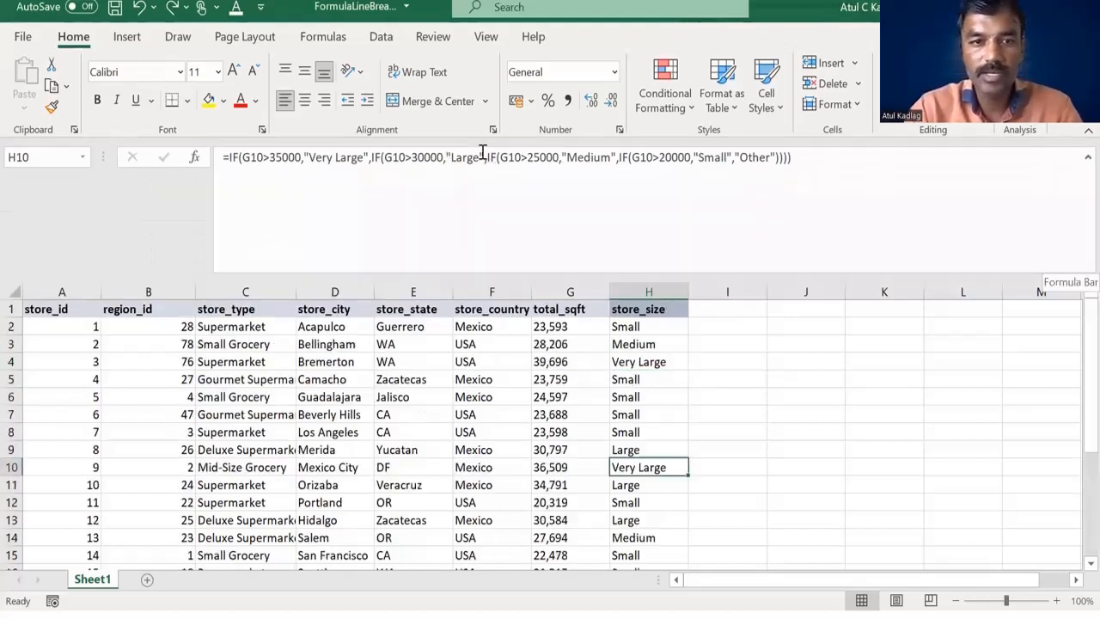
left_click(375, 157)
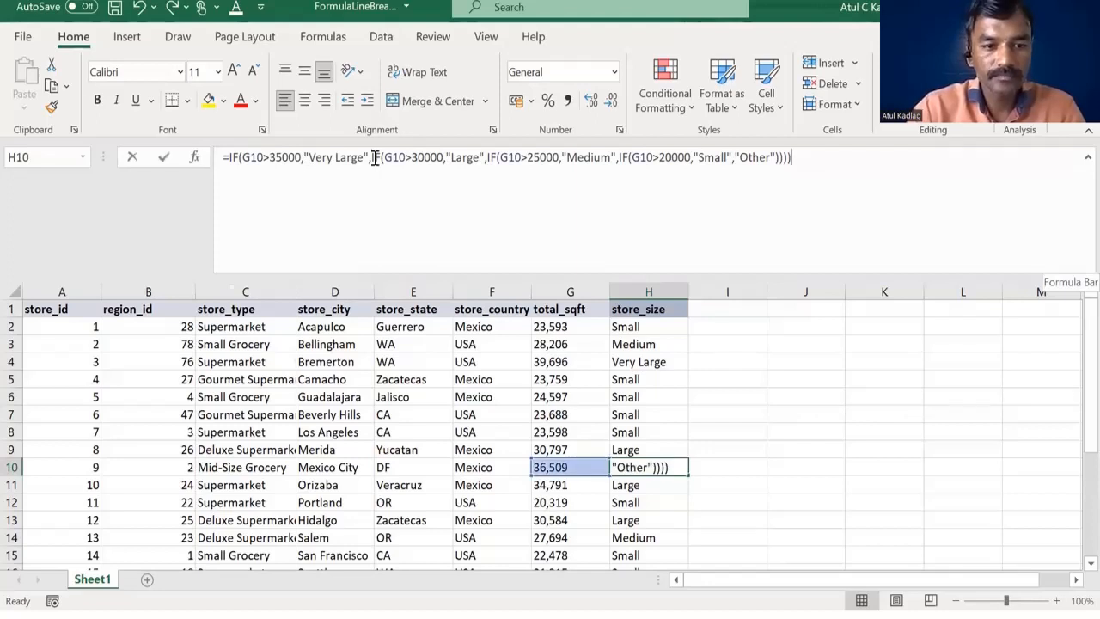
left_click(375, 157)
key("alt+Return")
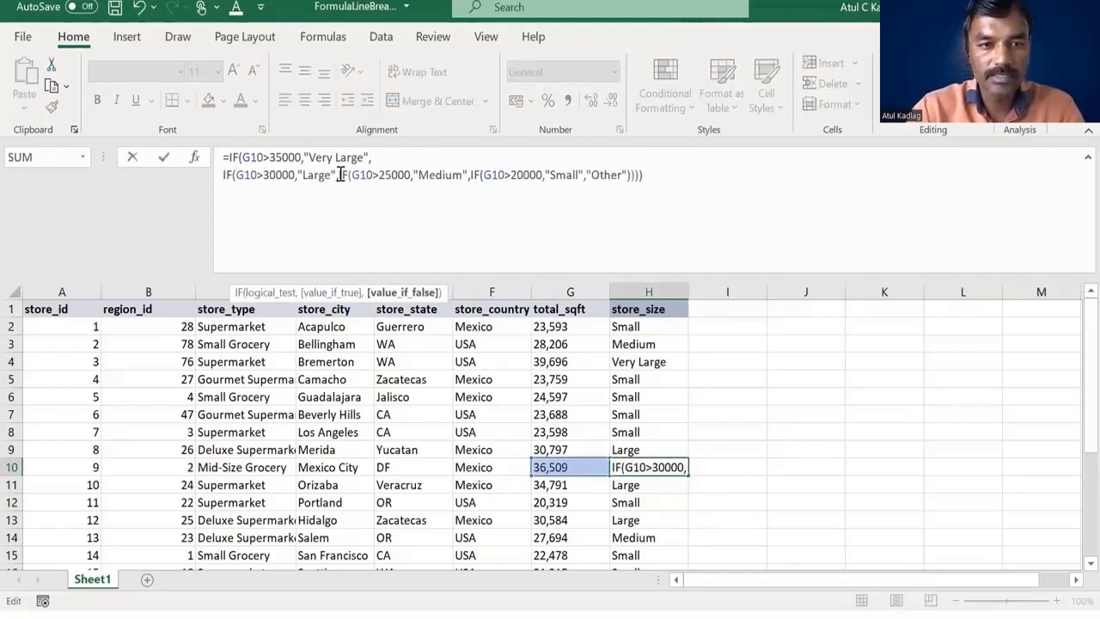
left_click(340, 175)
key("alt+Return")
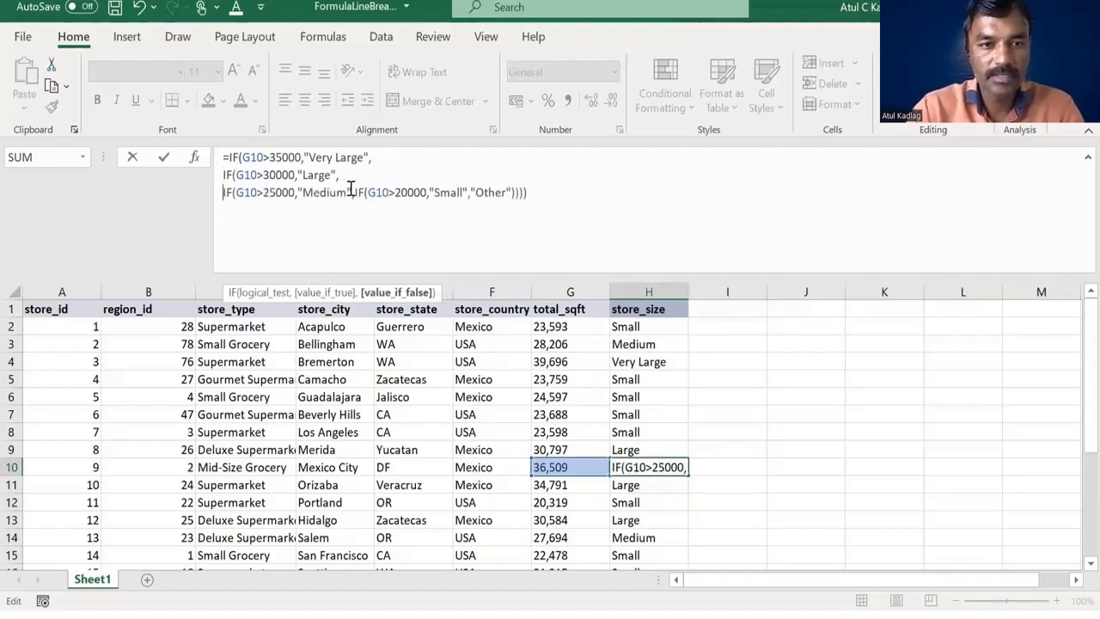
left_click(355, 193)
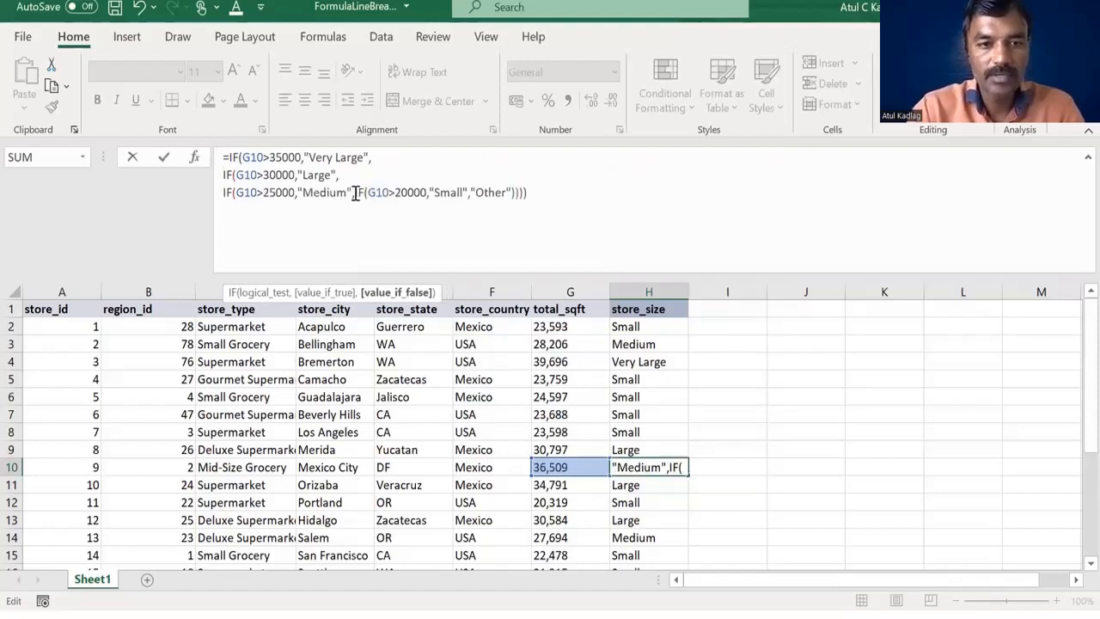
key("alt+Return")
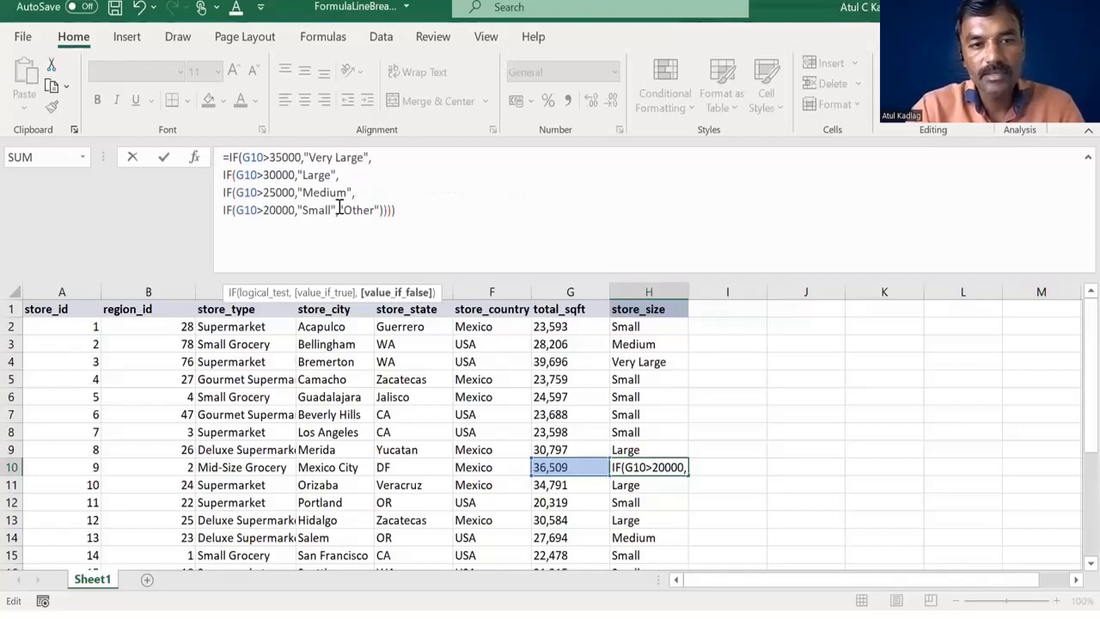
left_click(339, 207)
key("alt+Return")
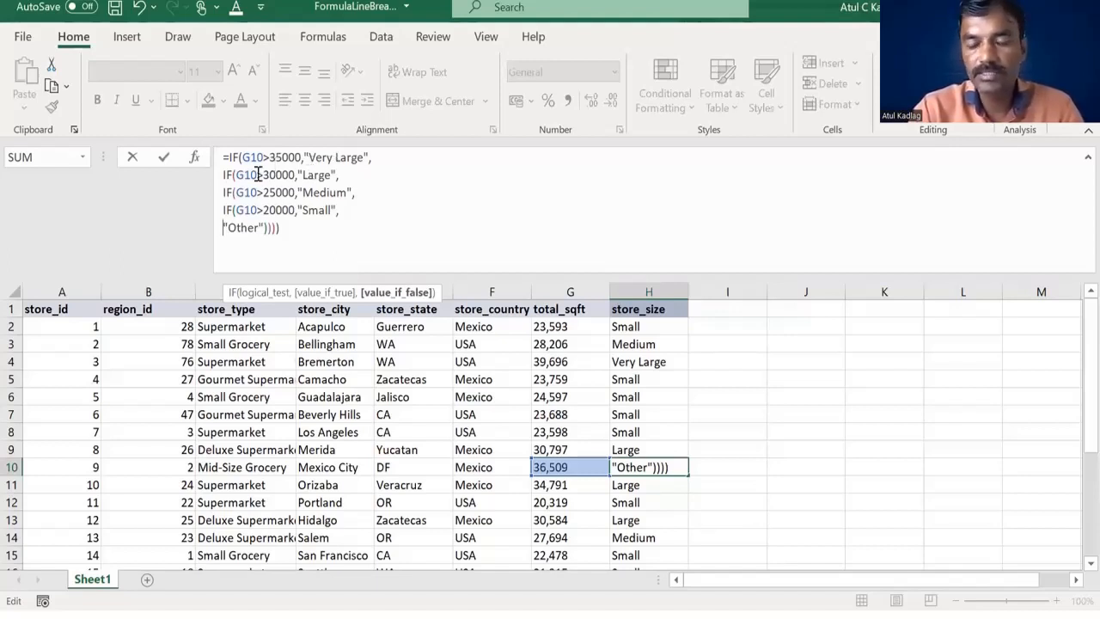
Highlight the whole multi-line IF formula in H10 to review its line-by-line layout.
key("ctrl+a")
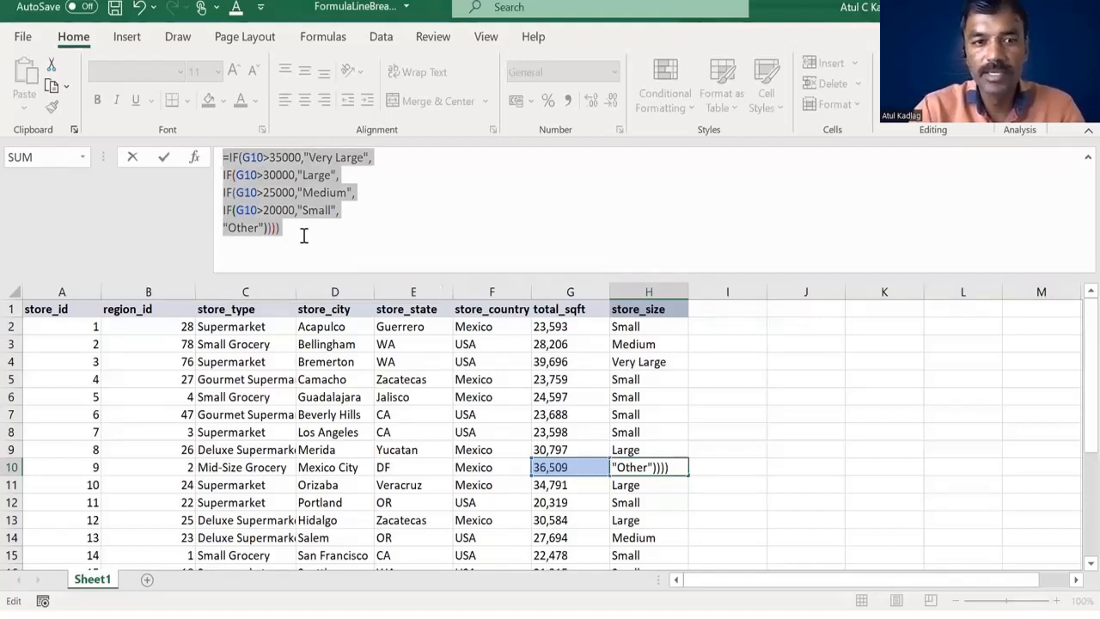
left_click(279, 221)
key("ctrl+a")
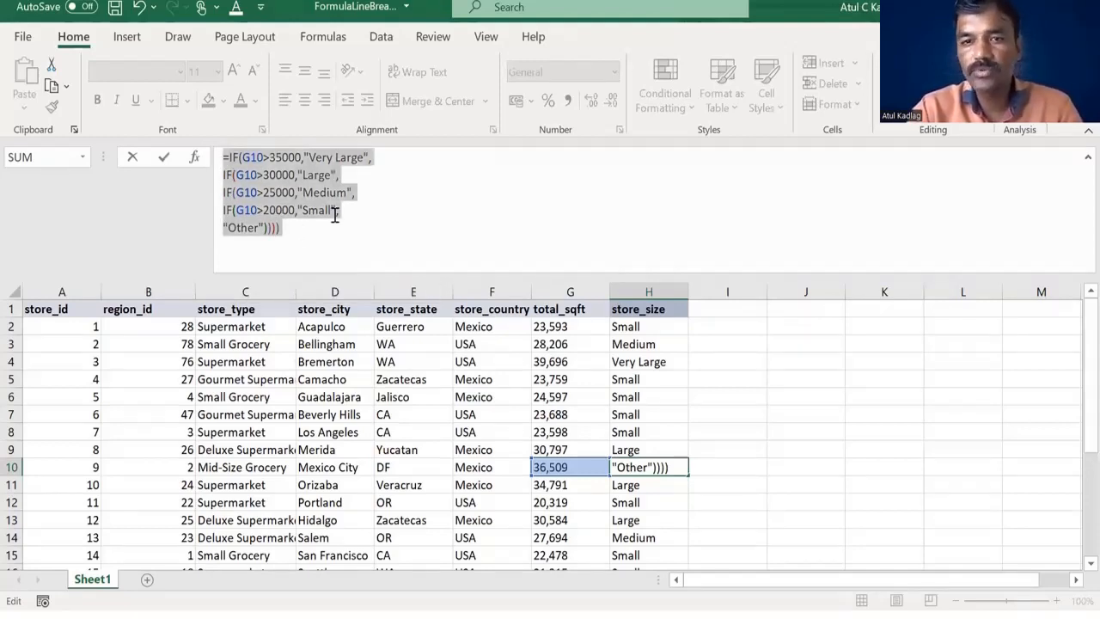
left_click_drag(284, 227, 217, 164)
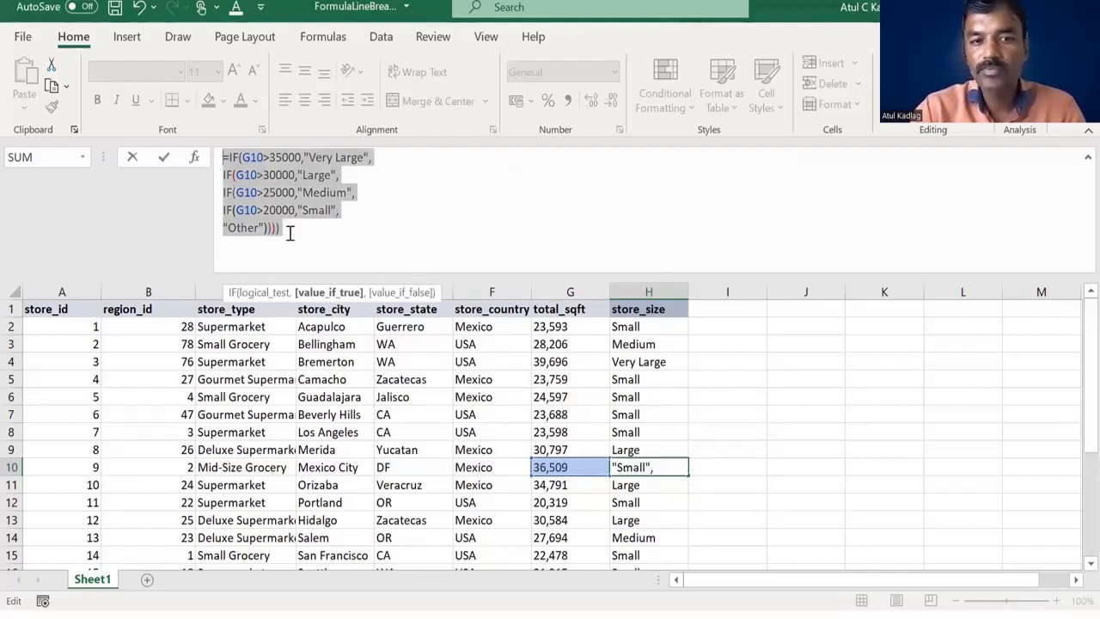
key("ctrl+a")
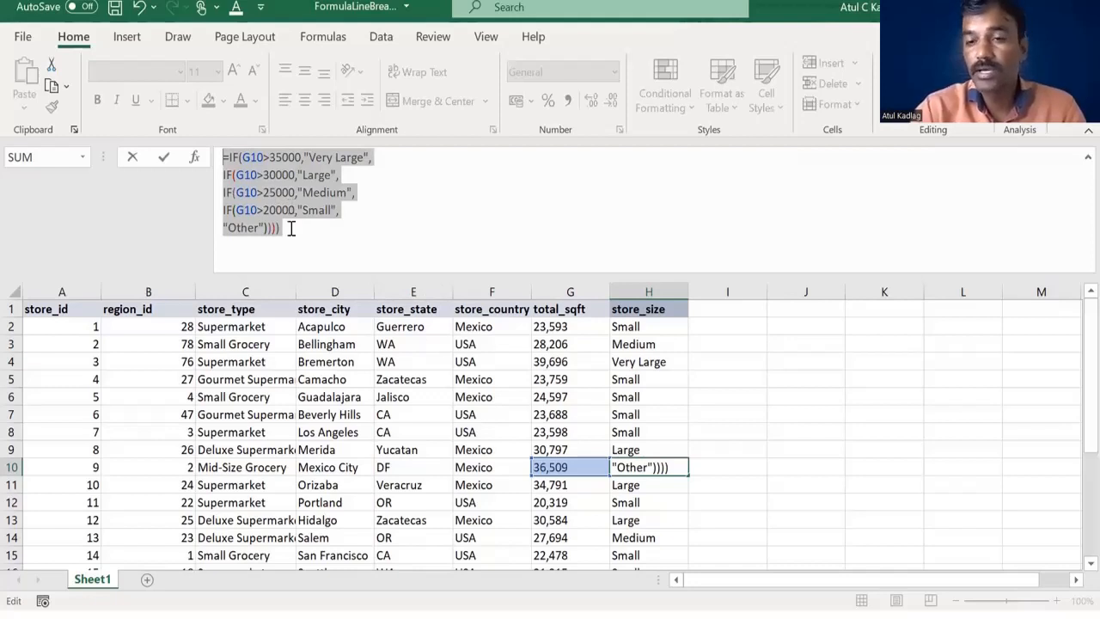
left_click(291, 227)
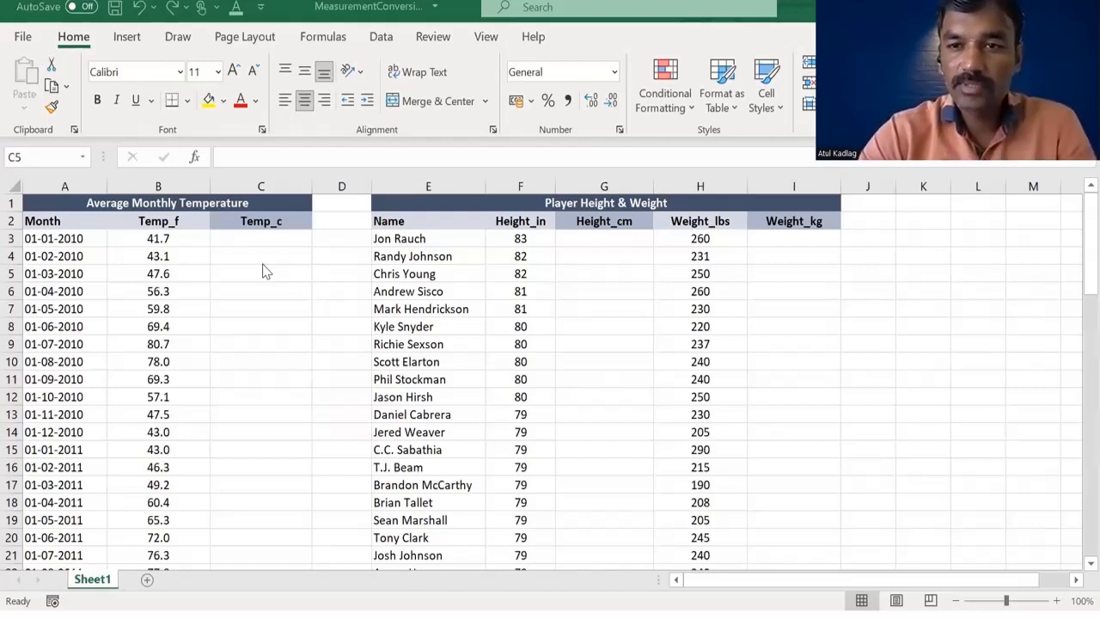
Start a CONVERT formula in C3 of the temperature table with B3 as the number.
left_click(183, 175)
left_click(220, 240)
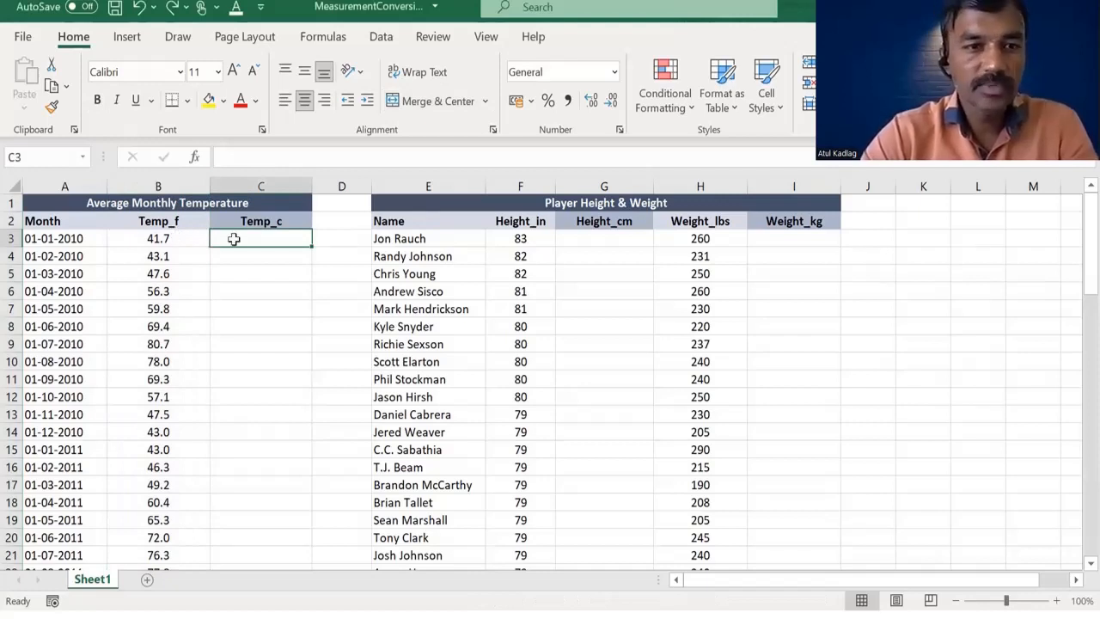
type("=")
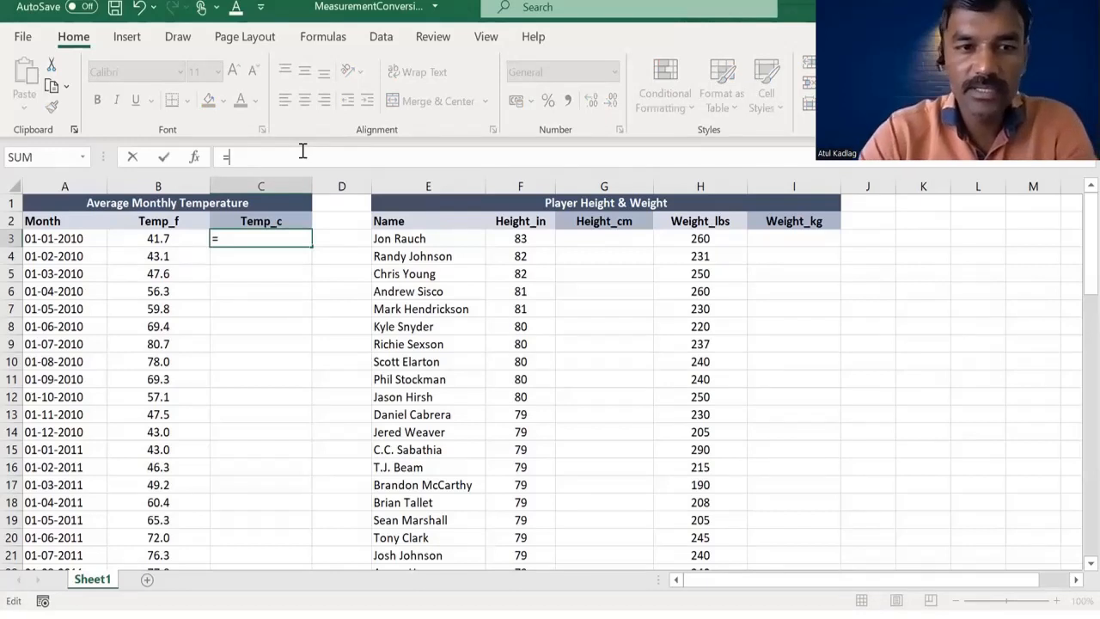
type("CONVERT(")
left_click(176, 240)
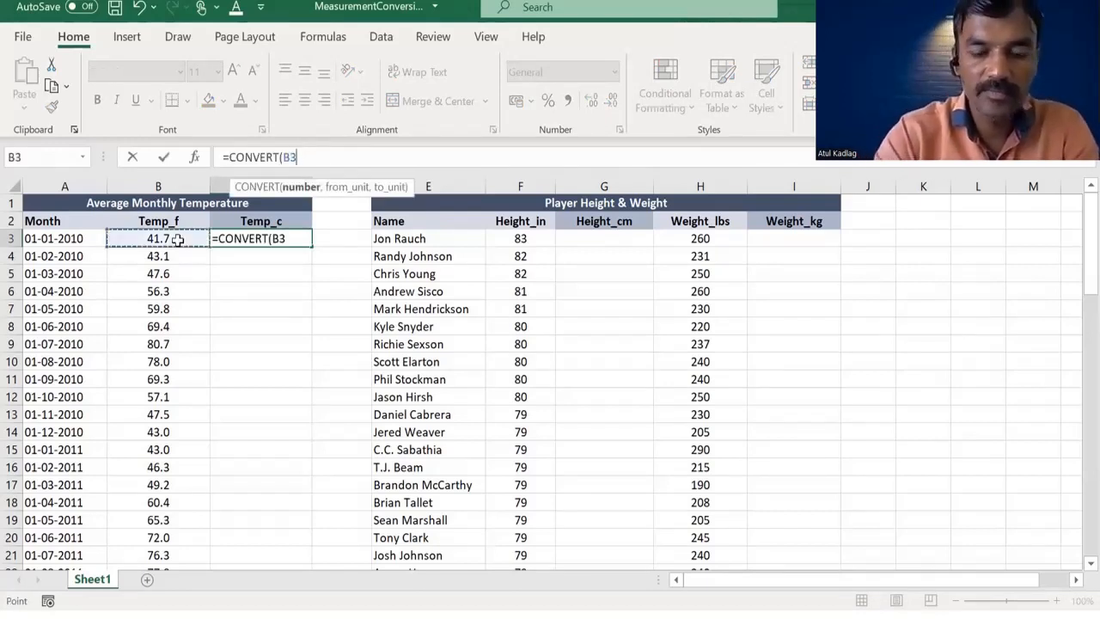
type(",")
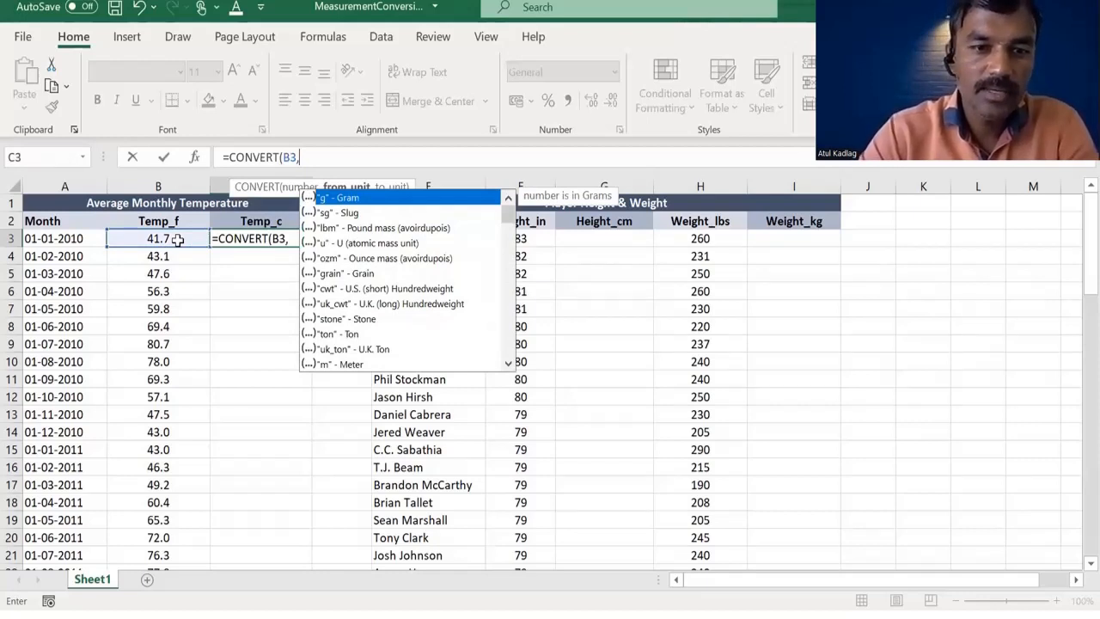
Complete the C3 formula as =CONVERT(B3,"F","C") with Degree Fahrenheit as from-unit and Degree Celsius as to-unit.
left_click_drag(513, 214, 513, 291)
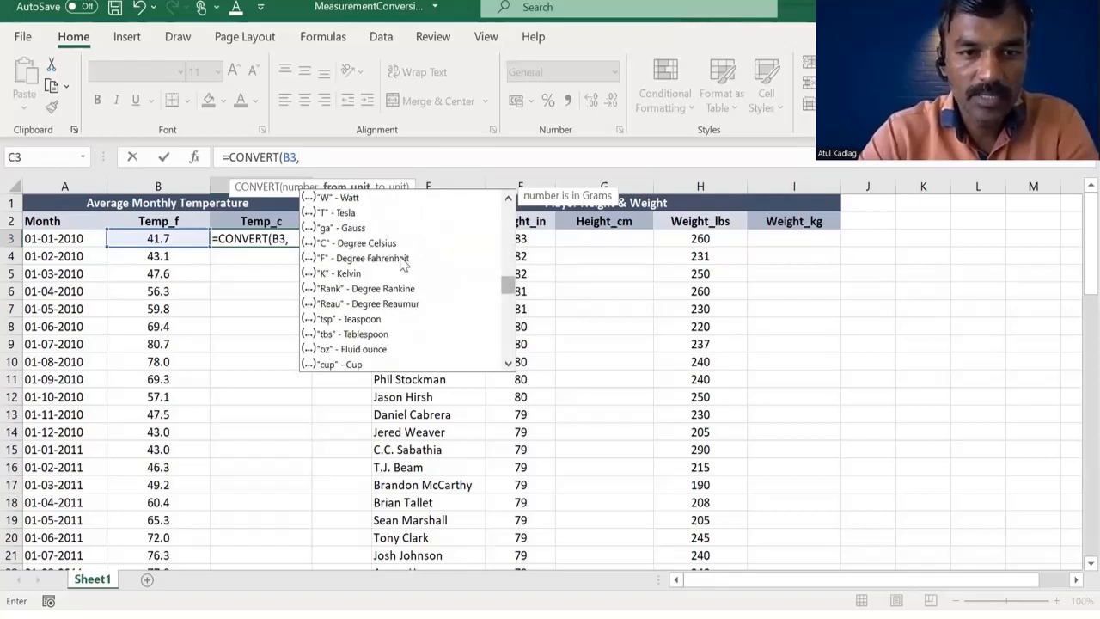
left_click(401, 259)
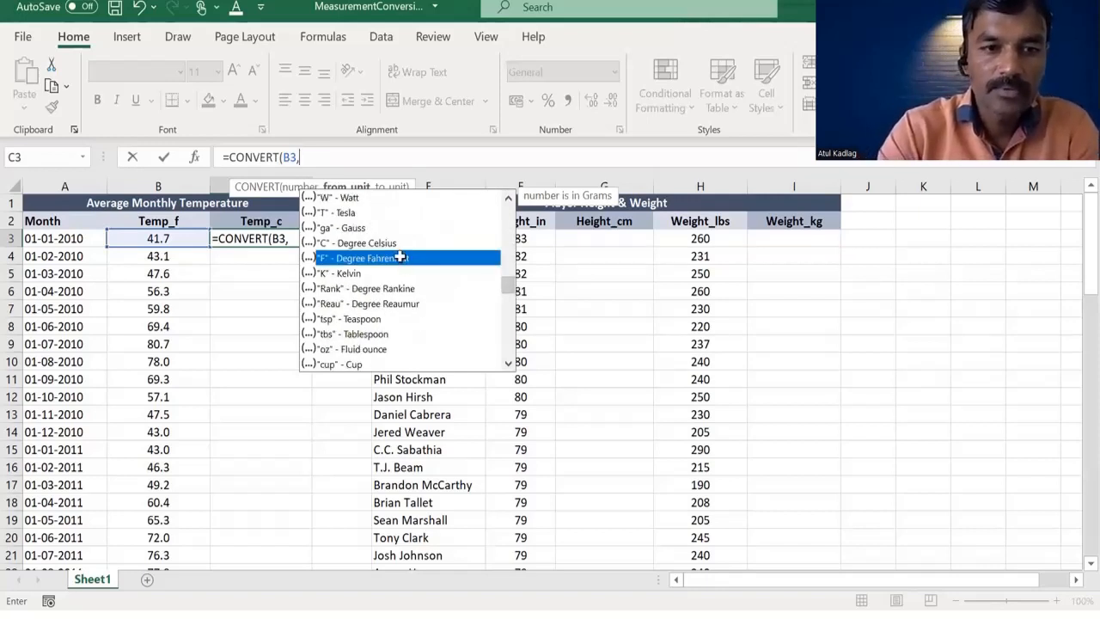
double_click(402, 258)
type(",")
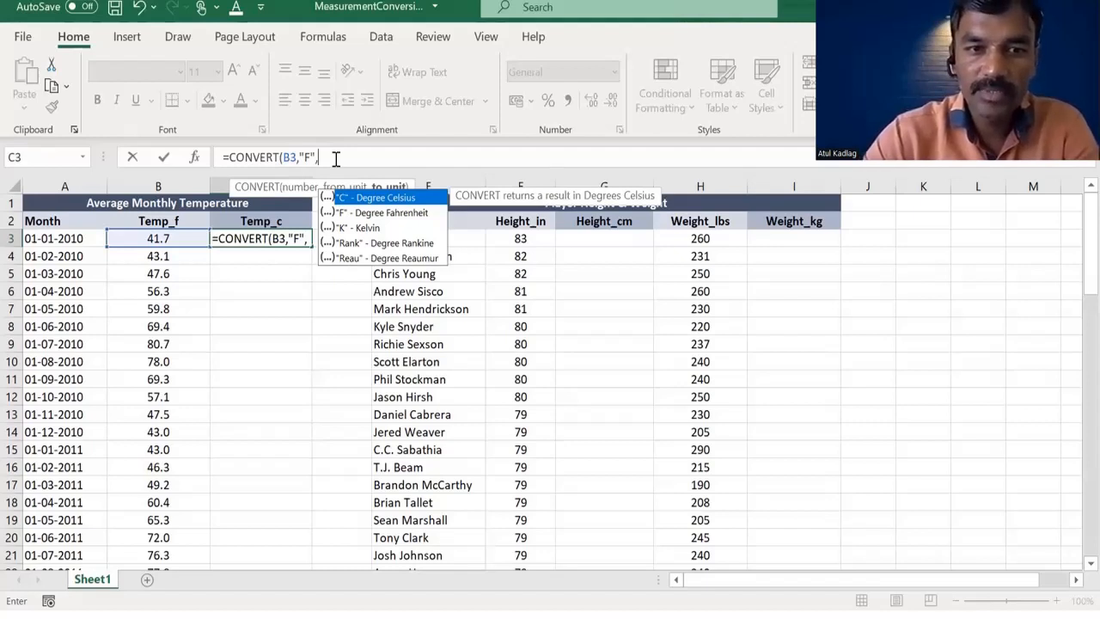
type("C")
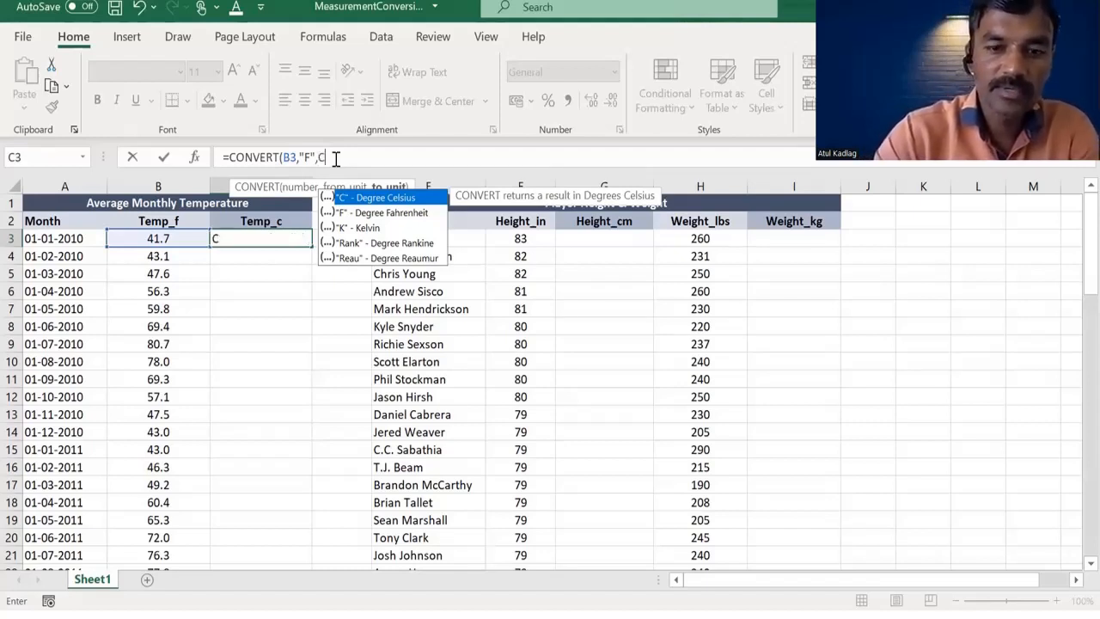
key("Tab")
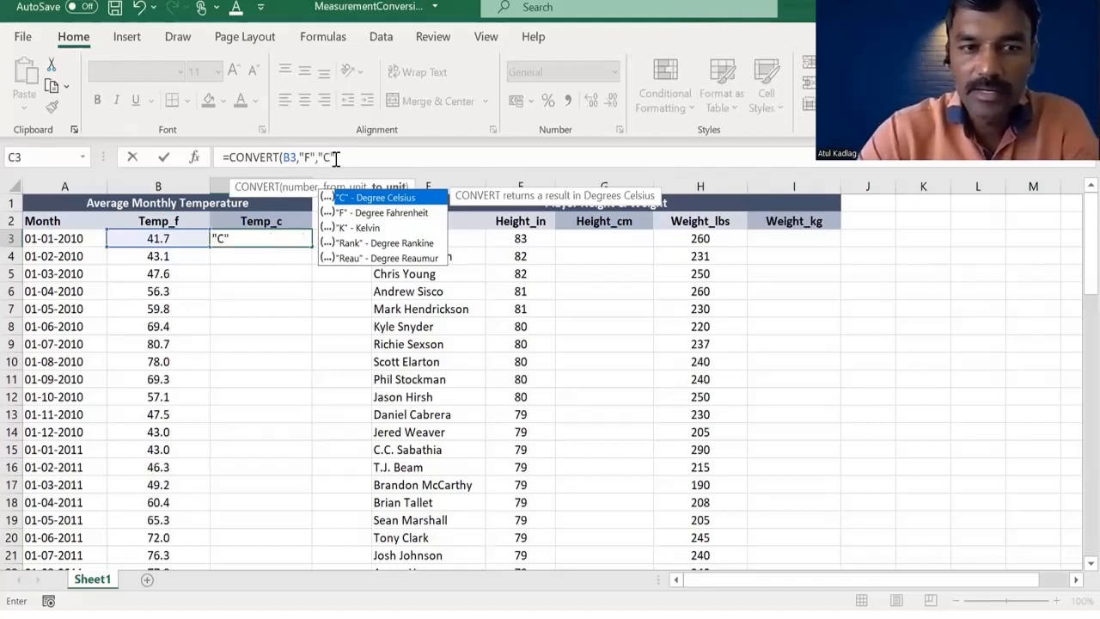
key("Return")
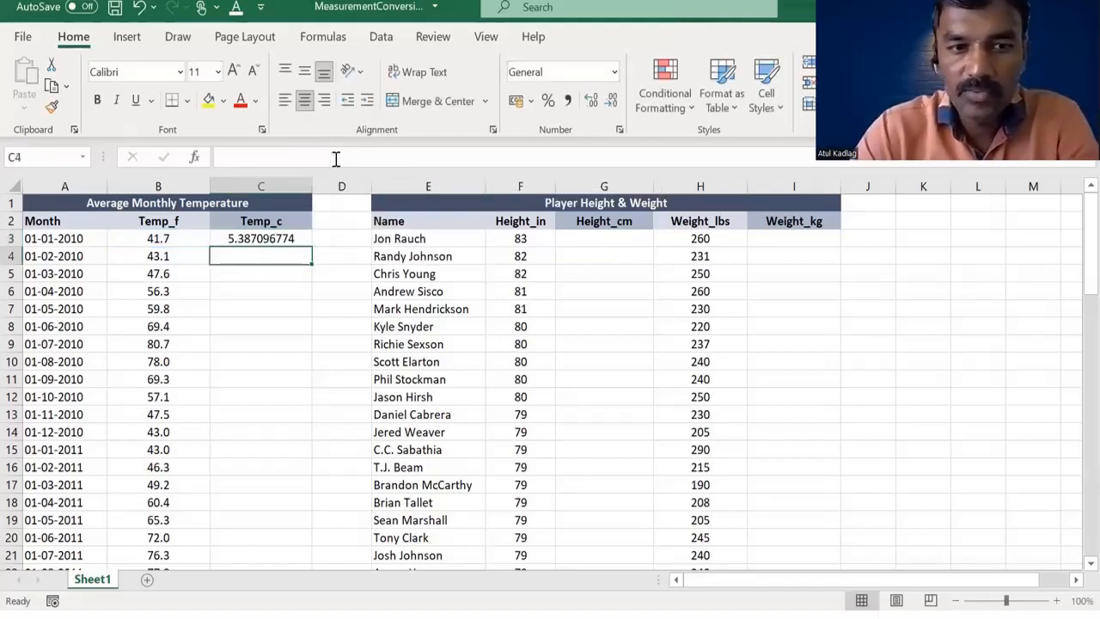
Fill the C3 conversion formula down the Temp_c column and check the first rows.
left_click(300, 239)
double_click(312, 247)
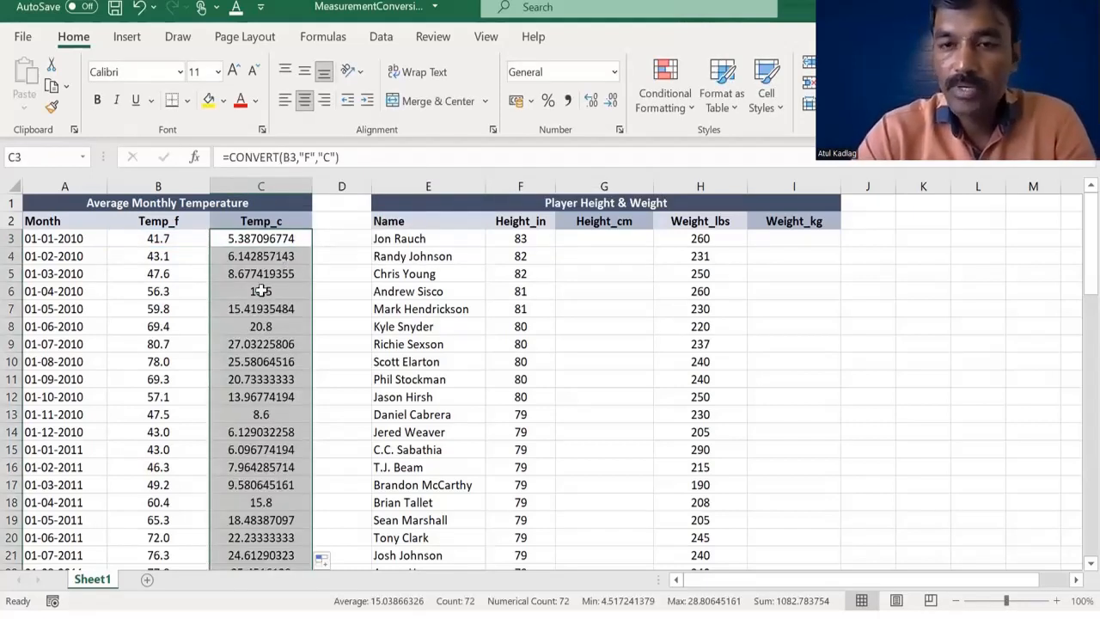
key("Down")
key("Down")
key("Up")
key("Up")
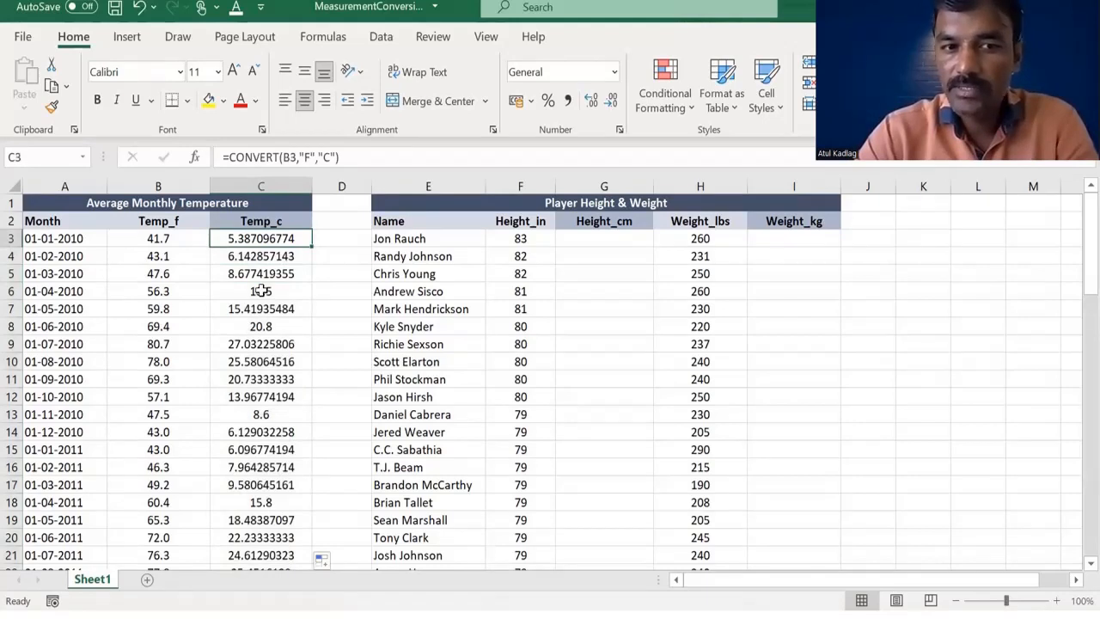
key("Left")
key("Right")
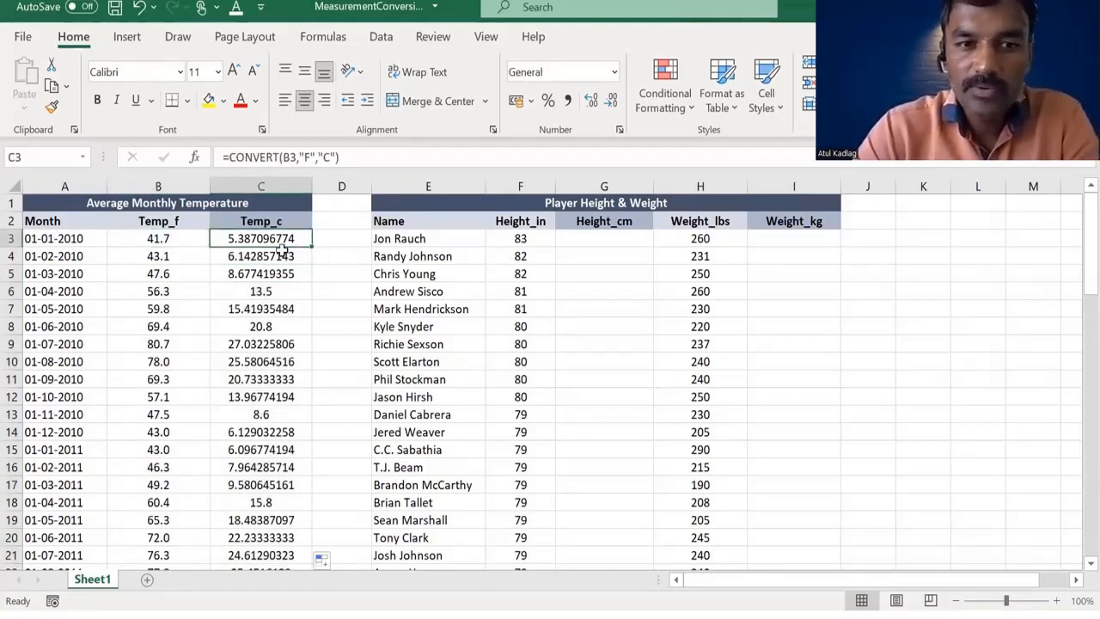
Start a CONVERT formula in G3 of the player table with the height in F3 as the number.
left_click(563, 255)
left_click(526, 240)
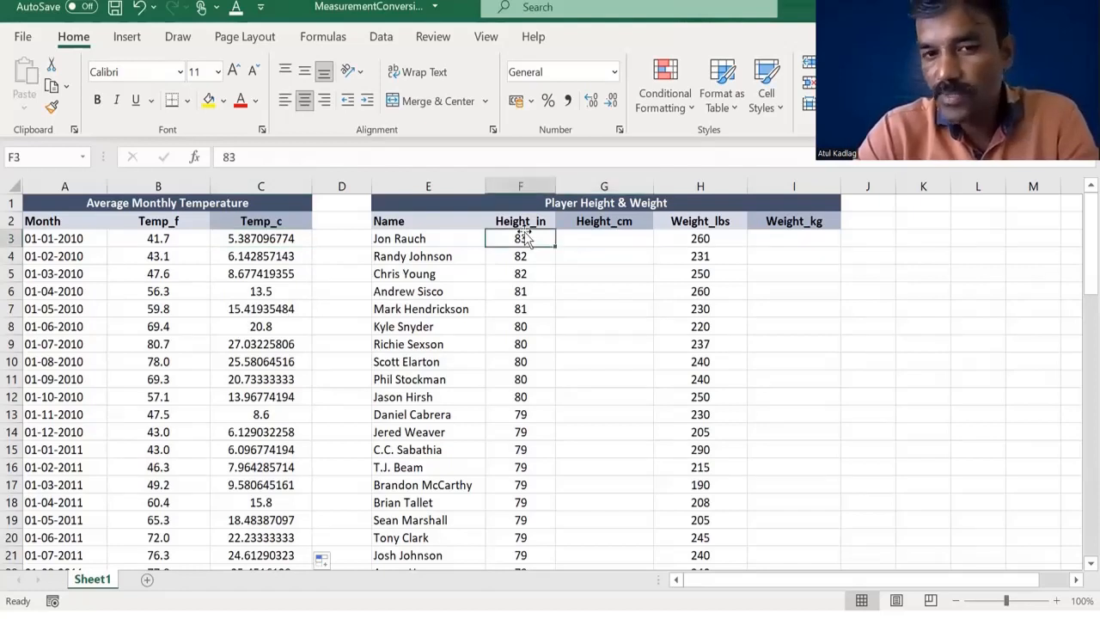
left_click_drag(544, 236, 541, 258)
left_click(627, 234)
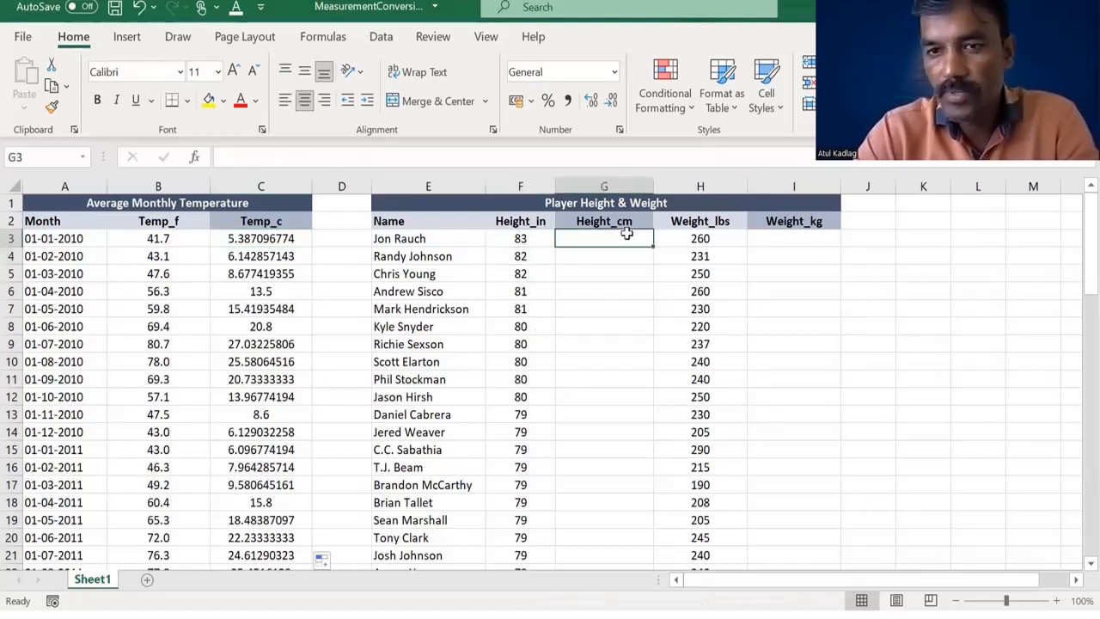
left_click(379, 157)
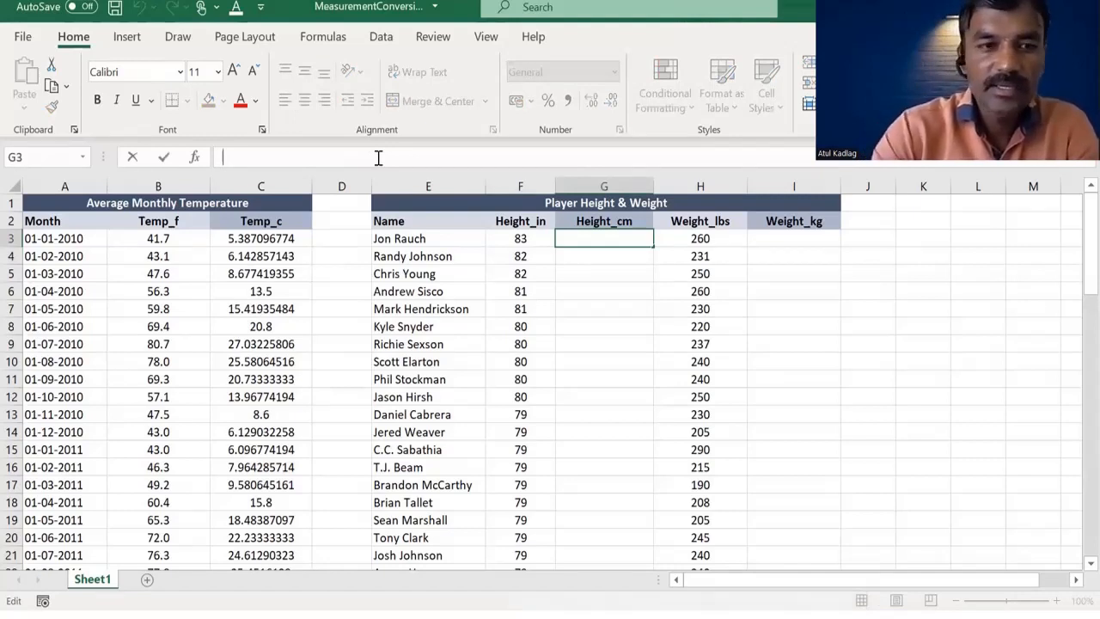
type("=CONVERT(")
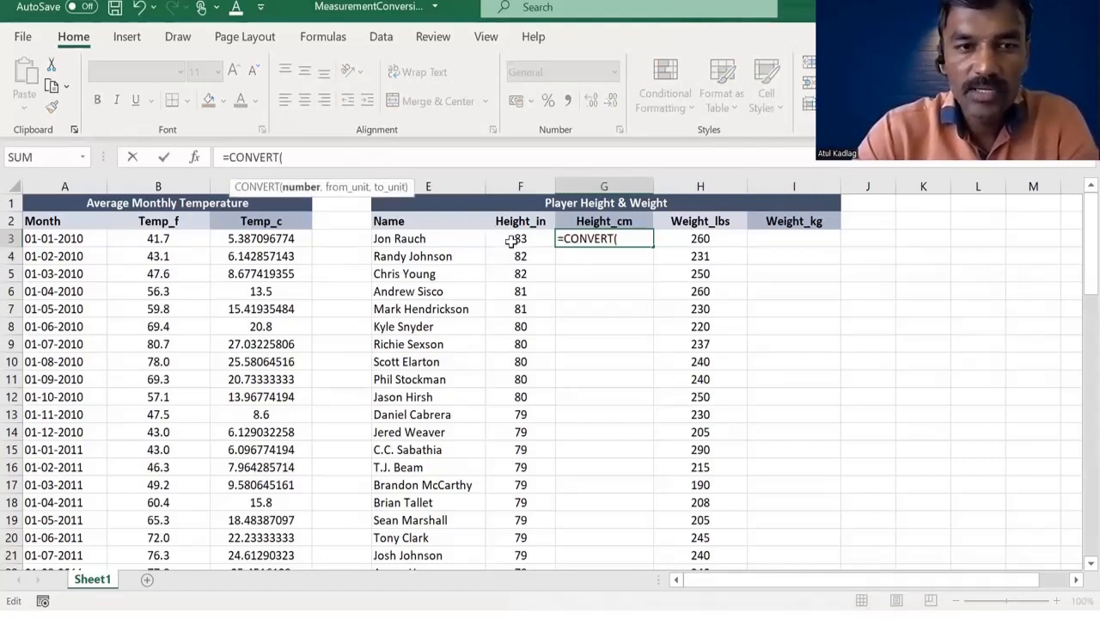
left_click(512, 241)
type(",")
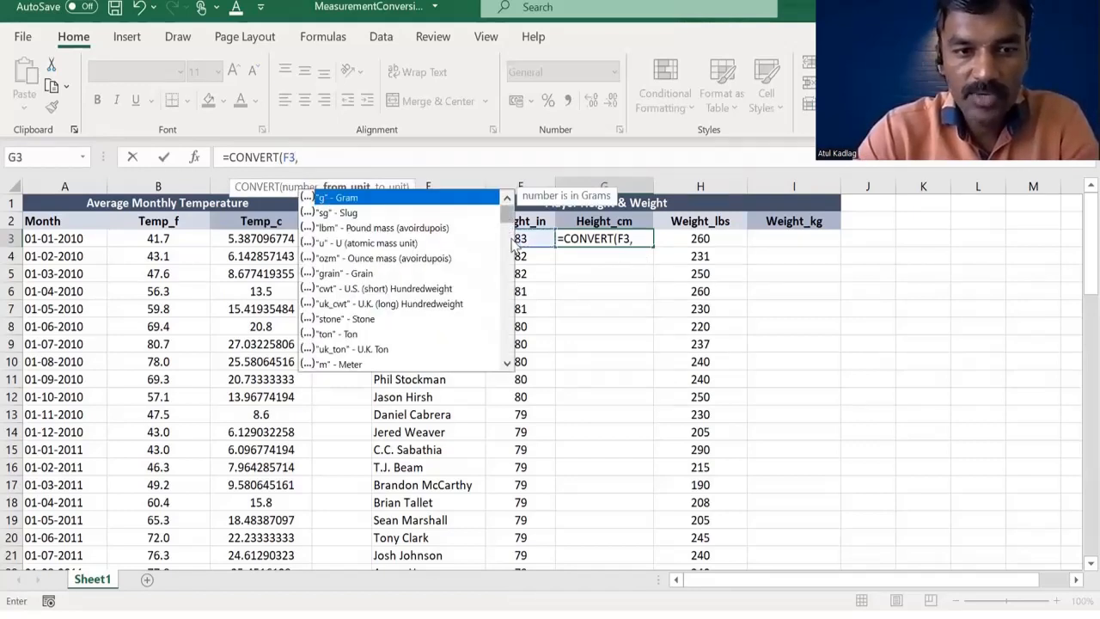
Complete the G3 formula as =CONVERT(F3,"in","m") with Inch as from-unit and meter as to-unit.
scroll(513, 243, "down", 5)
scroll(513, 243, "up", 1)
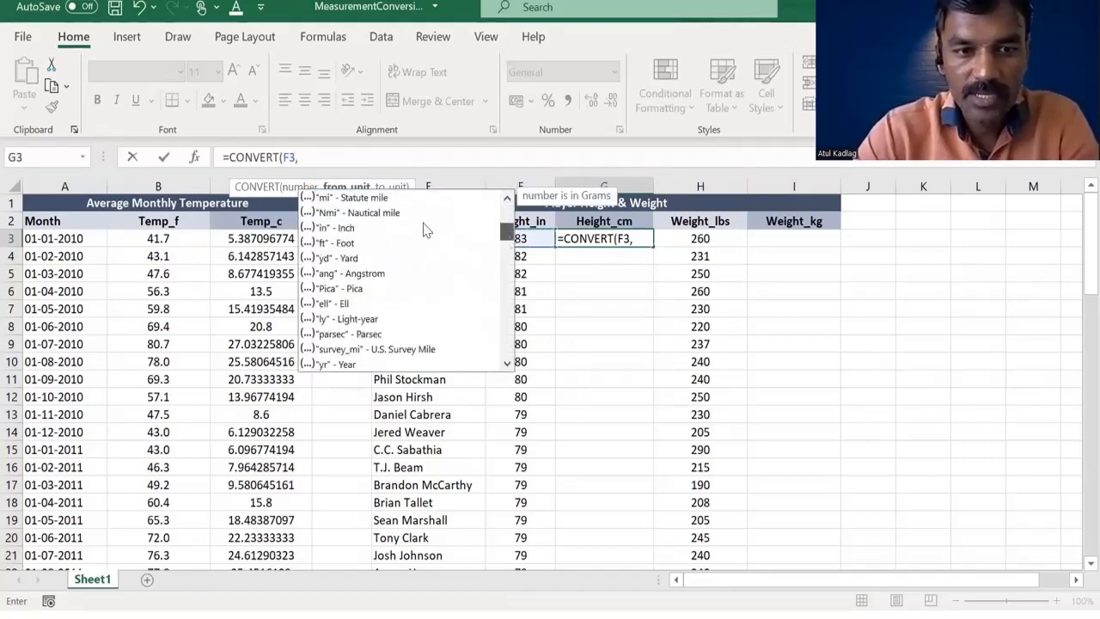
double_click(360, 231)
type(",")
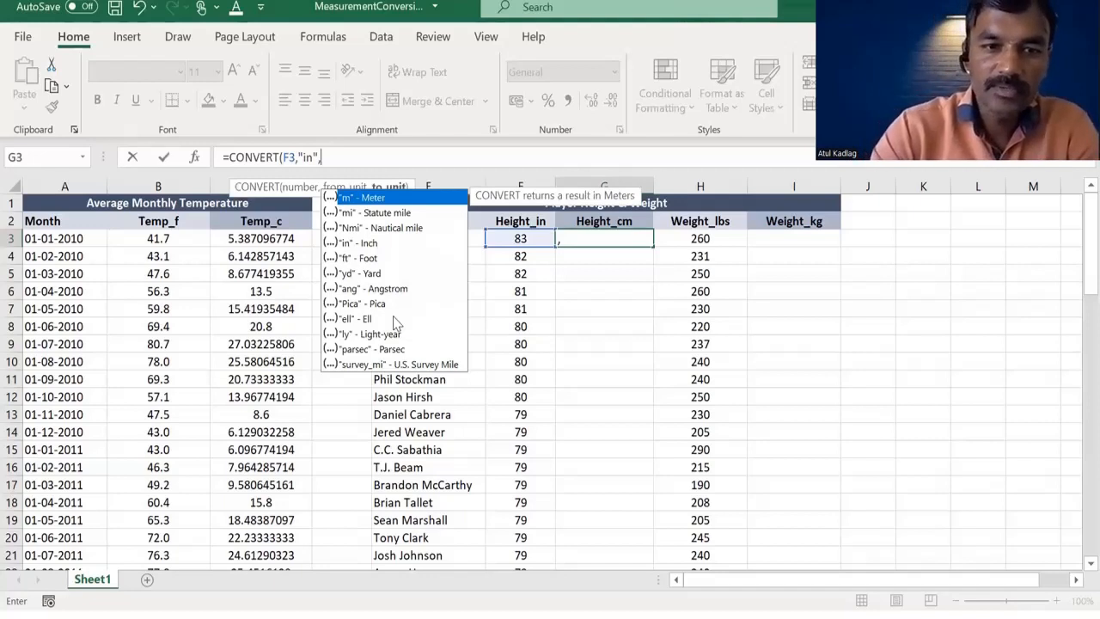
type("\"")
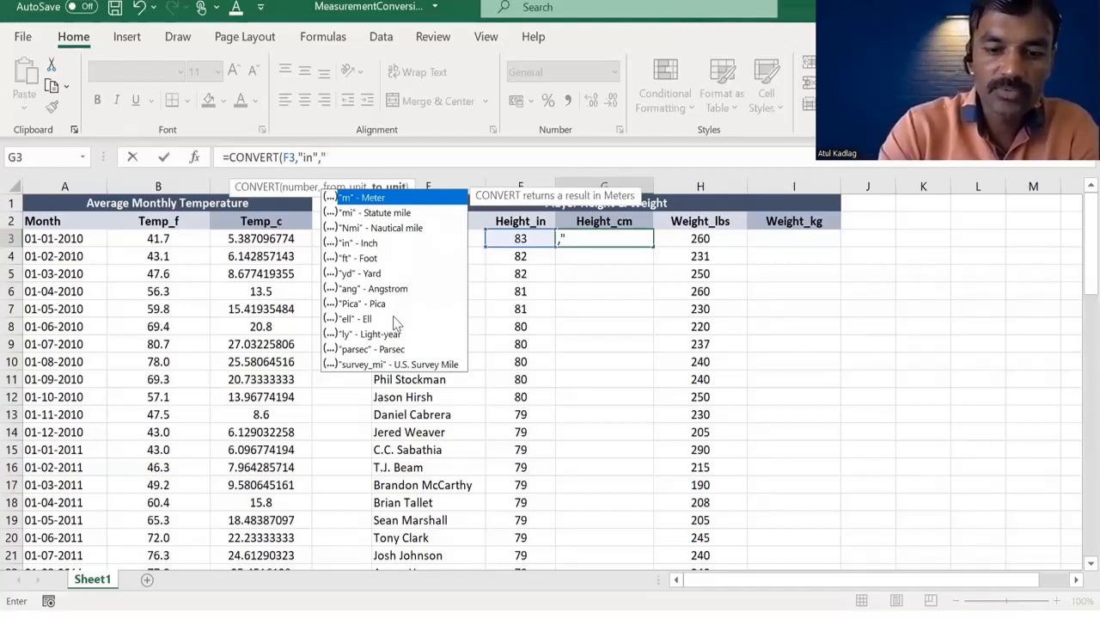
type("m\"")
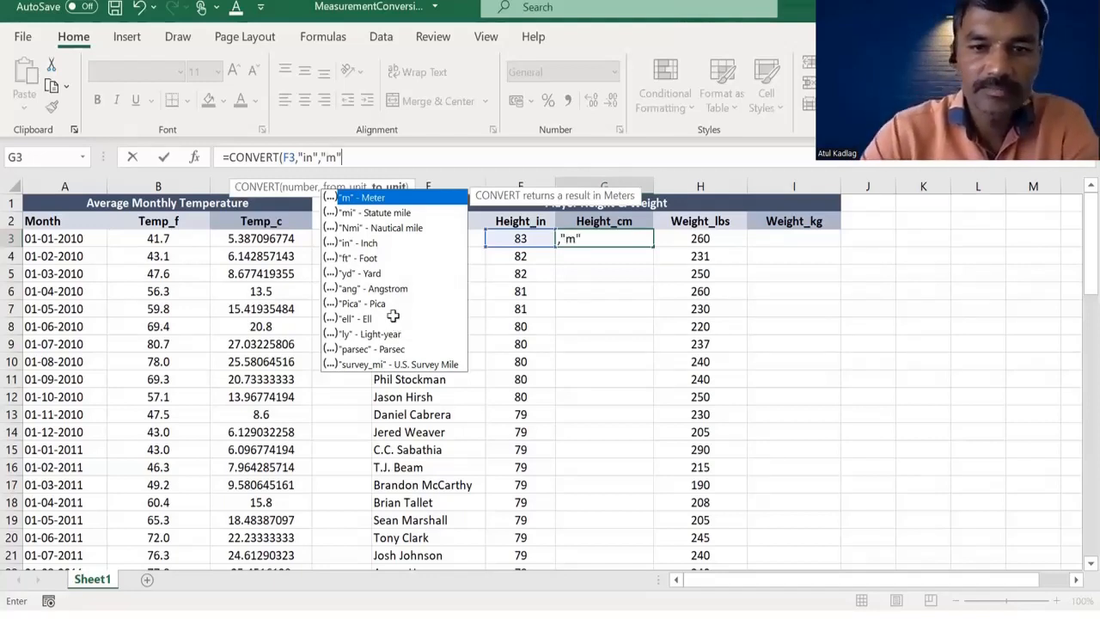
key("Return")
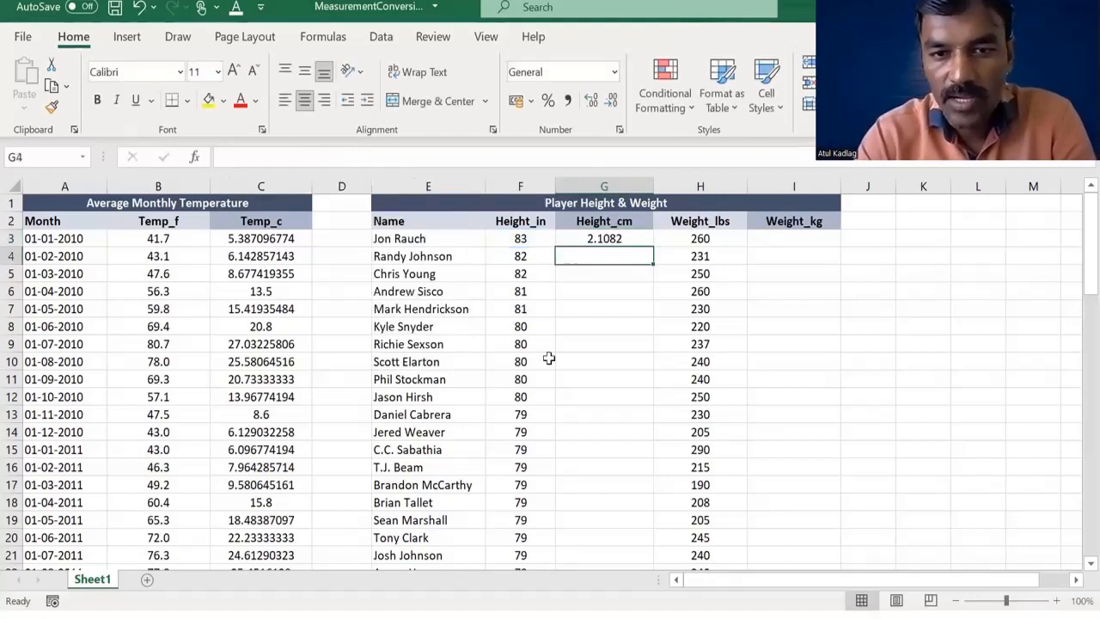
Change the to-unit in the G3 formula to "cm" so it reads =CONVERT(F3,"in","cm").
left_click(649, 243)
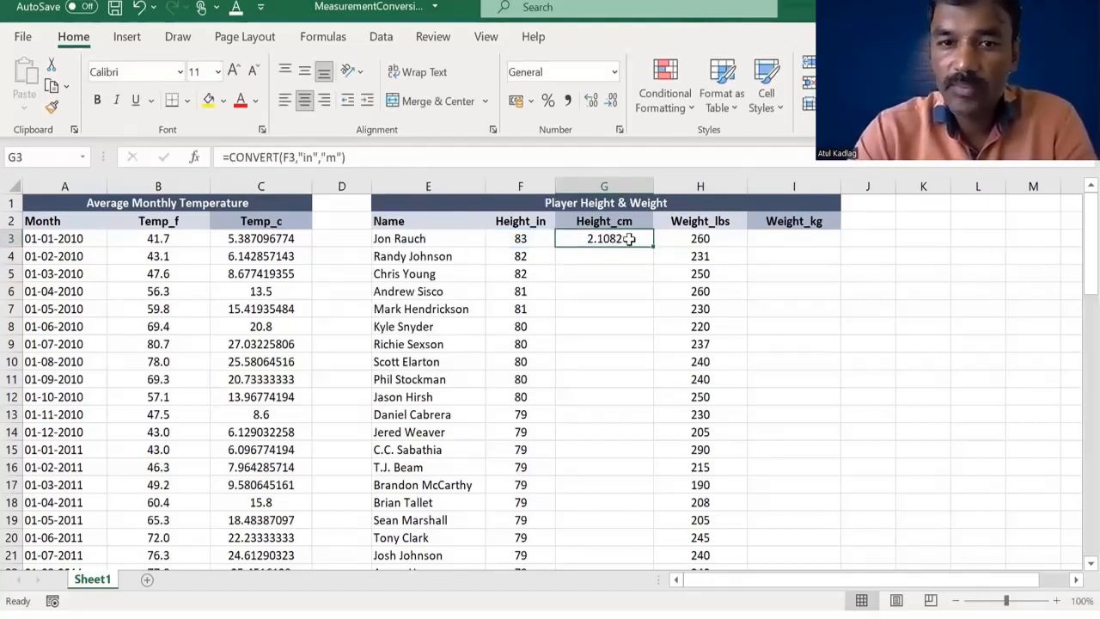
left_click(334, 160)
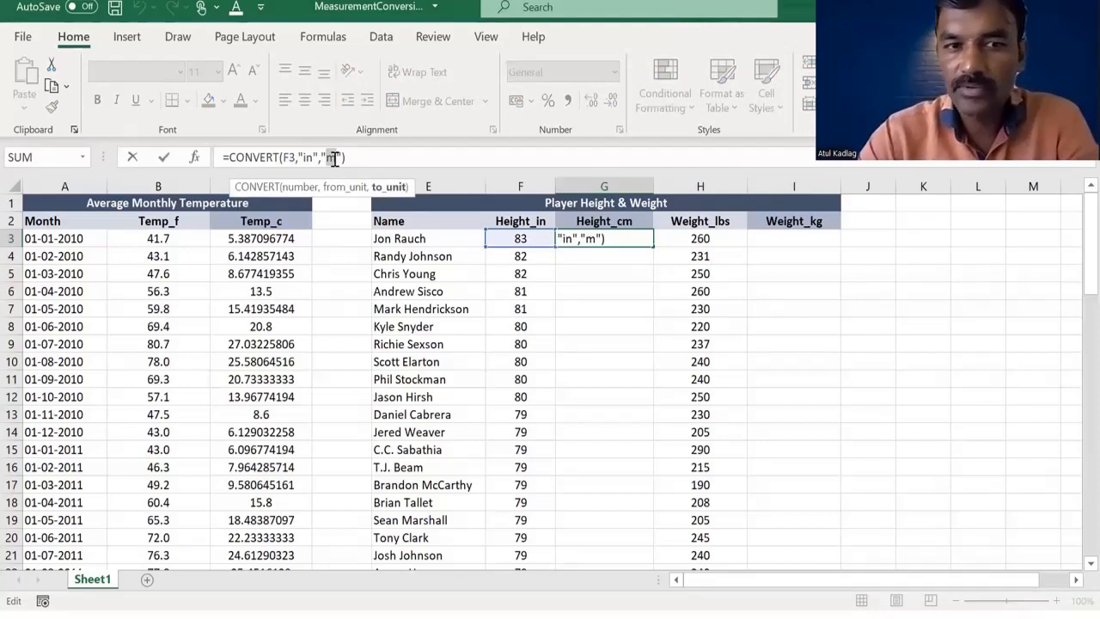
type("c")
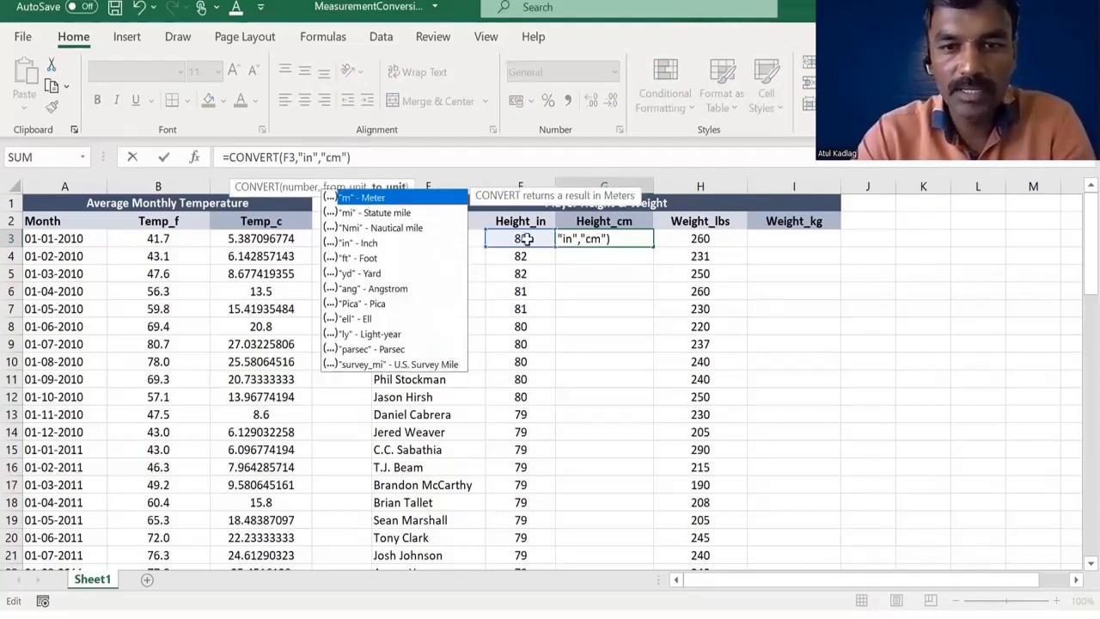
left_click(617, 240)
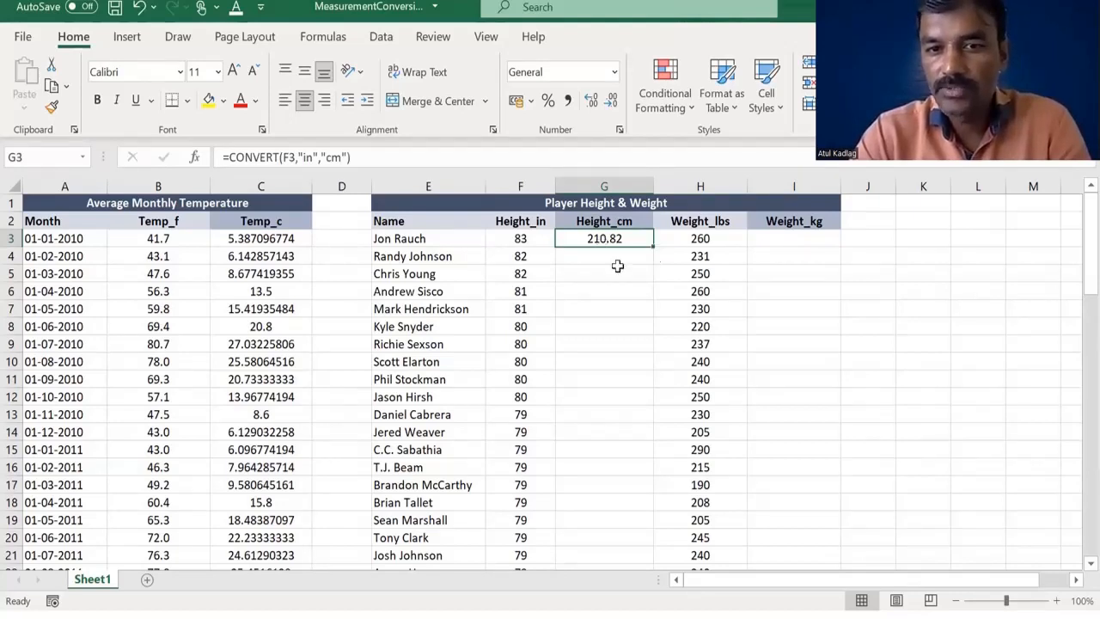
Fill the G3 height conversion down the Height_cm column and check the first rows.
double_click(653, 246)
left_click(614, 272)
key("Up")
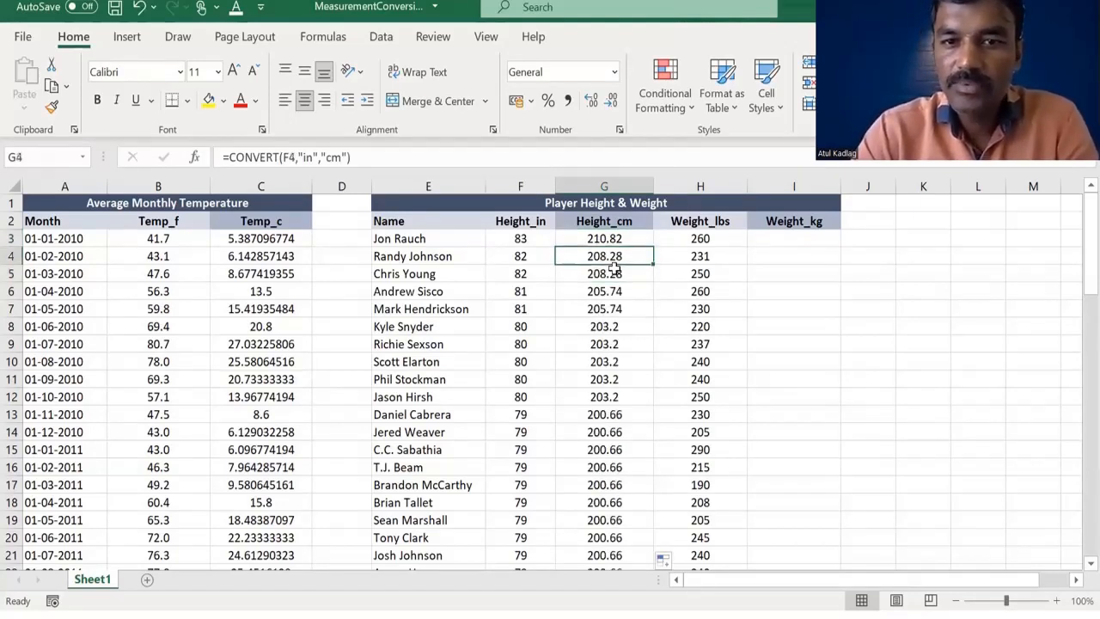
Start a CONVERT formula in I3 under Weight_kg with the weight in H3 as the number.
key("Up")
key("Right")
key("Right")
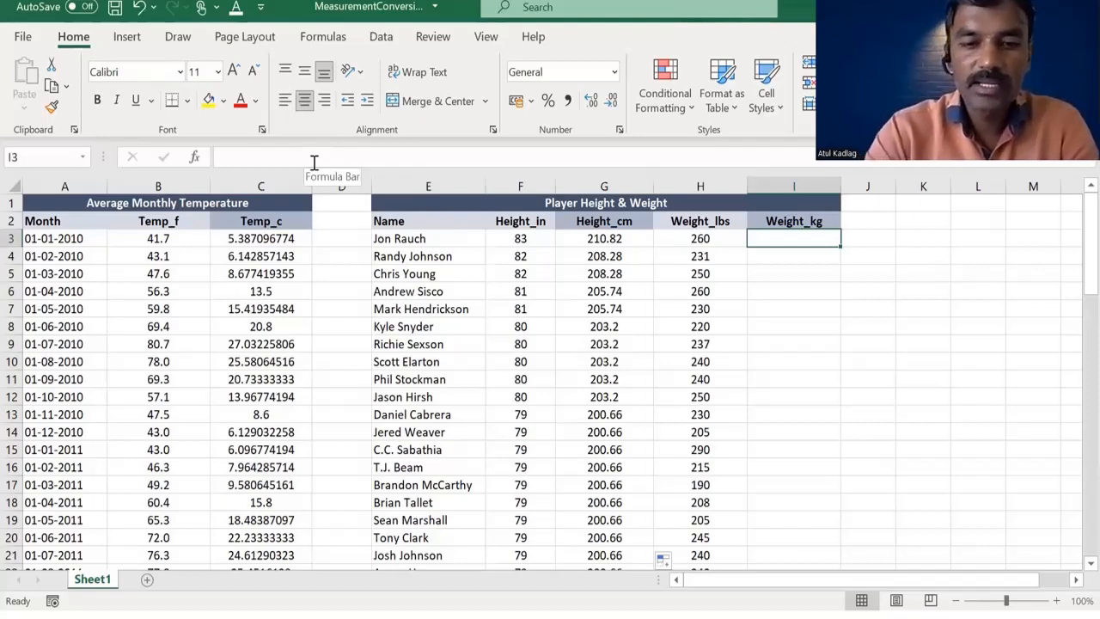
type("=")
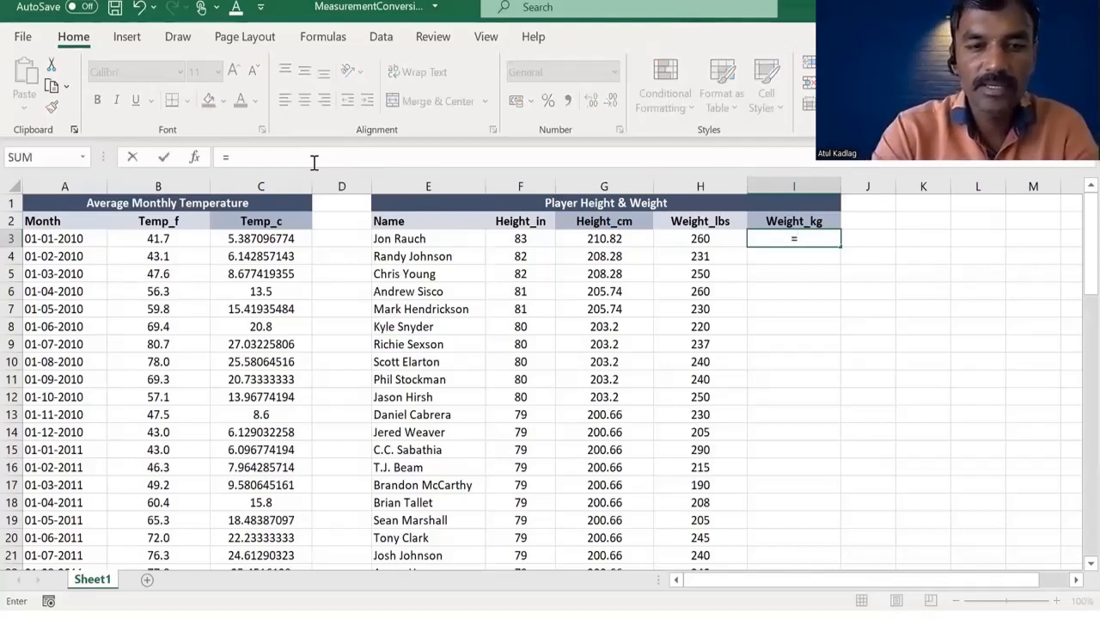
type("CONVERT(")
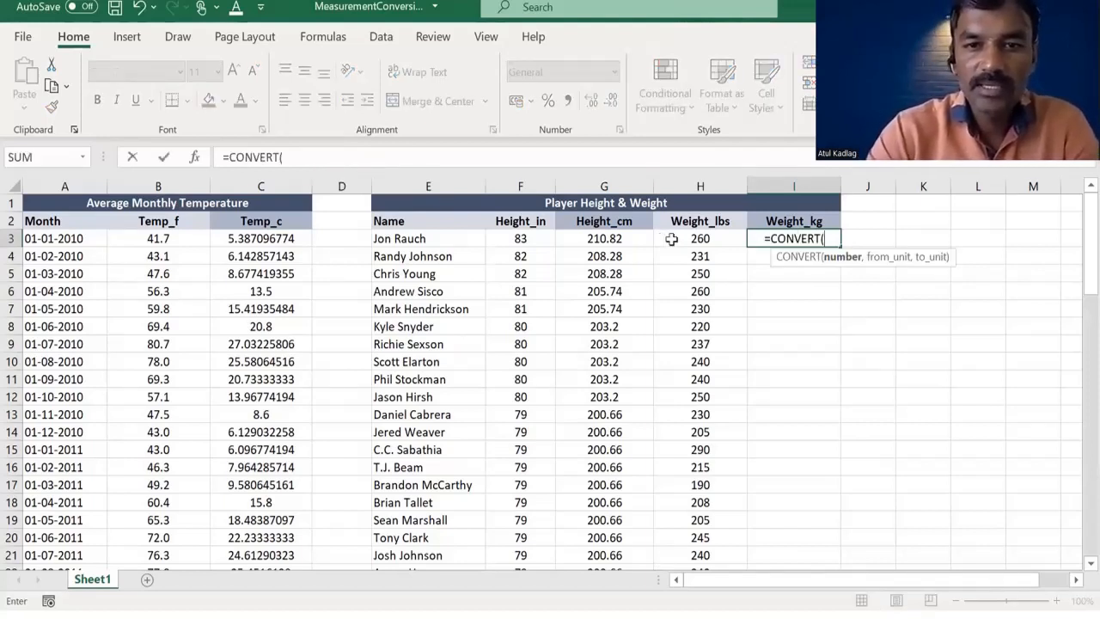
left_click(672, 239)
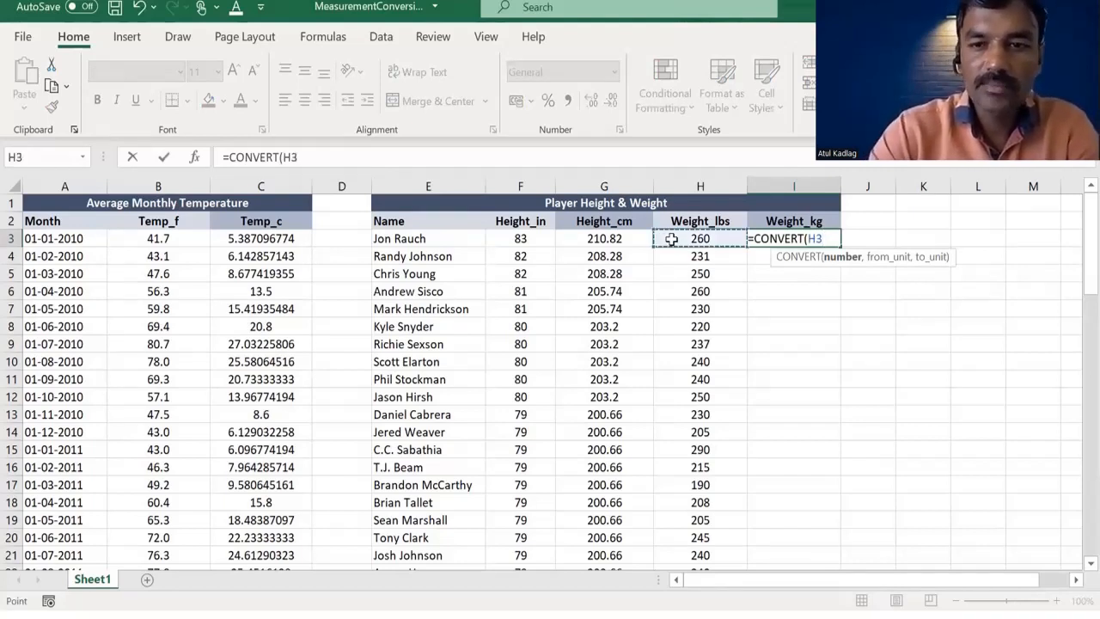
type(",")
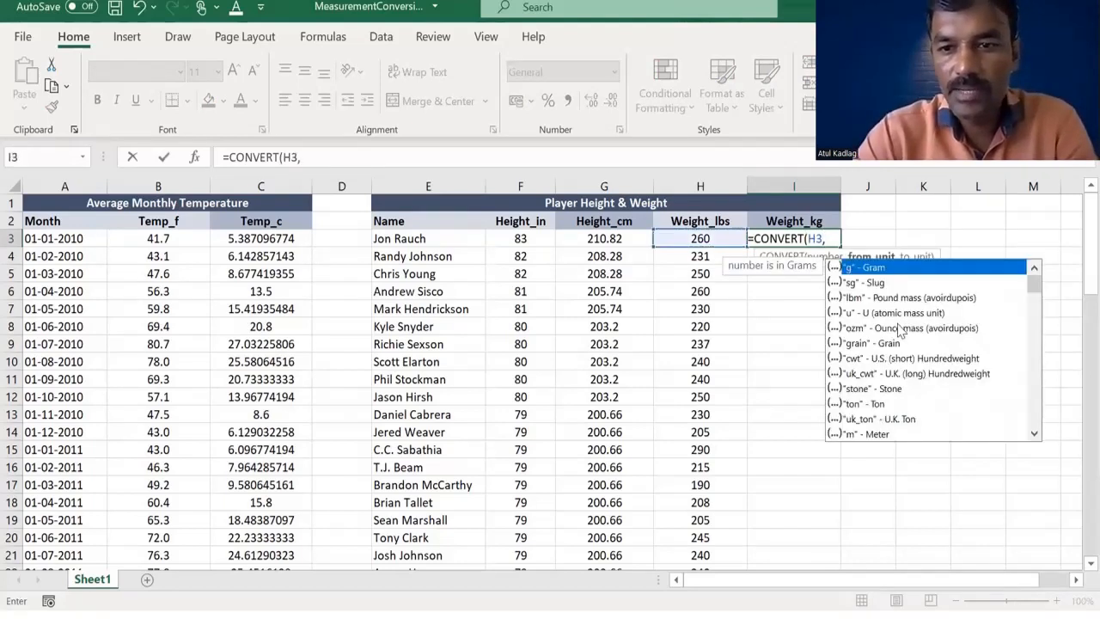
Complete the I3 formula as =CONVERT(H3,"lbm","kg") with Pound mass as from-unit and kilograms as to-unit.
double_click(939, 299)
type(",\"lbm\",")
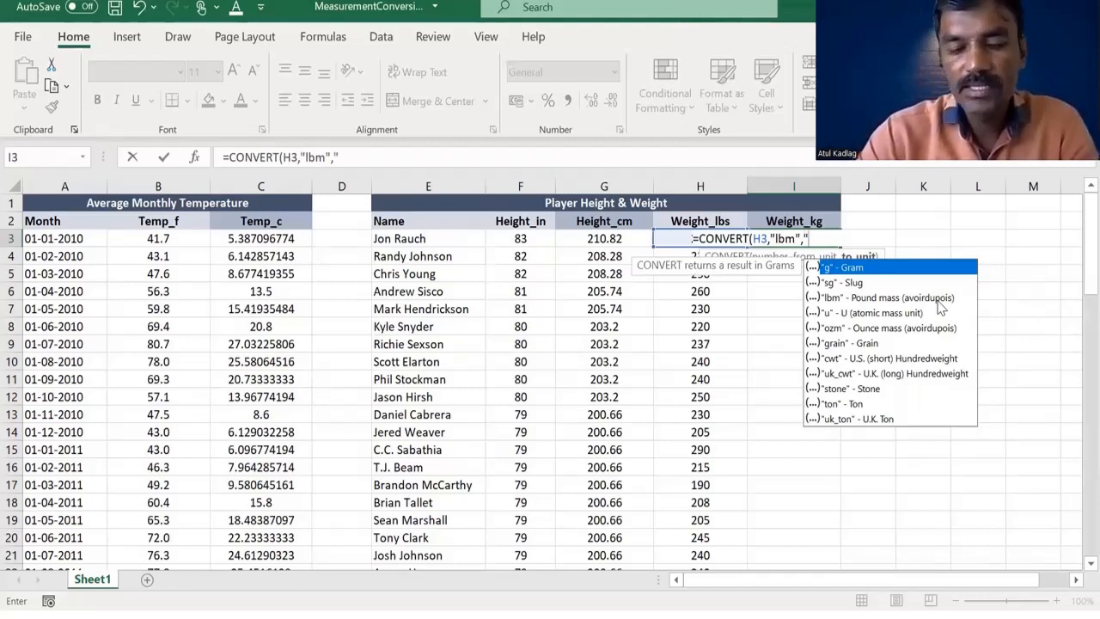
type("kg")
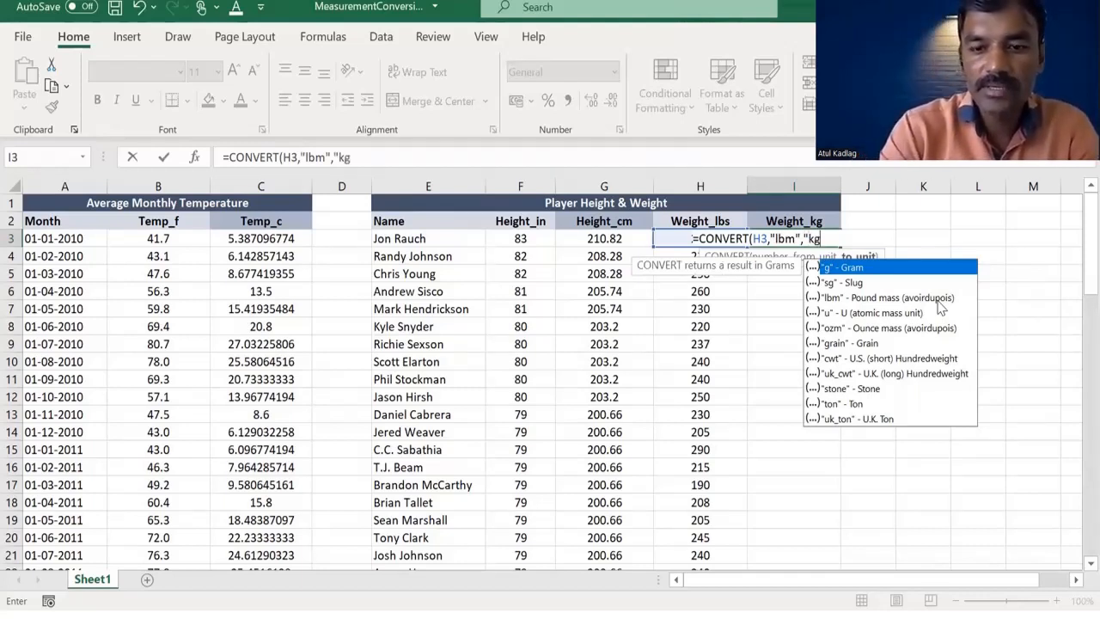
type("\")")
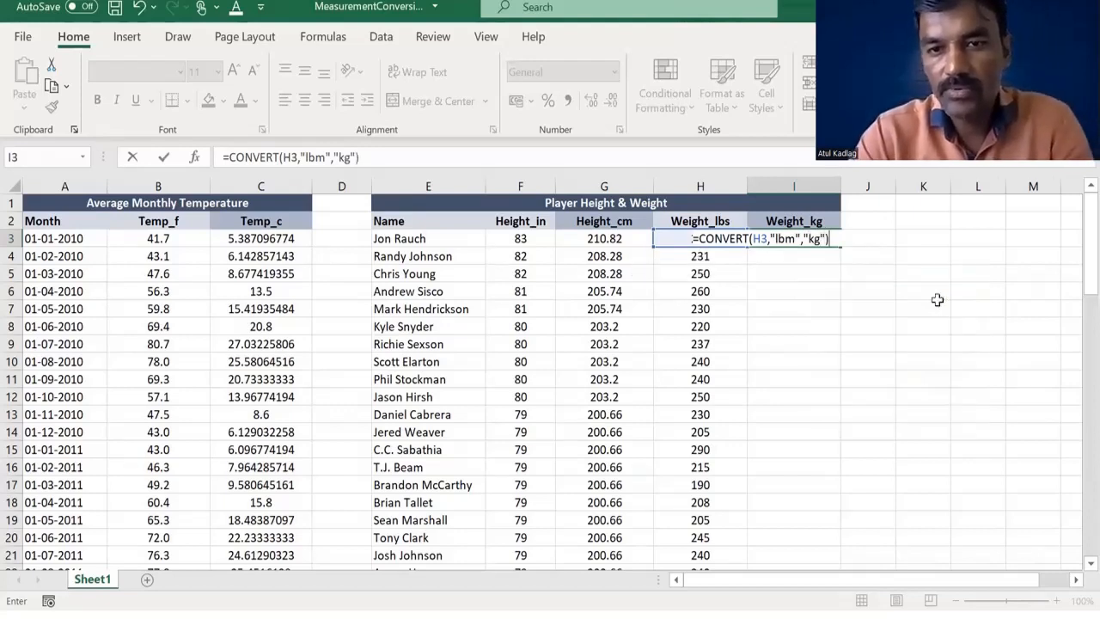
key("Return")
left_click(834, 240)
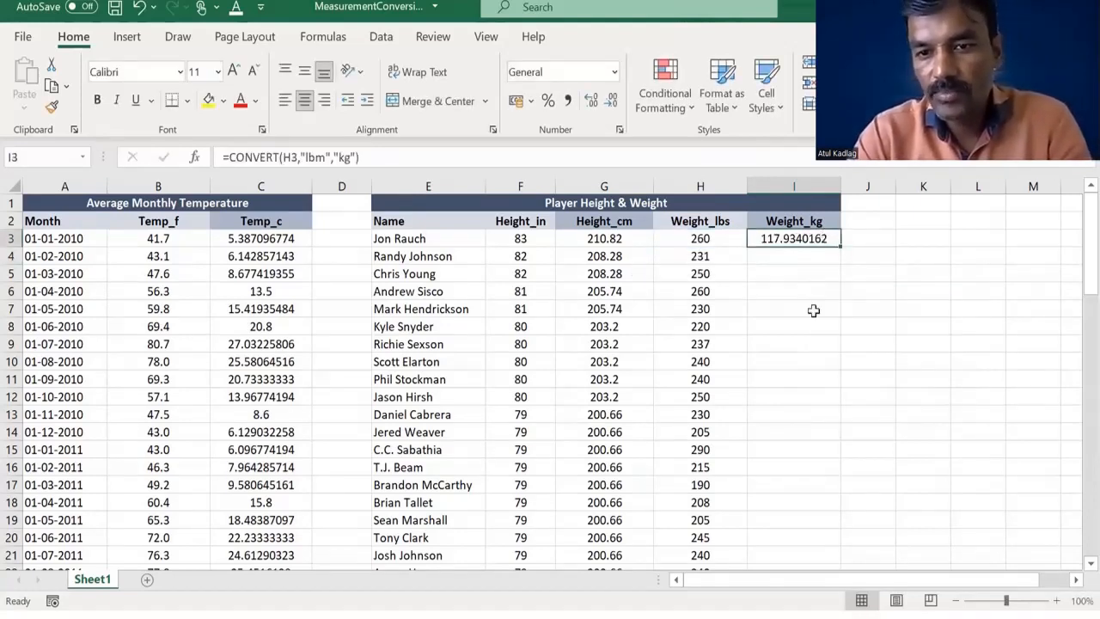
Fill the I3 weight conversion down the Weight_kg column and review the converted values across row 3.
double_click(841, 247)
left_click(784, 399)
left_click(700, 239)
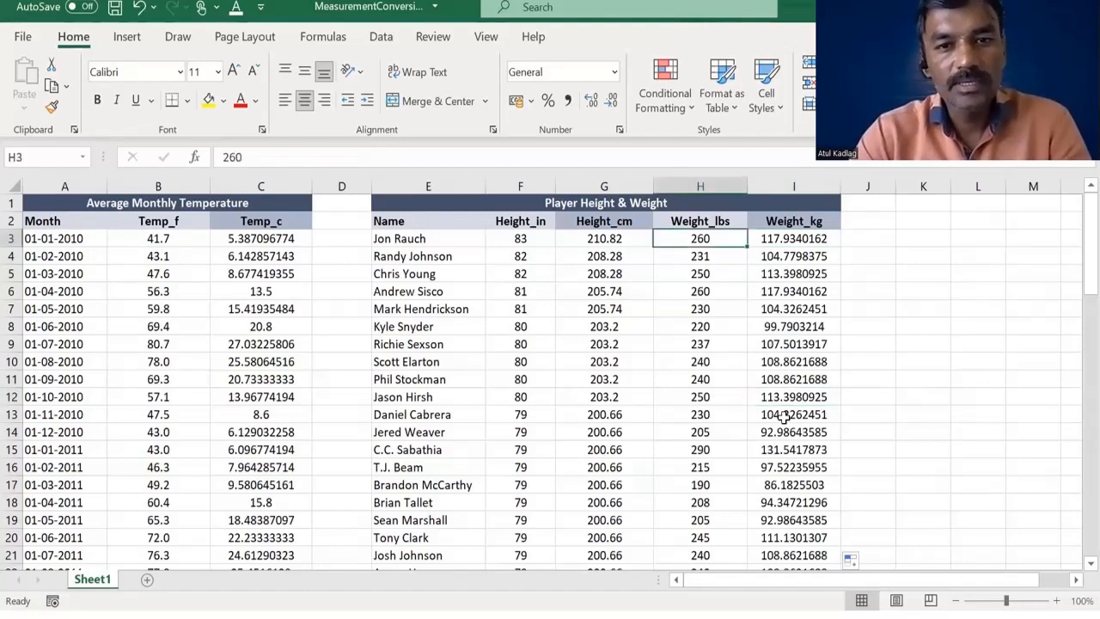
key("Home")
key("Right")
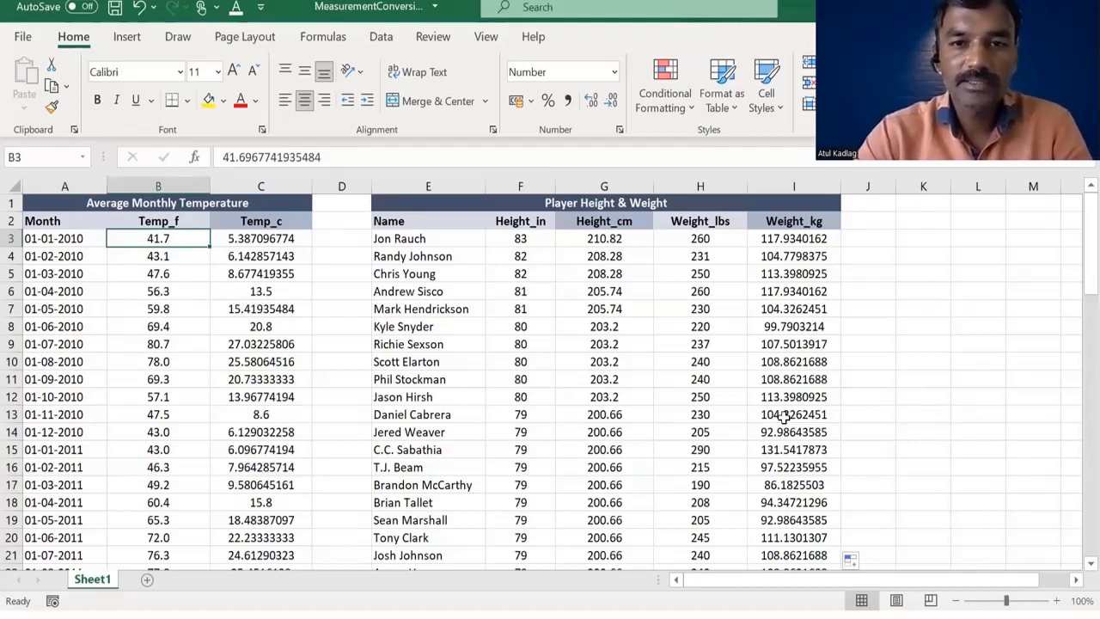
key("Right")
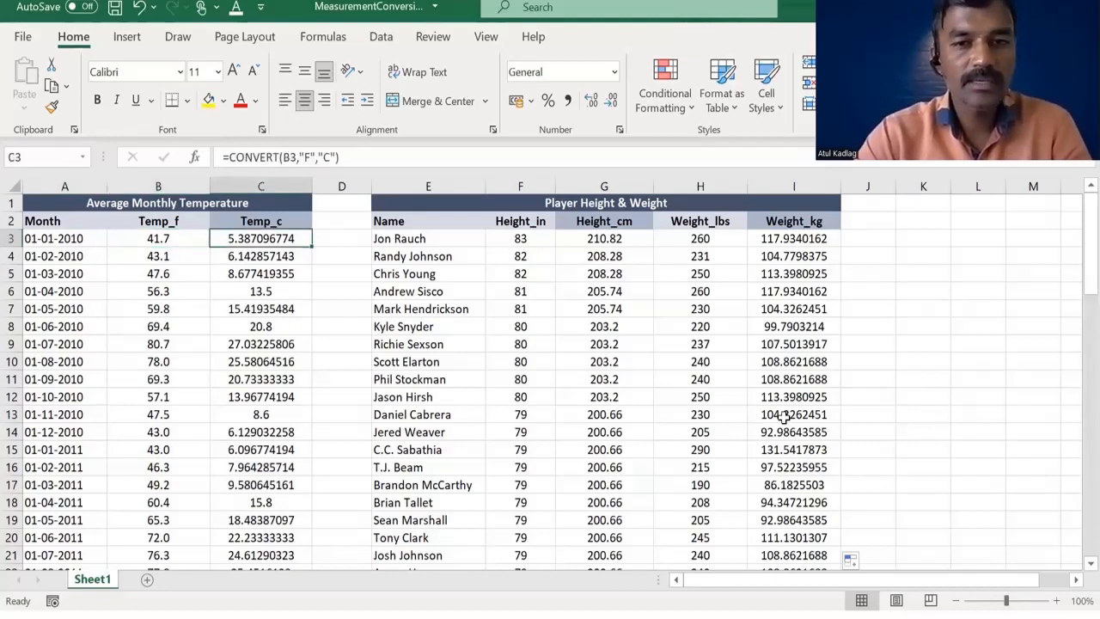
key("Right")
key("Right")
key("Right")
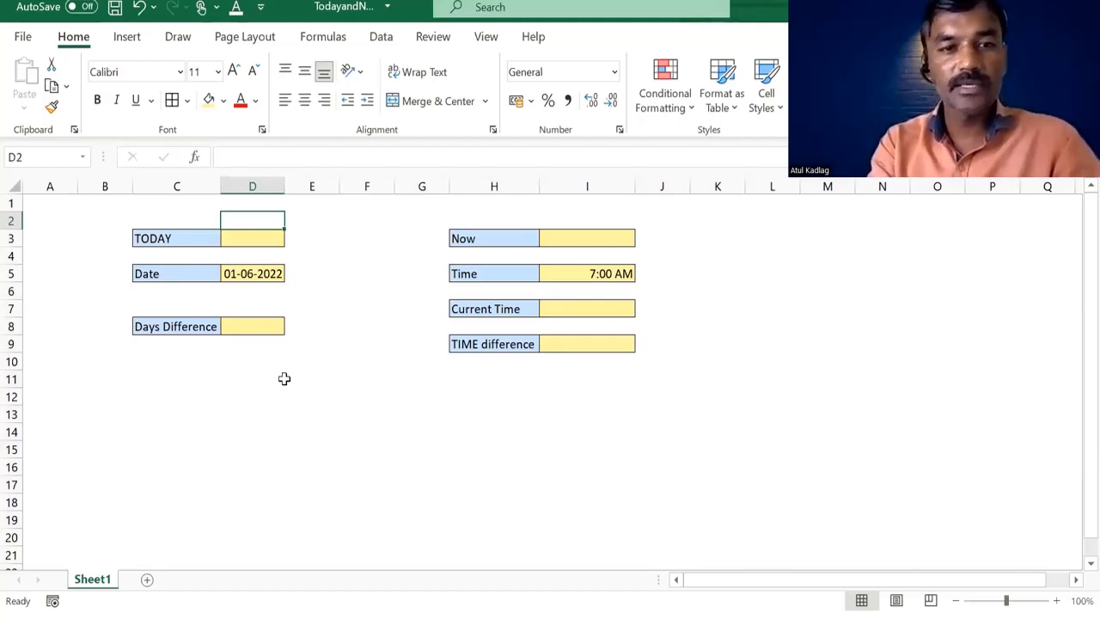
Enter the fixed date 01/01/2022 in cell D3 beside the TODAY label.
key("Down")
type("01")
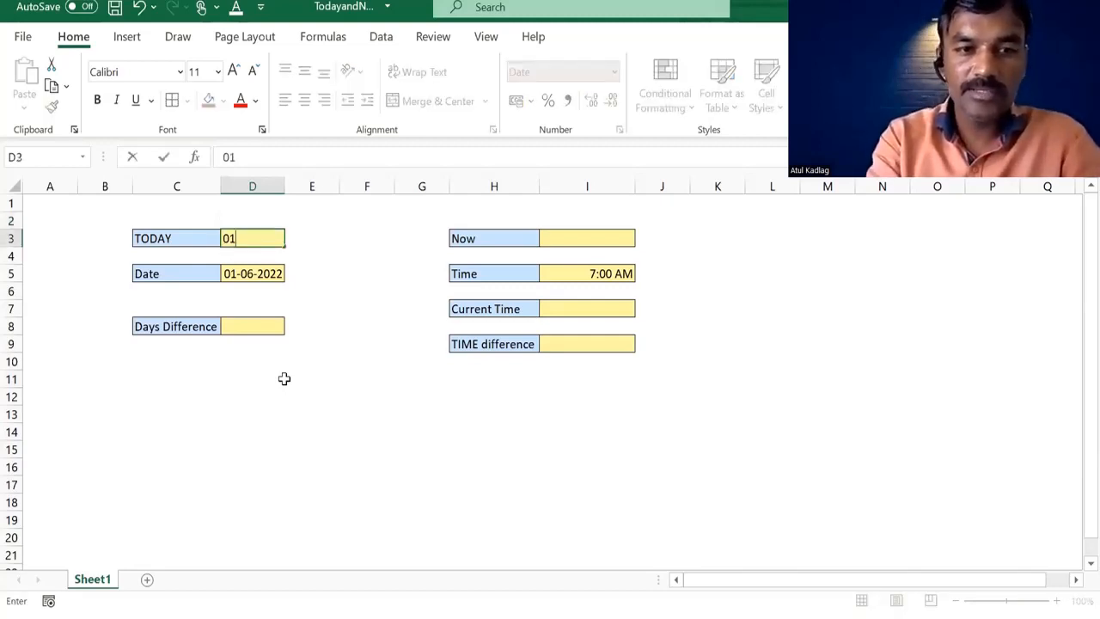
type("/01/202")
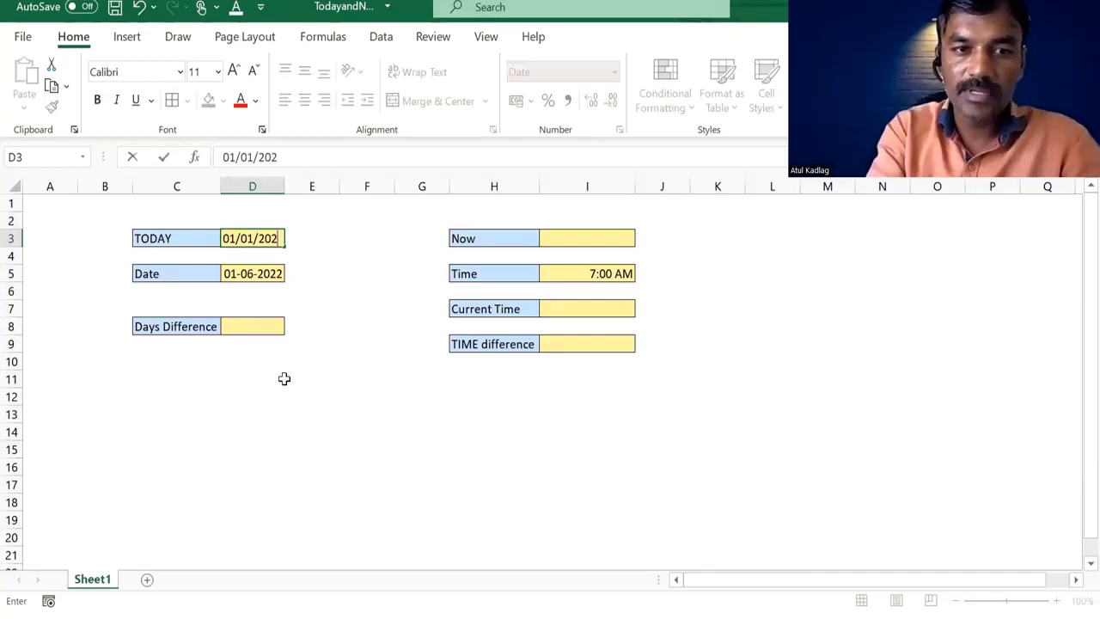
type("2")
key("ctrl+Return")
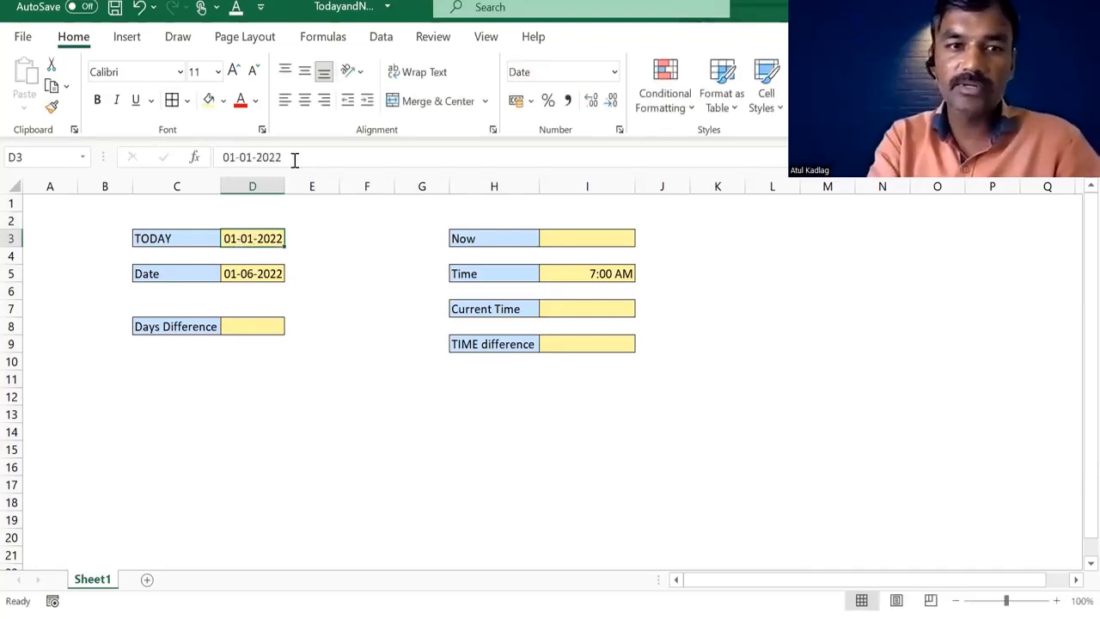
Replace the typed date in D3 with the formula =TODAY() and reselect the cell to check it.
left_click_drag(295, 160, 228, 161)
key("BackSpace")
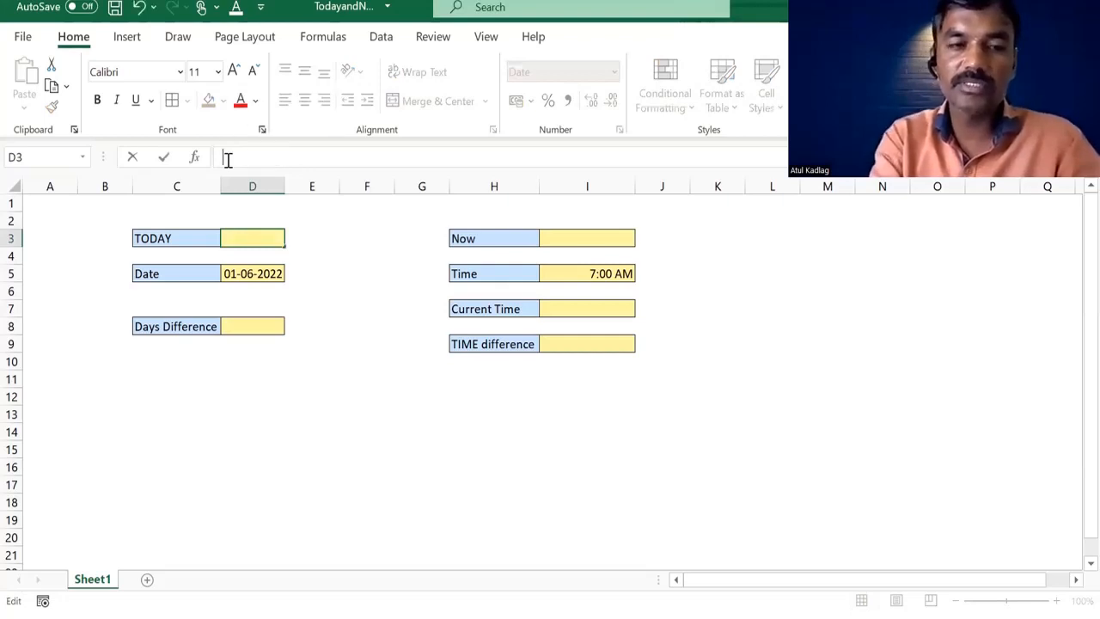
type("=")
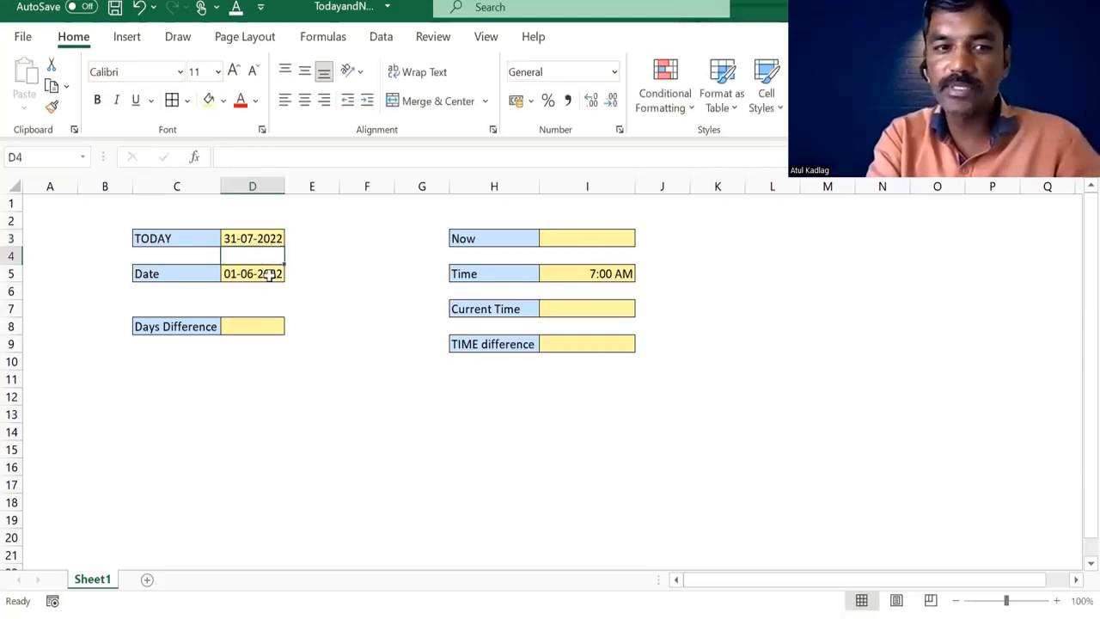
key("Up")
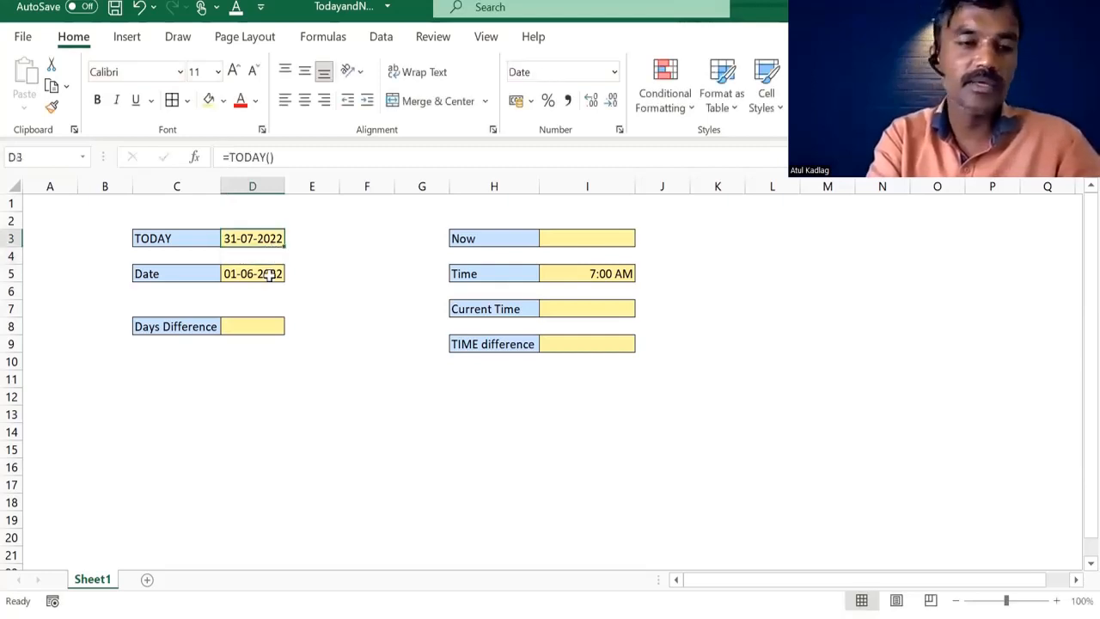
key("Down")
key("Down")
left_click(265, 239)
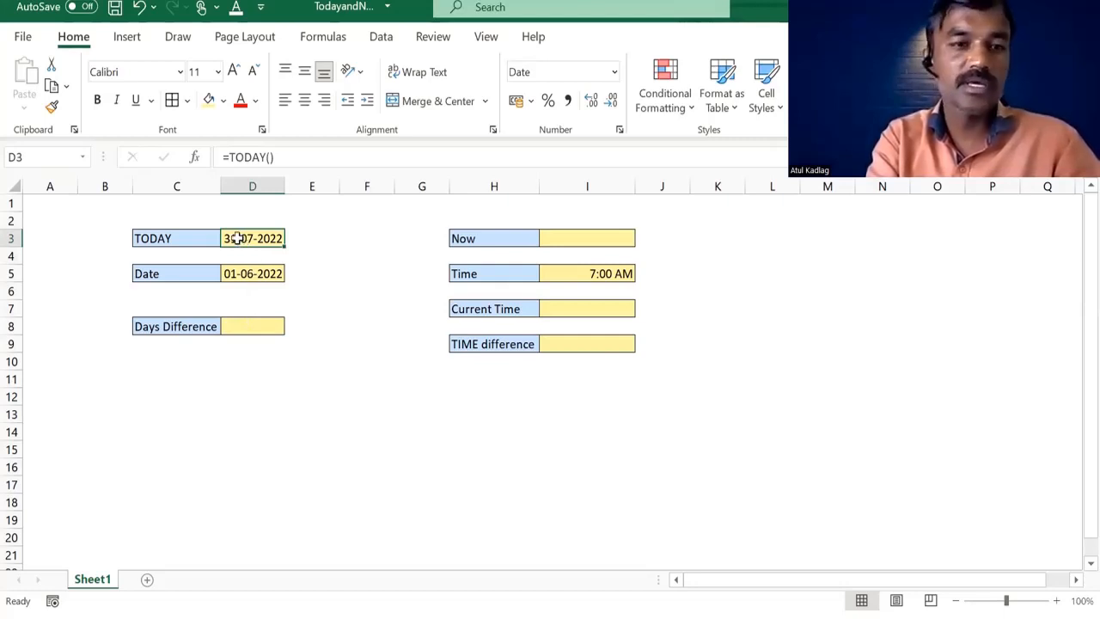
Calculate the days difference in D8 with the formula =D5-D3 and reselect the cell to check it.
left_click(247, 327)
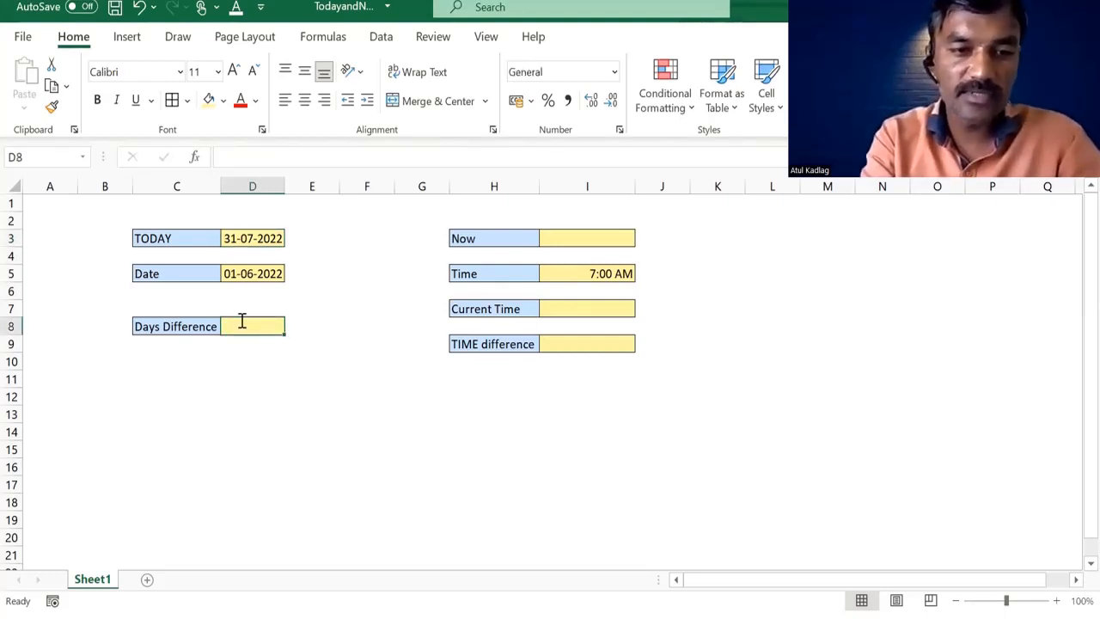
type("=")
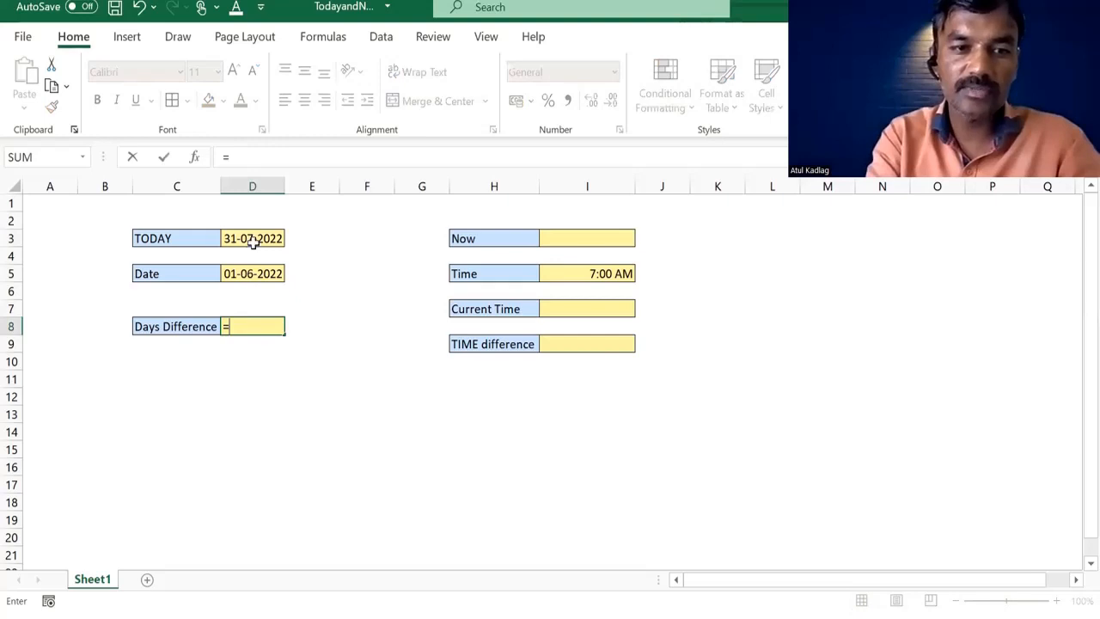
key("Up")
key("Up")
key("Up")
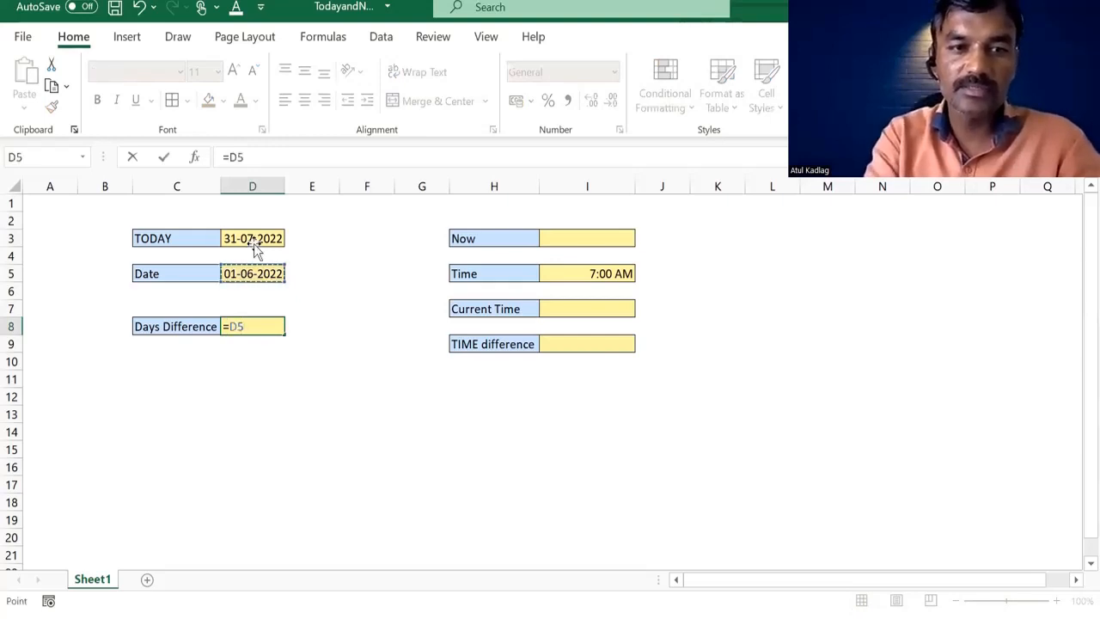
type("-")
left_click(254, 244)
key("Return")
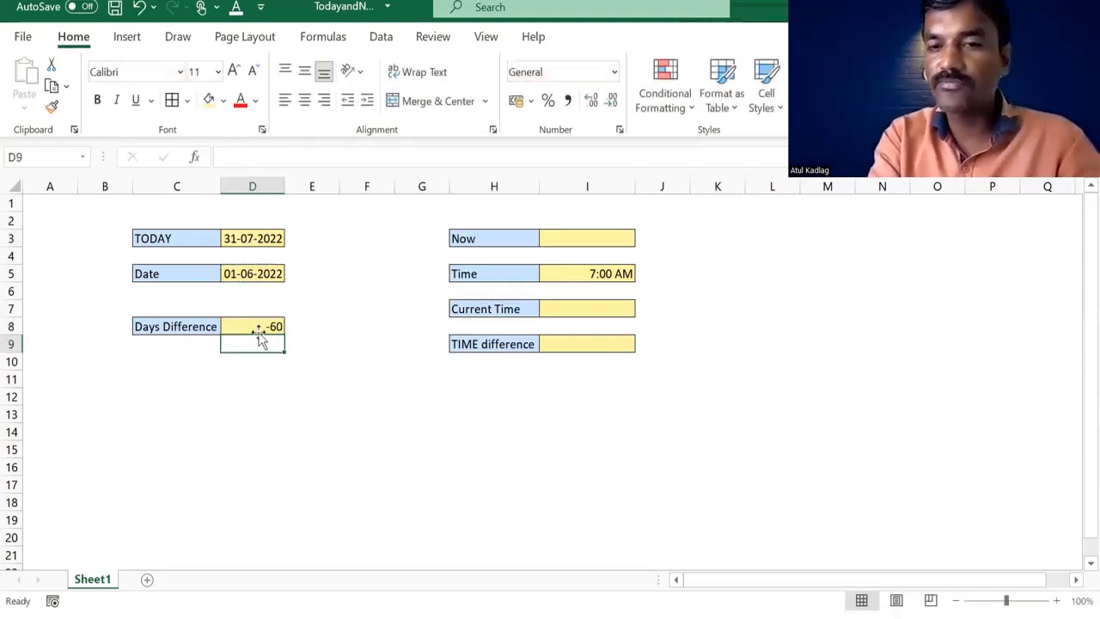
key("Up")
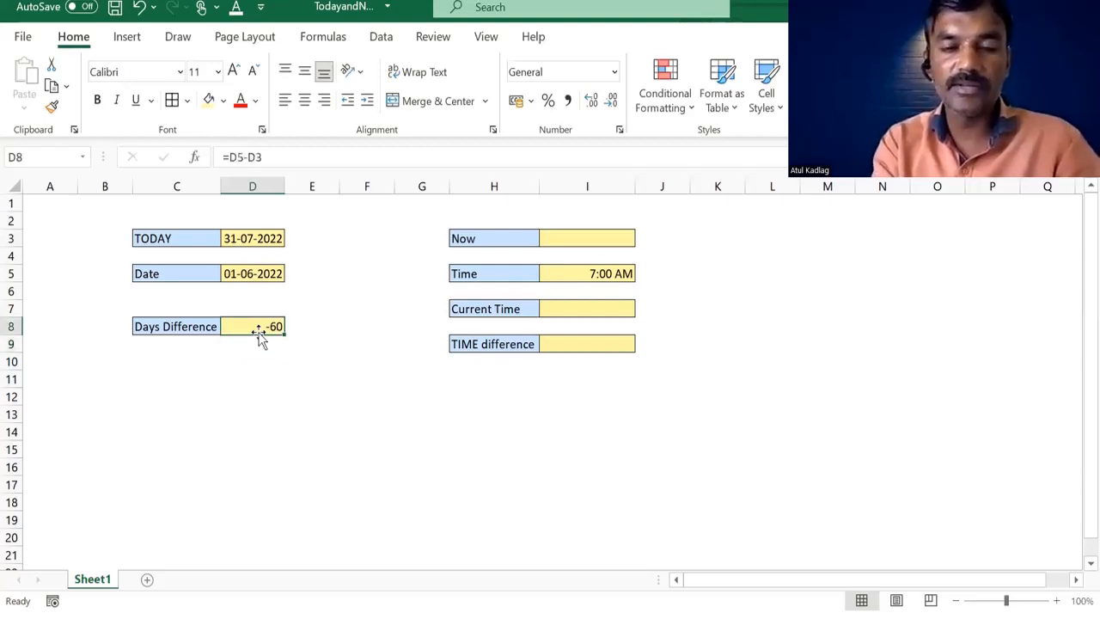
Enter the formula =NOW() in I3 beside the Now label and check it against the time in I5.
key("Up")
key("Up")
key("Up")
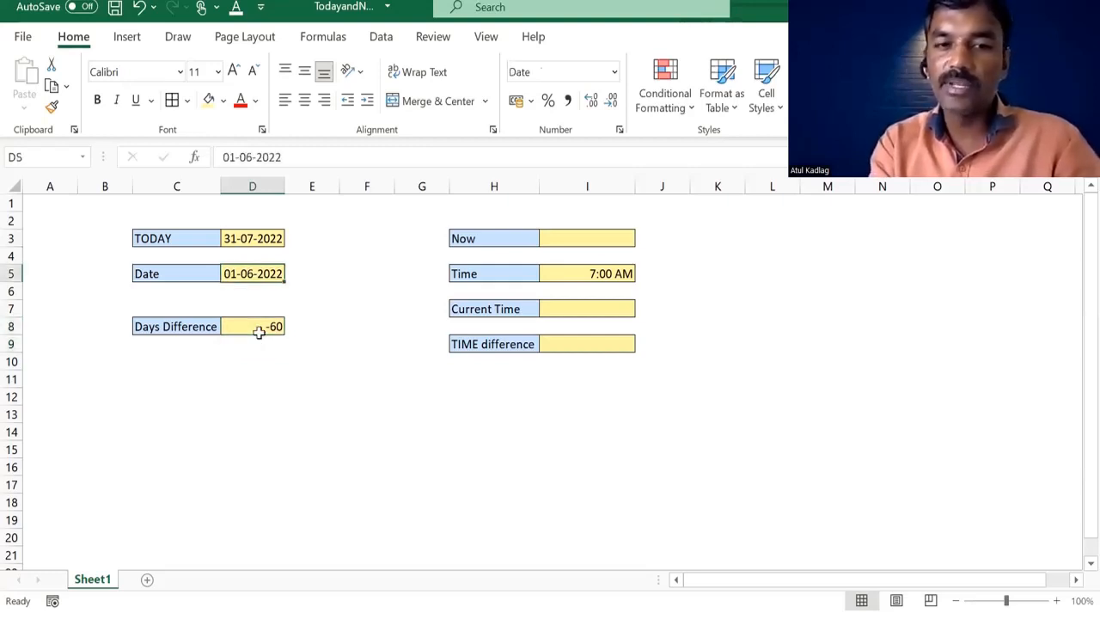
key("Up")
key("Right")
key("Right")
key("Right")
key("Up")
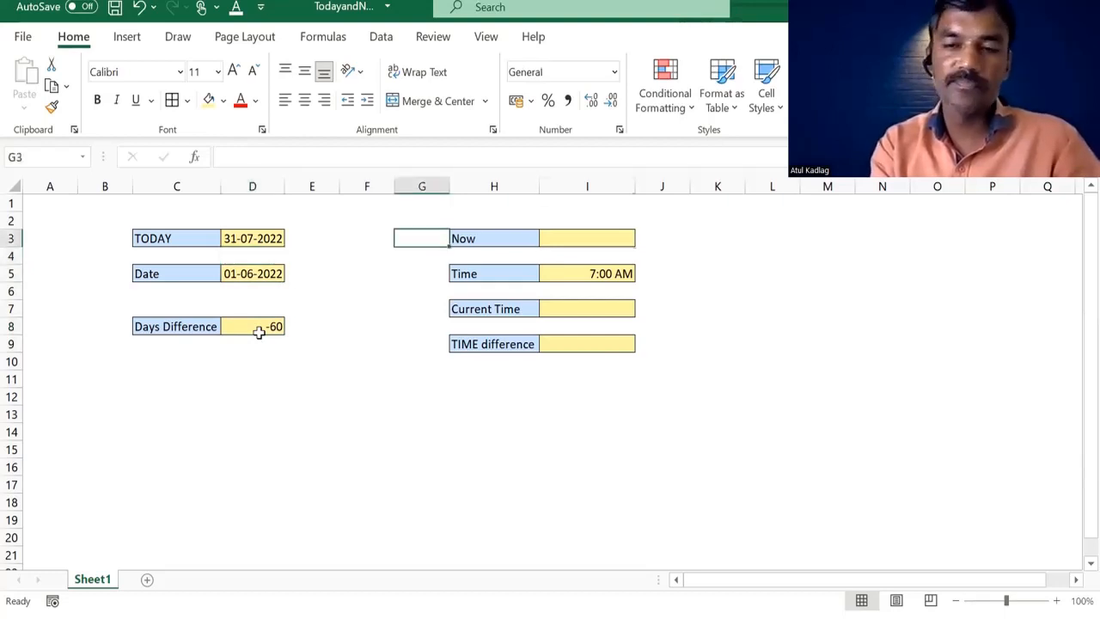
key("Right")
key("Right")
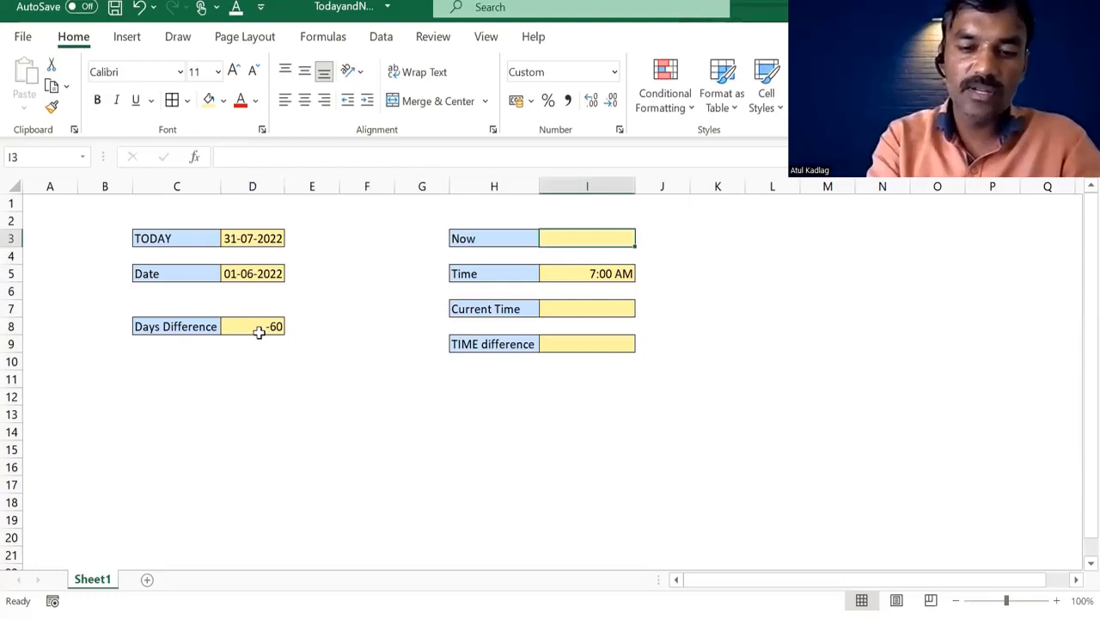
type("=")
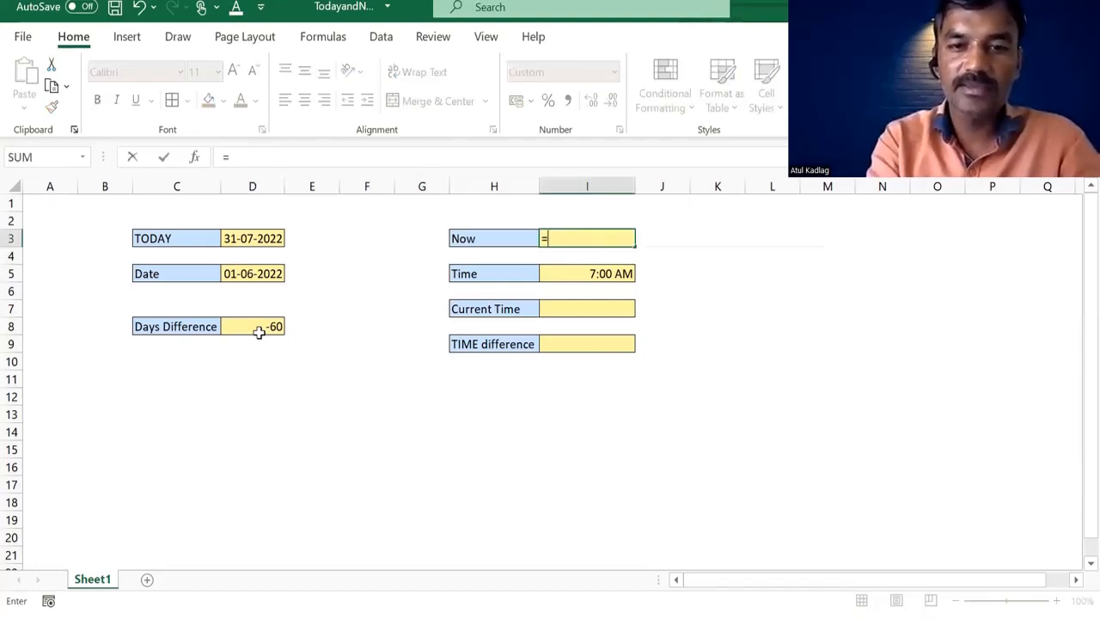
type("NO")
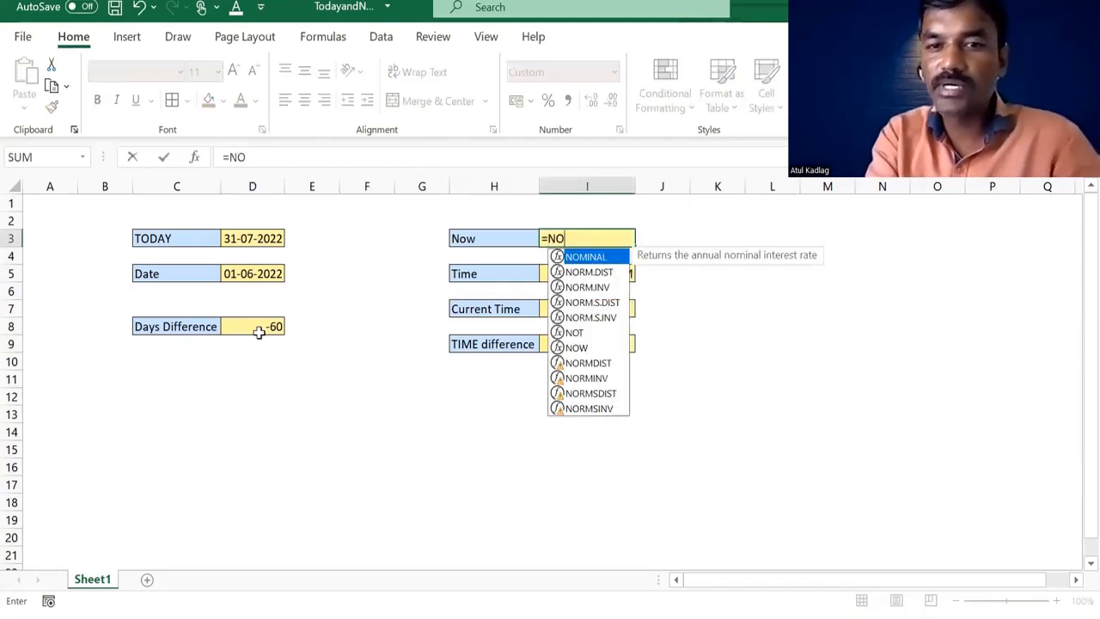
key("Escape")
key("Escape")
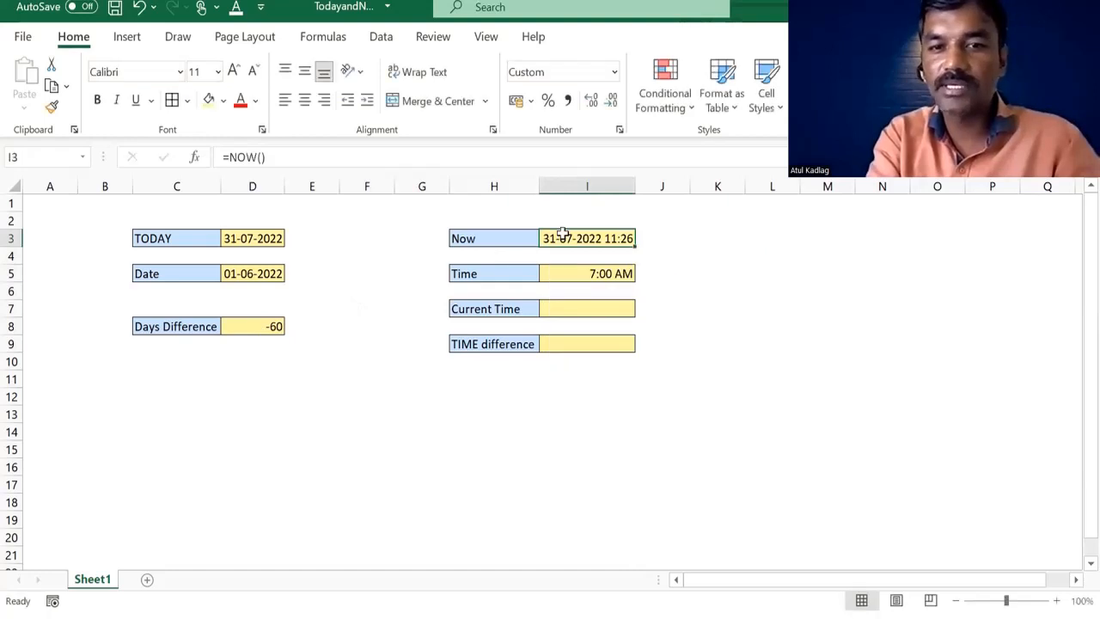
left_click(601, 274)
left_click(607, 241)
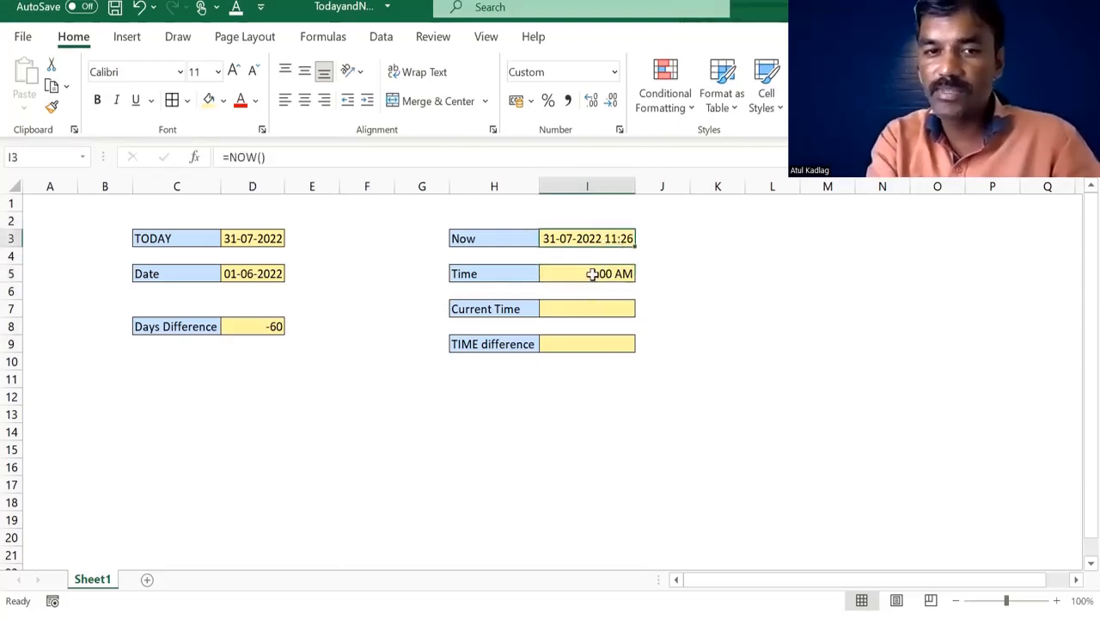
Extract the current time in I7 with =TIME(HOUR(I3),MINUTE(I3),SECOND(I3)) and reselect the cell to check it.
left_click(564, 309)
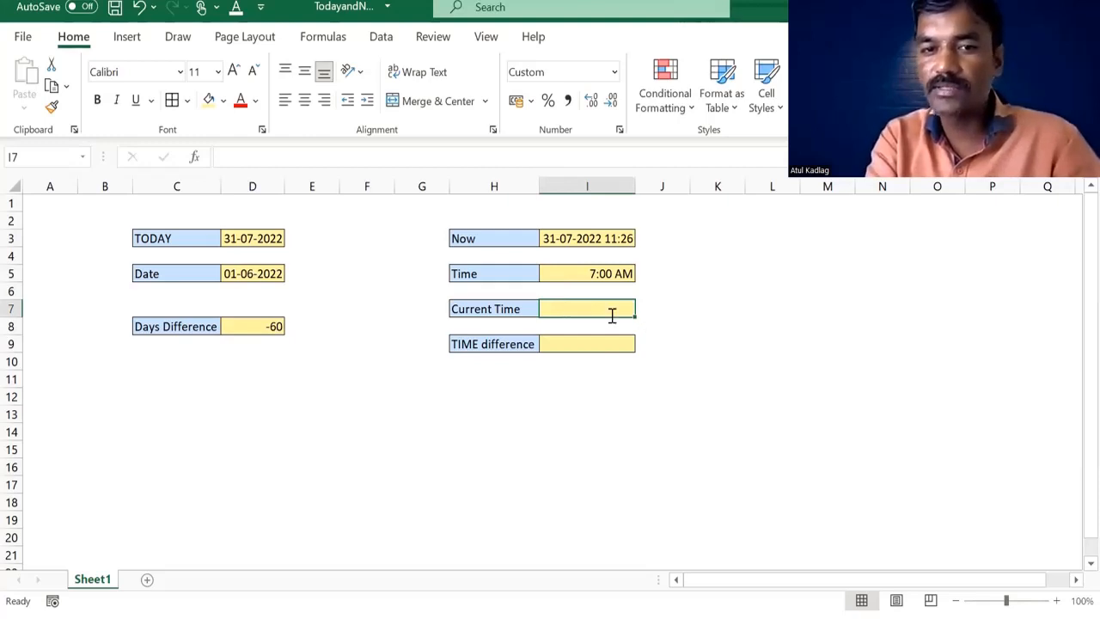
type("=TIME(")
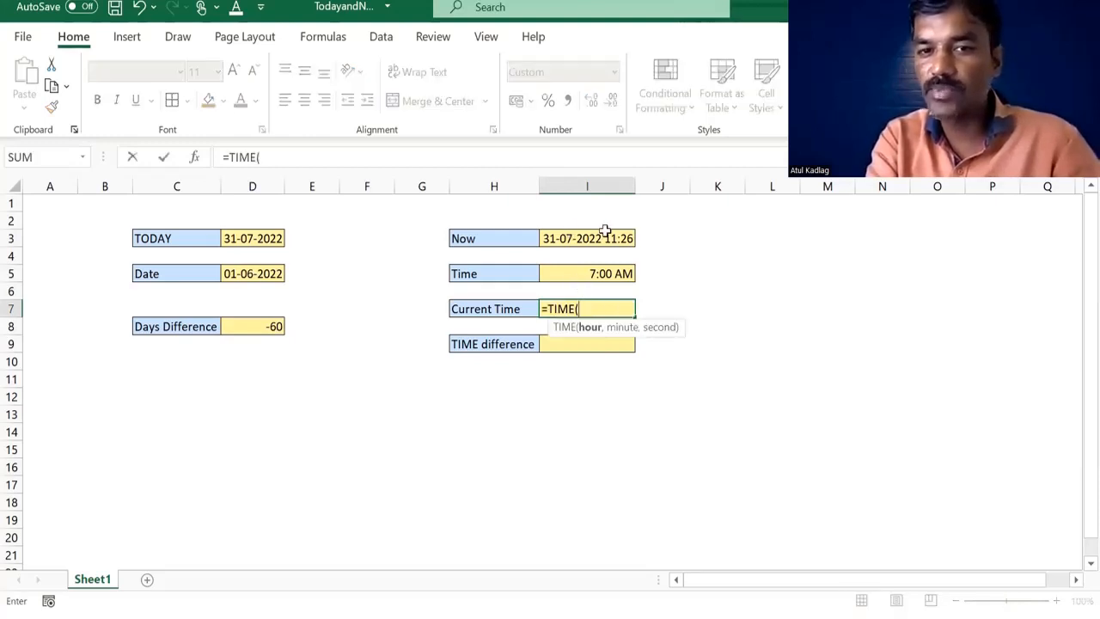
left_click(582, 310)
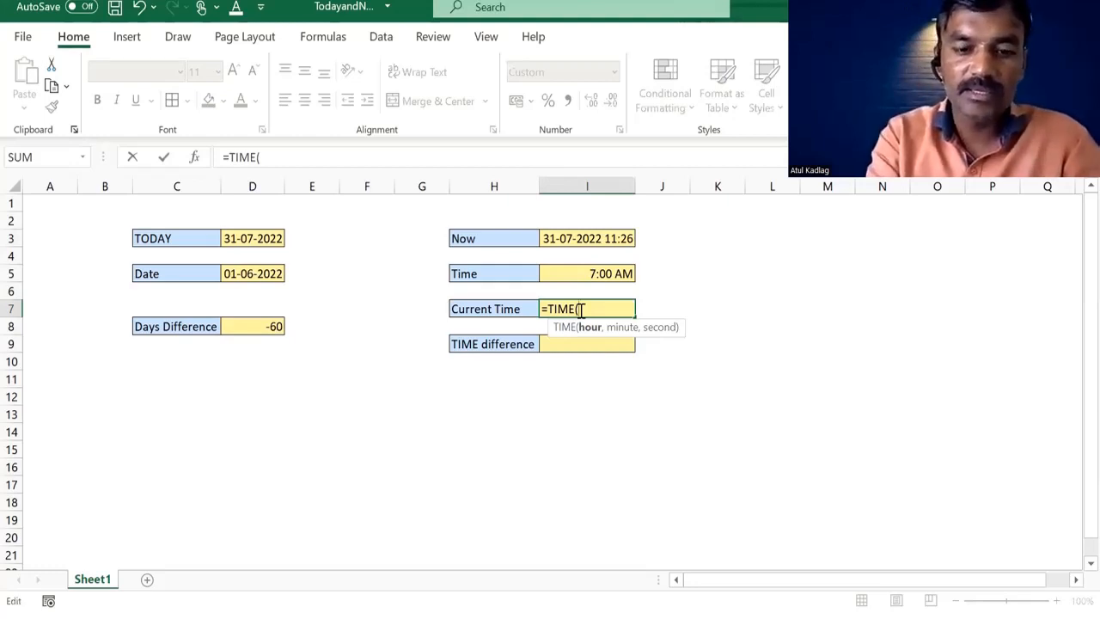
type("hour(")
left_click(585, 239)
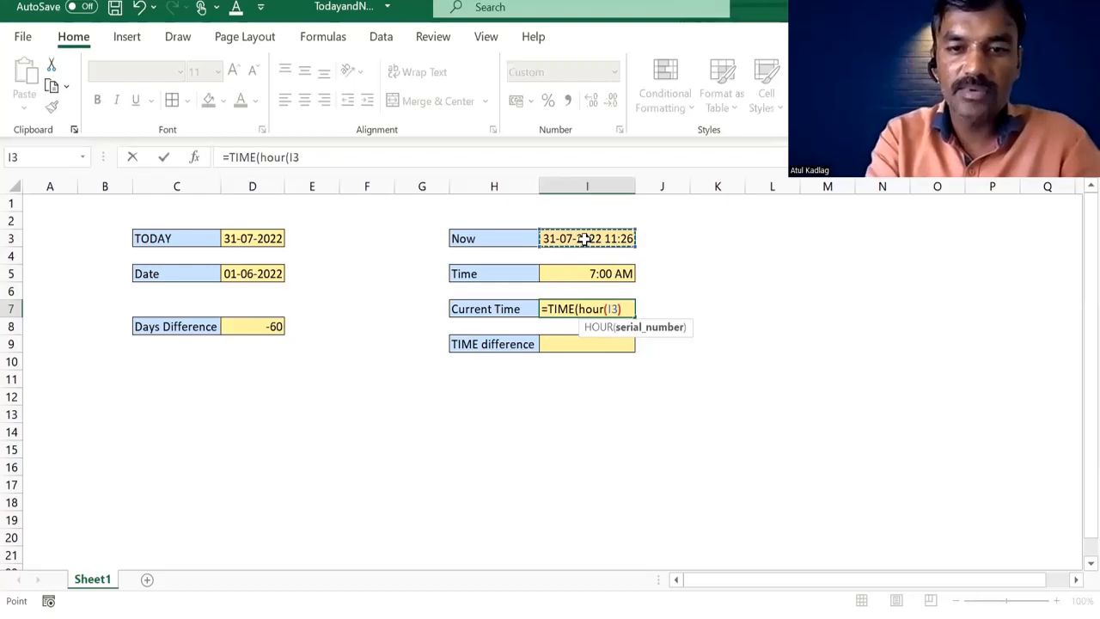
type(")")
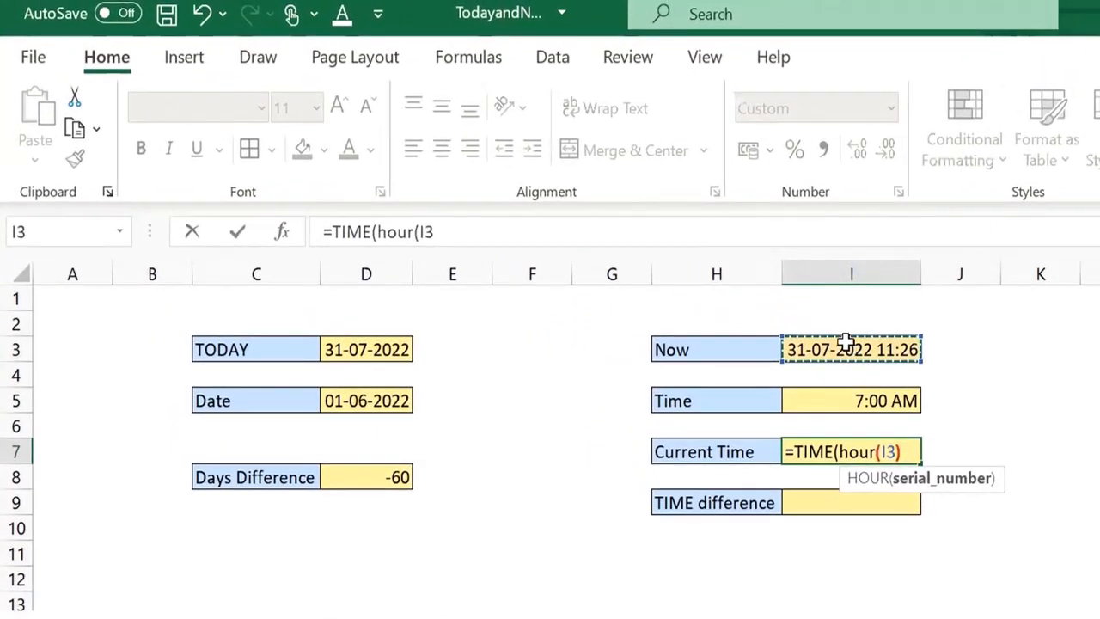
type(",minute(")
left_click(846, 342)
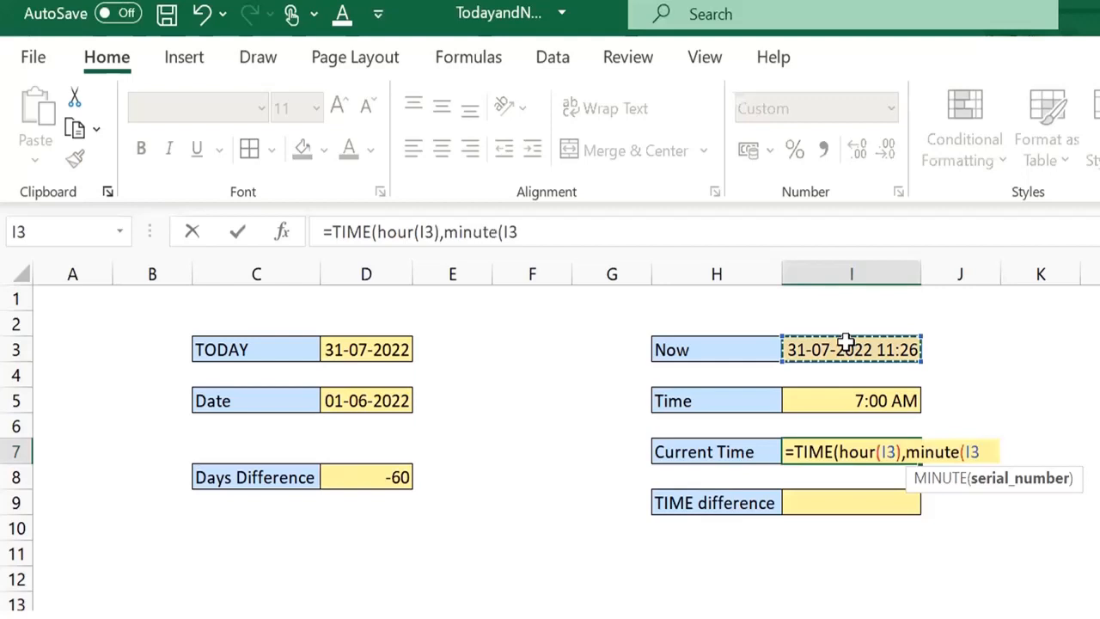
type("),second(")
left_click(846, 351)
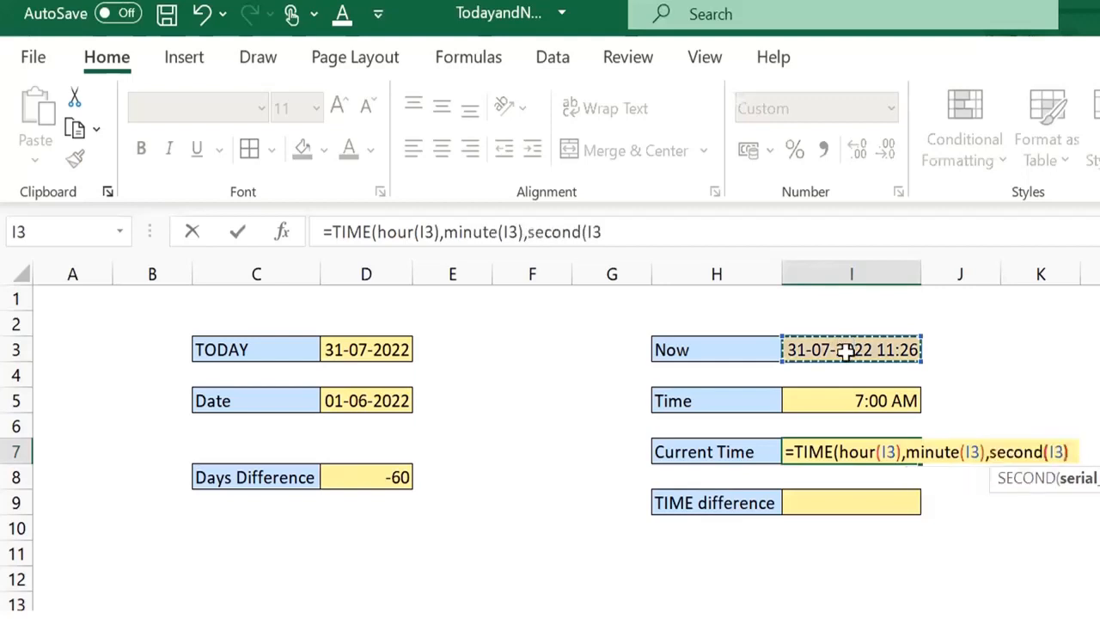
type("))")
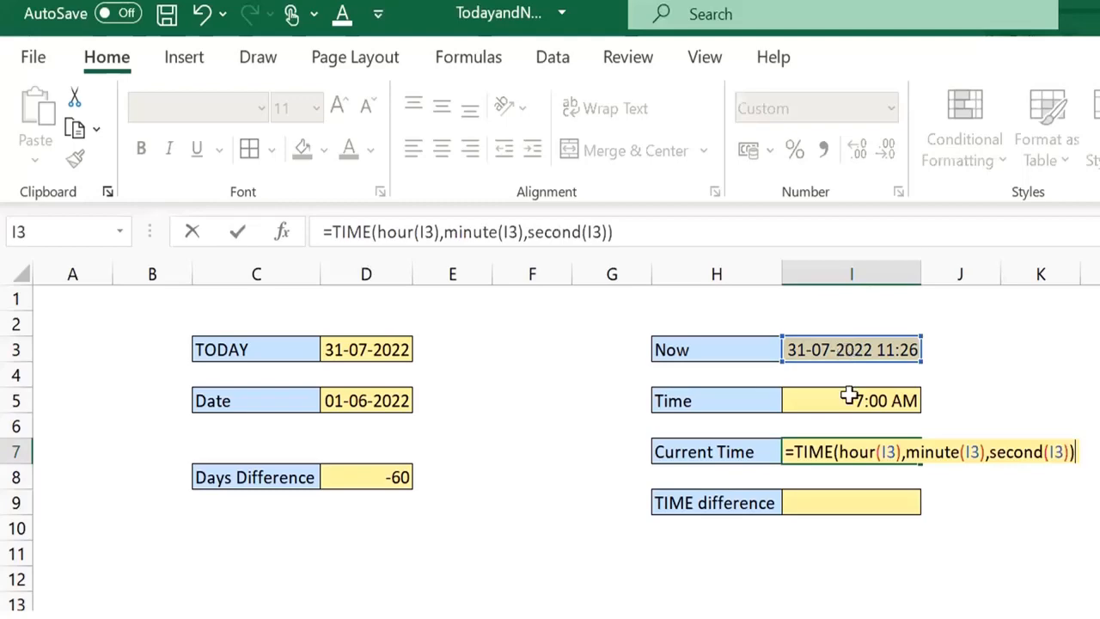
key("Return")
left_click(852, 451)
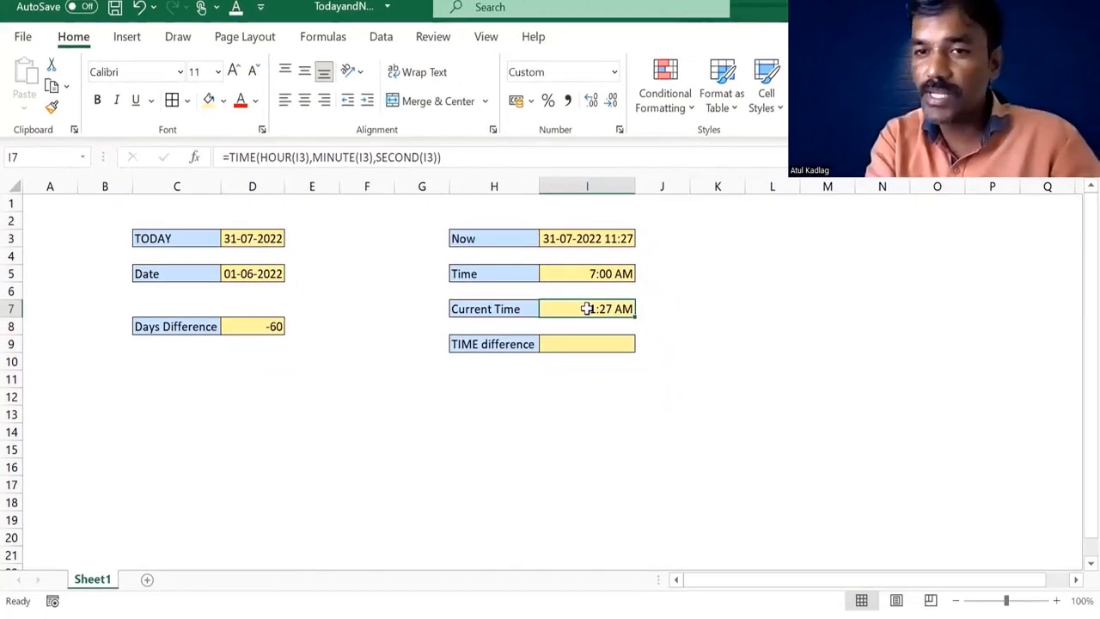
Clear the TIME formula from the Current Time cell I7.
key("Delete")
key("Return")
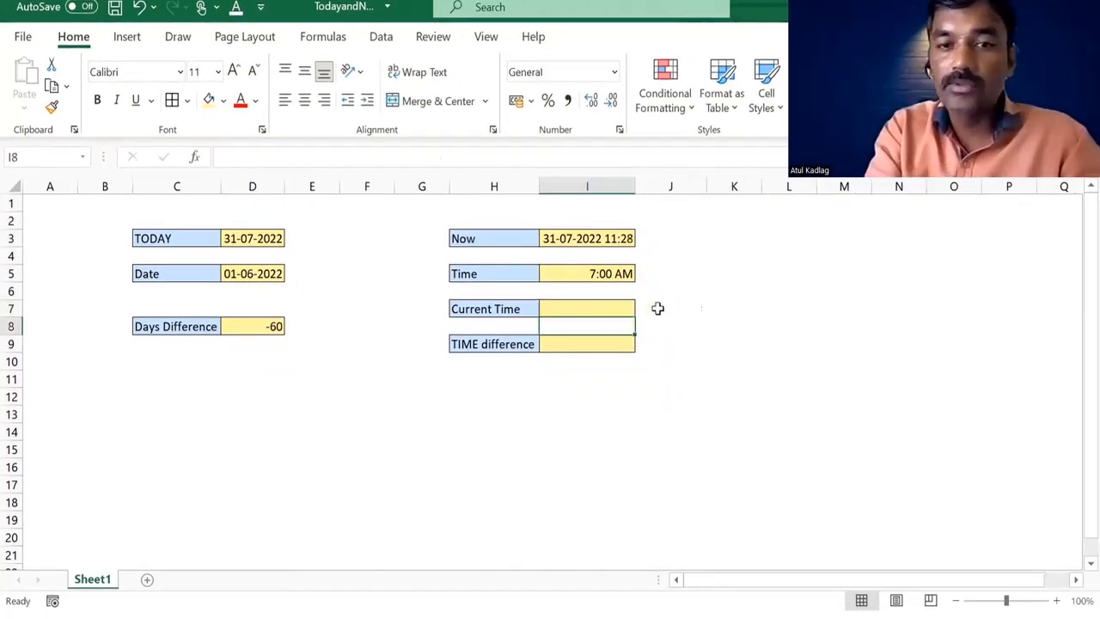
key("Up")
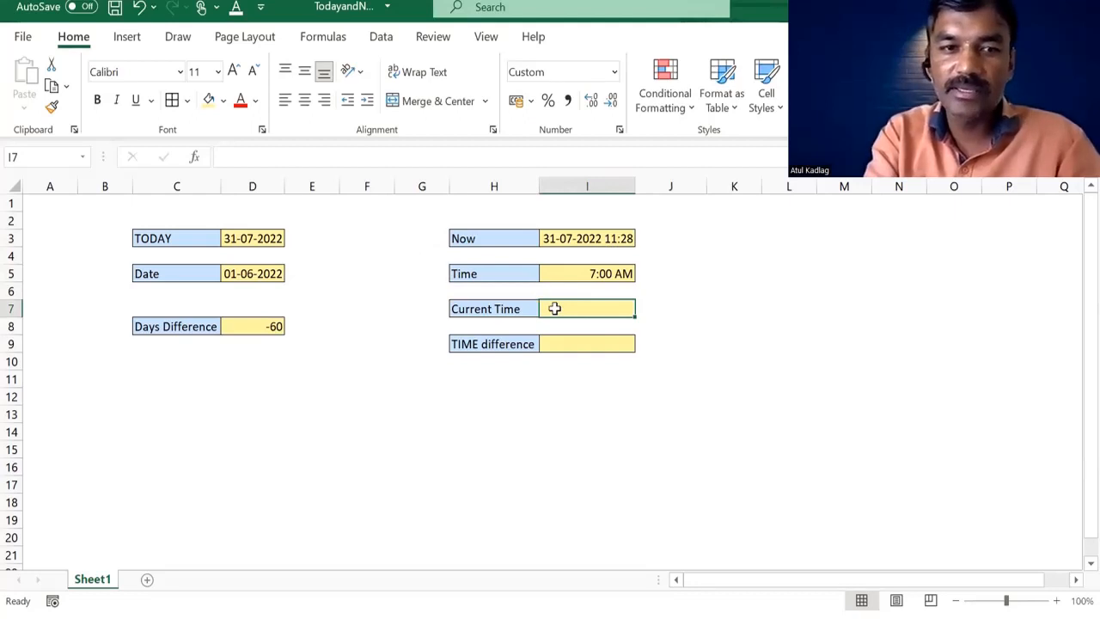
Review the formulas in D3 and I3, then enter =I3-D3 in the Current Time cell I7.
left_click(258, 241)
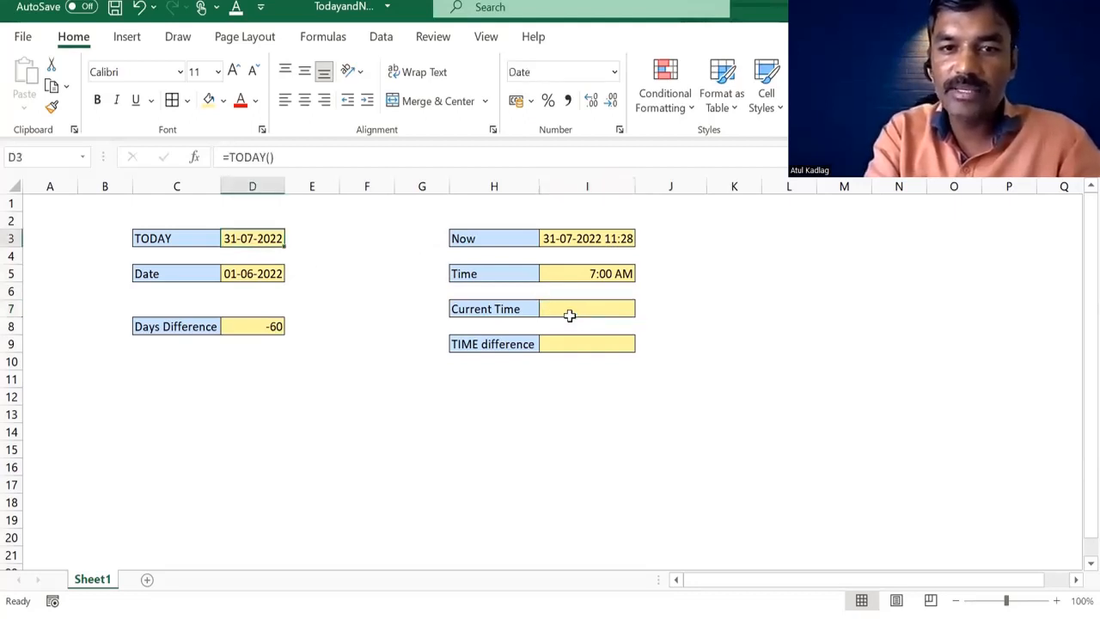
left_click(608, 239)
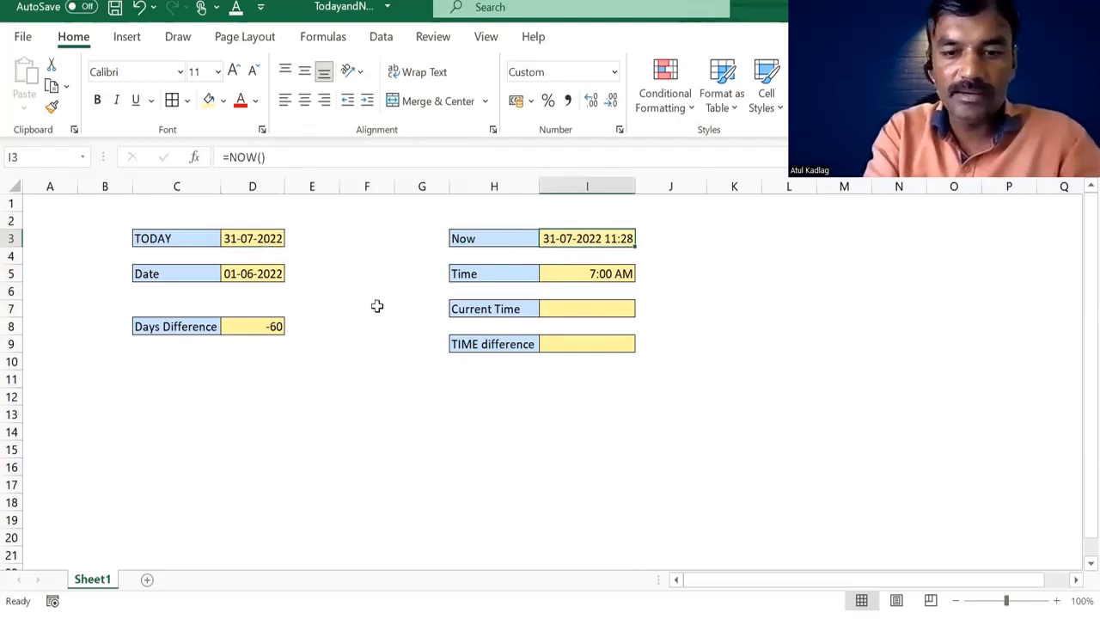
left_click(553, 311)
type("=")
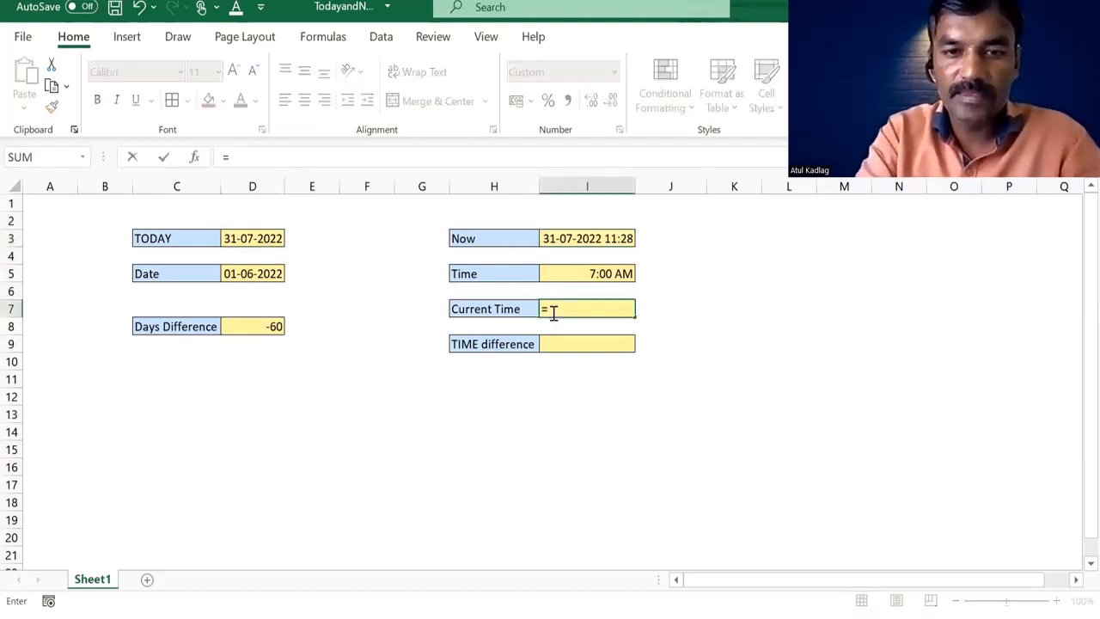
left_click(572, 241)
type("-")
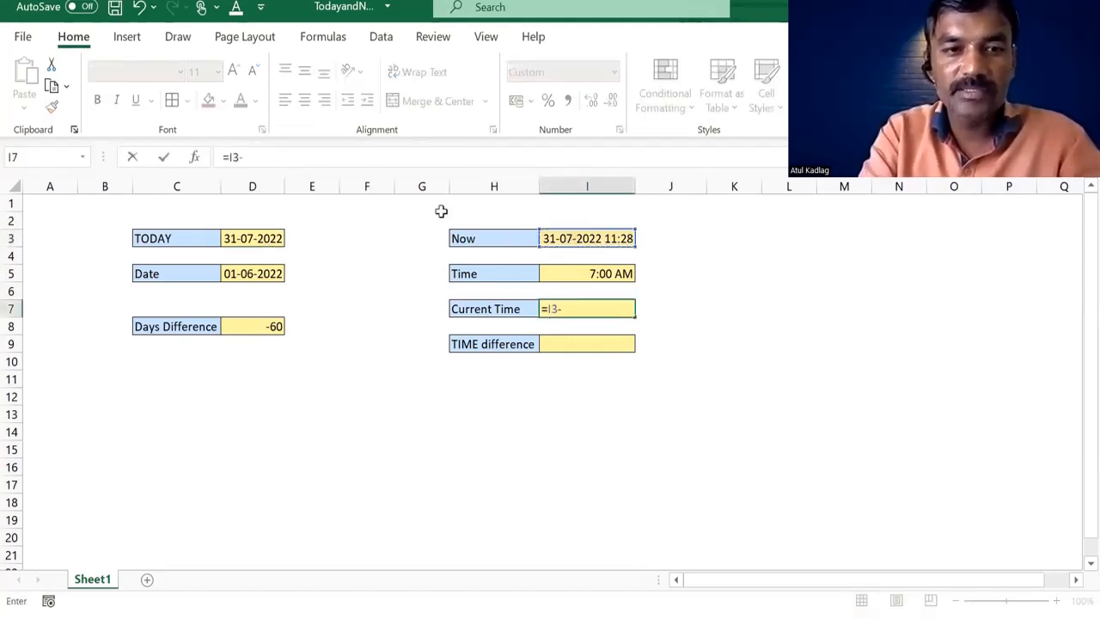
left_click(256, 240)
key("Return")
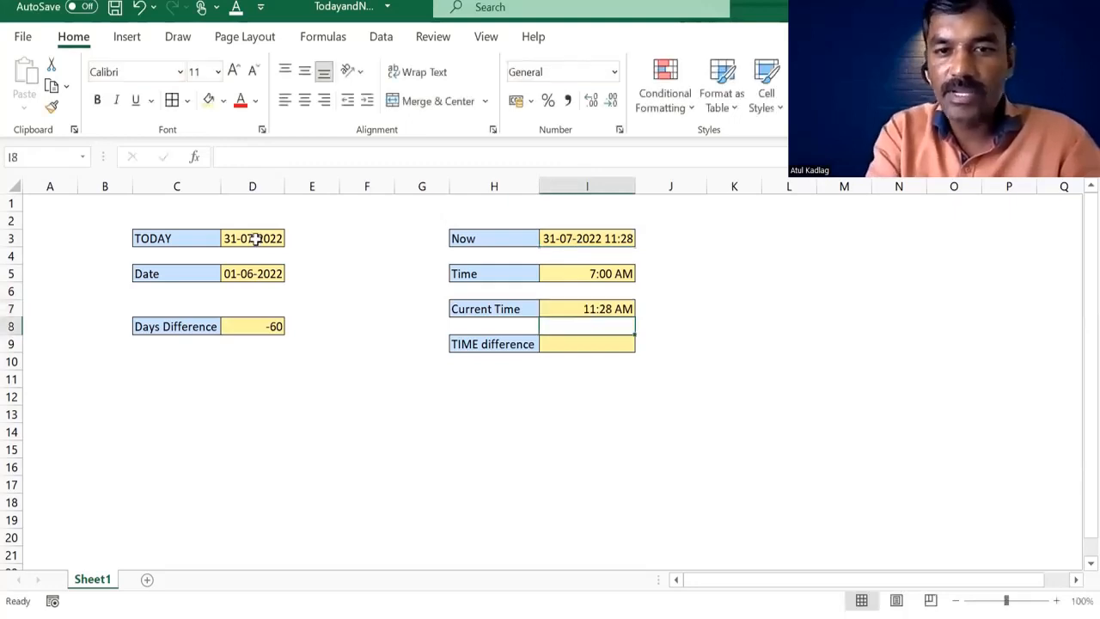
key("Up")
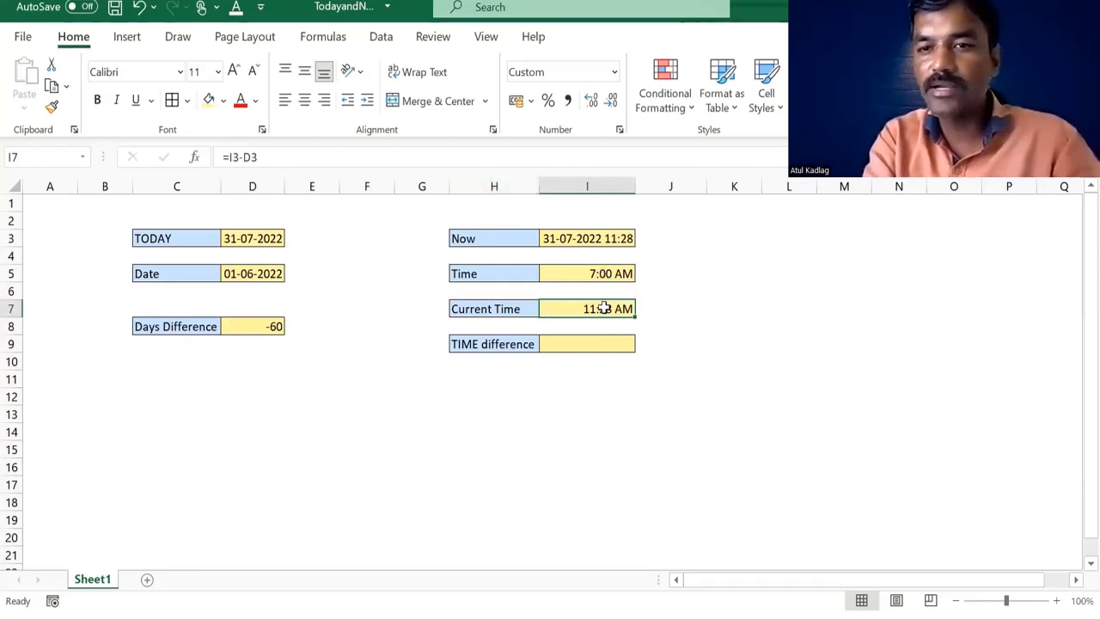
Calculate the time difference in I9 with the formula =I7-I5.
left_click(627, 346)
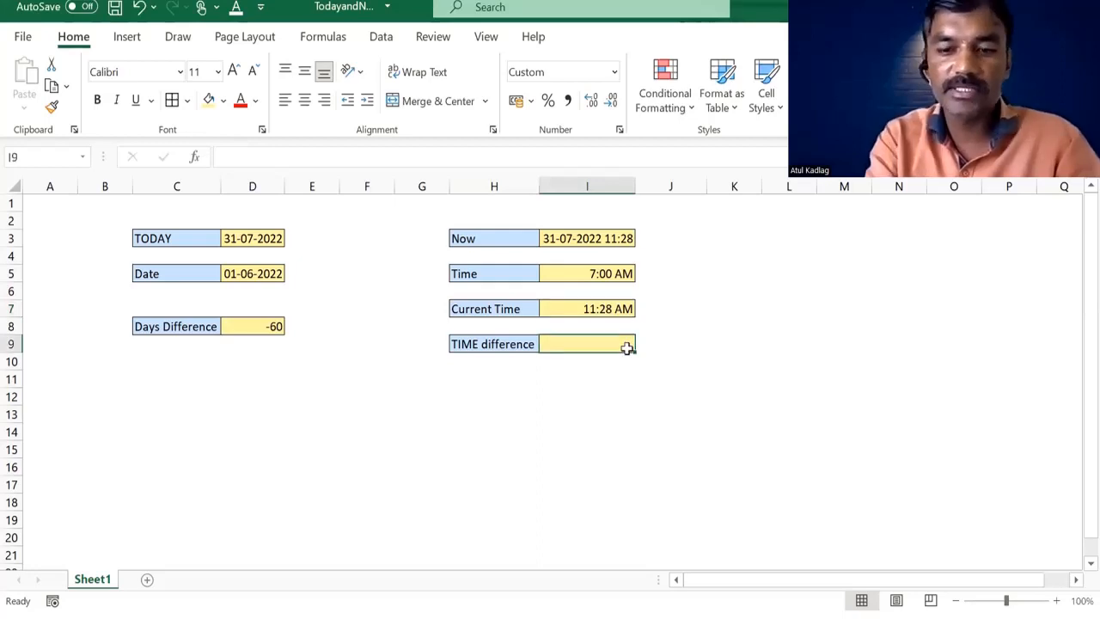
type("=")
left_click(613, 313)
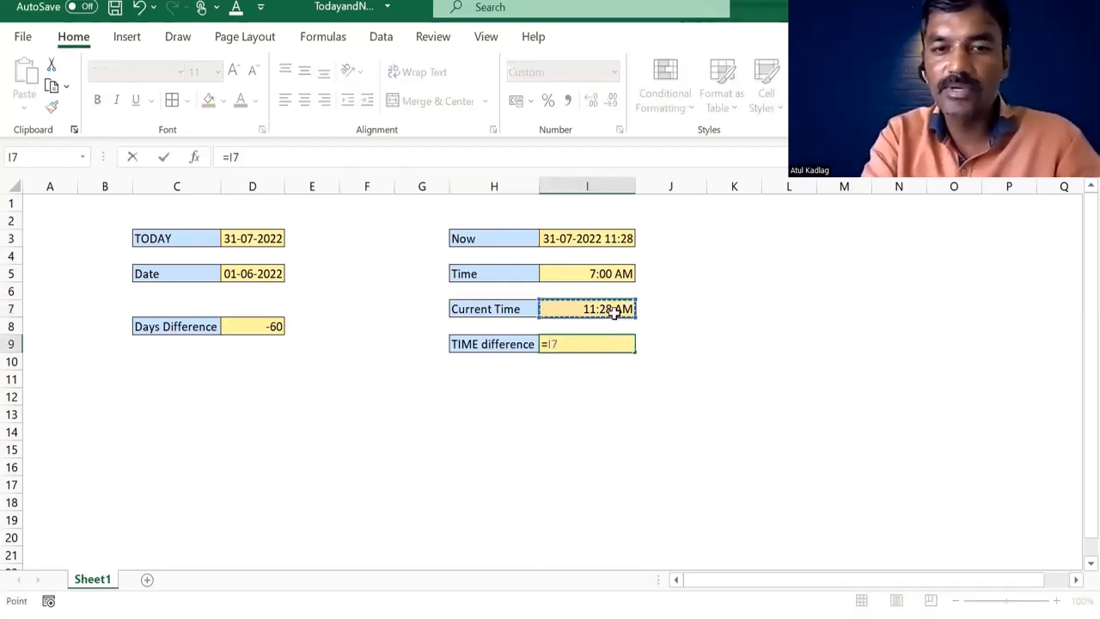
type("-")
left_click(584, 273)
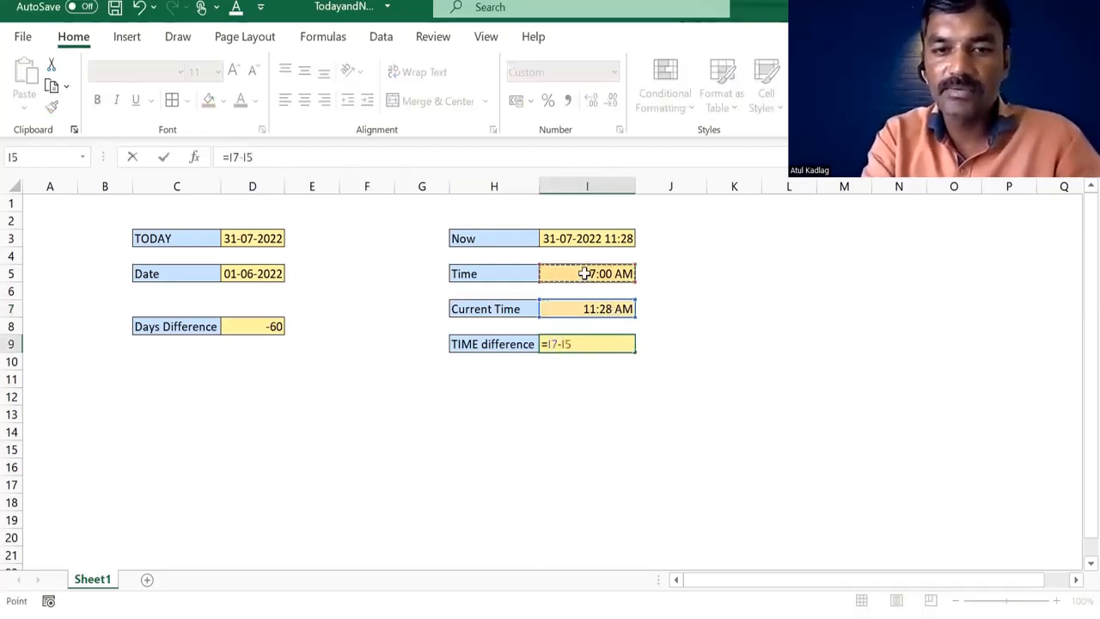
key("ctrl+Return")
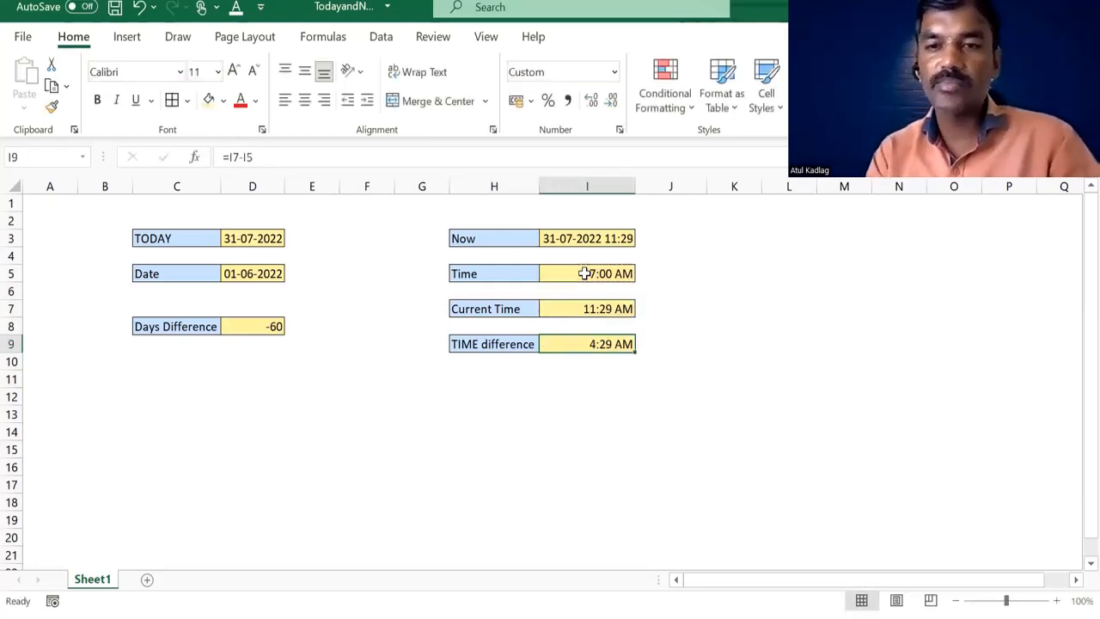
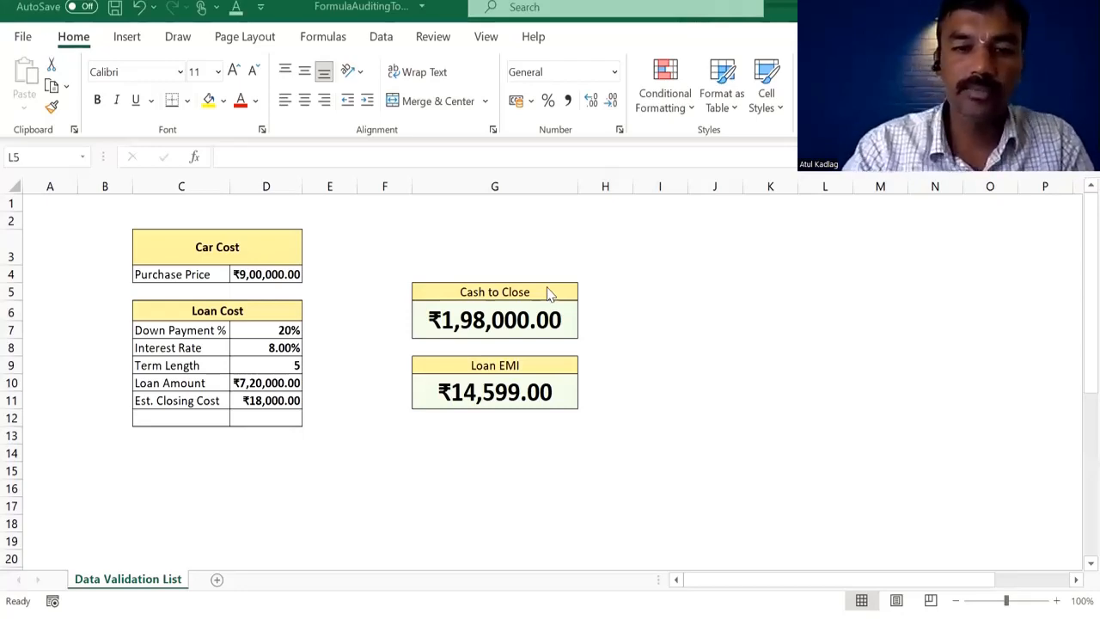
Set the car's Purchase Price in D4 to 800000.
left_click(475, 320)
left_click(249, 274)
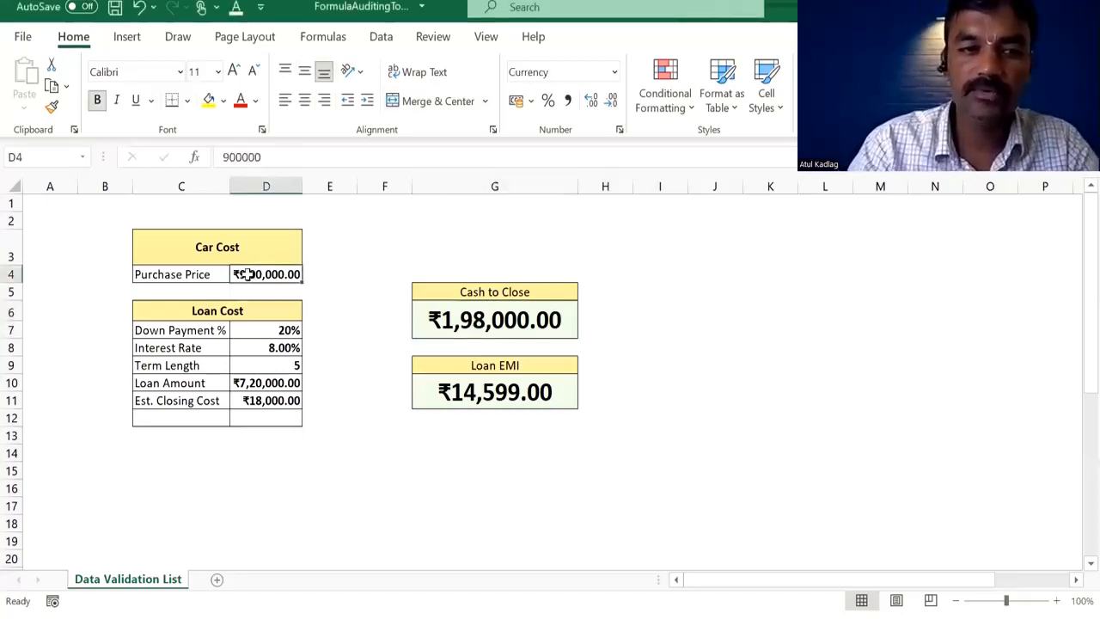
double_click(249, 274)
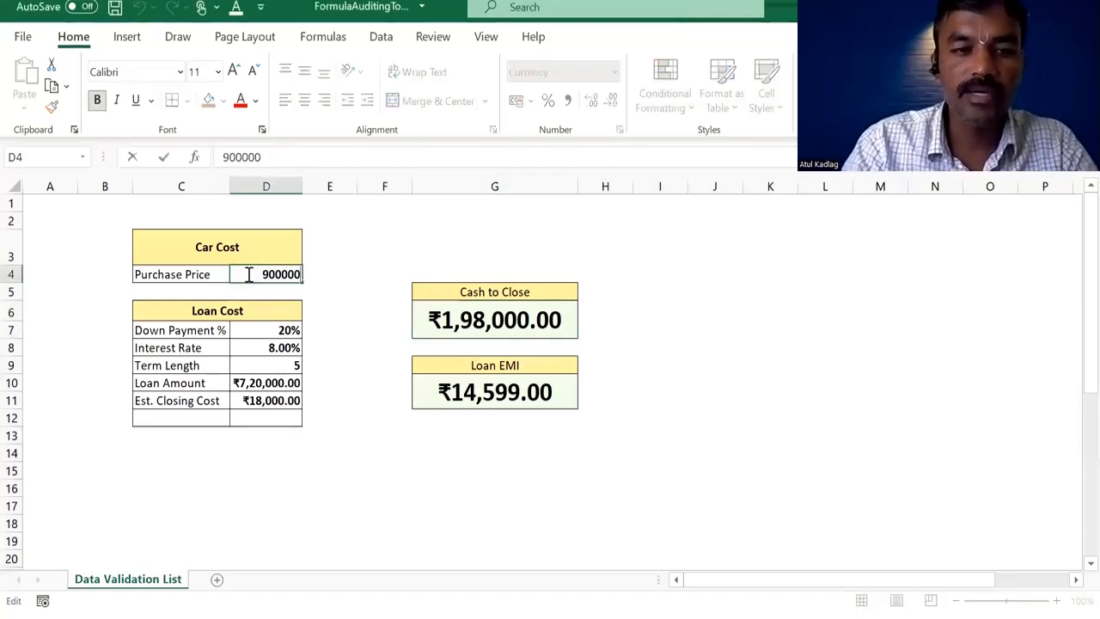
key("BackSpace")
type("8")
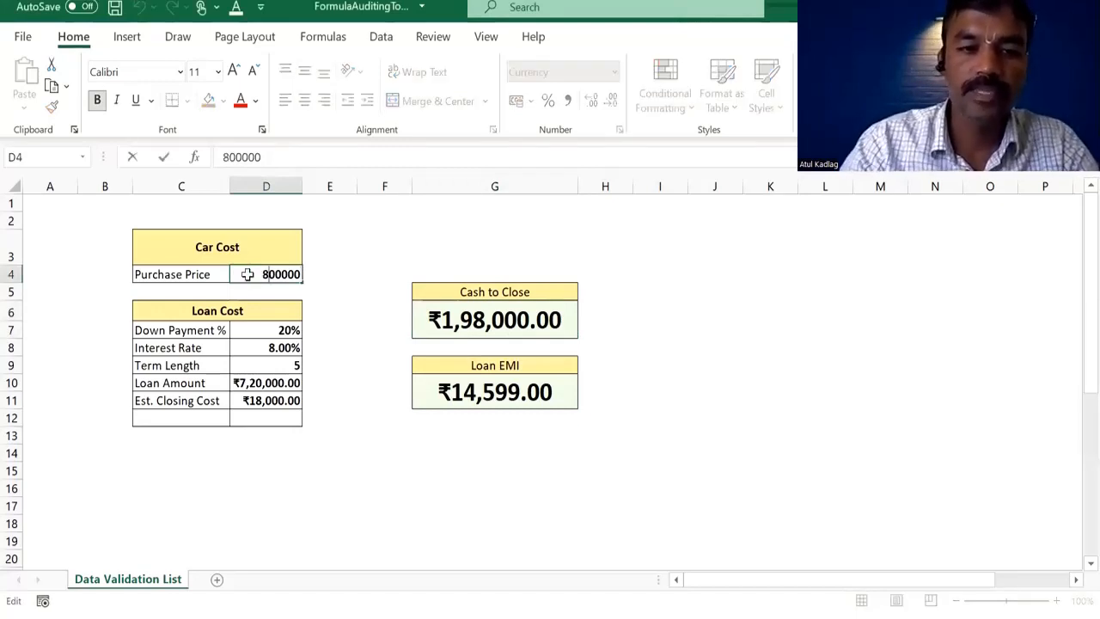
key("Return")
Inspect the cell references used by the Cash to Close formula in G6, leaving the formula as it is.
left_click(483, 307)
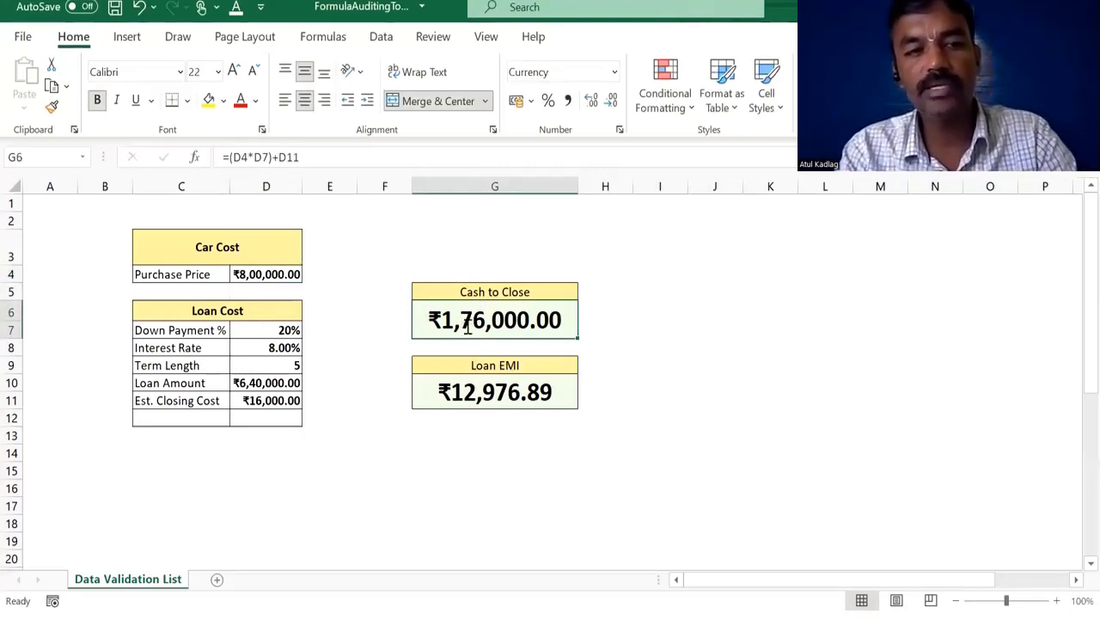
key("F2")
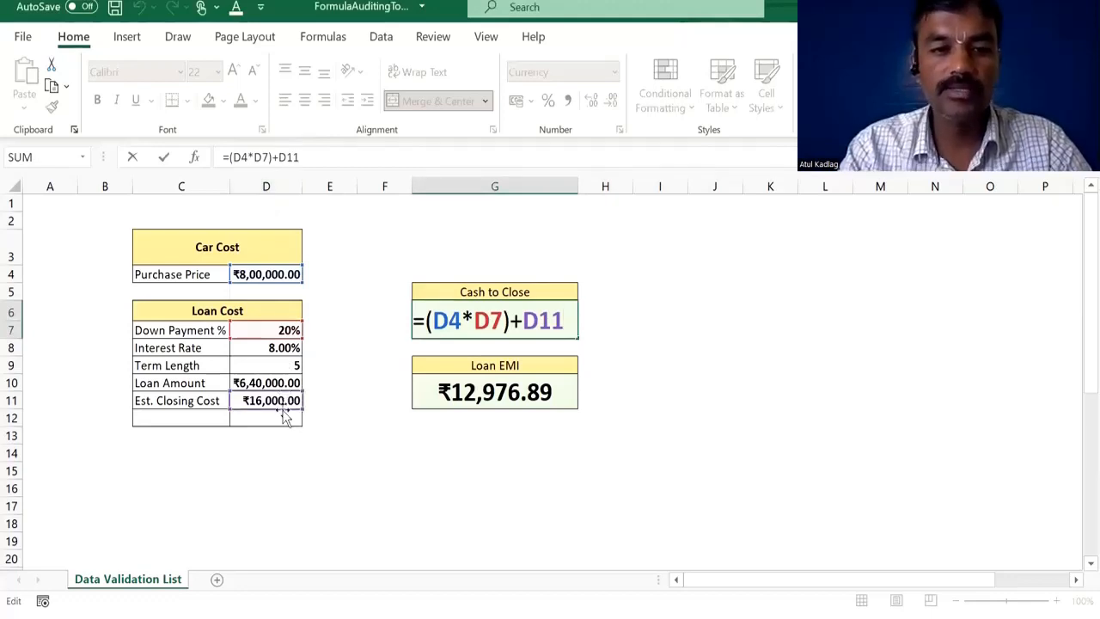
key("ctrl+Return")
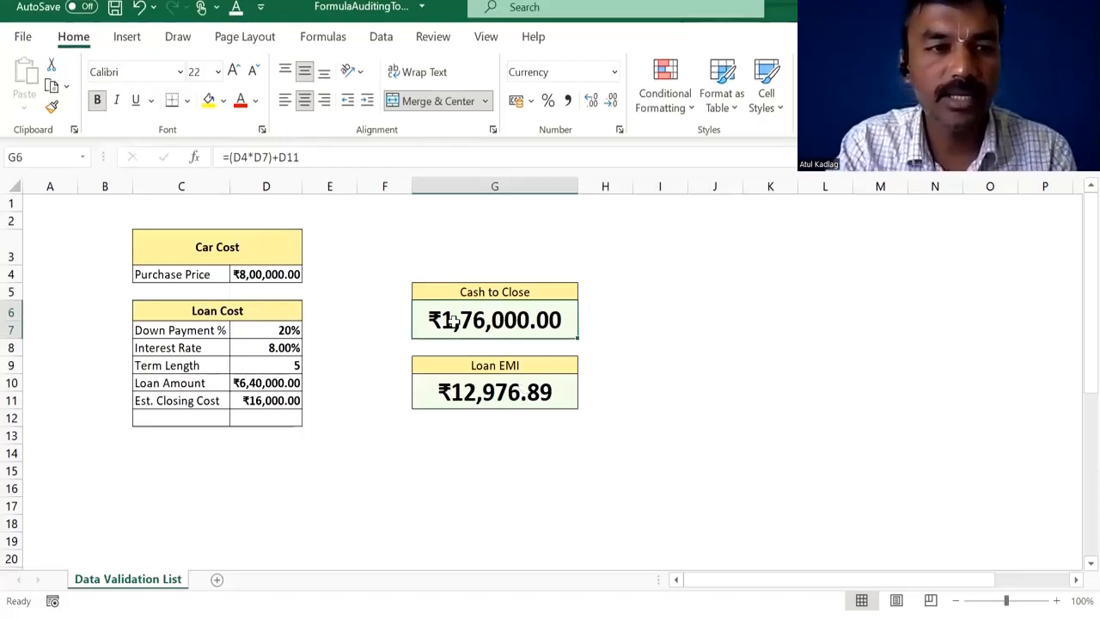
Run Trace Dependents on the Cash to Close cell G6 and the Loan EMI cell G10.
left_click(323, 37)
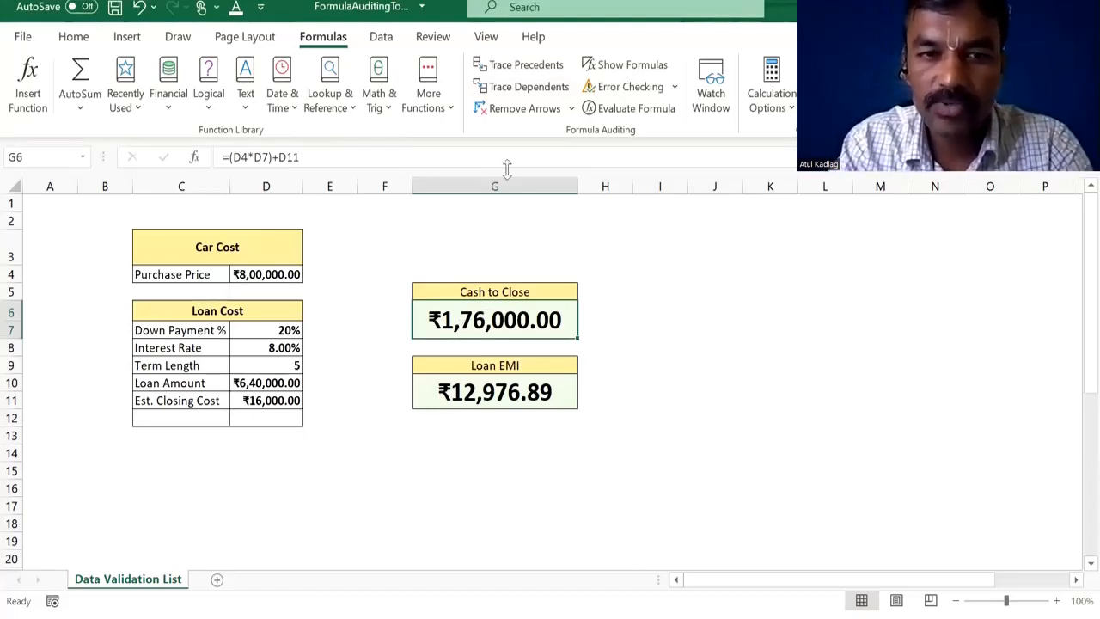
left_click(544, 90)
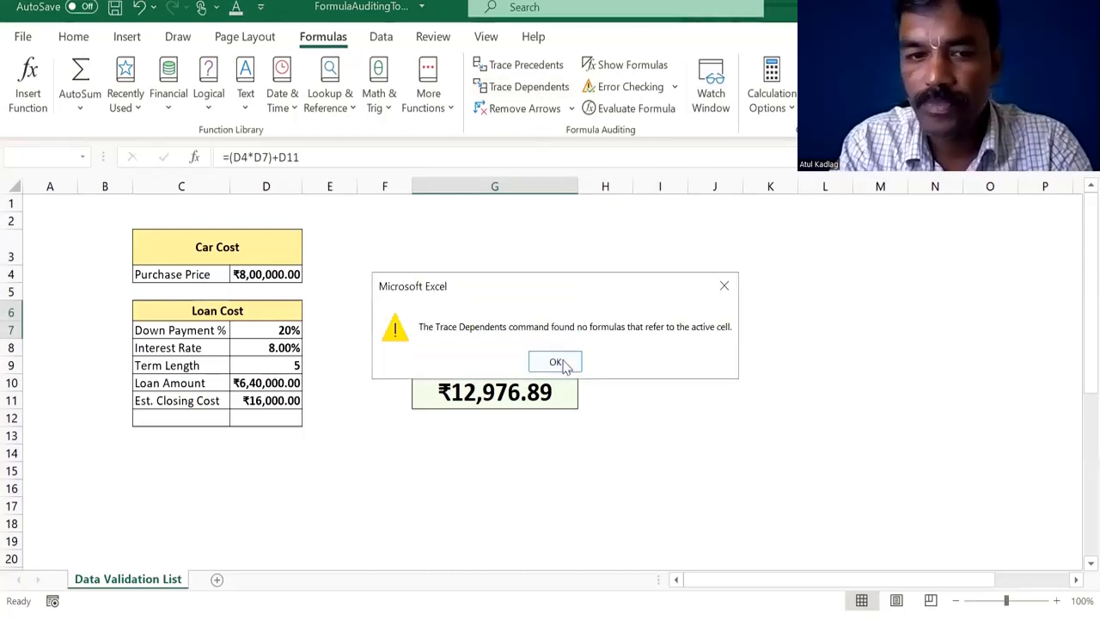
left_click(564, 365)
left_click(519, 395)
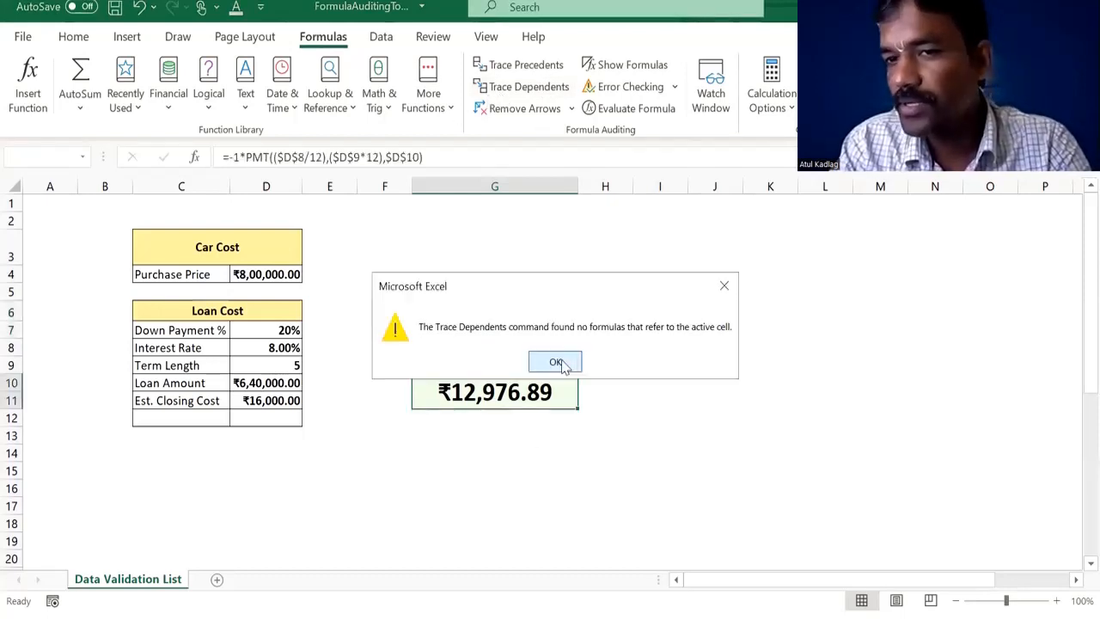
left_click(563, 366)
Trace the precedents of Cash to Close in G6 and of Loan EMI in G10, removing the arrows after each trace.
left_click(496, 310)
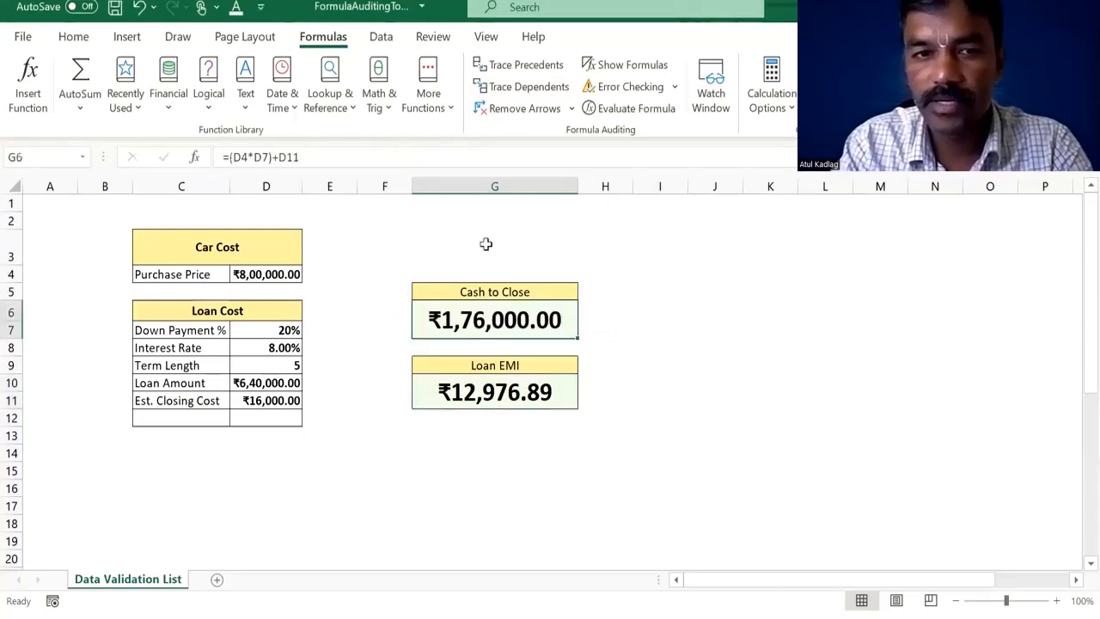
left_click(541, 89)
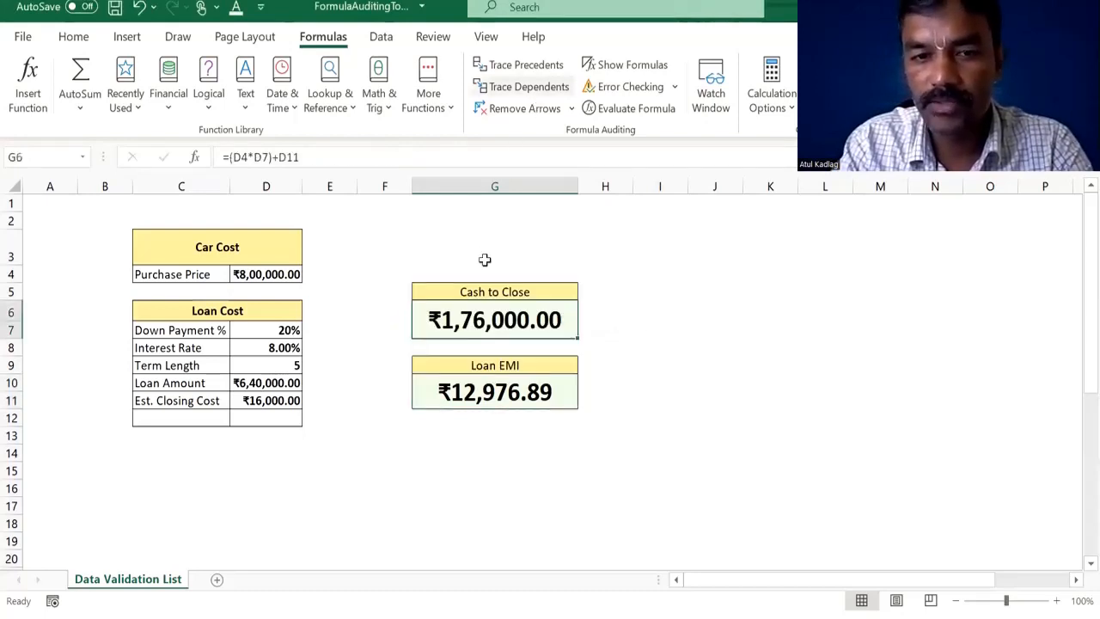
left_click(516, 72)
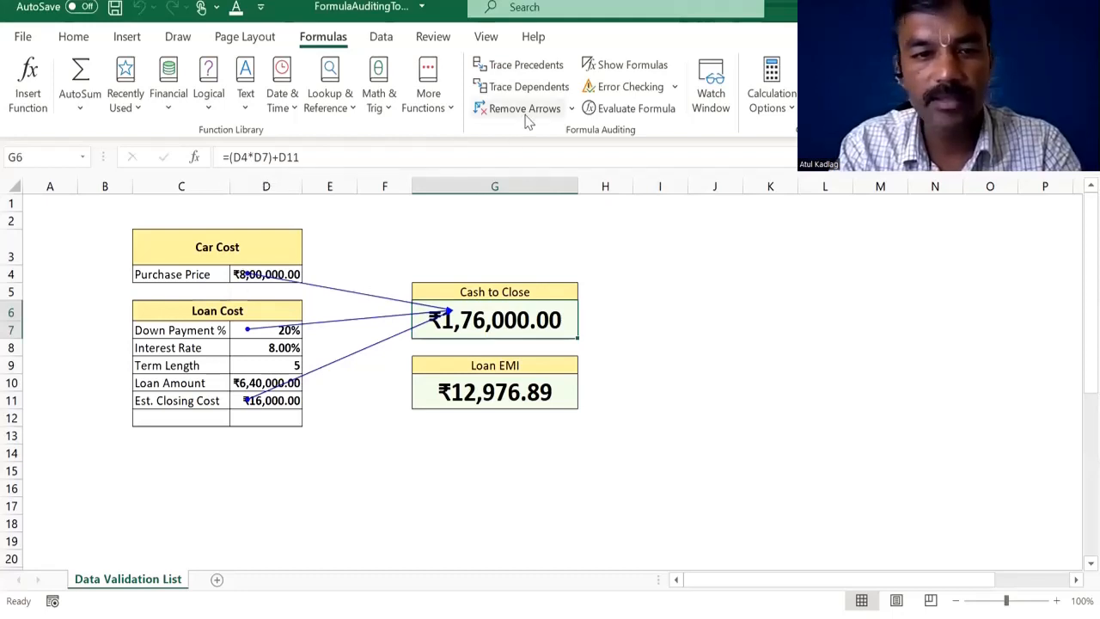
left_click(457, 386)
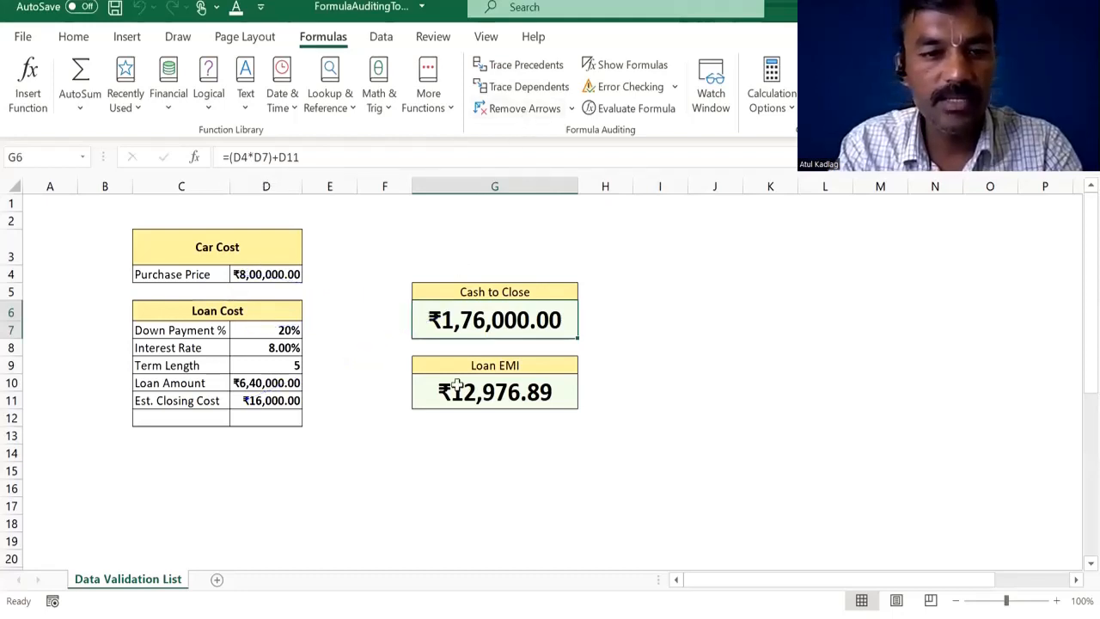
left_click(529, 69)
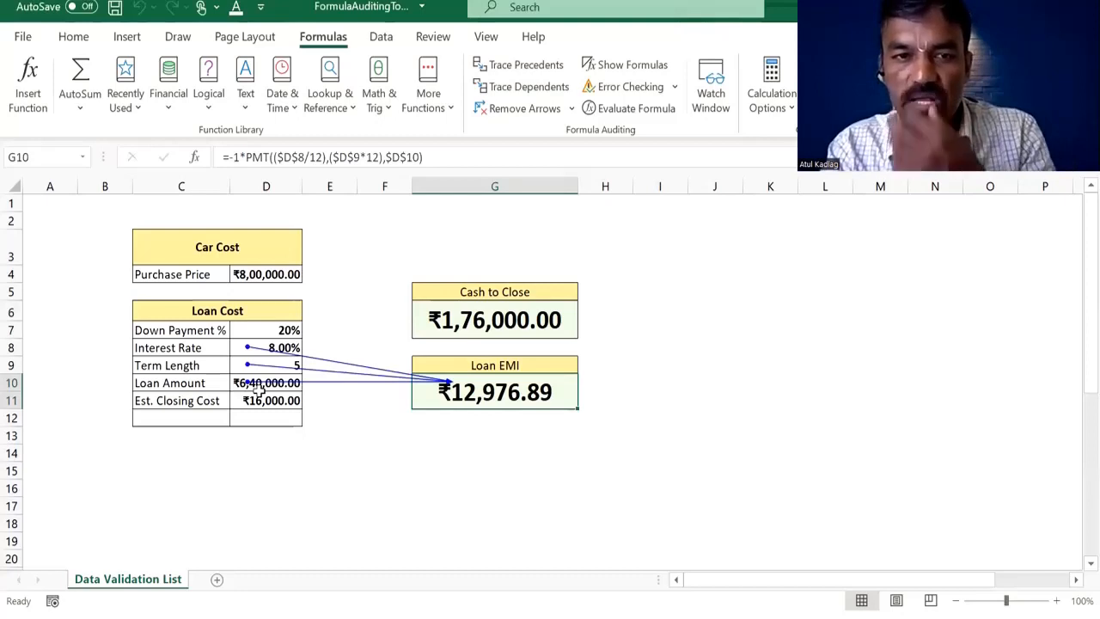
left_click(516, 108)
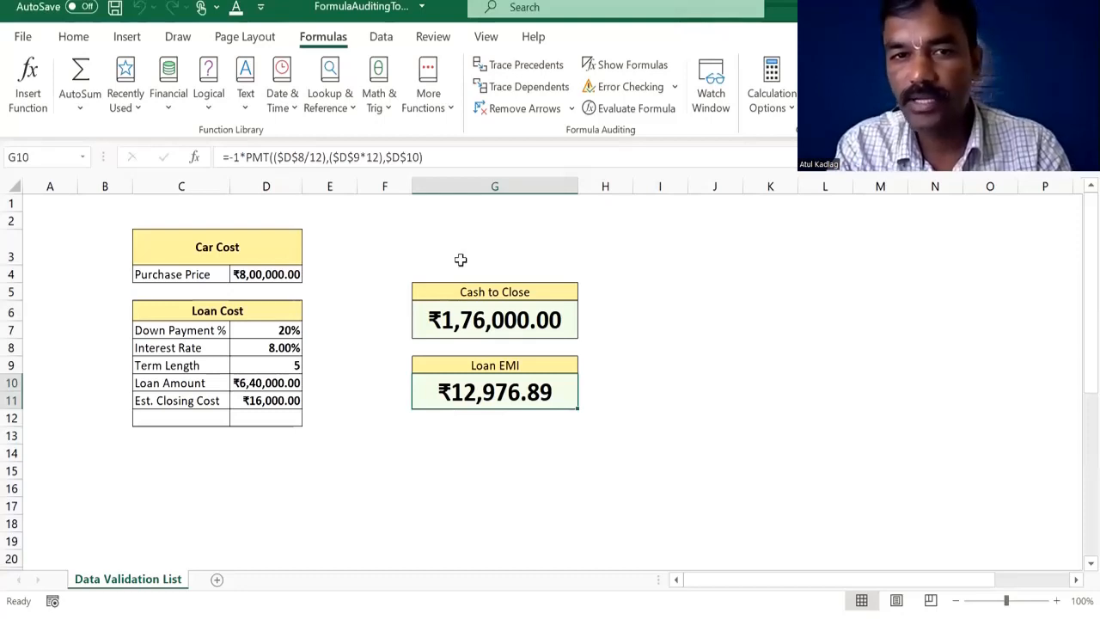
Check the Term Length and Loan Amount cells, trace the dependents of the Purchase Price in D4, and remove the arrows.
left_click(261, 370)
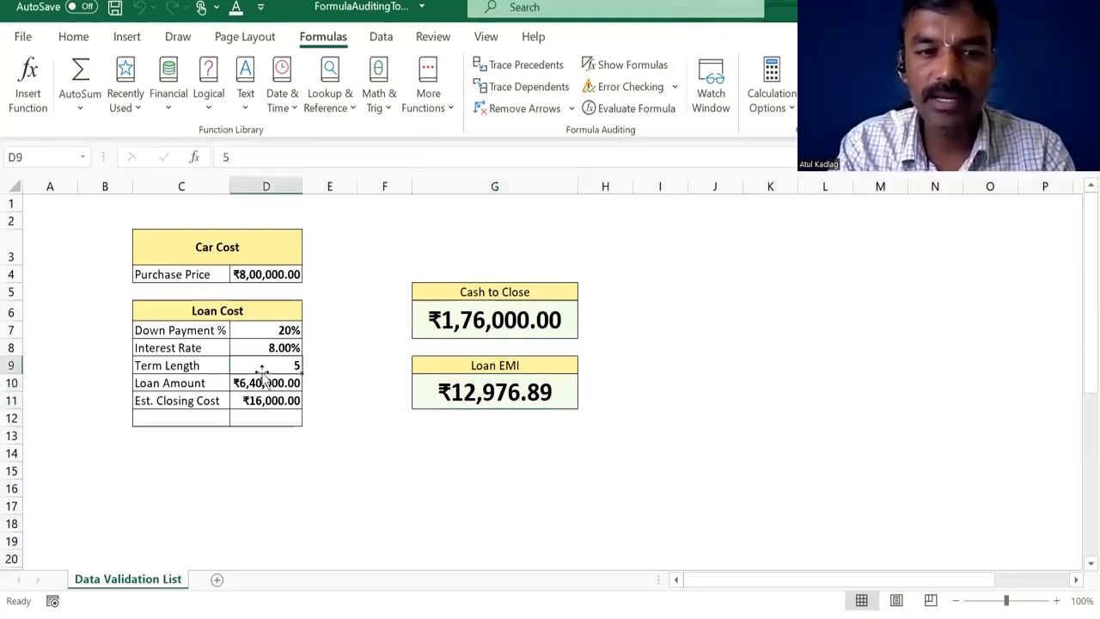
left_click(254, 383)
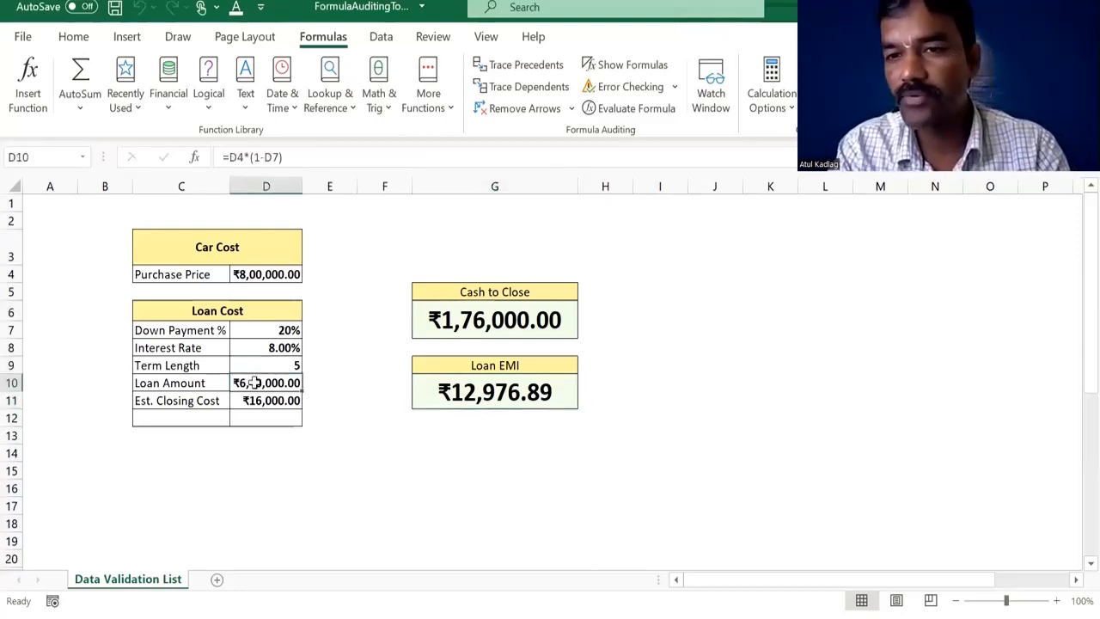
left_click(248, 277)
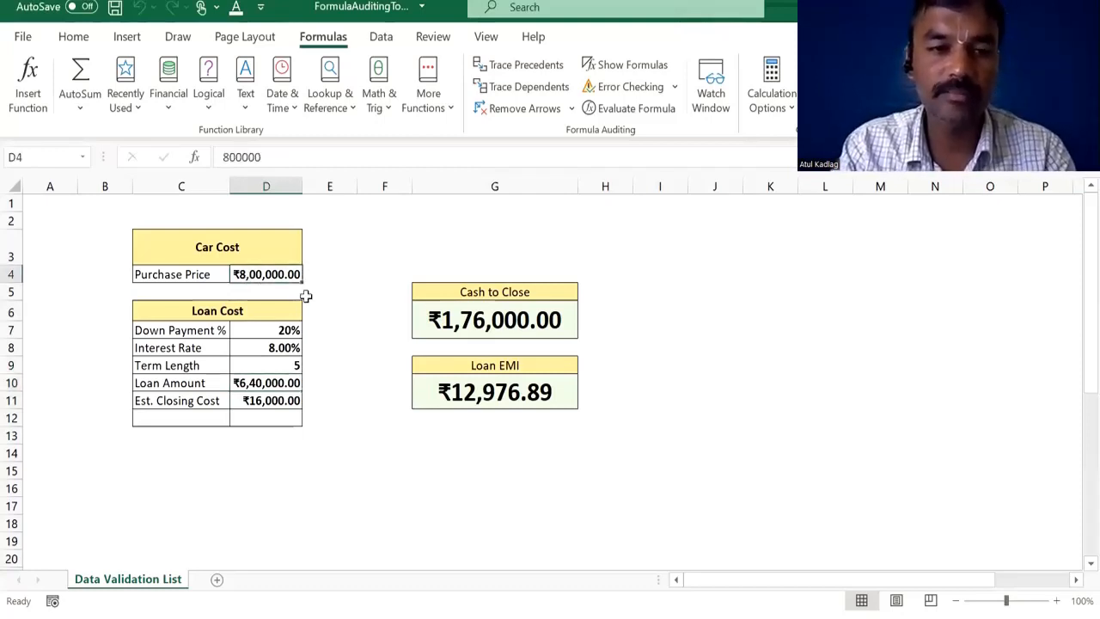
left_click(526, 86)
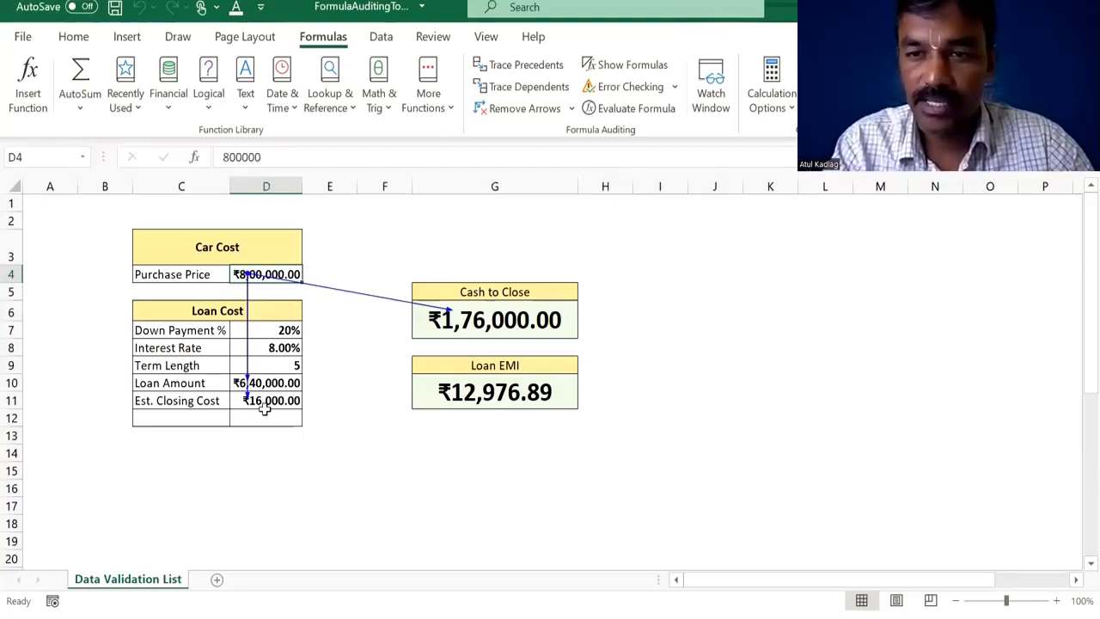
left_click(465, 320)
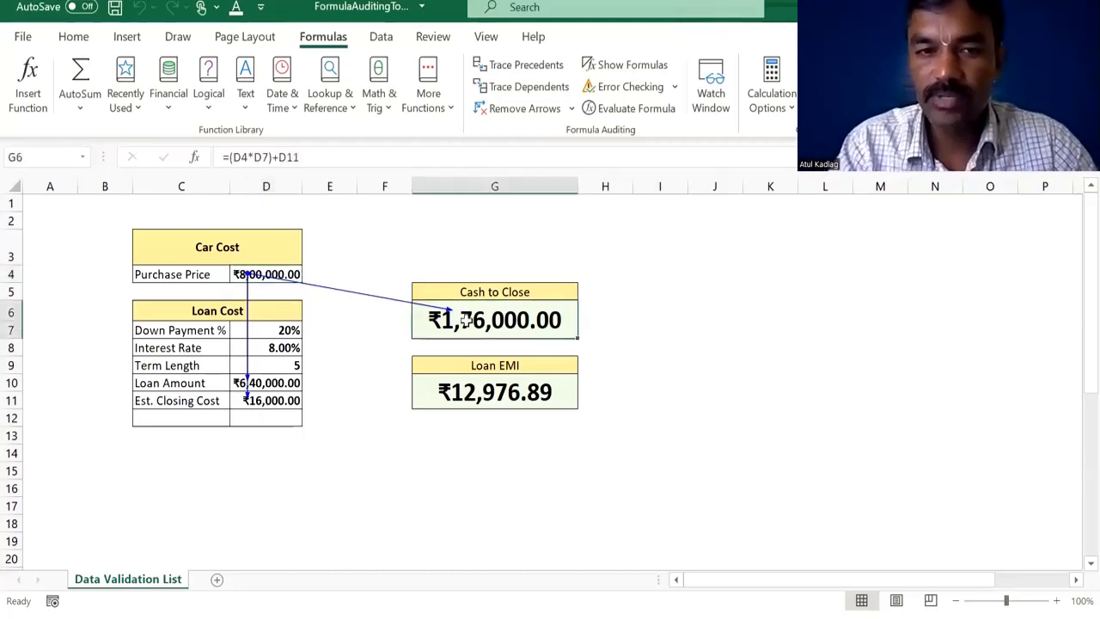
left_click(516, 109)
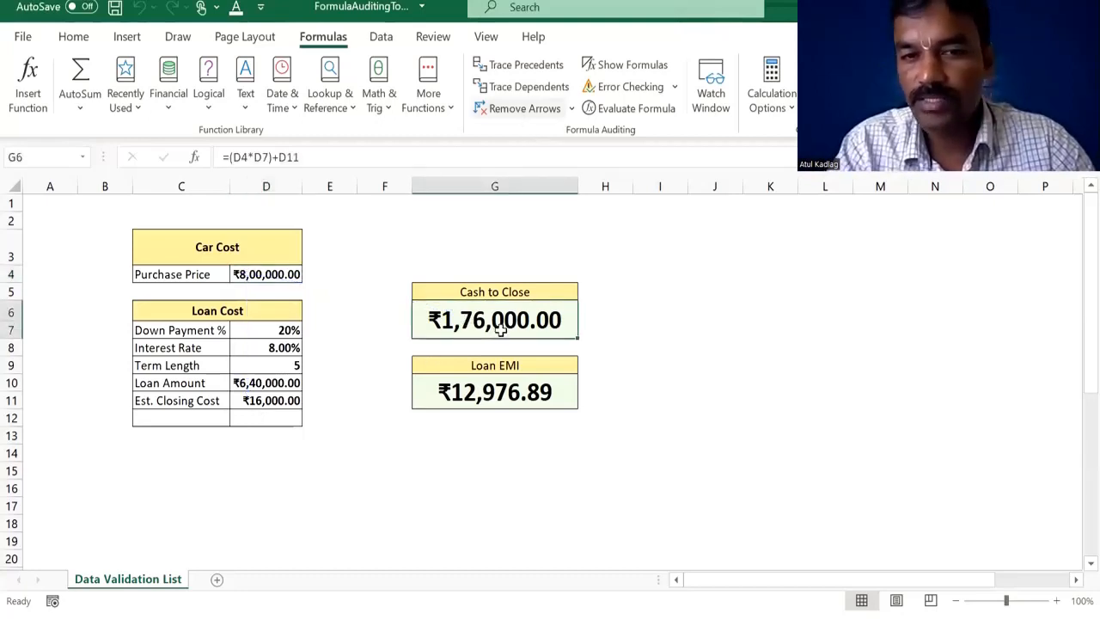
Evaluate the Cash to Close formula in G6 one expression at a time through to its result, and close the evaluation.
left_click(514, 392)
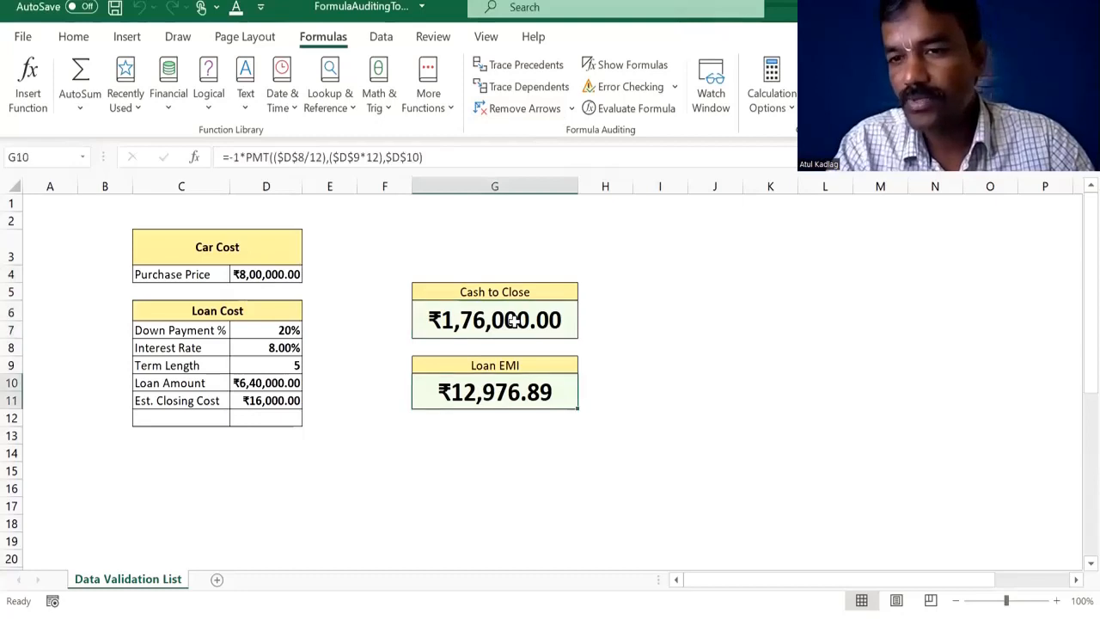
left_click(476, 316)
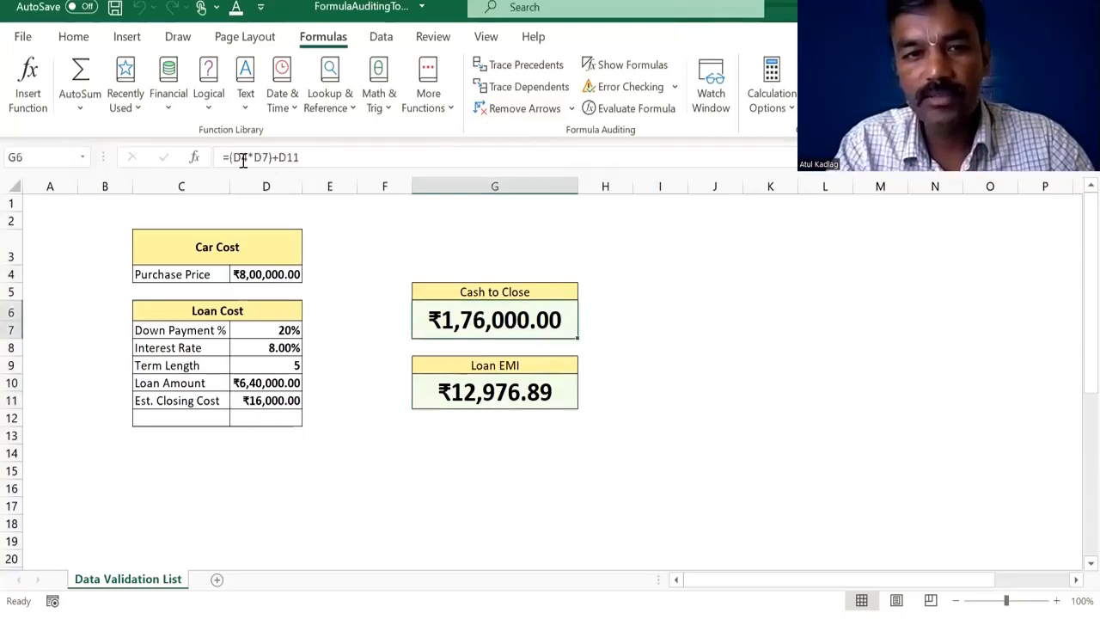
left_click(658, 117)
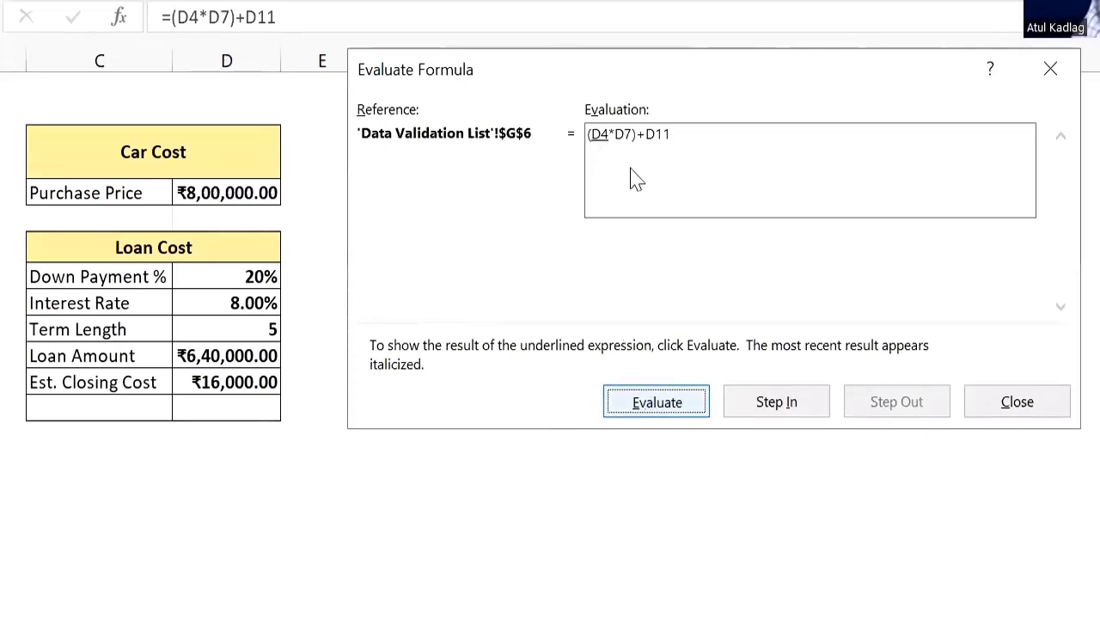
key("Return")
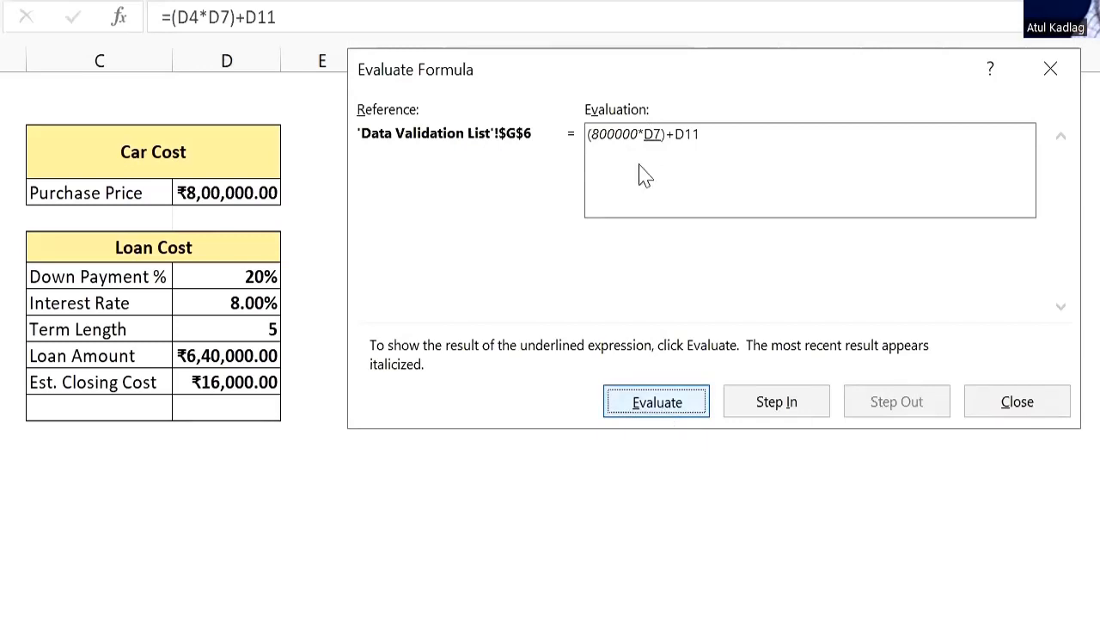
left_click(658, 409)
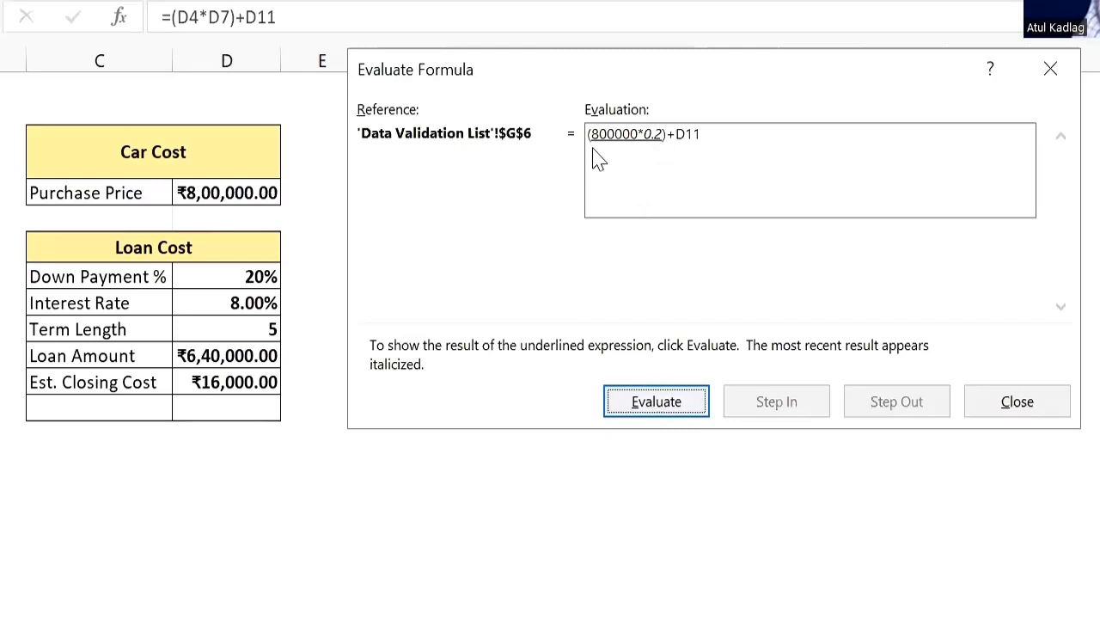
left_click(676, 402)
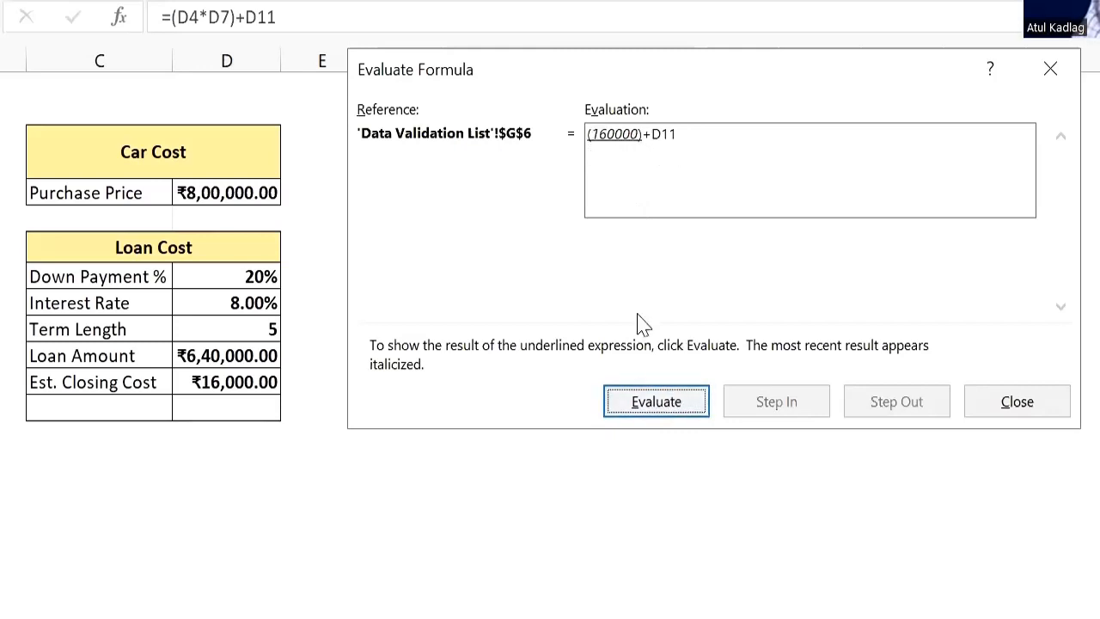
key("Return")
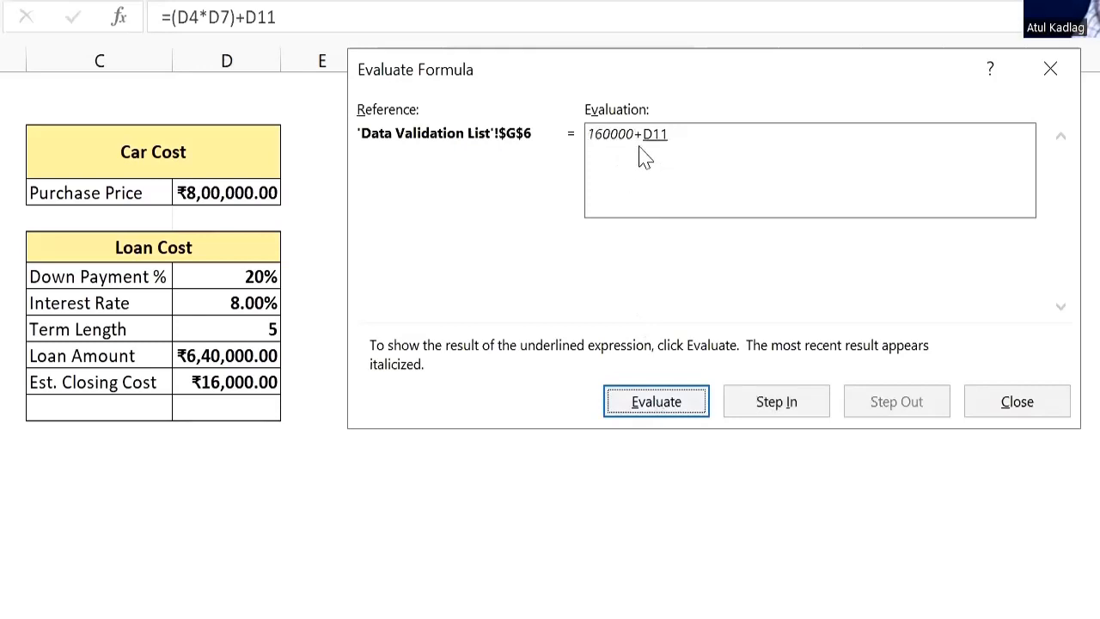
left_click(633, 411)
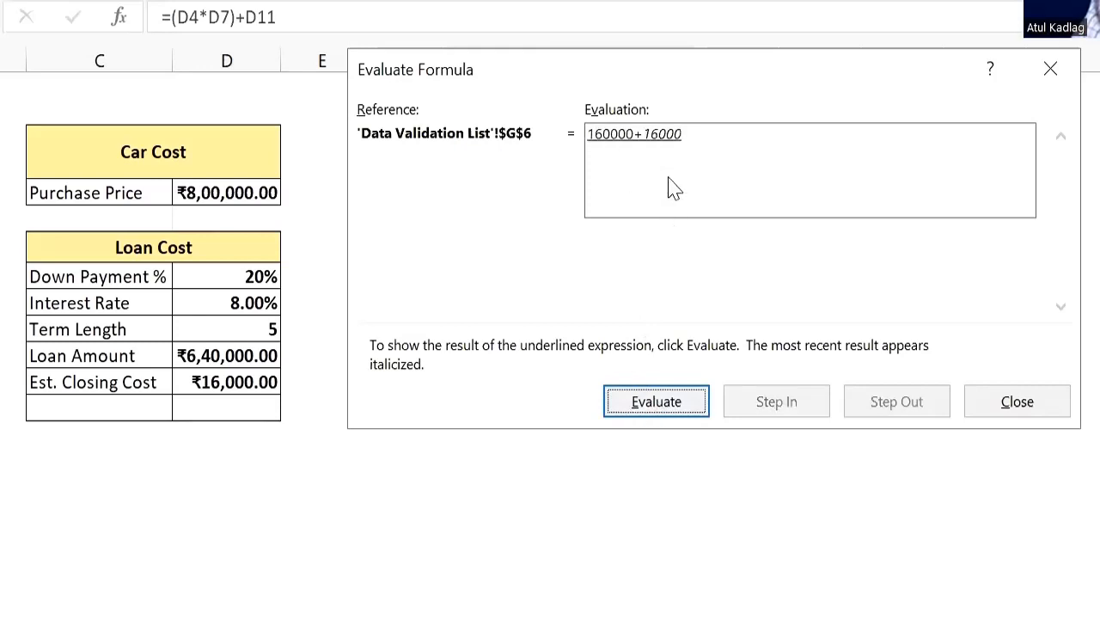
left_click(683, 412)
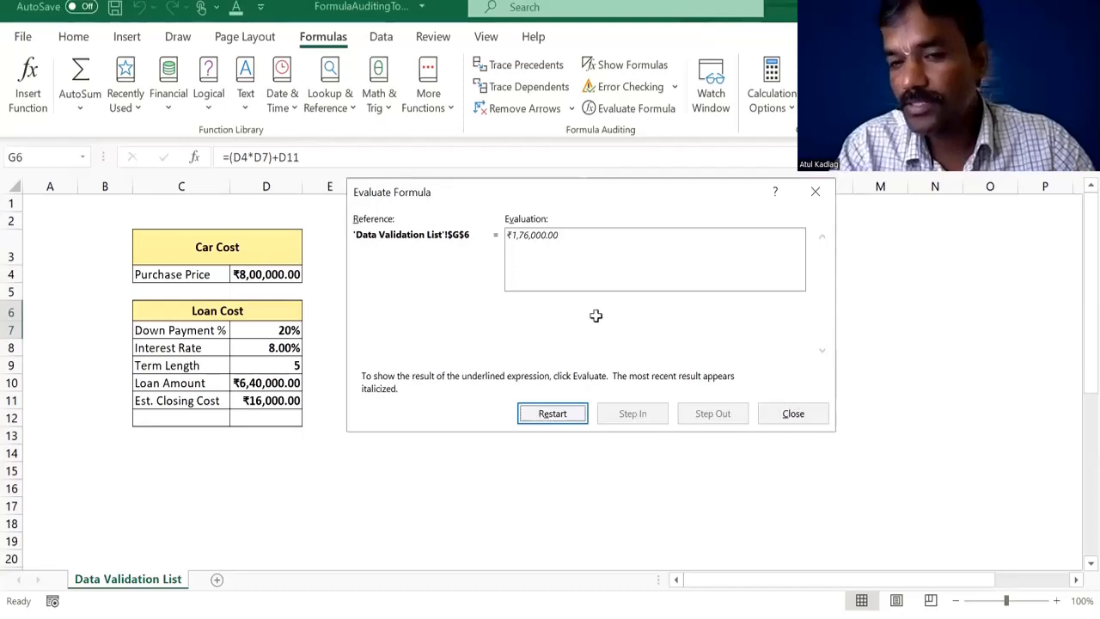
key("Escape")
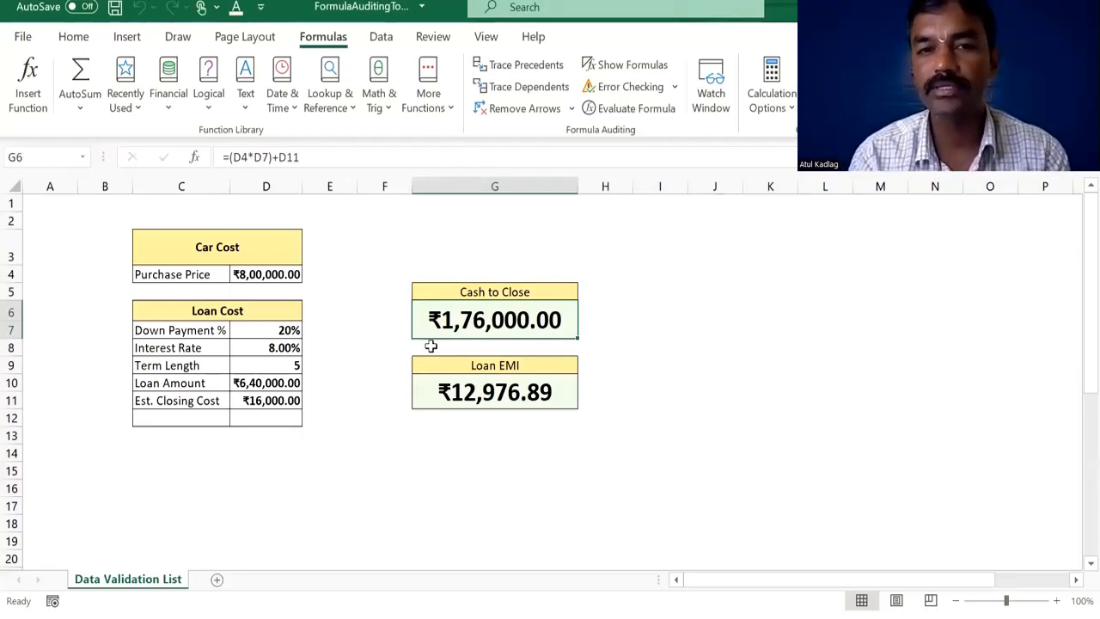
Change the Down Payment % in D7 to p20% to introduce an error, and check the Loan Amount and Cash to Close cells.
left_click(288, 330)
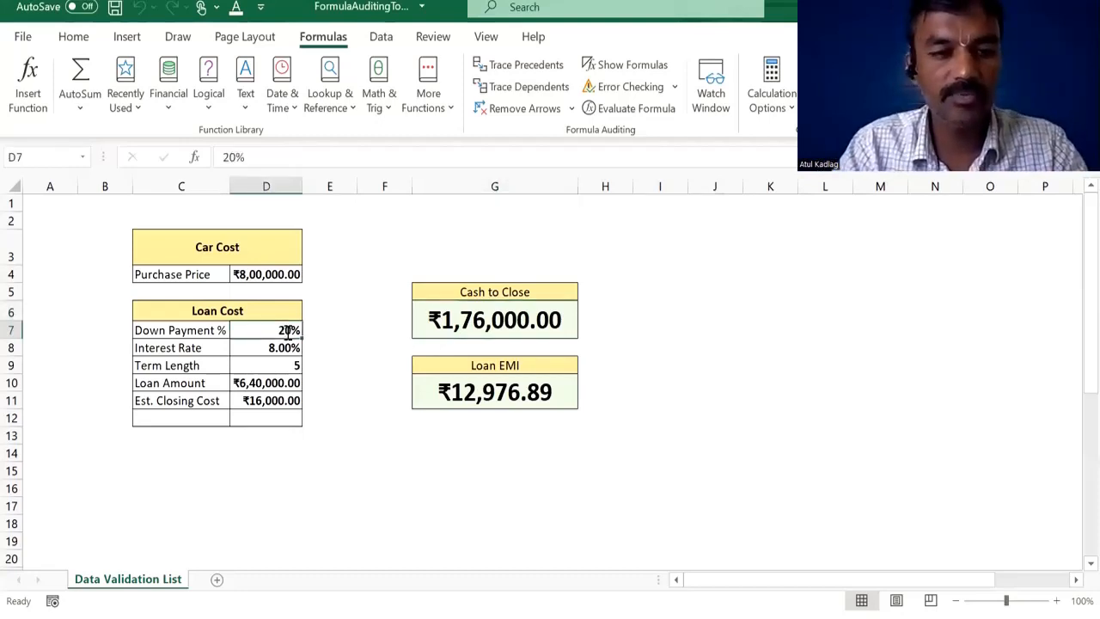
key("F2")
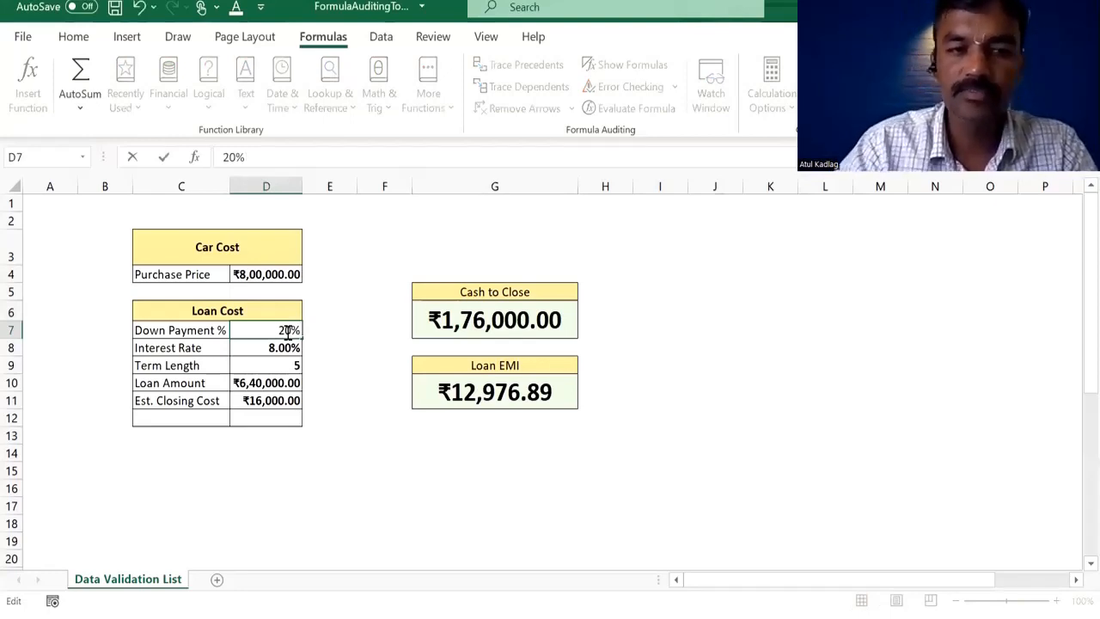
type("p")
key("Return")
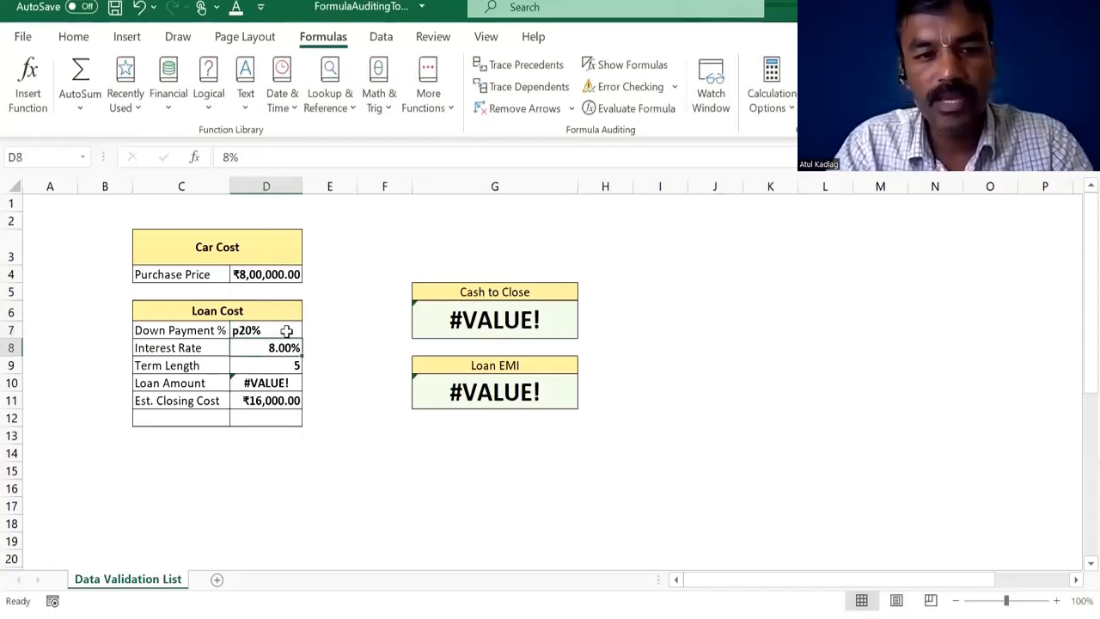
left_click(279, 384)
left_click(445, 317)
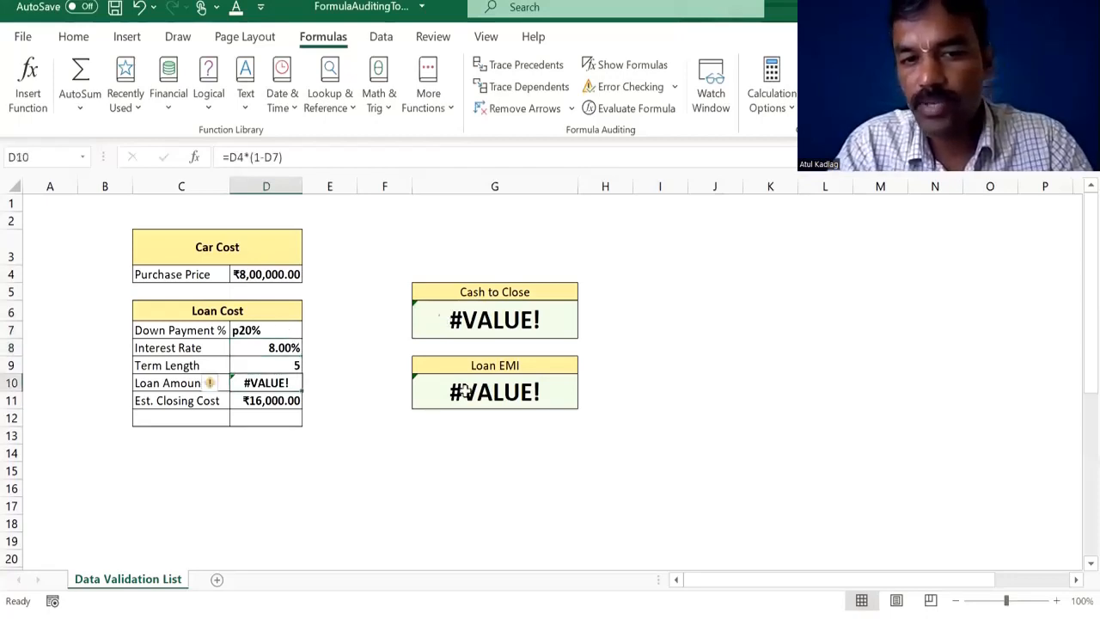
Run Error Checking on the Loan Amount formula in D10, evaluate its calculation steps through to the result, and close the check.
left_click(280, 393)
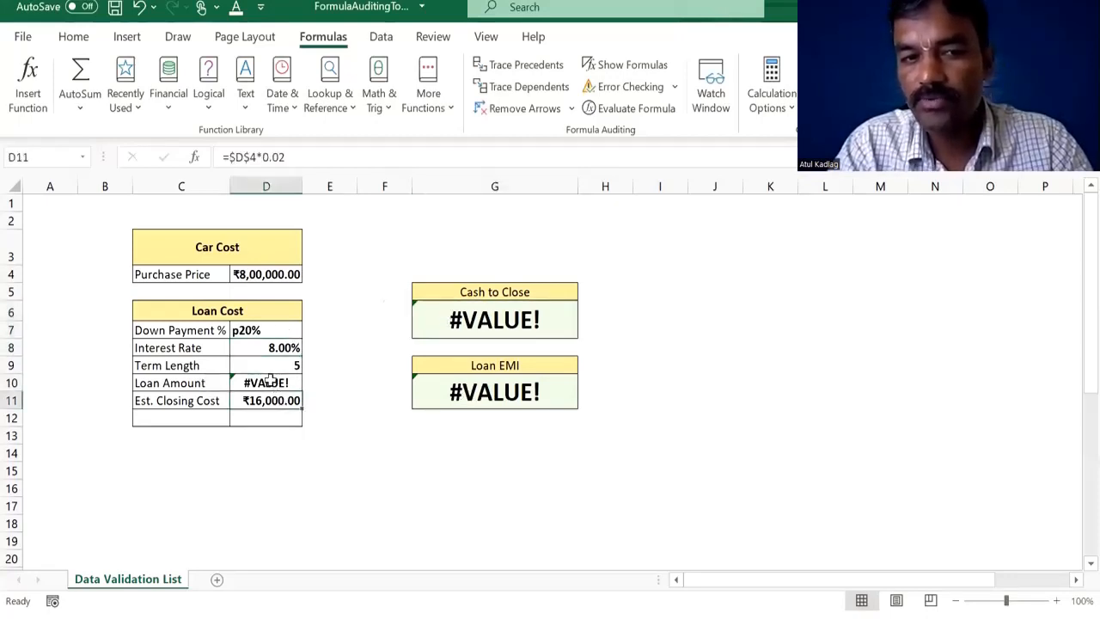
left_click(273, 382)
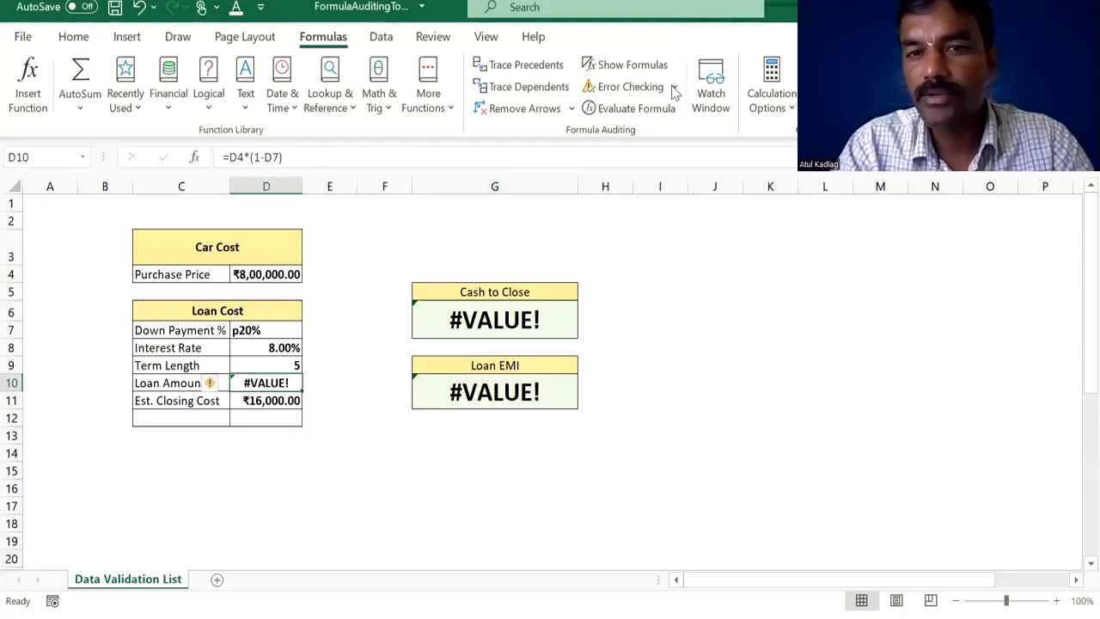
left_click(641, 96)
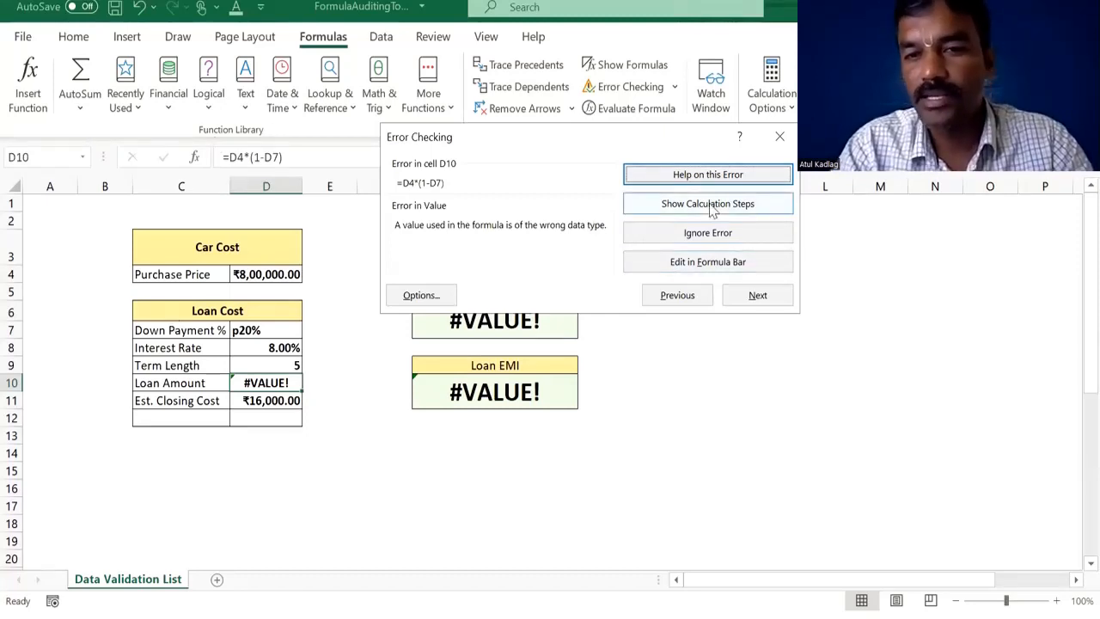
left_click(712, 210)
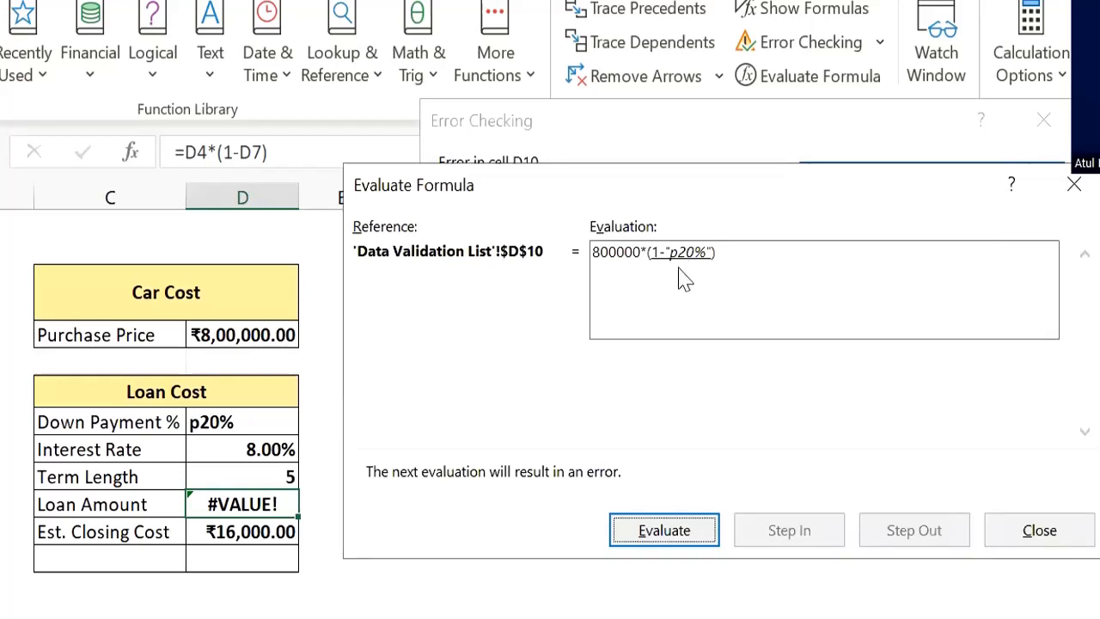
left_click(665, 535)
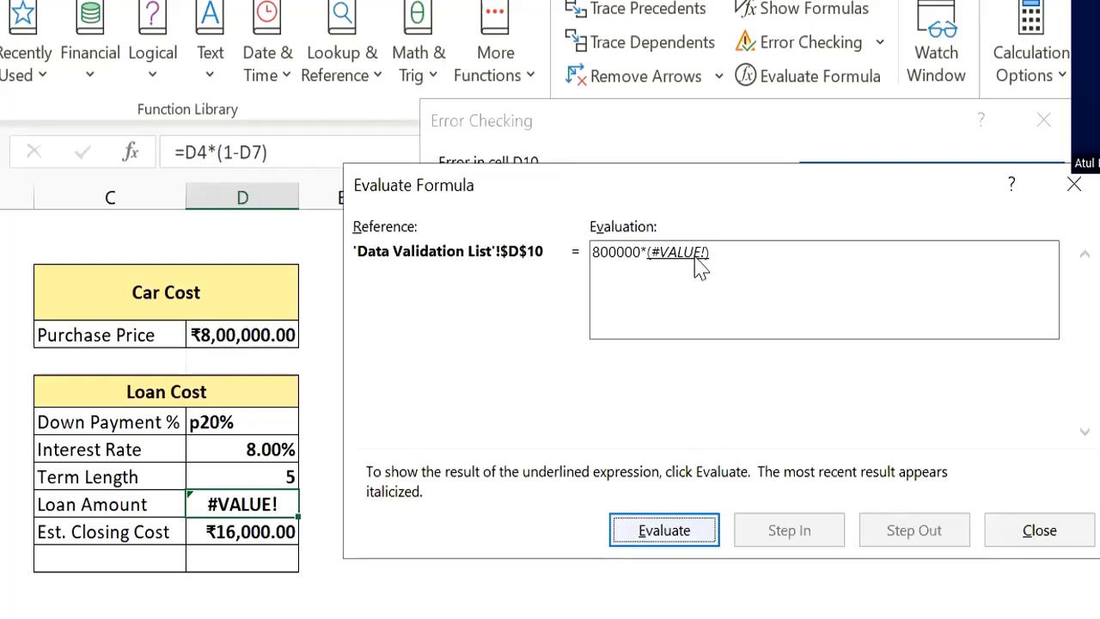
left_click(681, 528)
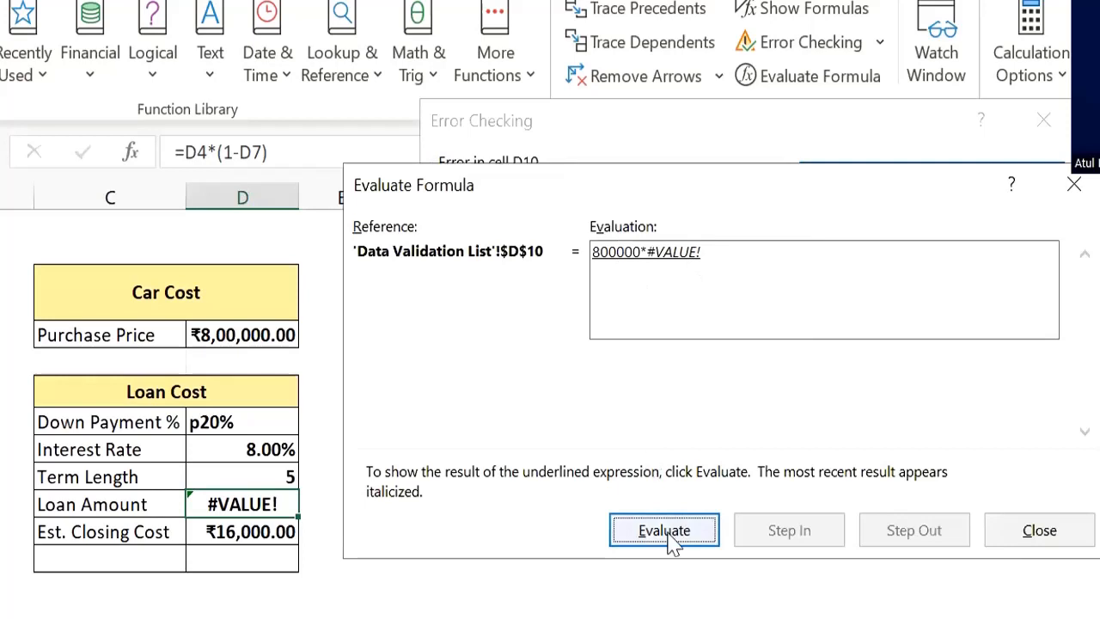
left_click(673, 539)
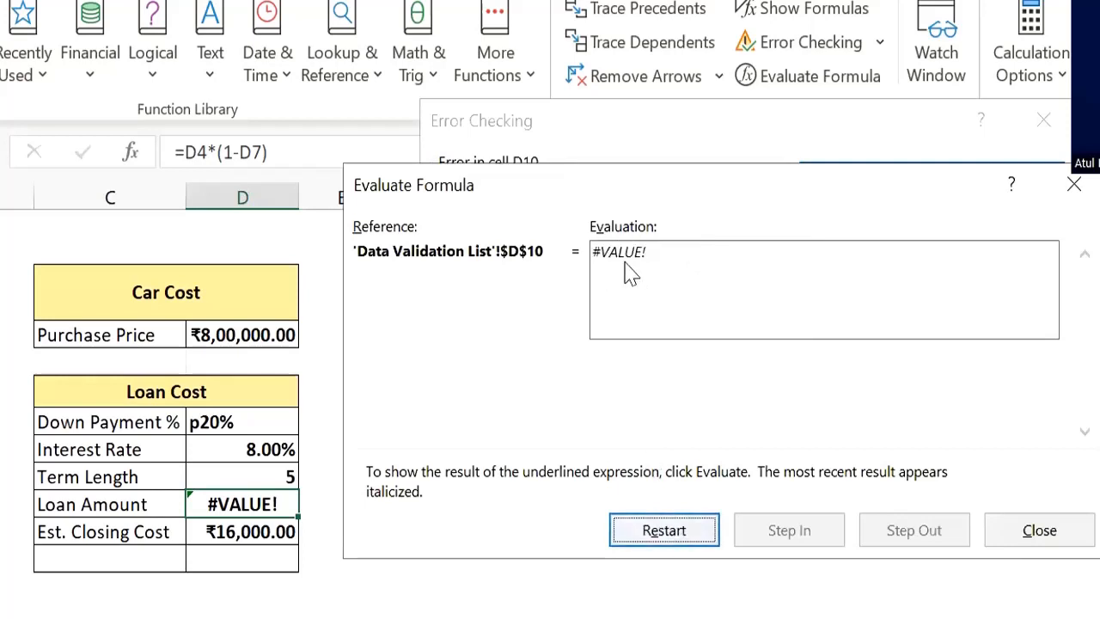
key("Escape")
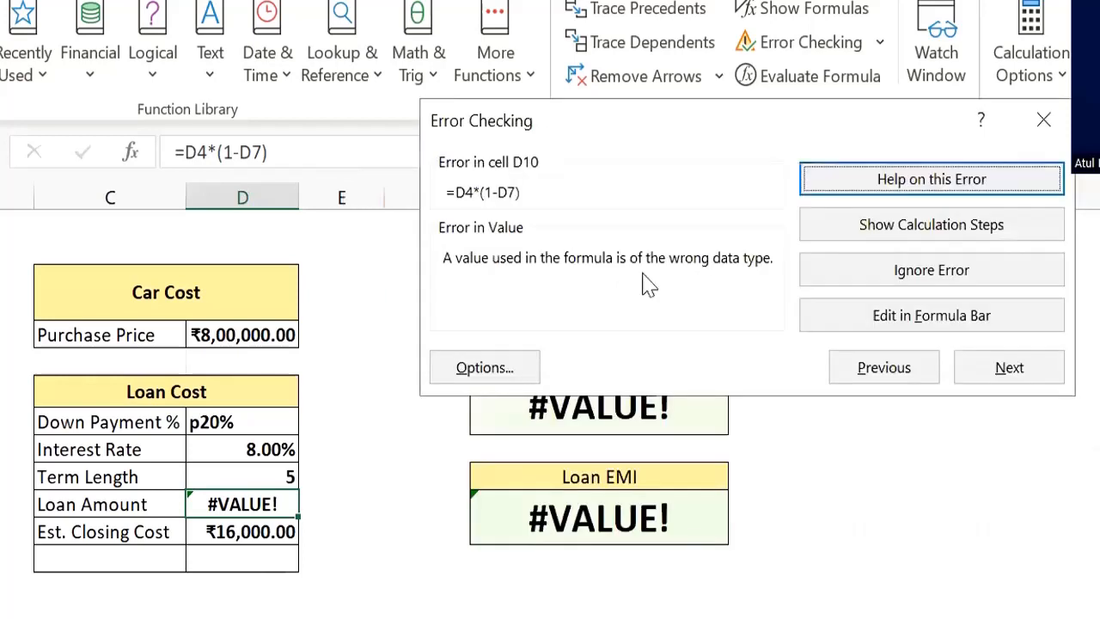
left_click(1045, 120)
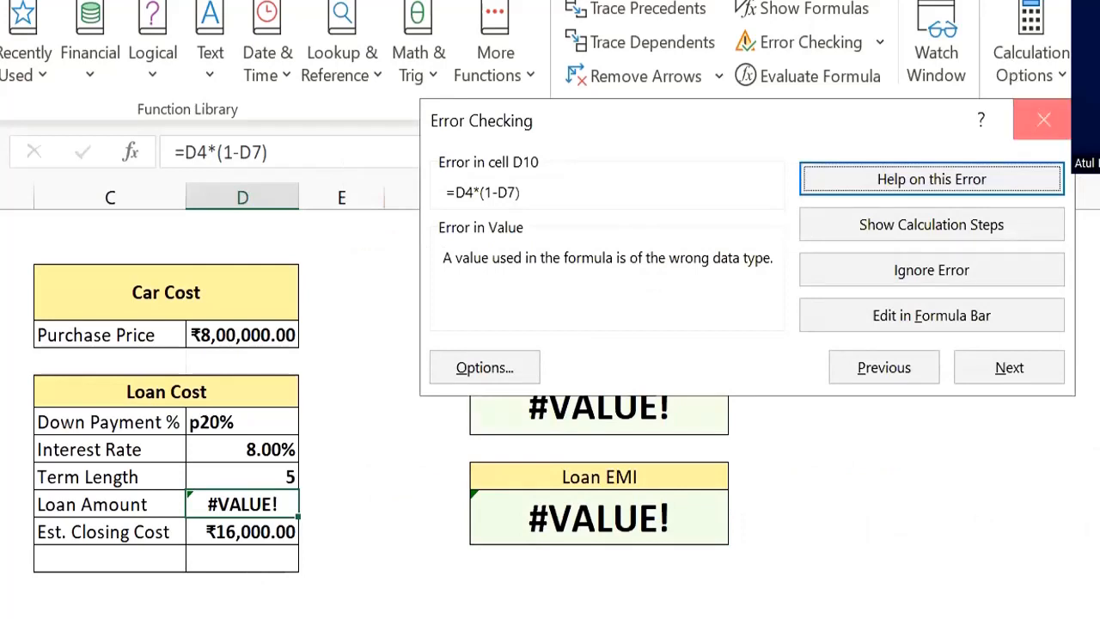
Correct the Down Payment % in D7 to 20%, and undo that correction.
left_click(209, 419)
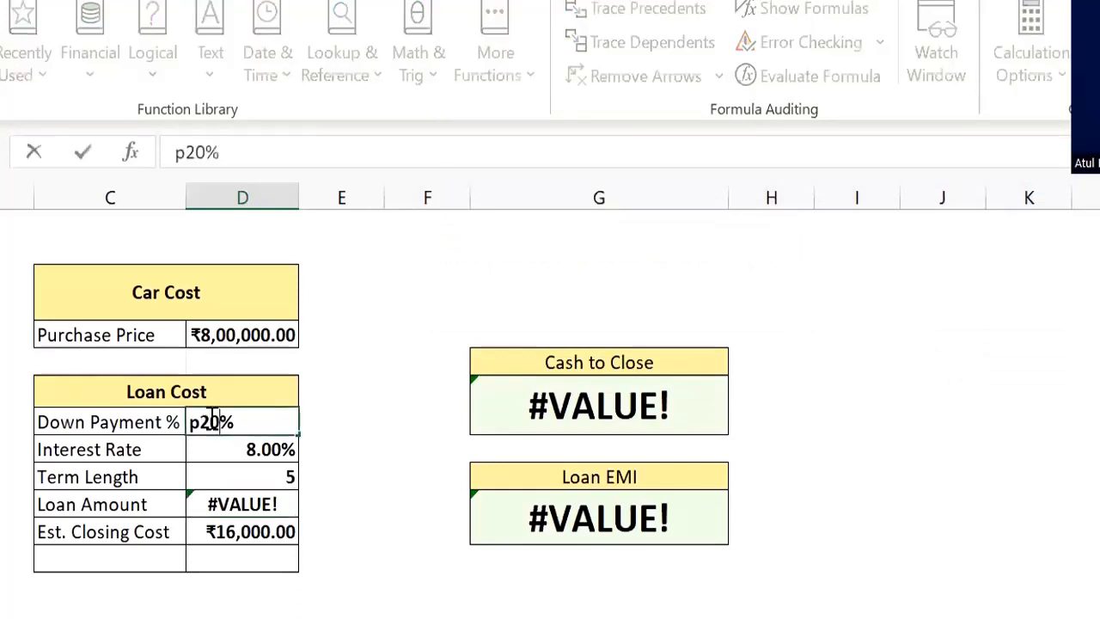
double_click(210, 419)
key("BackSpace")
key("Return")
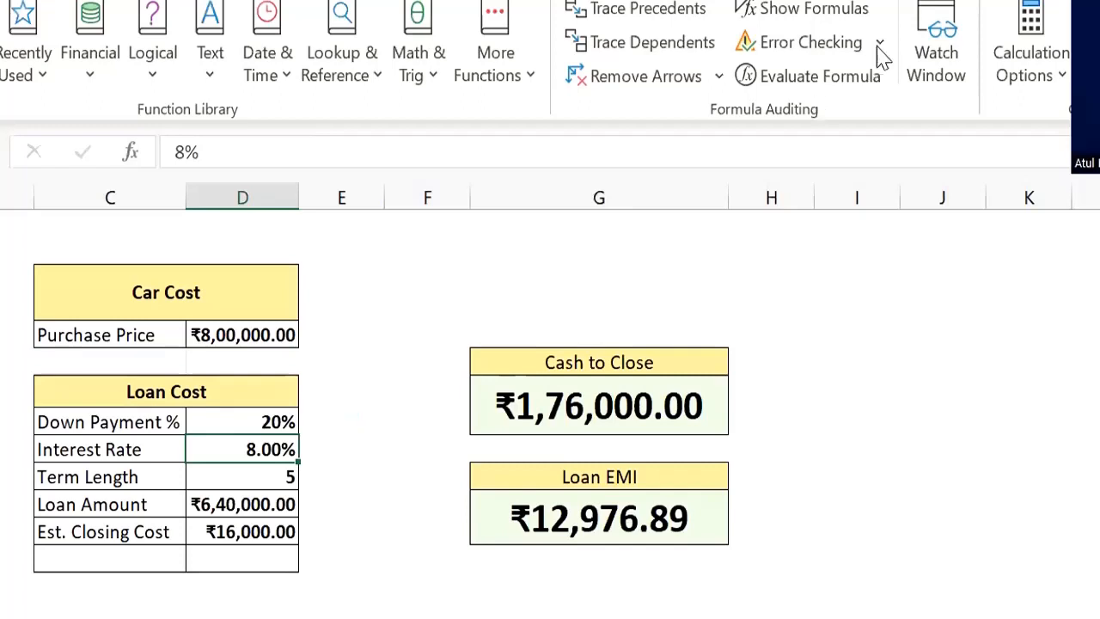
key("ctrl+z")
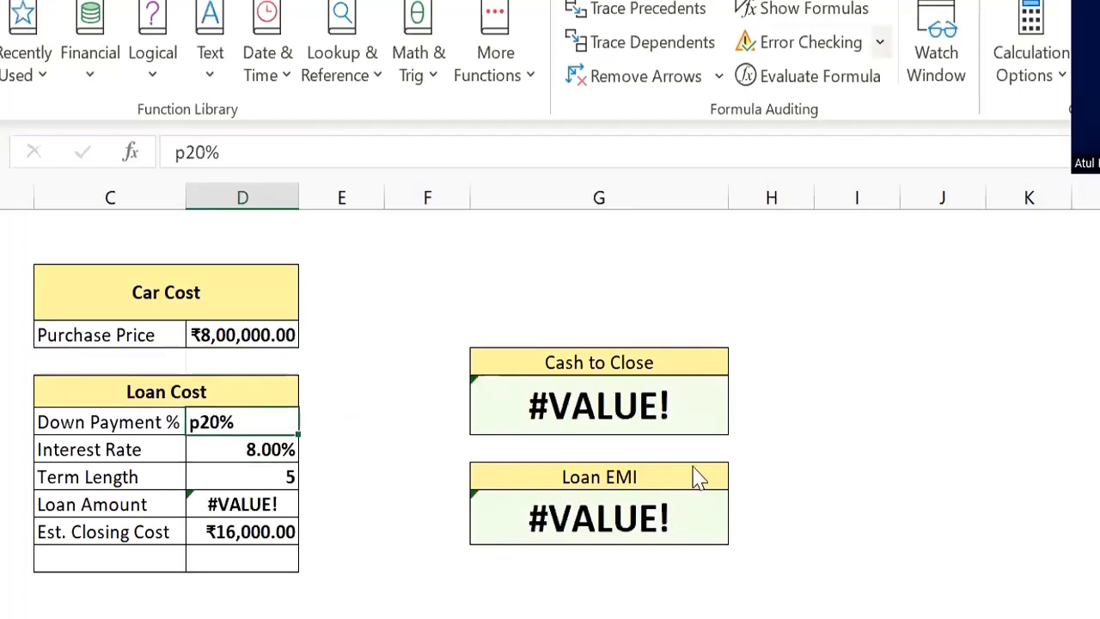
Trace the error in the Loan Amount cell D10, and remove the arrows.
key("Down")
key("Down")
key("Down")
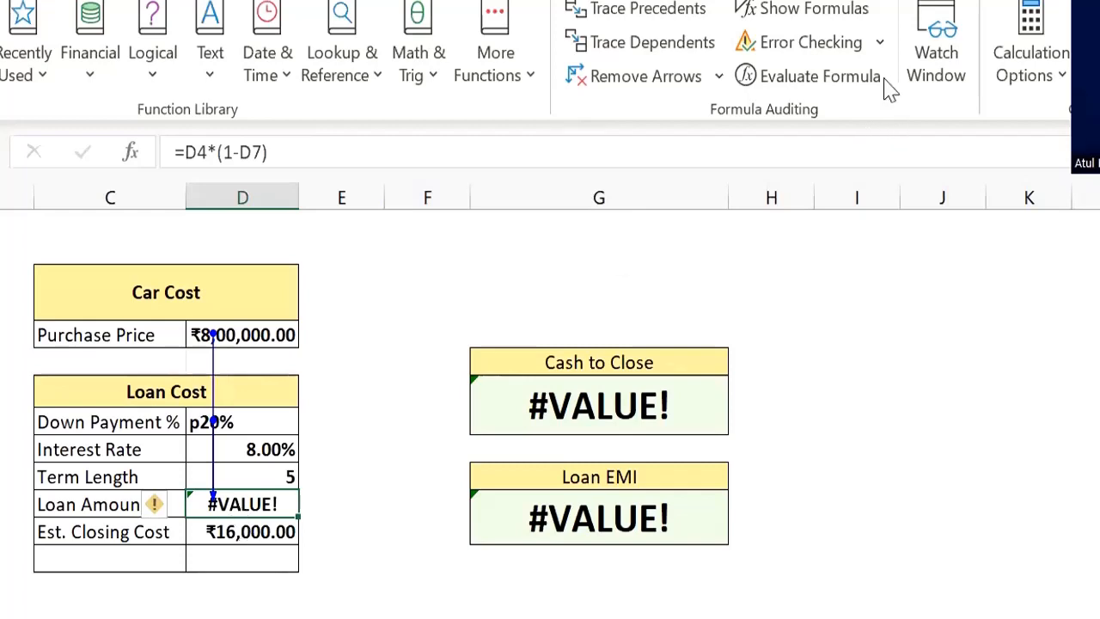
left_click(879, 54)
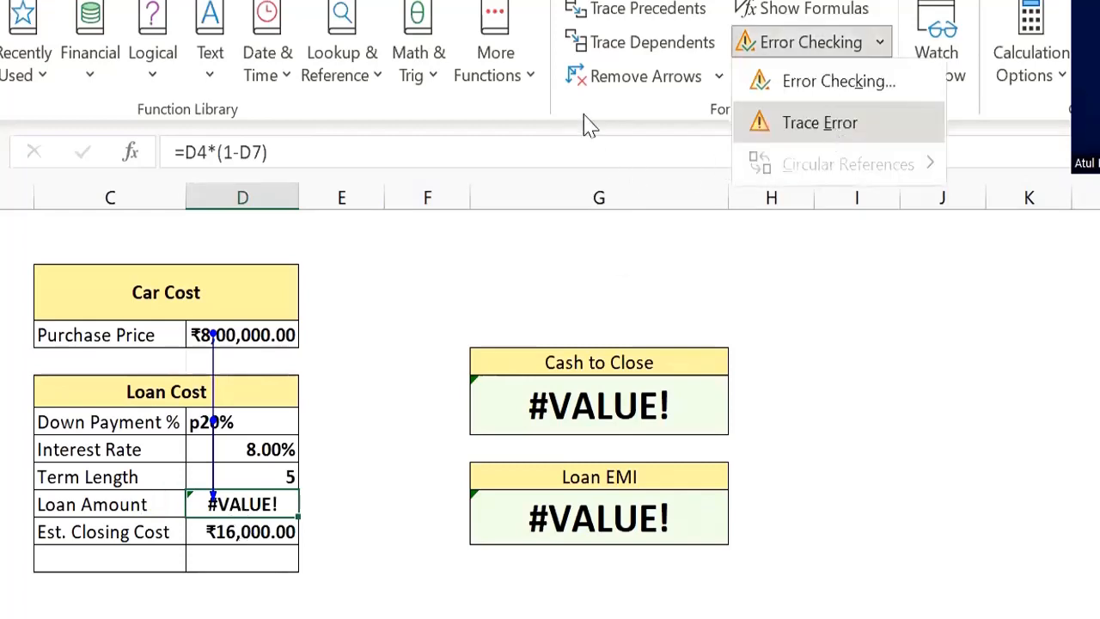
left_click(615, 86)
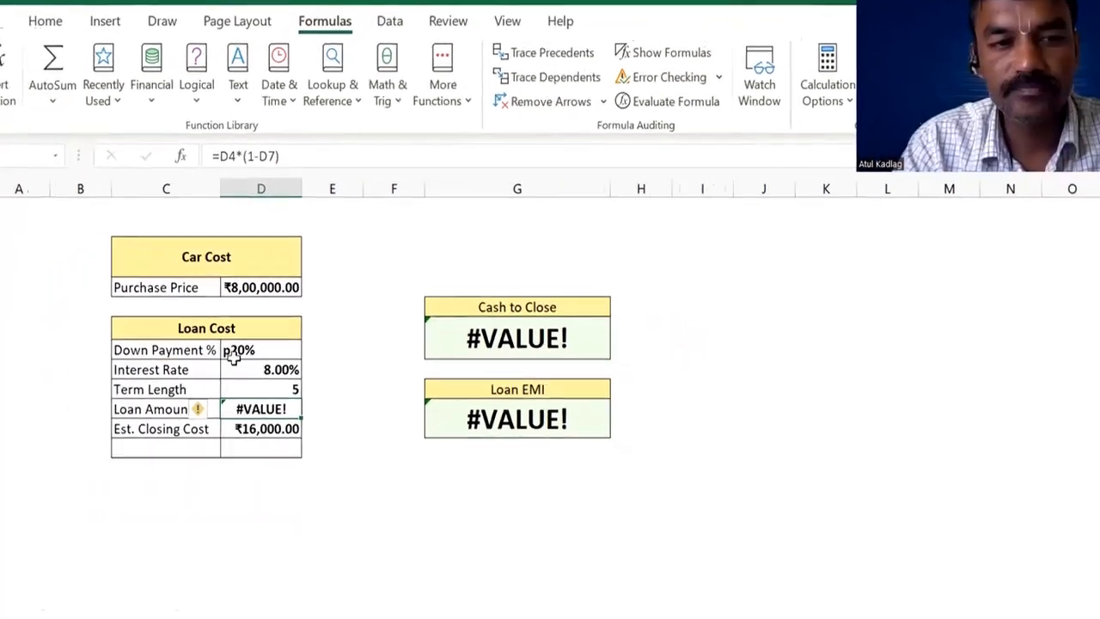
Remove the stray p from the Down Payment % in D7 so that it reads 20%.
left_click(232, 355)
double_click(233, 354)
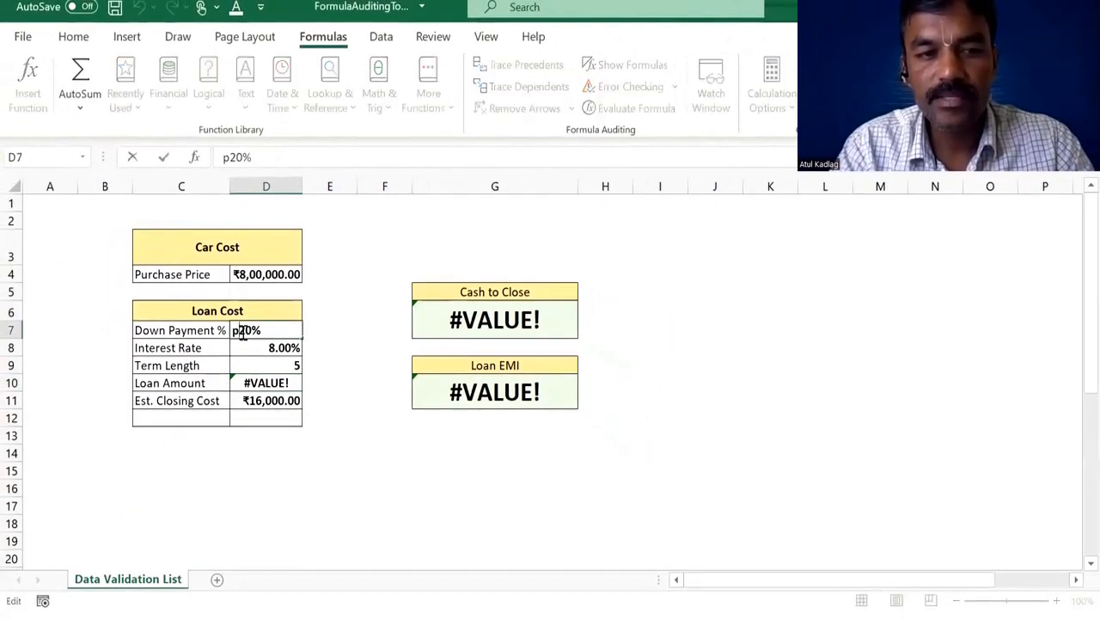
key("BackSpace")
key("Return")
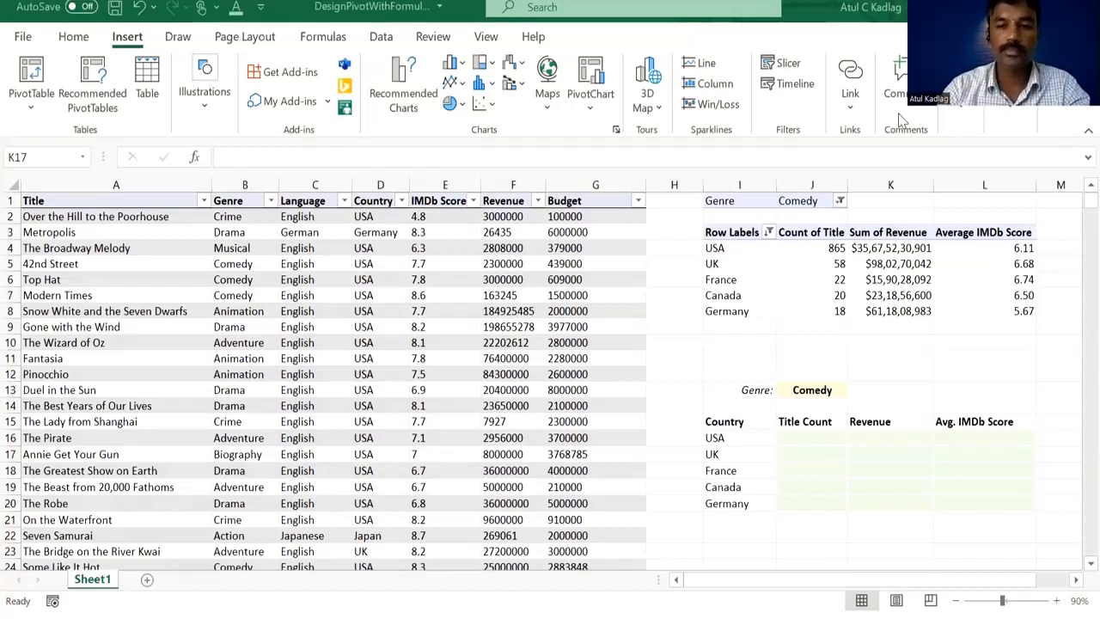
Compare the pivot table in I3:L8 with the blank summary table in I15:L20, and select the Title Count cell for USA in J16.
left_click(737, 230)
left_click_drag(738, 230, 993, 312)
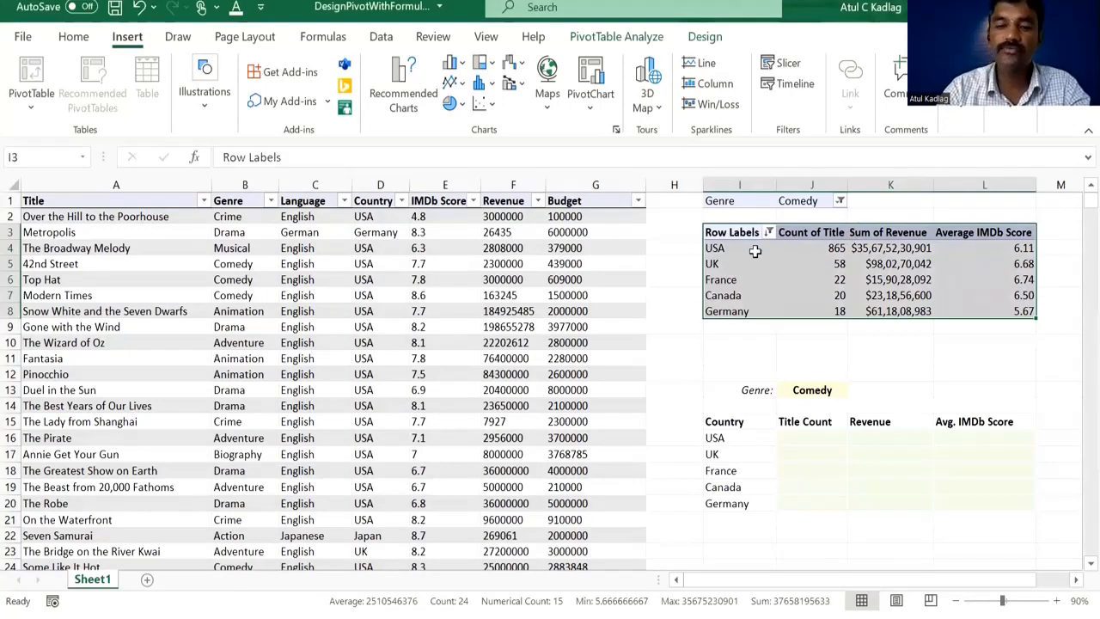
left_click(770, 463)
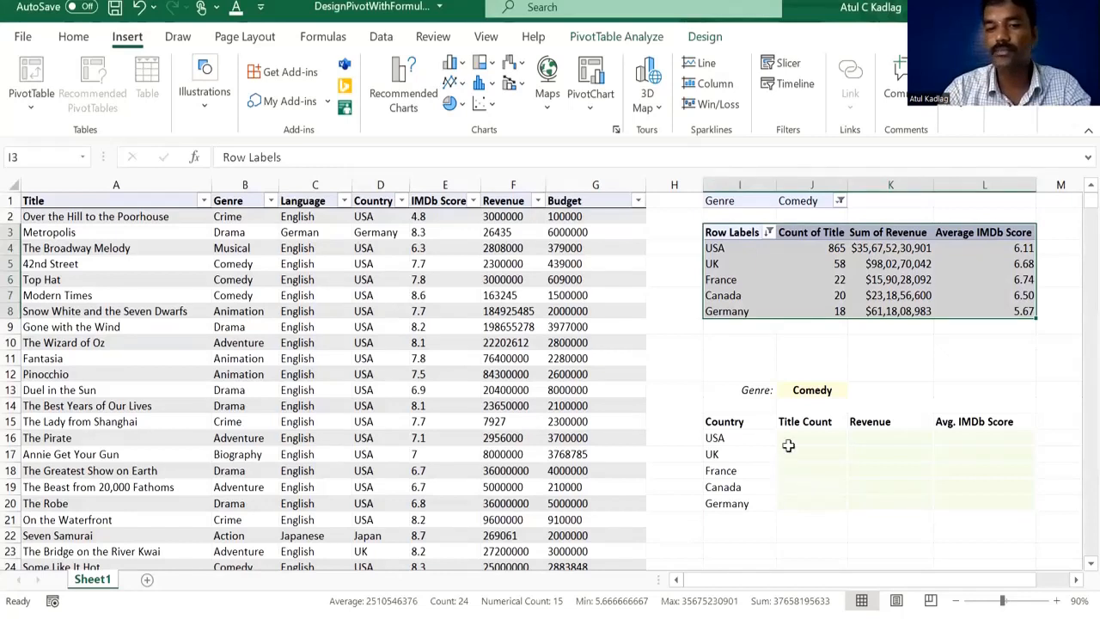
left_click(808, 436)
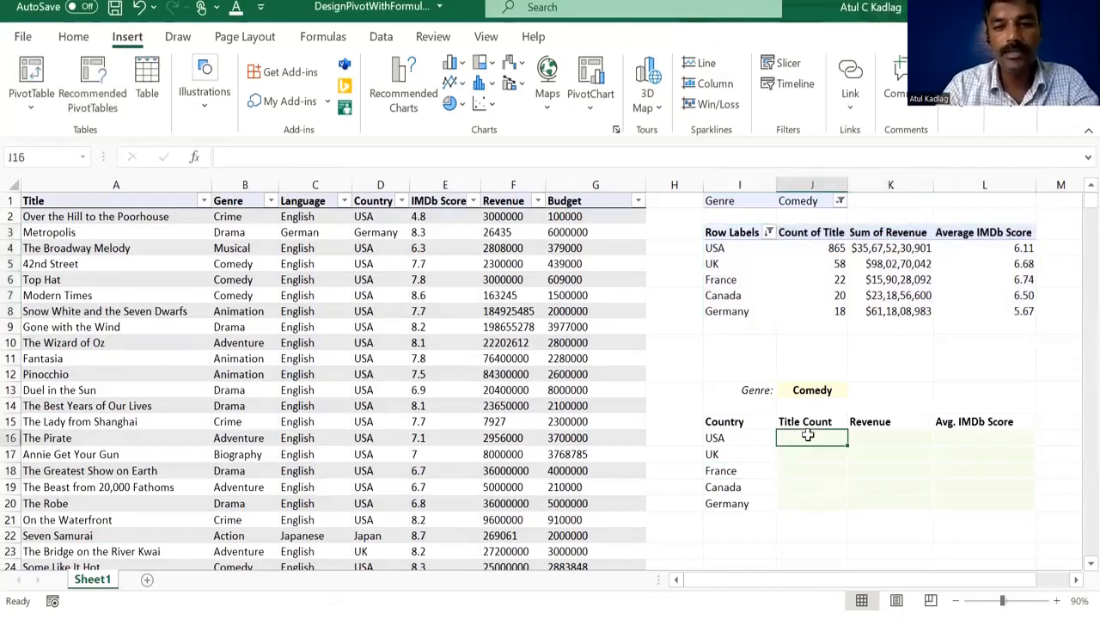
key("Left")
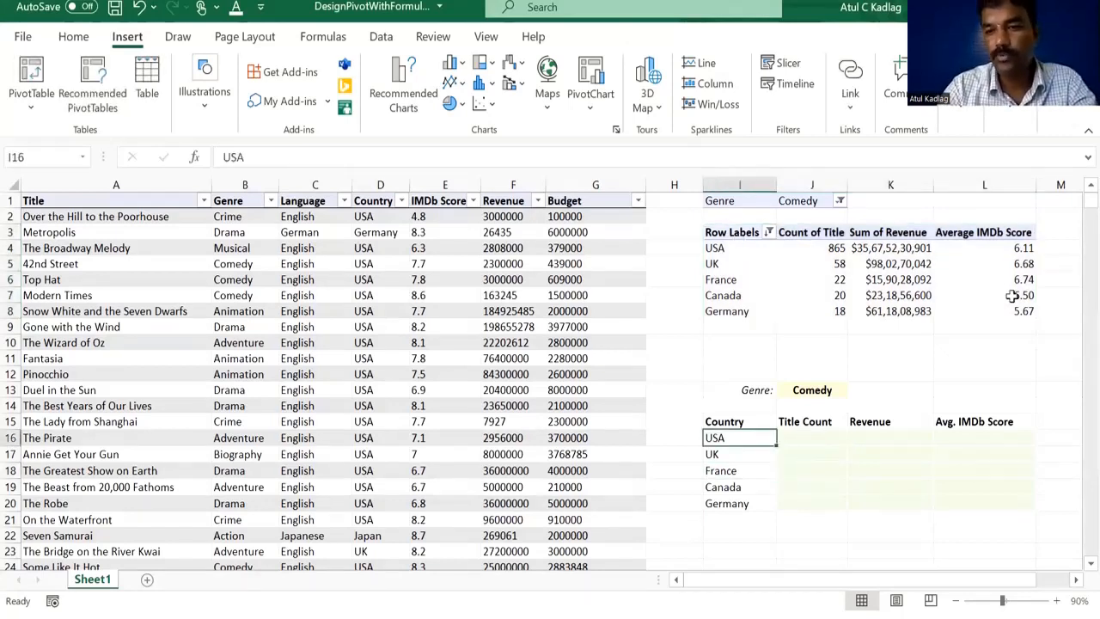
left_click_drag(731, 232, 1013, 305)
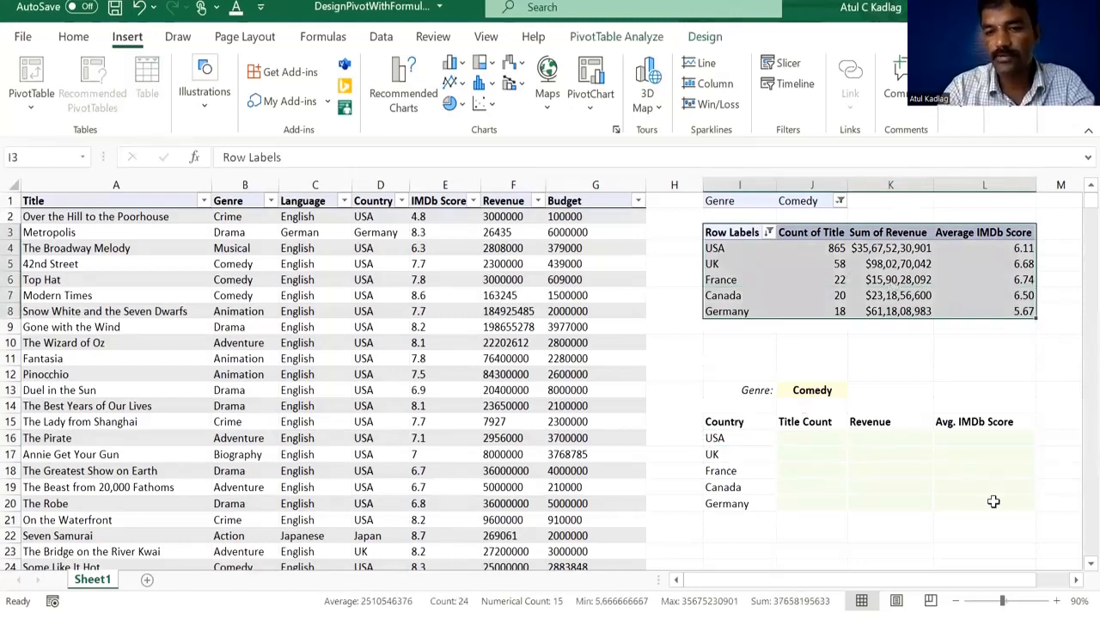
left_click_drag(727, 422, 994, 501)
left_click(813, 253)
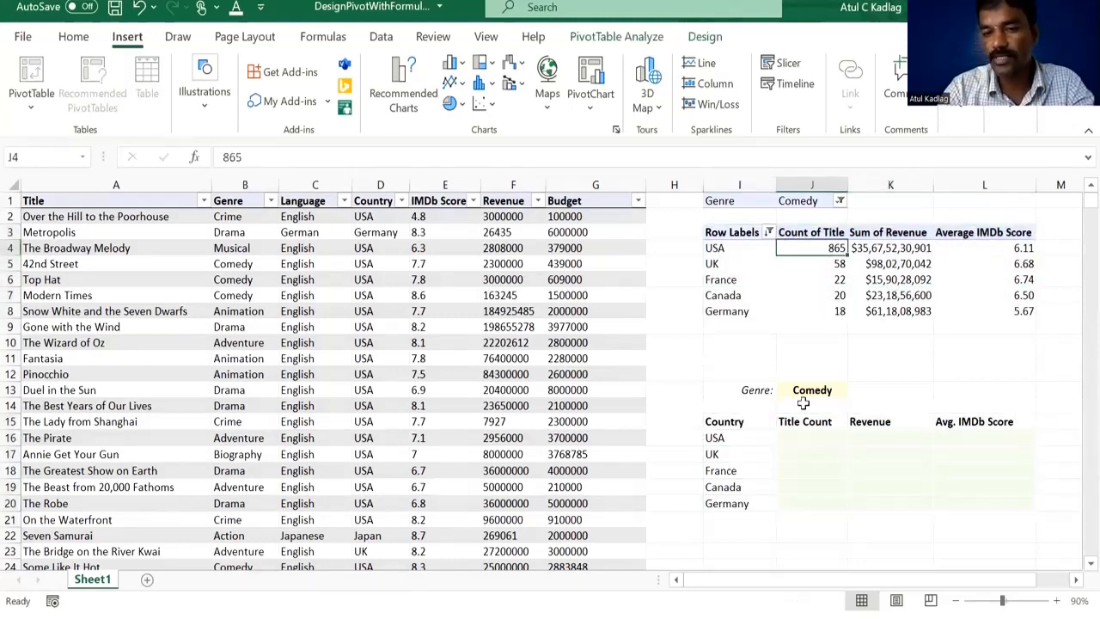
left_click(805, 453)
left_click(805, 439)
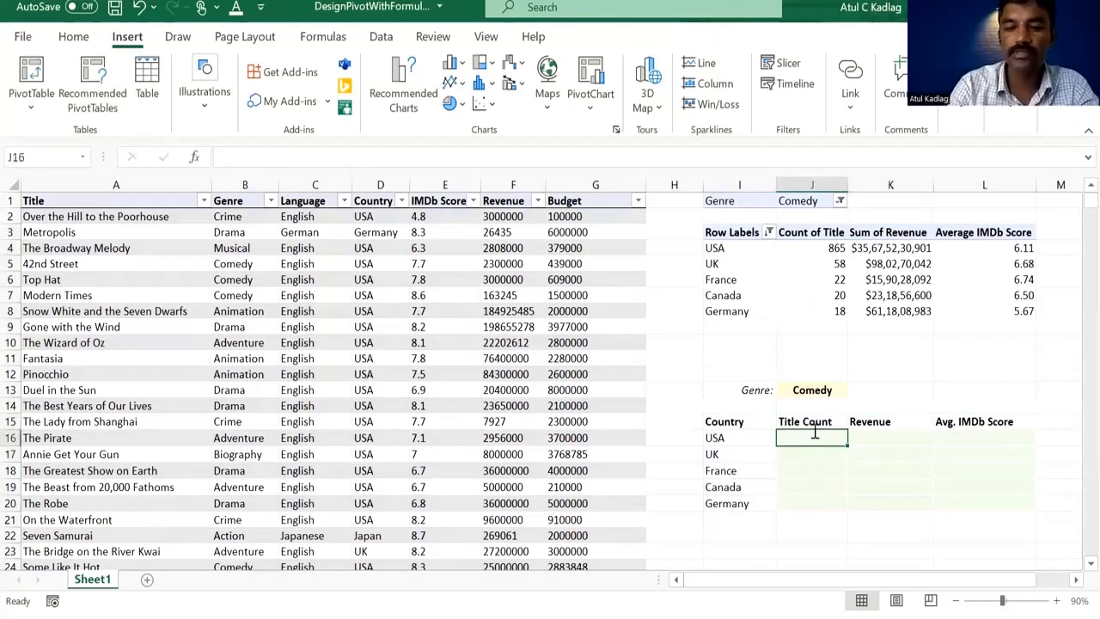
type("COU")
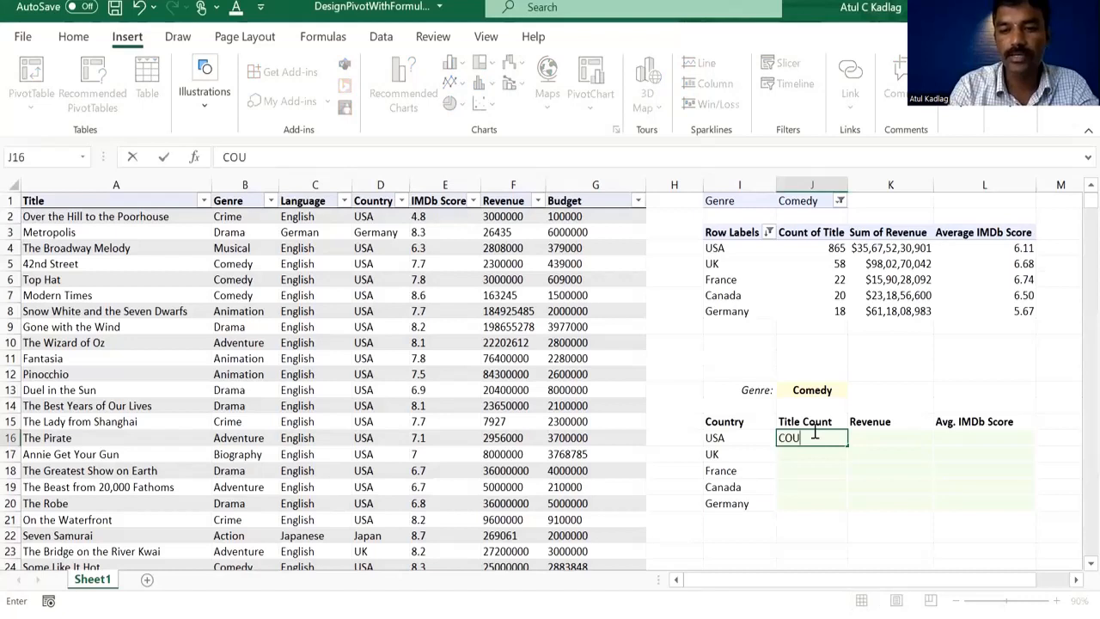
key("BackSpace")
key("BackSpace")
key("BackSpace")
Start a COUNTIFS formula in J16 that matches the Country column $D:$D against the country in $I16.
type("=")
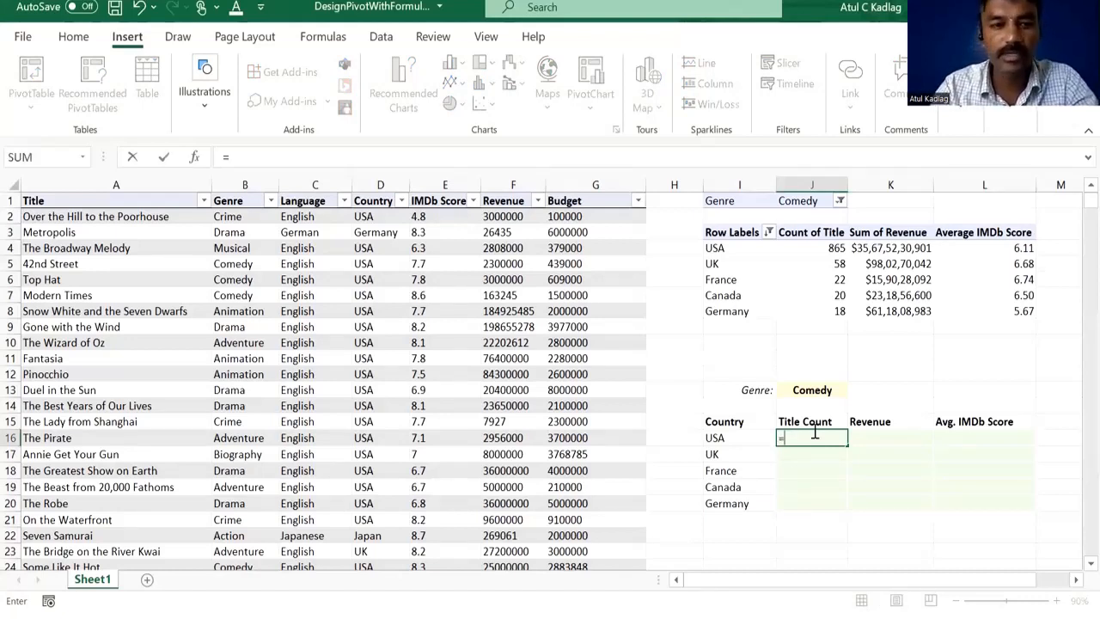
type("COUNTIFS(")
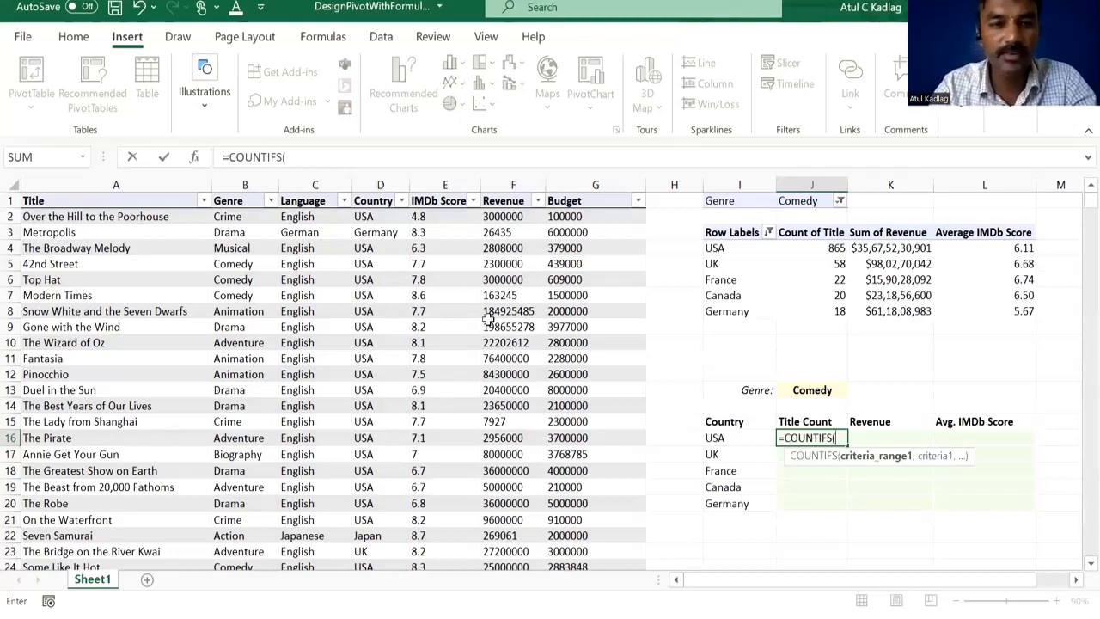
left_click(374, 182)
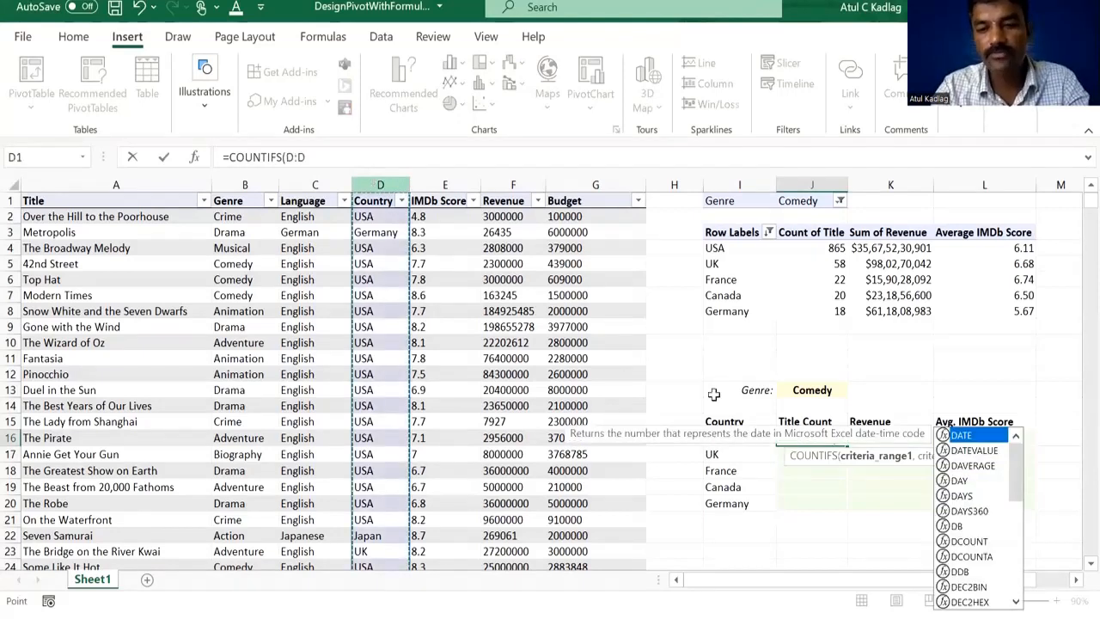
key("F4")
type(",")
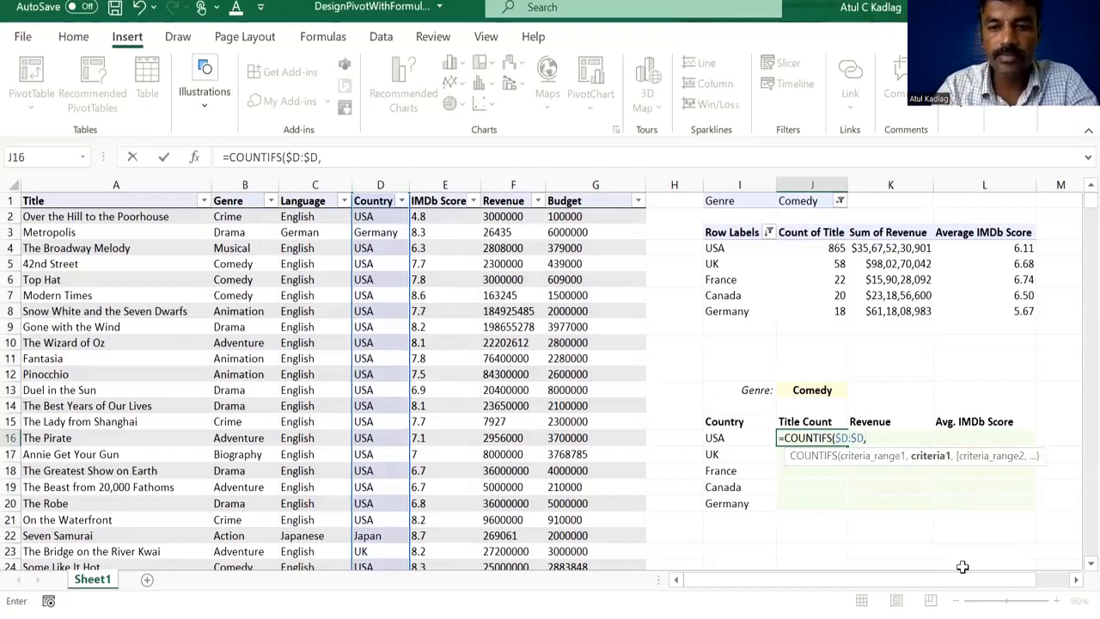
left_click(735, 437)
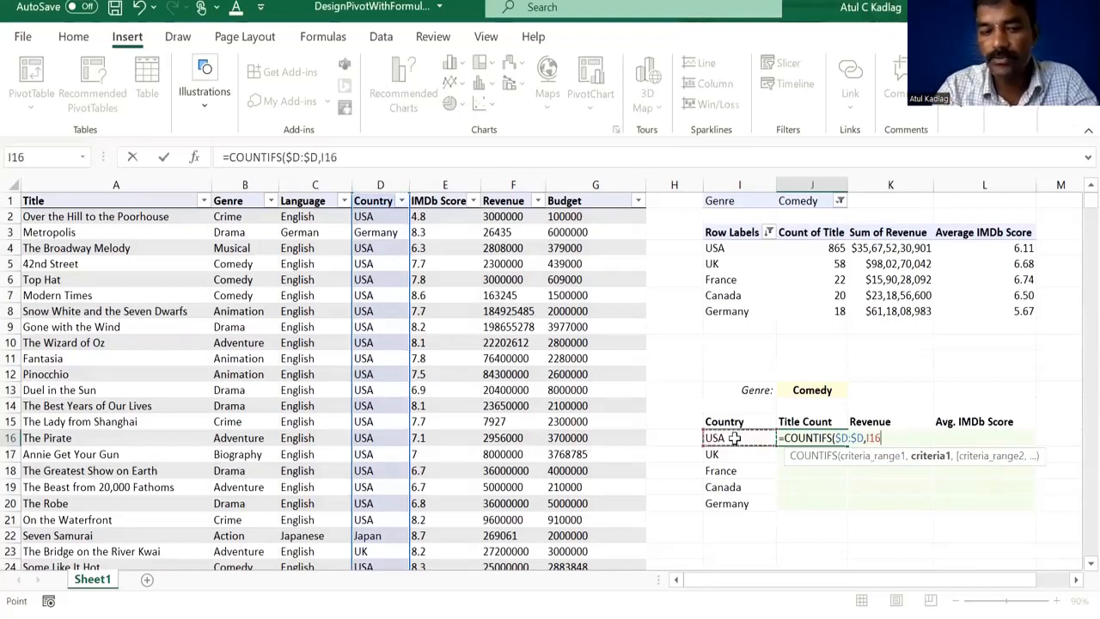
key("F4")
key("F4")
key("F4")
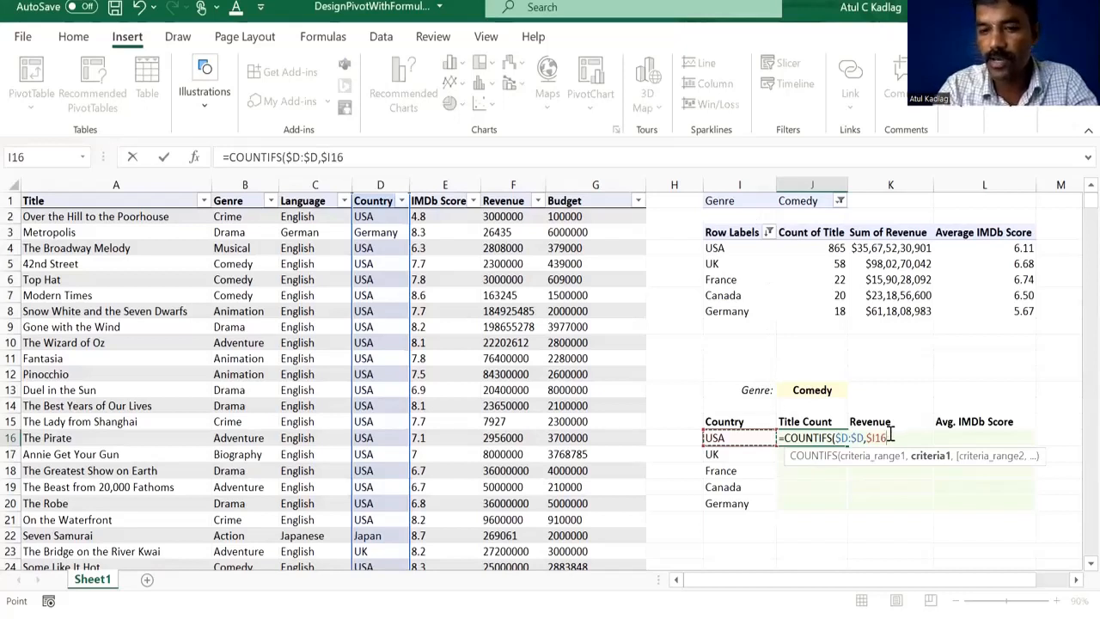
type(",")
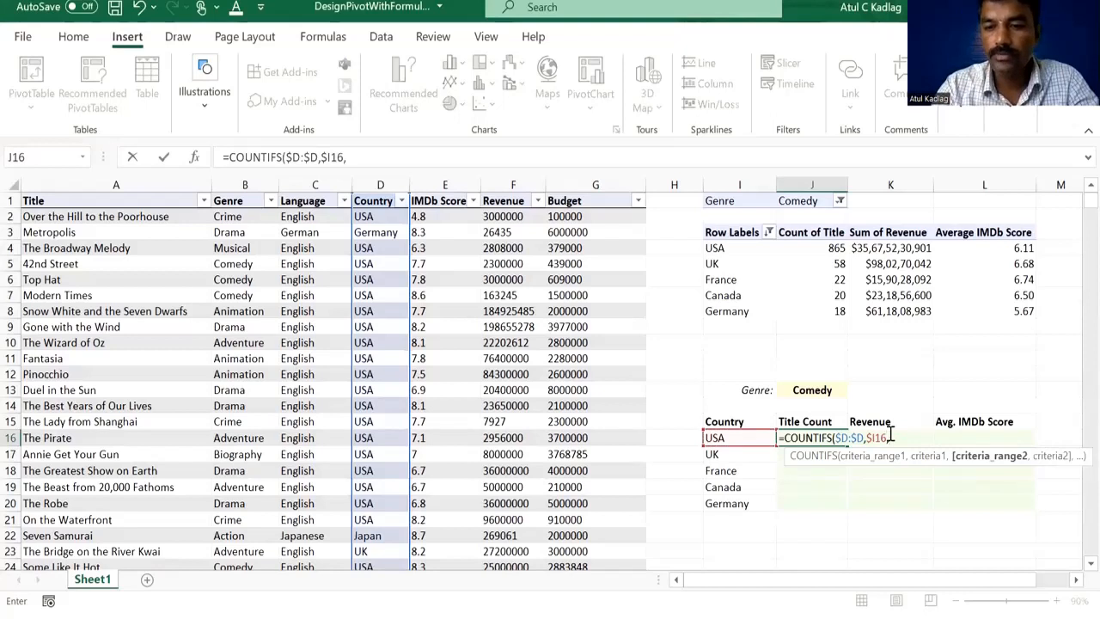
Complete the COUNTIFS formula in J16 by matching the Genre column $B:$B against the selected genre in $J$13.
left_click(243, 177)
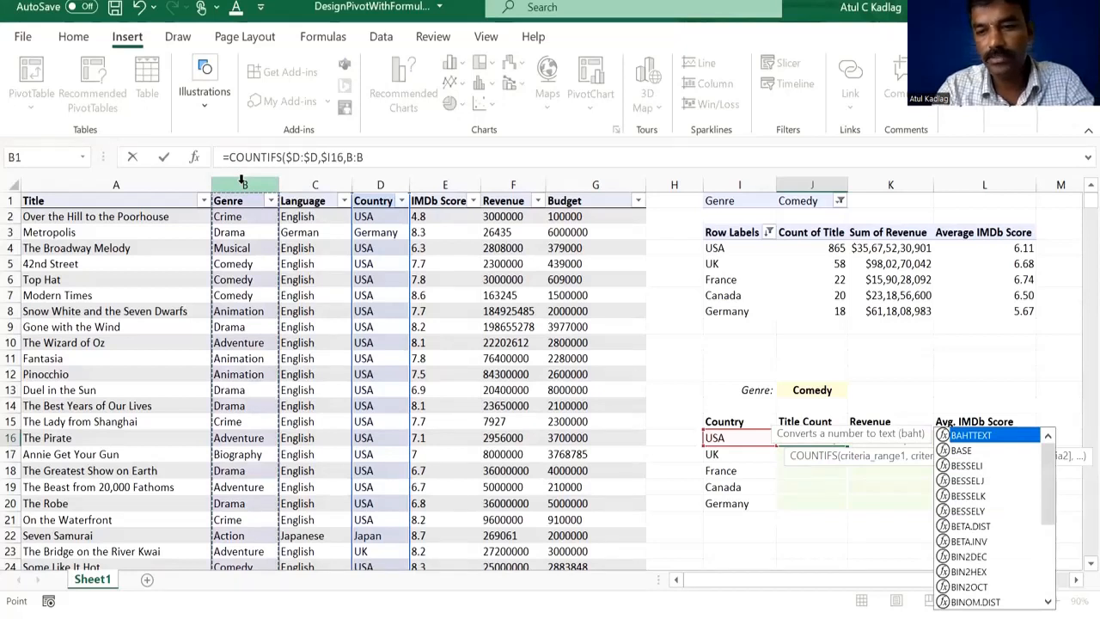
key("F4")
type(",")
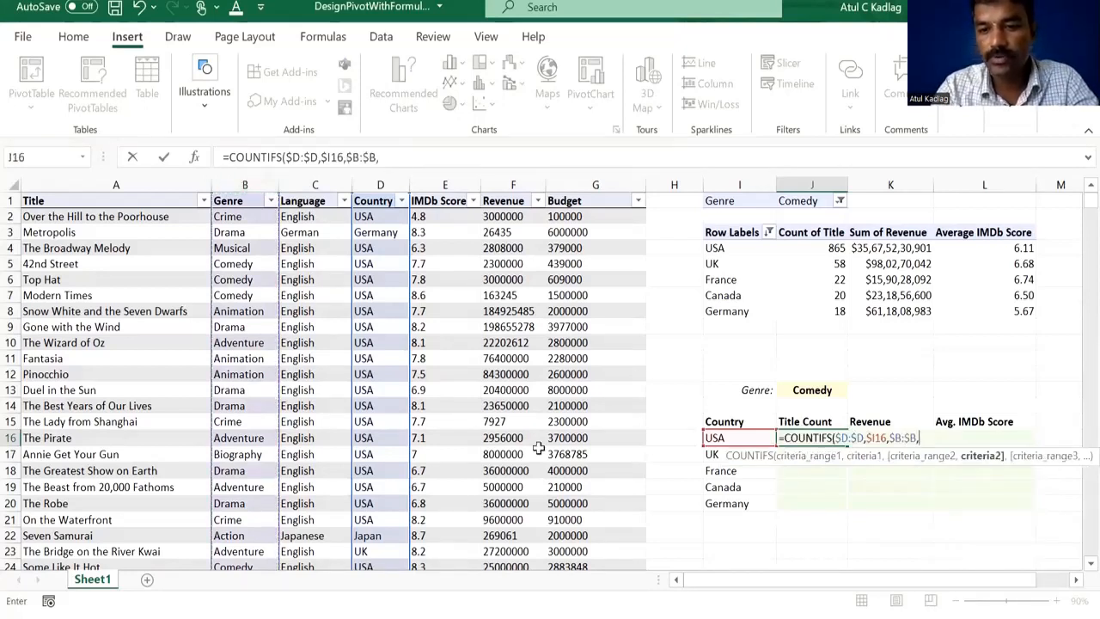
left_click(818, 387)
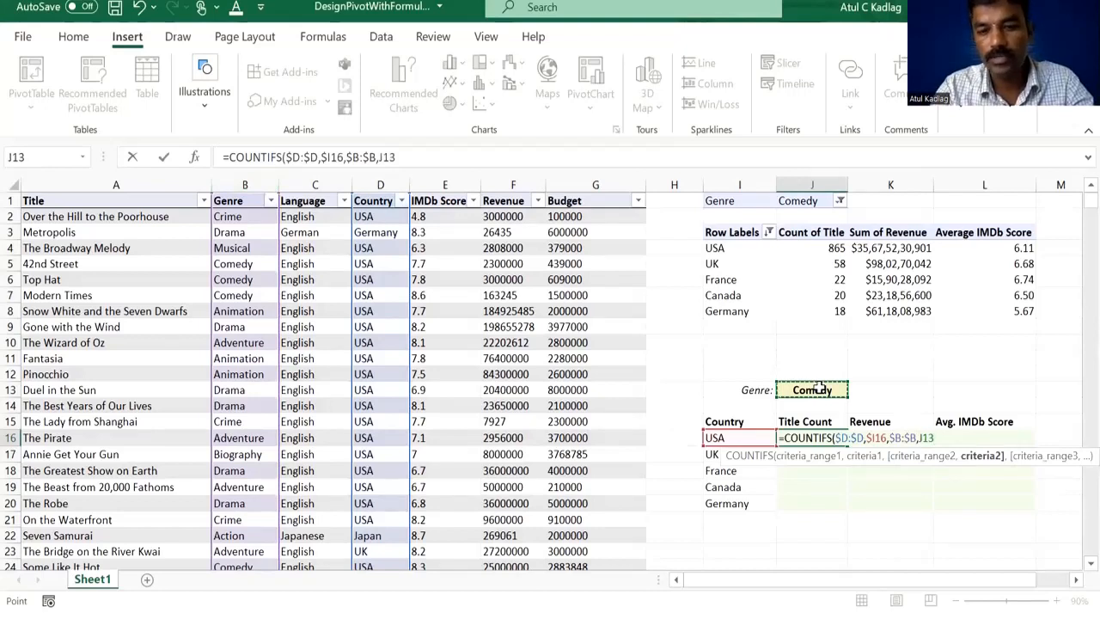
key("F4")
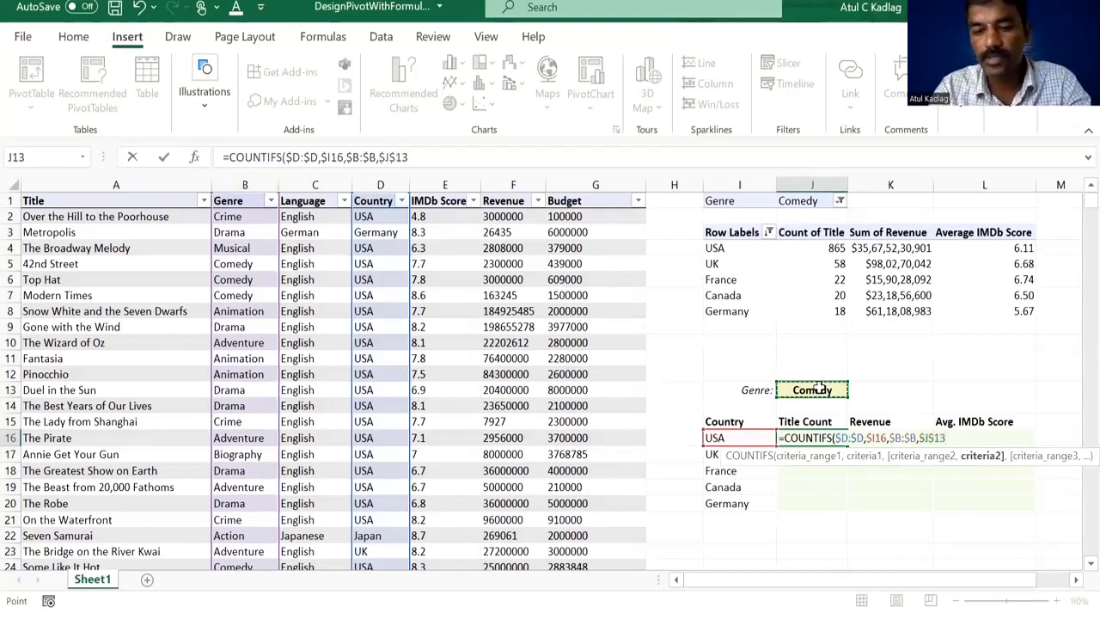
type(")")
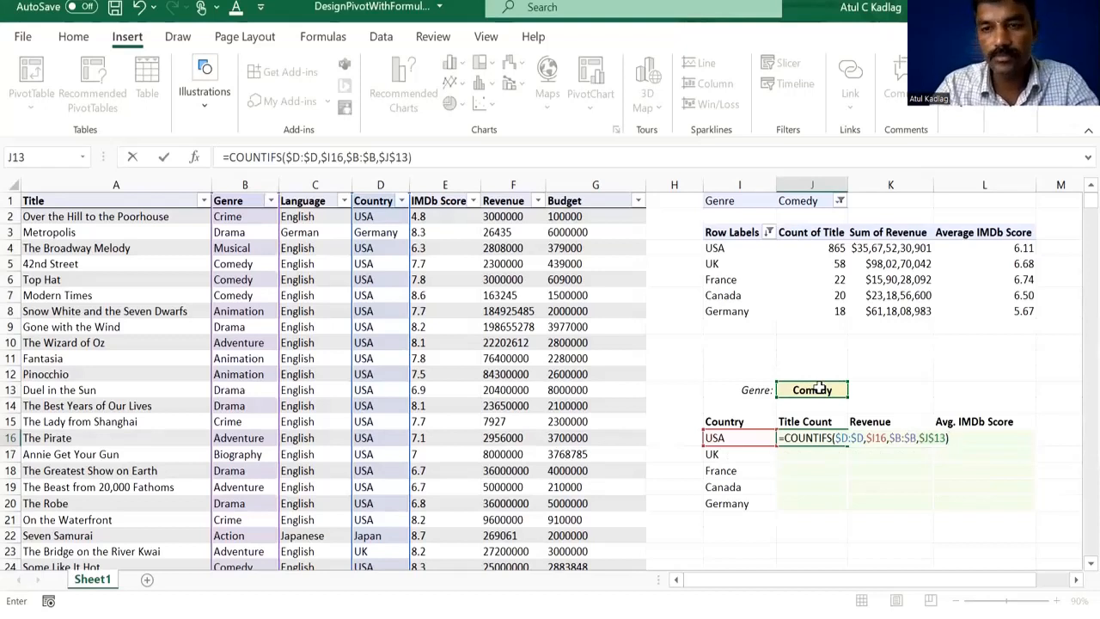
key("ctrl+Return")
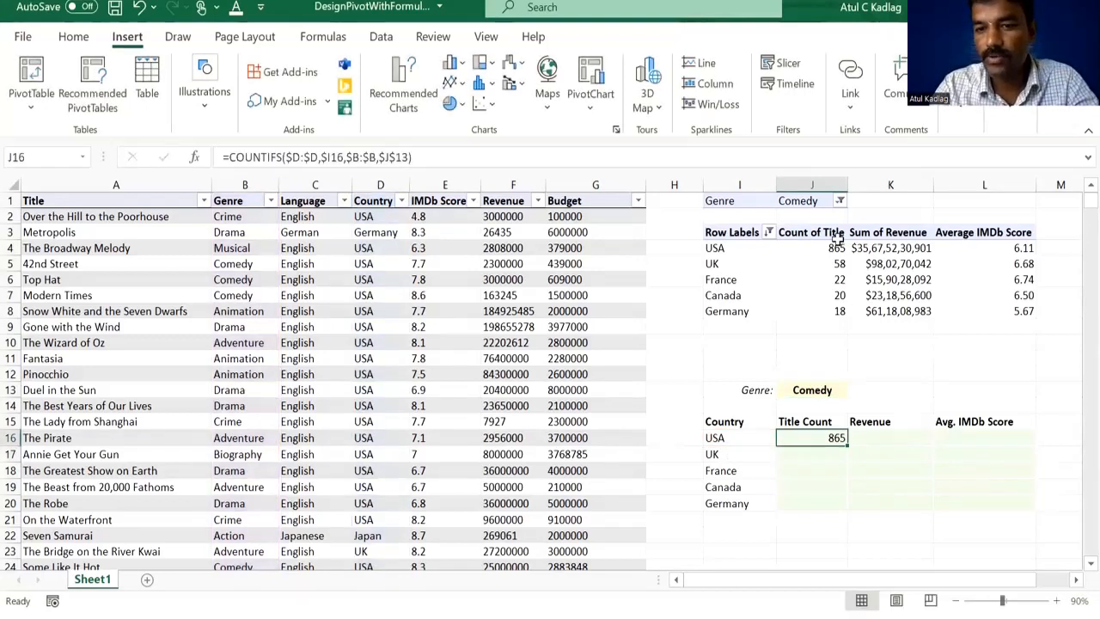
Fill the Title Count formula from J16 down to J20 and compare the results with the pivot table's title counts.
double_click(848, 445)
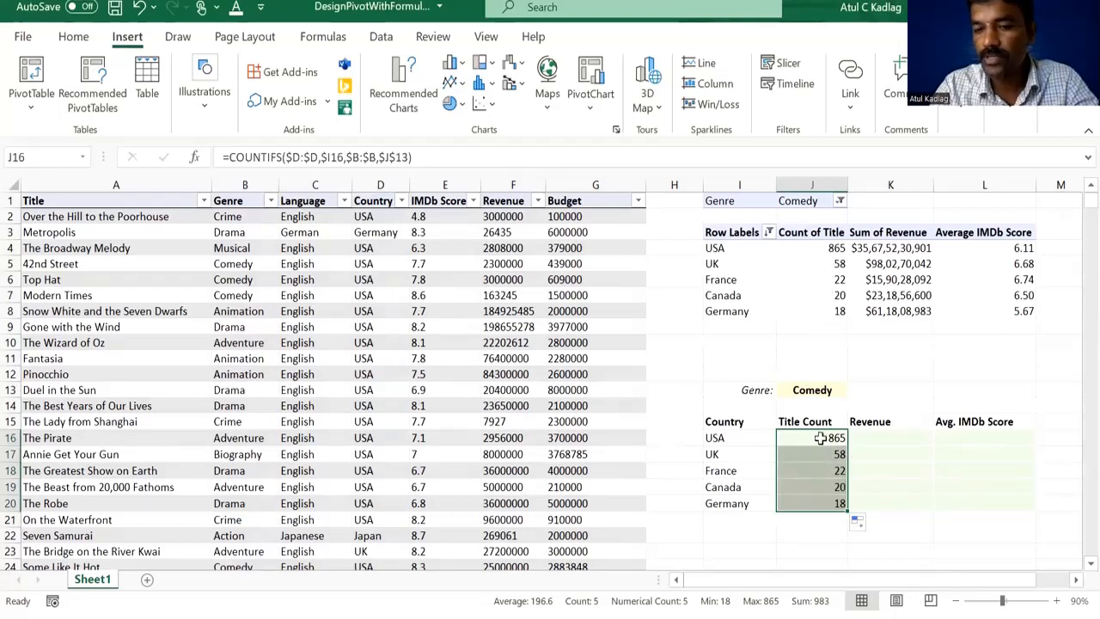
left_click_drag(827, 261, 829, 309)
left_click(829, 309)
left_click(812, 450)
left_click(813, 439)
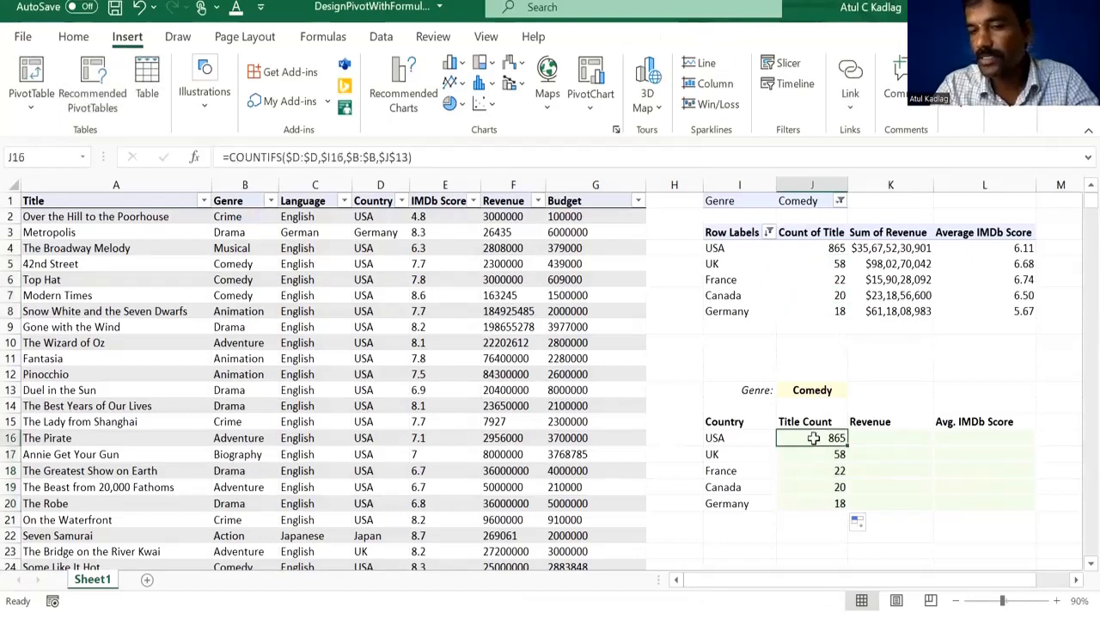
Start a SUMIFS formula in the USA Revenue cell K16 with the Revenue column $F:$F as the sum range.
left_click(867, 437)
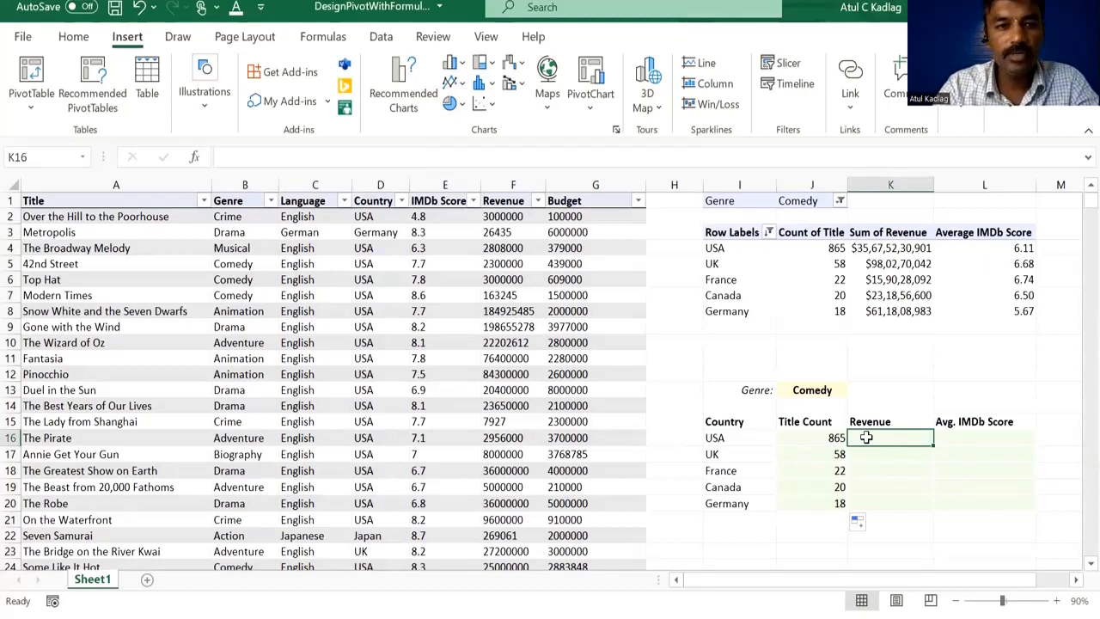
type("=")
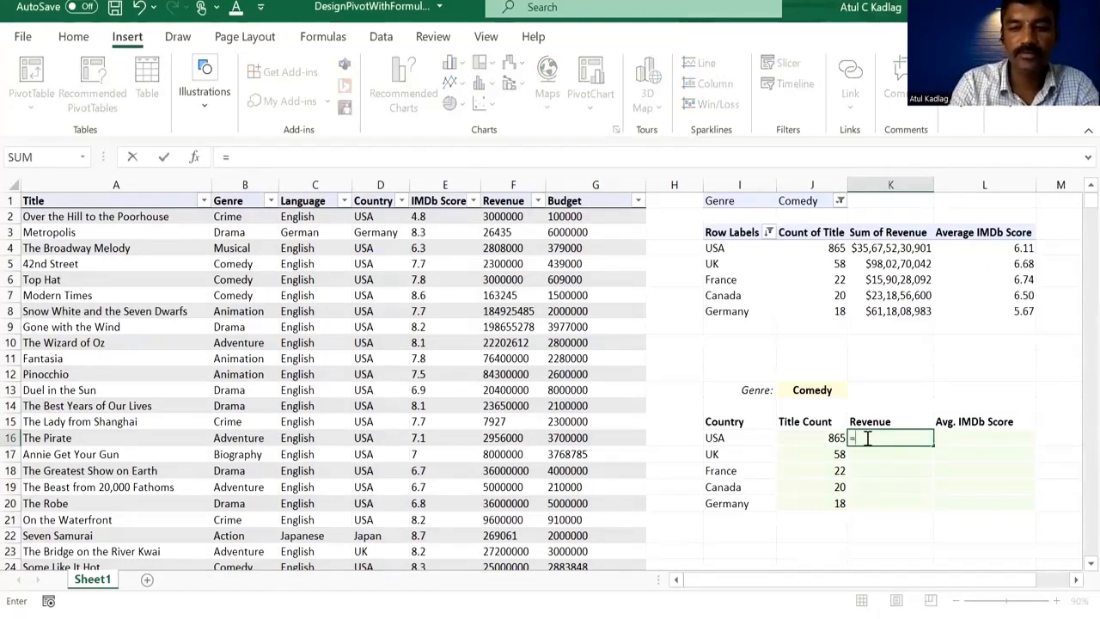
type("SUMIFS(")
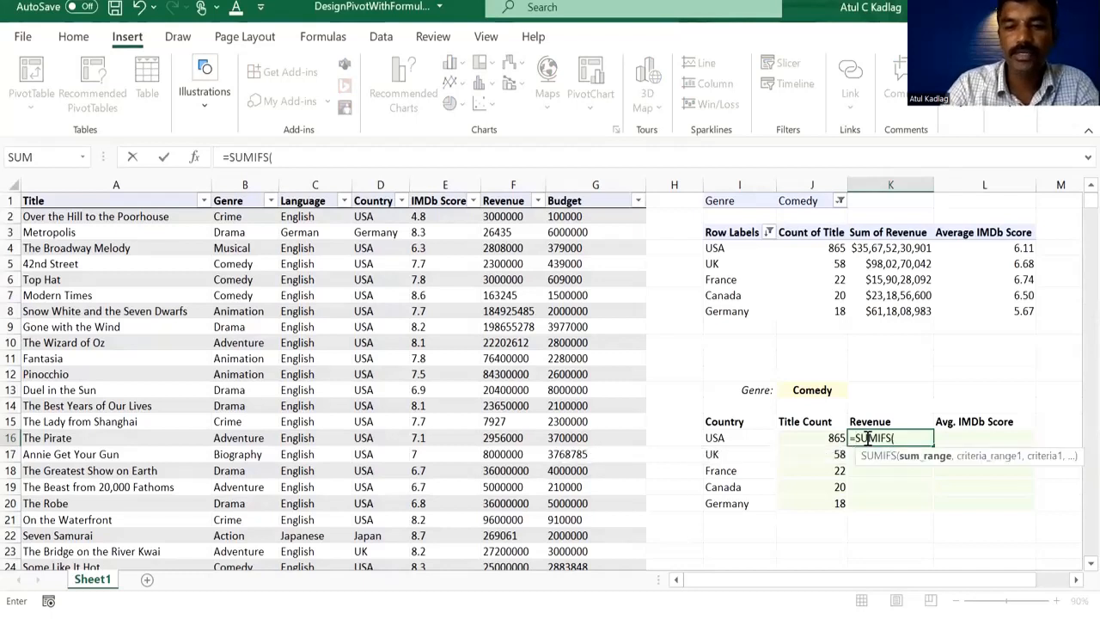
left_click(498, 183)
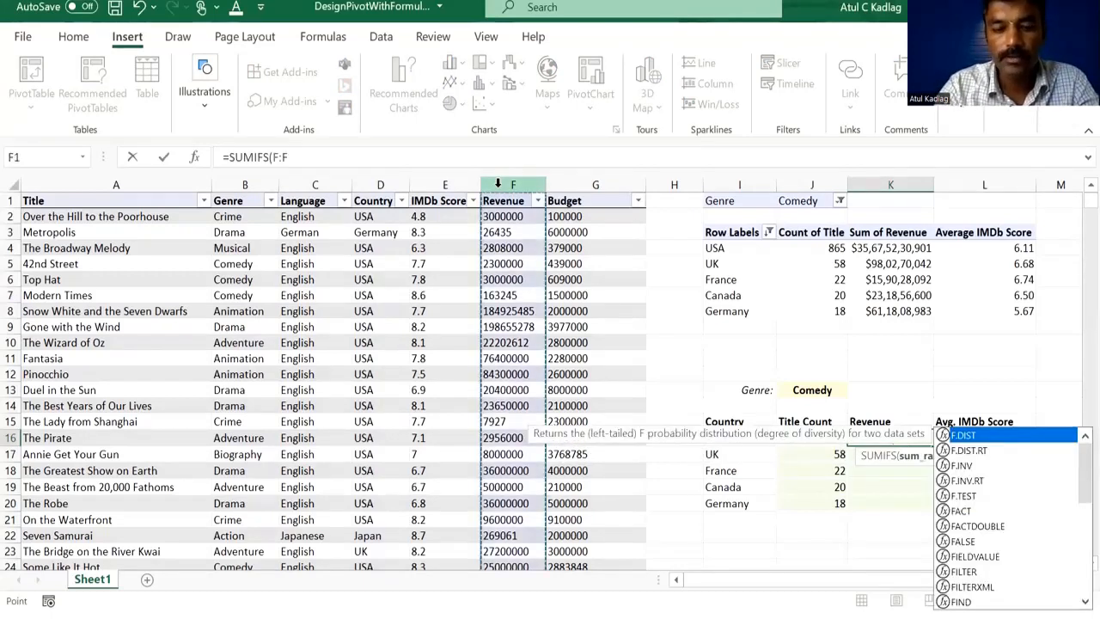
key("F4")
type(",")
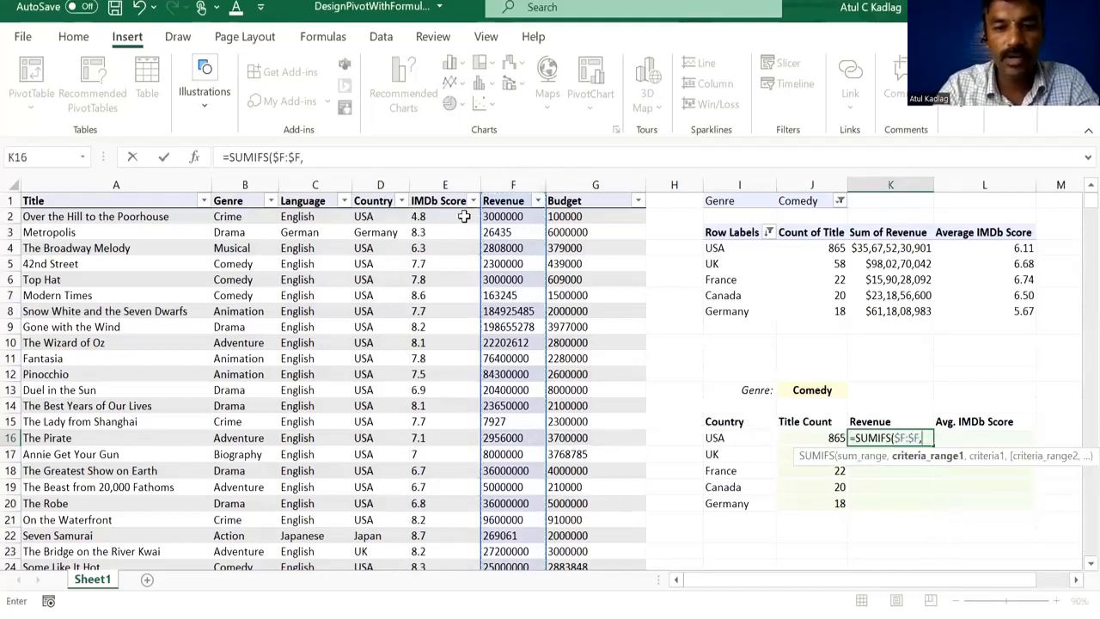
Add the country condition to the SUMIFS formula in K16, matching $D:$D against $I16.
left_click(384, 184)
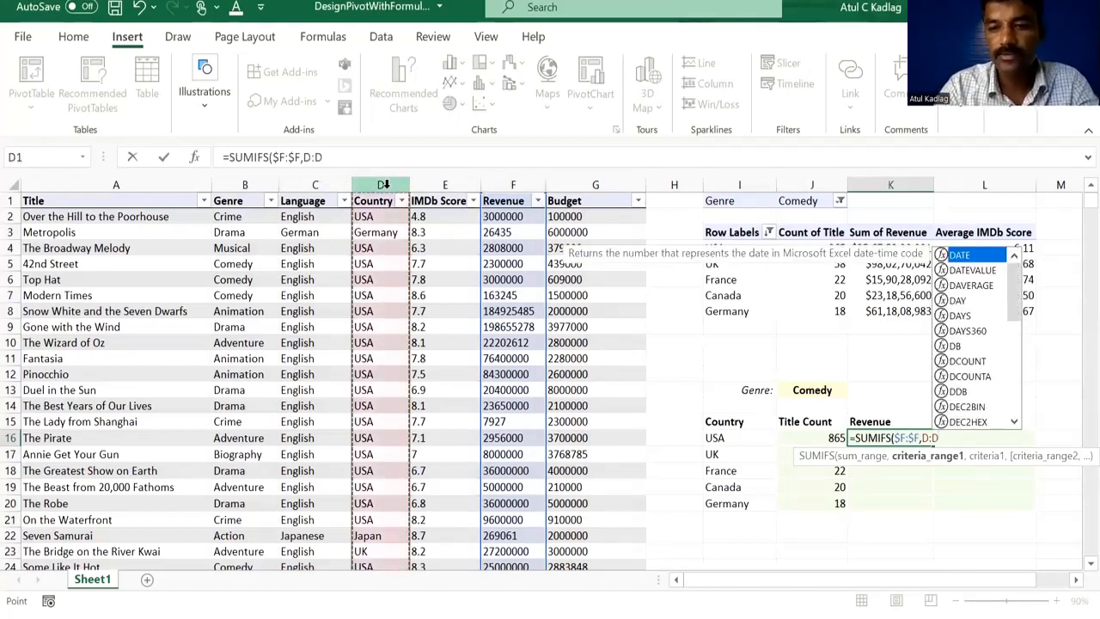
key("F4")
type(",")
left_click(719, 437)
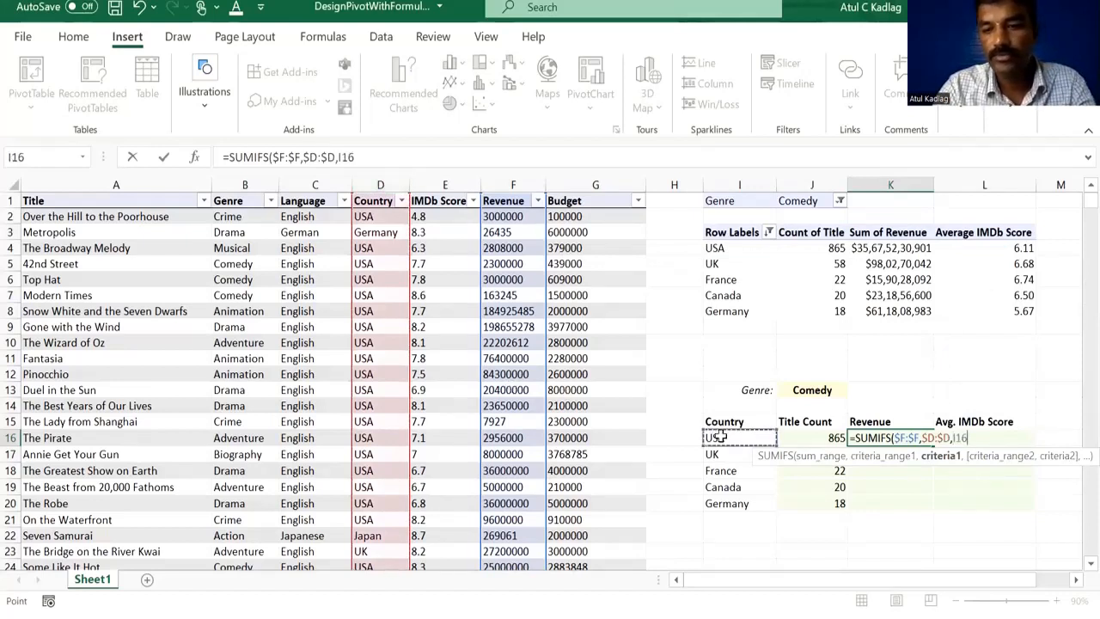
key("F4")
key("F4")
key("F4")
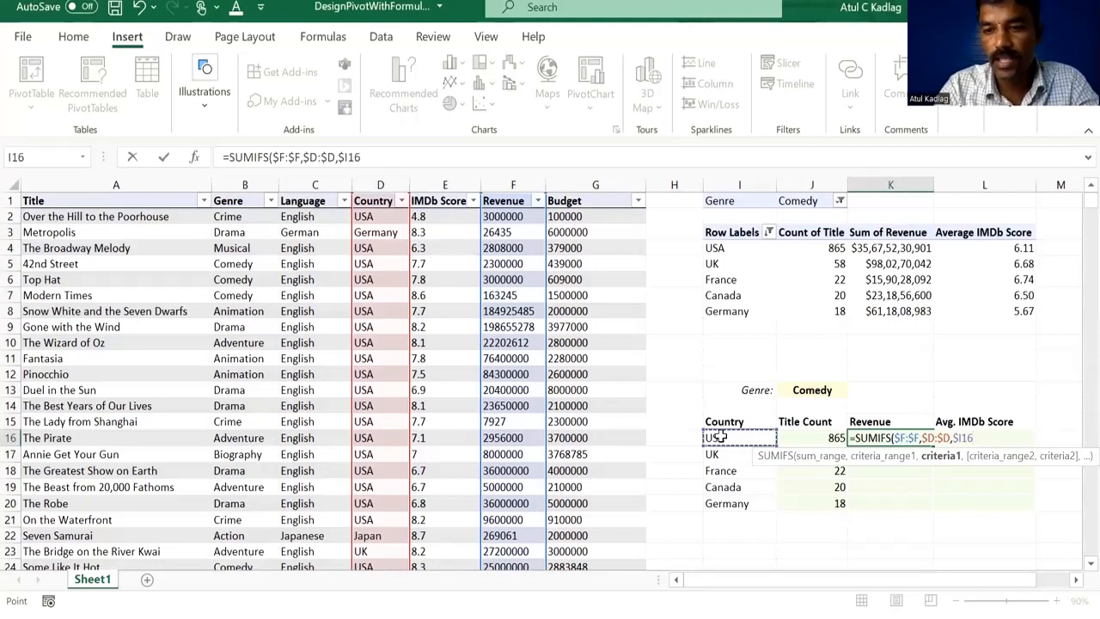
type(",")
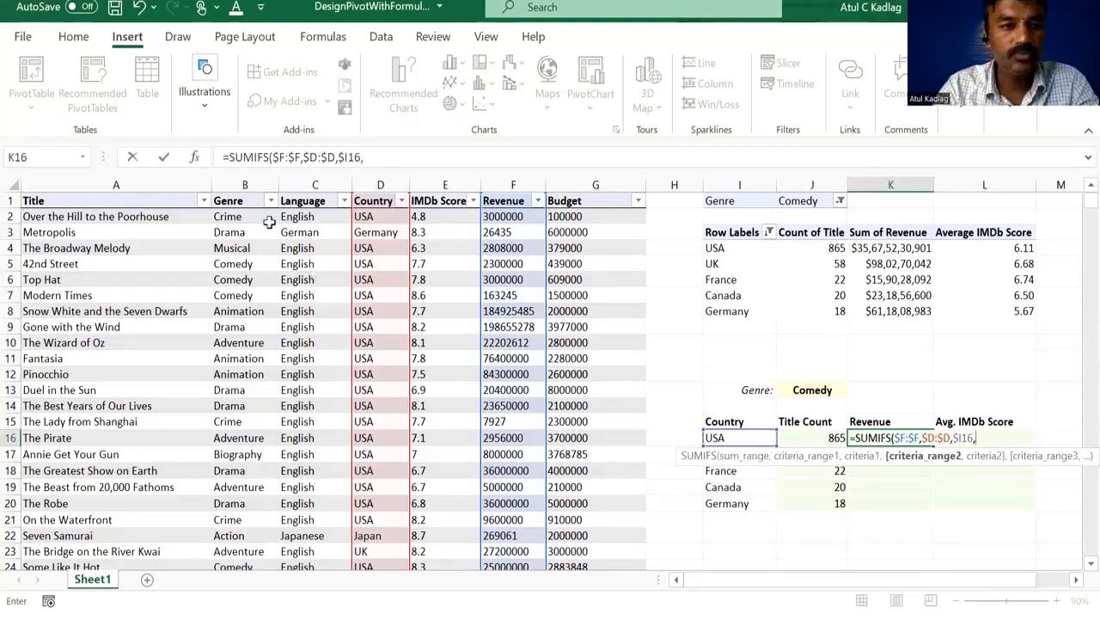
Finish the SUMIFS formula in K16 with the genre condition $B:$B matching $J$13, and fill it down to K20.
left_click(244, 178)
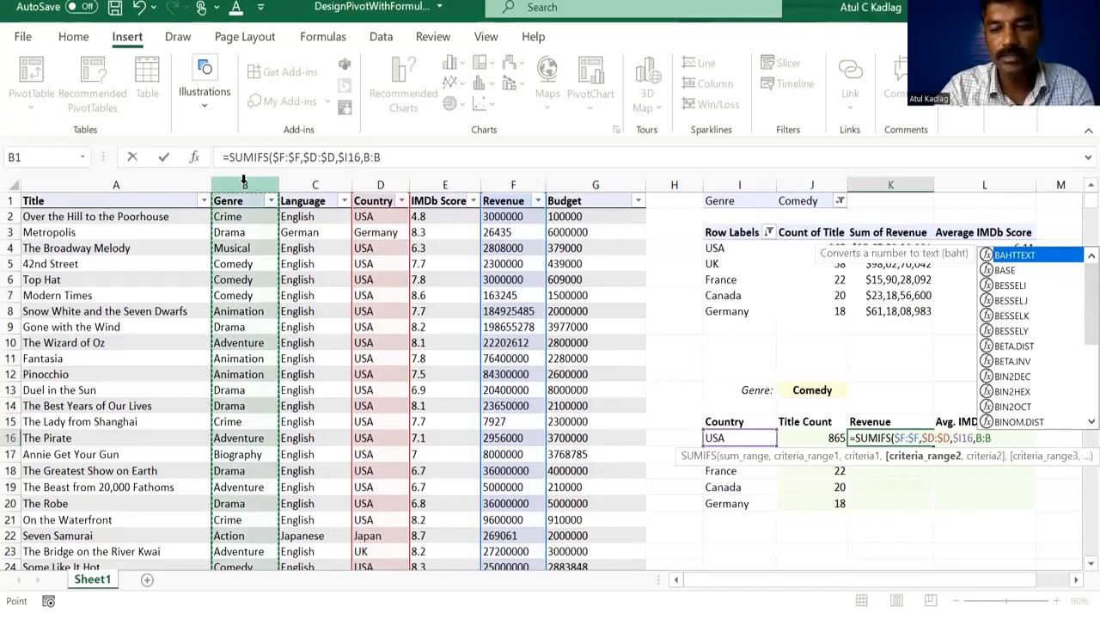
key("F4")
type(",")
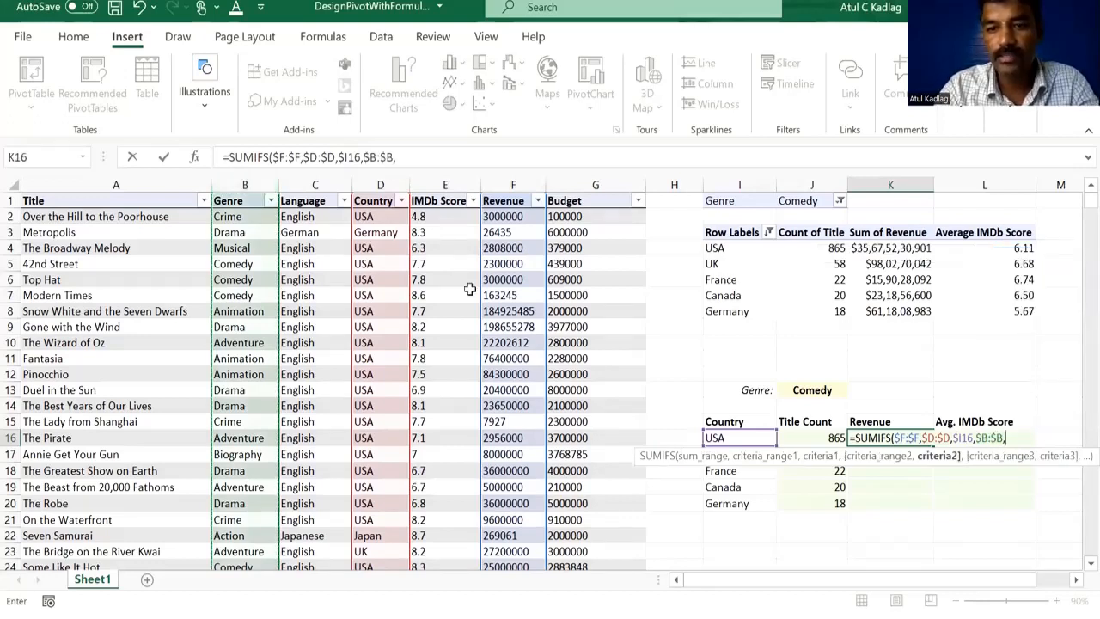
left_click(813, 392)
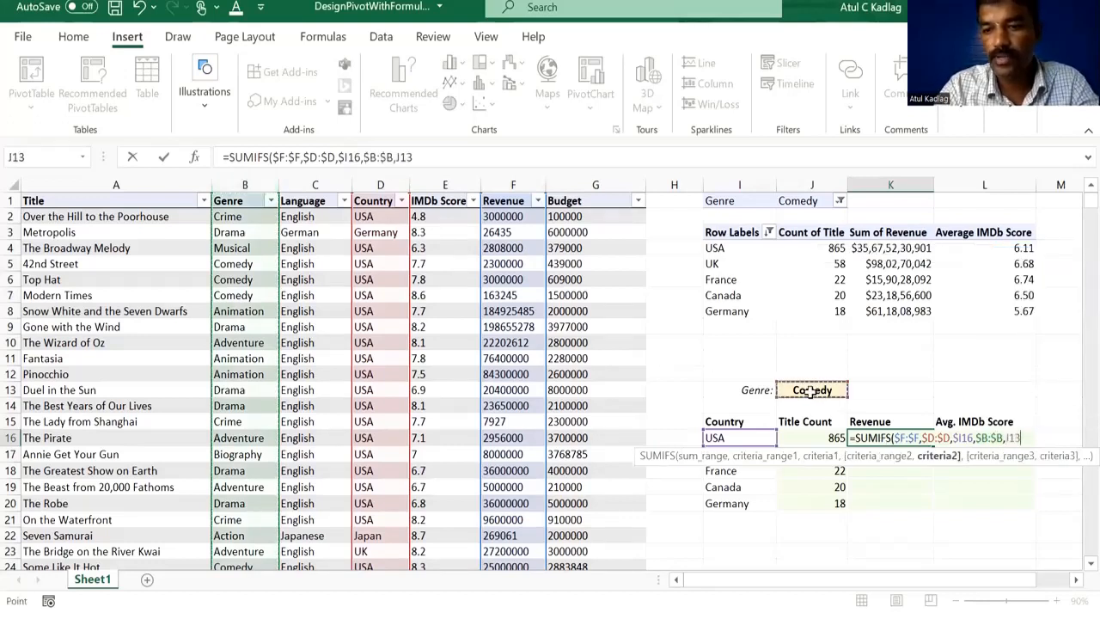
key("F4")
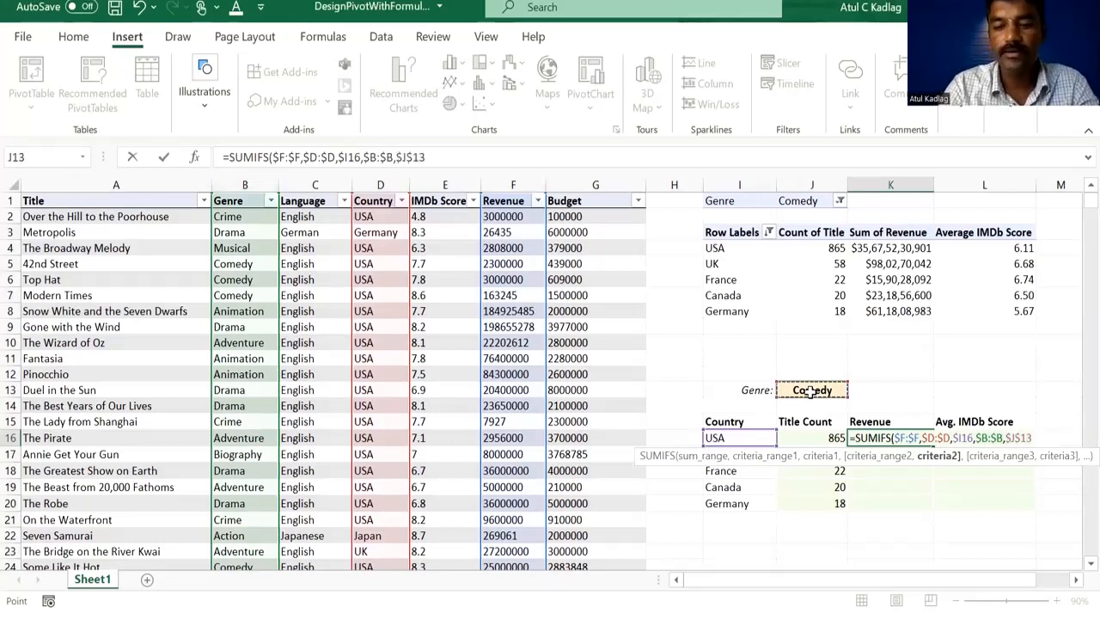
type(")")
key("Return")
key("Up")
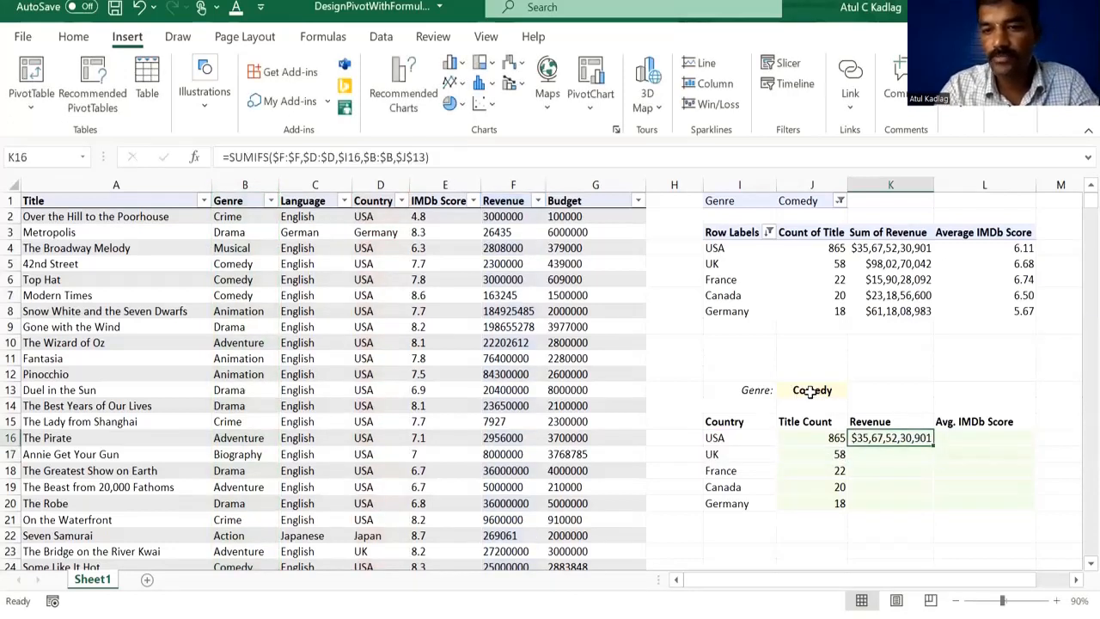
double_click(934, 445)
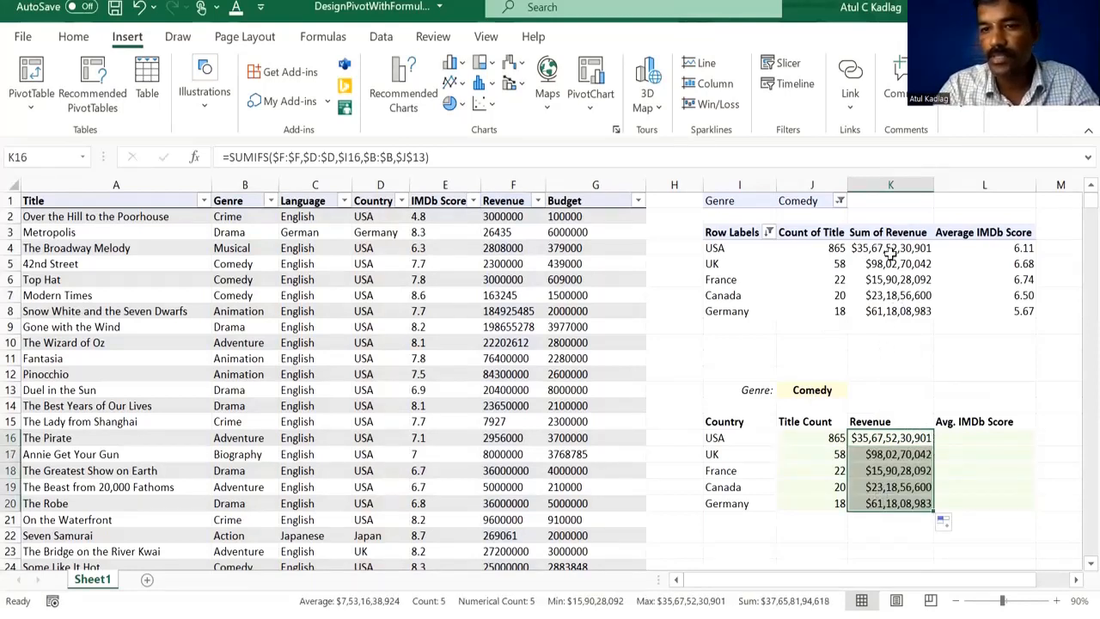
left_click_drag(891, 251, 894, 313)
Start an AVERAGEIFS formula in the USA Avg. IMDb Score cell L16 with the IMDb Score column $E:$E as the average range.
left_click(950, 436)
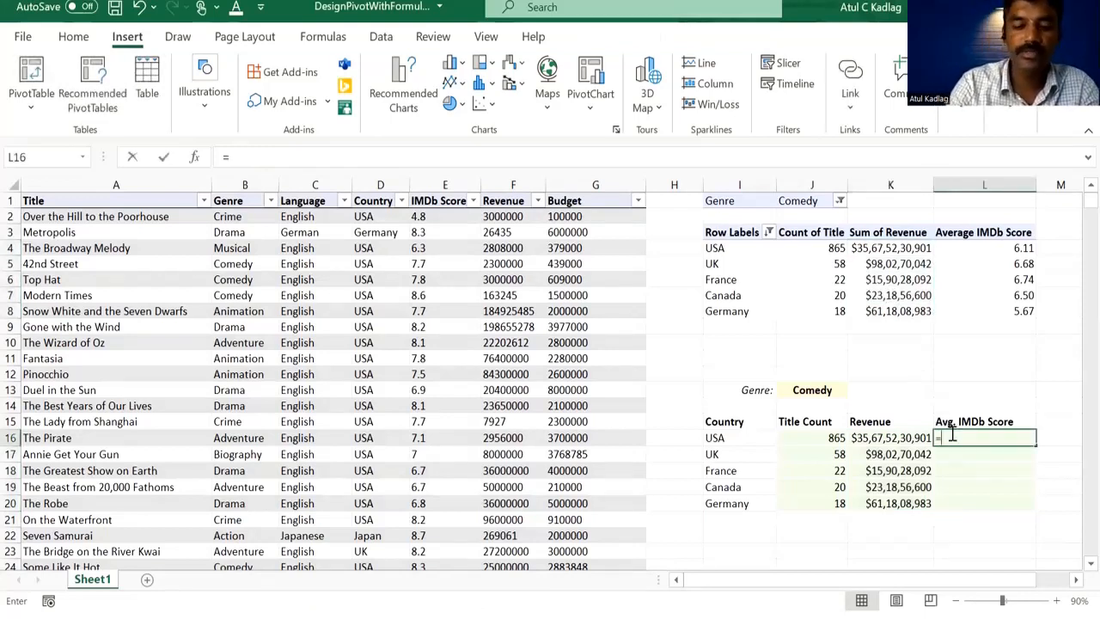
type("=")
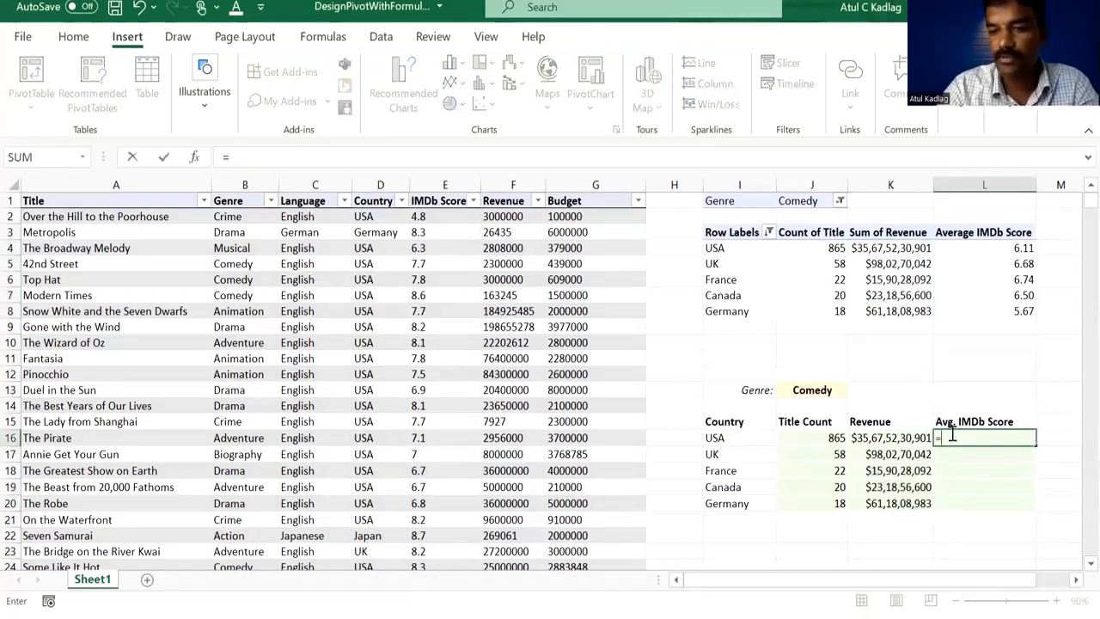
type("AVERAGEIFS(")
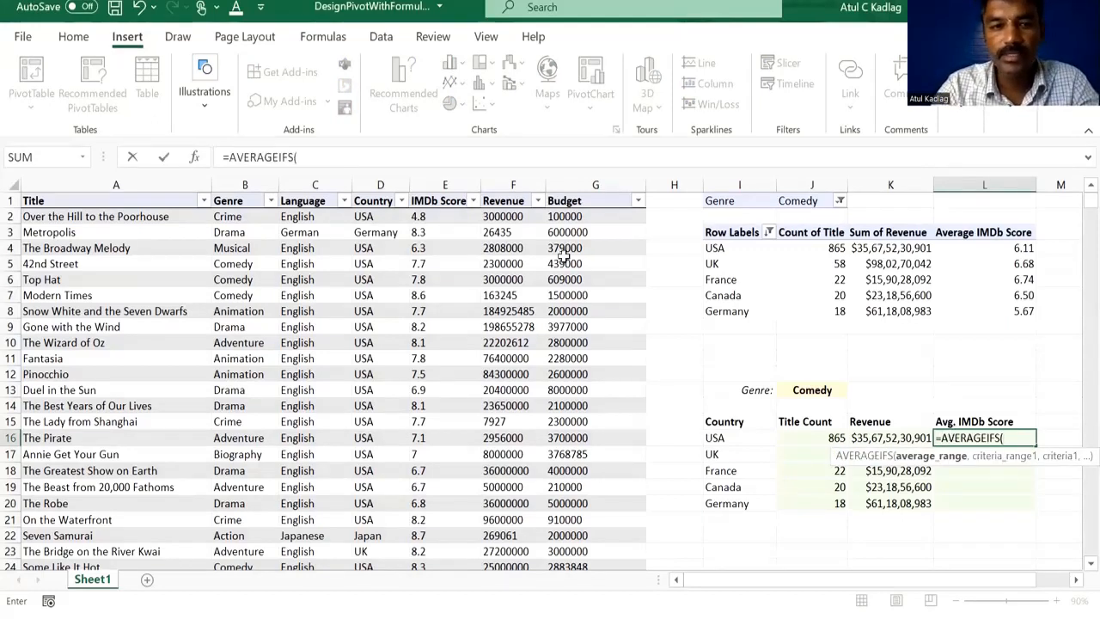
left_click(430, 185)
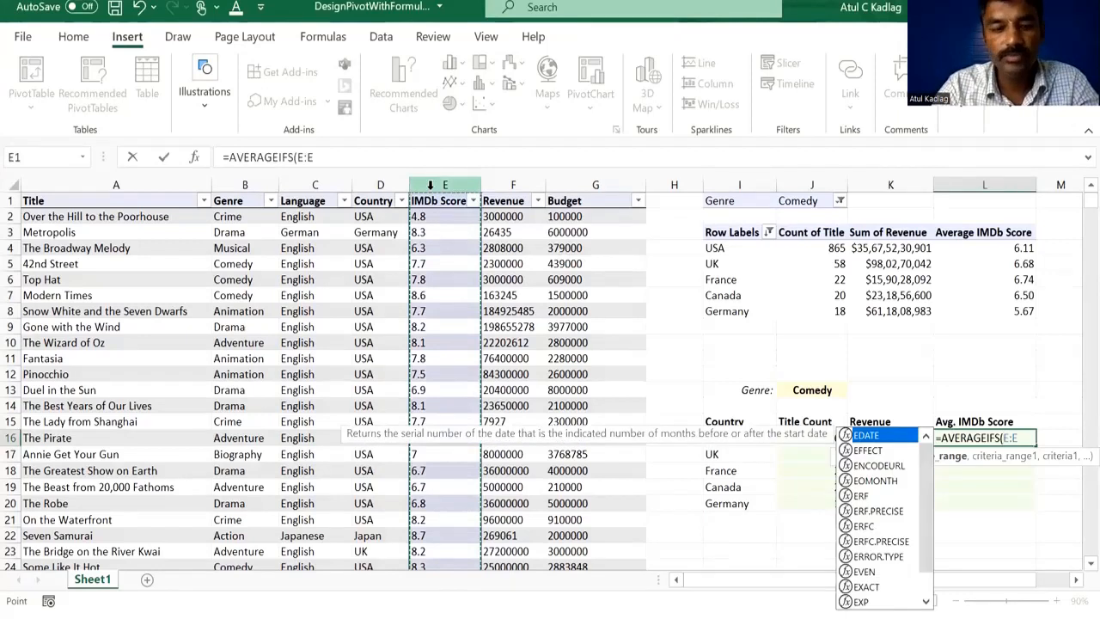
key("F4")
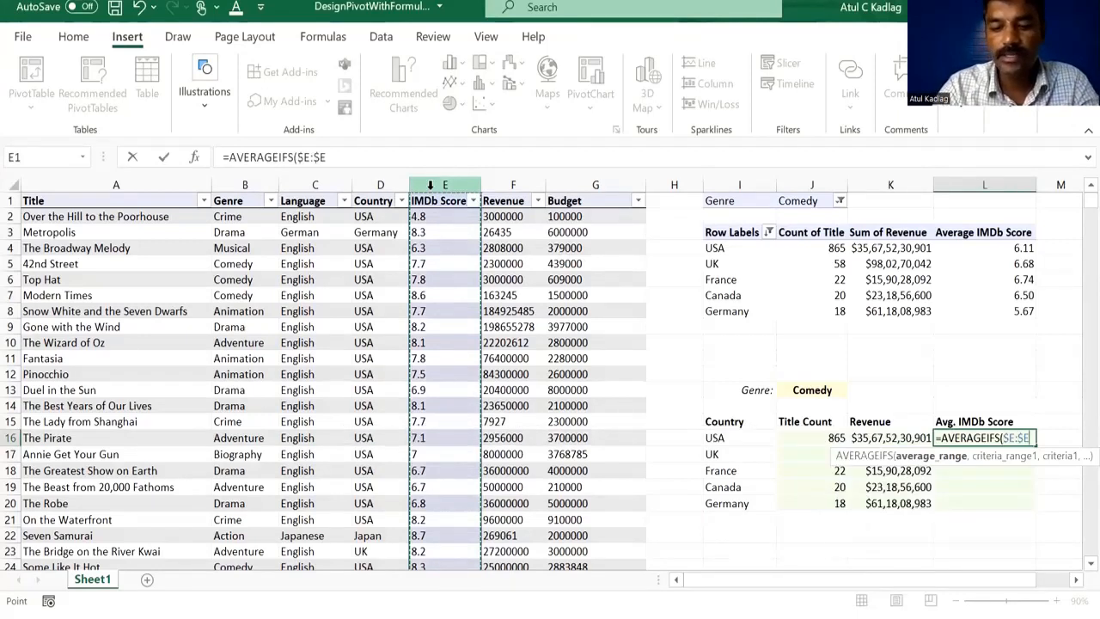
type(",D:D")
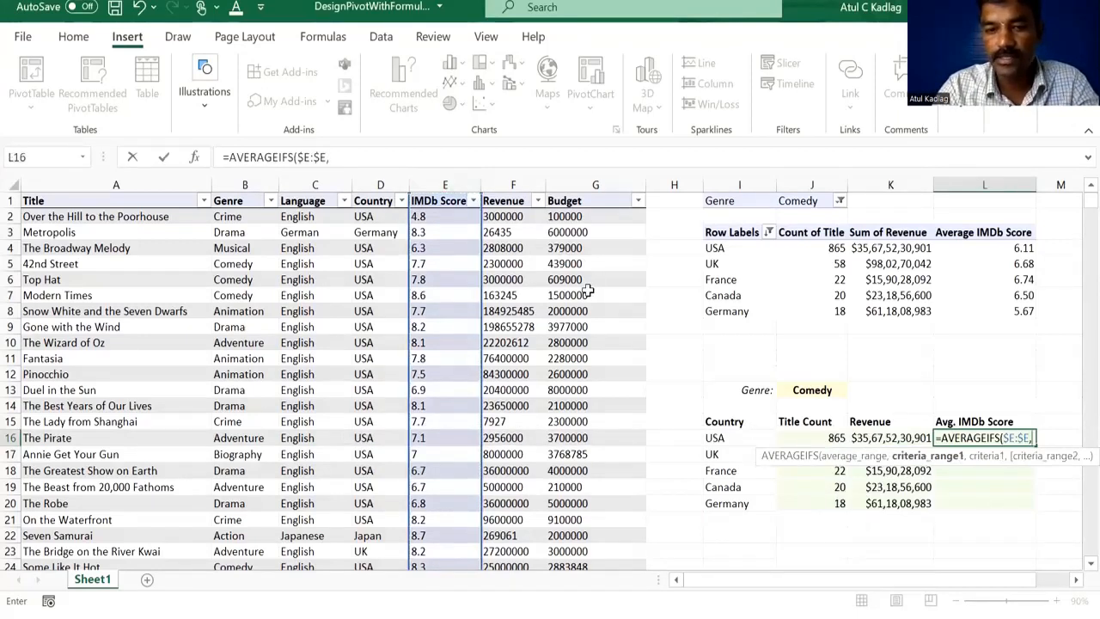
Add the country condition to the AVERAGEIFS formula in L16, matching $D:$D against $I16.
left_click(372, 183)
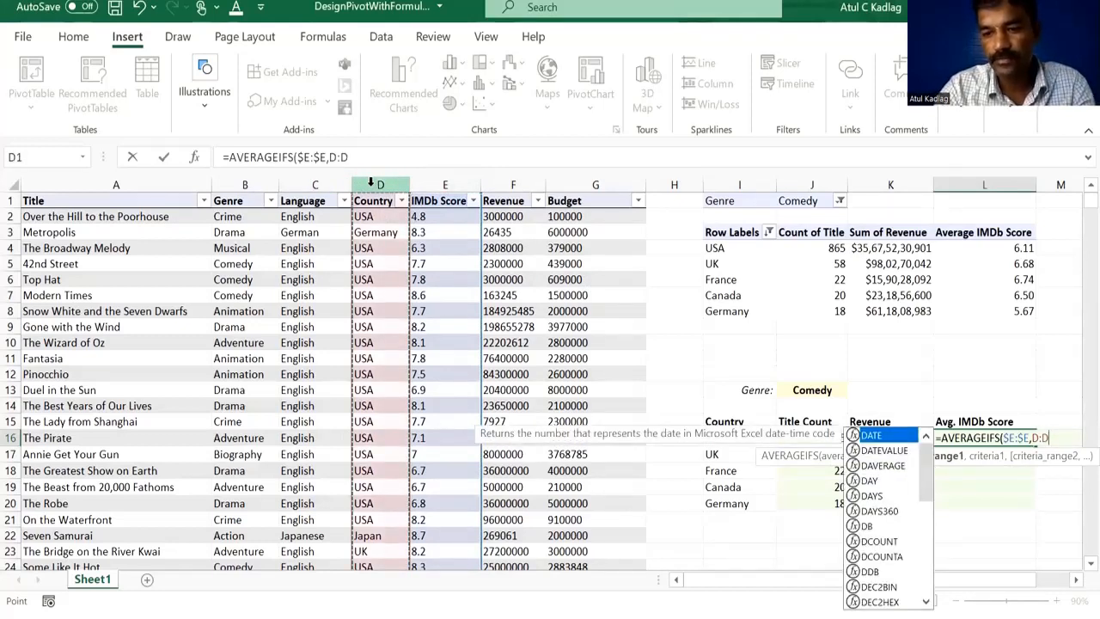
key("F4")
type(",")
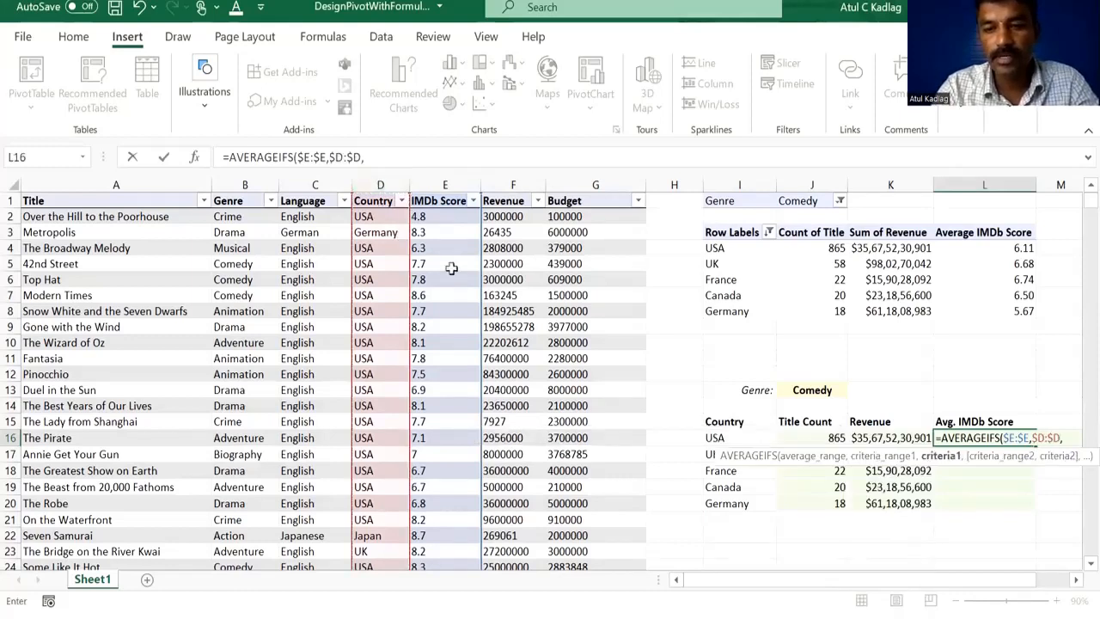
left_click(713, 436)
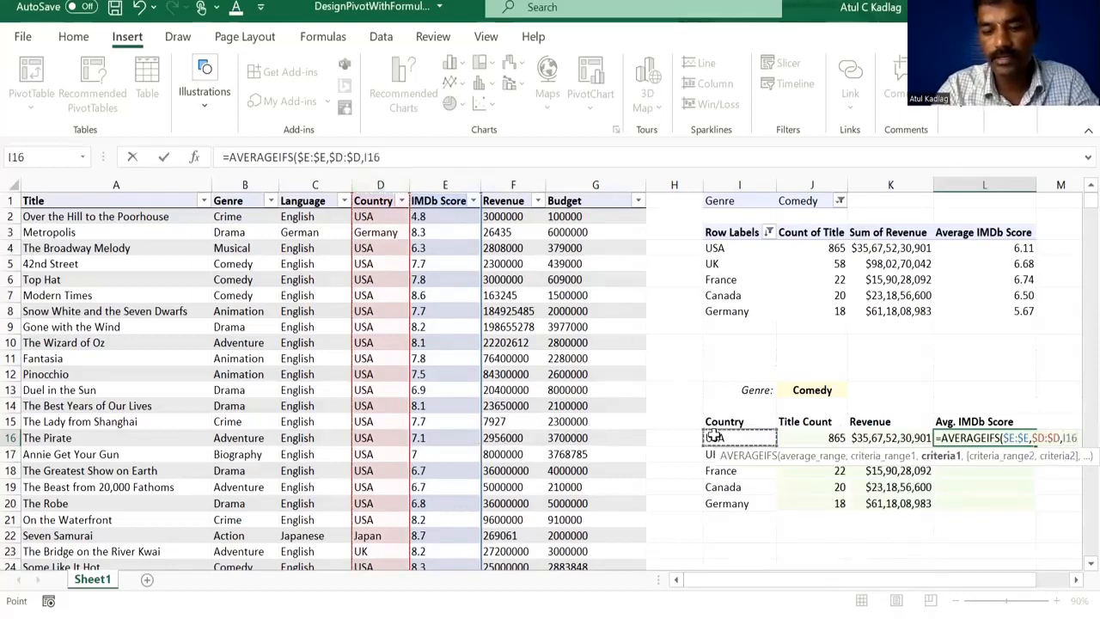
key("F4")
key("F4")
key("F4")
type(",")
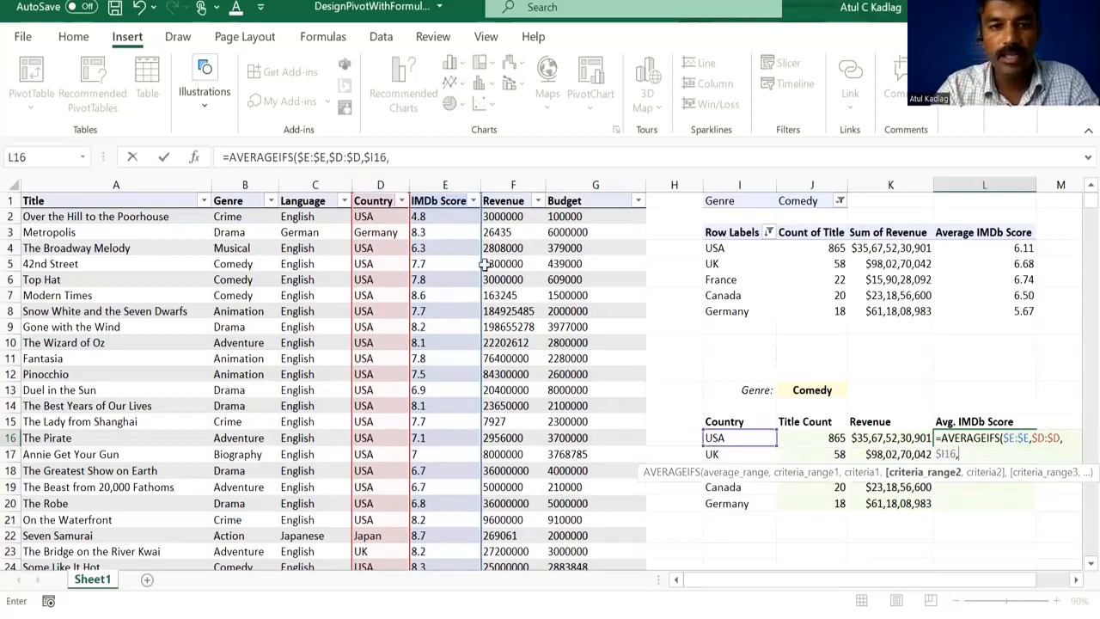
Finish the AVERAGEIFS formula in L16 with the genre condition $B:$B matching $J$13, and fill it down to L20.
left_click(246, 176)
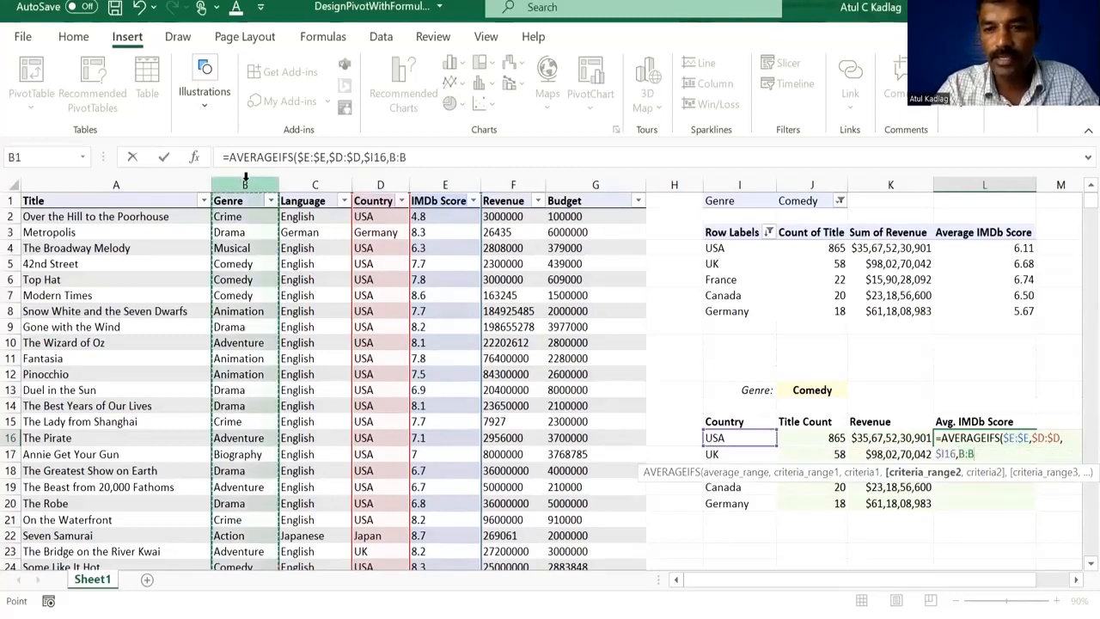
key("F4")
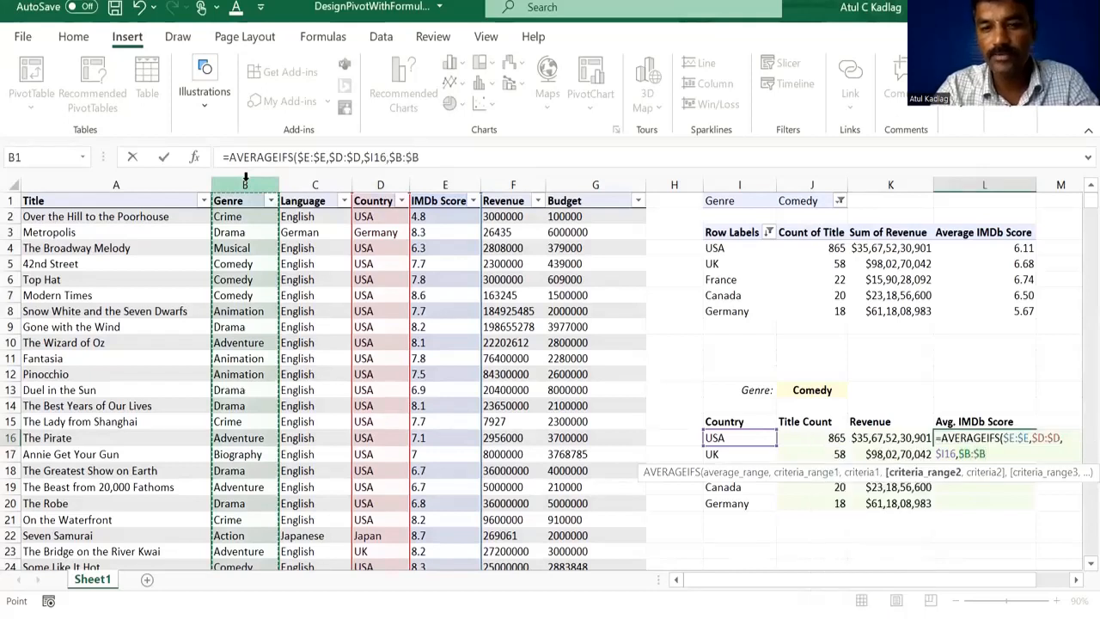
type(",")
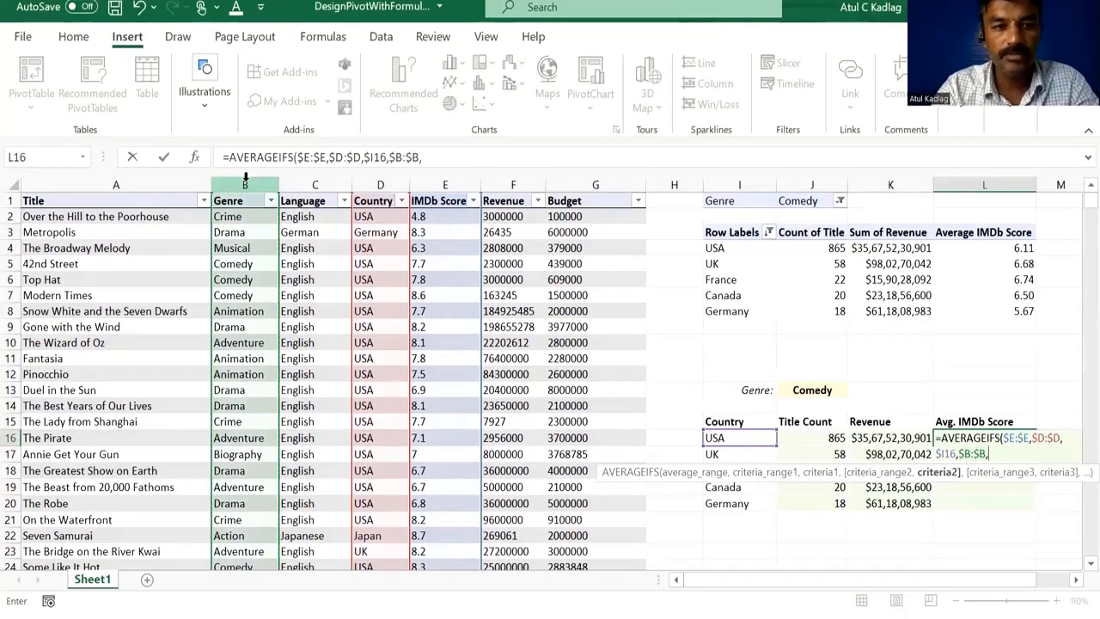
left_click(808, 390)
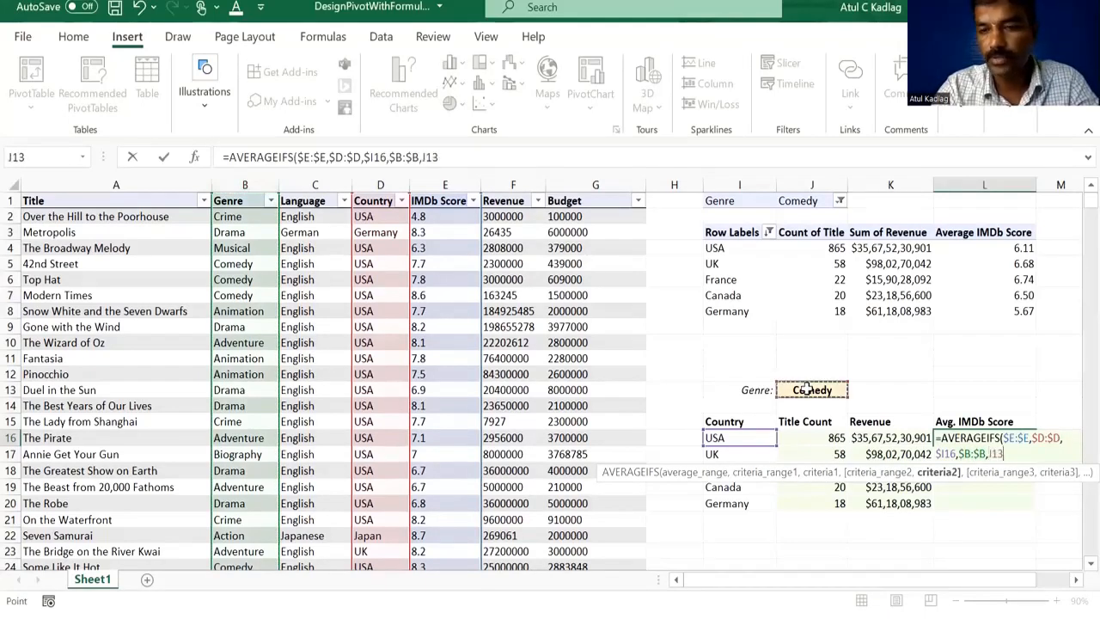
key("F4")
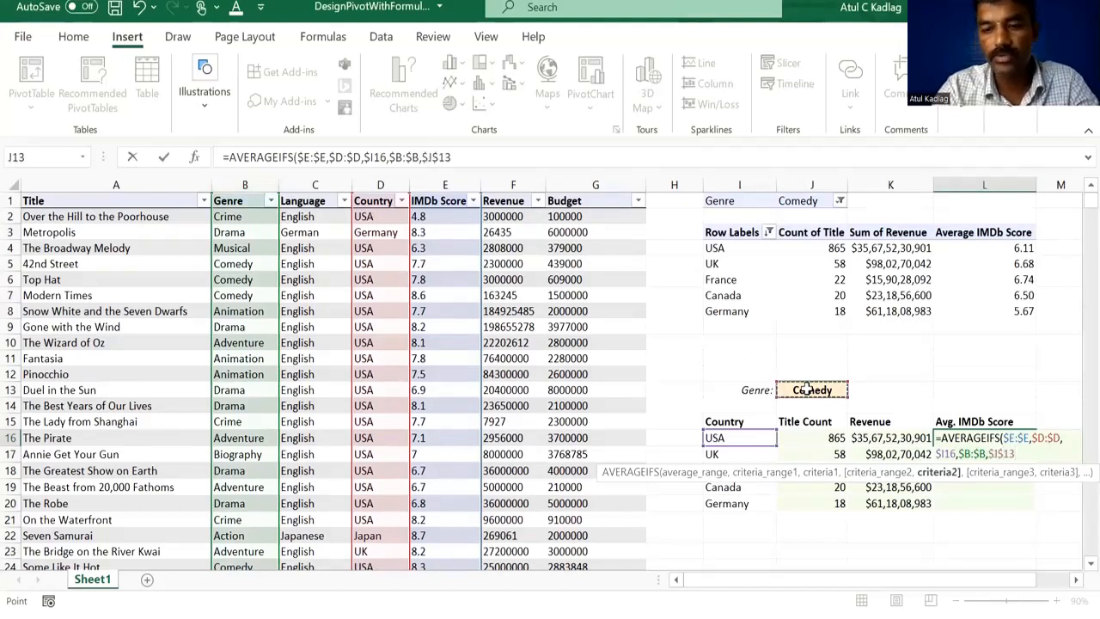
type(")")
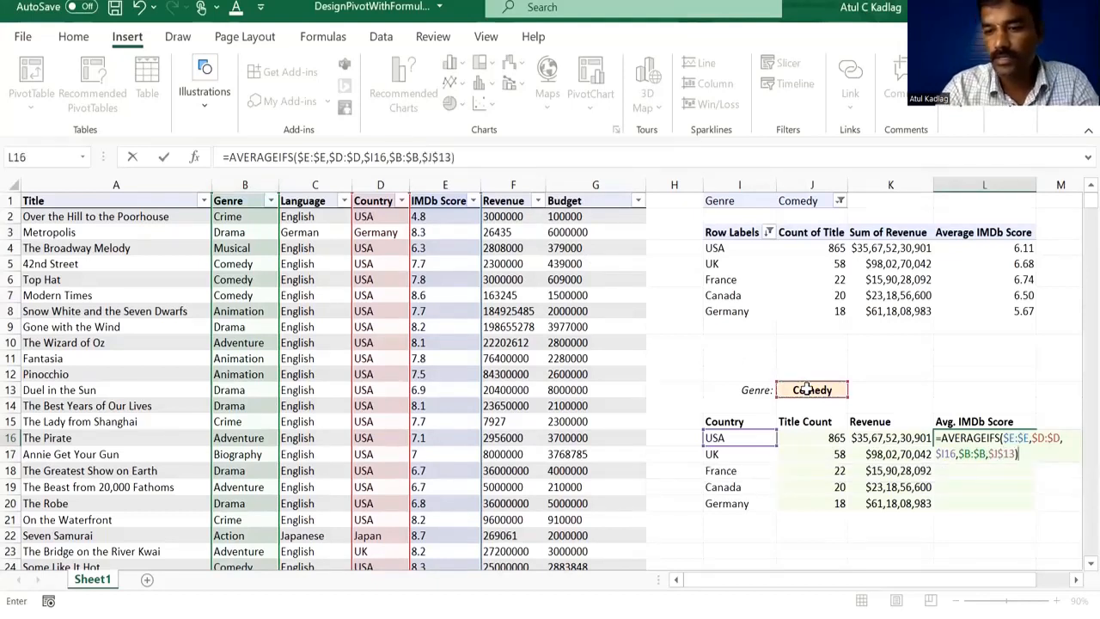
key("Return")
key("Up")
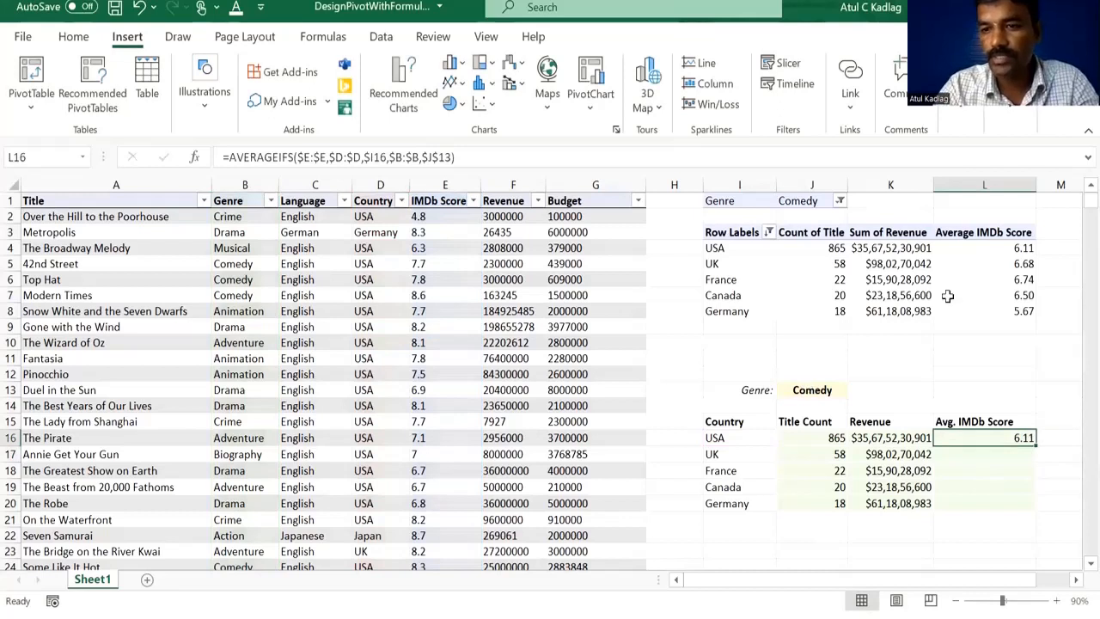
double_click(1036, 446)
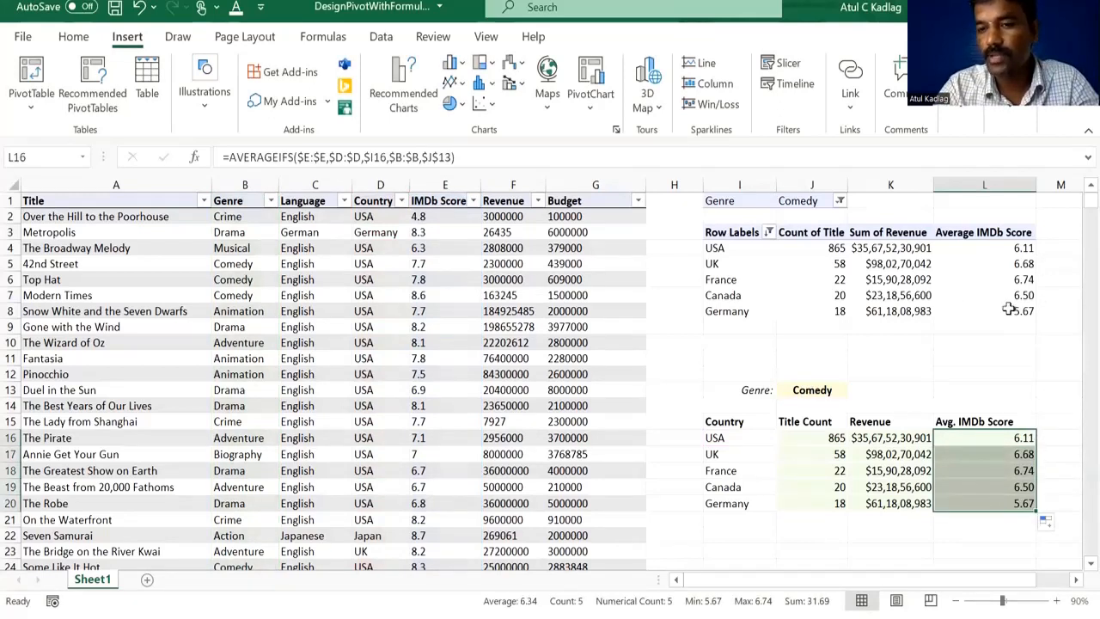
left_click_drag(825, 438, 963, 510)
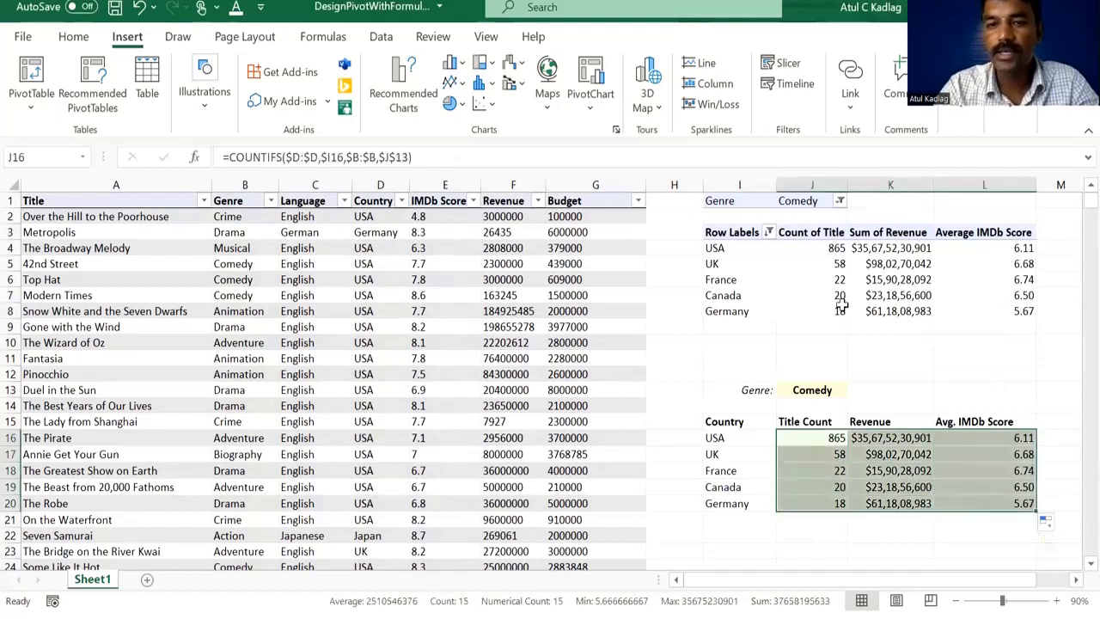
Filter the pivot table's Genre to Adventure and set the genre in J13 of the formula report to Adventure.
left_click(840, 202)
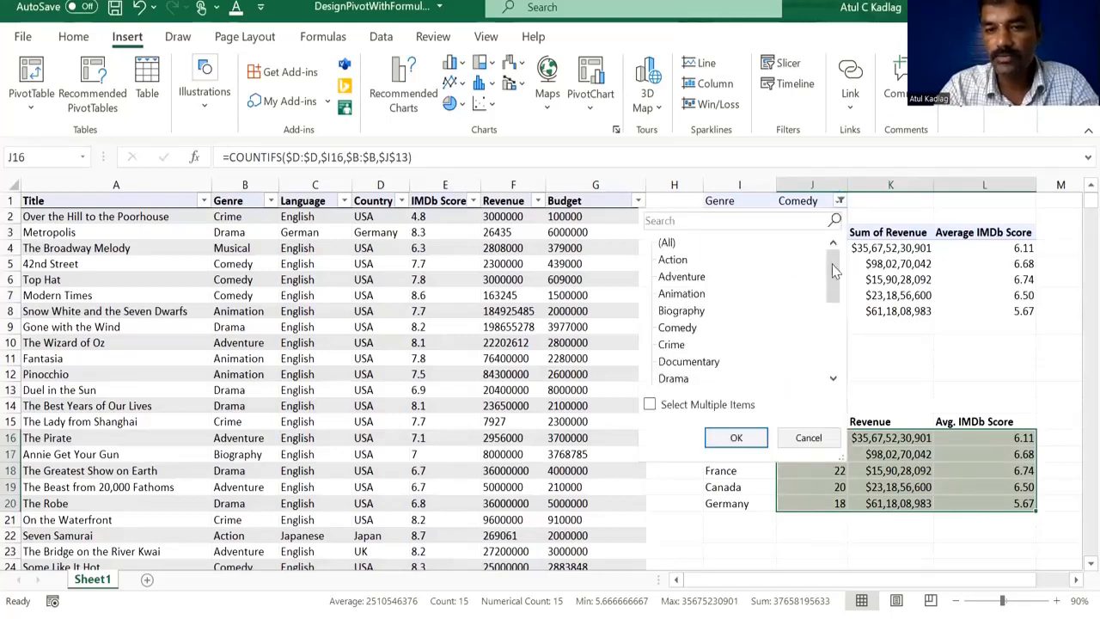
mouse_move(834, 271)
left_mouse_down()
mouse_move(834, 300)
mouse_move(844, 269)
left_mouse_up()
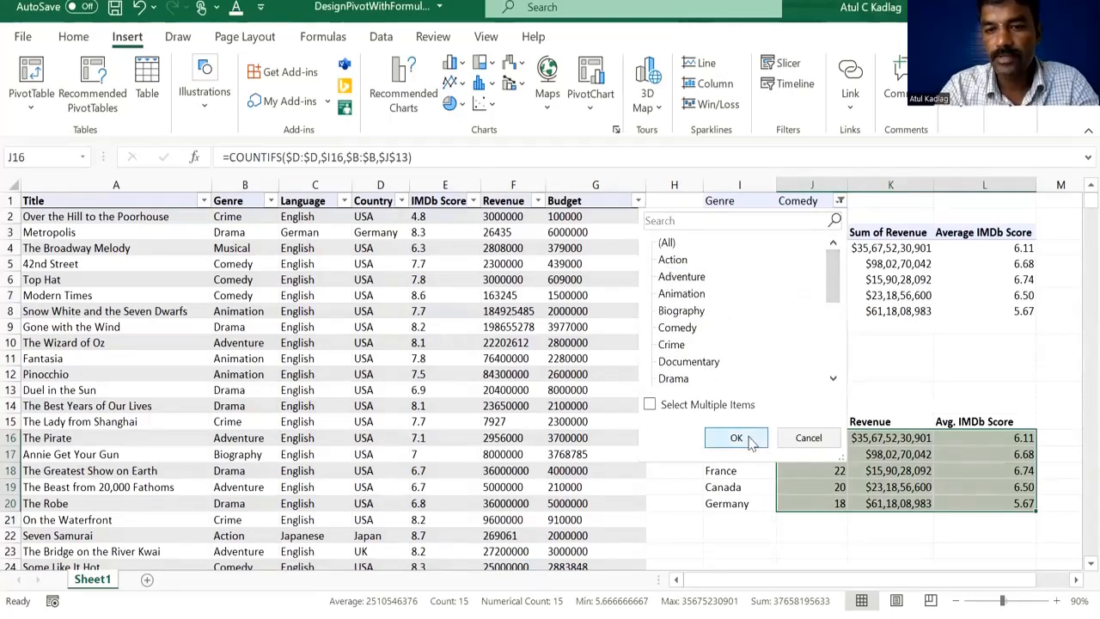
left_click(812, 389)
type("Adve")
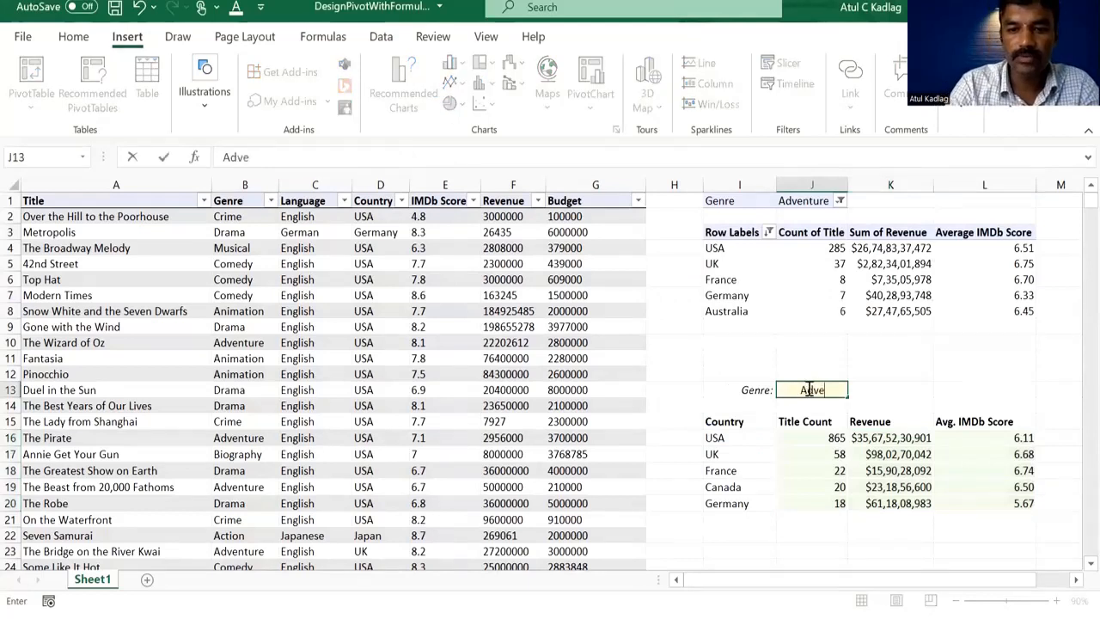
type("nture")
key("Return")
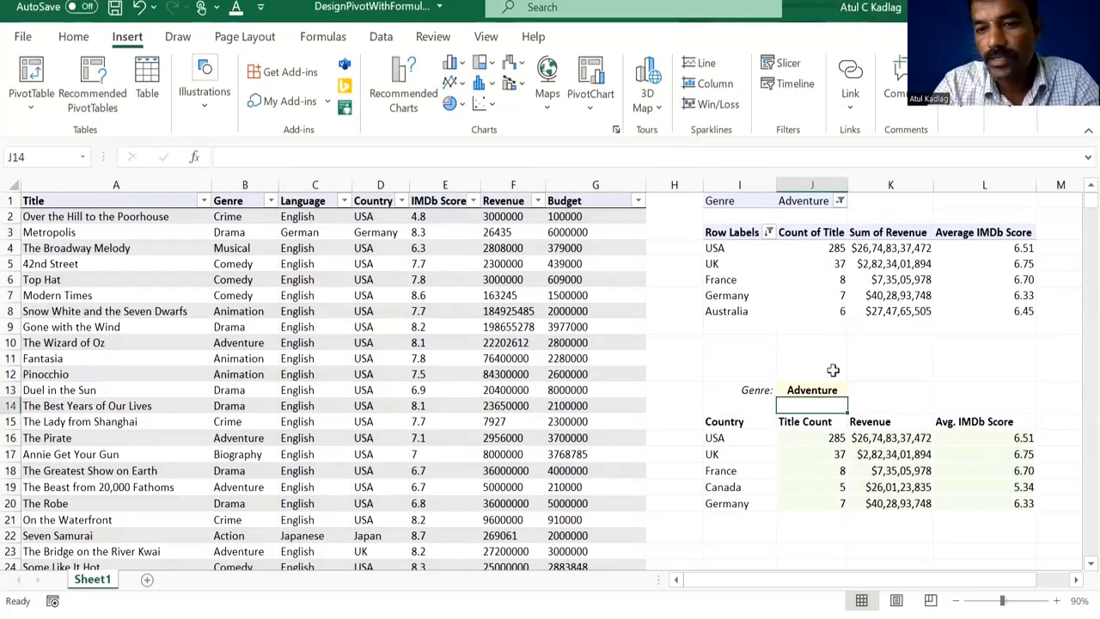
Compare the pivot table's countries with the formula report and replace Canada in I19 with Australia.
left_click_drag(832, 248, 834, 282)
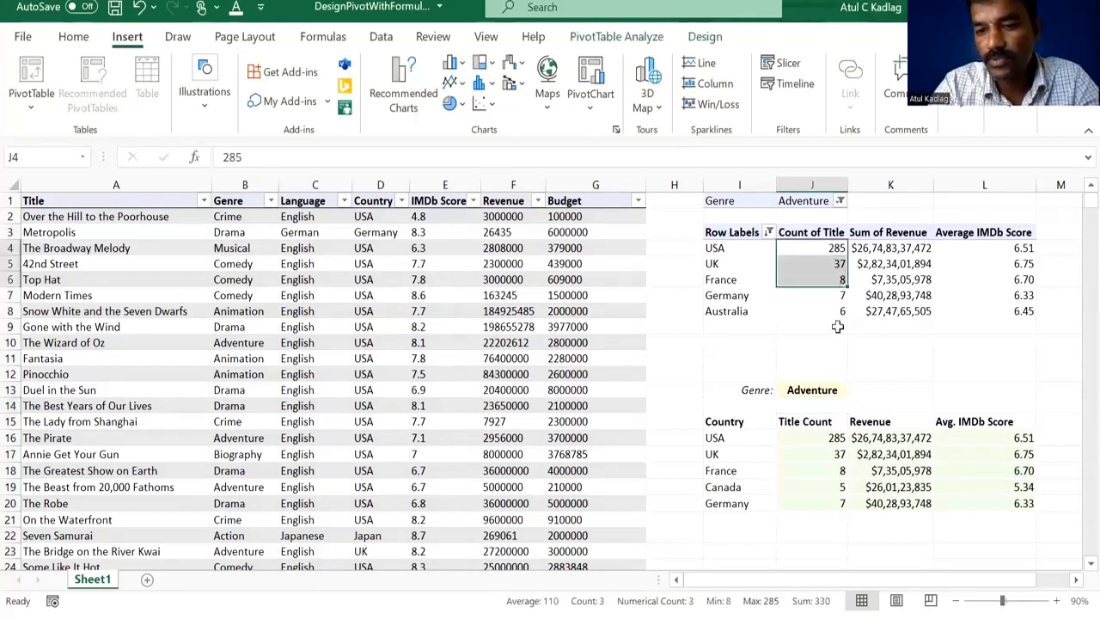
left_click_drag(715, 439, 768, 468)
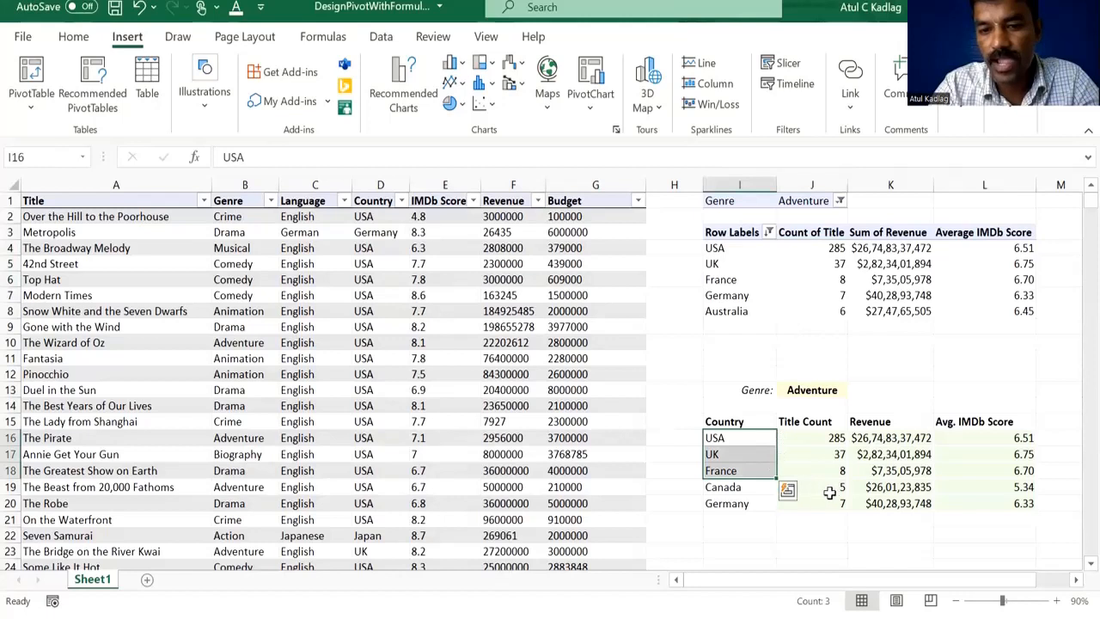
left_click(728, 488)
type("Austrai")
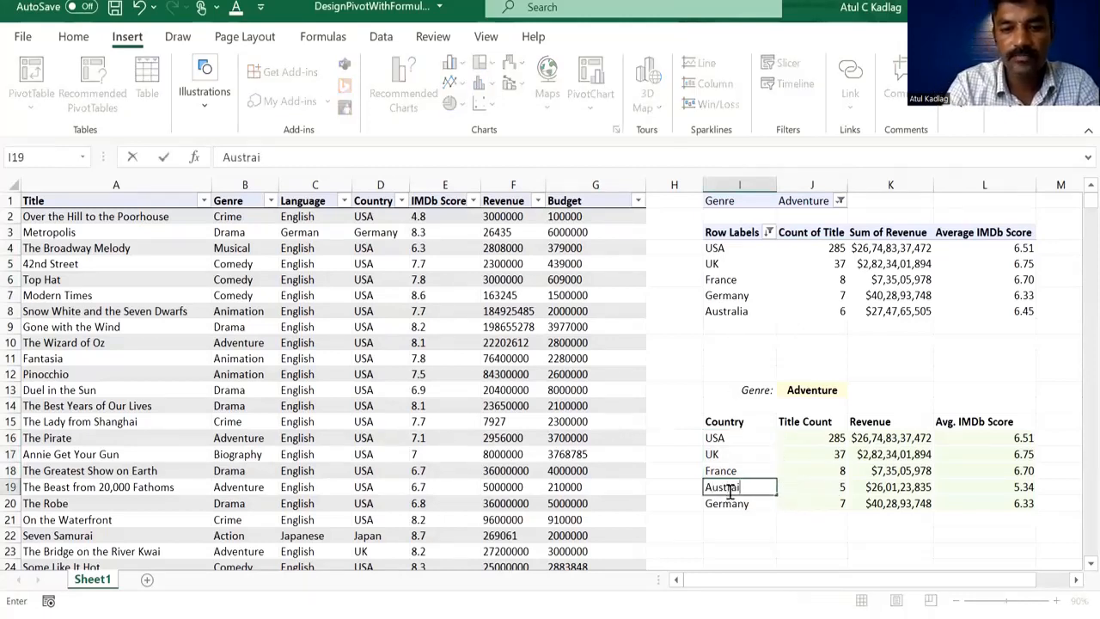
key("BackSpace")
type("lia")
key("Return")
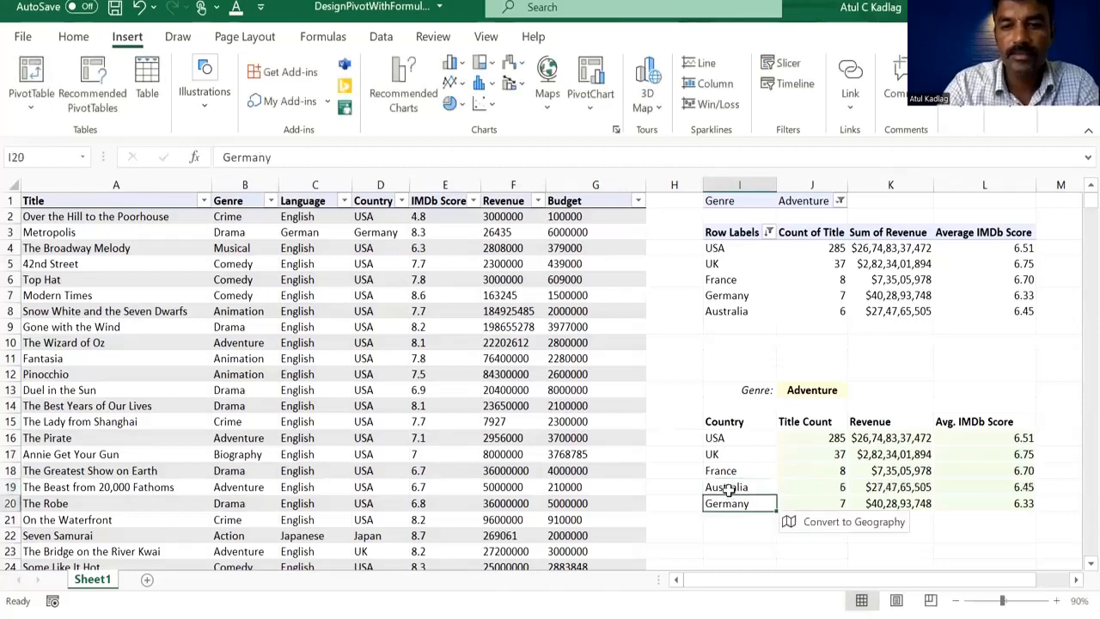
Compare Australia's title count in the pivot table with J19 and review the formula report's values in J16:L20.
left_click(825, 309)
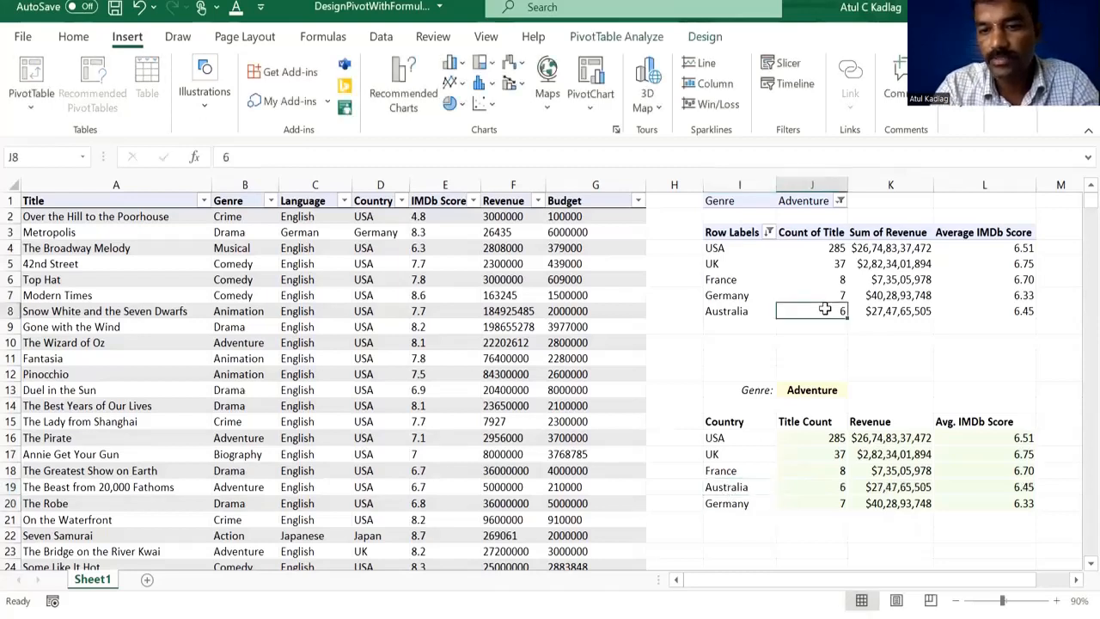
left_click(811, 488)
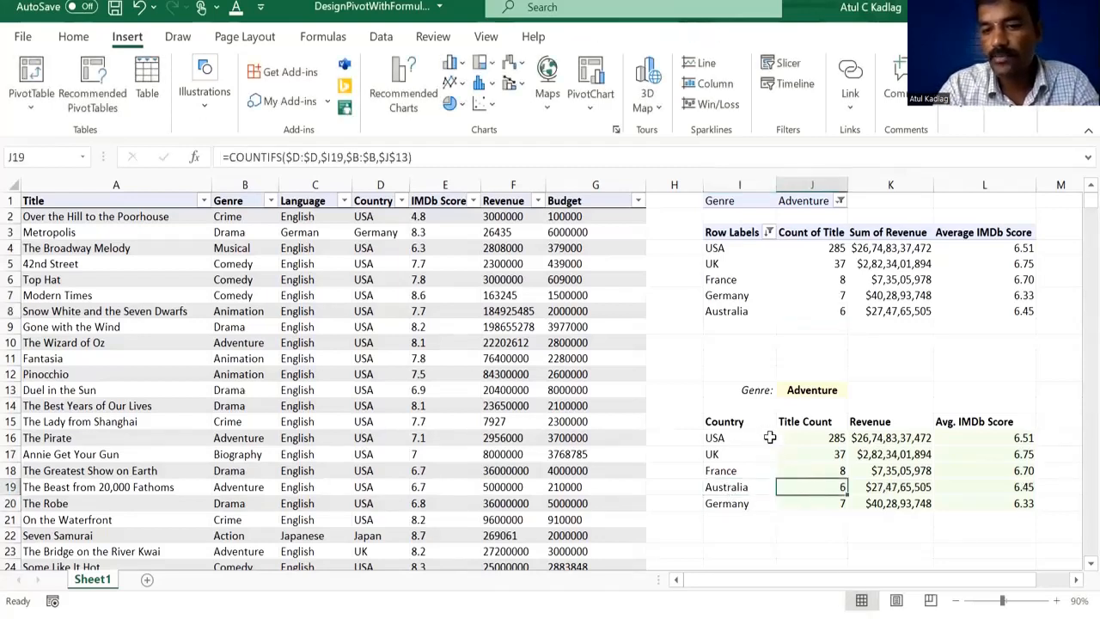
left_click_drag(797, 438, 980, 500)
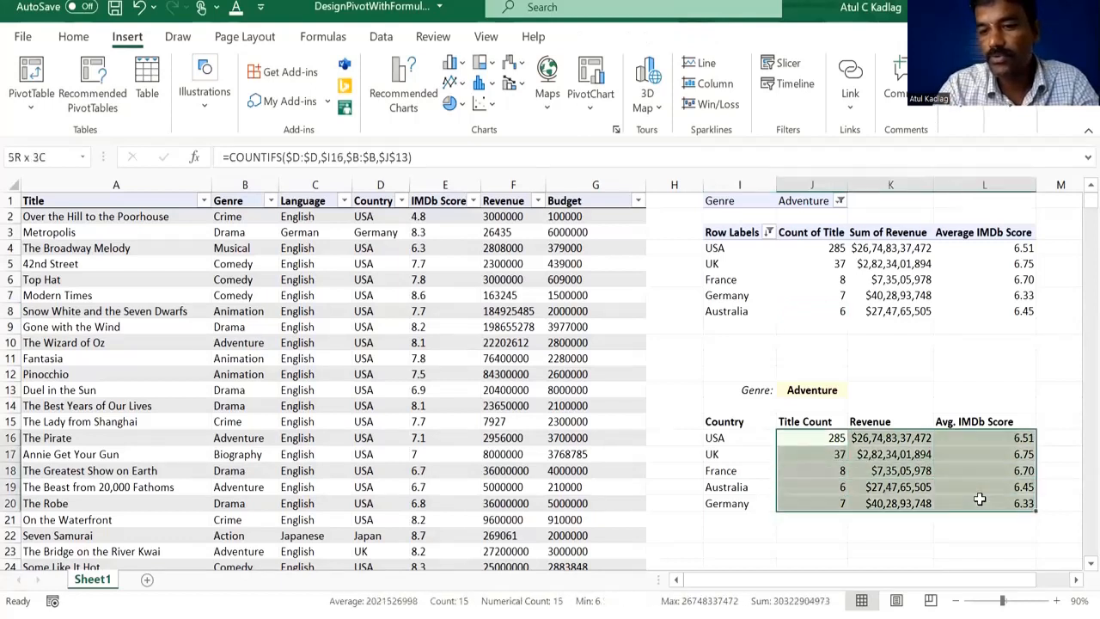
left_click(770, 352)
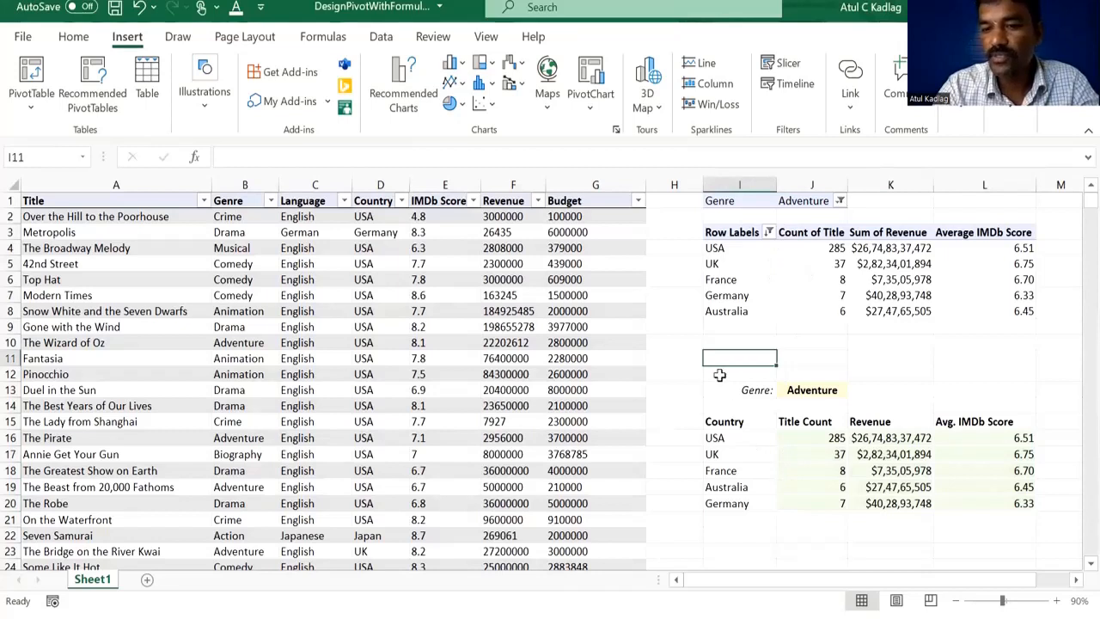
left_click_drag(717, 374, 1029, 506)
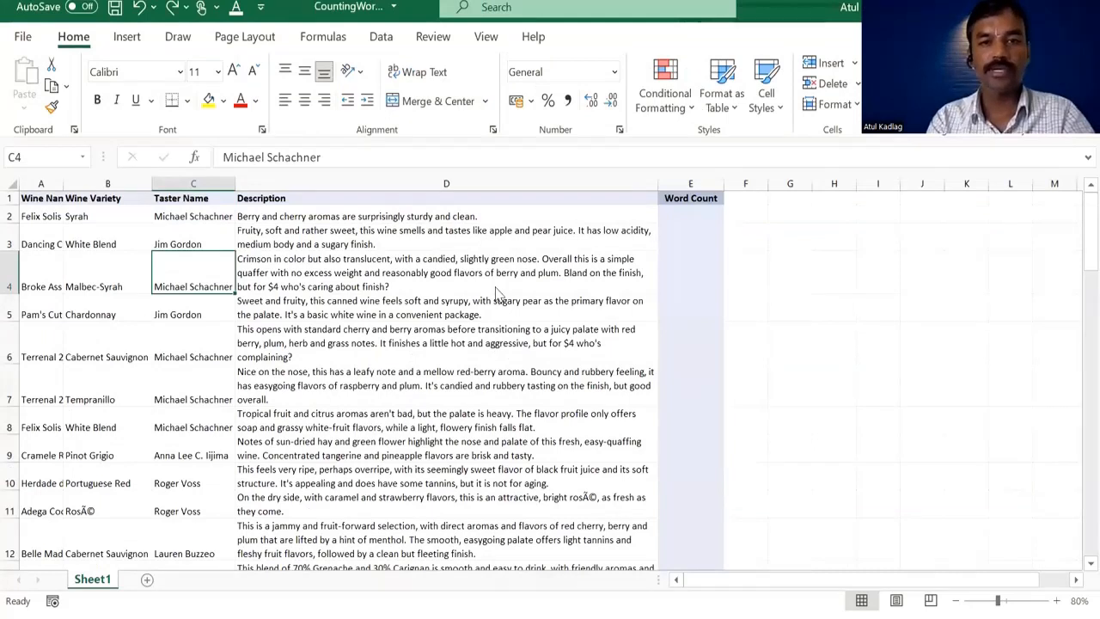
Switch to the word-counting workbook and review the first wine descriptions in D2 to D4.
key("alt+Tab")
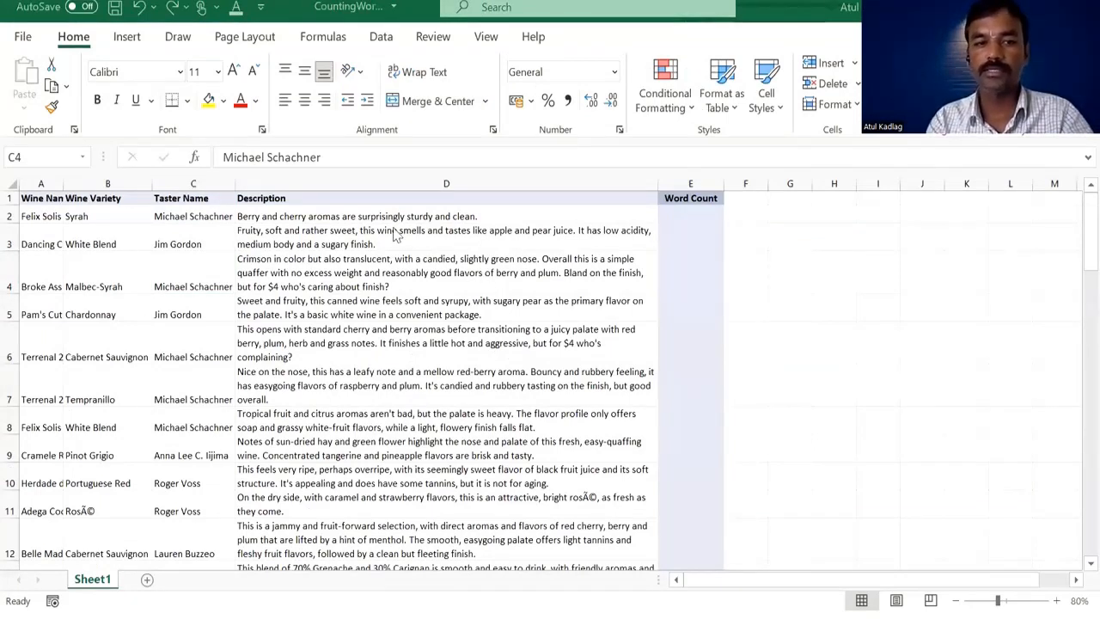
left_click_drag(391, 216, 398, 278)
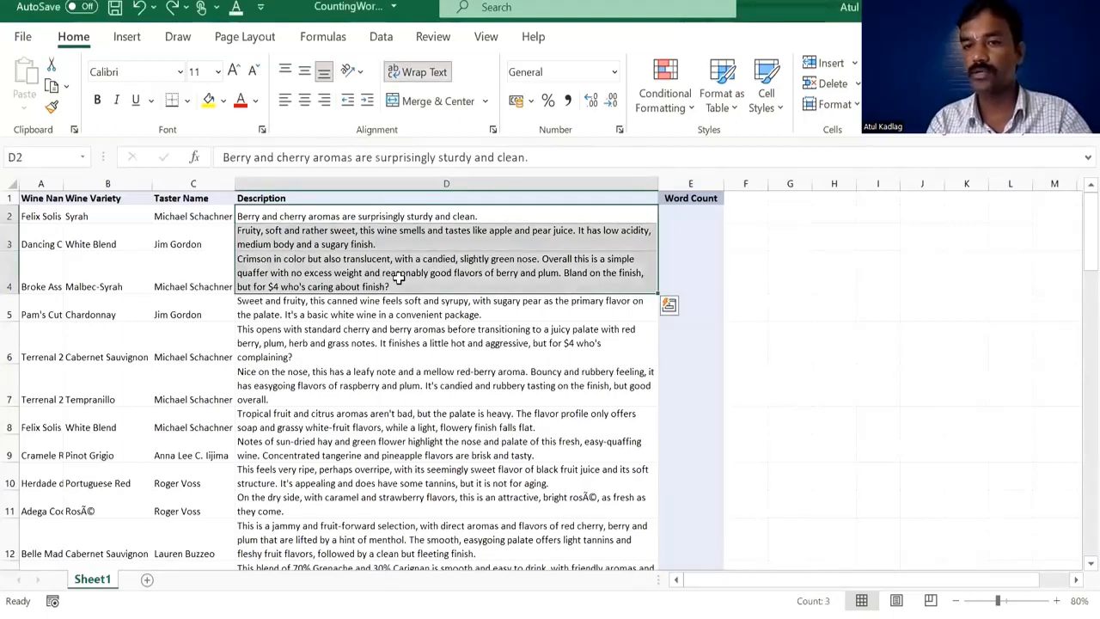
left_click(461, 255)
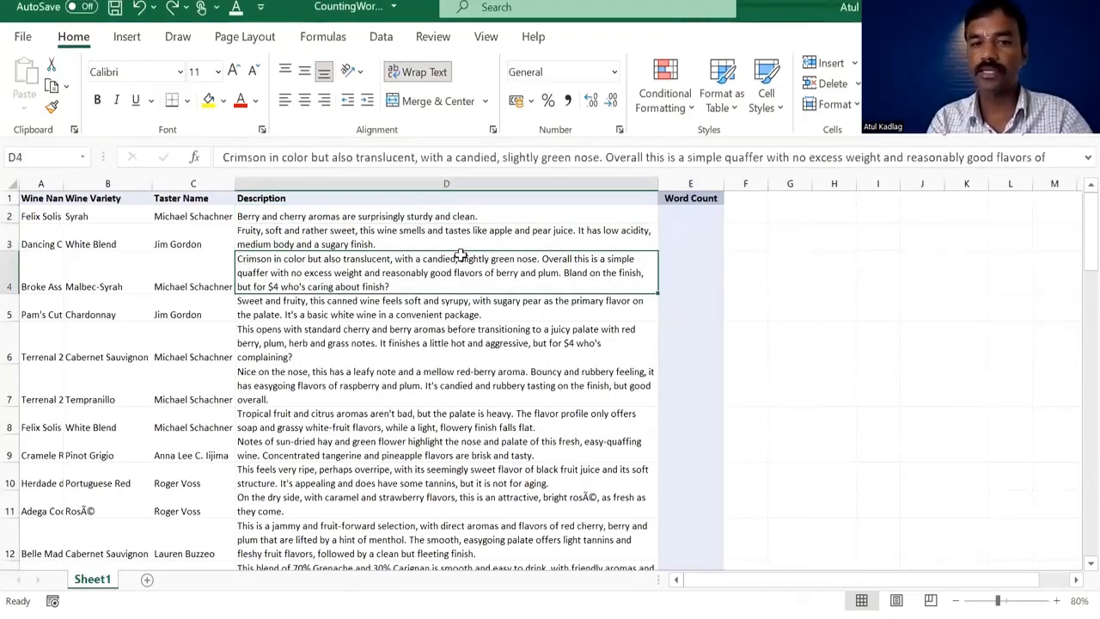
left_click(405, 230)
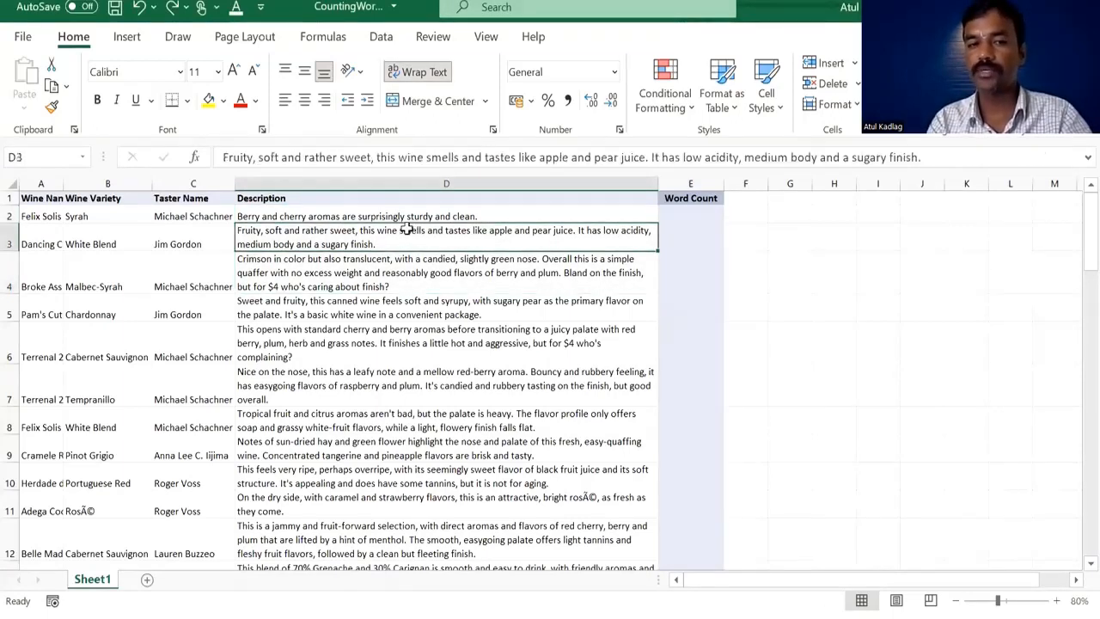
key("Up")
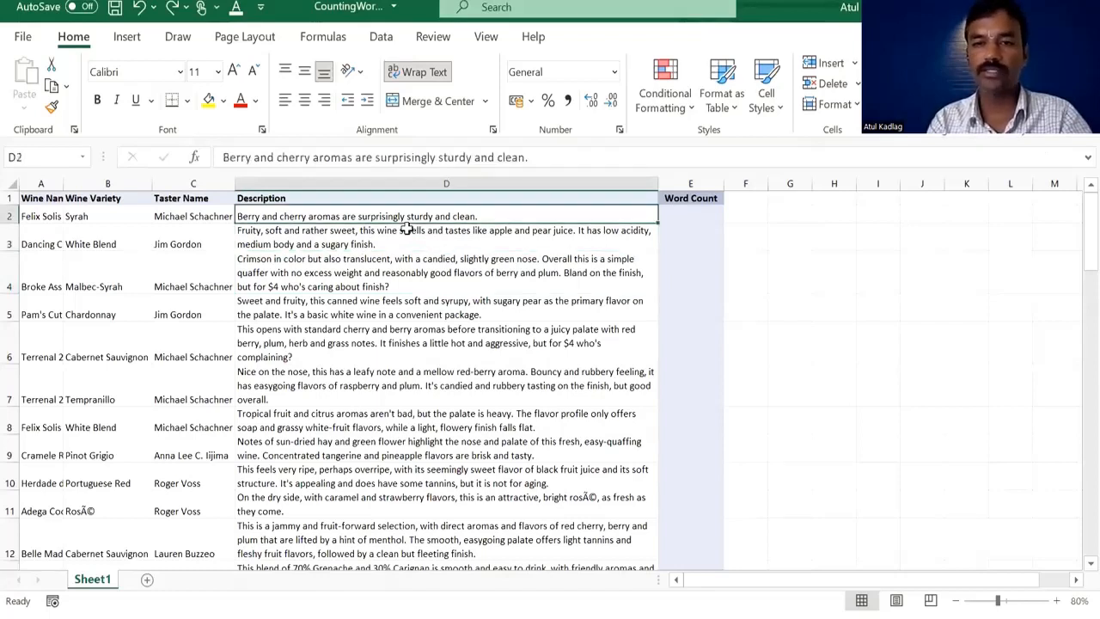
Count the characters of the first description by entering =LEN(D2) in the Word Count cell E2.
key("Right")
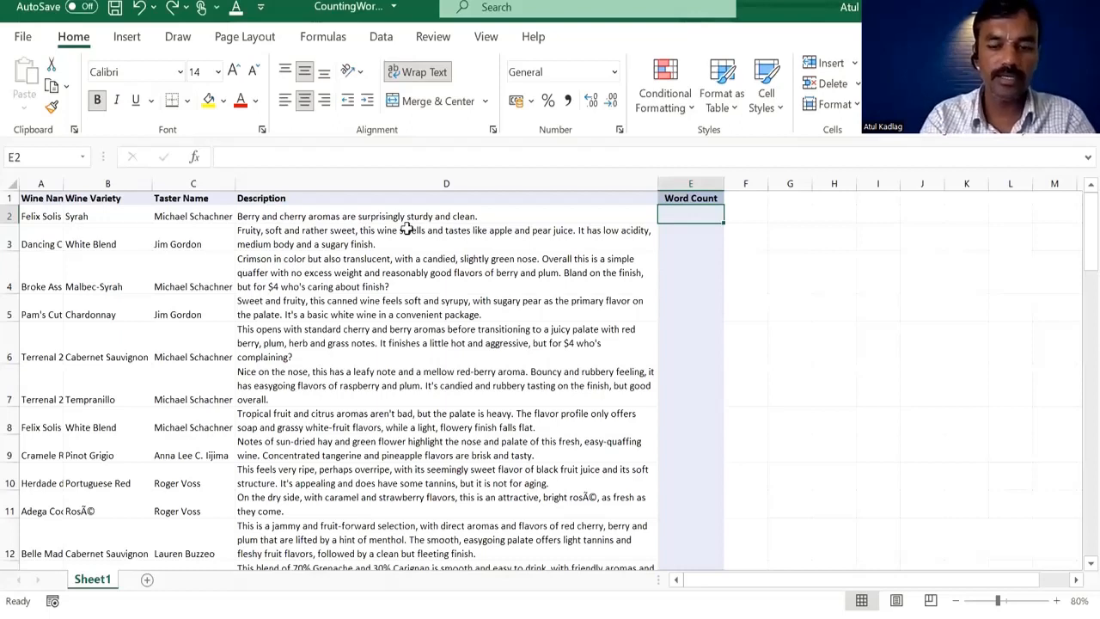
type("=")
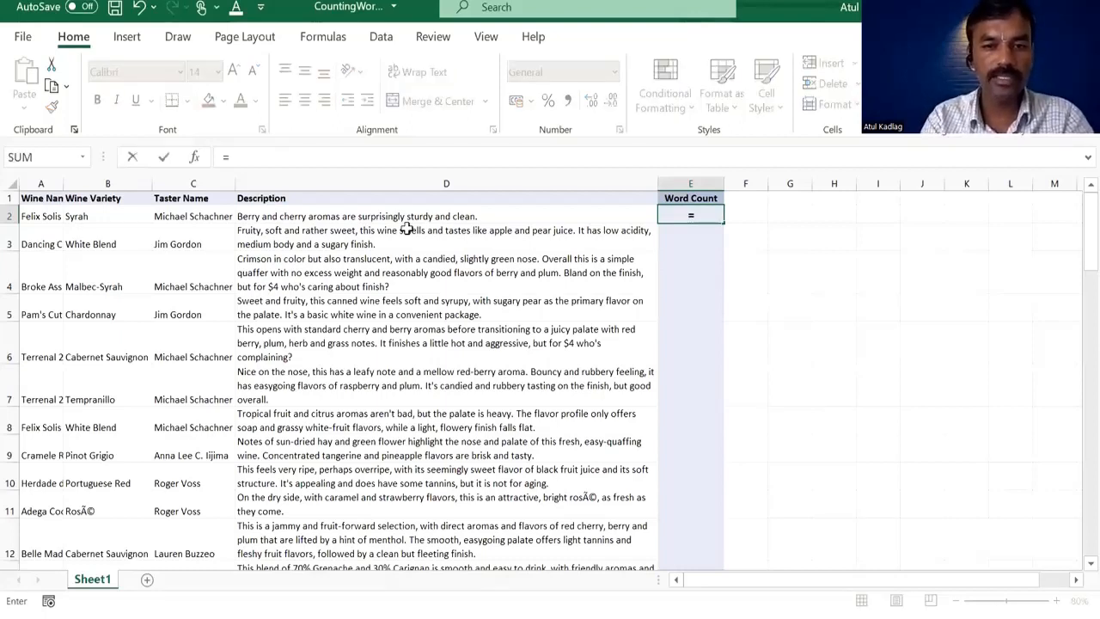
type("LEN(")
left_click(338, 212)
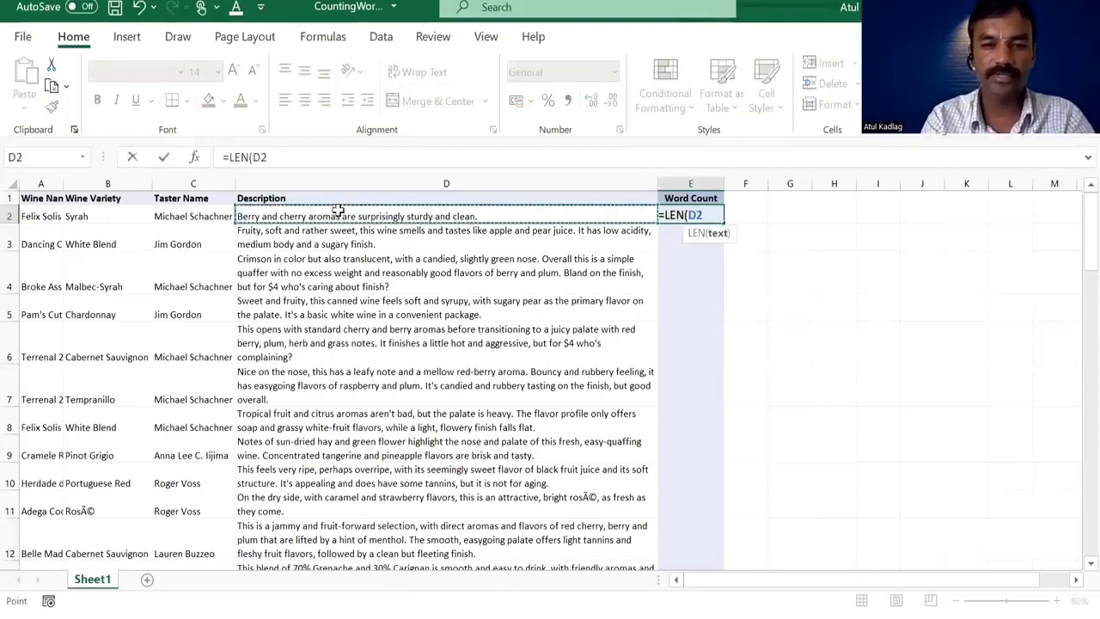
key("Return")
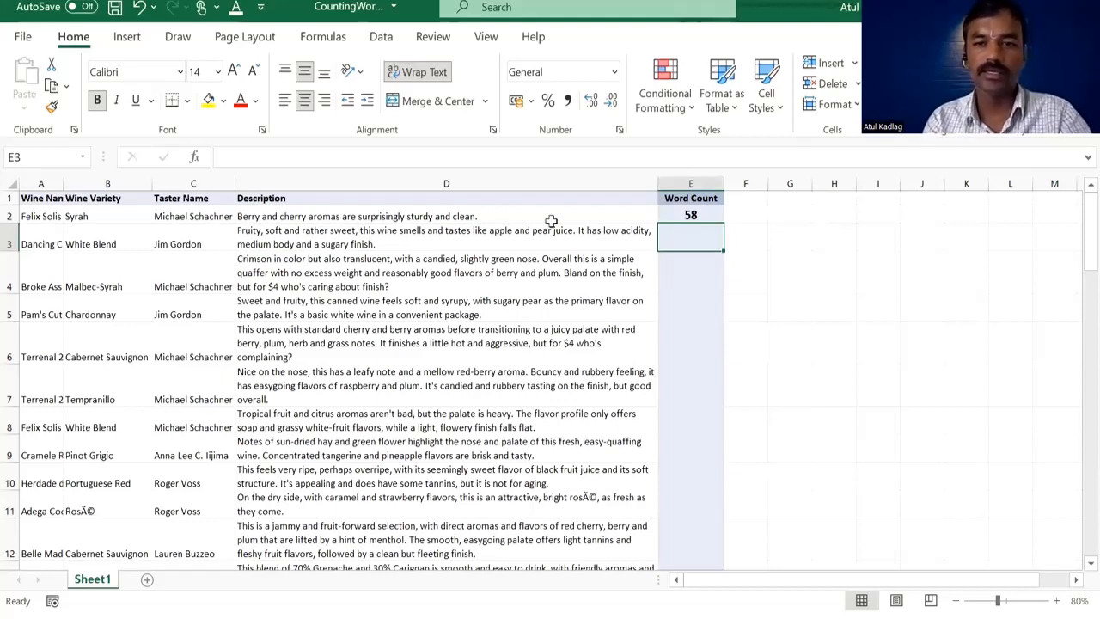
Replace the formula in E2 with =SUBSTITUTE(D2," ","") to remove all spaces from the first description.
left_click(689, 215)
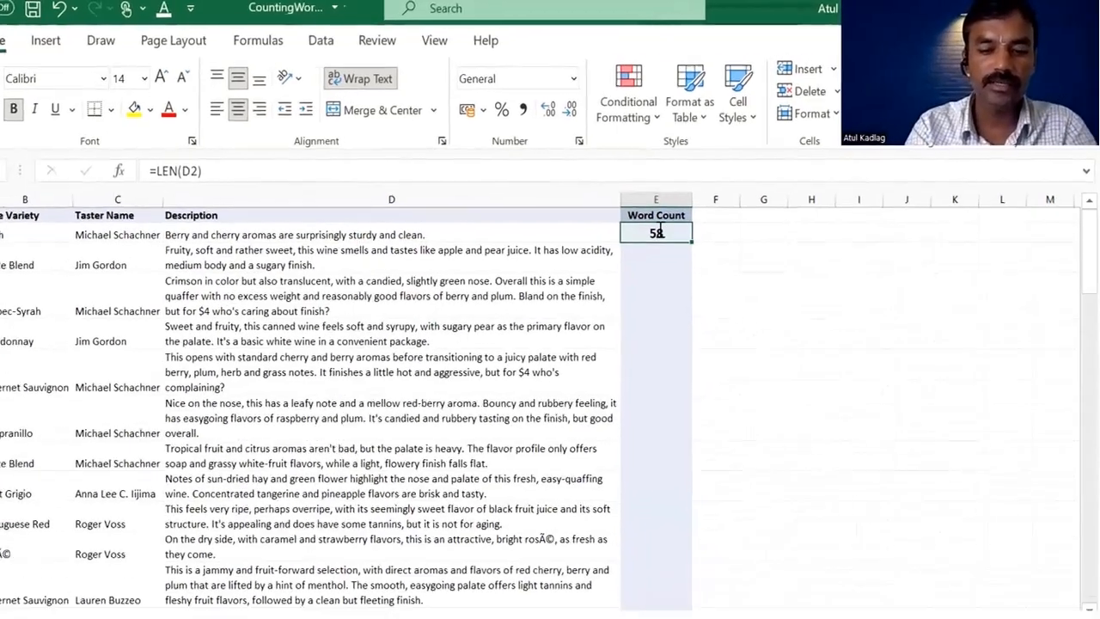
key("BackSpace")
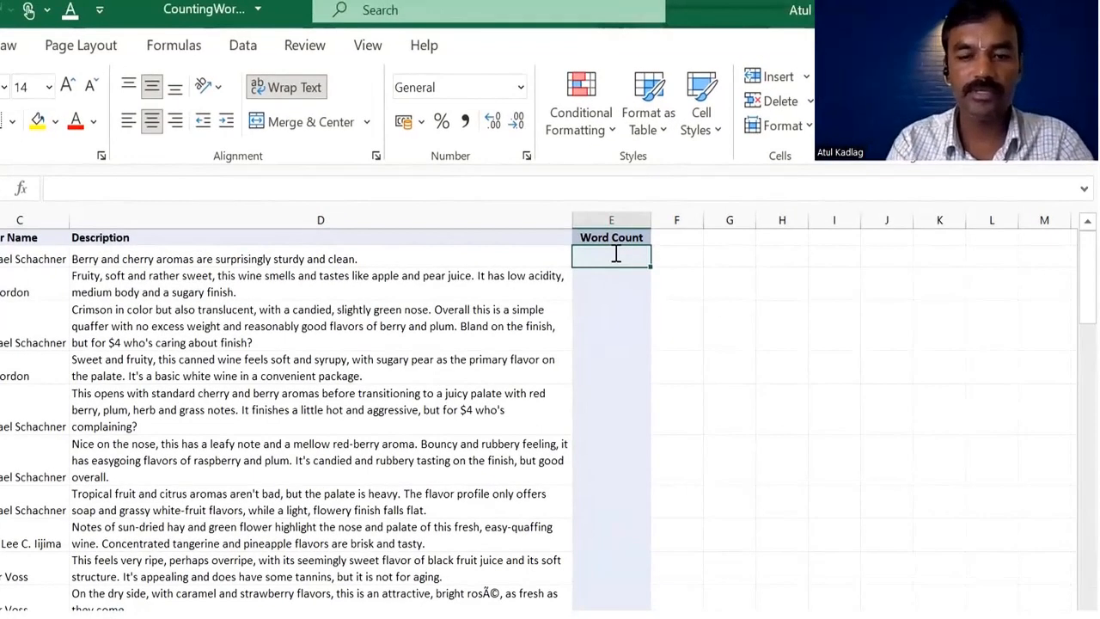
type("=SUBSTITUTE((")
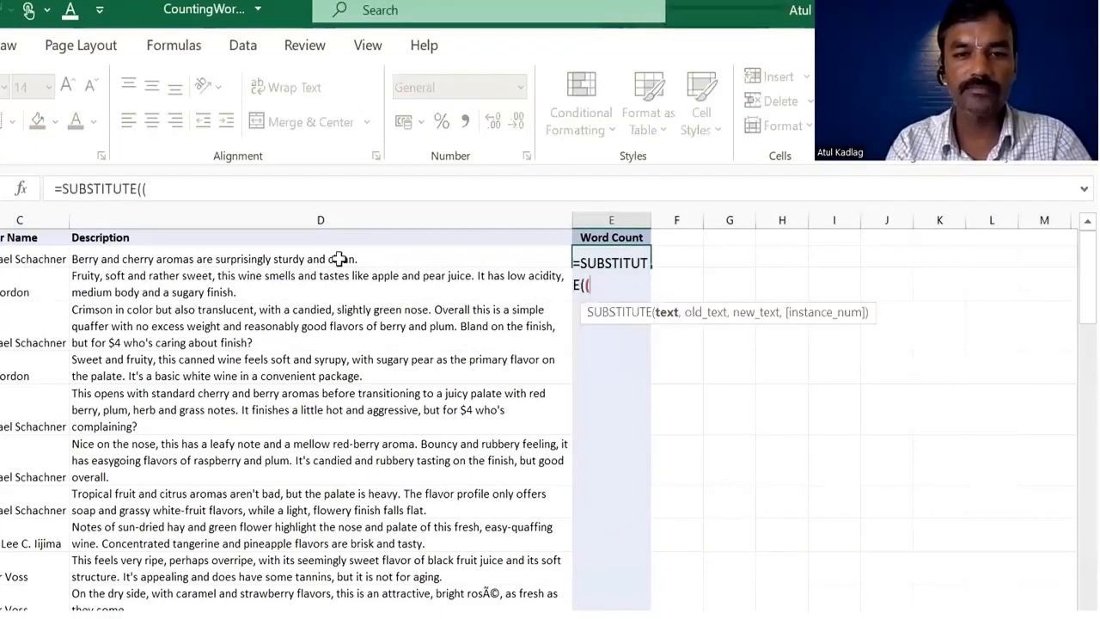
left_click(341, 259)
key("BackSpace")
key("BackSpace")
left_click(341, 259)
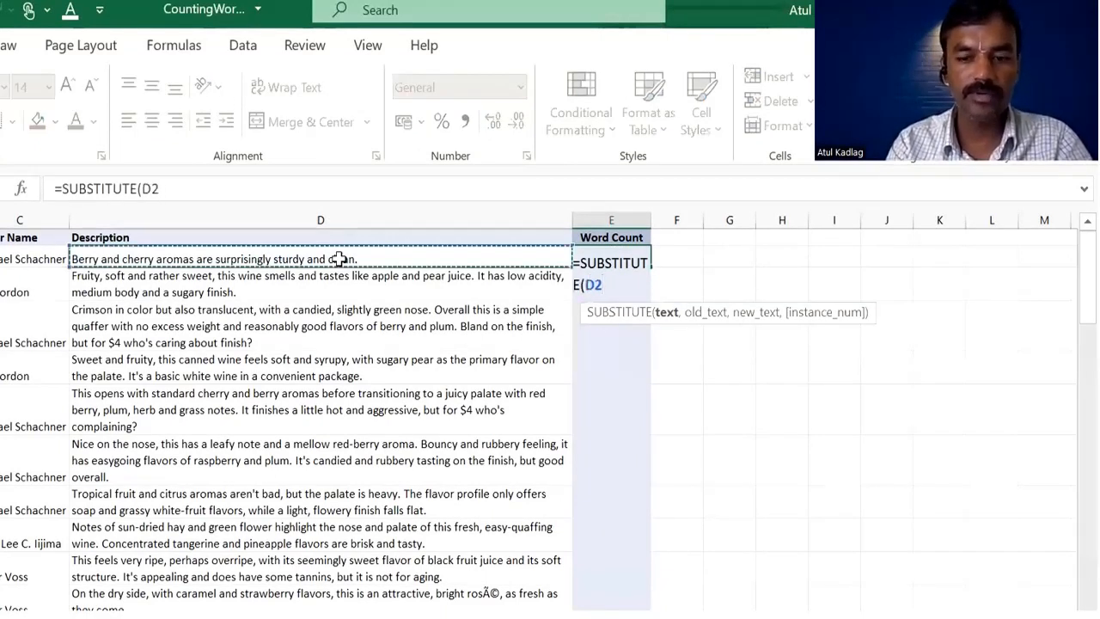
type(",\" \"")
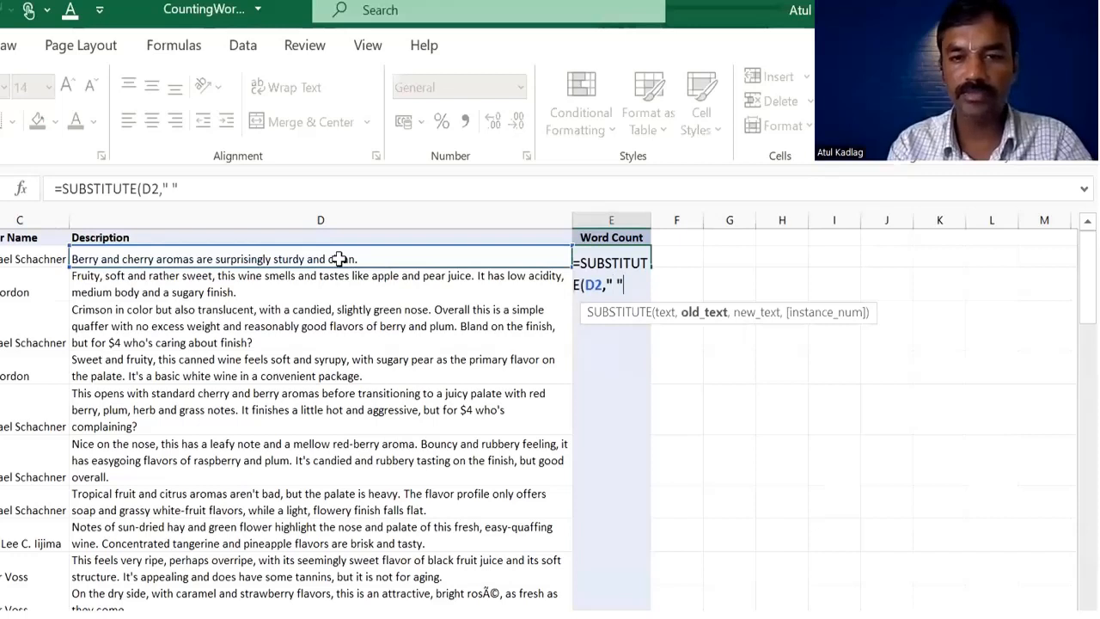
type(",")
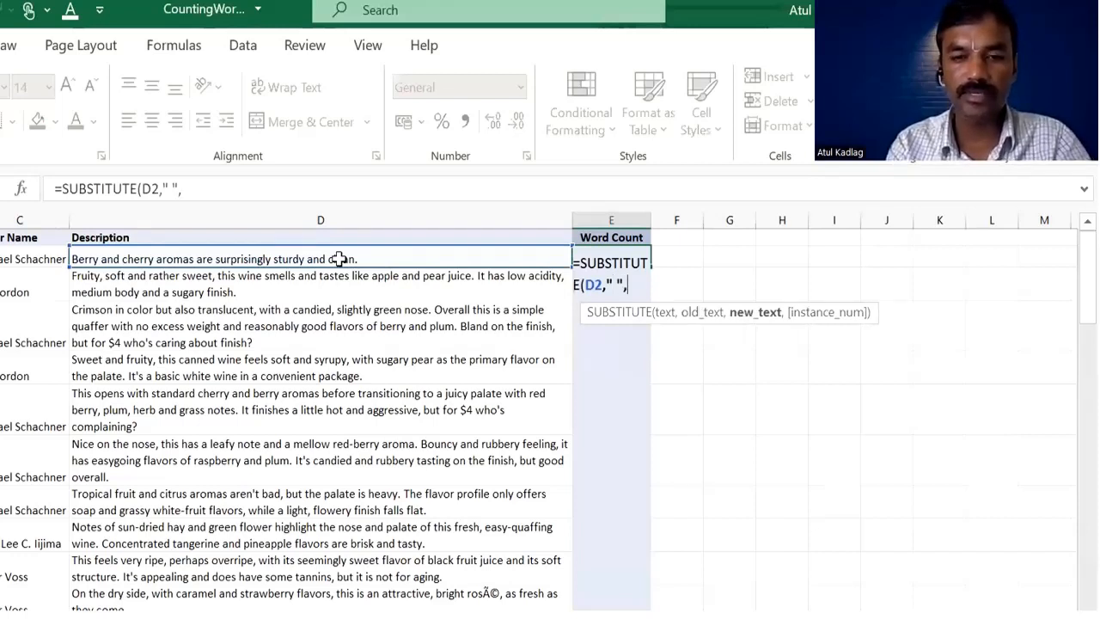
type("\"\"")
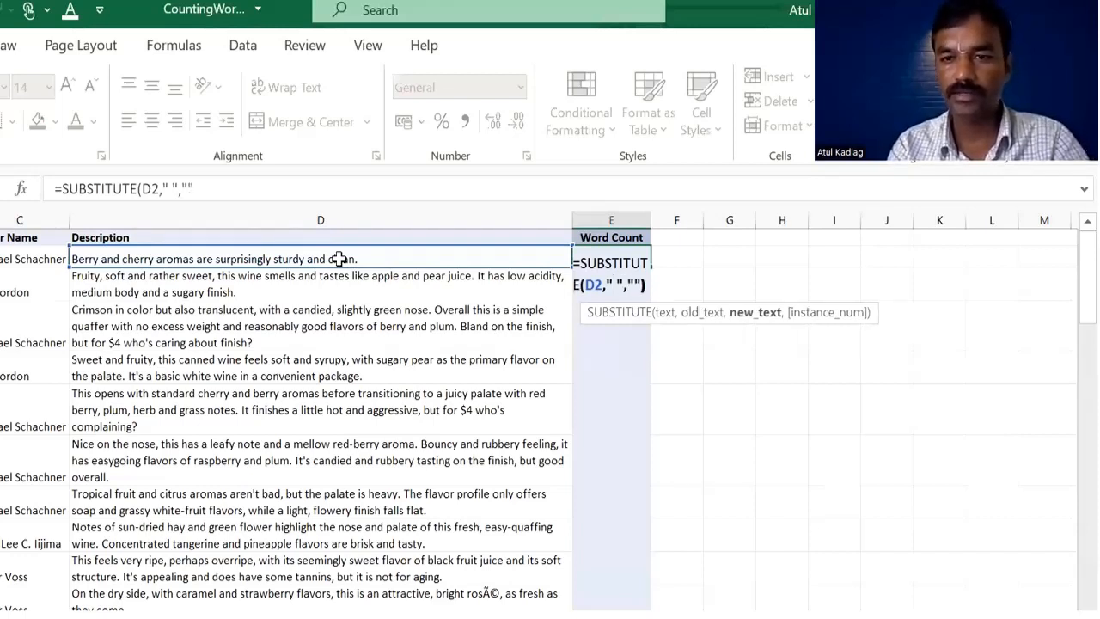
type(")")
key("Return")
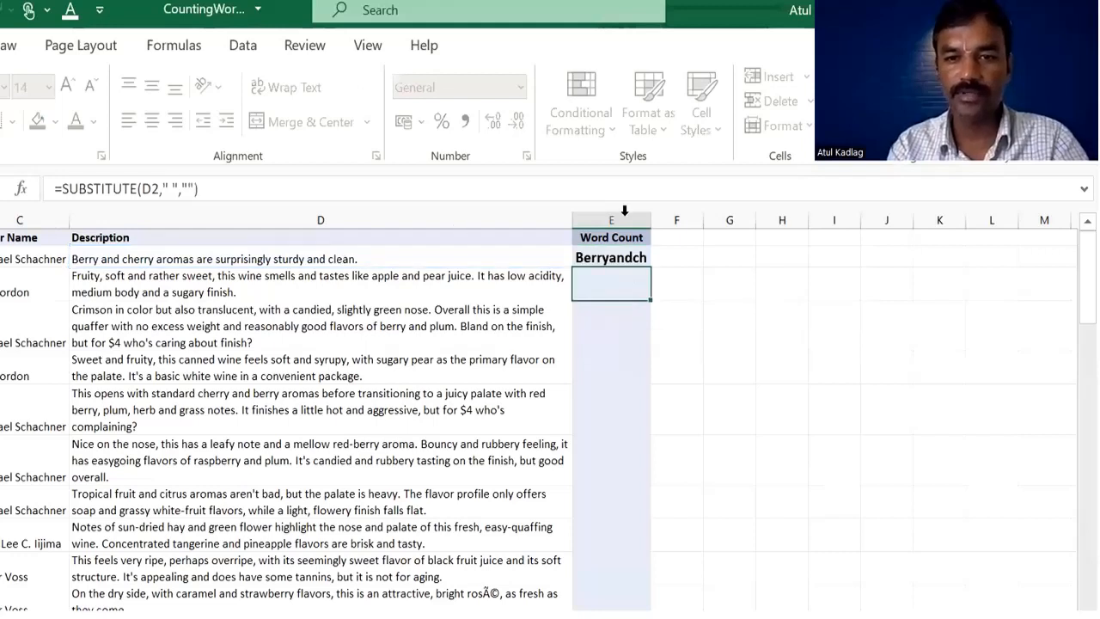
Widen the Word Count column to fit its text and wrap E2's formula in LEN as =LEN(SUBSTITUTE(D2," ","")).
double_click(650, 222)
left_click(671, 260)
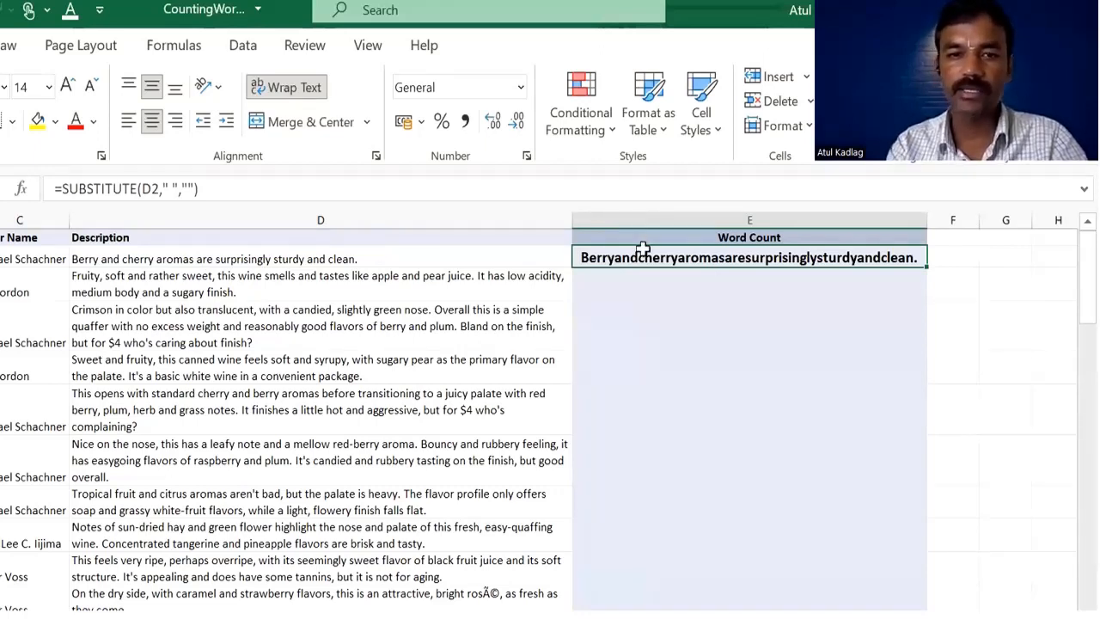
left_click(63, 184)
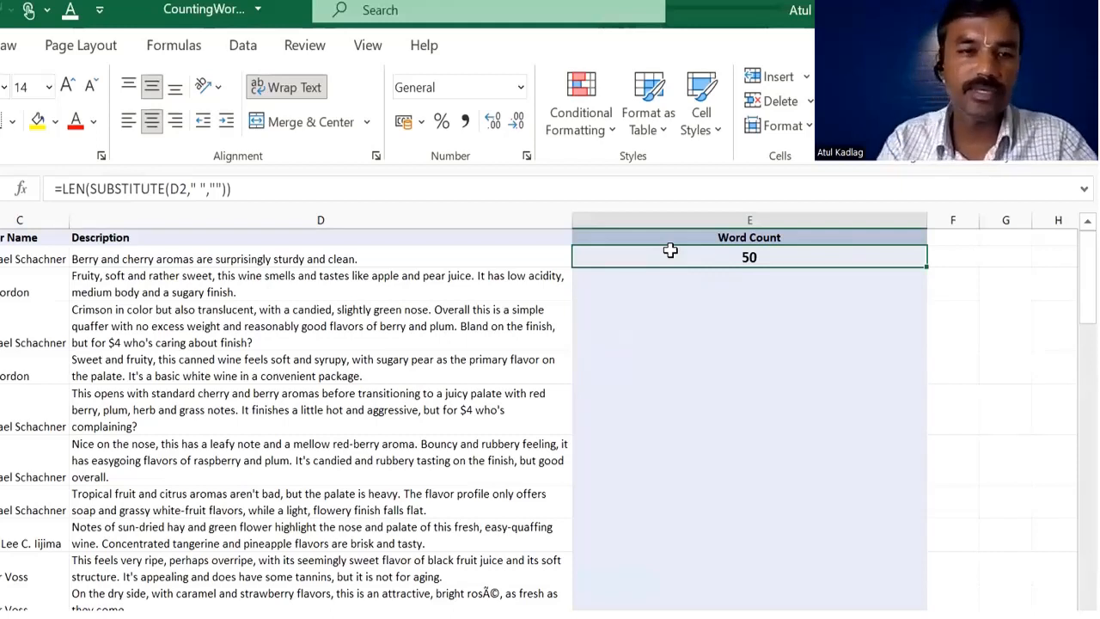
Count the spaces in the first description by extending E2's formula to =LEN(D2)-LEN(SUBSTITUTE(D2," ","")).
left_click(64, 185)
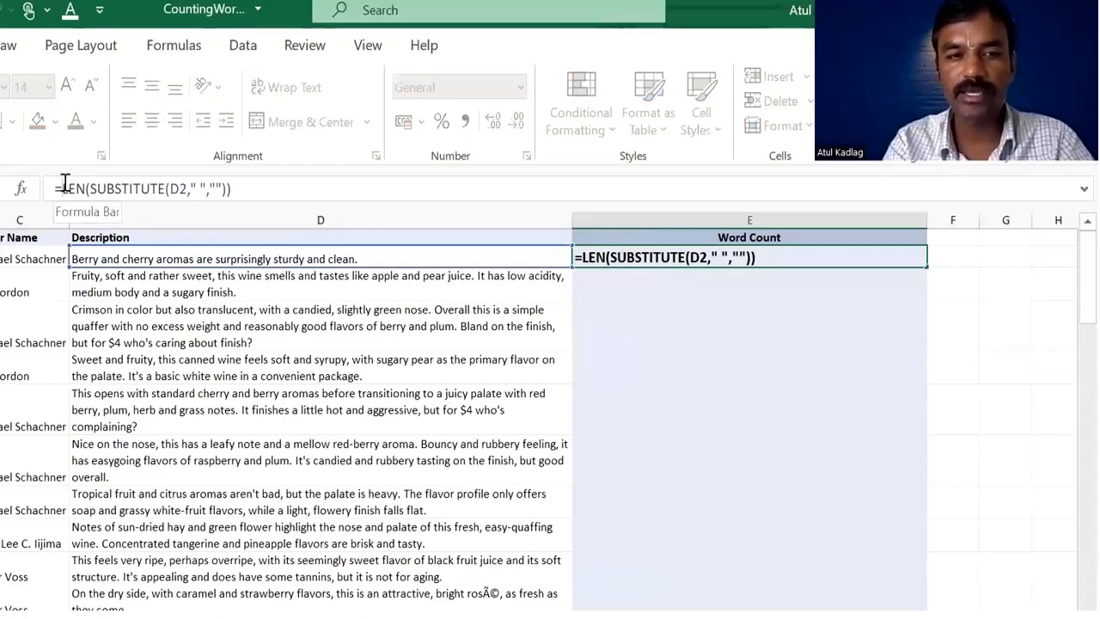
type("LEN(D2)-")
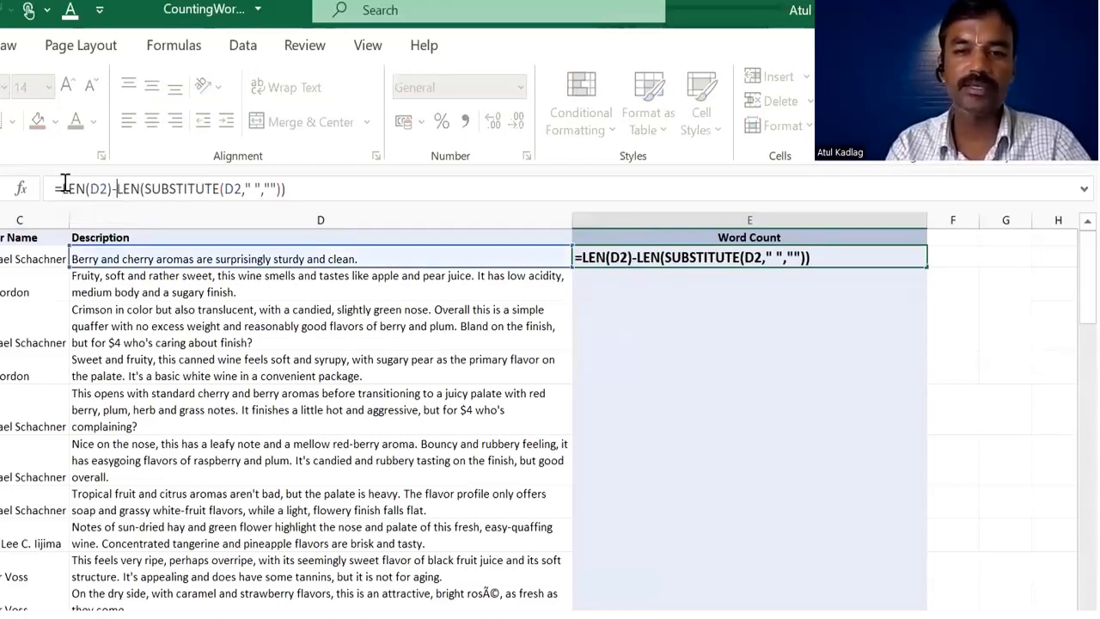
key("ctrl+Return")
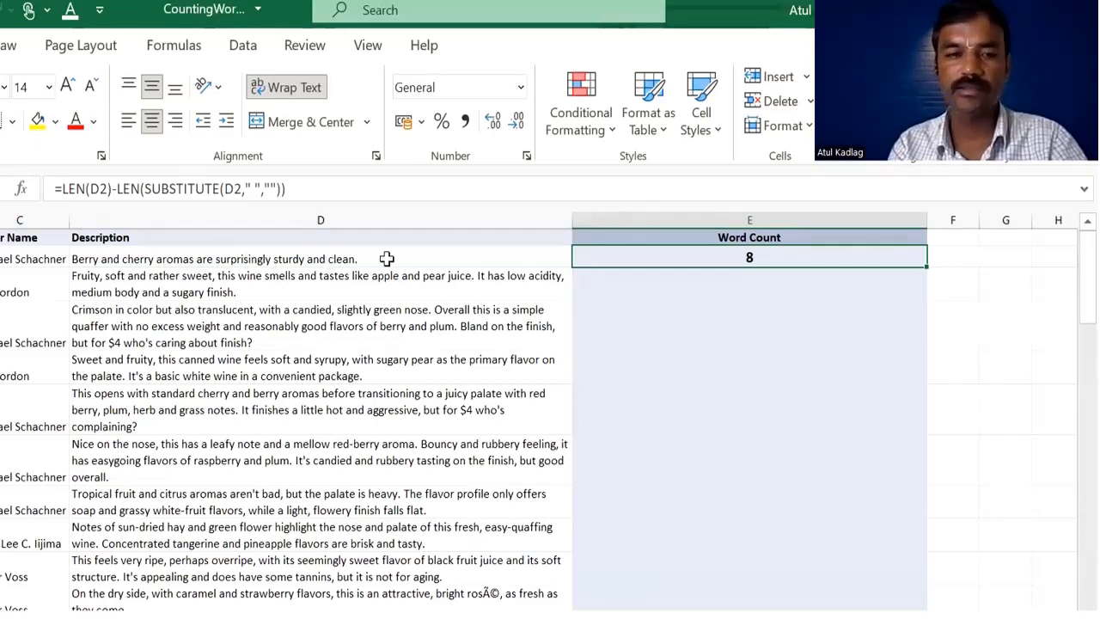
Add 1 to E2's formula, making it =LEN(D2)-LEN(SUBSTITUTE(D2," ",""))+1.
left_click(338, 193)
type("+1")
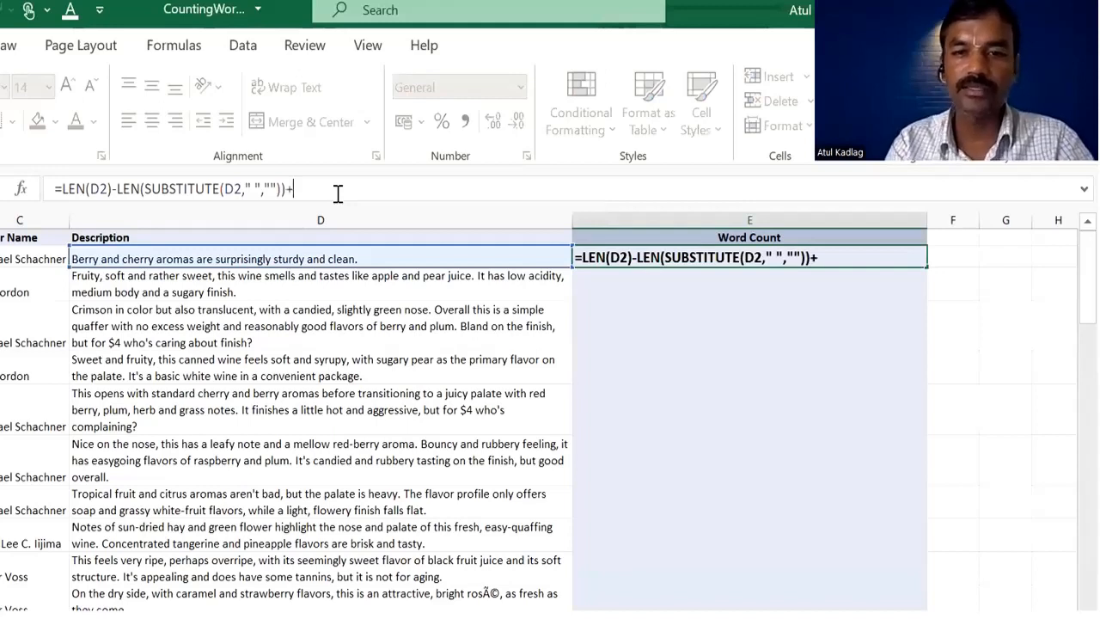
key("Return")
left_click(707, 261)
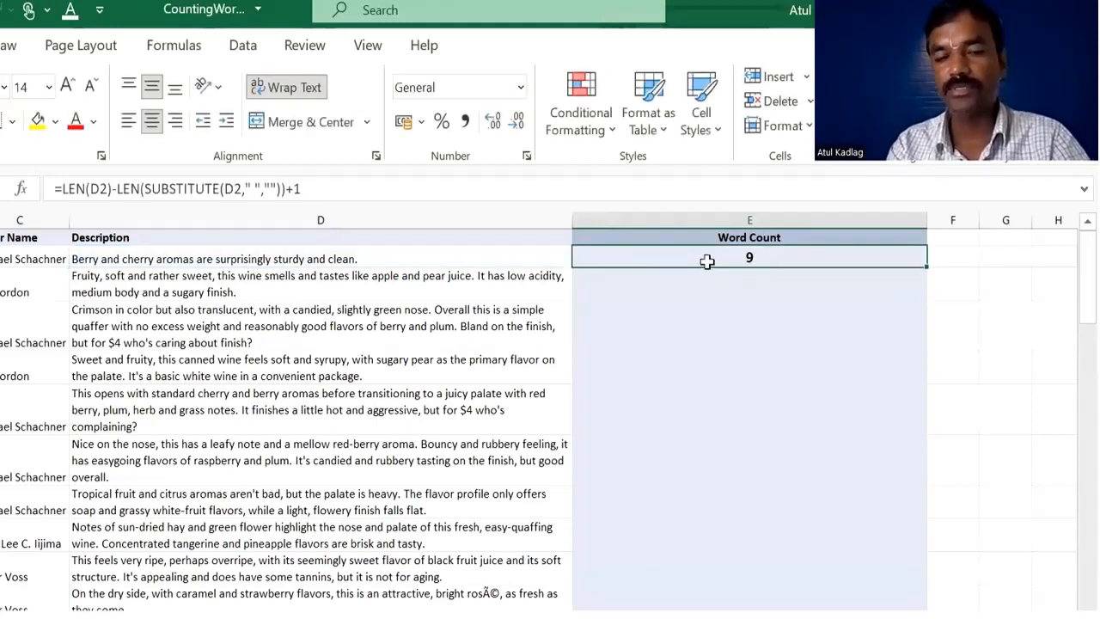
Fill E2's word-count formula down the Word Count column and check the copied formulas in E3 and E4.
double_click(927, 267)
key("Down")
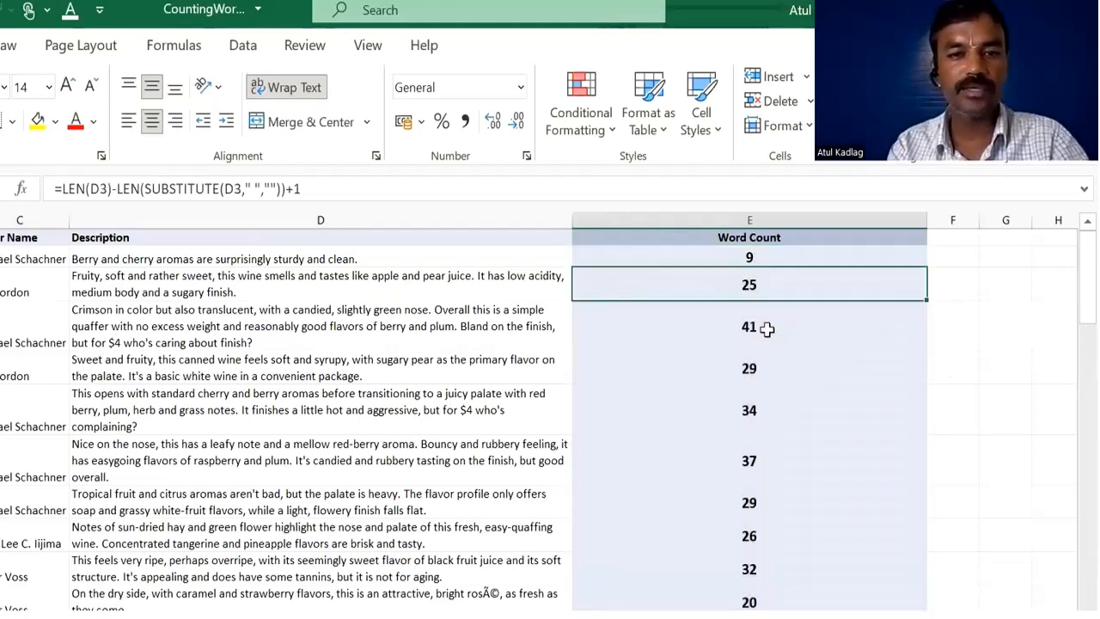
key("shift+Down")
key("ctrl+shift+Down")
key("Down")
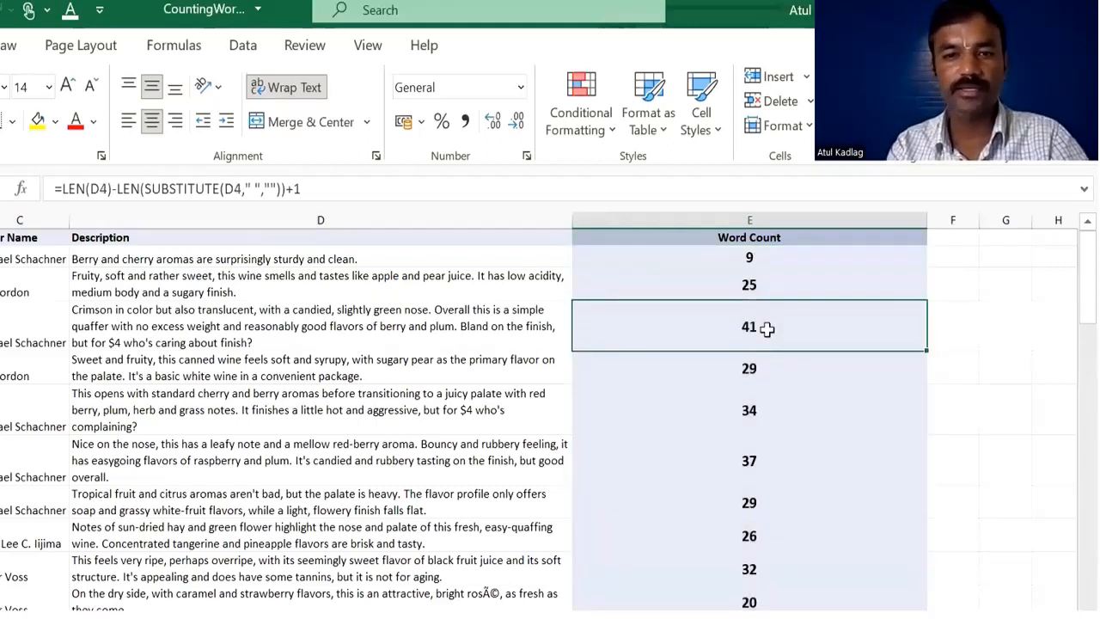
key("Up")
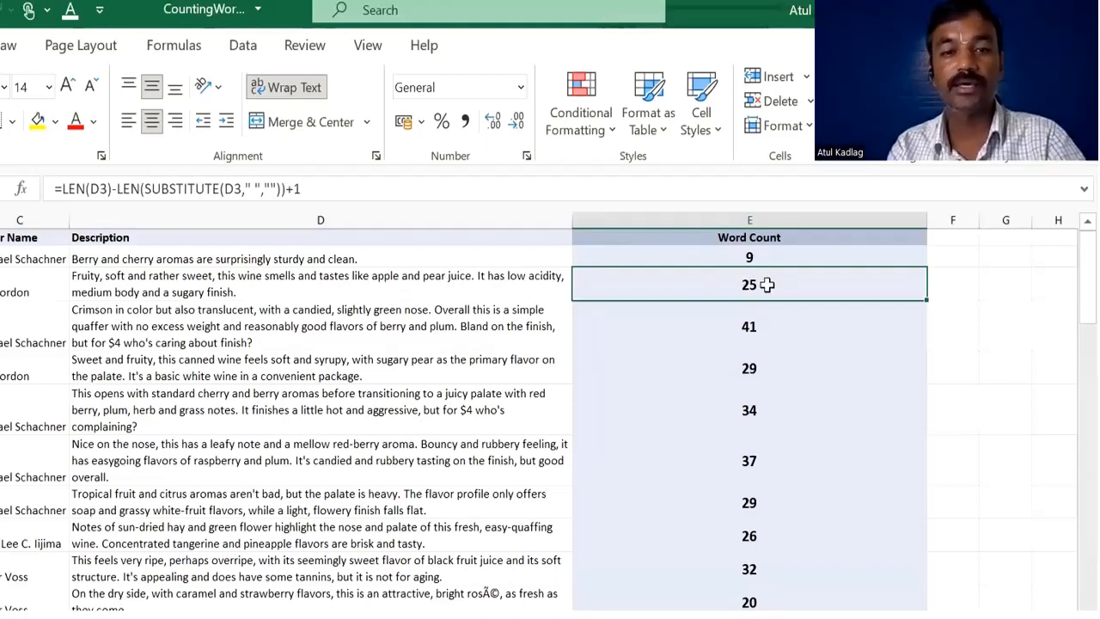
Insert a leading space before "Berry" in the first description in D2 to test the word count.
left_click(78, 257)
double_click(78, 257)
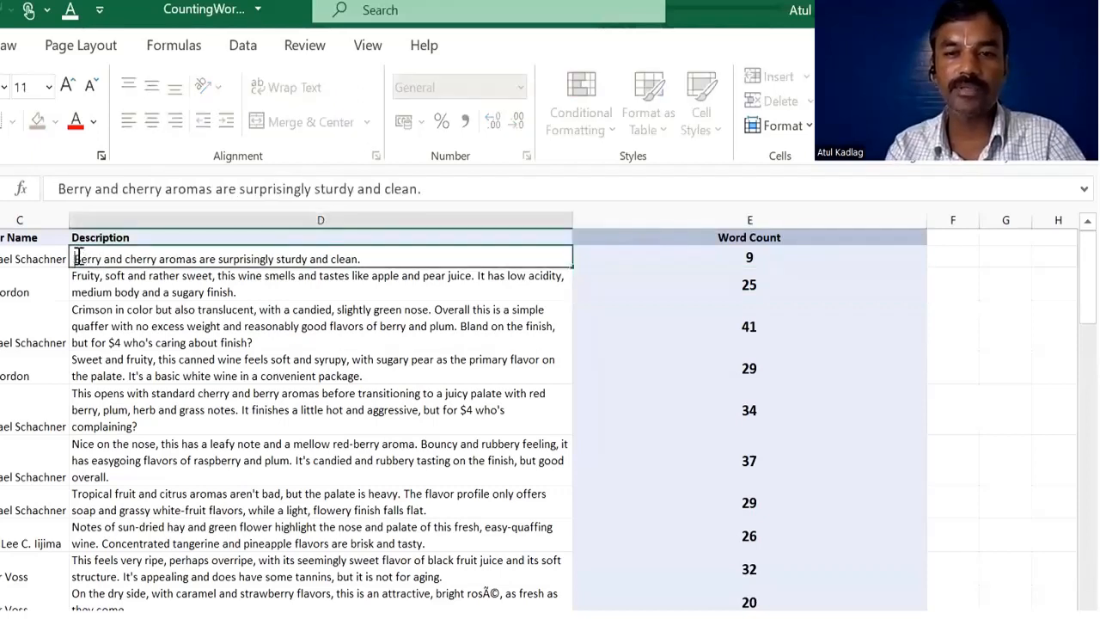
key("Return")
left_click(78, 255)
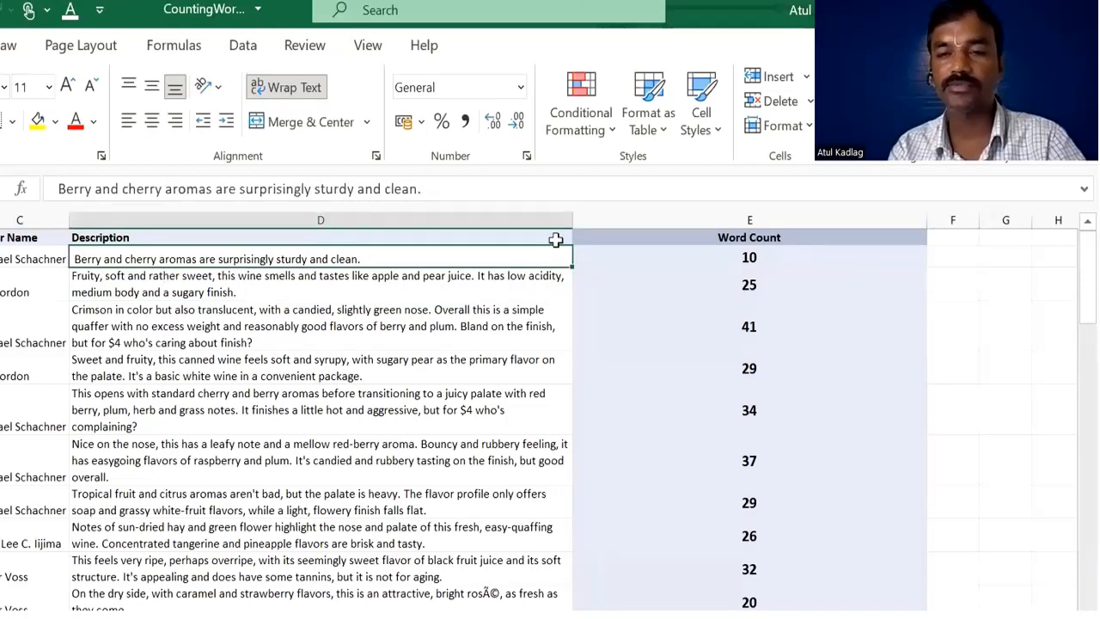
Change E2's formula to =LEN(TRIM(D2))-LEN(SUBSTITUTE(TRIM(D2)," ",""))+1, fill it down the Word Count column and check E4.
left_click(741, 252)
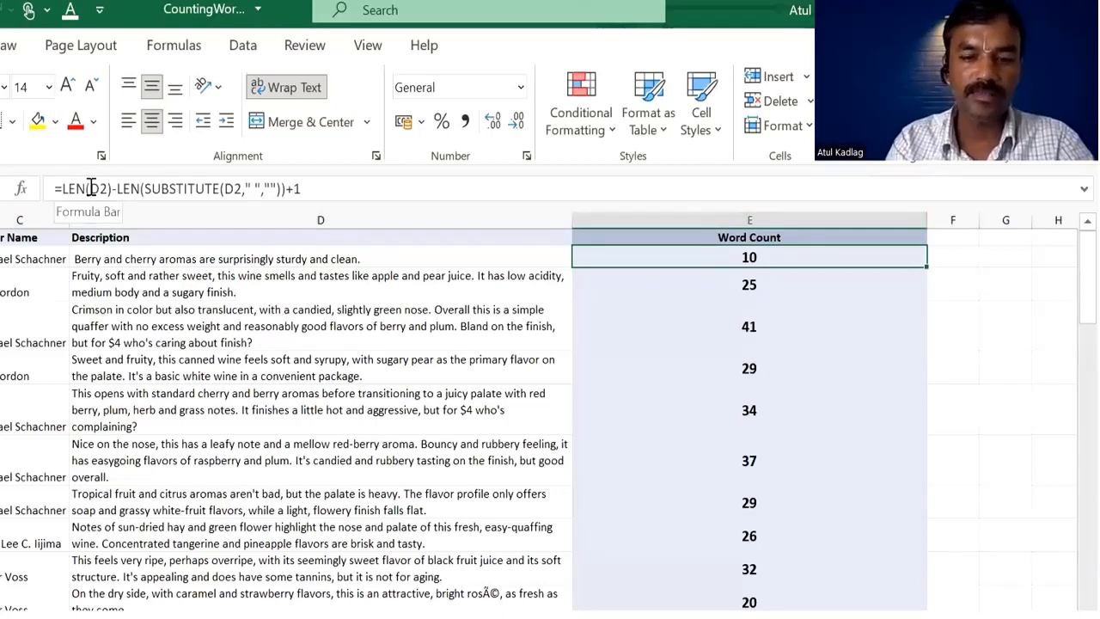
left_click(90, 188)
type("TRIM(")
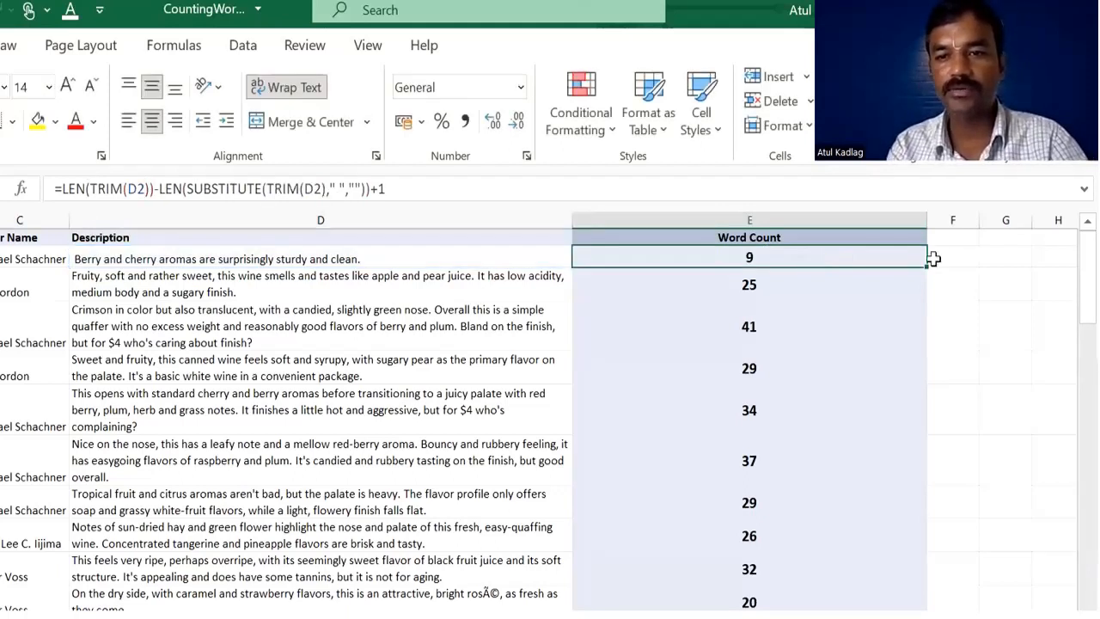
left_click(808, 336)
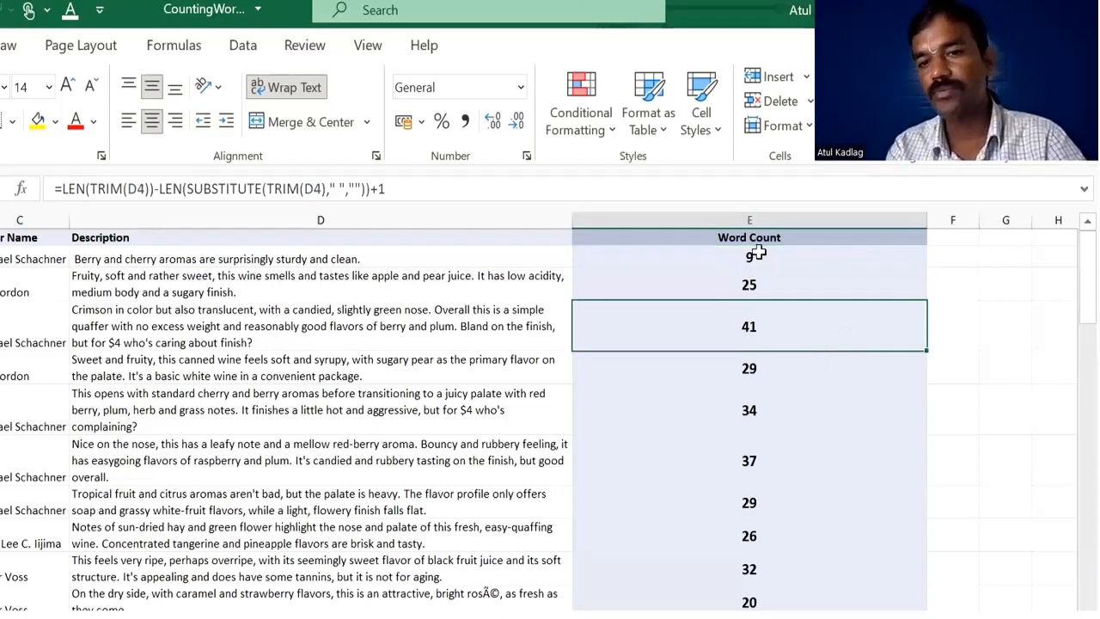
left_click(758, 253)
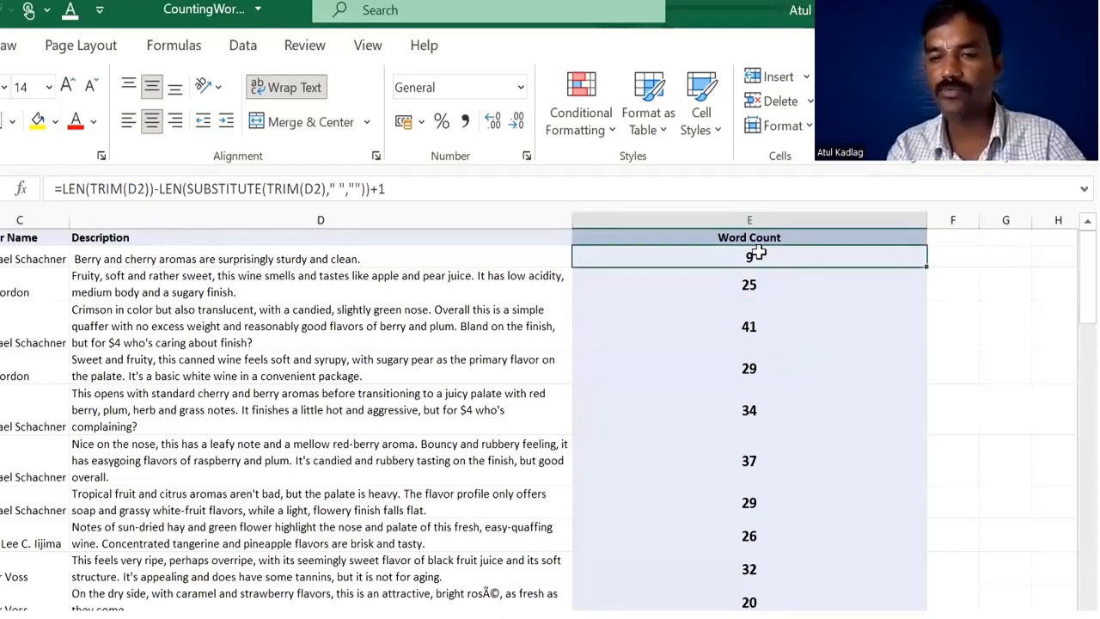